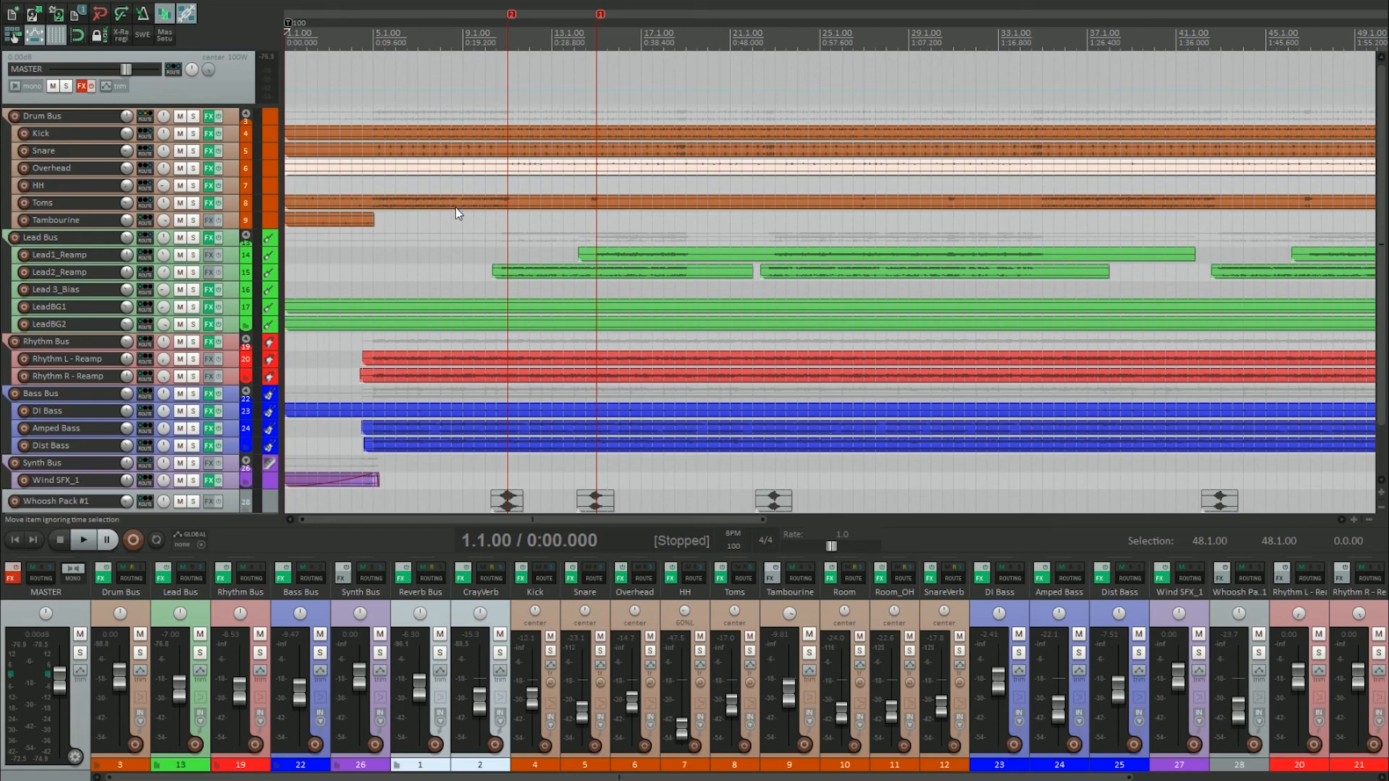
# Examine the full song arrangement across the drum, lead, rhythm, bass and synth tracks on the timeline
pyautogui.scroll(-6, 470, 210)
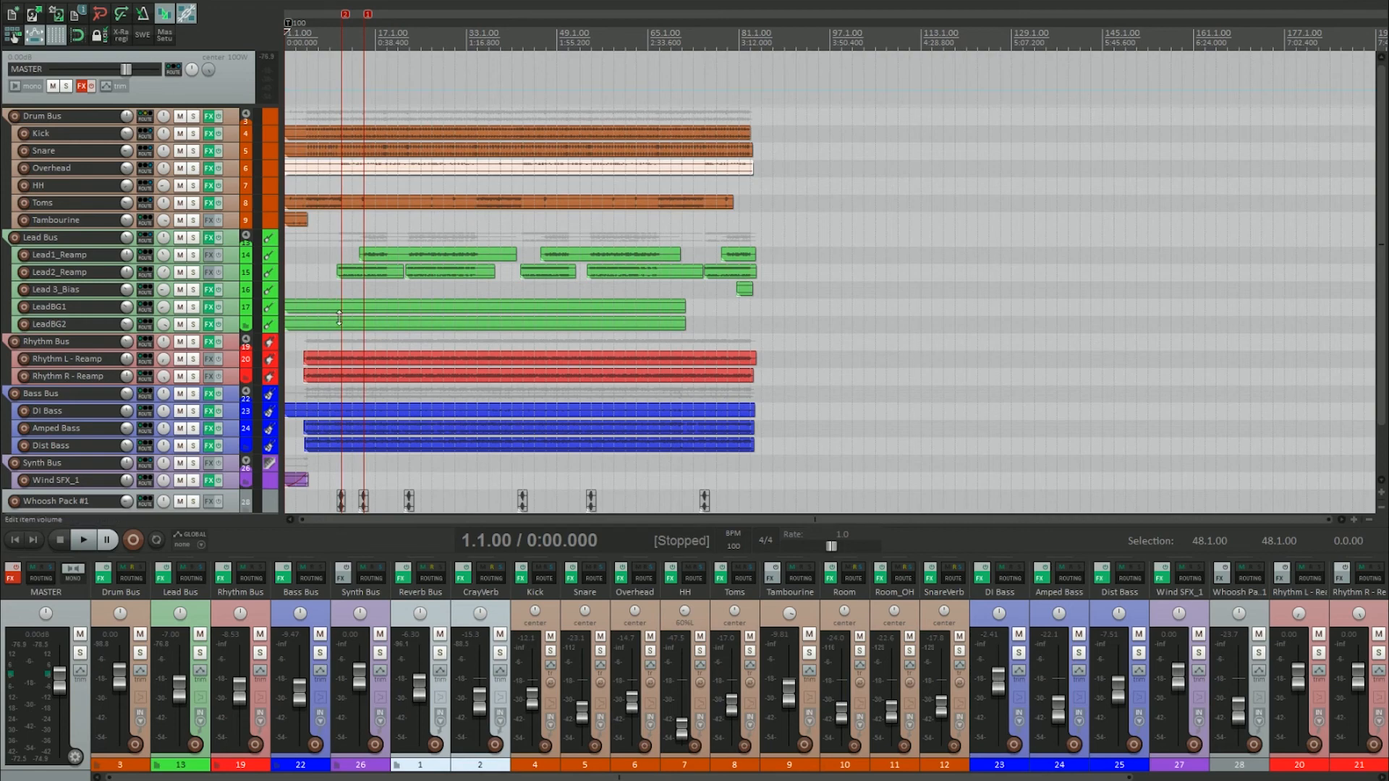
pyautogui.scroll(3, 346, 317)
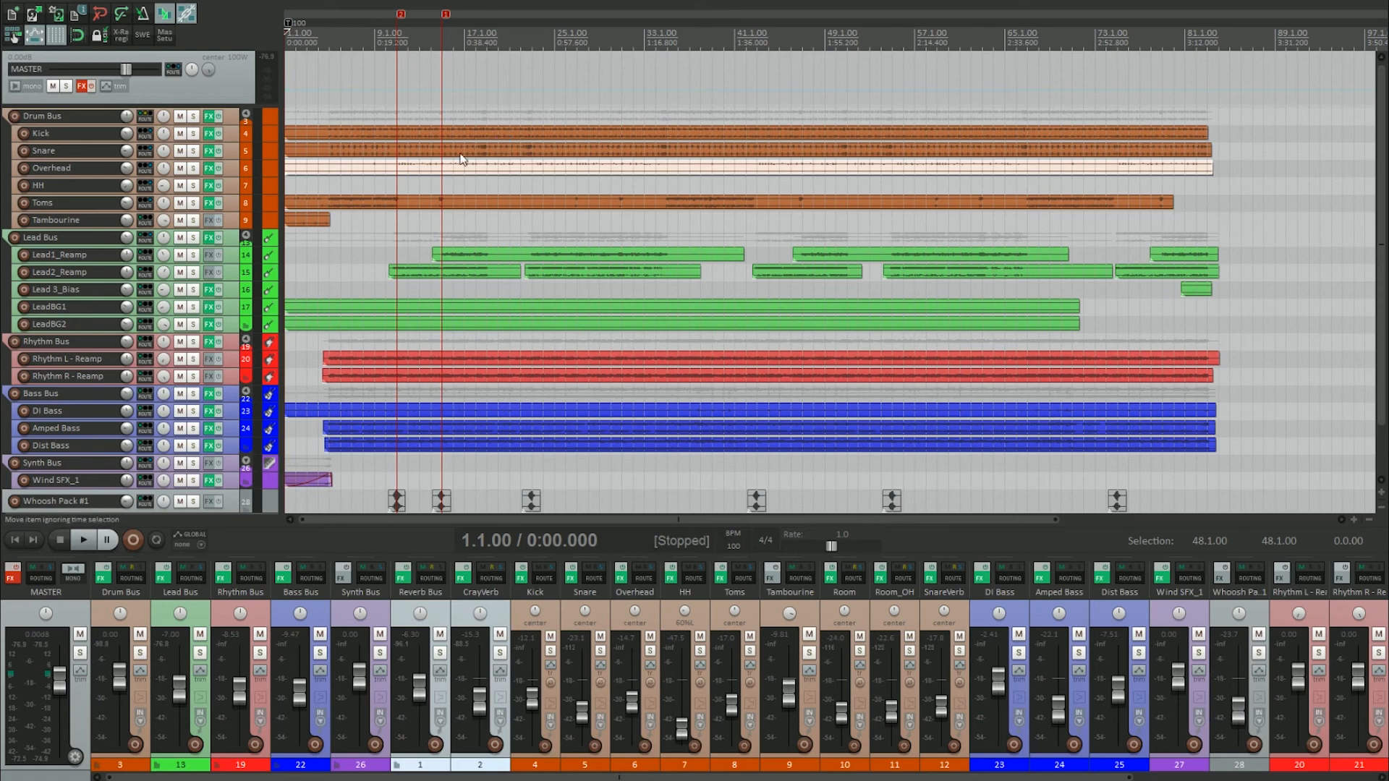
pyautogui.scroll(3, 455, 160)
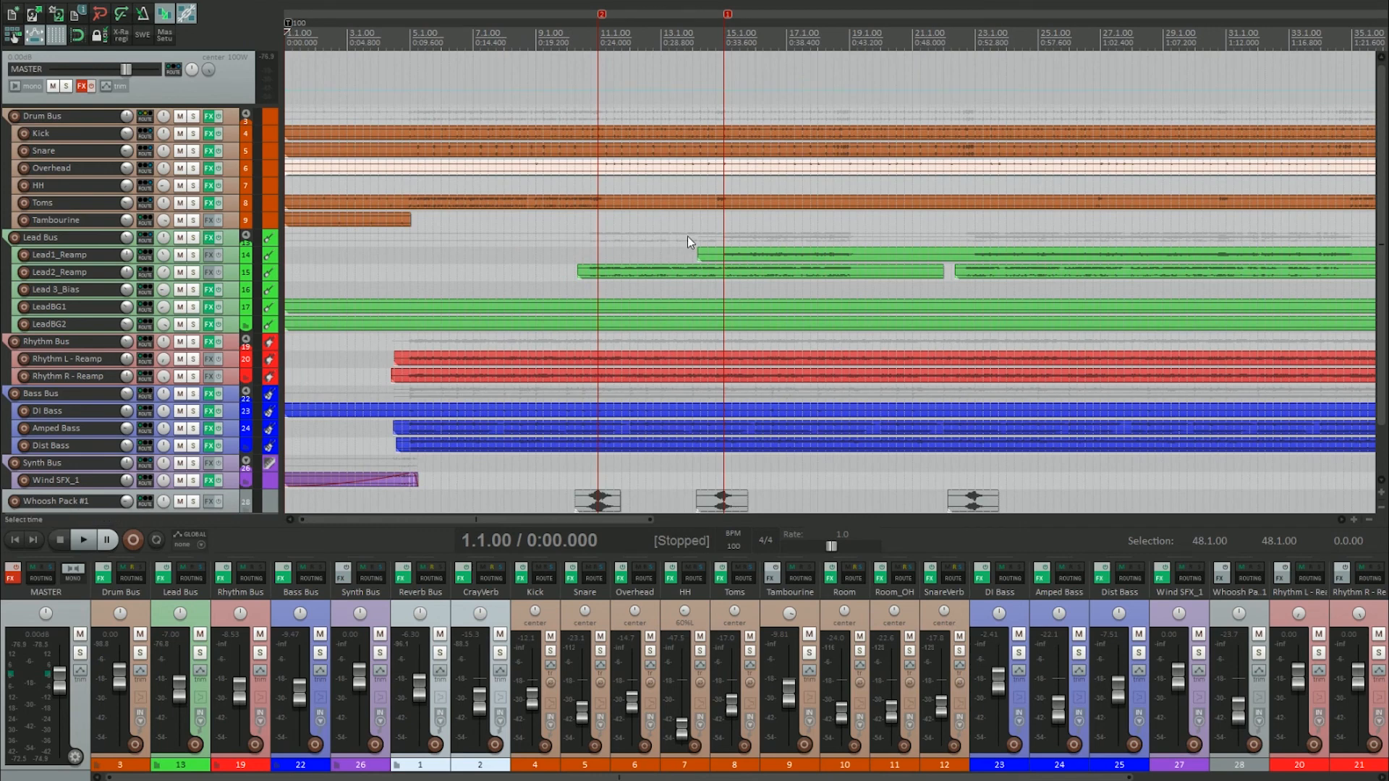
pyautogui.scroll(-2, 531, 239)
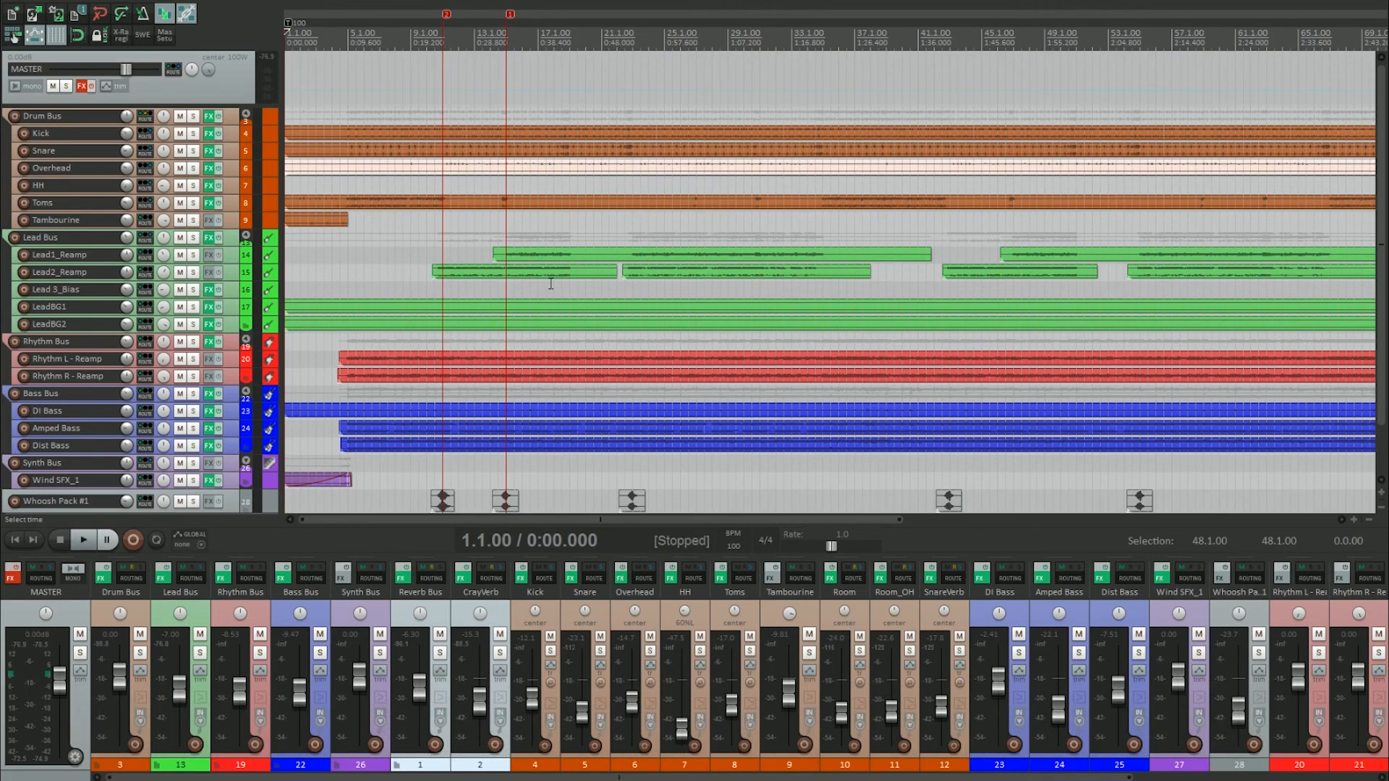
pyautogui.scroll(-2, 550, 284)
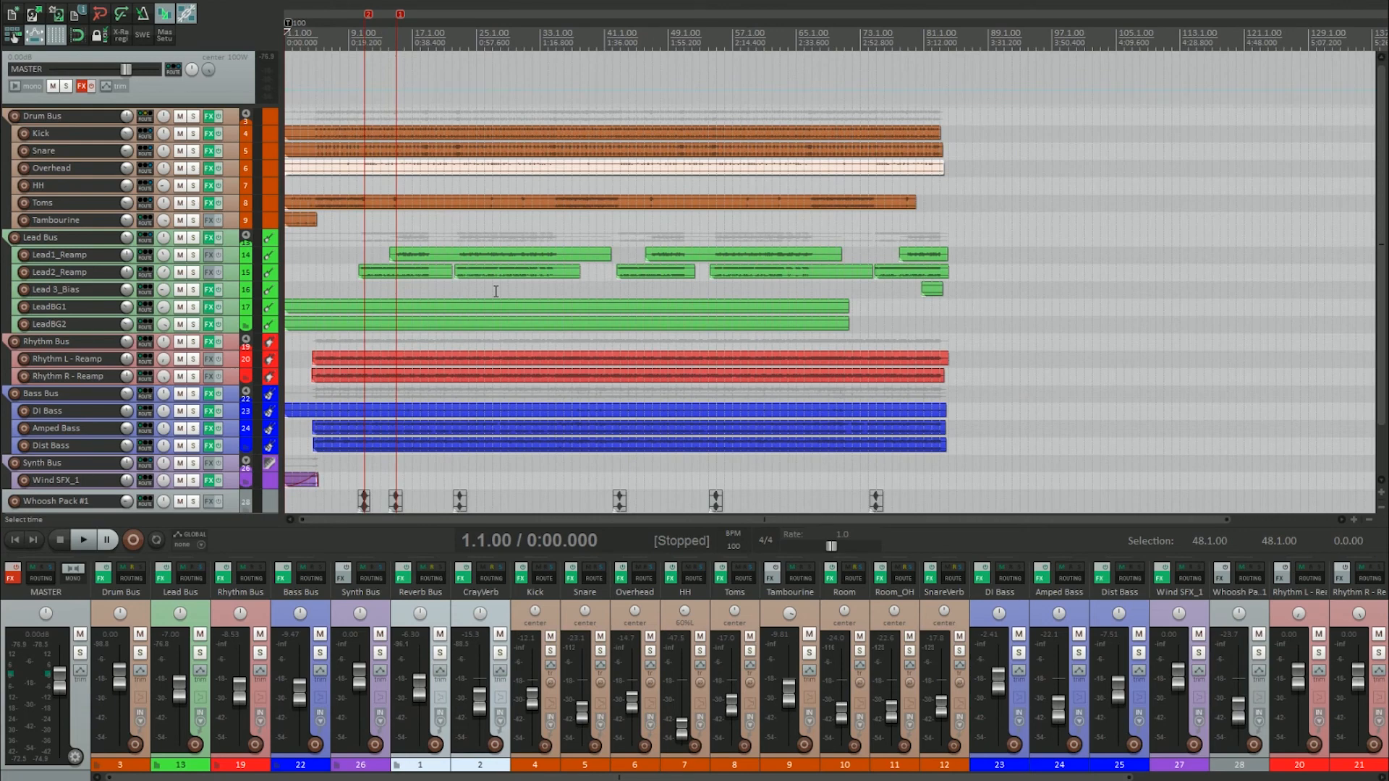
pyautogui.scroll(4, 470, 318)
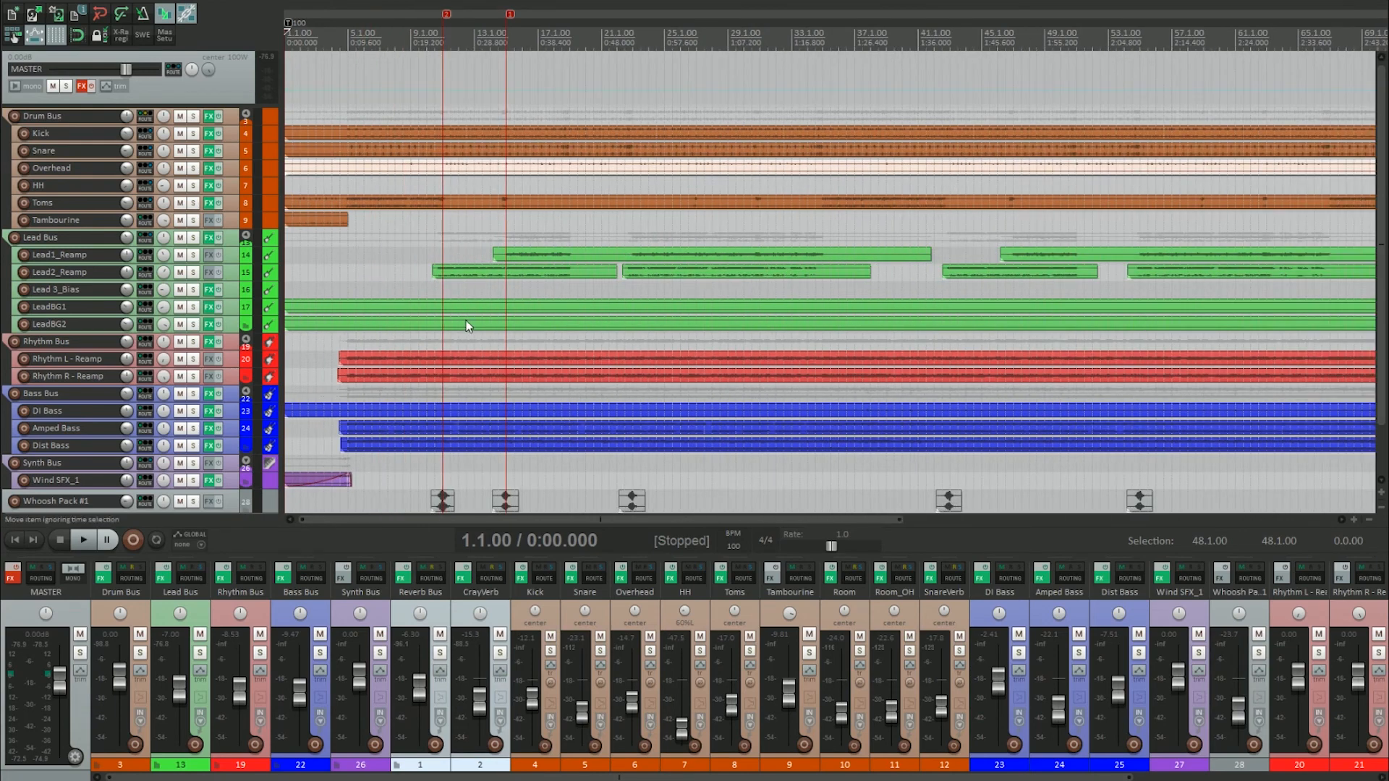
pyautogui.scroll(2, 453, 329)
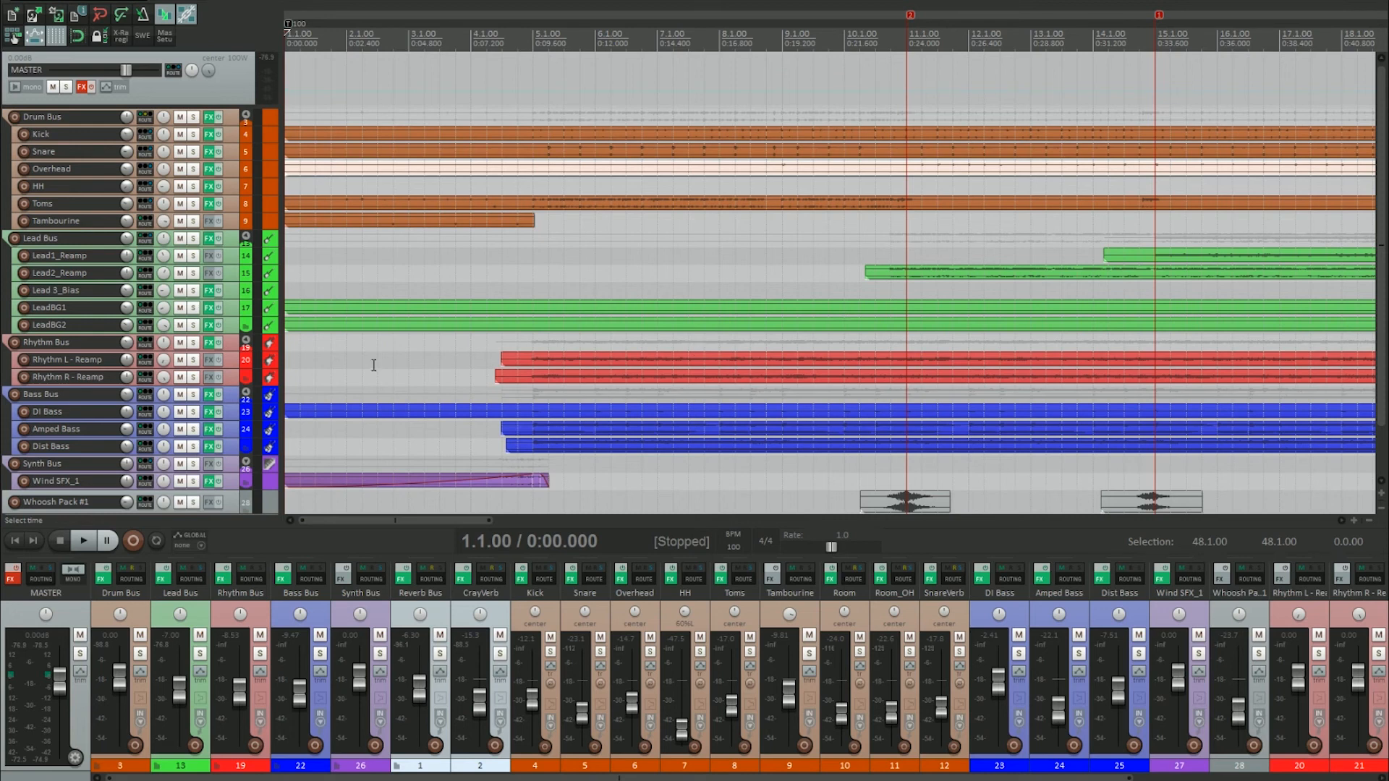
# Play the full mix from the start with the master effects bypassed, and stop playback
pyautogui.press('space')
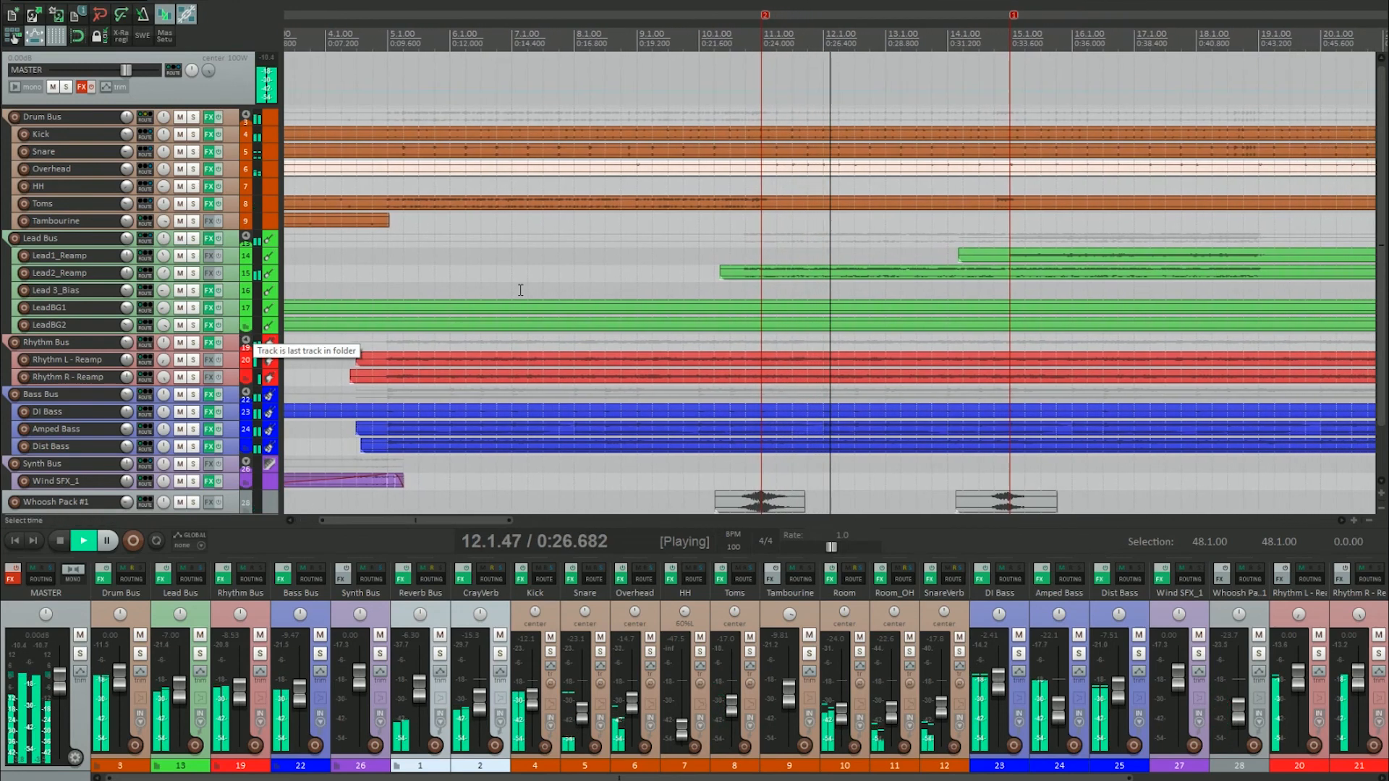
pyautogui.scroll(-3, 1009, 240)
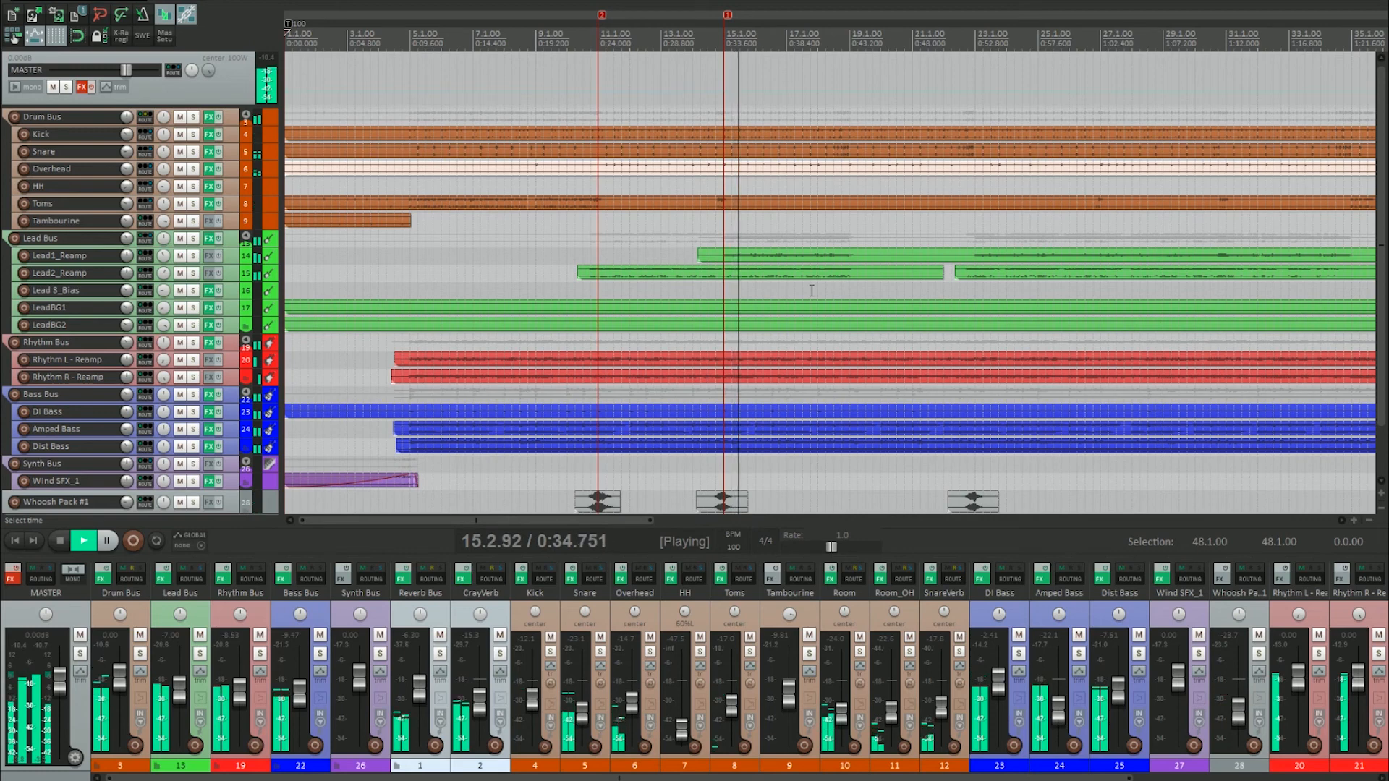
pyautogui.press('space')
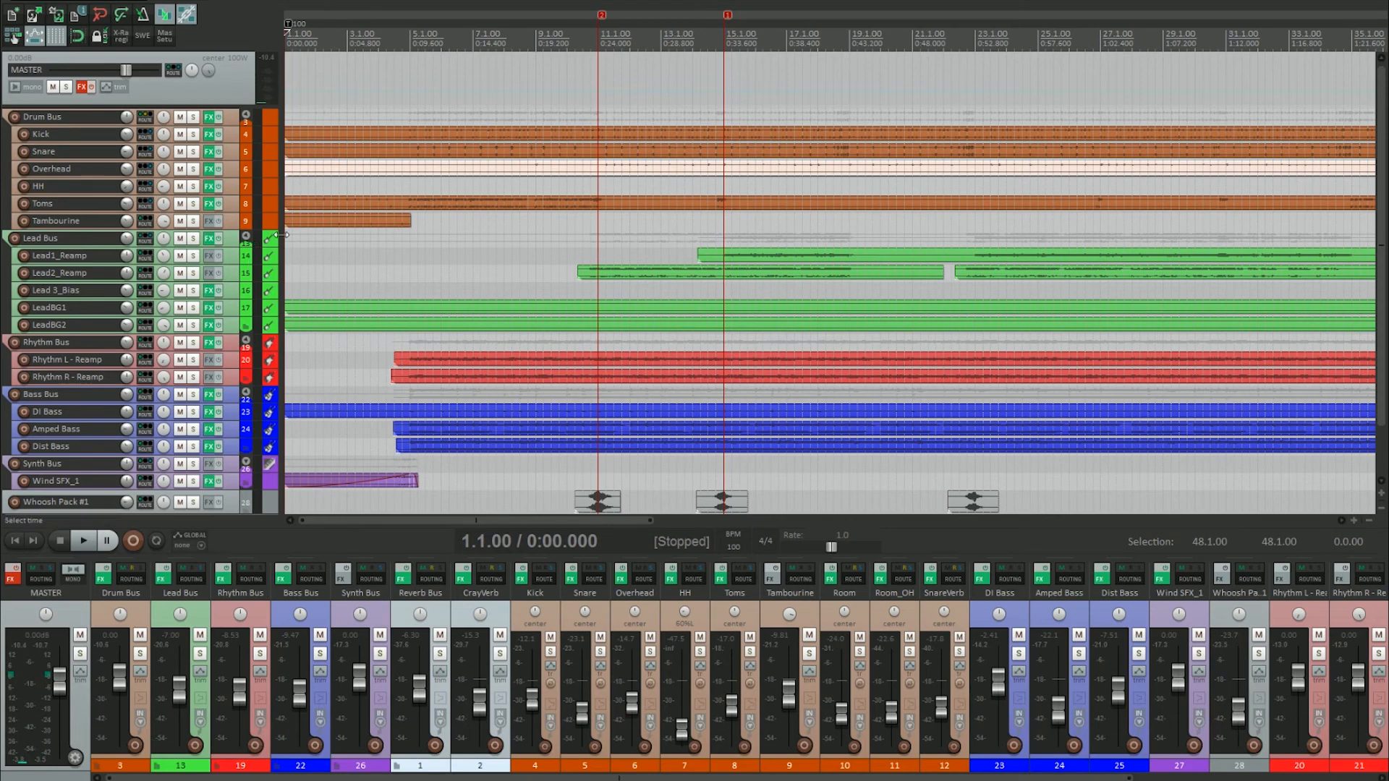
# Enable the master effects and play the mix from just before the first red marker, at about 0:21
pyautogui.click(15, 570)
pyautogui.click(562, 40)
pyautogui.click(14, 612)
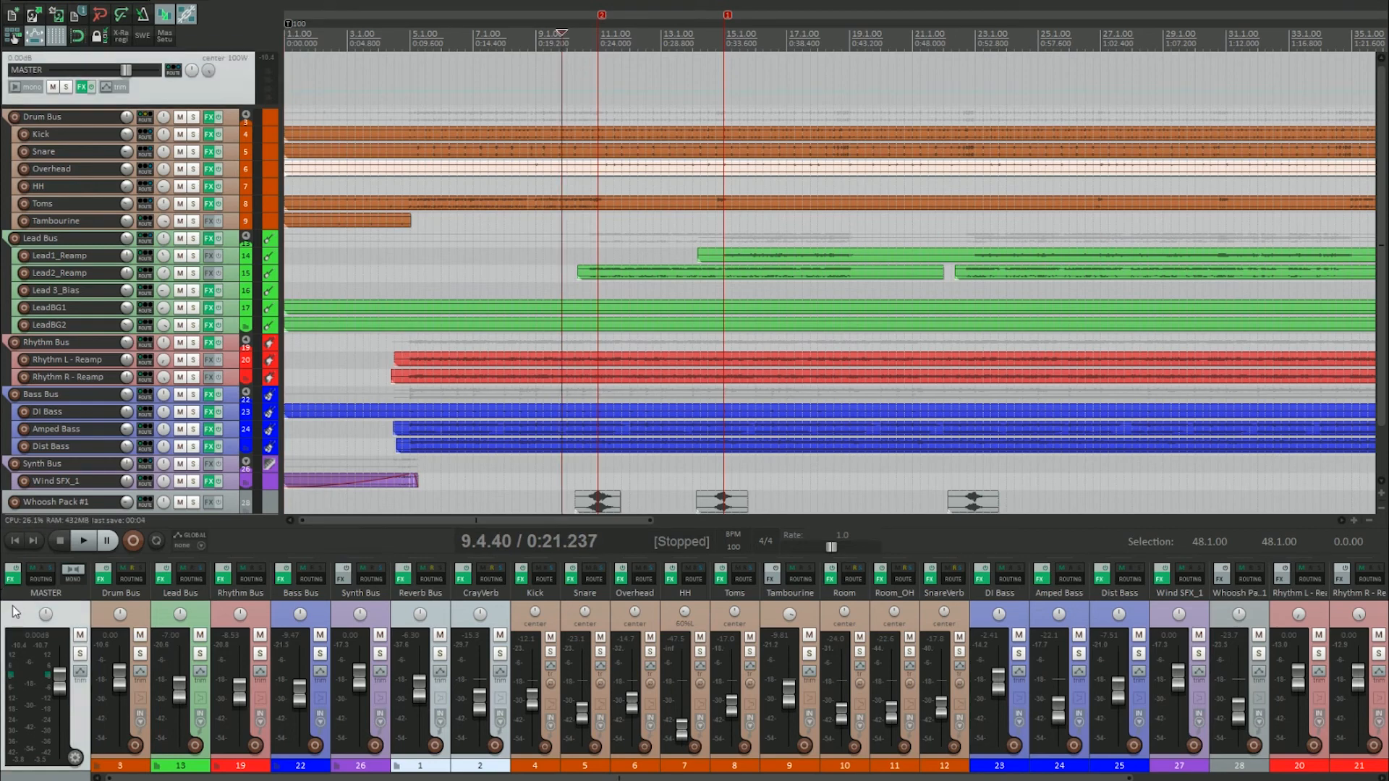
pyautogui.scroll(3, 458, 149)
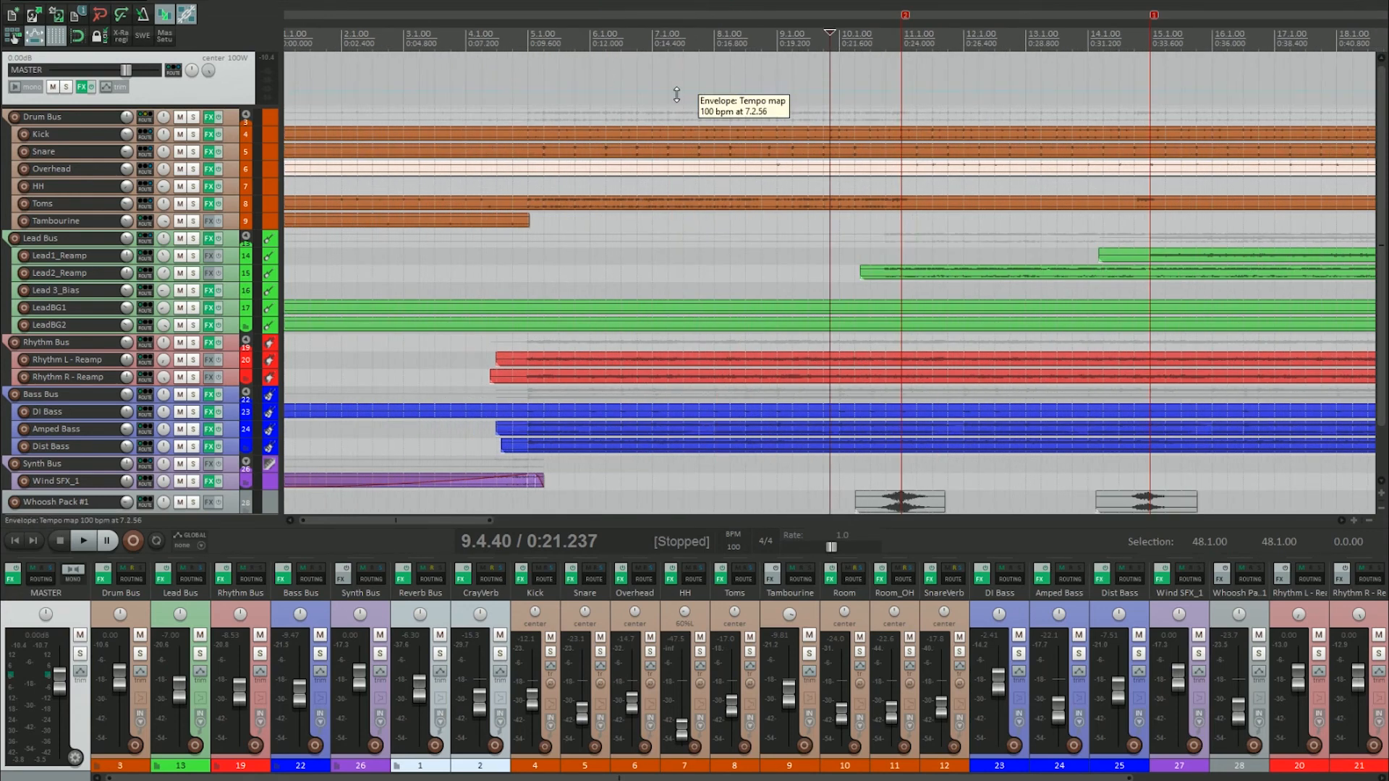
pyautogui.press('space')
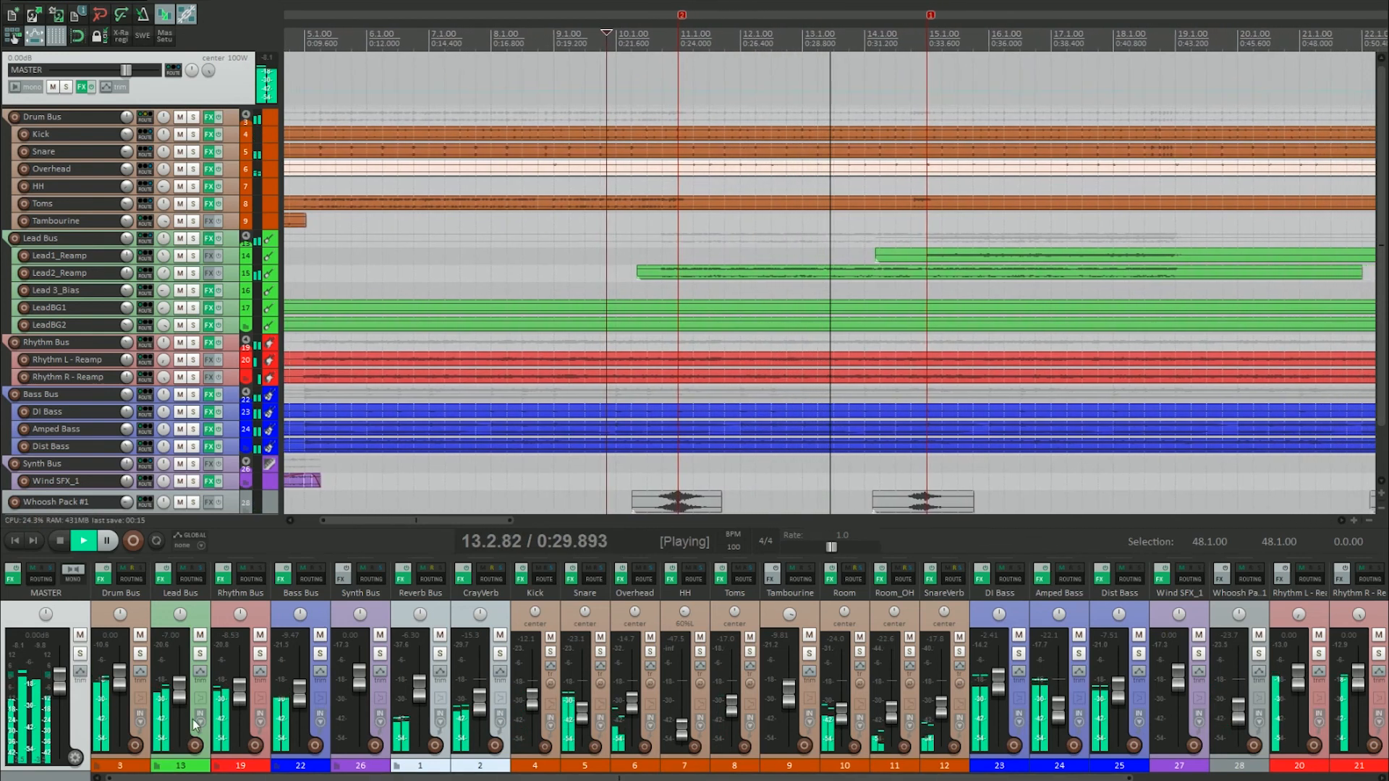
# Lower the low-cut frequency slightly in the Rhythm Bus's FabFilter Pro-Q, close the plug-in and stop playback
pyautogui.rightClick(220, 581)
pyautogui.click(278, 634)
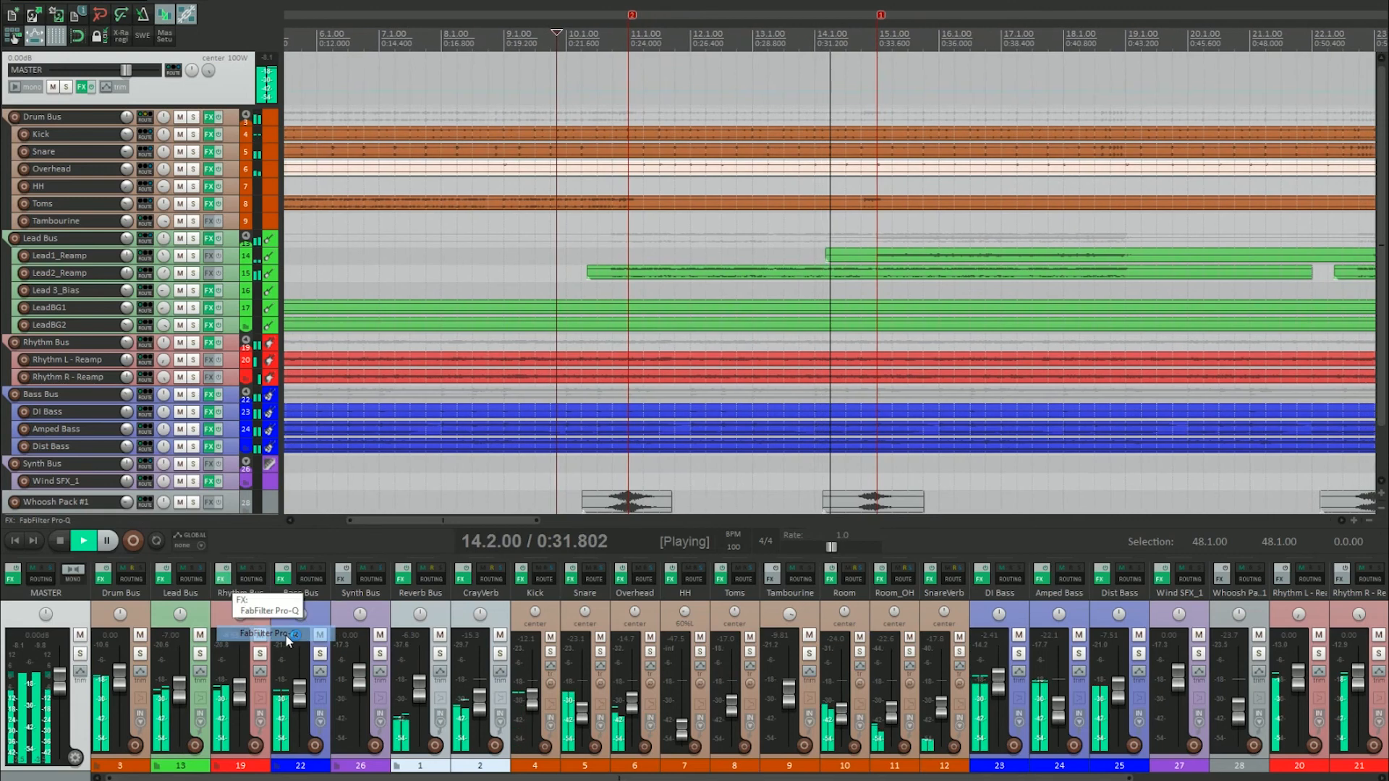
pyautogui.moveTo(310, 218); pyautogui.dragTo(297, 211)
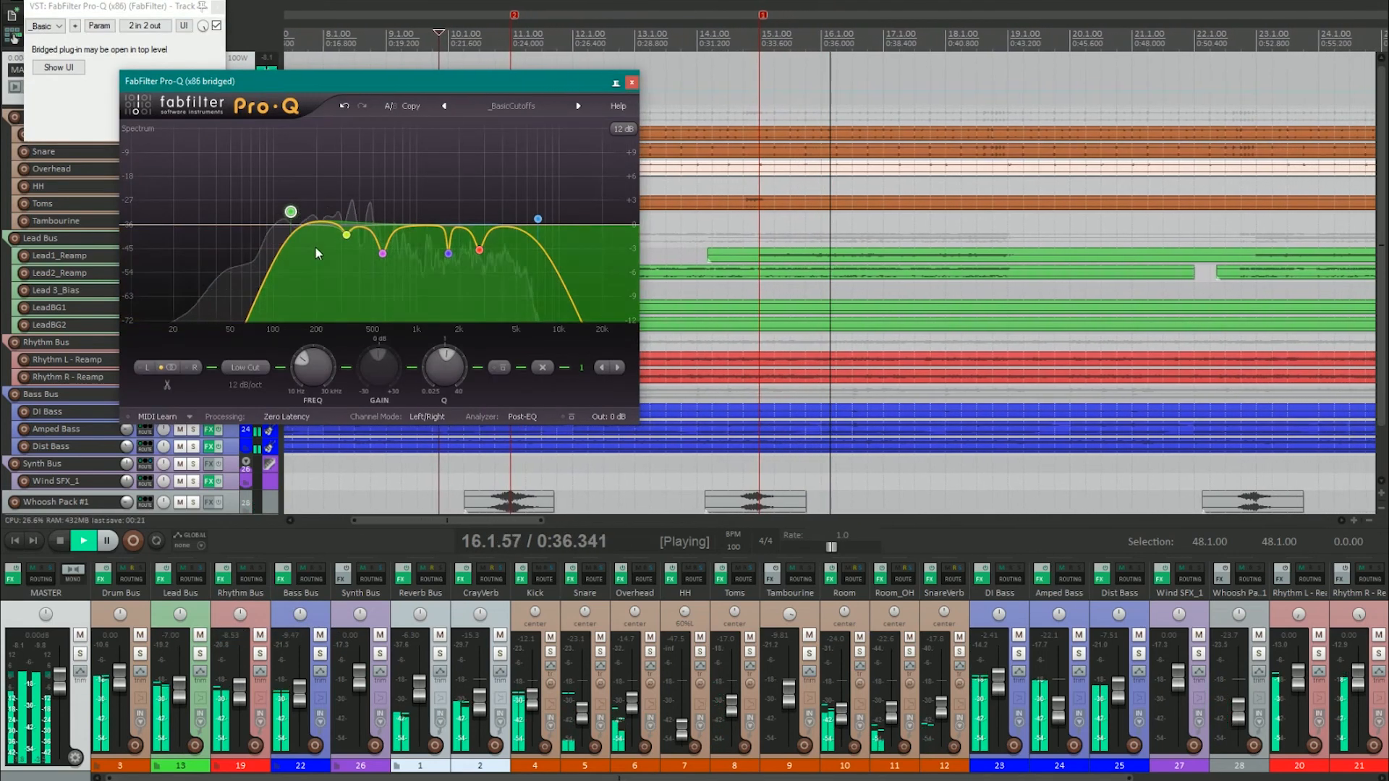
pyautogui.click(631, 82)
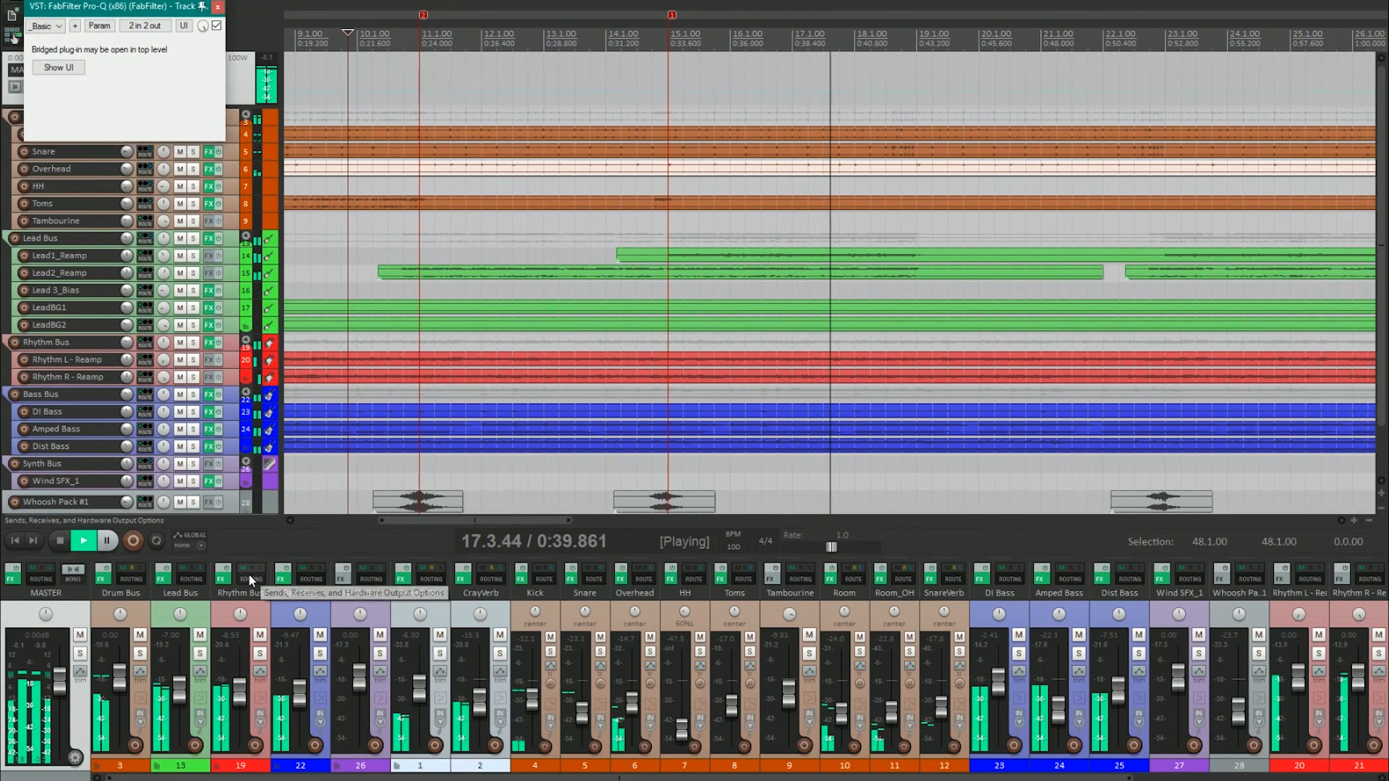
pyautogui.click(218, 6)
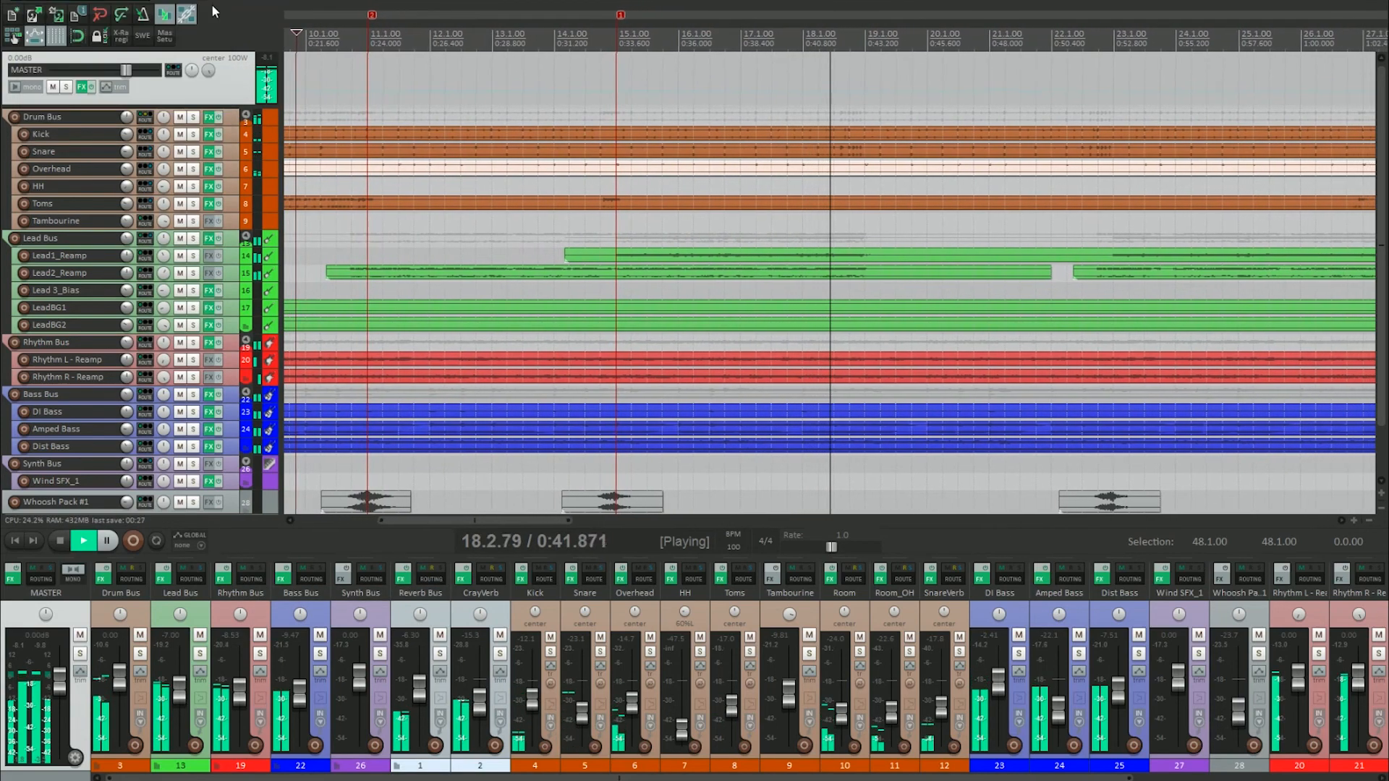
pyautogui.scroll(-3, 503, 211)
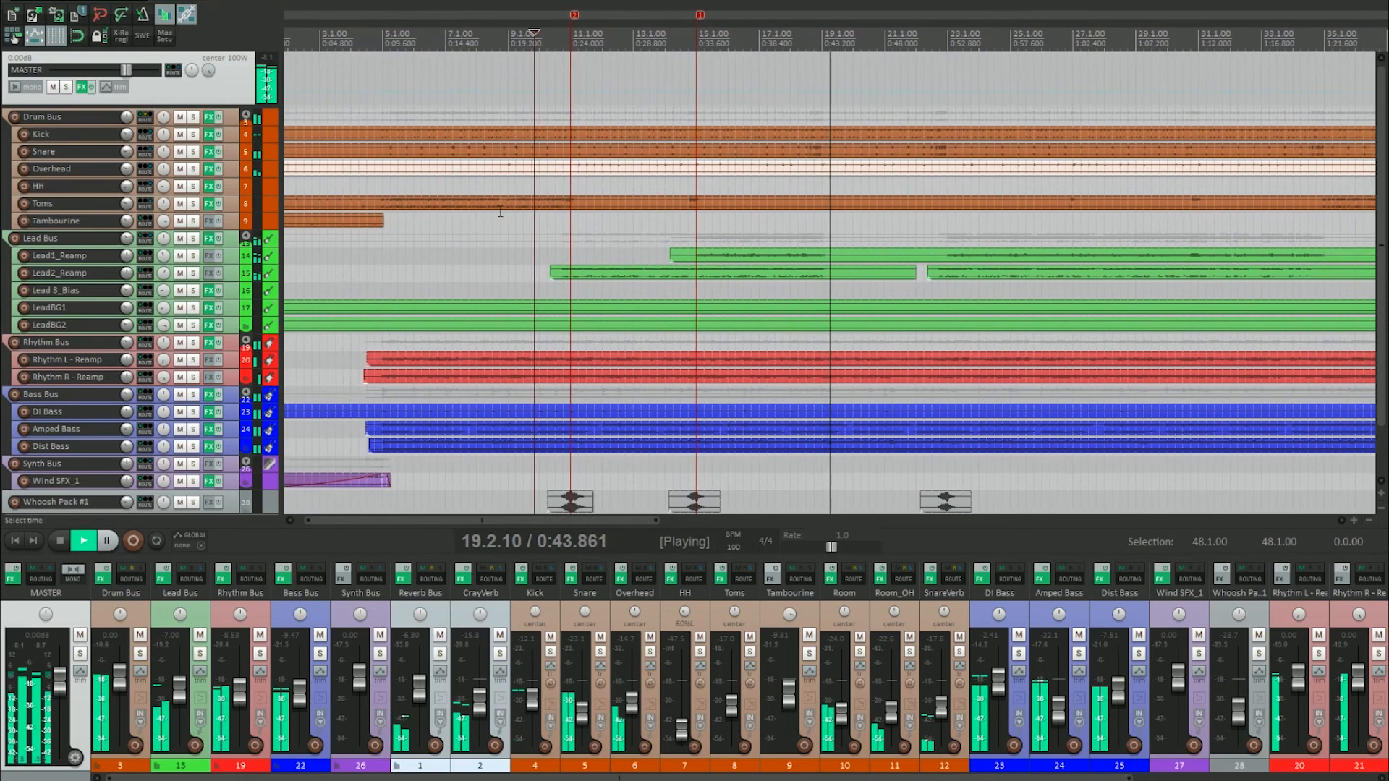
pyautogui.press('space')
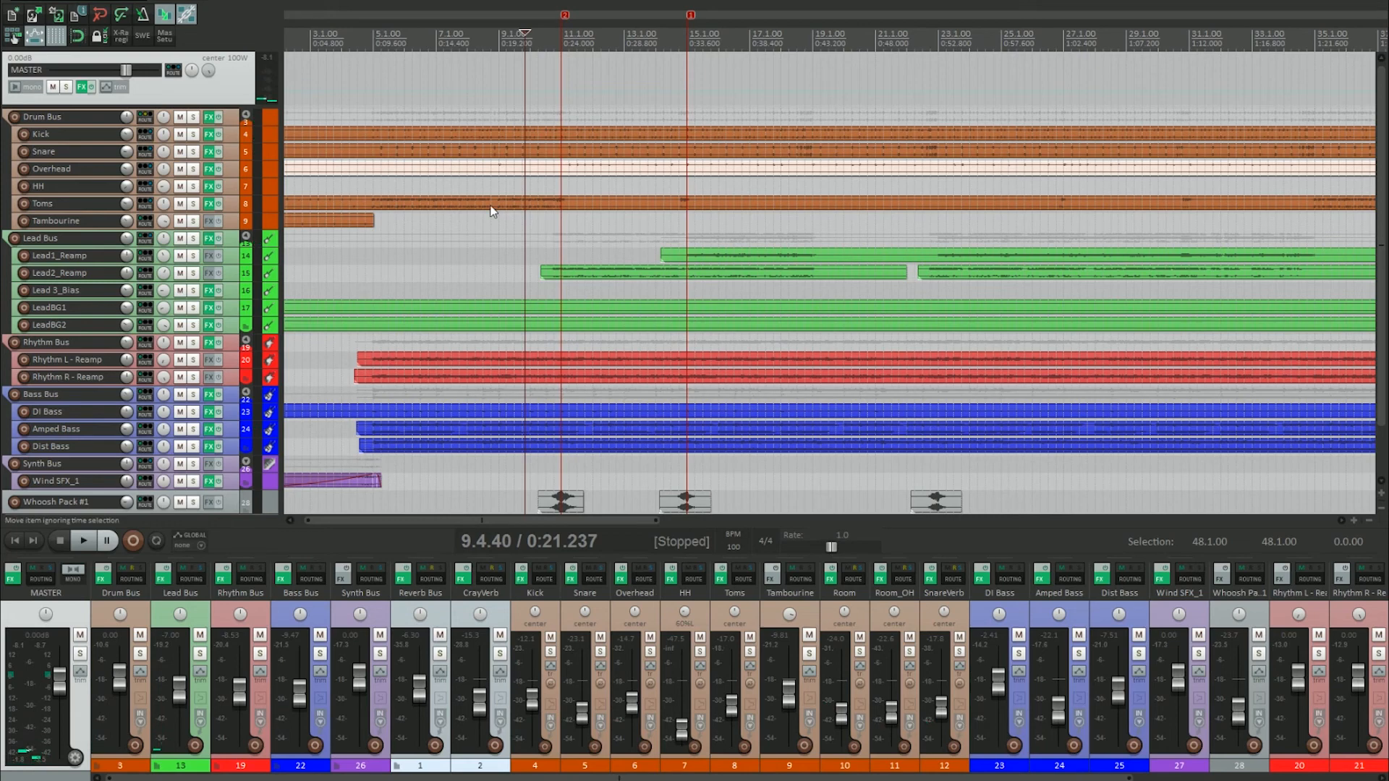
# Solo the Drum Bus so that only the drum tracks are heard
pyautogui.scroll(-3, 457, 175)
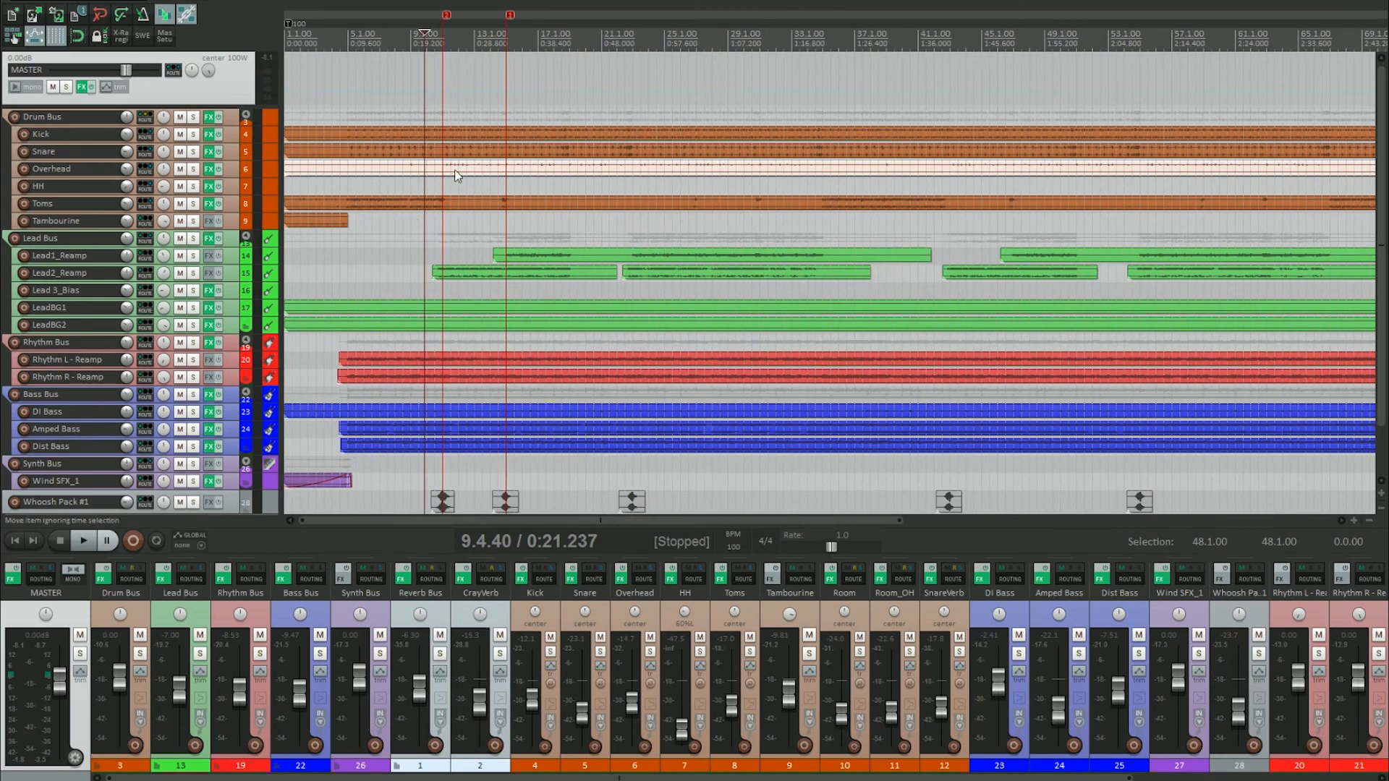
pyautogui.scroll(-2, 457, 176)
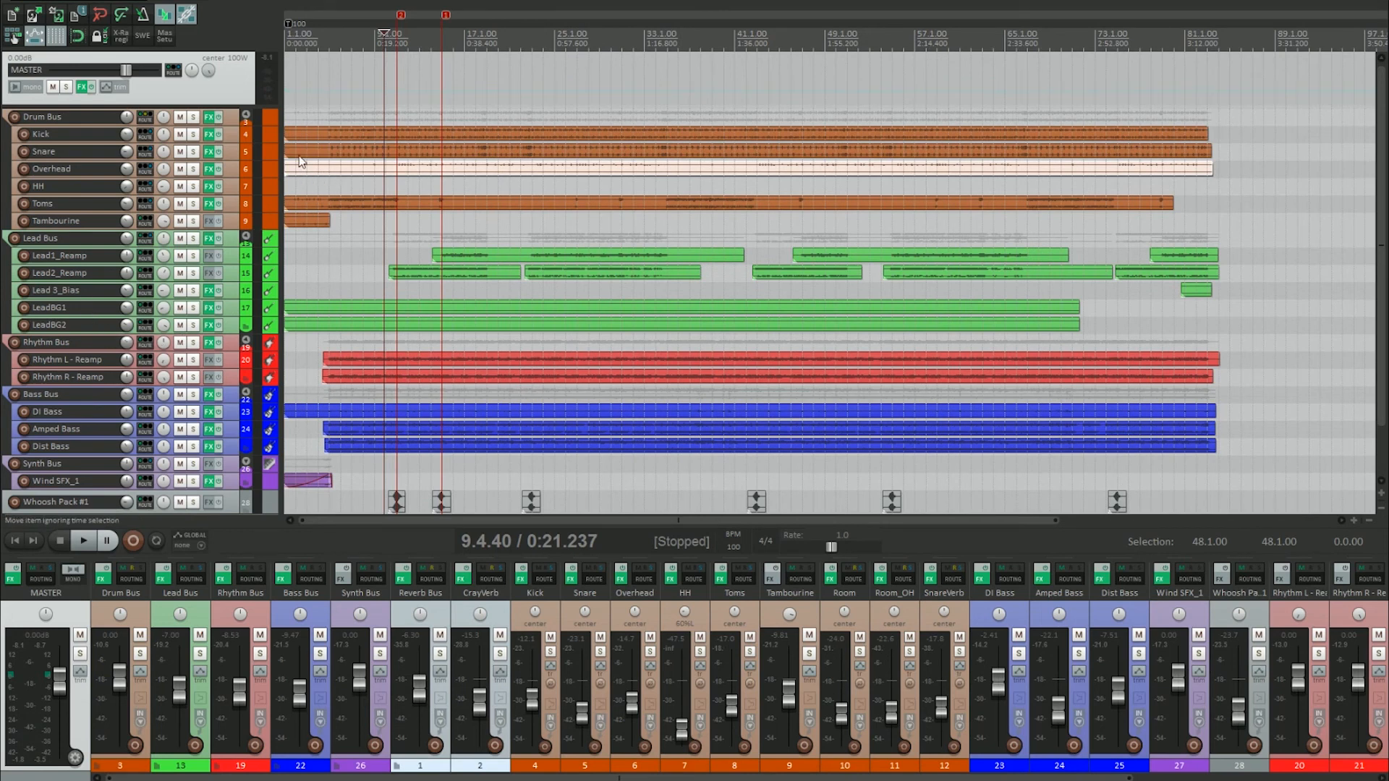
pyautogui.scroll(3, 305, 168)
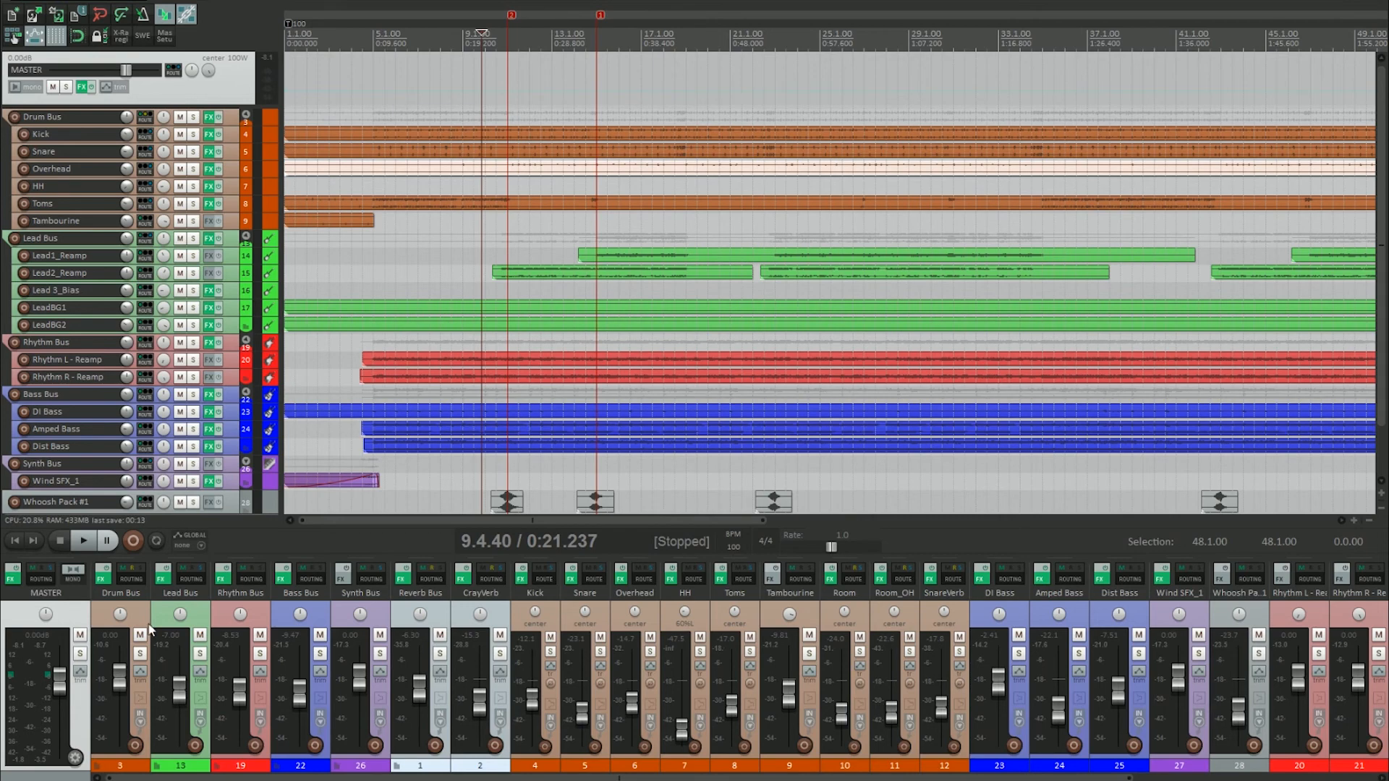
pyautogui.click(140, 654)
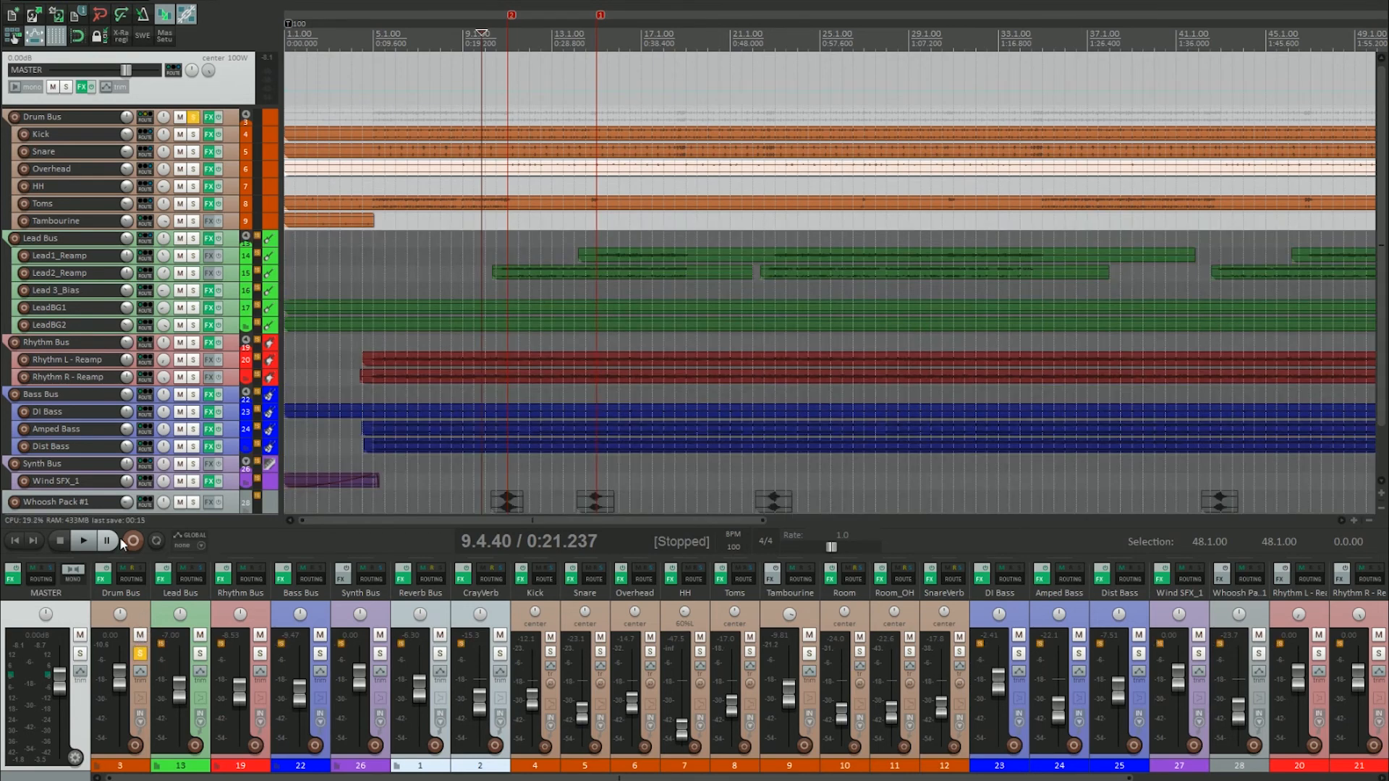
# Bypass the master effects and raise the master fader slightly above 0 dB, with the cursor returned to the start
pyautogui.click(11, 573)
pyautogui.moveTo(60, 677); pyautogui.dragTo(59, 672)
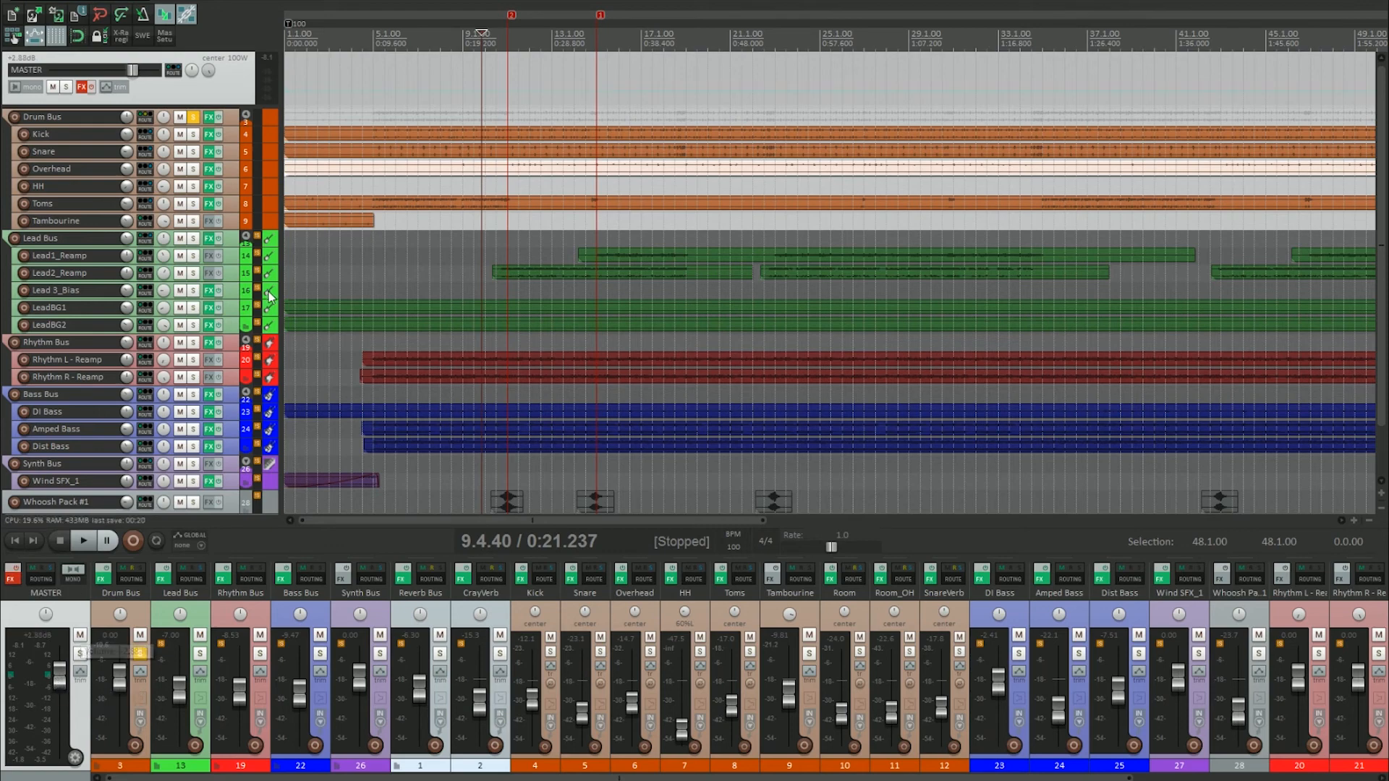
pyautogui.press('Home')
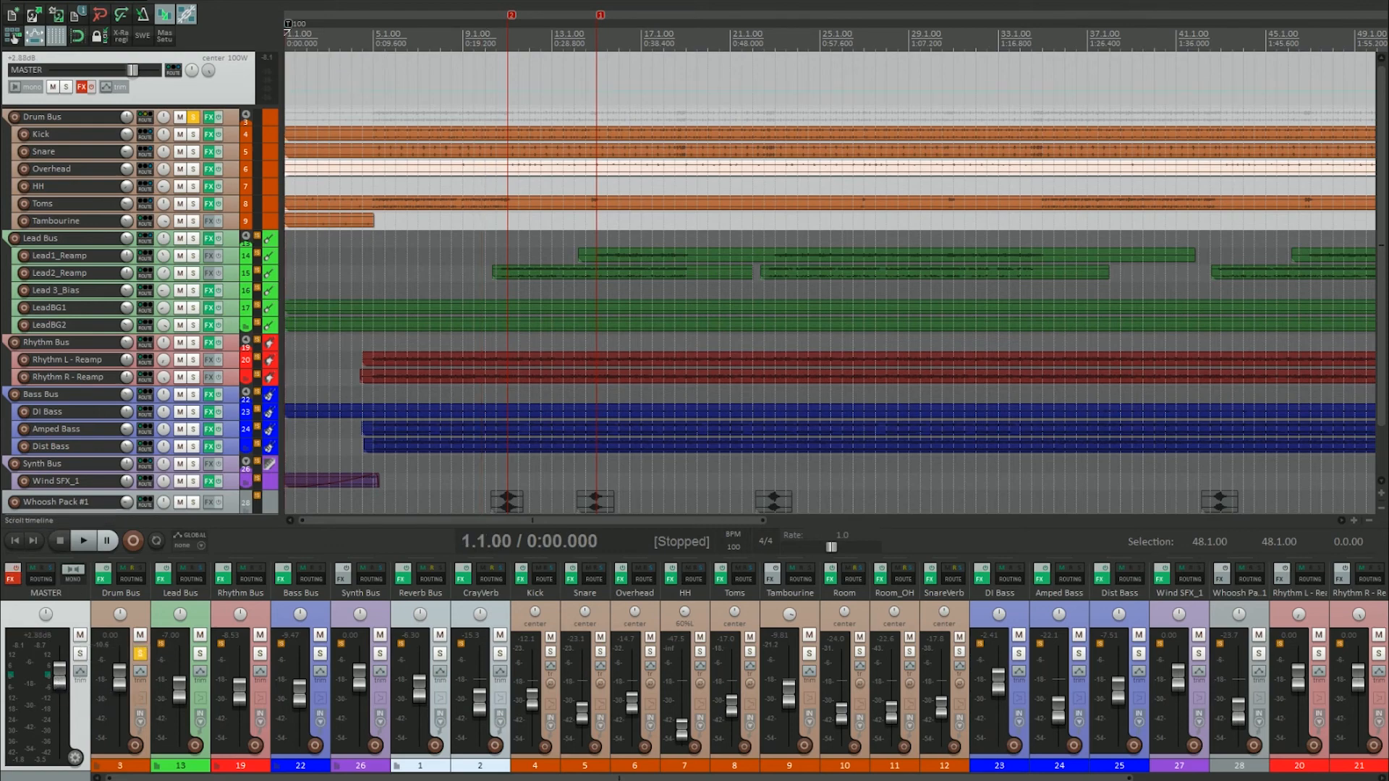
# Go through the Kick, Snare, Overhead, HH, Toms and Tambourine tracks in turn, and play the soloed drums from the start
pyautogui.scroll(2, 455, 190)
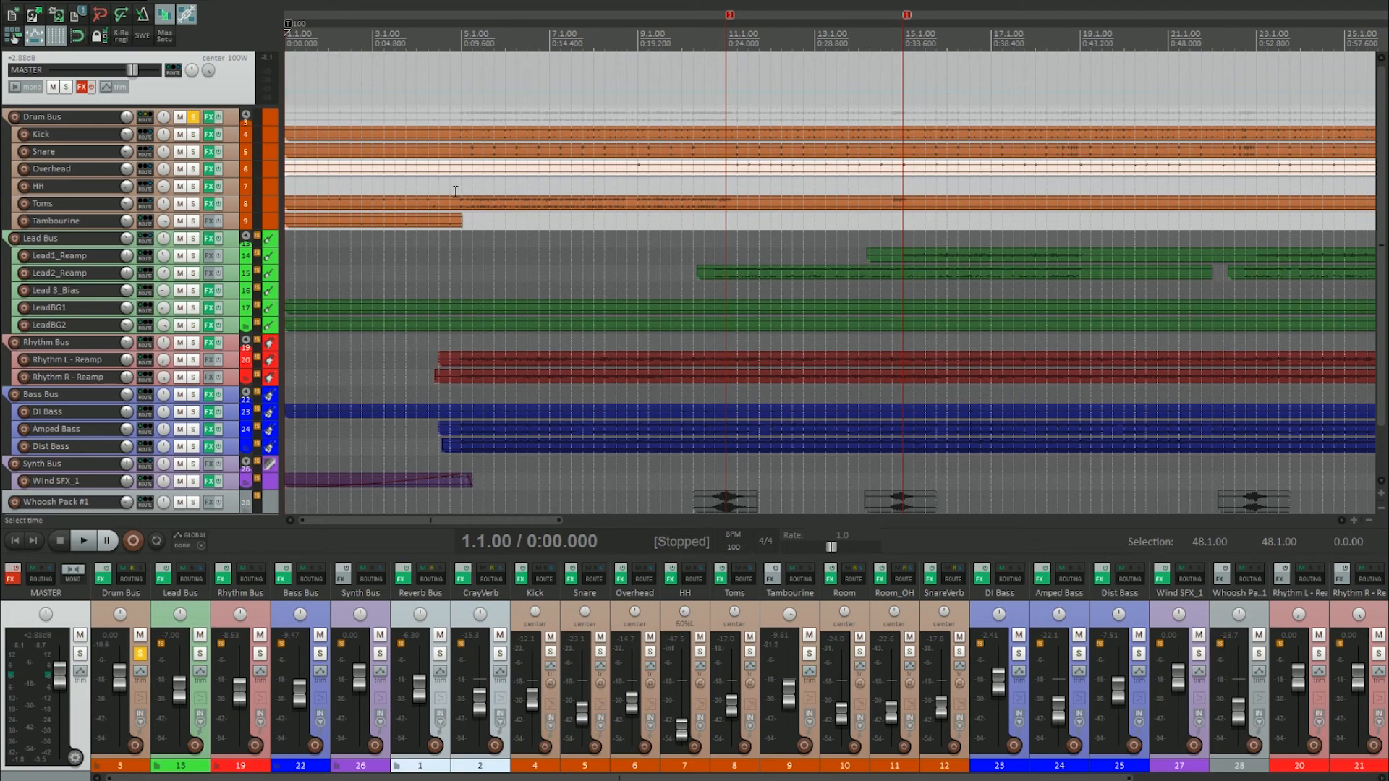
pyautogui.click(233, 138)
pyautogui.click(236, 157)
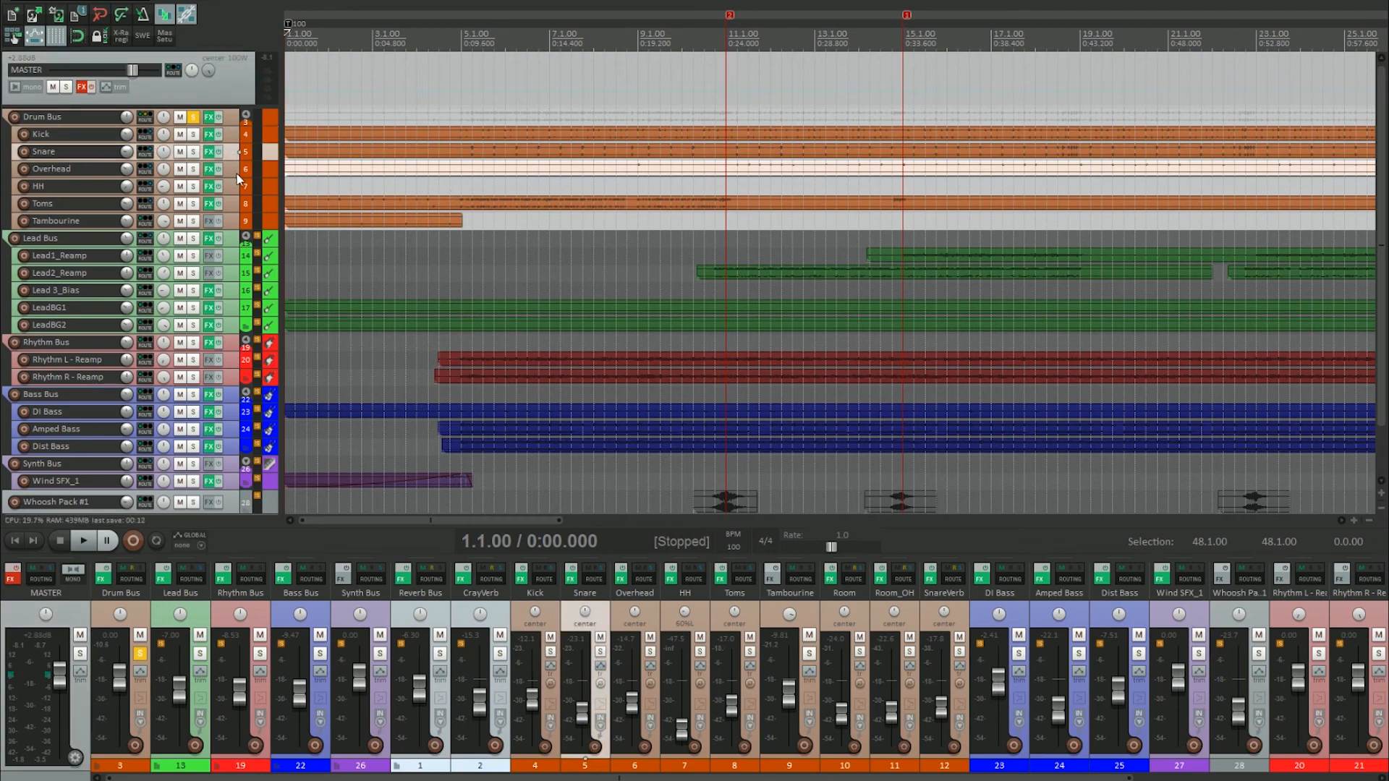
pyautogui.click(233, 171)
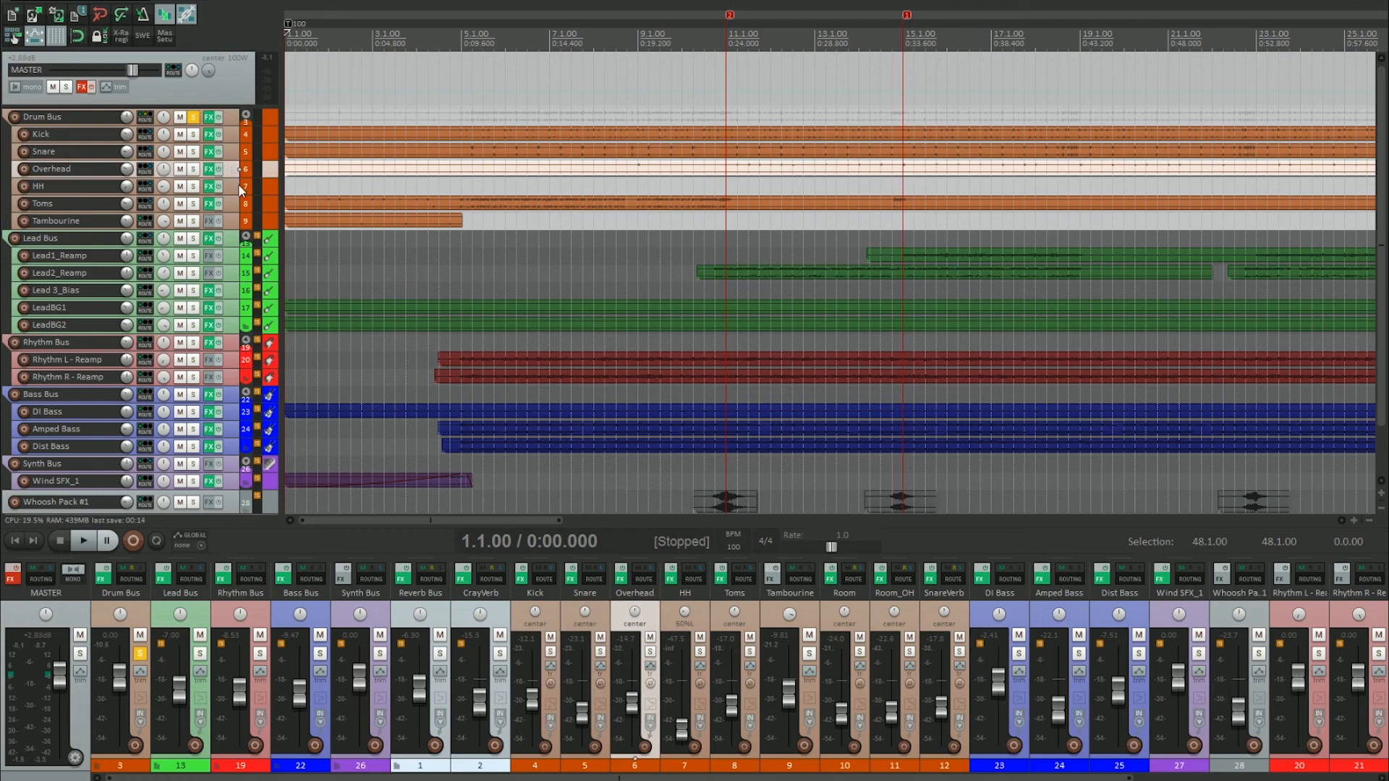
pyautogui.click(229, 184)
pyautogui.scroll(-5, 512, 177)
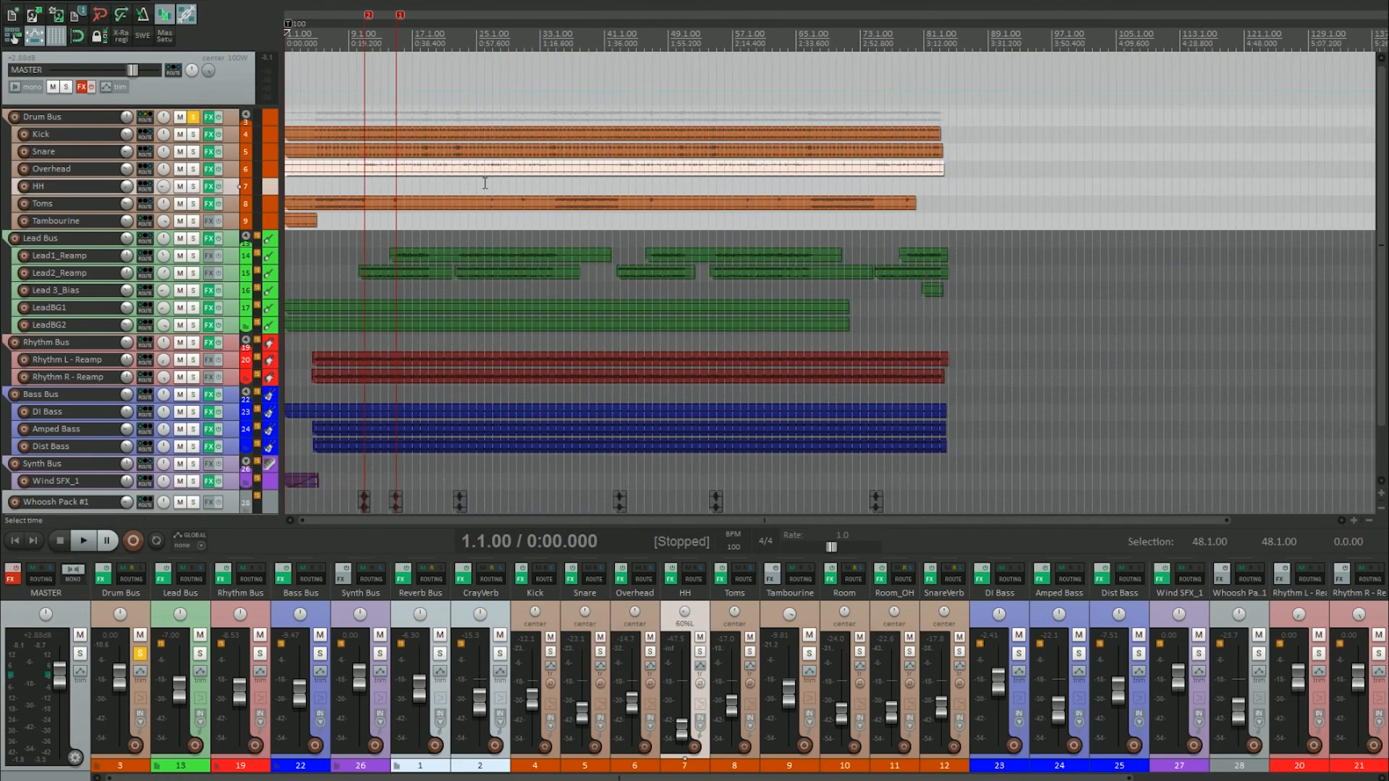
pyautogui.scroll(4, 496, 176)
pyautogui.scroll(3, 492, 160)
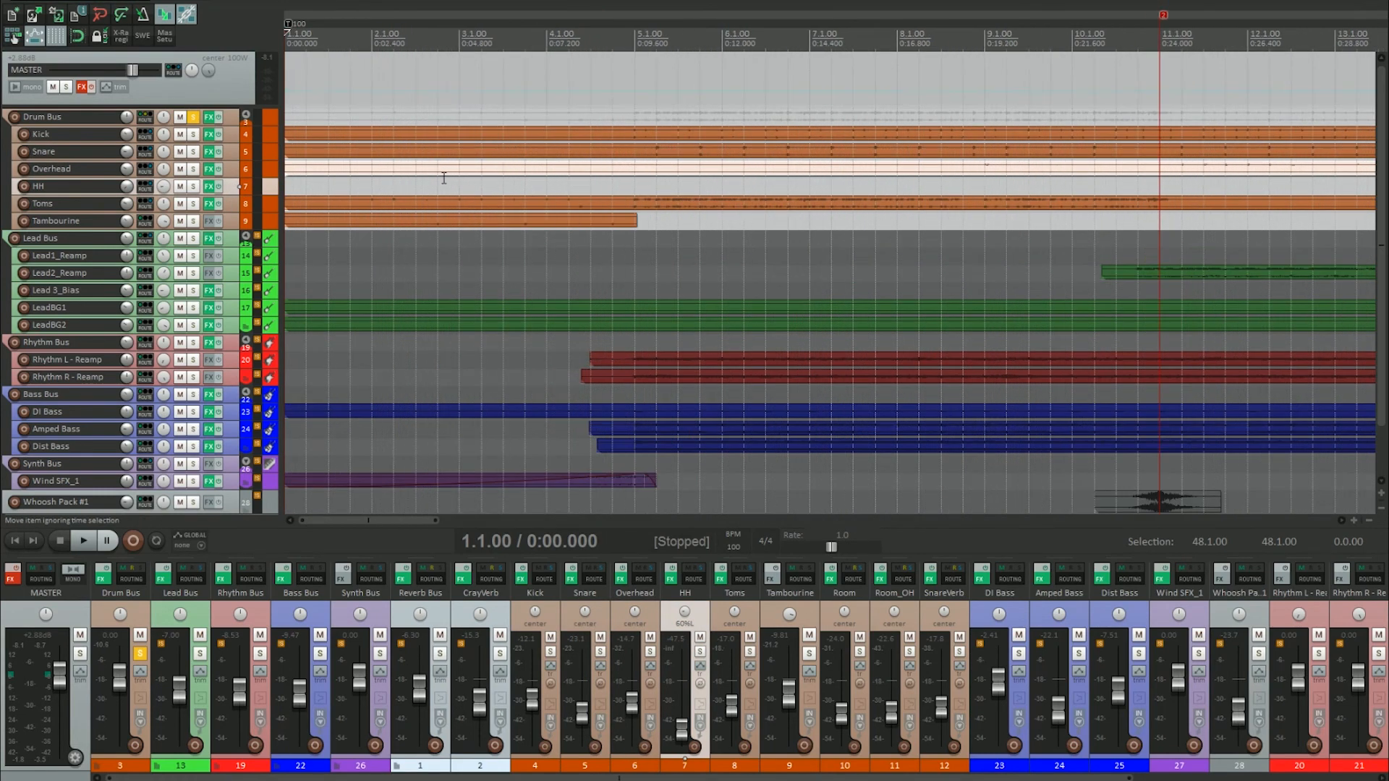
pyautogui.click(232, 206)
pyautogui.scroll(-4, 522, 203)
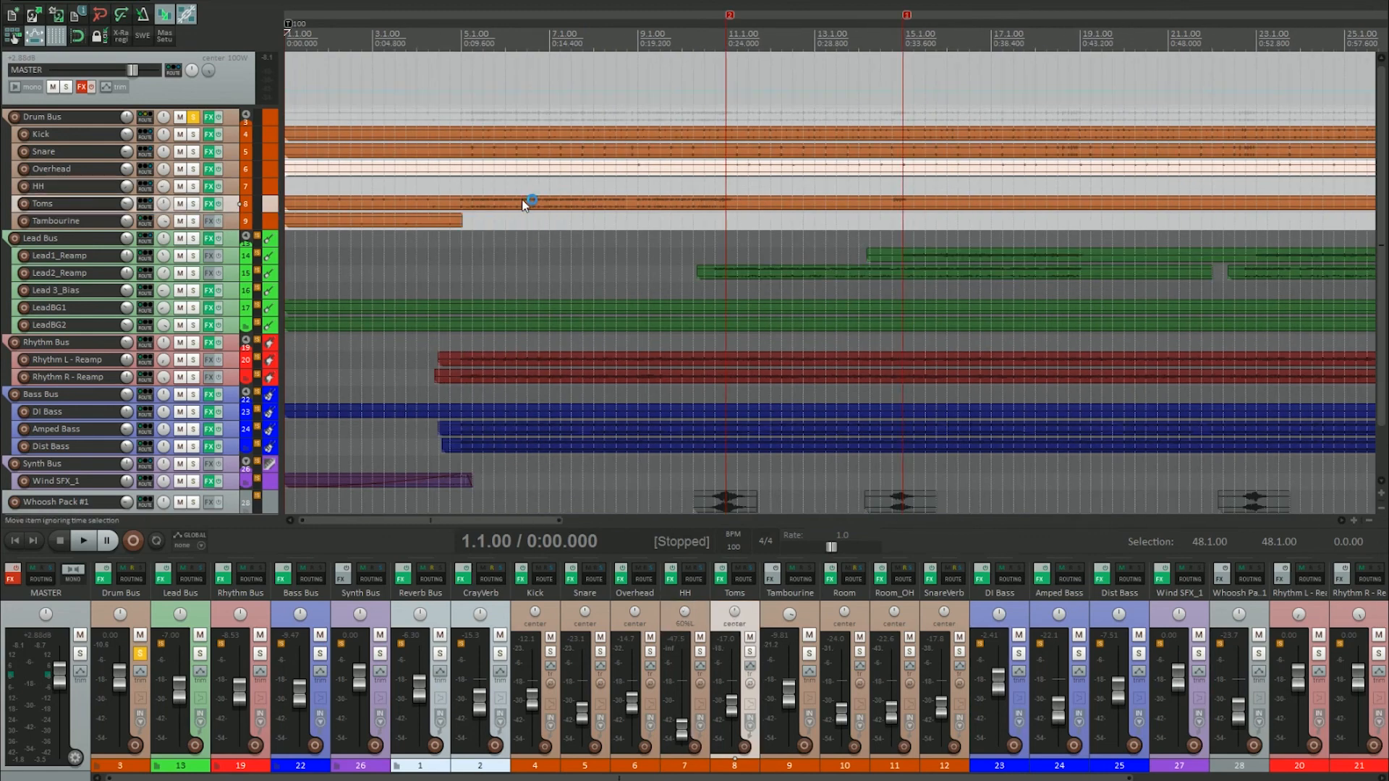
pyautogui.scroll(-2, 695, 201)
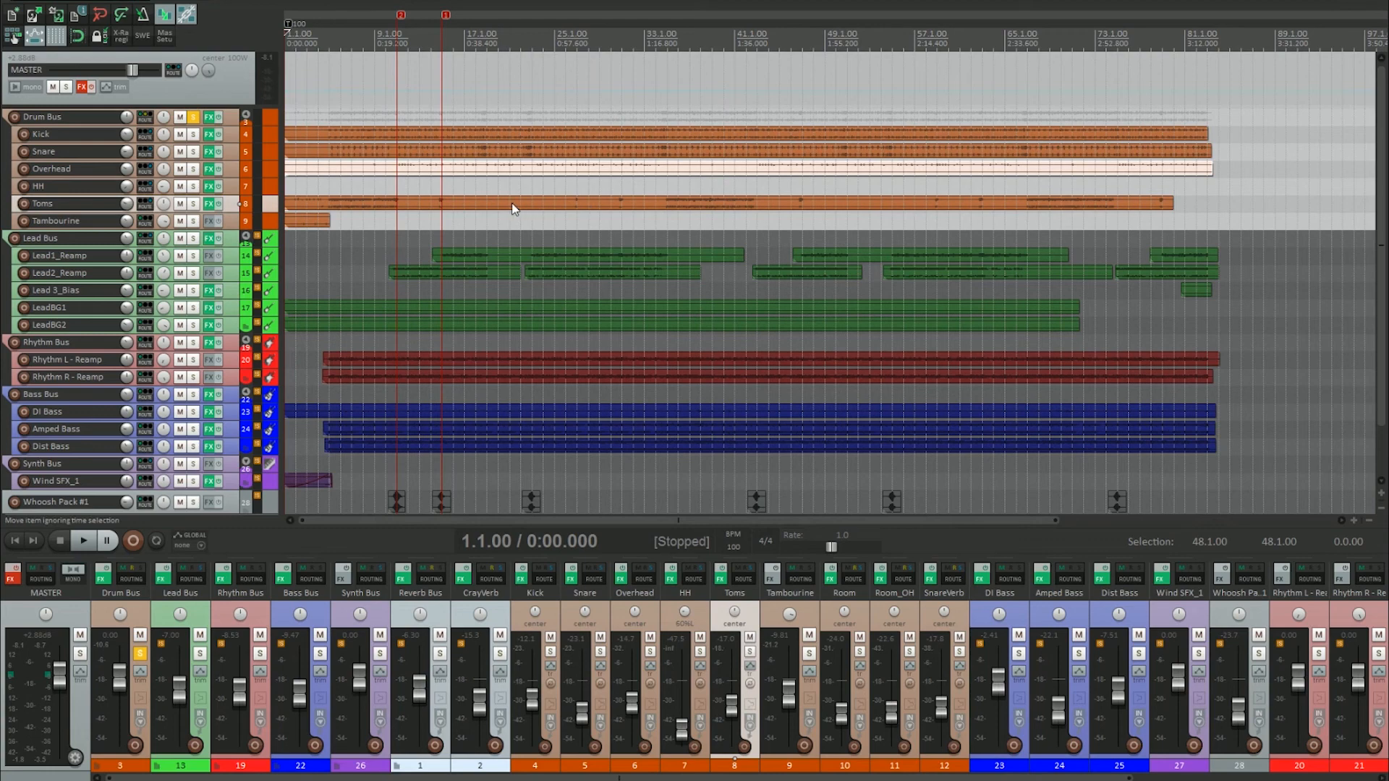
pyautogui.click(237, 223)
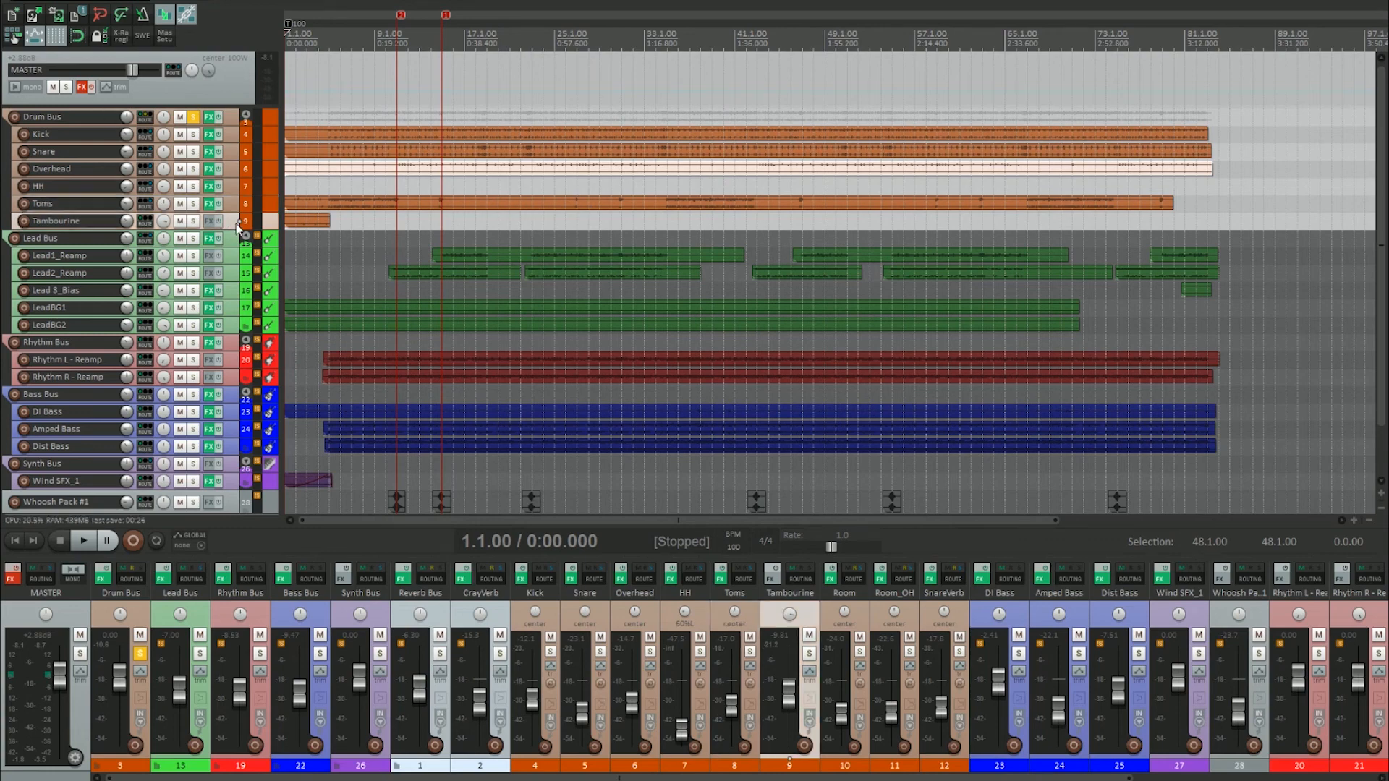
pyautogui.scroll(4, 418, 184)
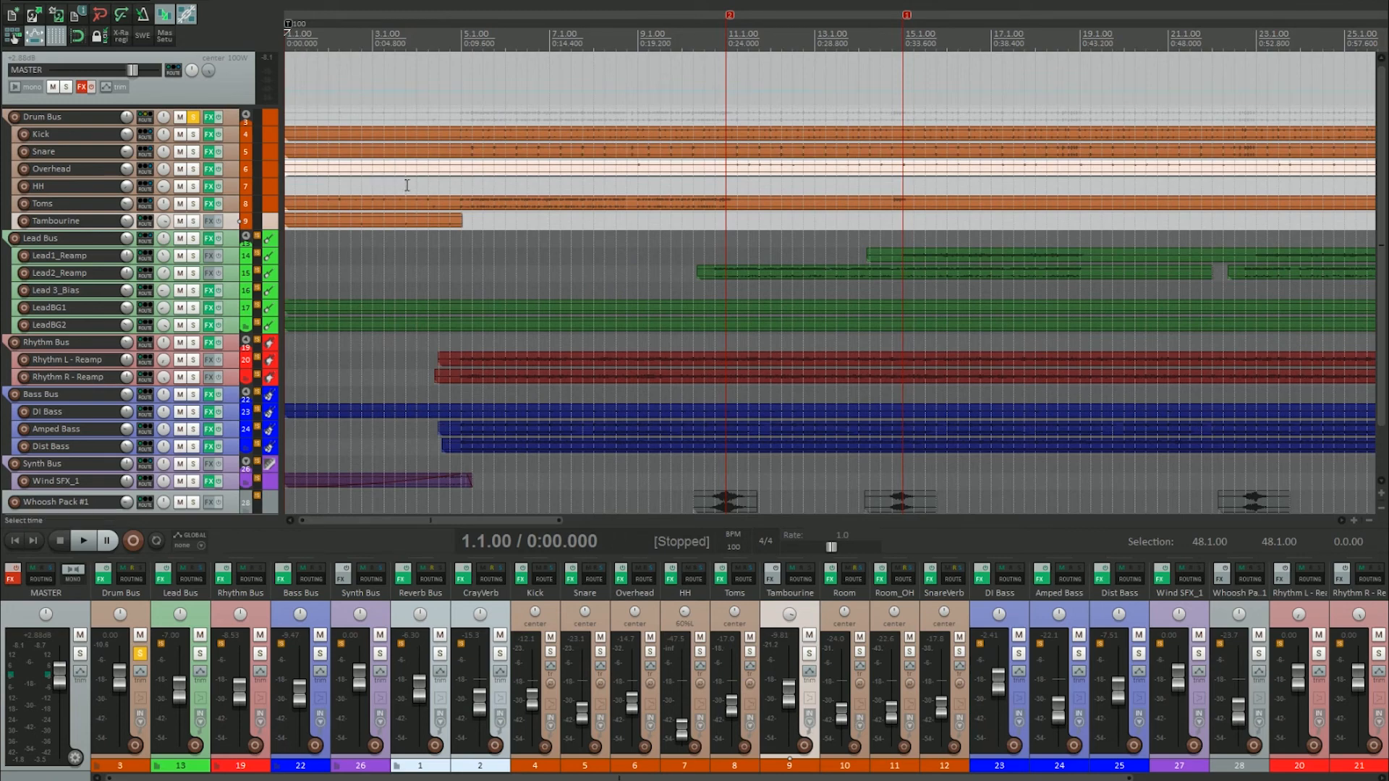
pyautogui.press('space')
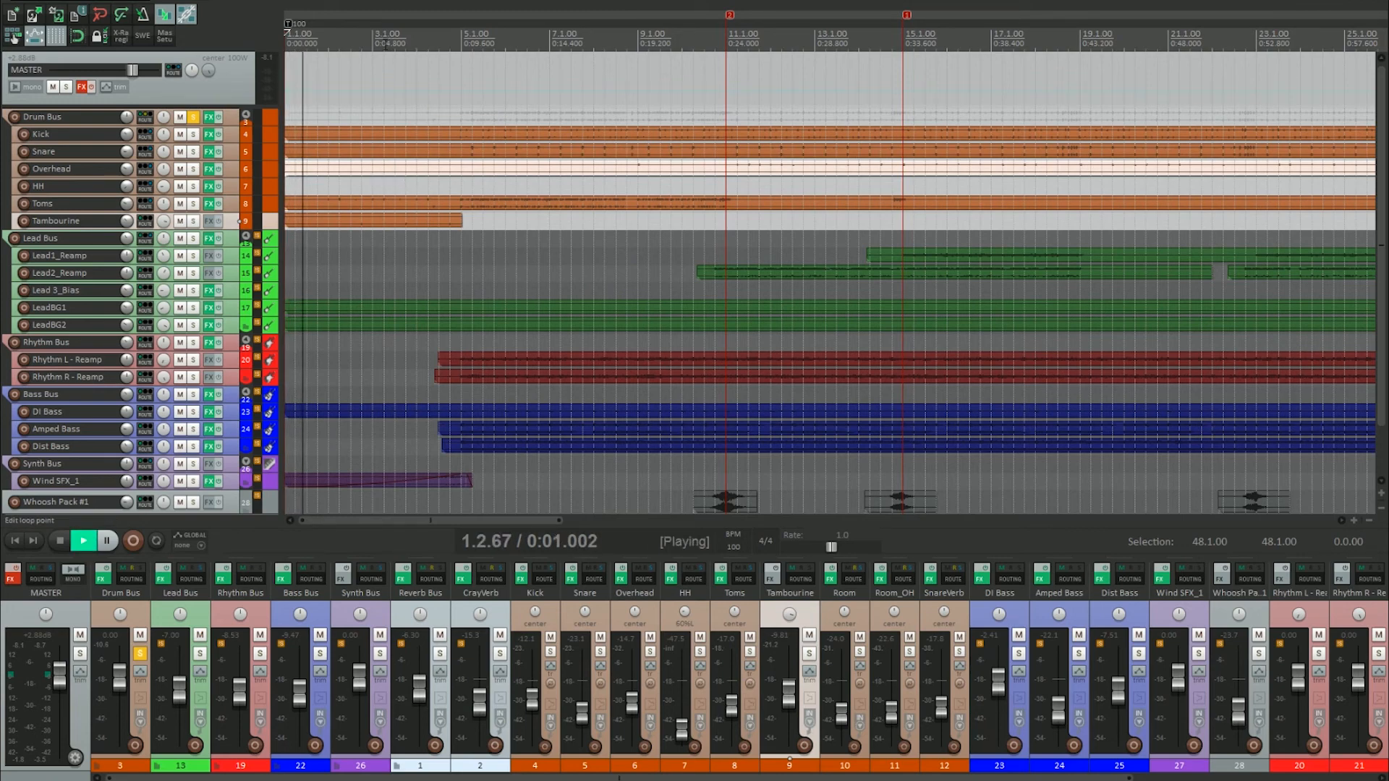
# Open the Kick track's FabFilter Pro-Q and play from bar 8, moving the solo from the Drum Bus to the Kick
pyautogui.moveTo(170, 222)
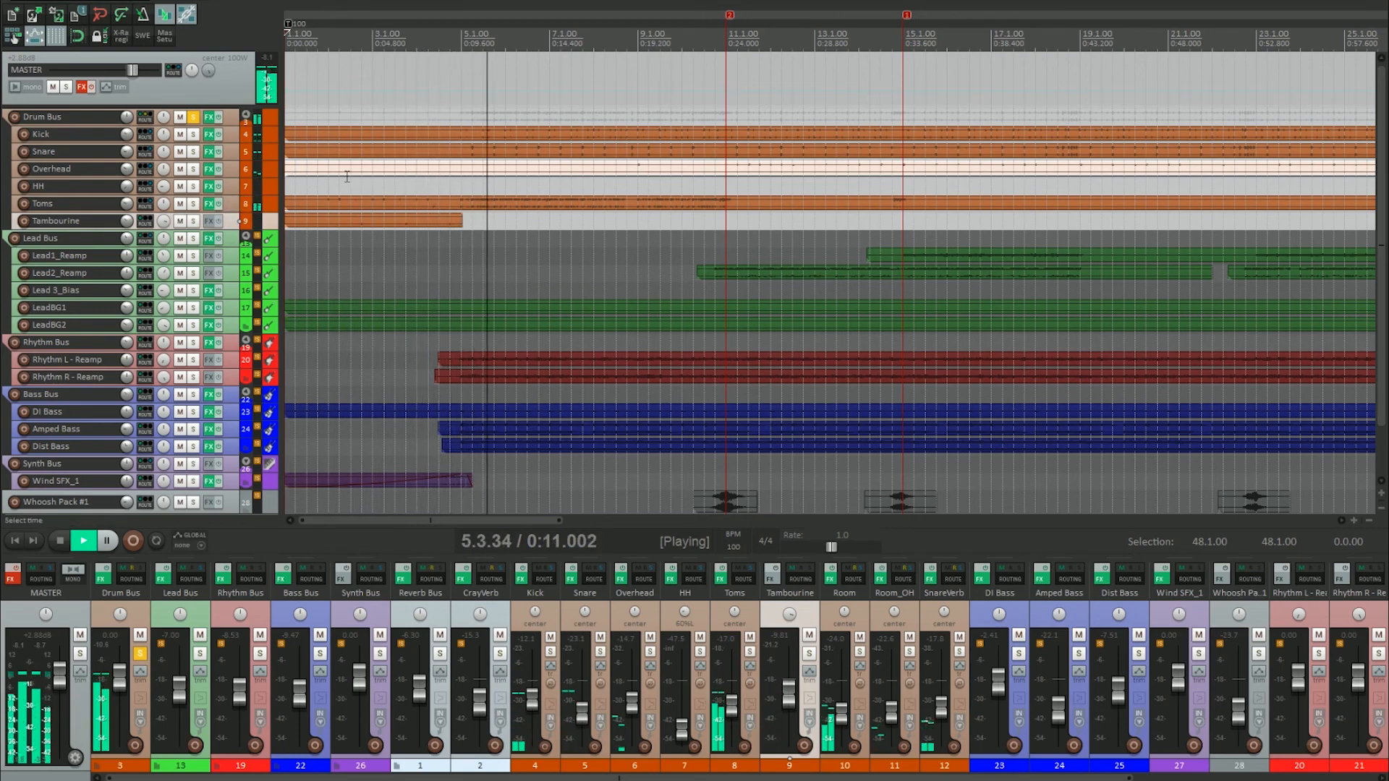
pyautogui.press('space')
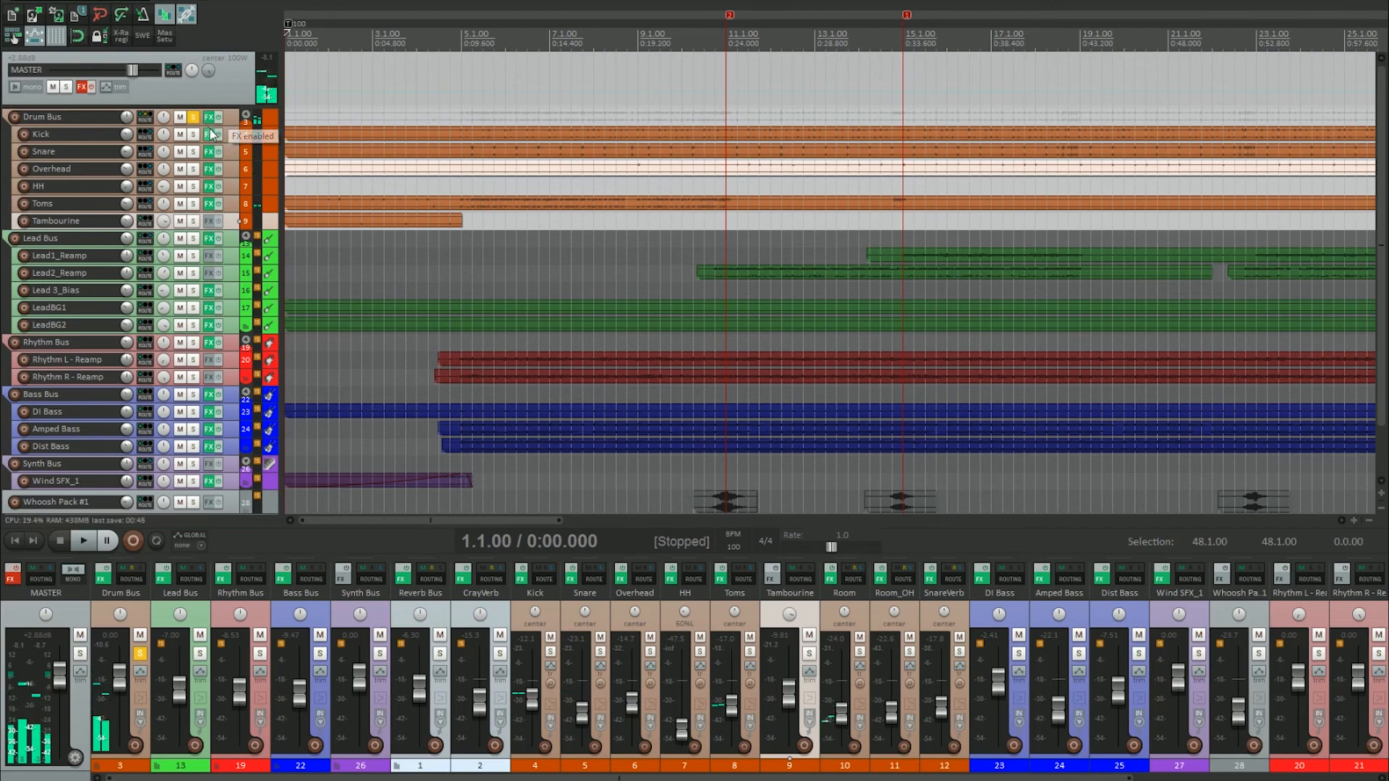
pyautogui.click(208, 136)
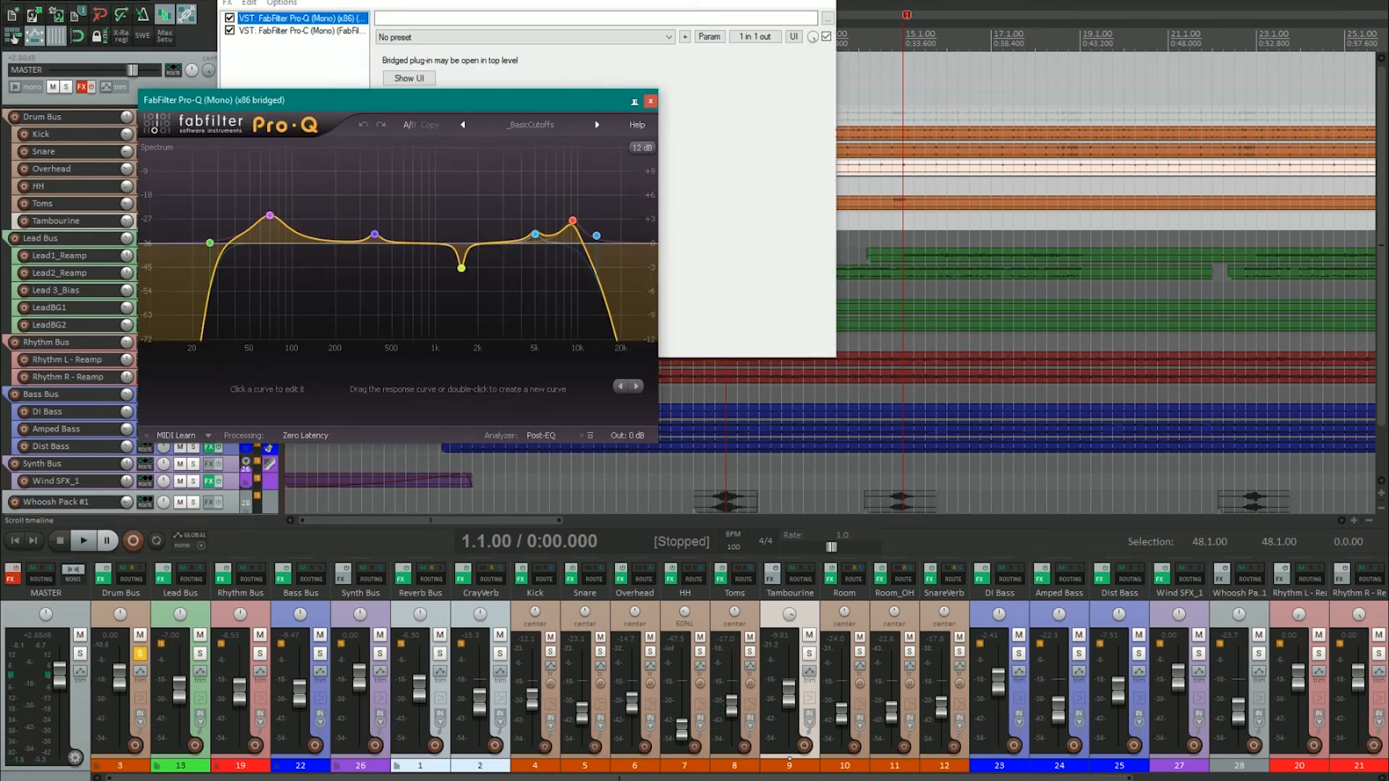
pyautogui.click(830, 1)
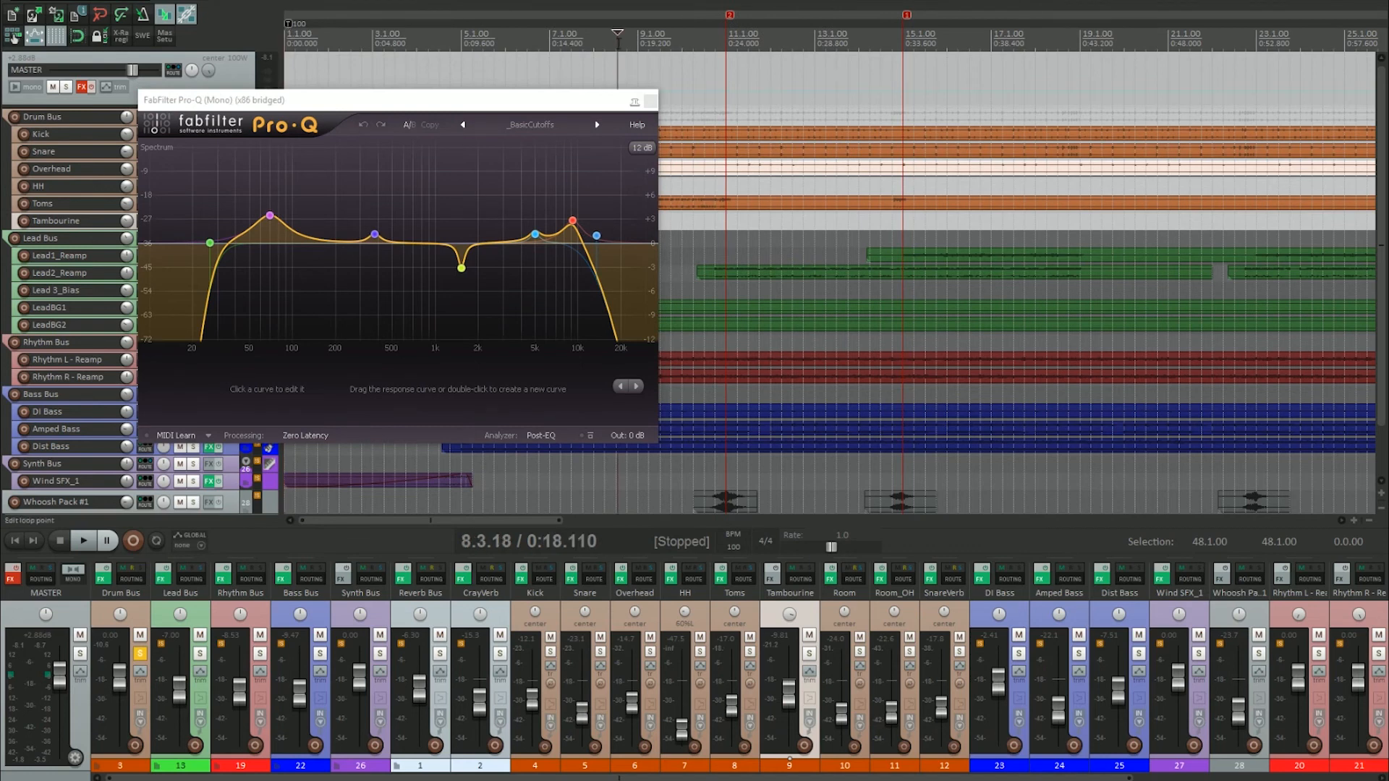
pyautogui.press('space')
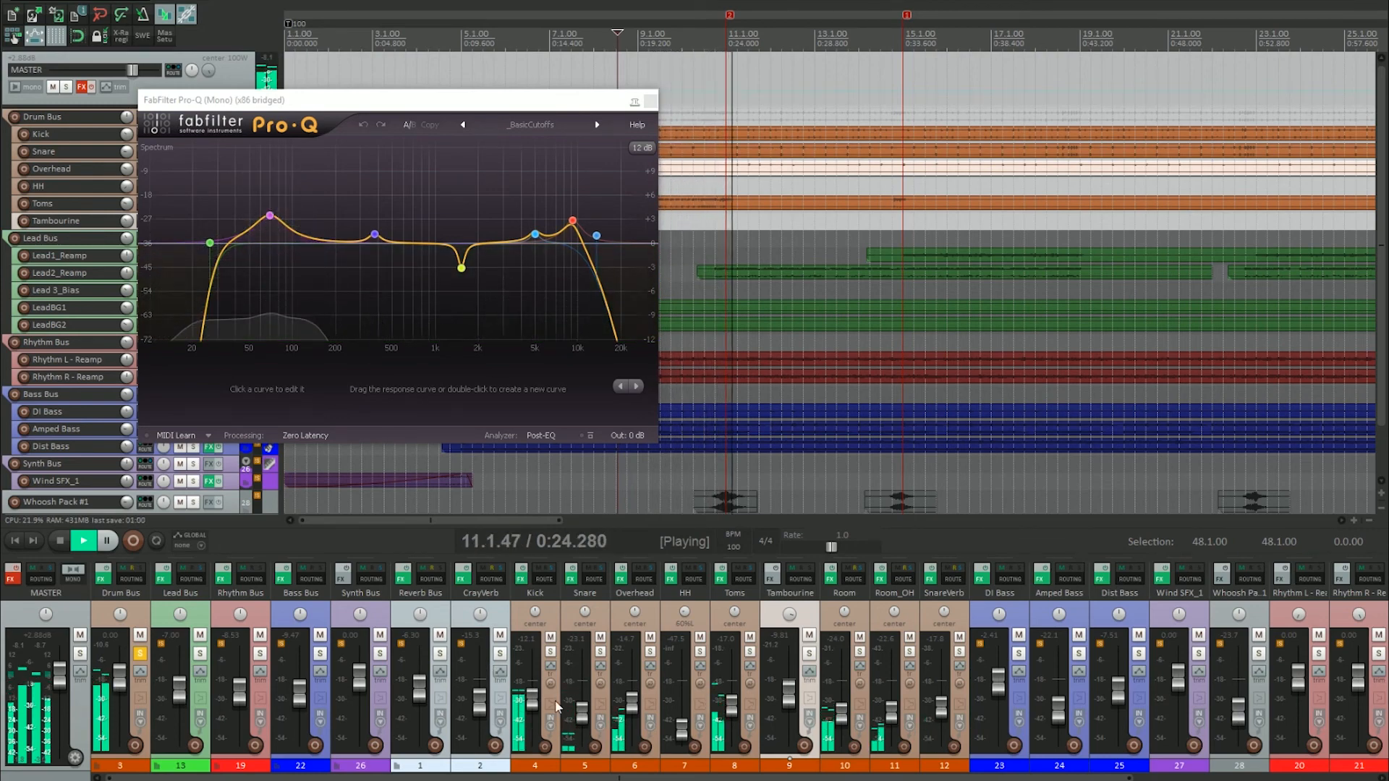
pyautogui.click(140, 654)
pyautogui.click(550, 653)
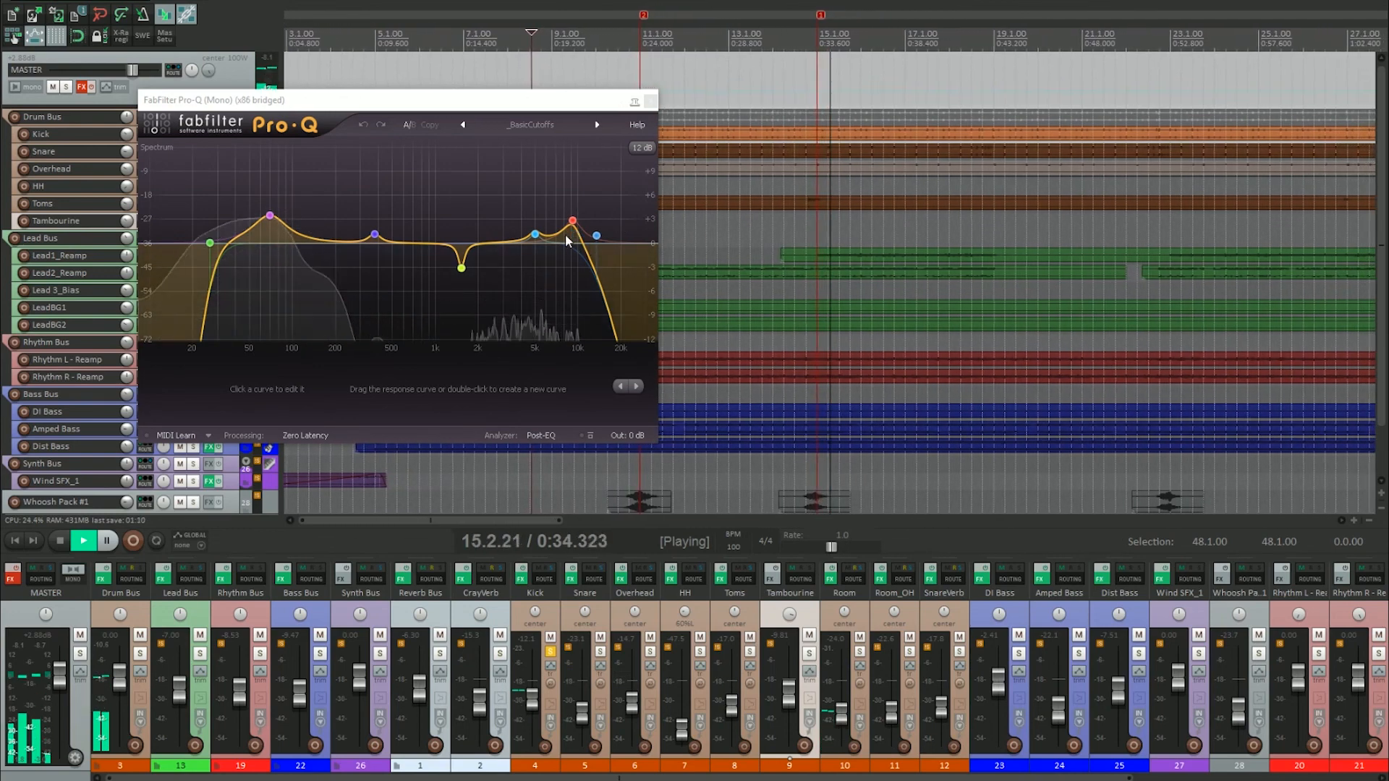
# Nudge the Kick EQ's upper-mid bell near 5 kHz slightly higher in frequency and gain, and compare the Kick unsoloed and soloed
pyautogui.moveTo(536, 239)
pyautogui.moveTo(535, 235)
pyautogui.mouseDown()
pyautogui.moveTo(540, 181)
pyautogui.moveTo(542, 232)
pyautogui.mouseUp()
pyautogui.scroll(-1, 542, 232)
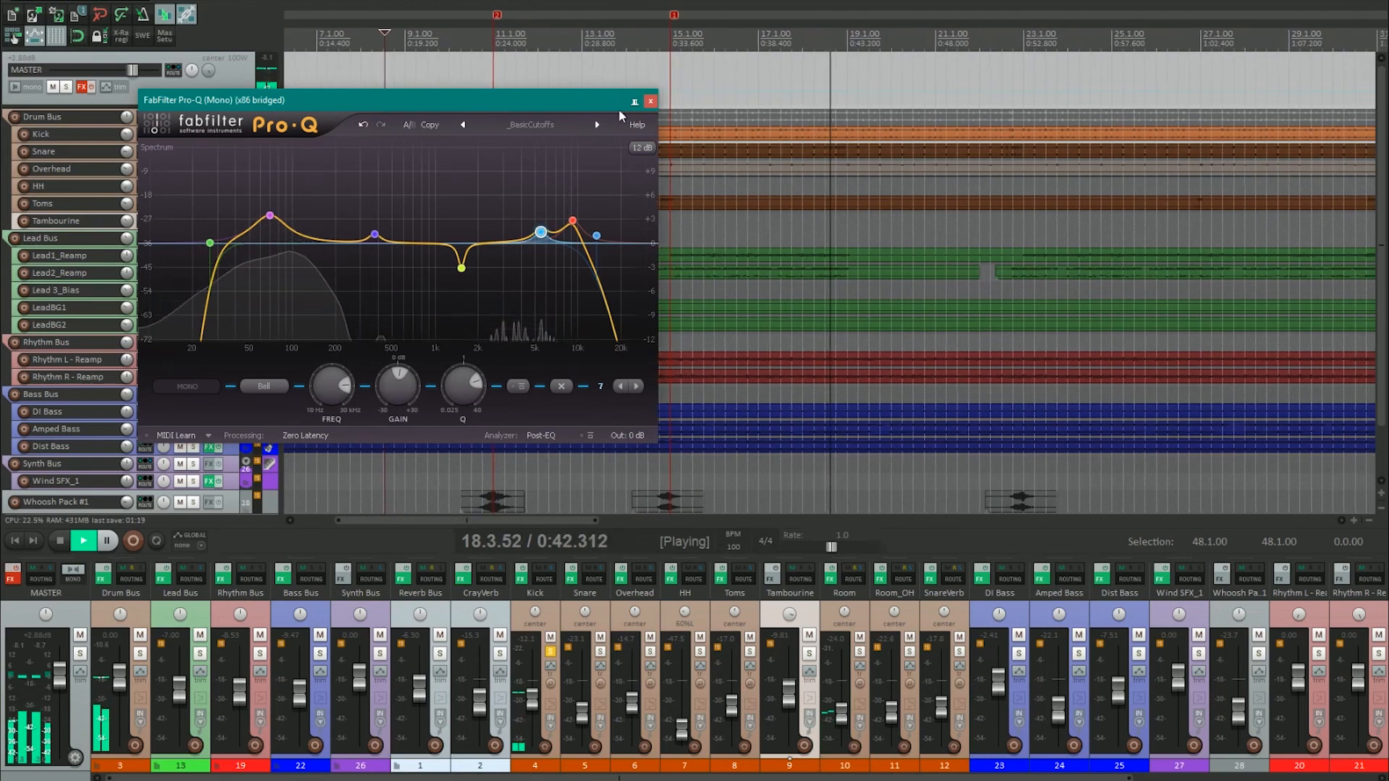
pyautogui.click(550, 654)
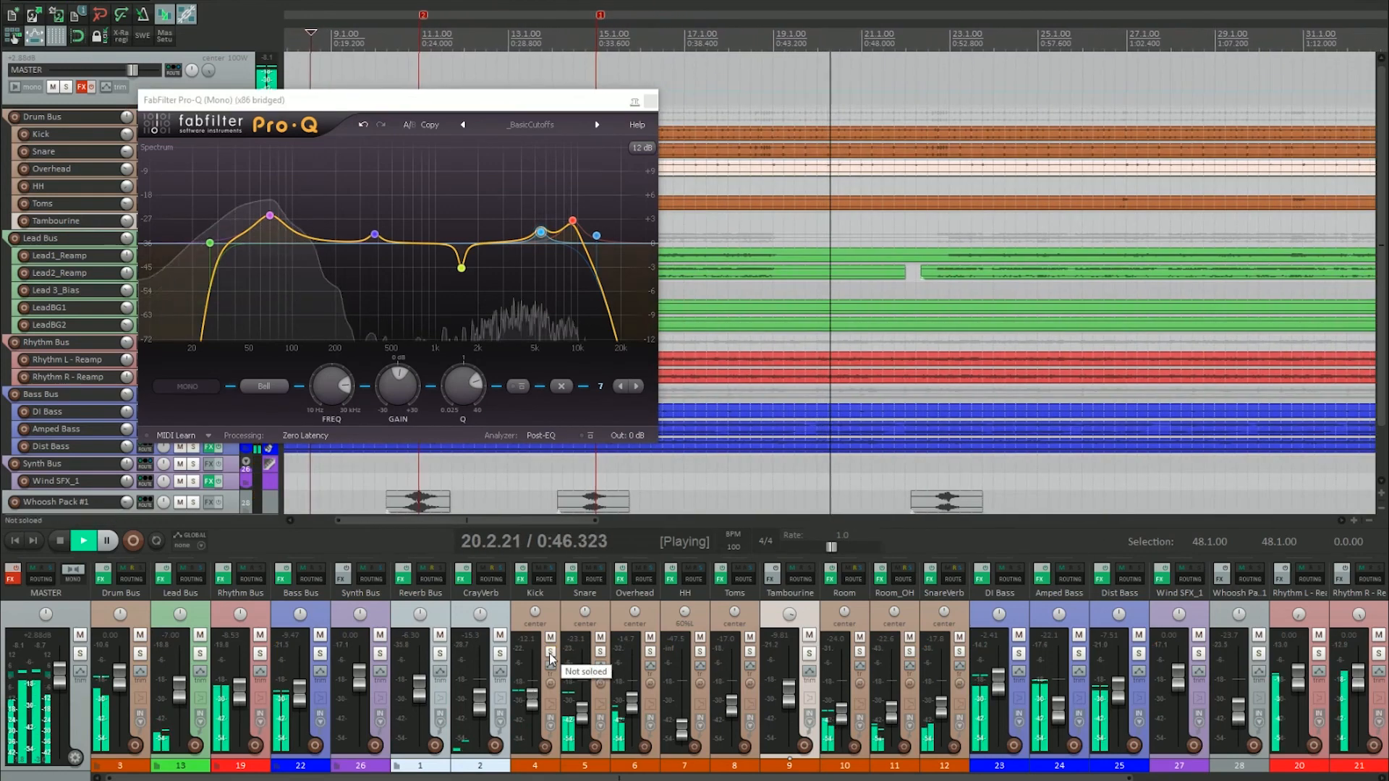
pyautogui.click(551, 654)
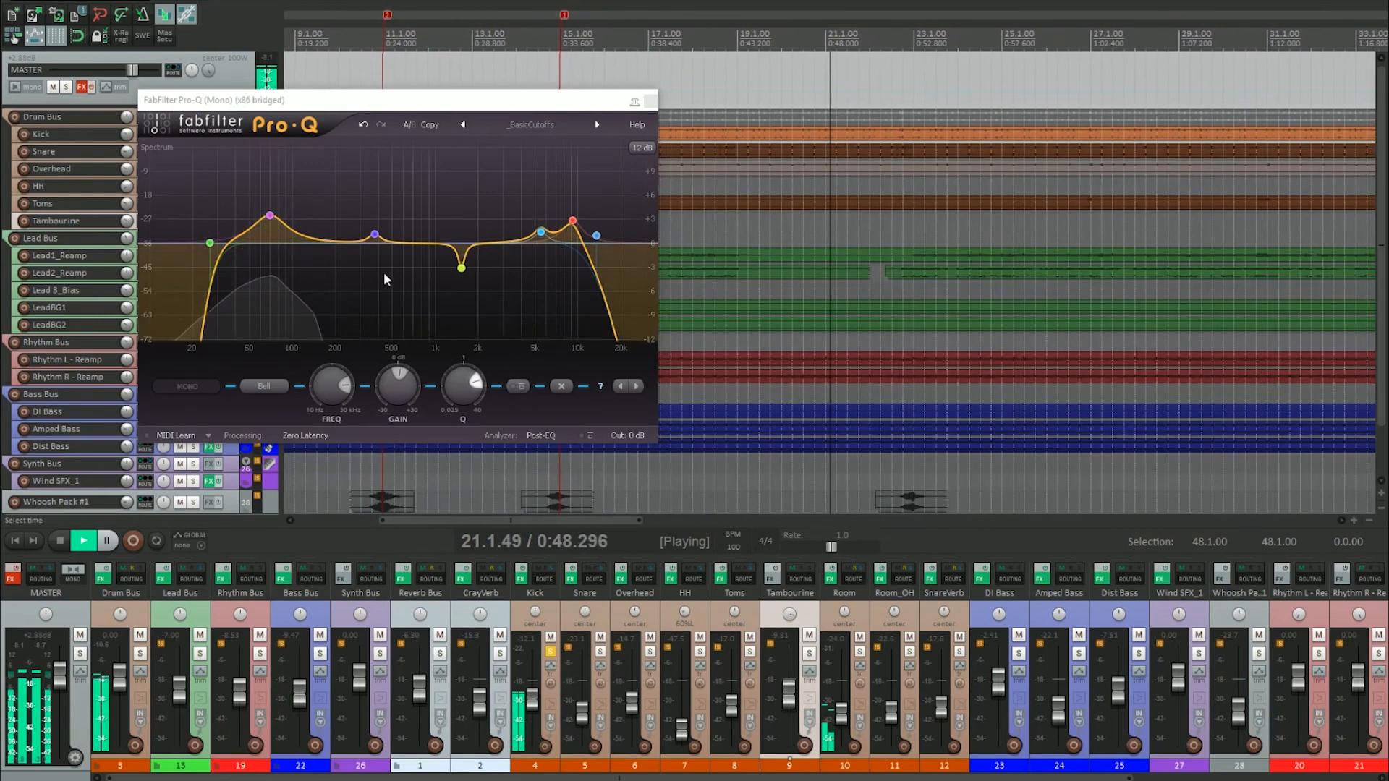
# Pull the Kick EQ's low-mid bell down to about -9.65 dB near 447 Hz, and delete that band
pyautogui.moveTo(375, 235); pyautogui.dragTo(377, 309)
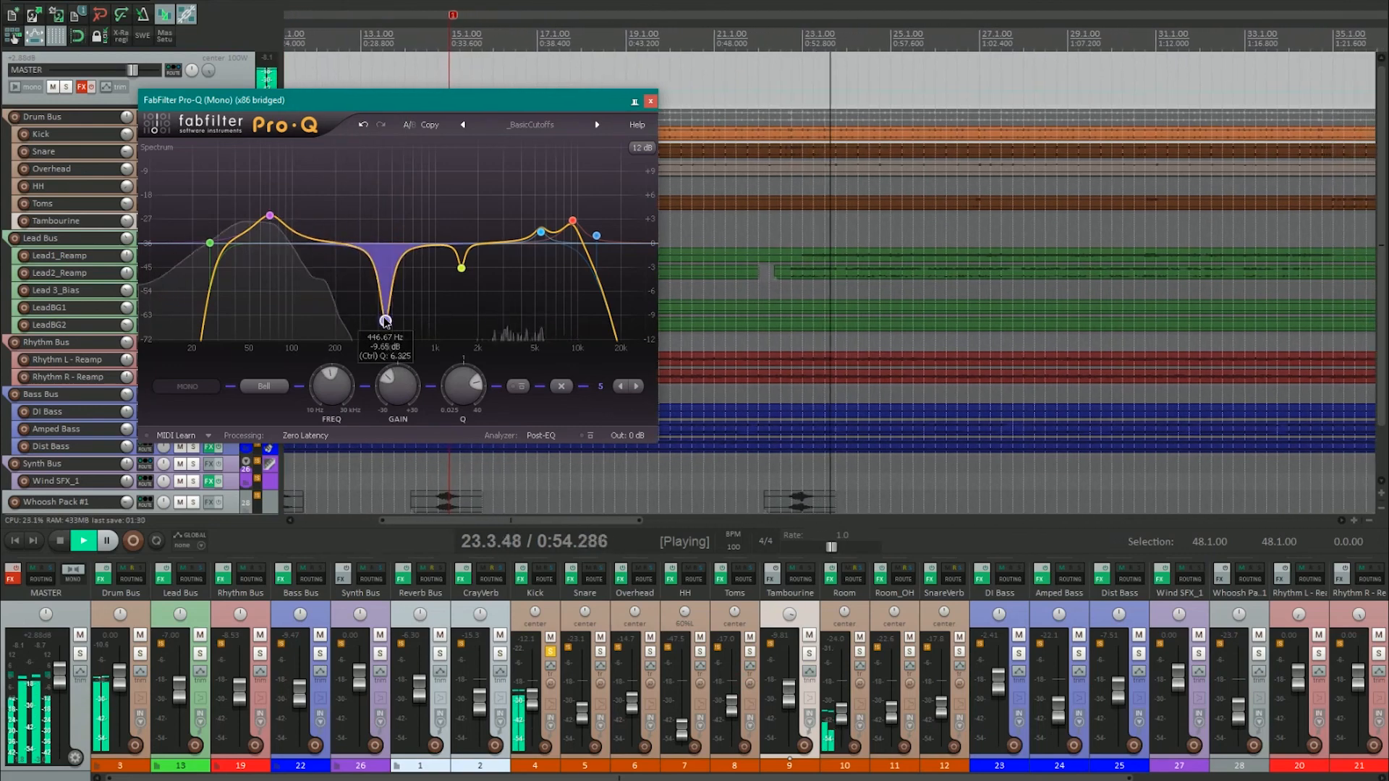
pyautogui.rightClick(378, 309)
pyautogui.click(415, 356)
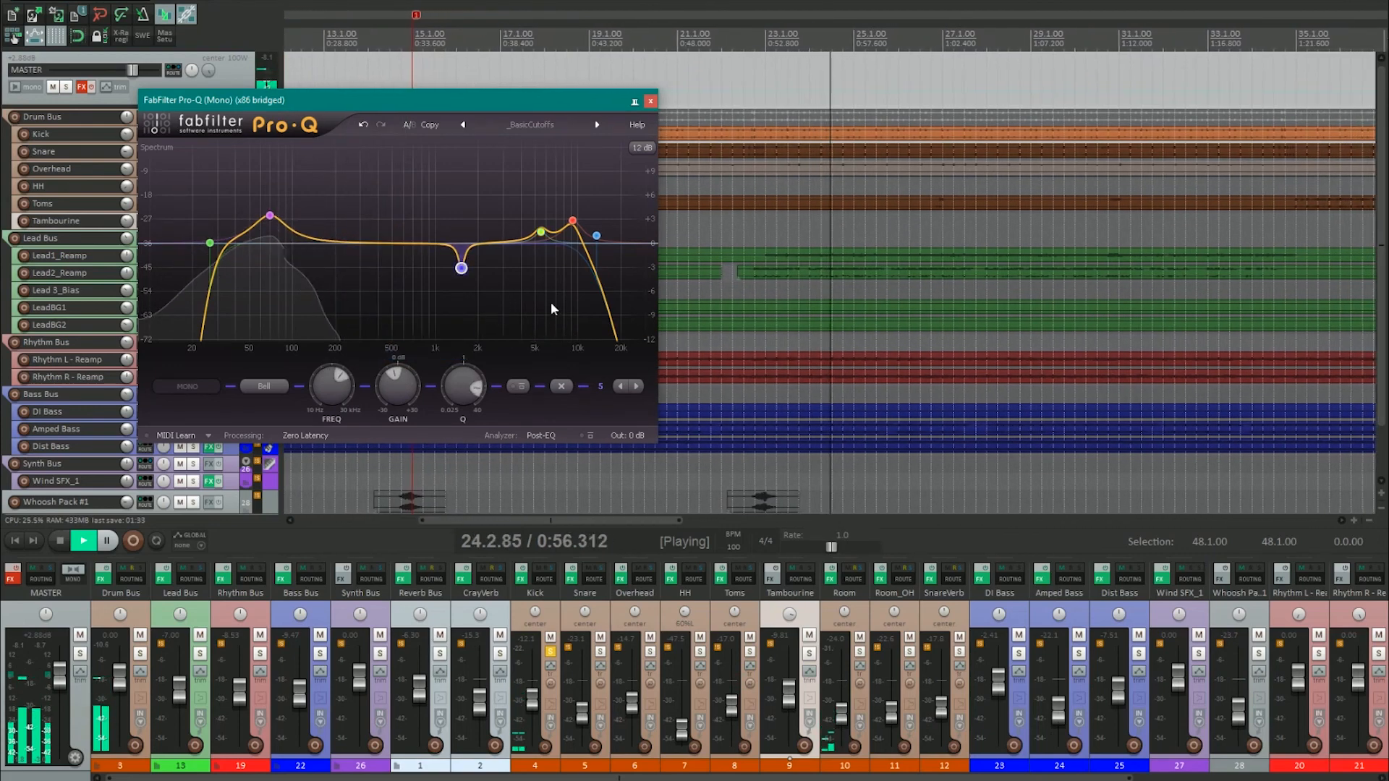
# Shift the Kick EQ's narrow midrange cut up to slightly above 2 kHz, close the plug-in and stop playback
pyautogui.click(463, 216)
pyautogui.click(462, 266)
pyautogui.moveTo(465, 267)
pyautogui.mouseDown()
pyautogui.moveTo(445, 145)
pyautogui.moveTo(489, 159)
pyautogui.moveTo(486, 274)
pyautogui.mouseUp()
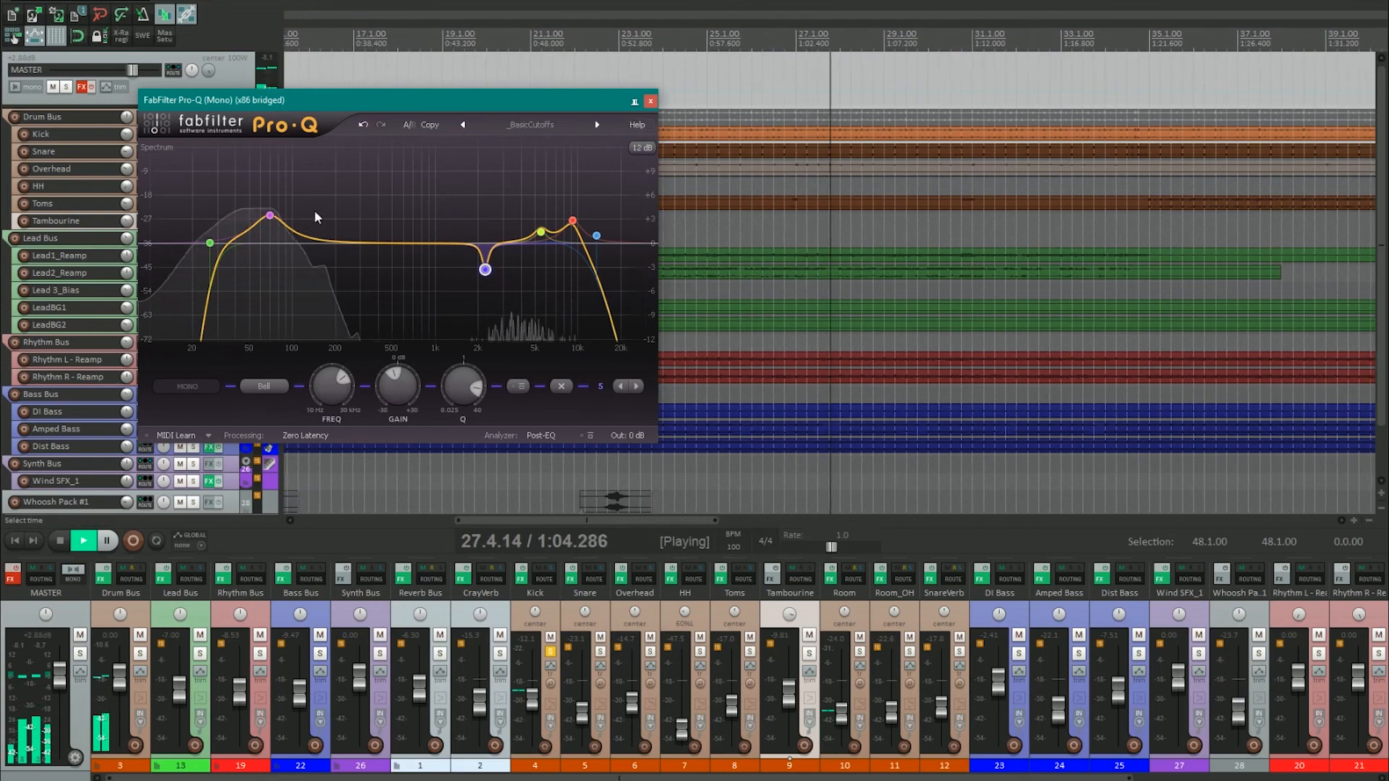
pyautogui.click(651, 101)
pyautogui.press('space')
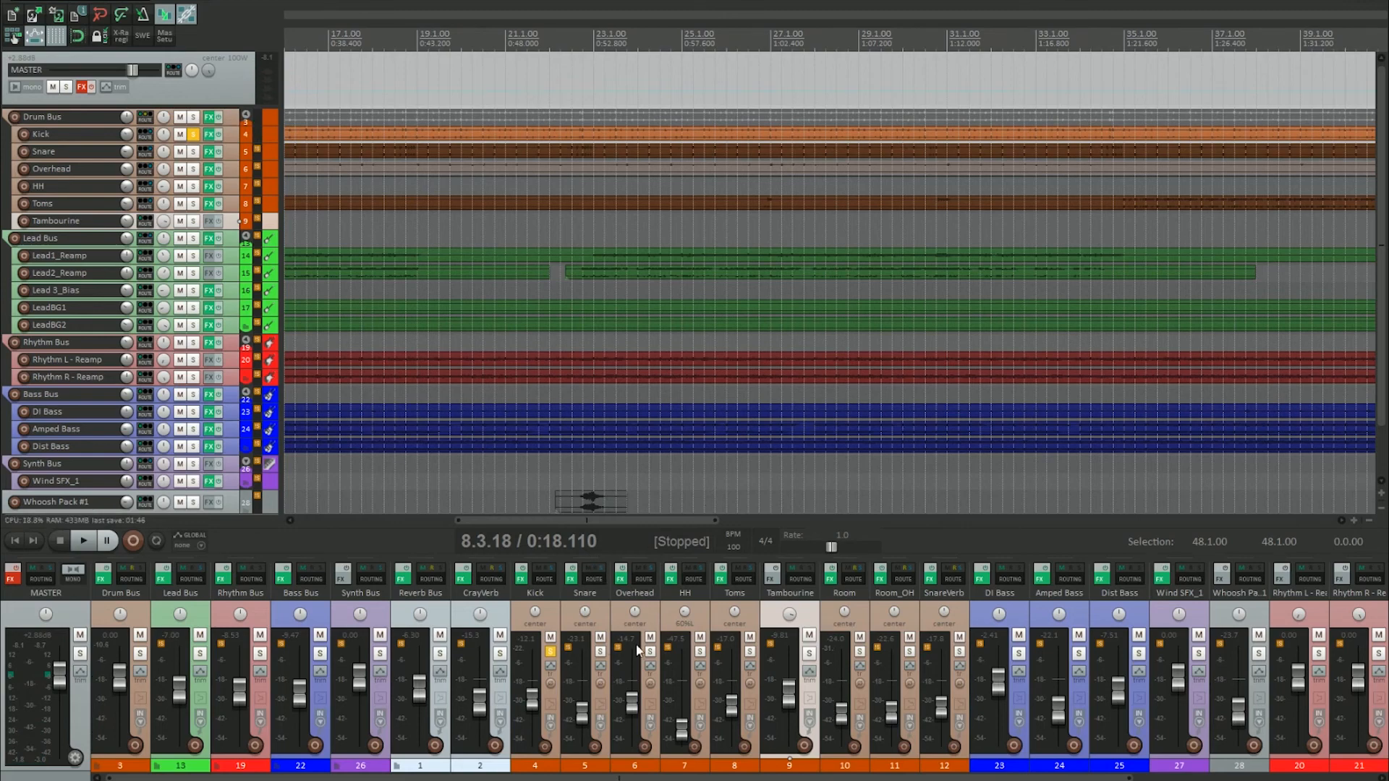
# Unsolo the Kick and open the Room track's ReaVerb to examine the path of its impulse response file
pyautogui.click(830, 617)
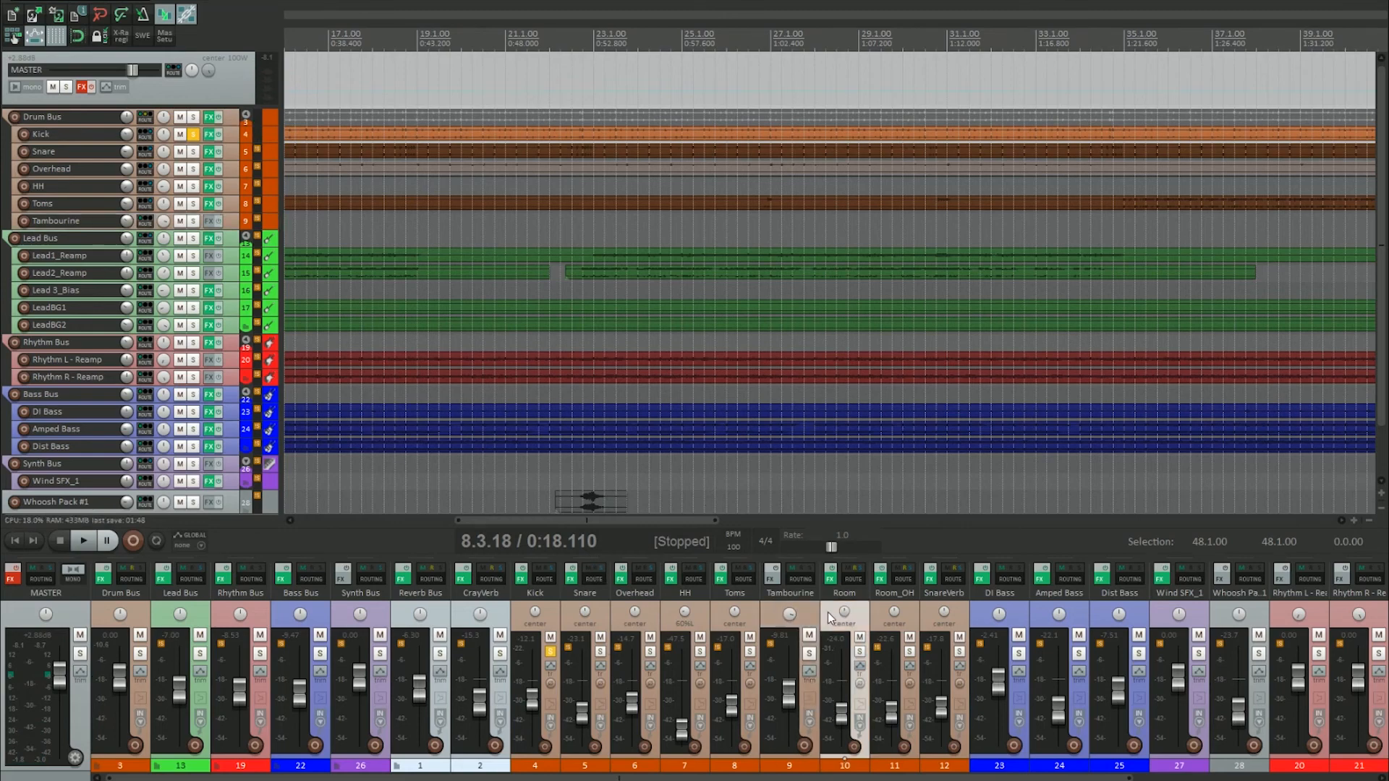
pyautogui.click(552, 652)
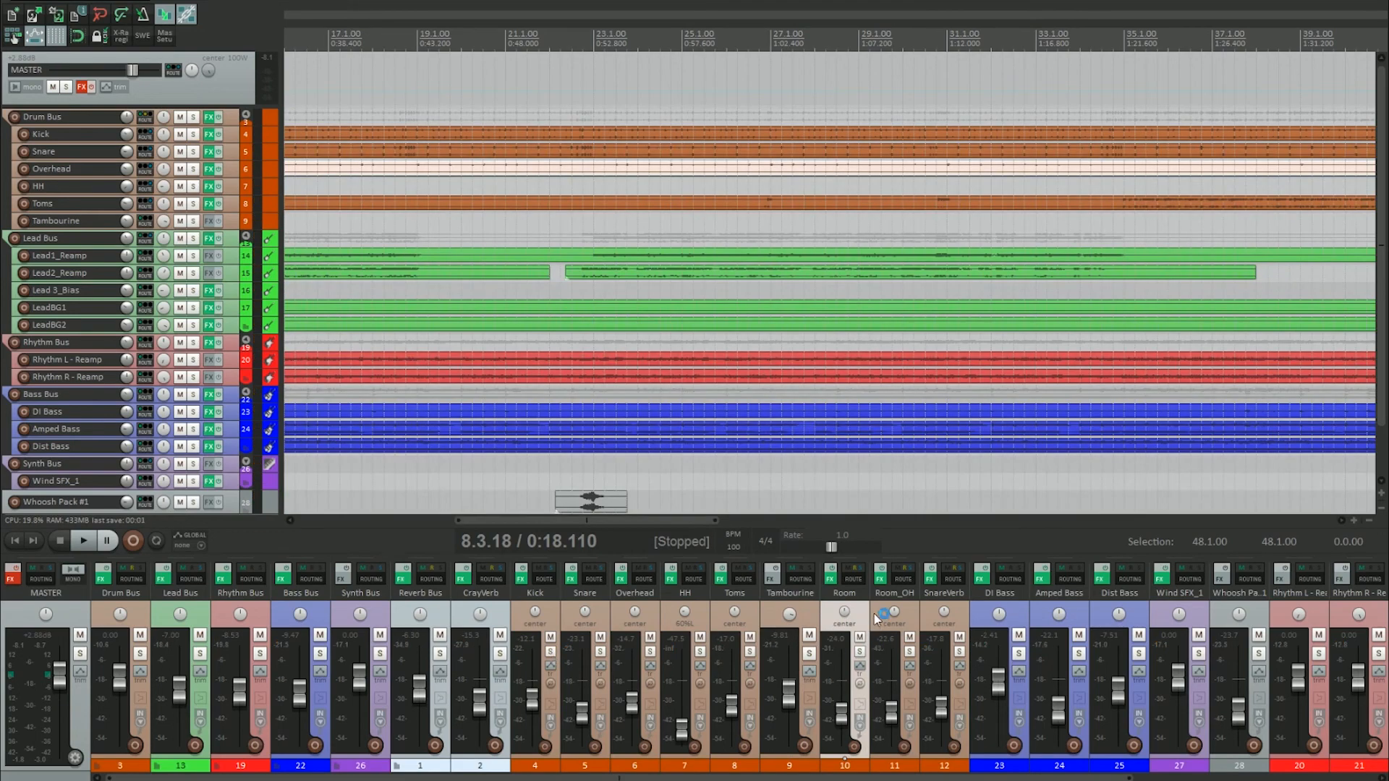
pyautogui.click(831, 579)
pyautogui.click(696, 176)
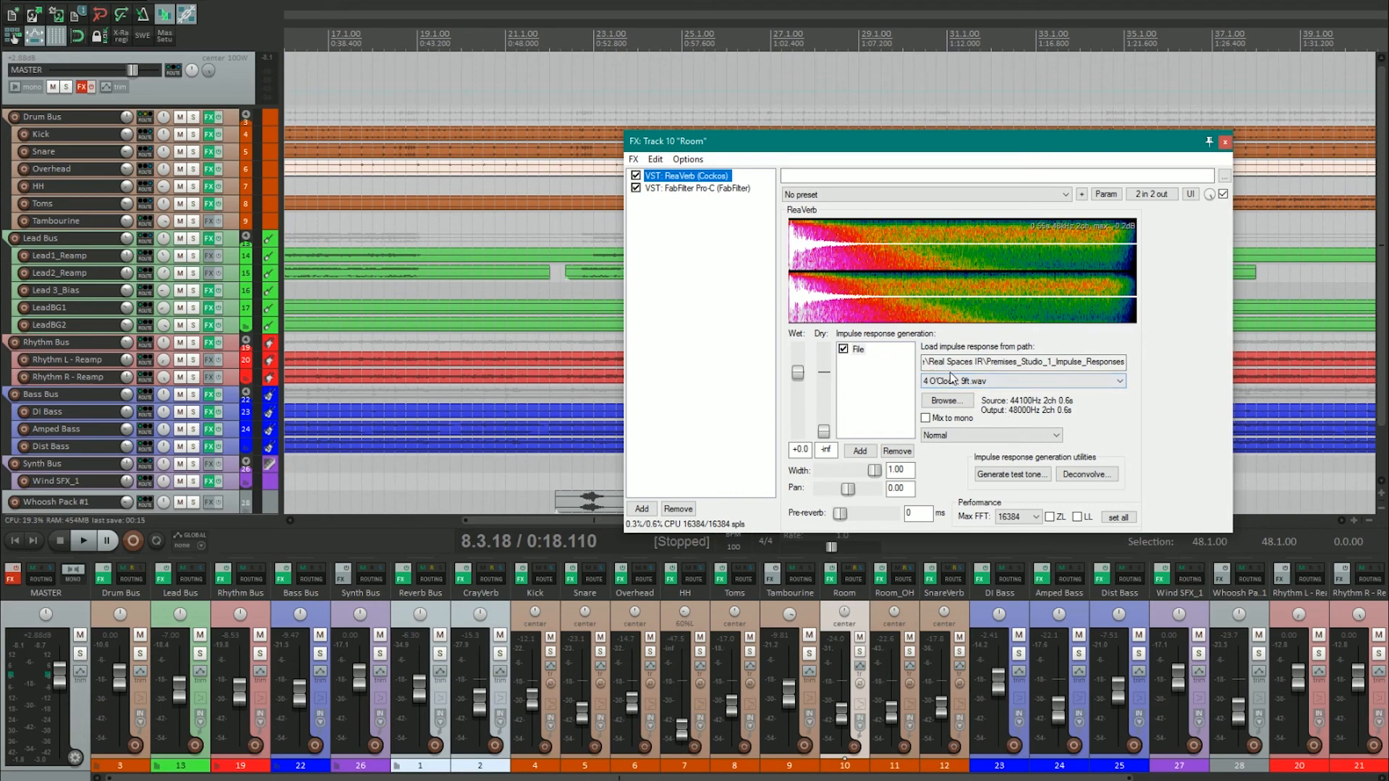
pyautogui.moveTo(973, 364); pyautogui.dragTo(1124, 374)
pyautogui.click(1102, 362)
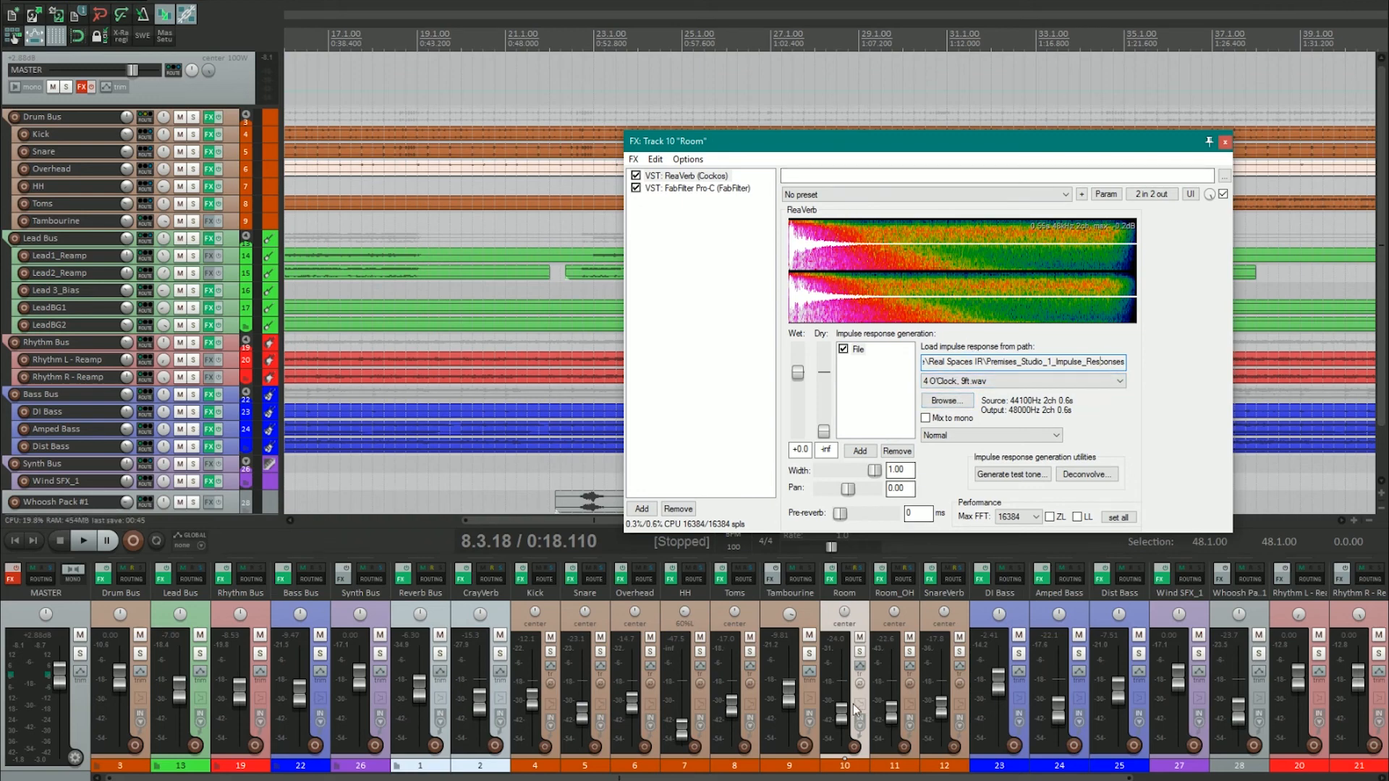
# Solo the Room track, play from around bar 6 and examine its FabFilter Pro-C compressor, closing the effects window
pyautogui.click(860, 654)
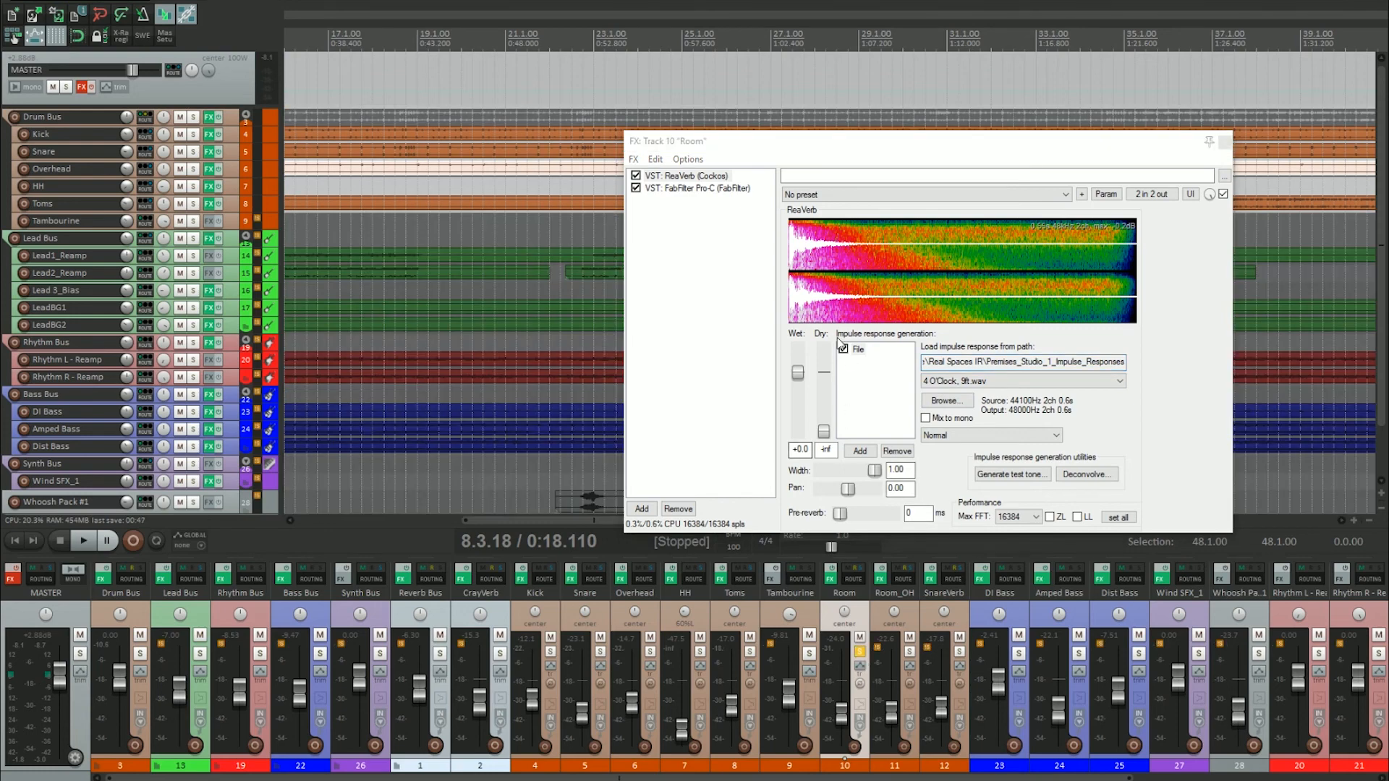
pyautogui.scroll(-3, 759, 115)
pyautogui.click(407, 40)
pyautogui.press('space')
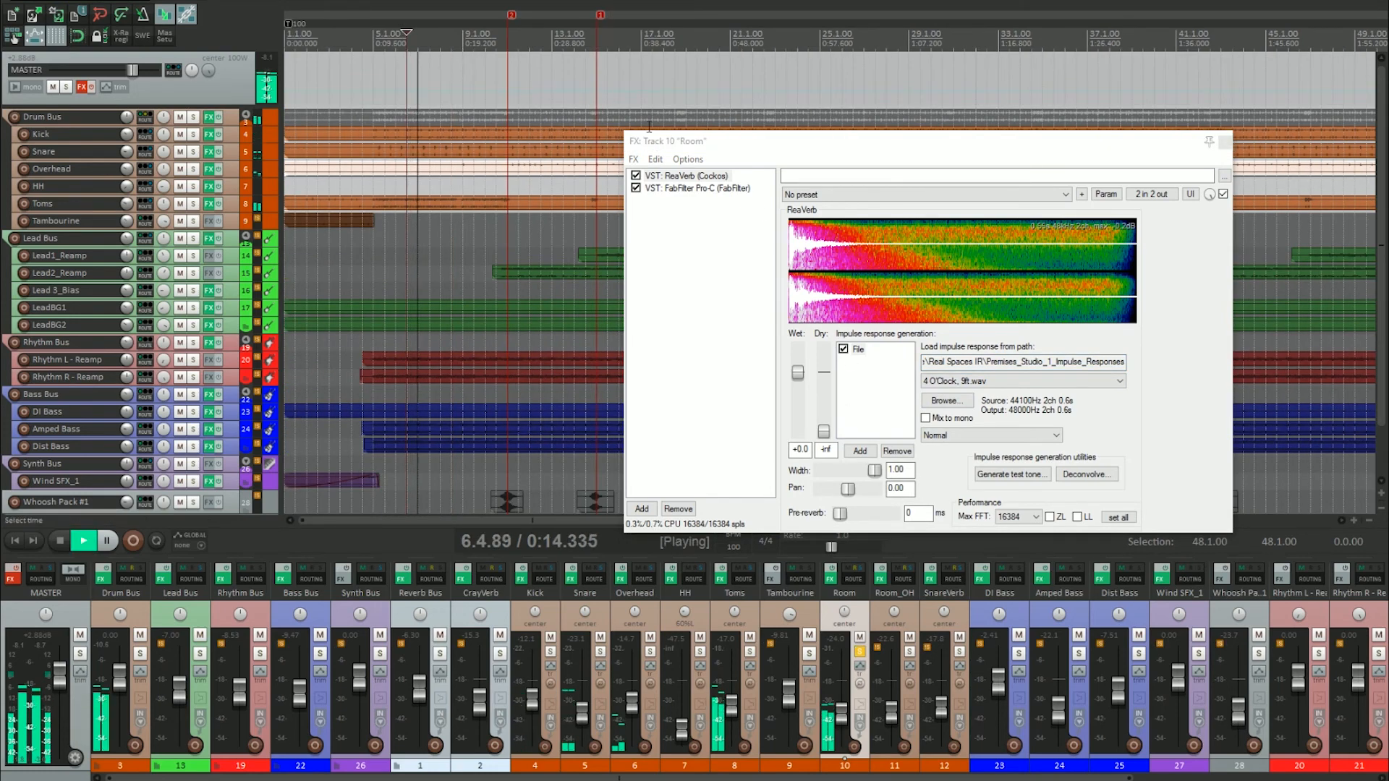
pyautogui.click(683, 188)
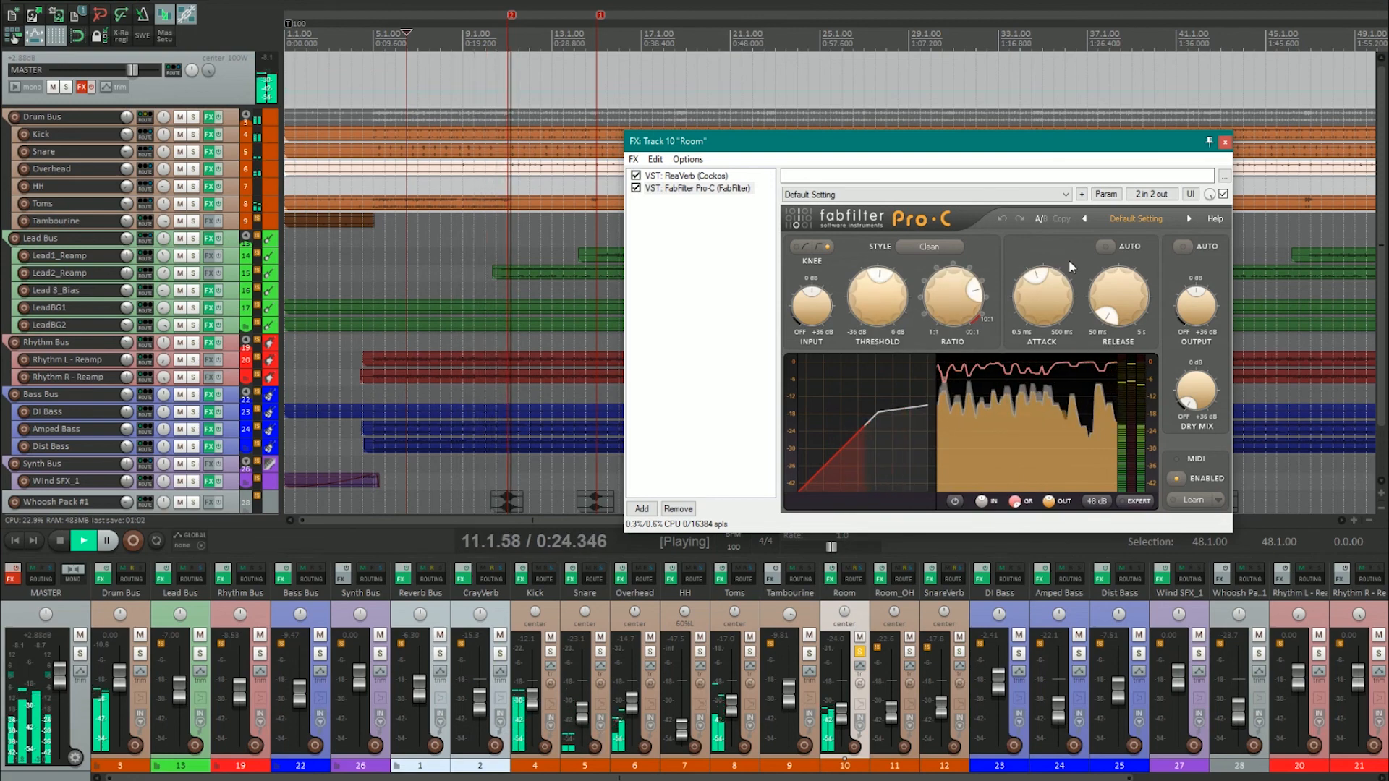
pyautogui.click(1224, 142)
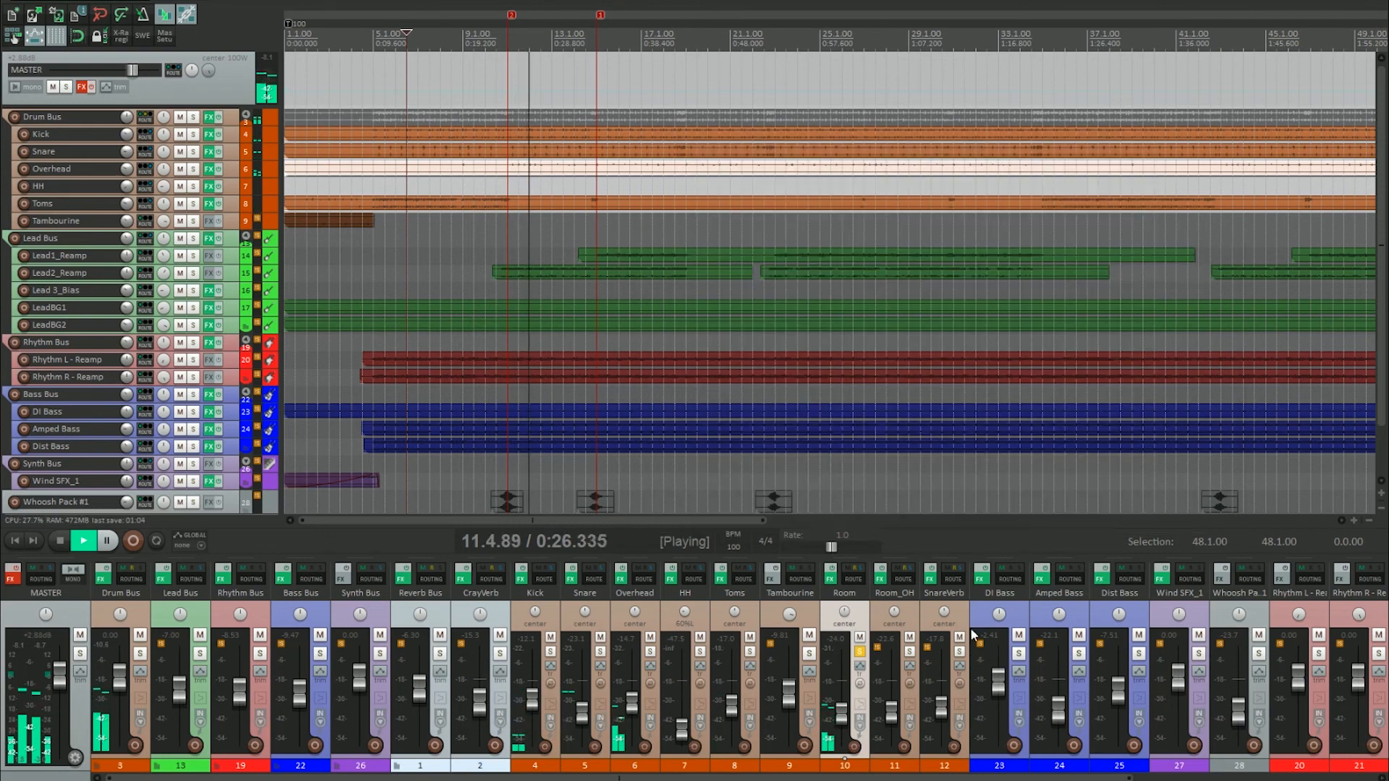
# Move the solo from the Room track back to the Drum Bus, listen to the full drums and stop playback
pyautogui.click(861, 653)
pyautogui.click(140, 655)
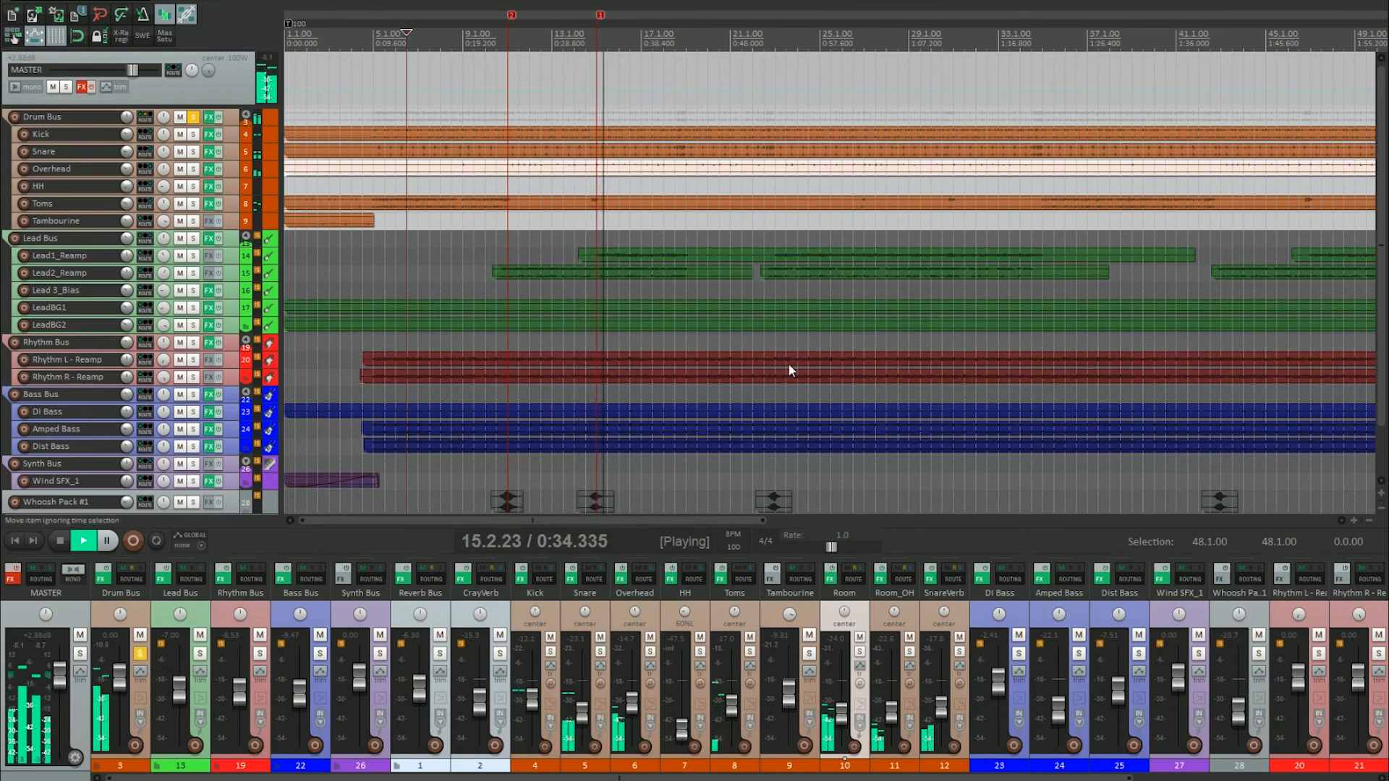
pyautogui.scroll(4, 782, 281)
pyautogui.press('space')
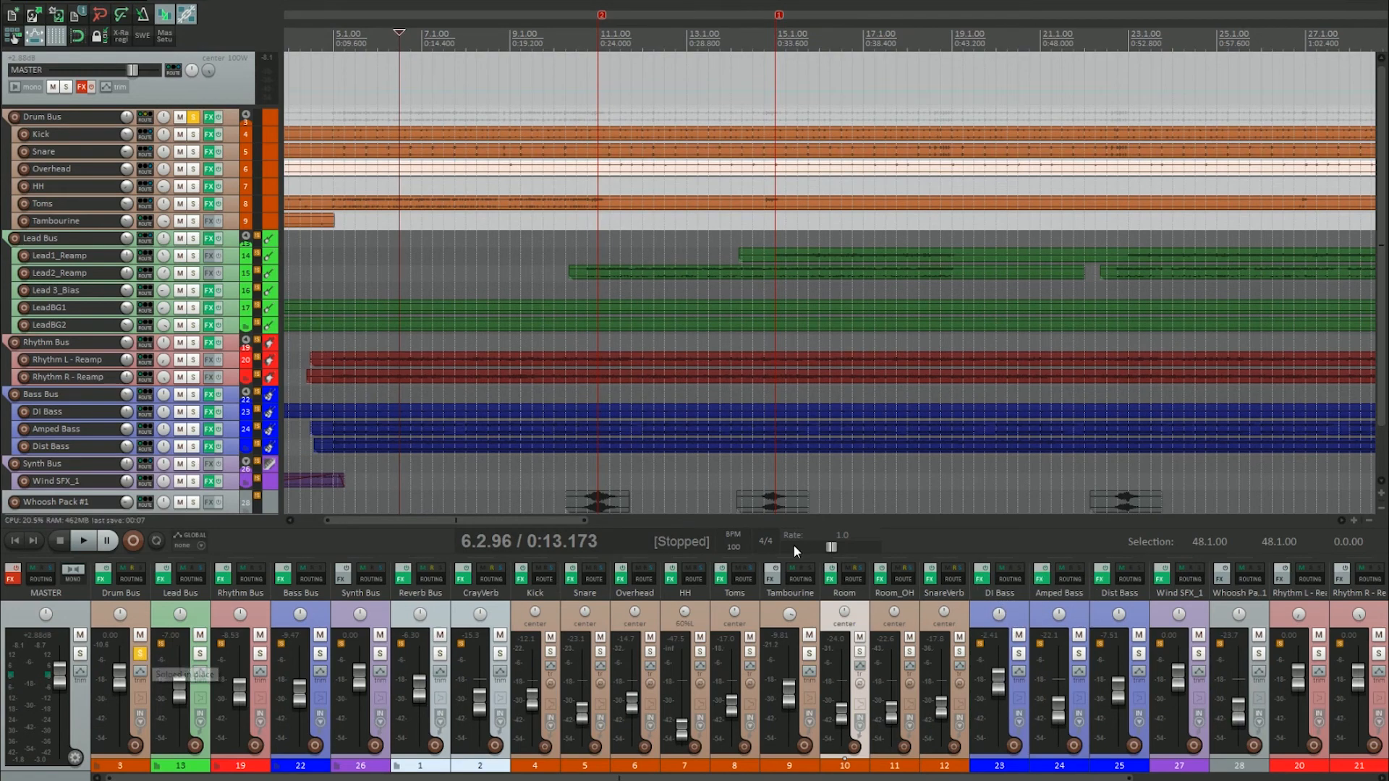
# Load the "2 O'Clock, 6ft" impulse from Real Spaces IR's Premises_Studio_1_Impulse_Responses folder into the Room_OH track's ReaVerb
pyautogui.click(880, 582)
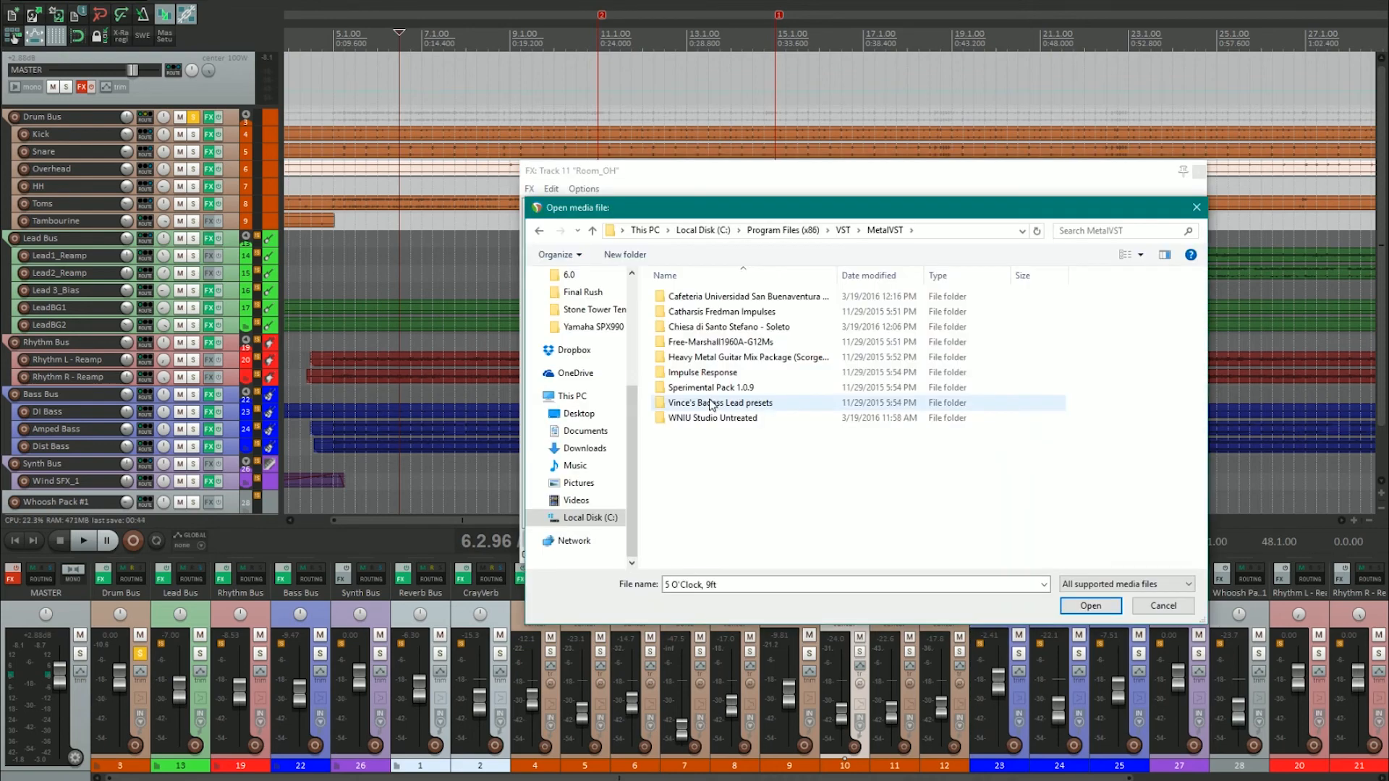
pyautogui.doubleClick(710, 378)
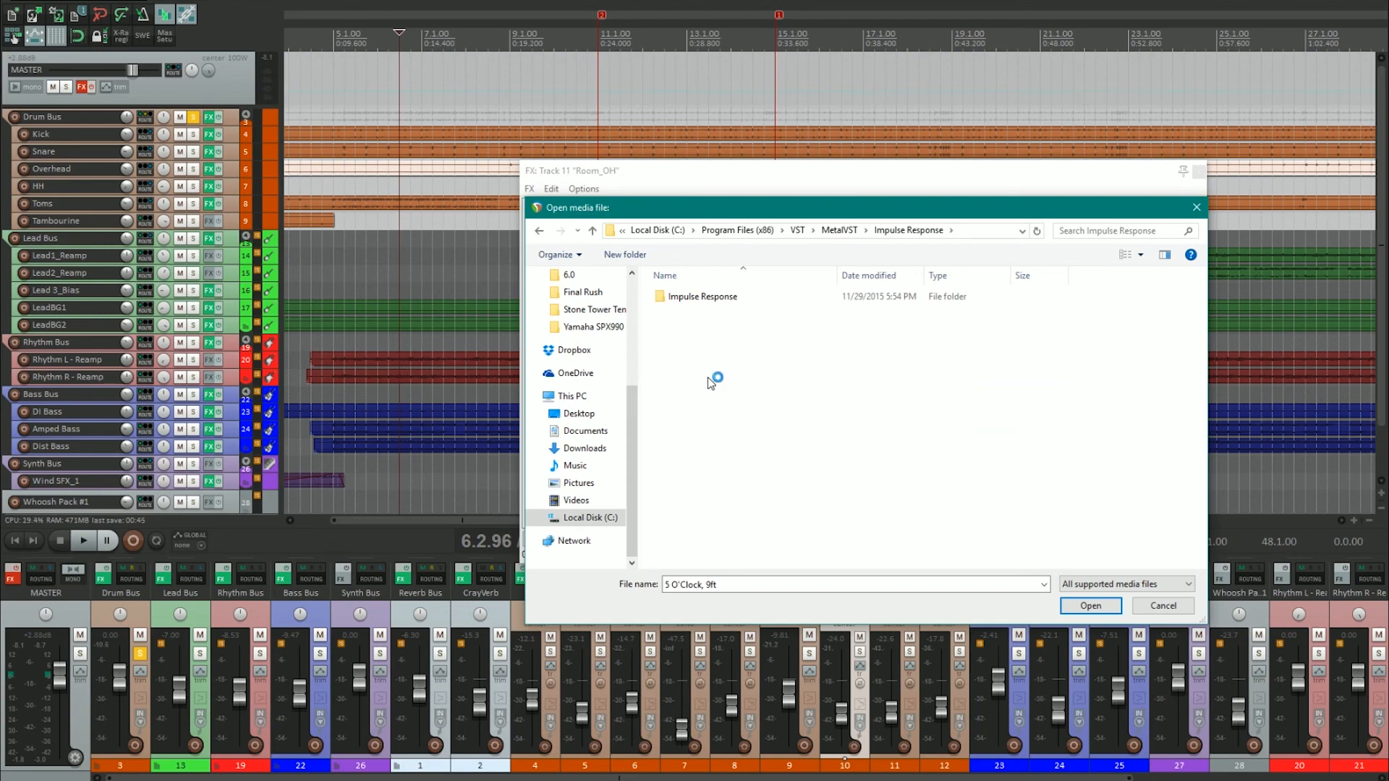
pyautogui.doubleClick(699, 299)
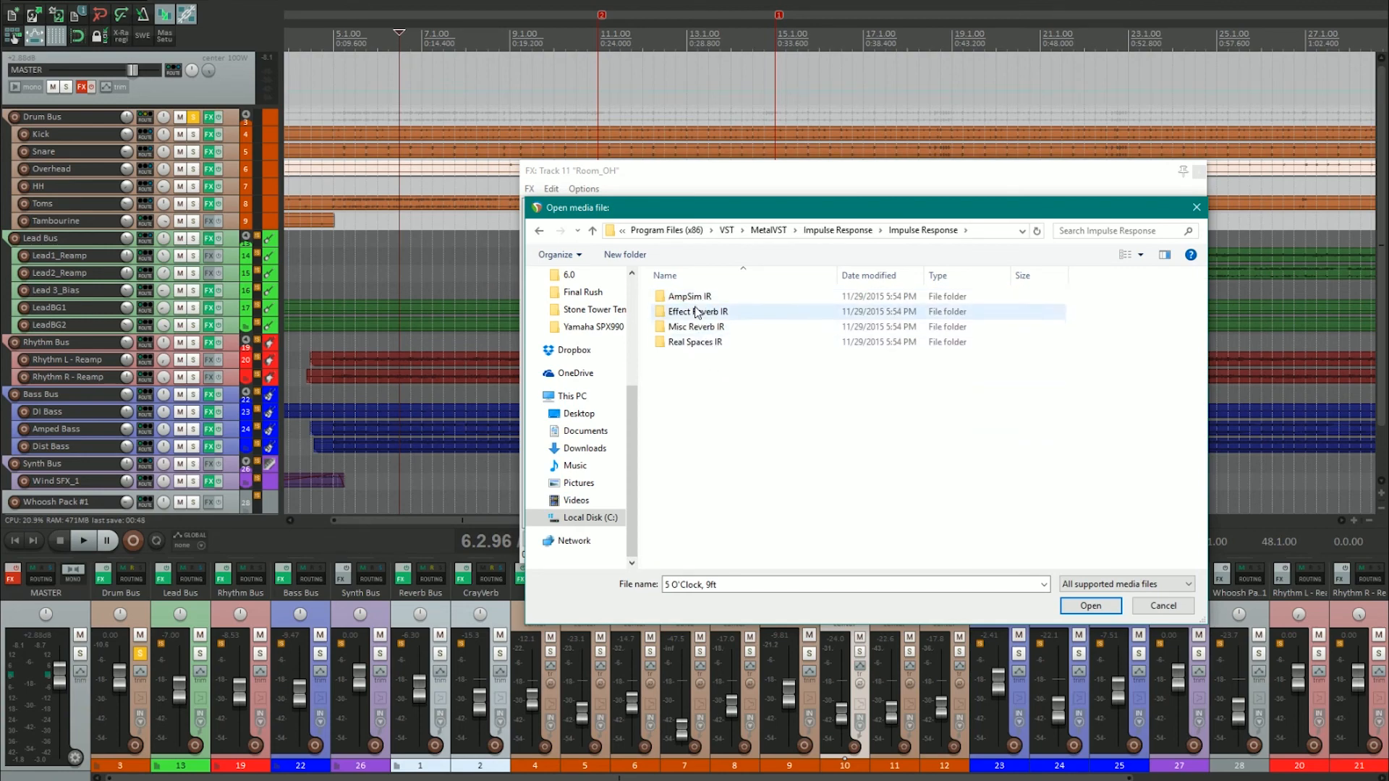
pyautogui.doubleClick(697, 327)
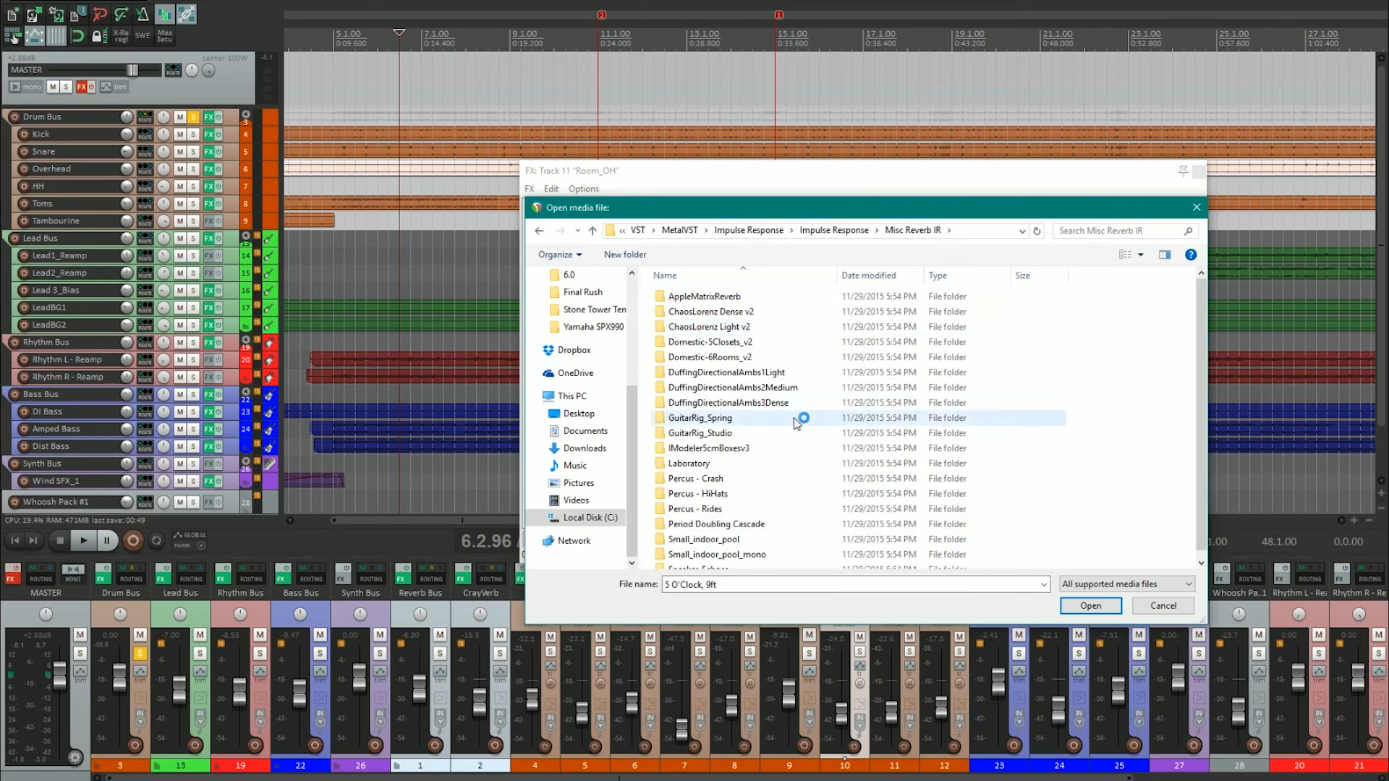
pyautogui.click(839, 232)
pyautogui.doubleClick(731, 334)
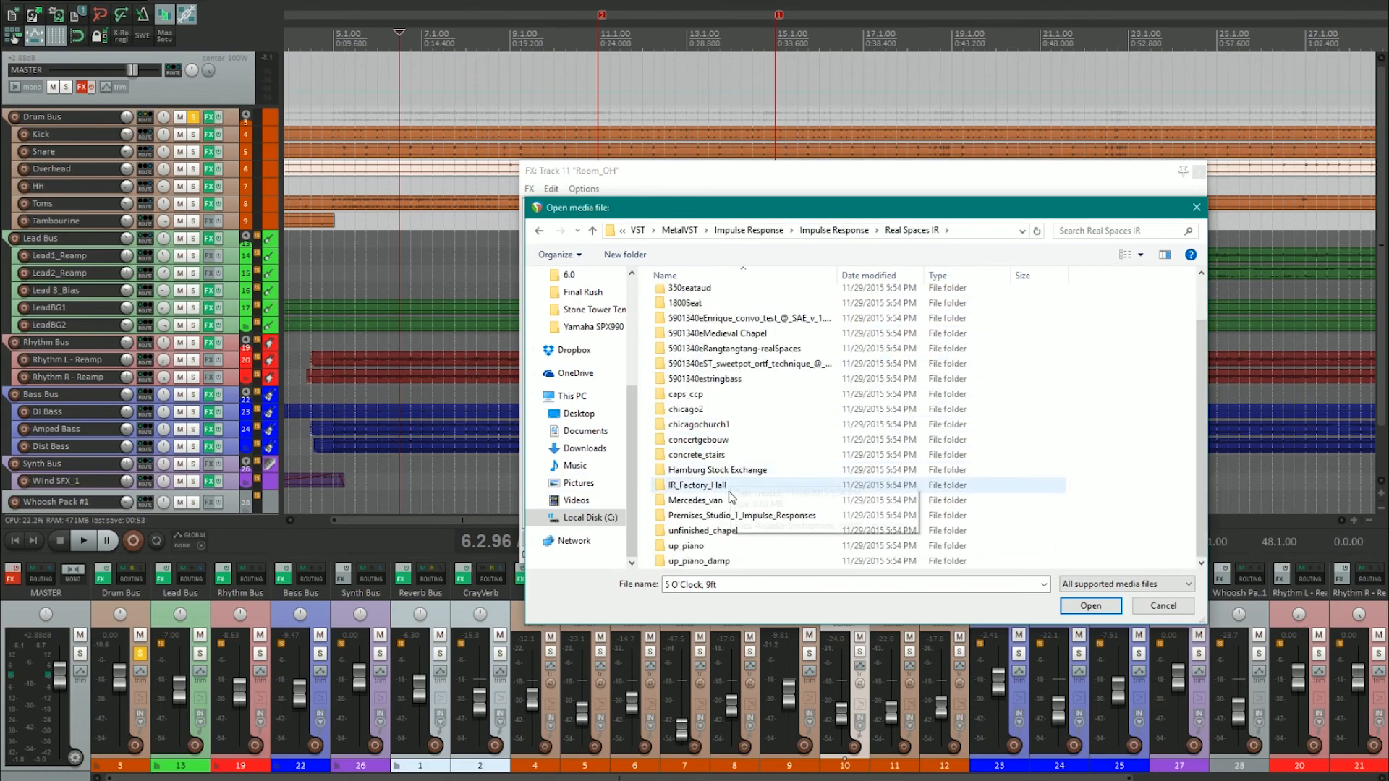
pyautogui.doubleClick(694, 515)
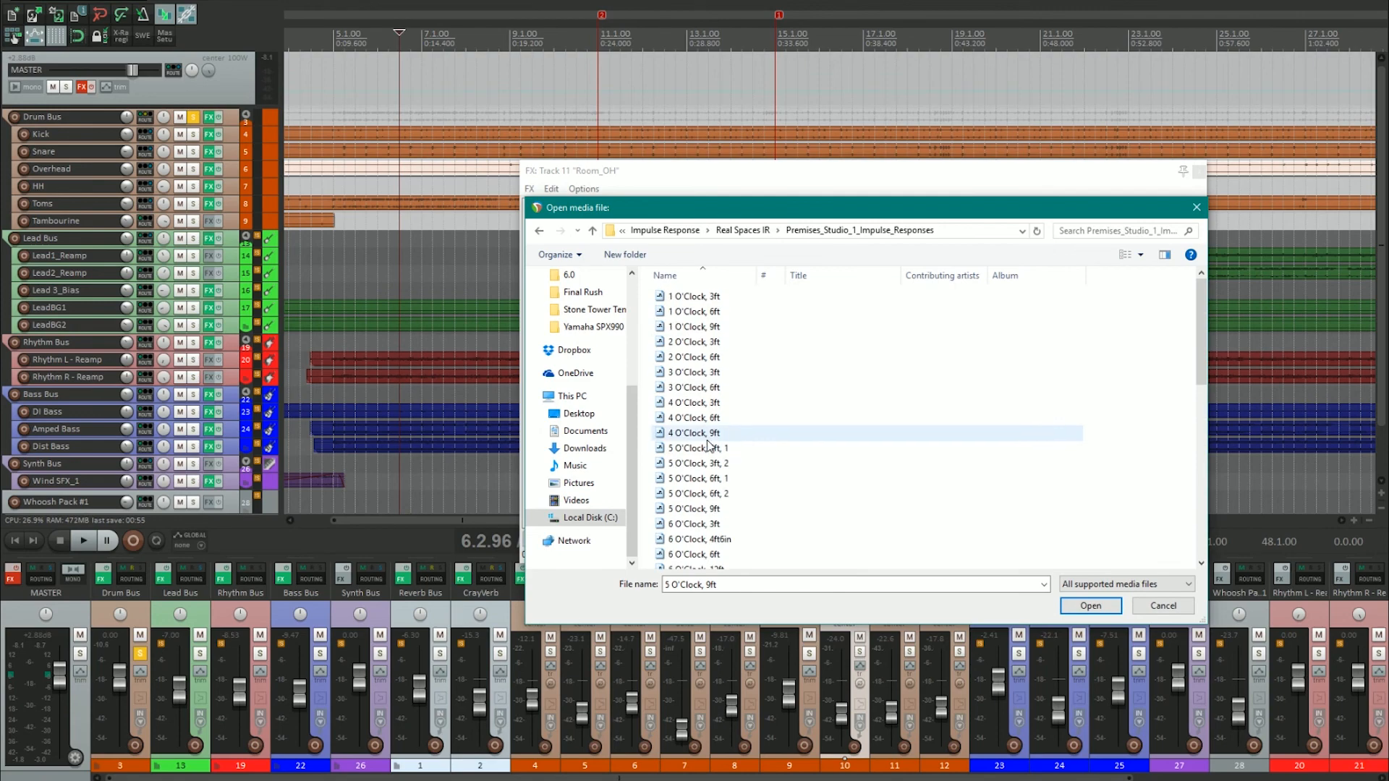
pyautogui.doubleClick(742, 362)
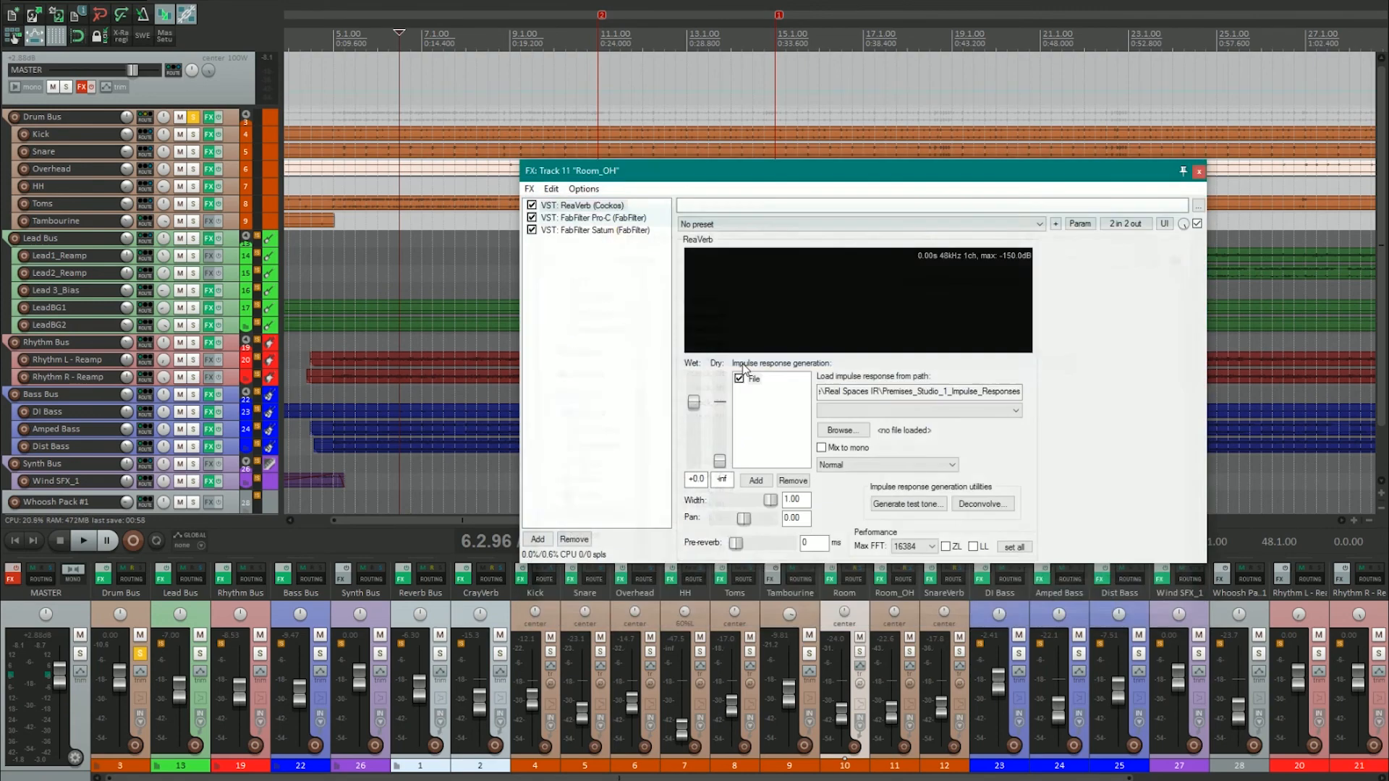
# Play the drums from bar 12, raising the Room_OH volume to -16.4 dB and its FabFilter Pro-C threshold to about -26 dB
pyautogui.click(653, 49)
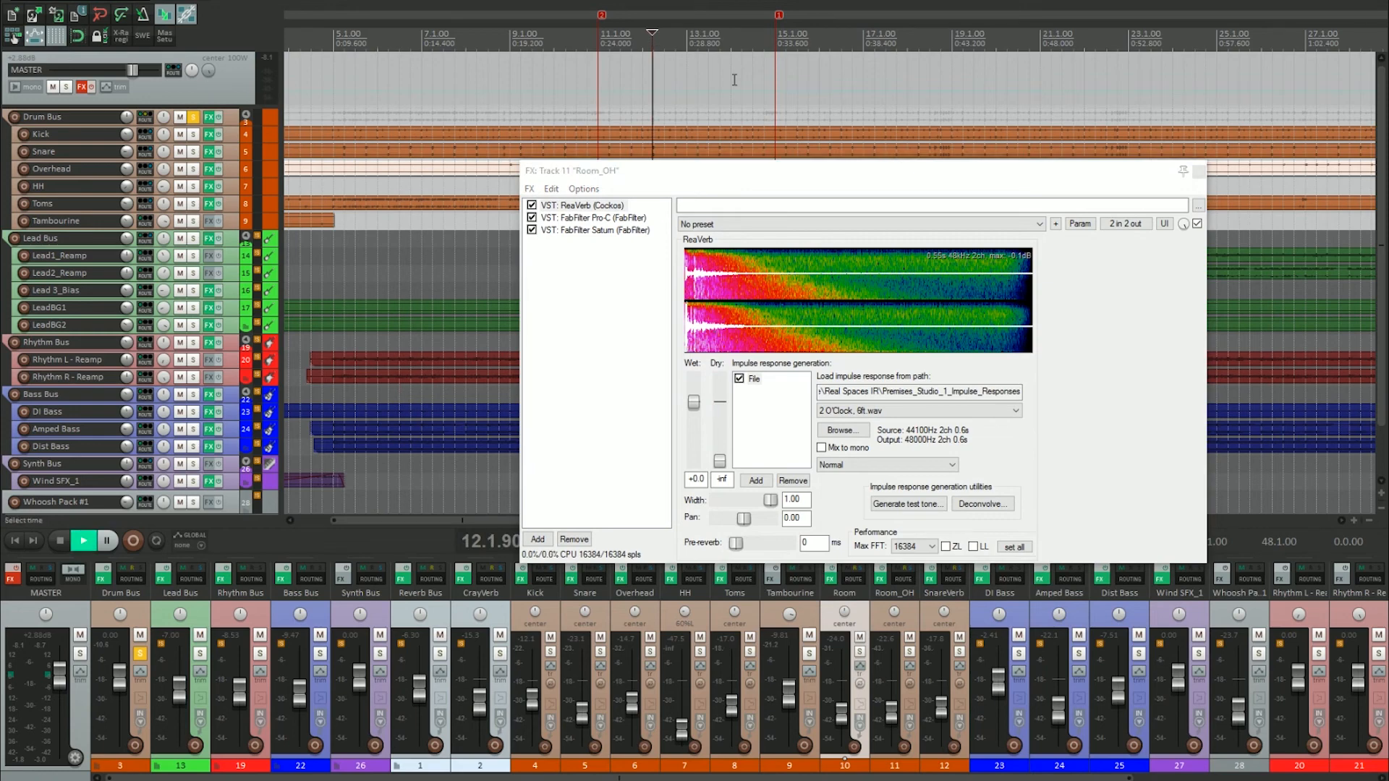
pyautogui.moveTo(893, 717); pyautogui.dragTo(889, 713)
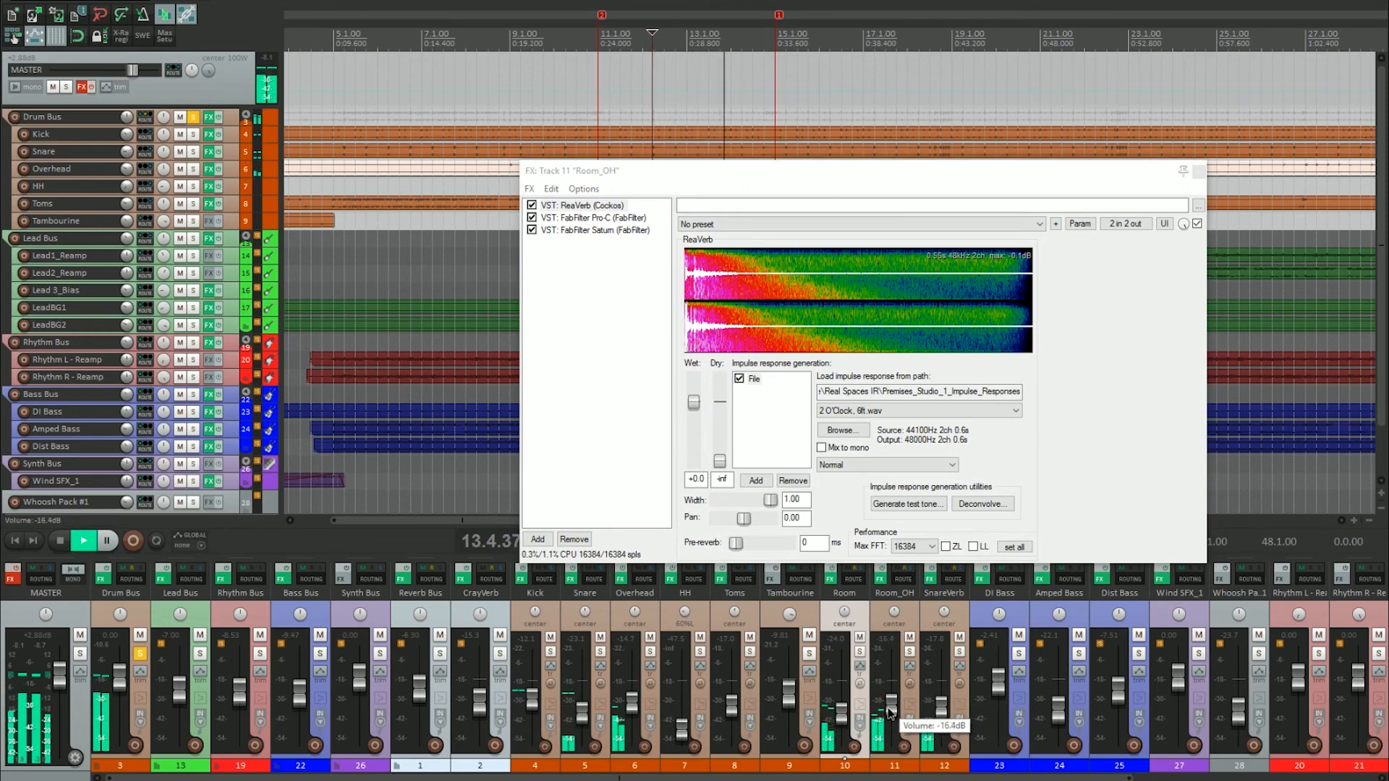
pyautogui.click(586, 218)
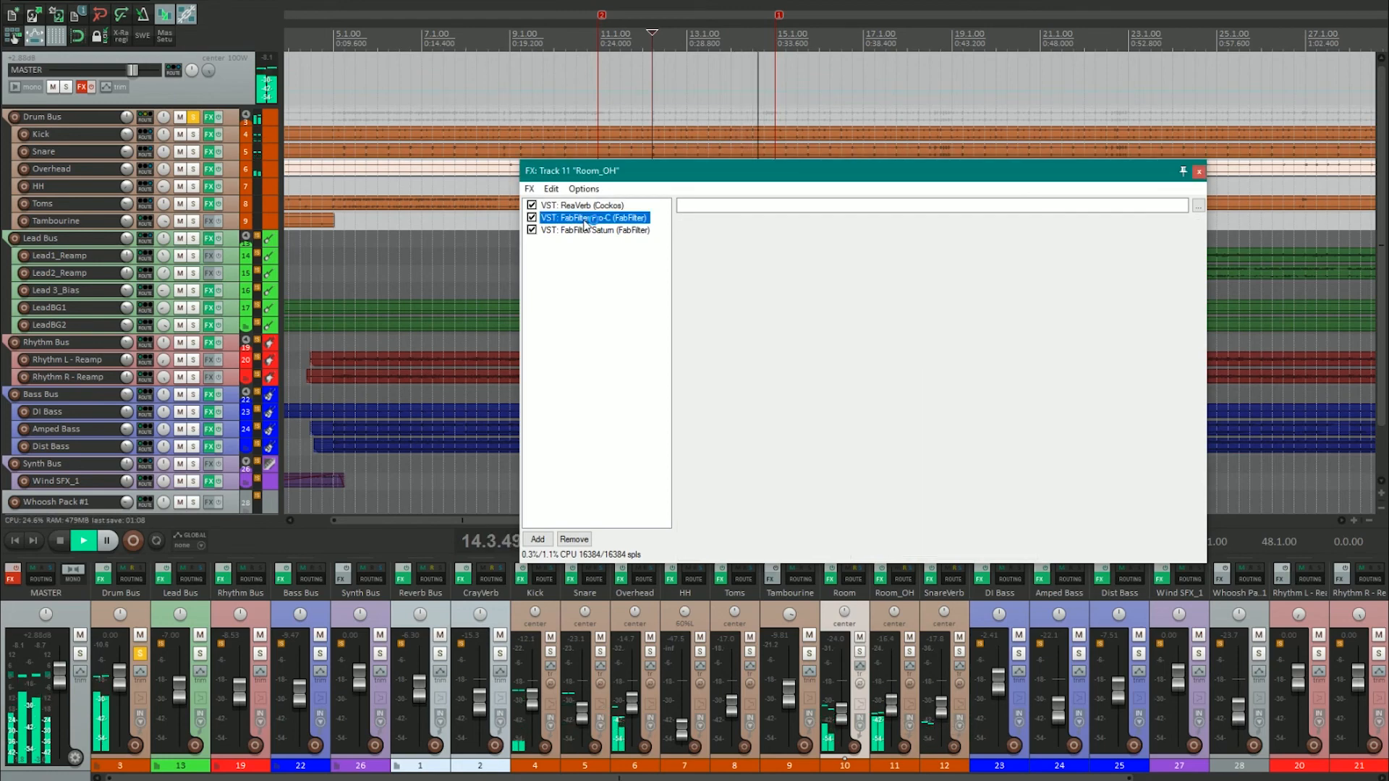
pyautogui.scroll(3, 777, 324)
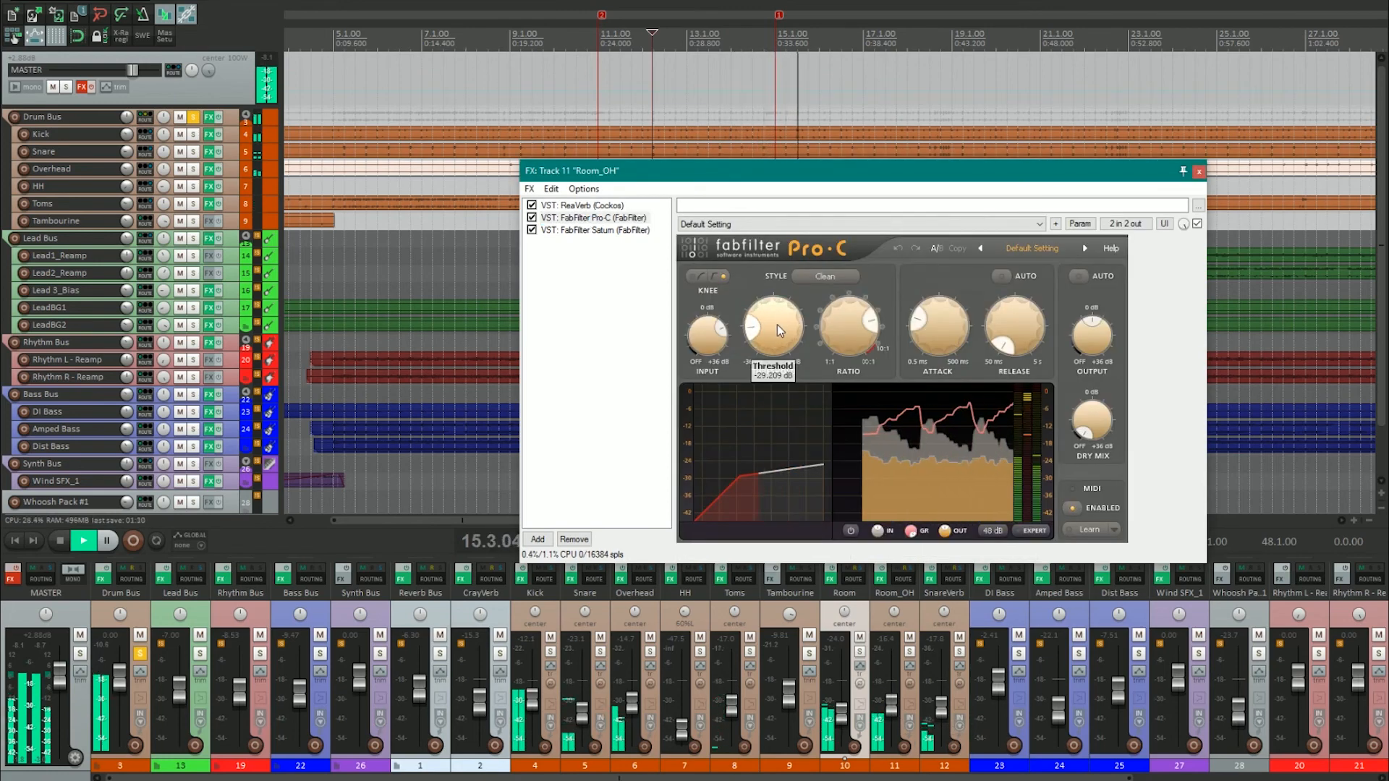
pyautogui.scroll(2, 775, 326)
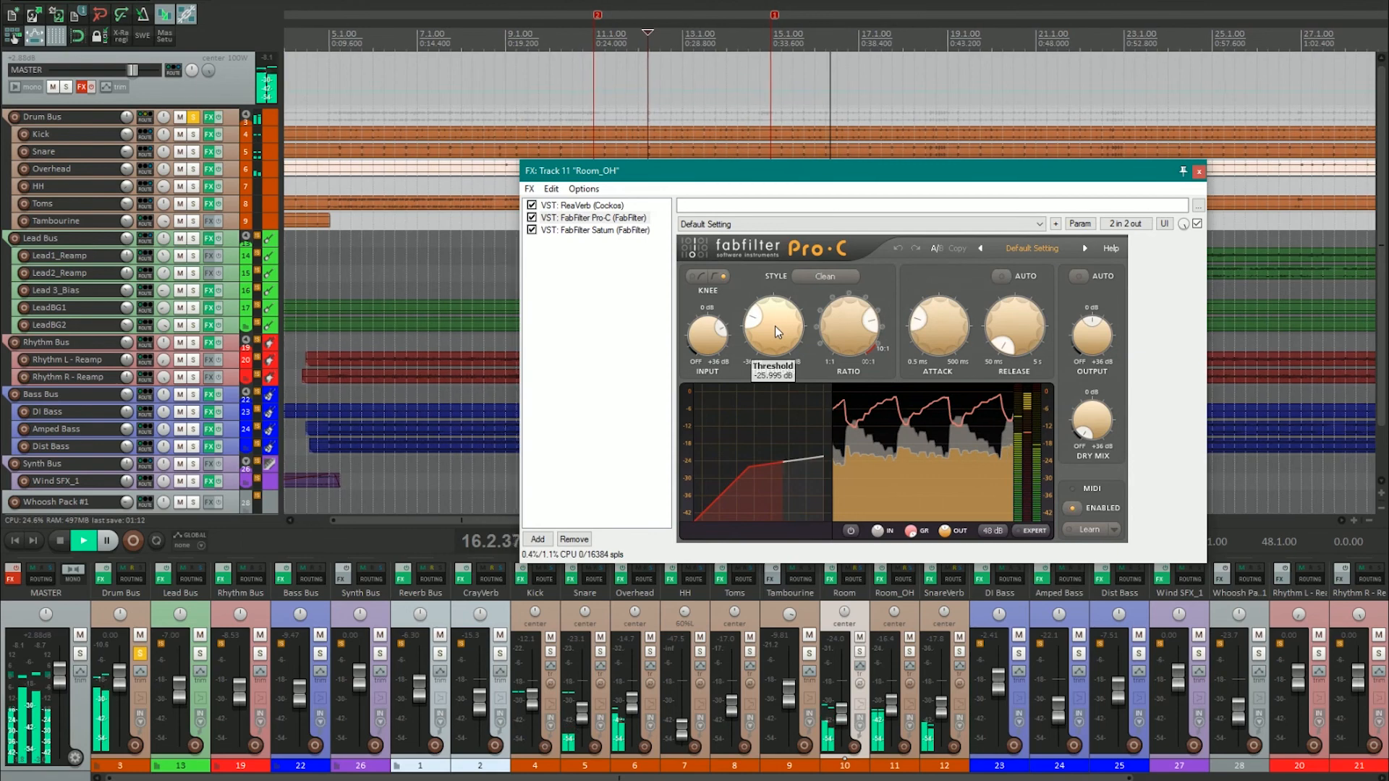
# Set the attack of the Room_OH track's FabFilter Pro-C to 6.80 ms, closing the effects window and stopping playback
pyautogui.scroll(2, 914, 324)
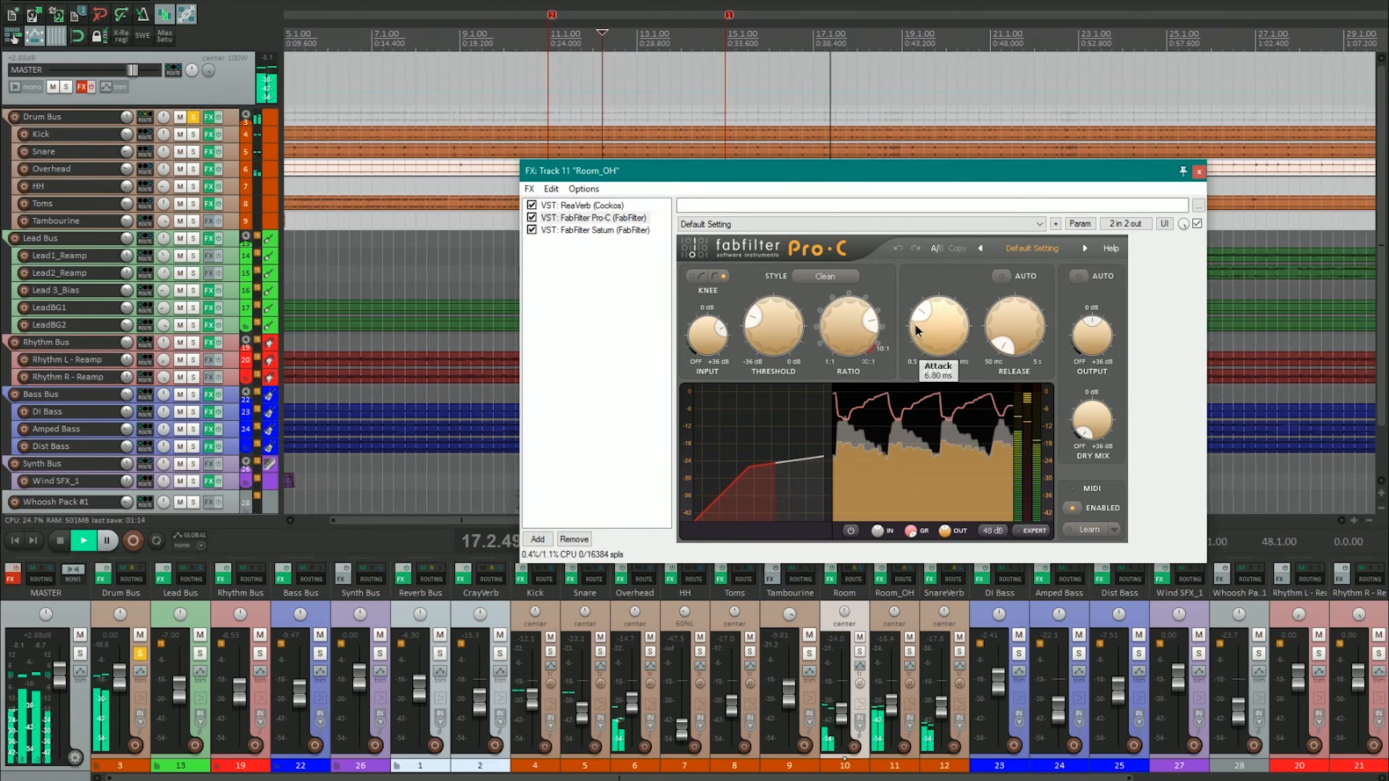
pyautogui.click(1198, 172)
pyautogui.press('space')
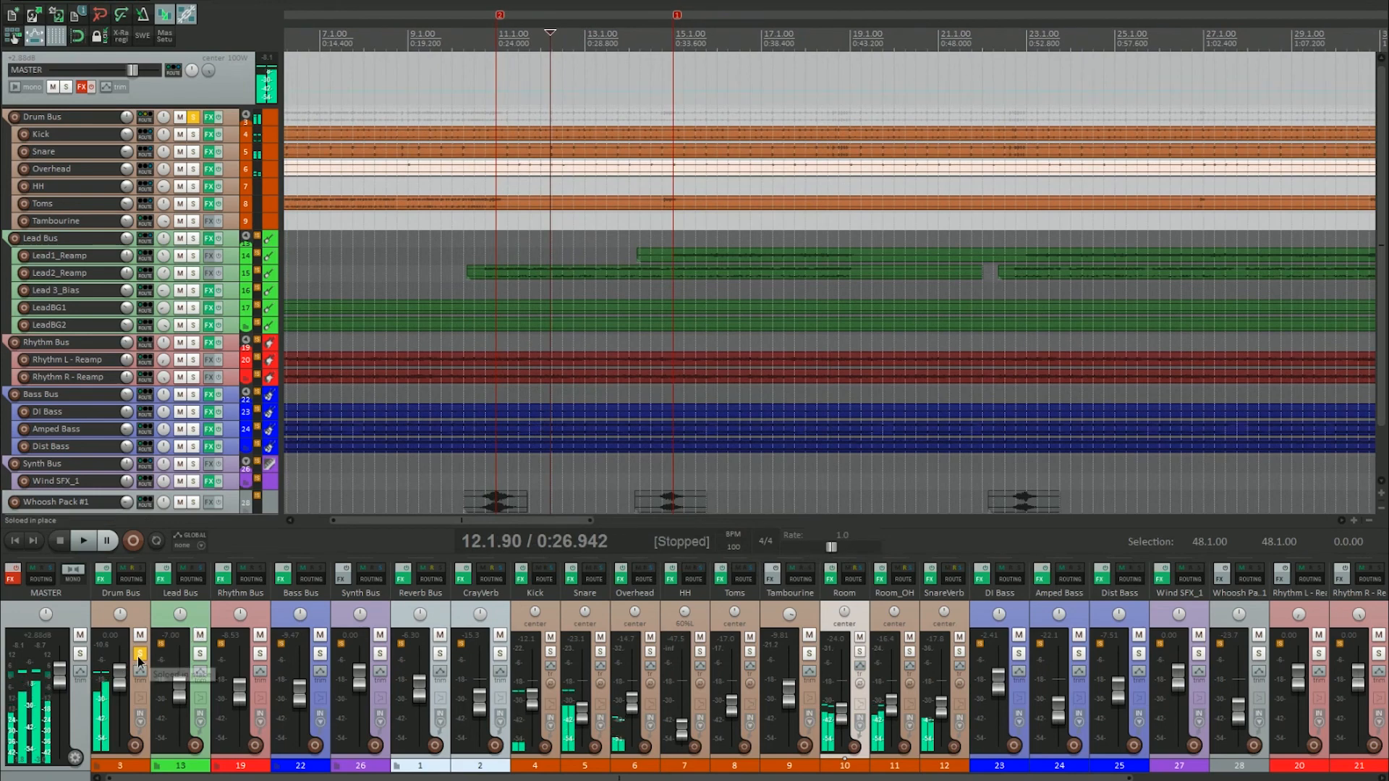
# Unsolo the Drum Bus and lower the Room_OH volume slightly while the full mix plays from bar 12
pyautogui.click(139, 656)
pyautogui.press('space')
pyautogui.moveTo(892, 703); pyautogui.dragTo(896, 719)
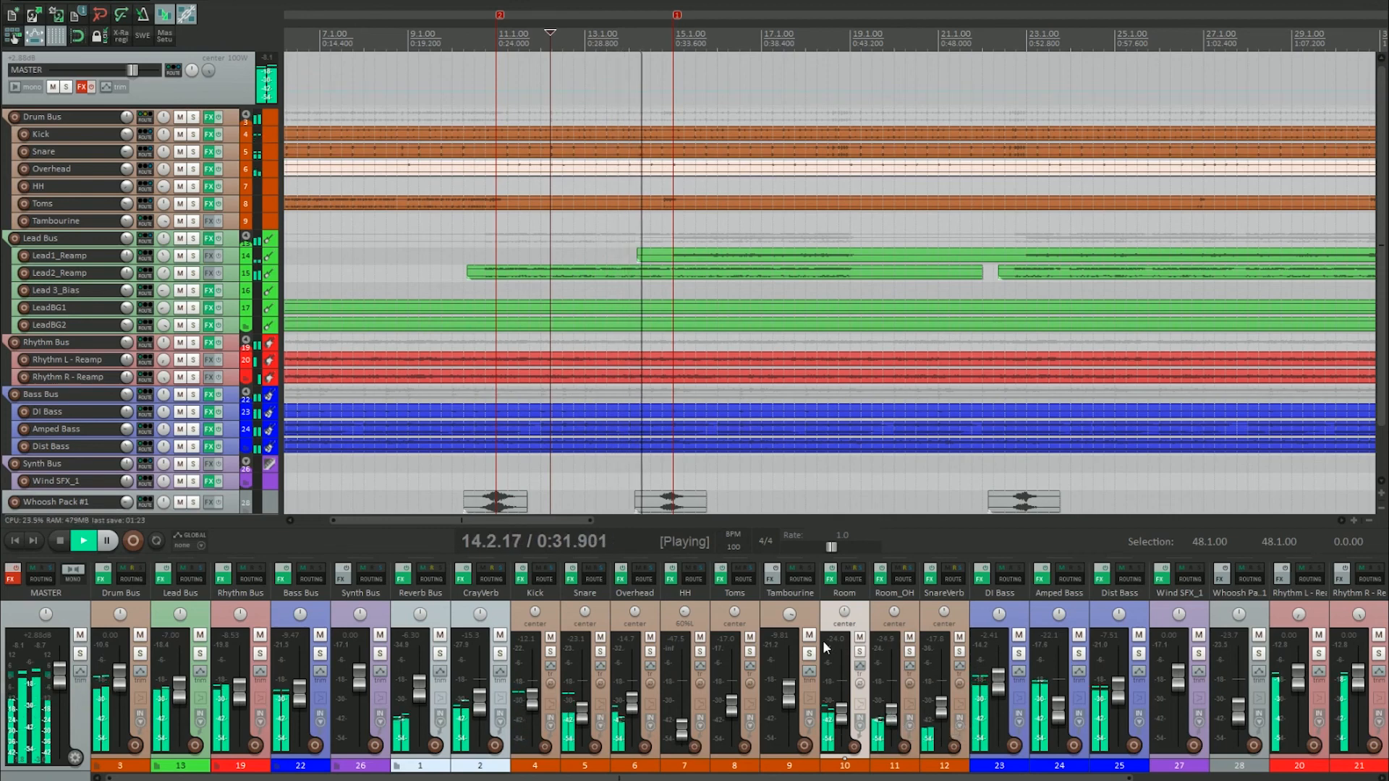
pyautogui.press('space')
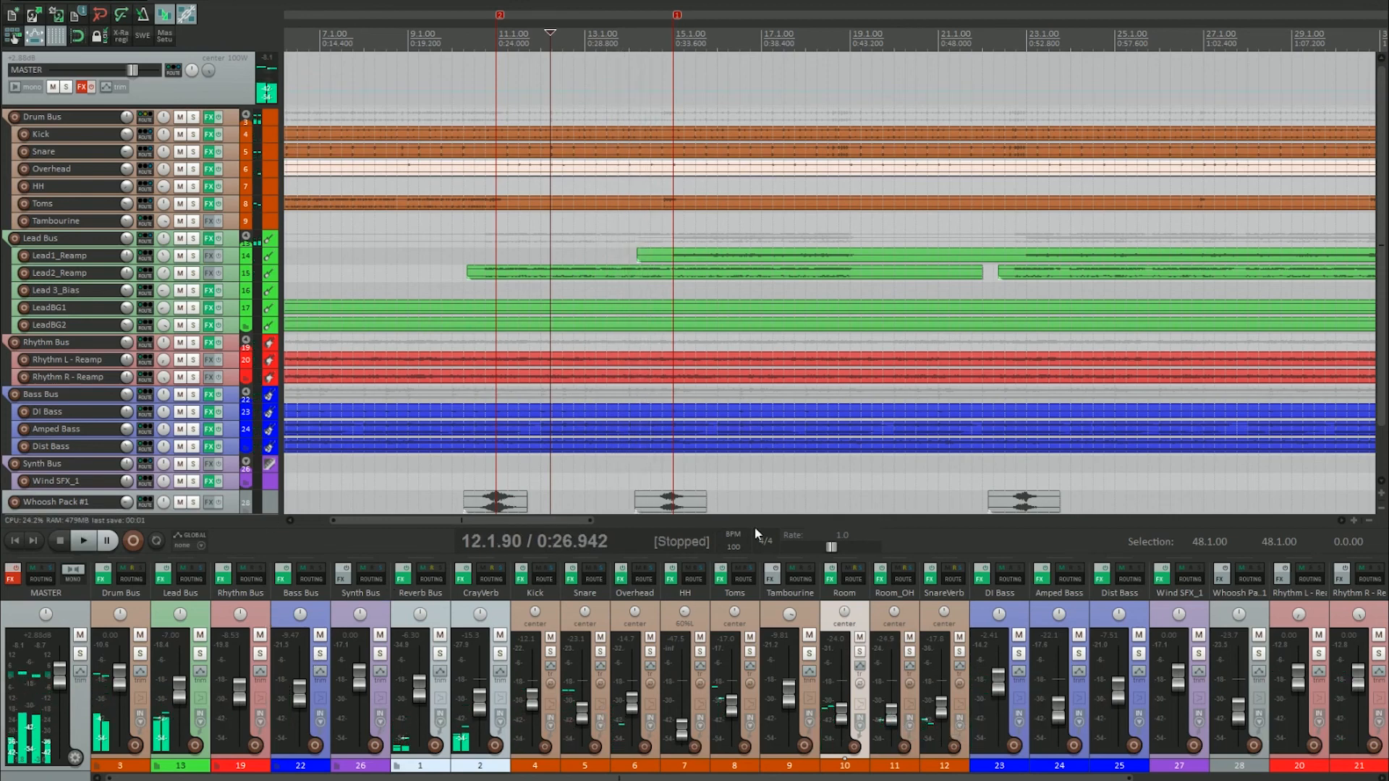
# Solo the Snare track, open its FabFilter Pro-Q and play from around bar 17
pyautogui.click(576, 615)
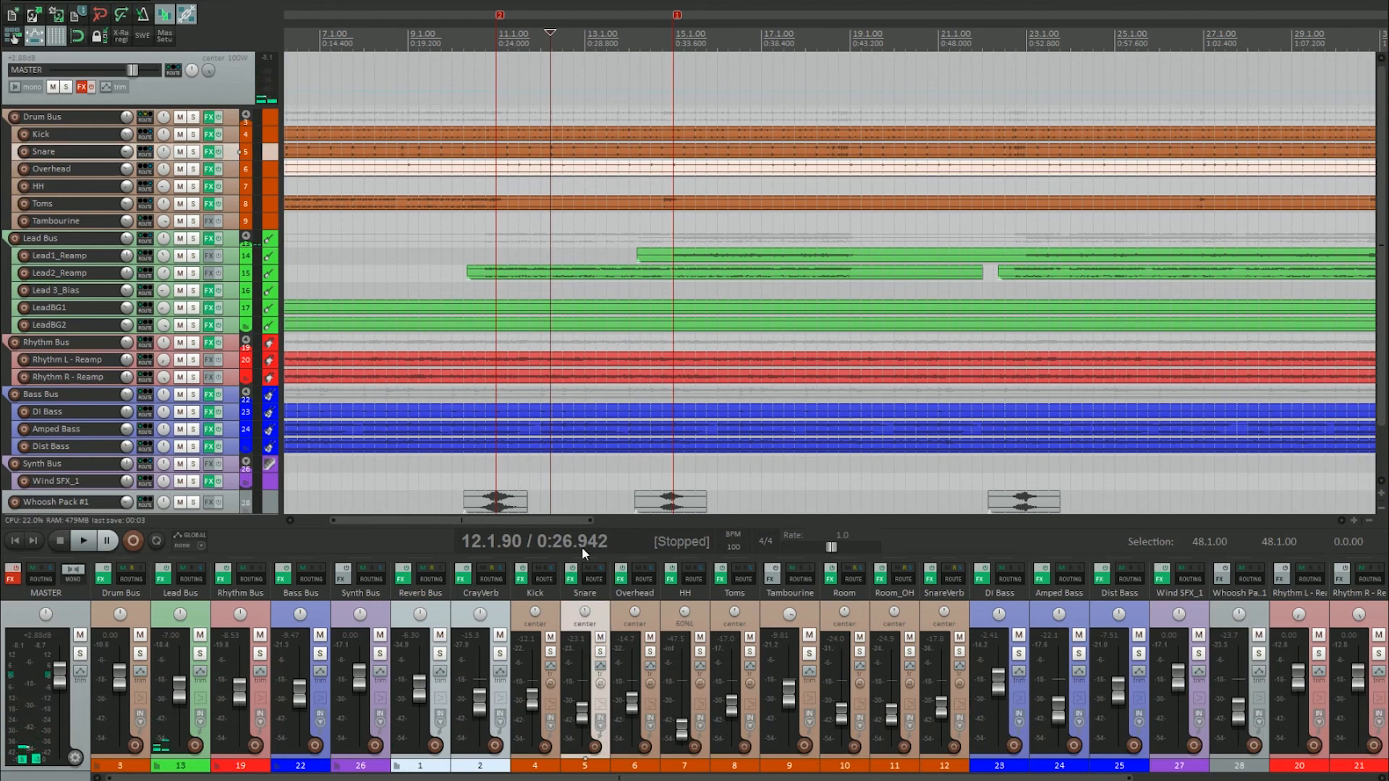
pyautogui.click(601, 652)
pyautogui.rightClick(573, 582)
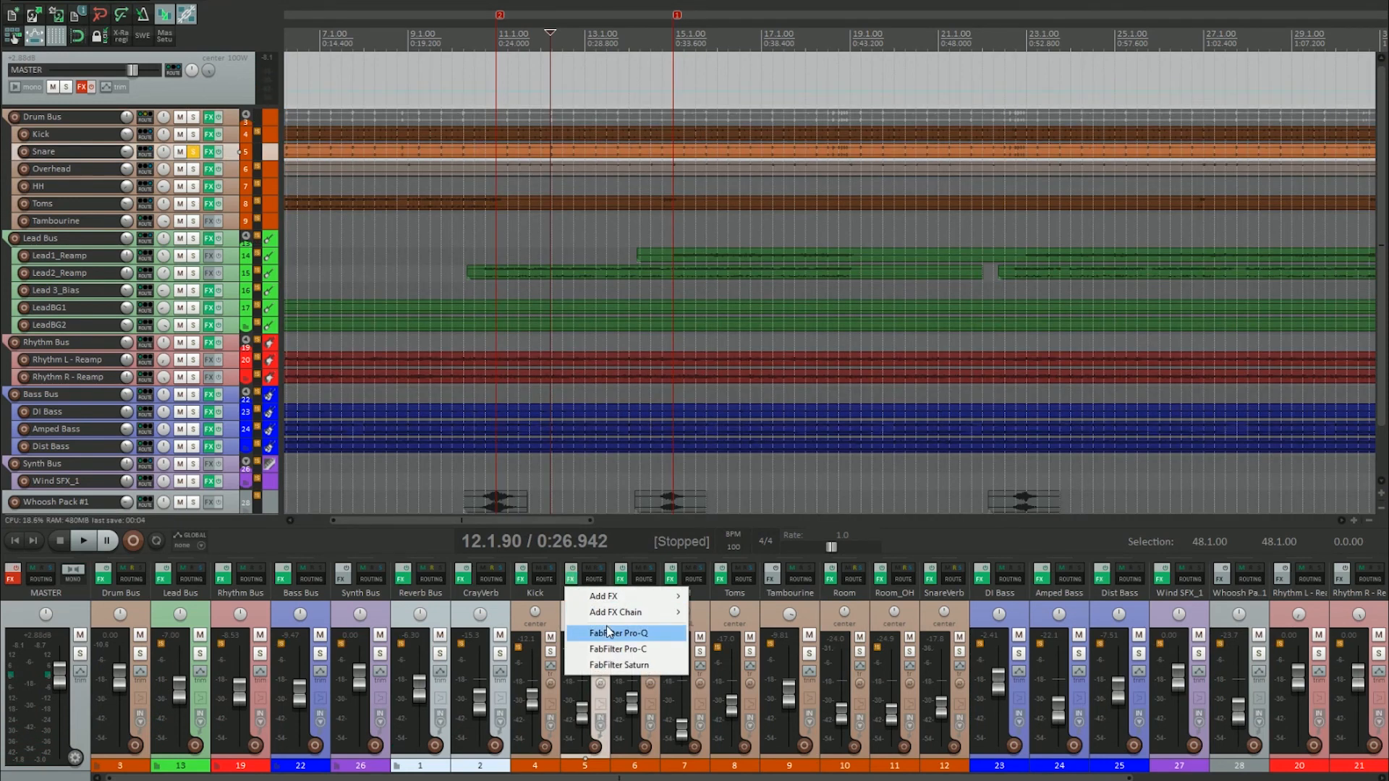
pyautogui.click(611, 635)
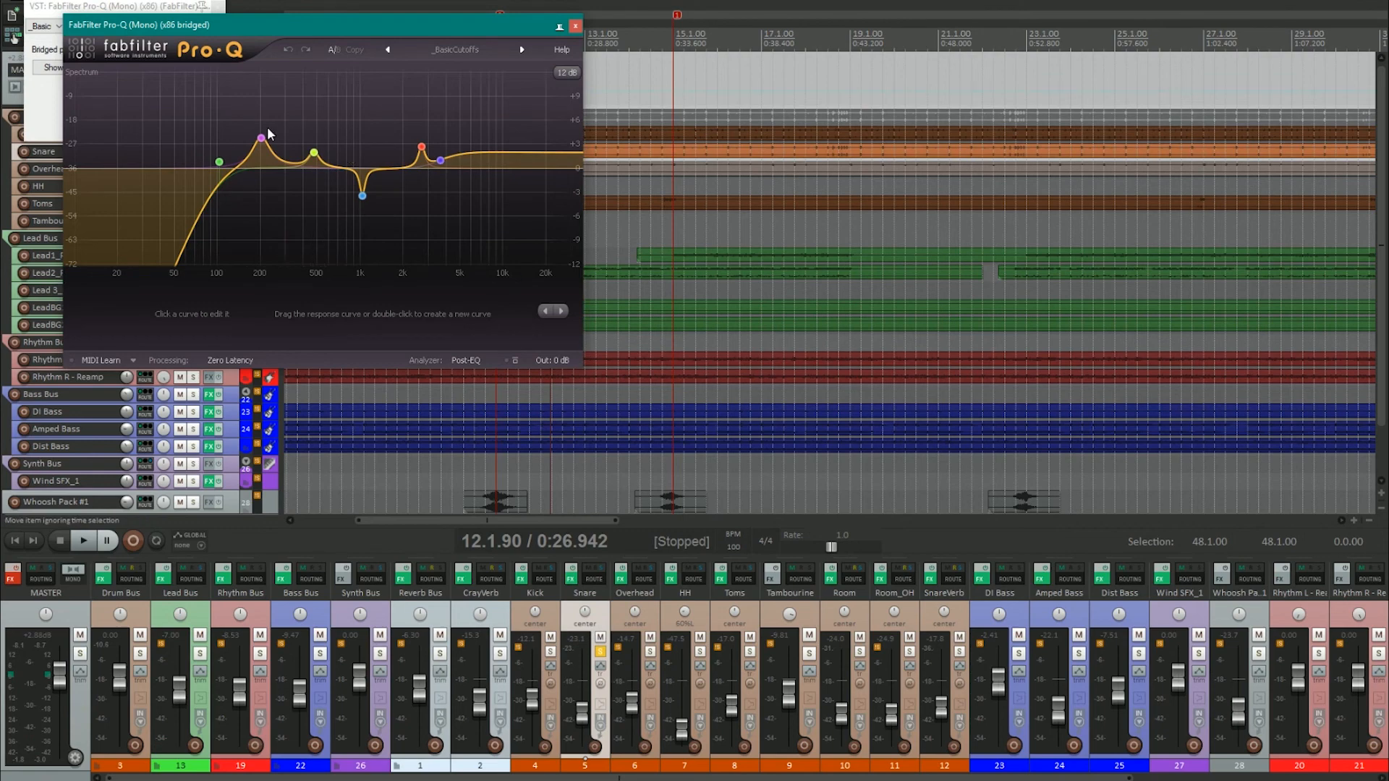
pyautogui.click(786, 62)
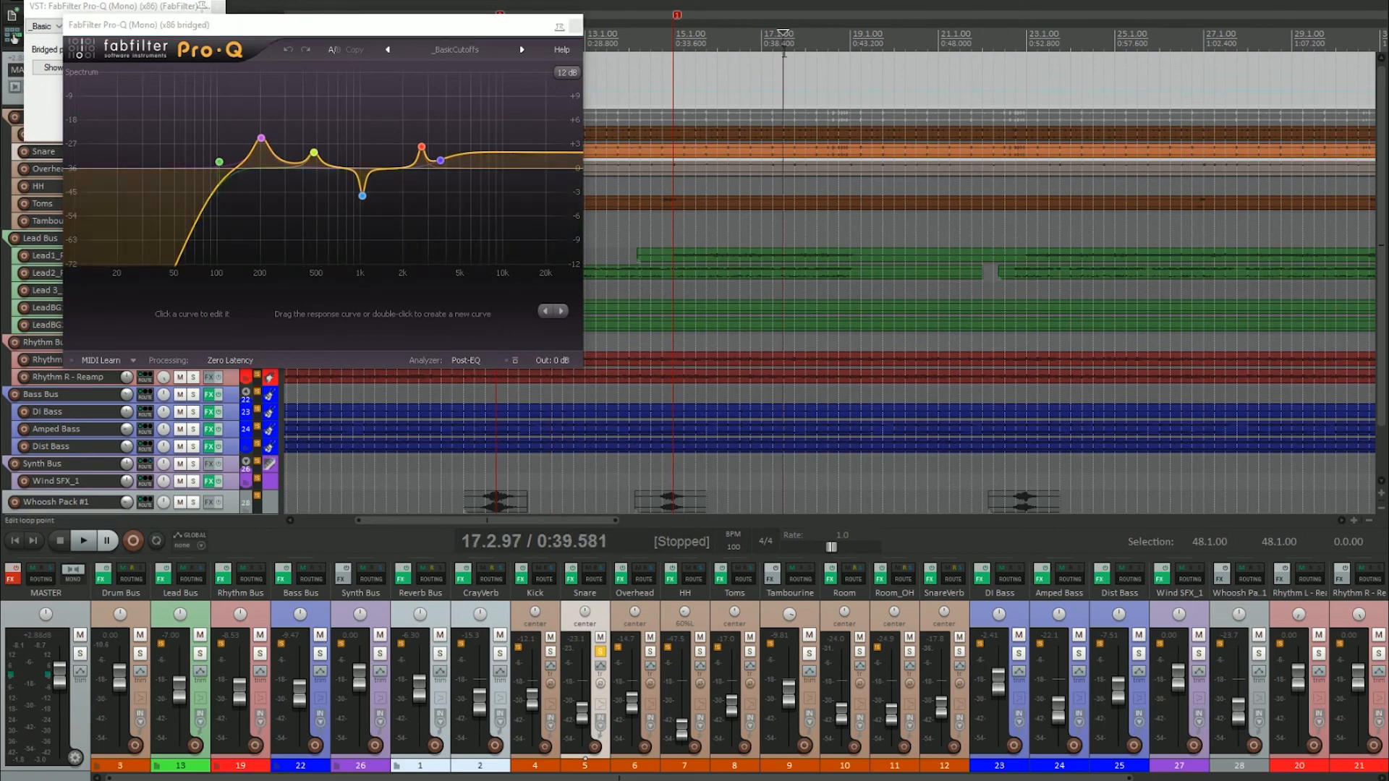
pyautogui.press('space')
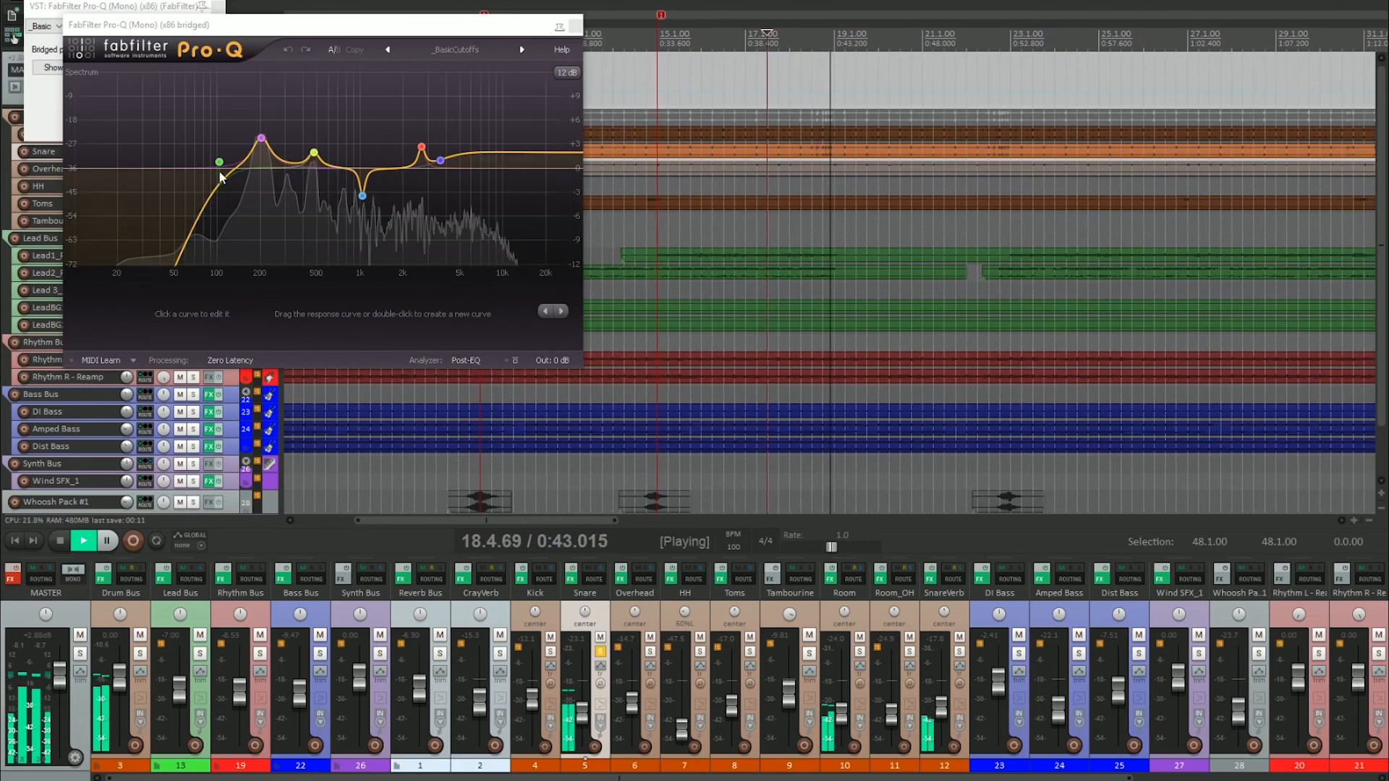
# Reduce the Snare EQ's boosts near 200 Hz and 3 kHz, setting one bell to 513.72 Hz, +2.17 dB and the high shelf to 3433.3 Hz, +2.71 dB
pyautogui.moveTo(262, 137); pyautogui.dragTo(322, 153)
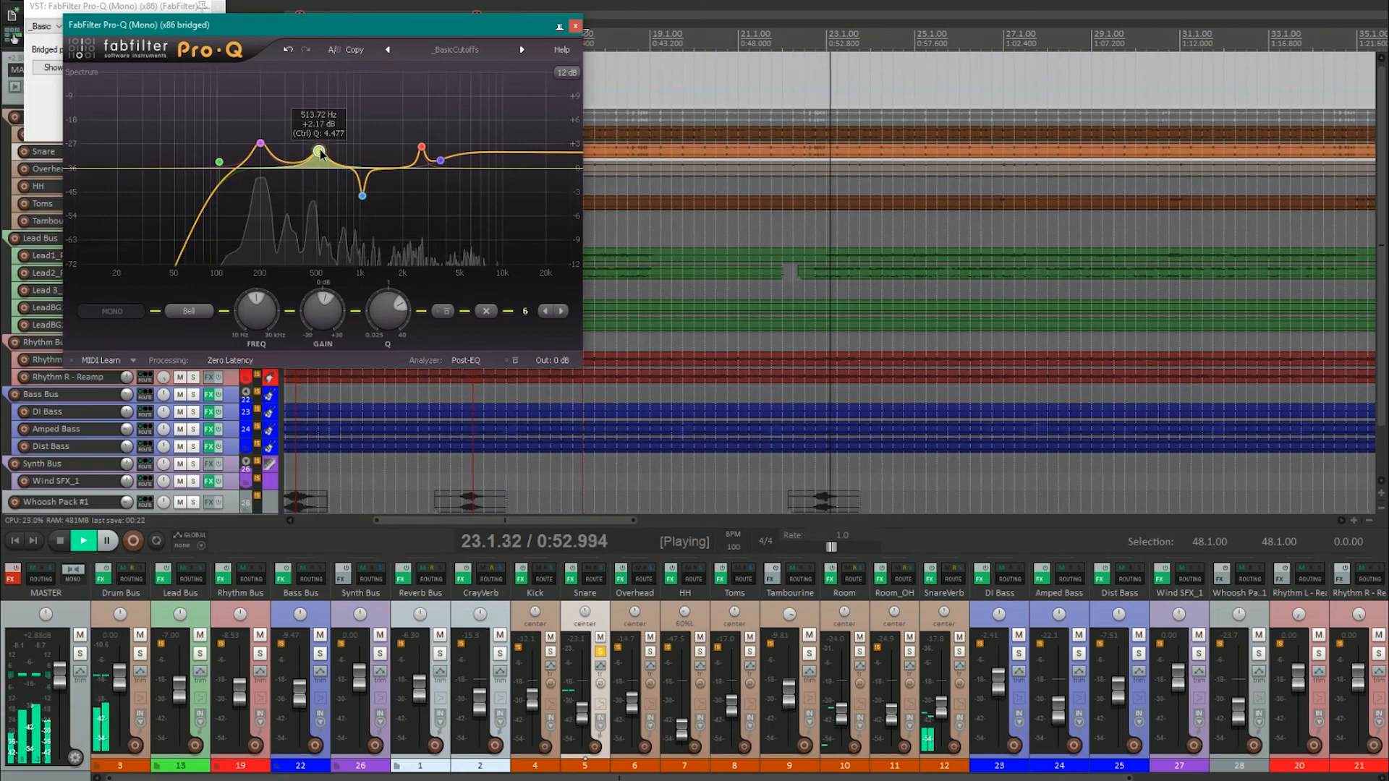
pyautogui.moveTo(422, 147); pyautogui.dragTo(437, 158)
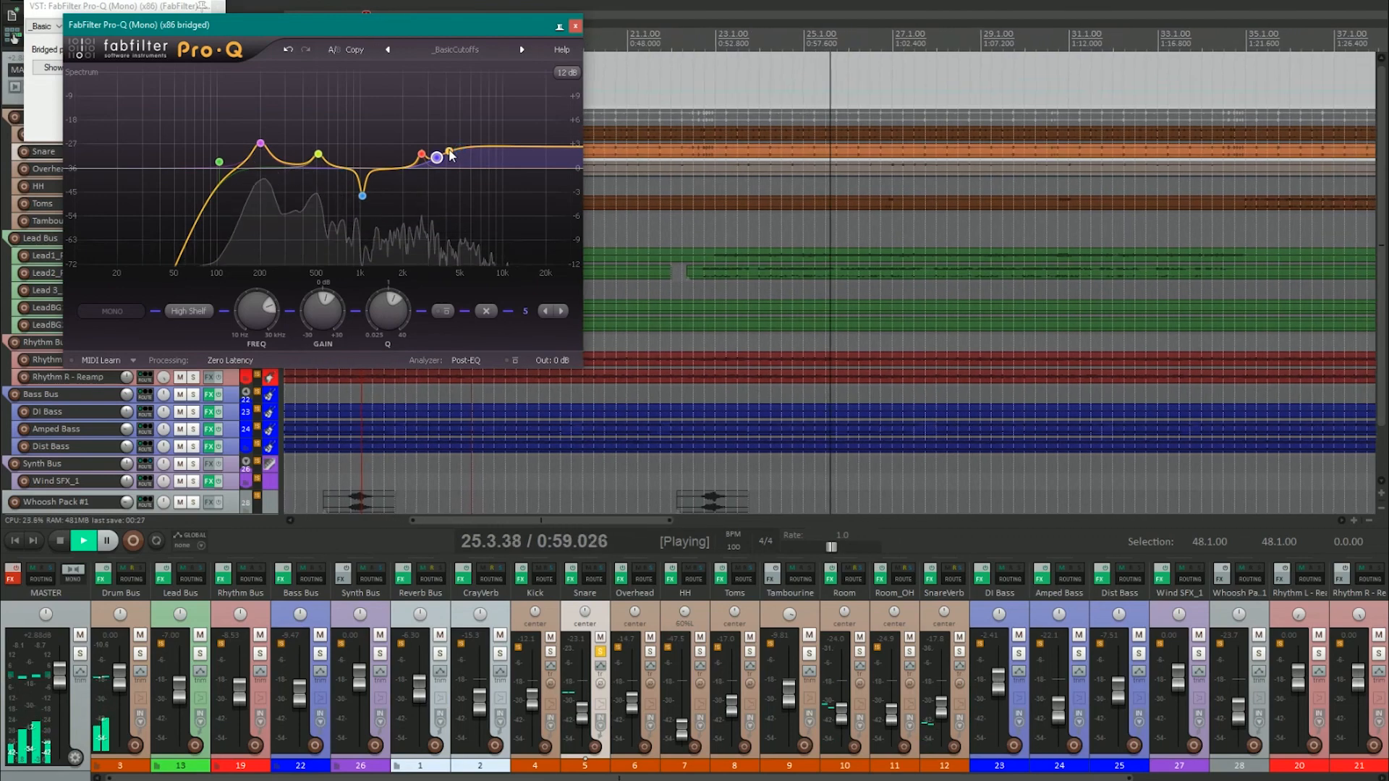
pyautogui.moveTo(444, 158)
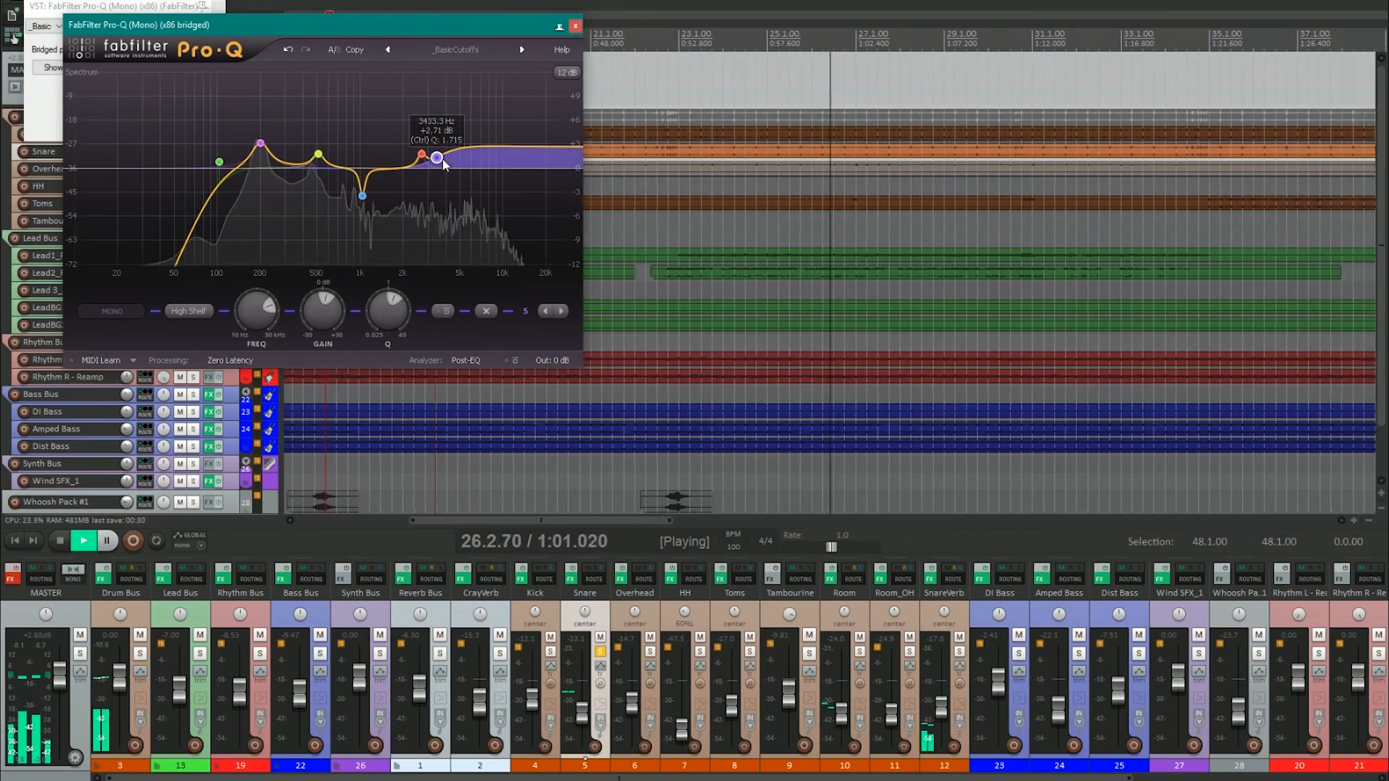
# Replay from bar 17, comparing the snare in solo, within the soloed Drum Bus and in the full mix
pyautogui.click(601, 652)
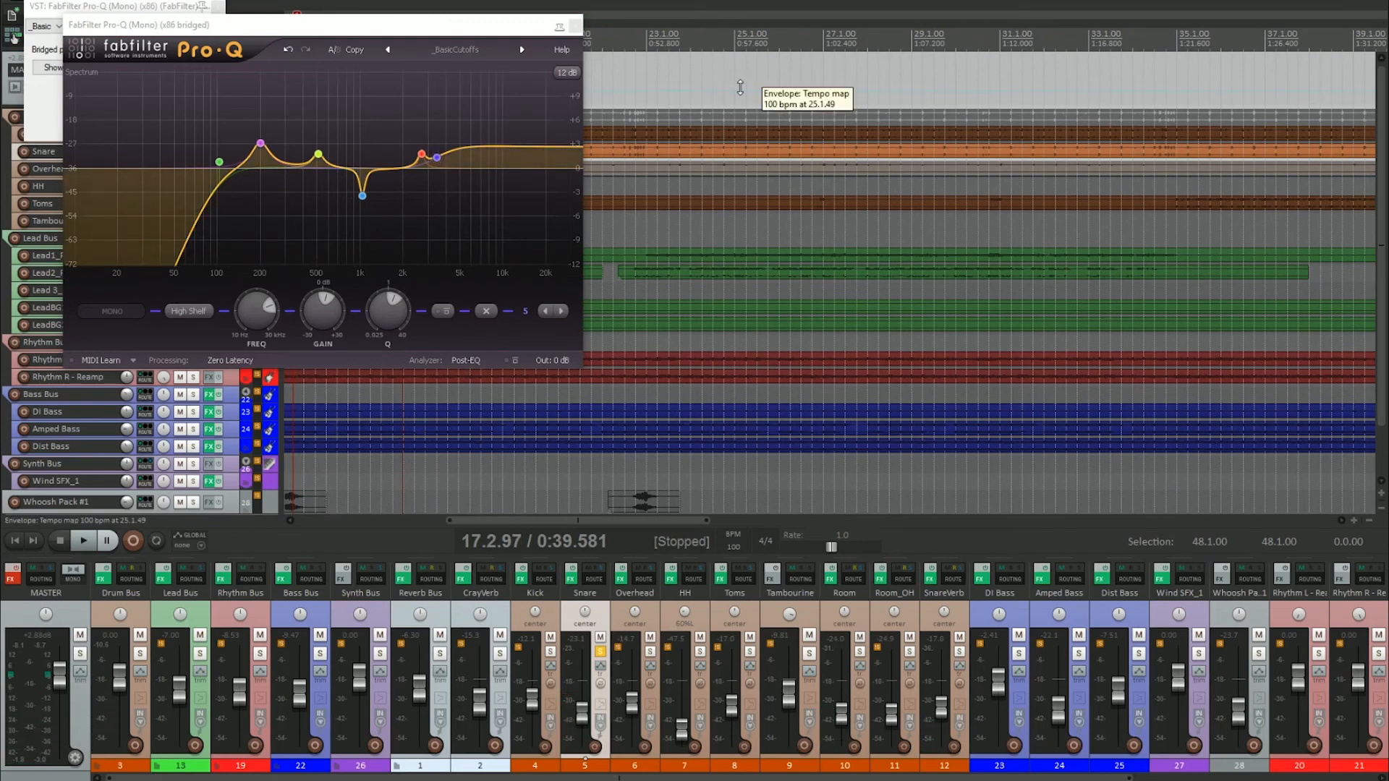
pyautogui.scroll(-5, 740, 87)
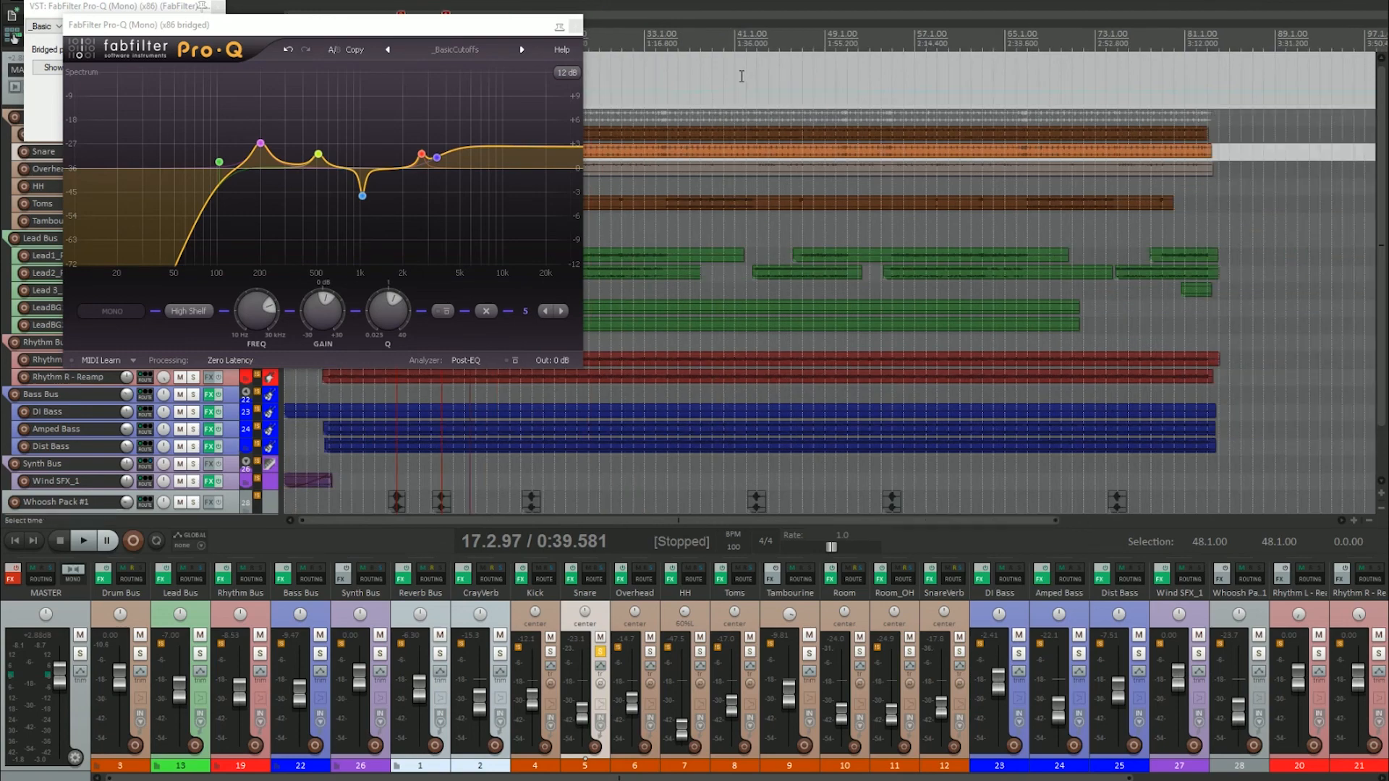
pyautogui.press('space')
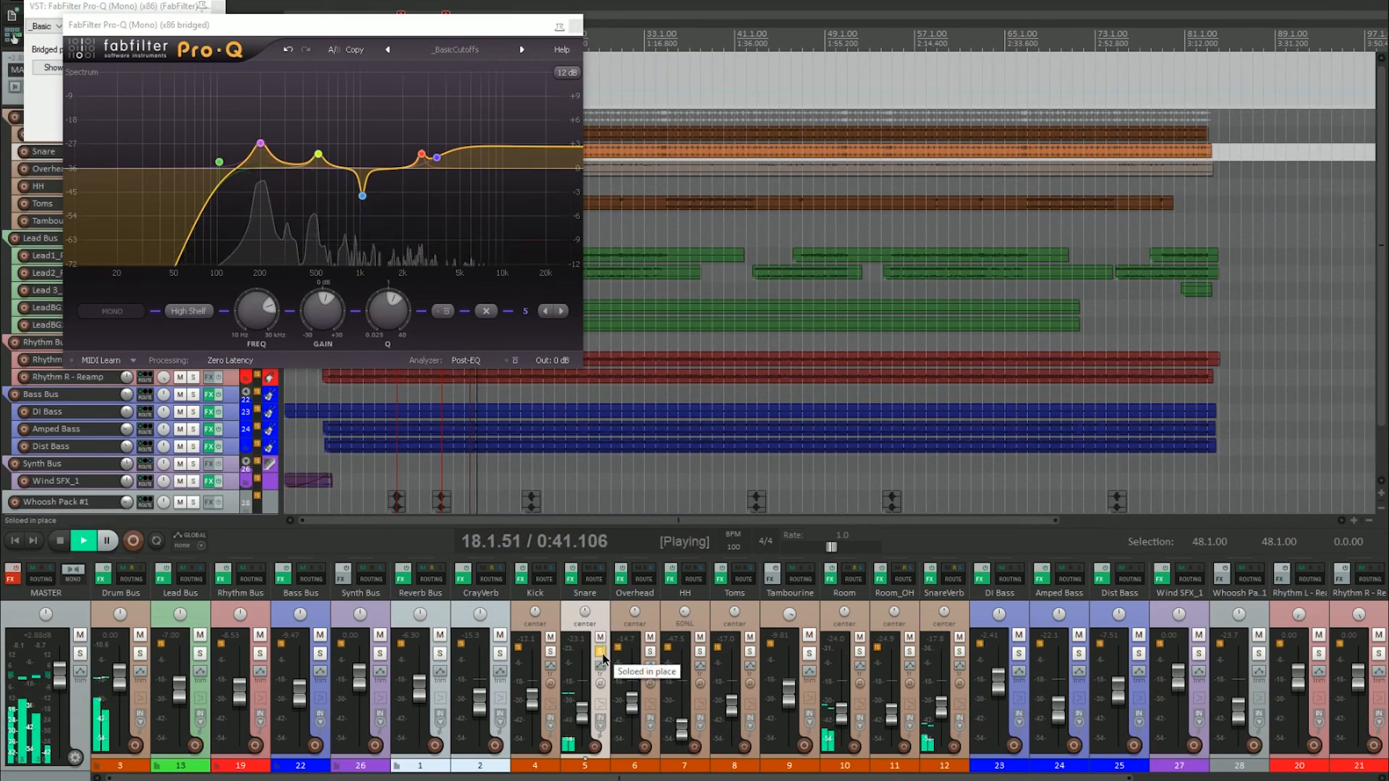
pyautogui.click(601, 652)
pyautogui.click(140, 654)
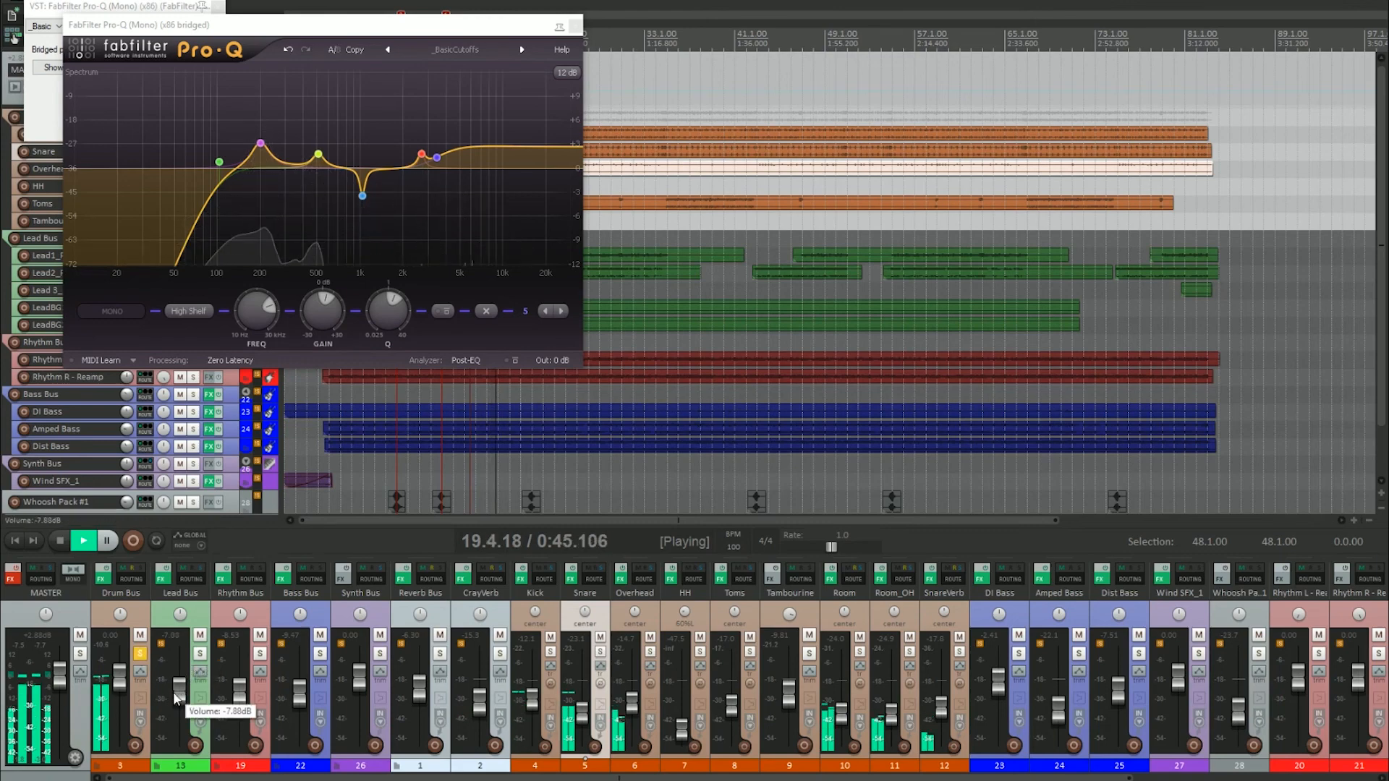
pyautogui.click(141, 654)
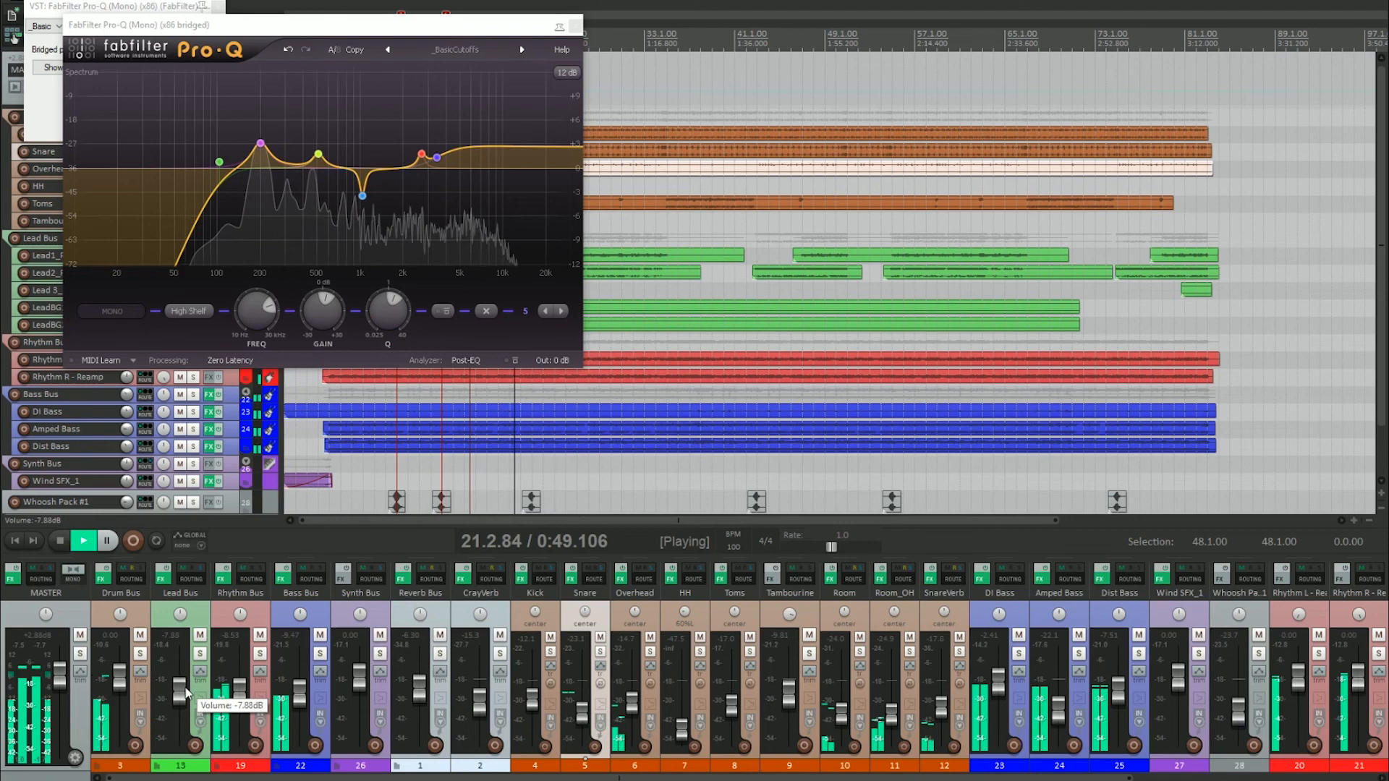
# Close the Snare's FabFilter Pro-Q windows and enable the master effects with the master volume at 0.00 dB
pyautogui.click(576, 26)
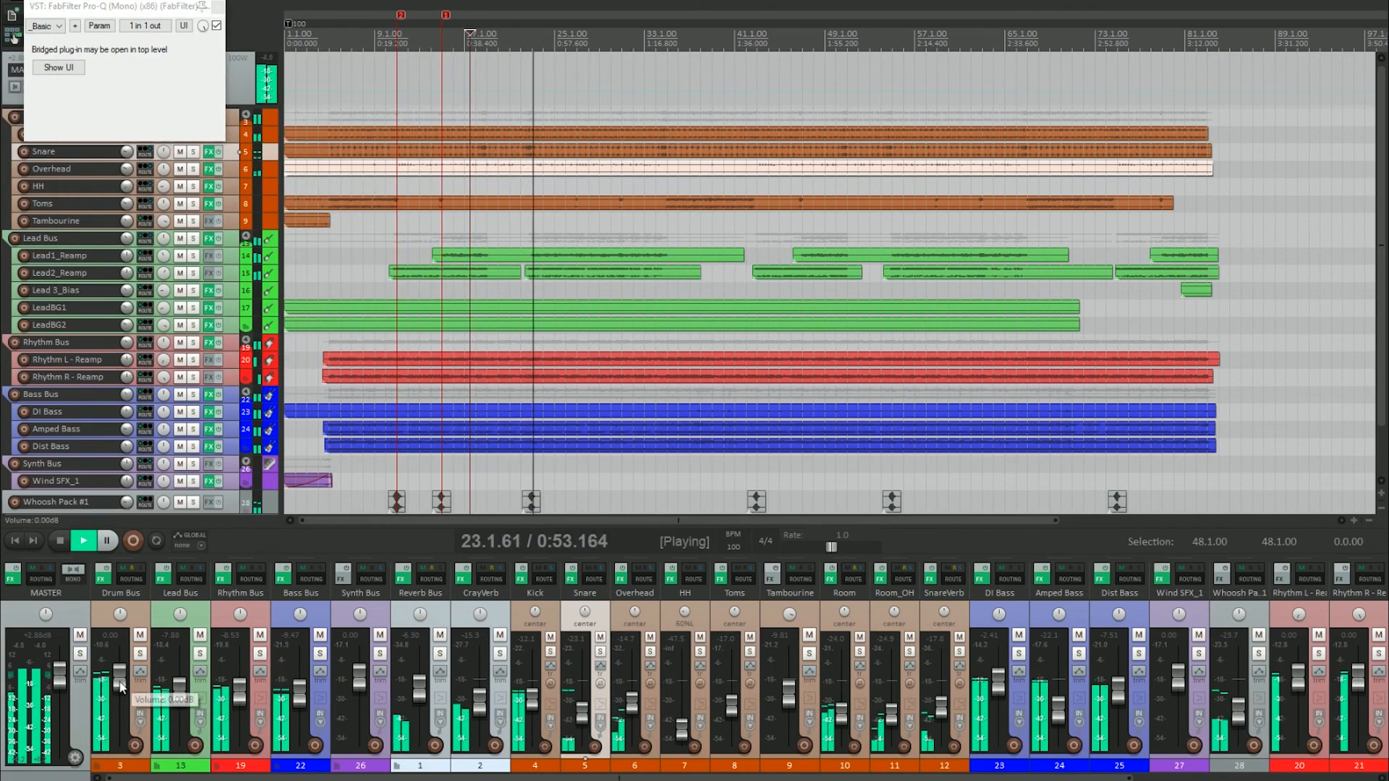
pyautogui.rightClick(573, 586)
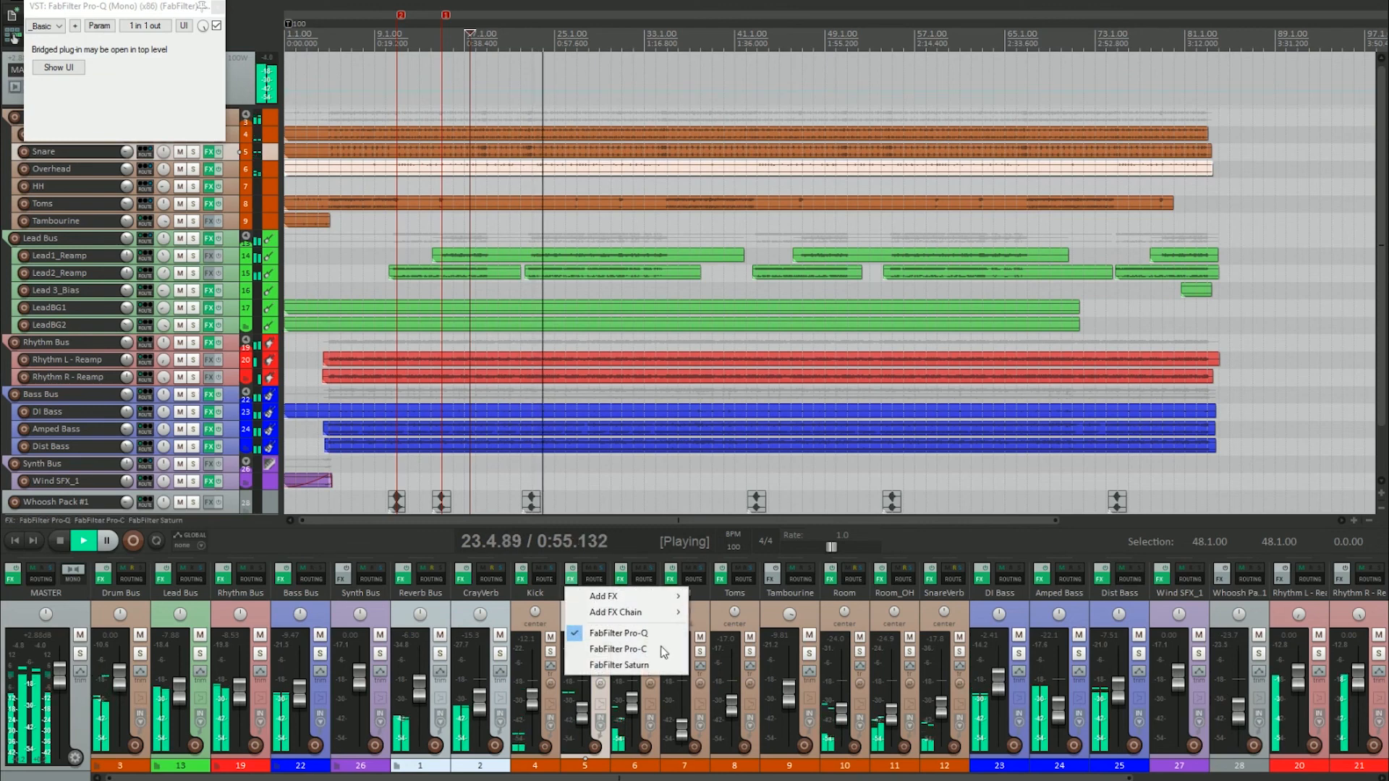
pyautogui.click(635, 635)
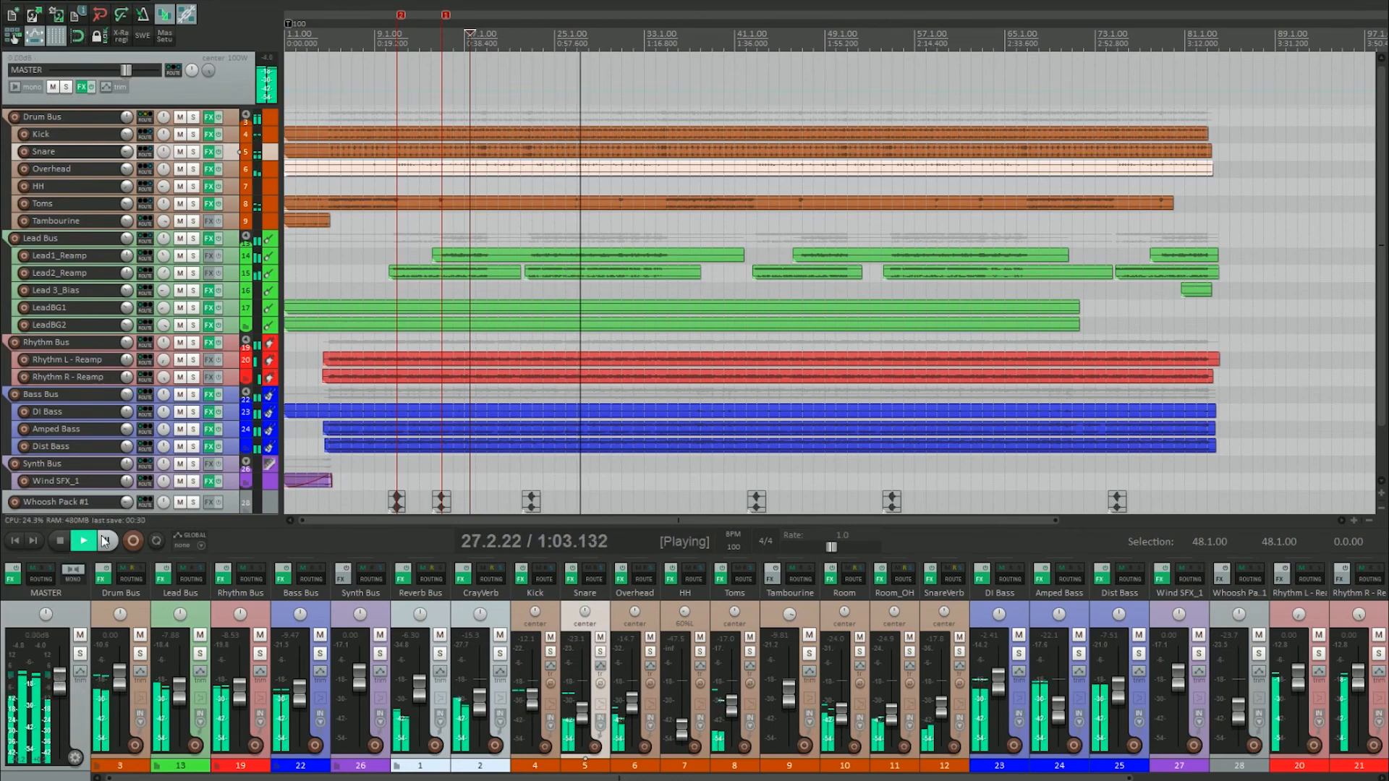
# Raise the Rhythm Bus volume slightly while the full mix plays, stopping playback once it has been heard
pyautogui.scroll(2, 241, 699)
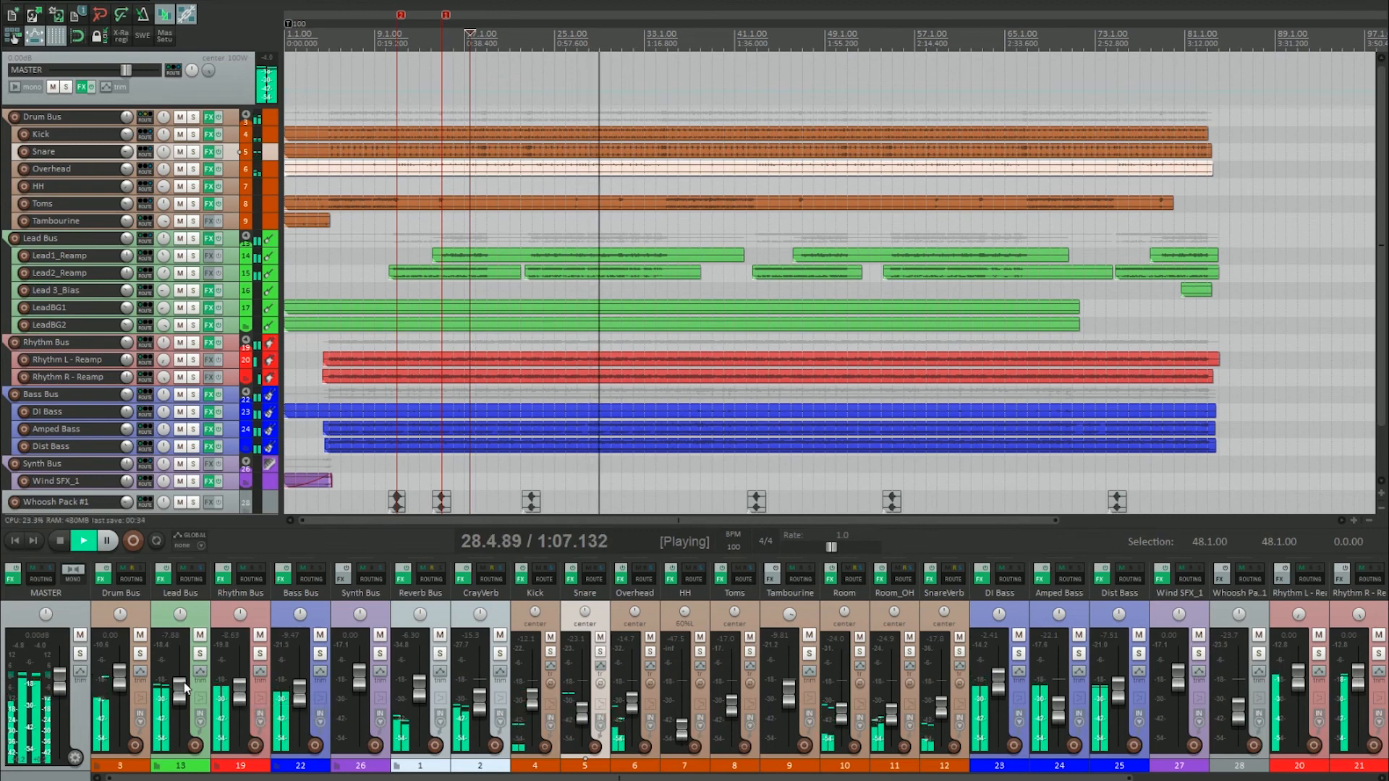
pyautogui.scroll(2, 246, 701)
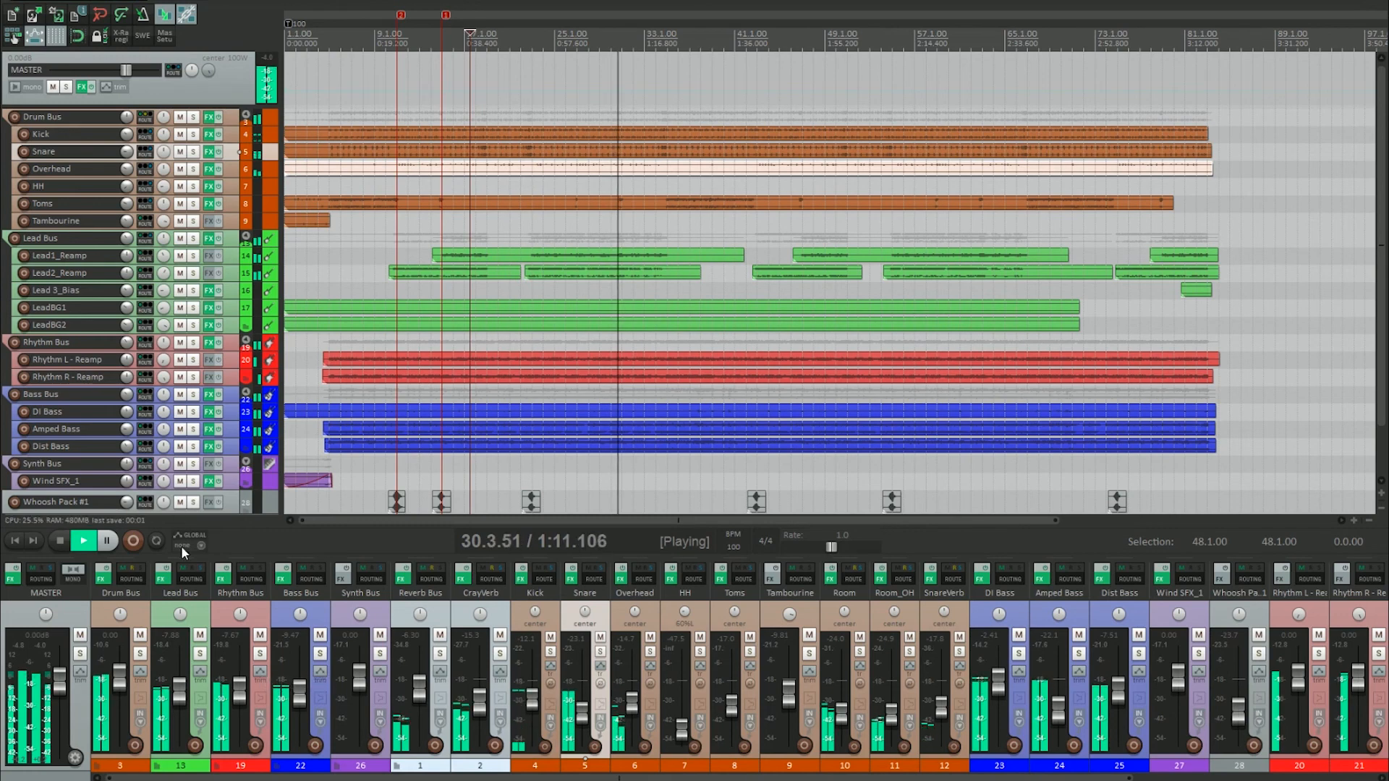
pyautogui.press('space')
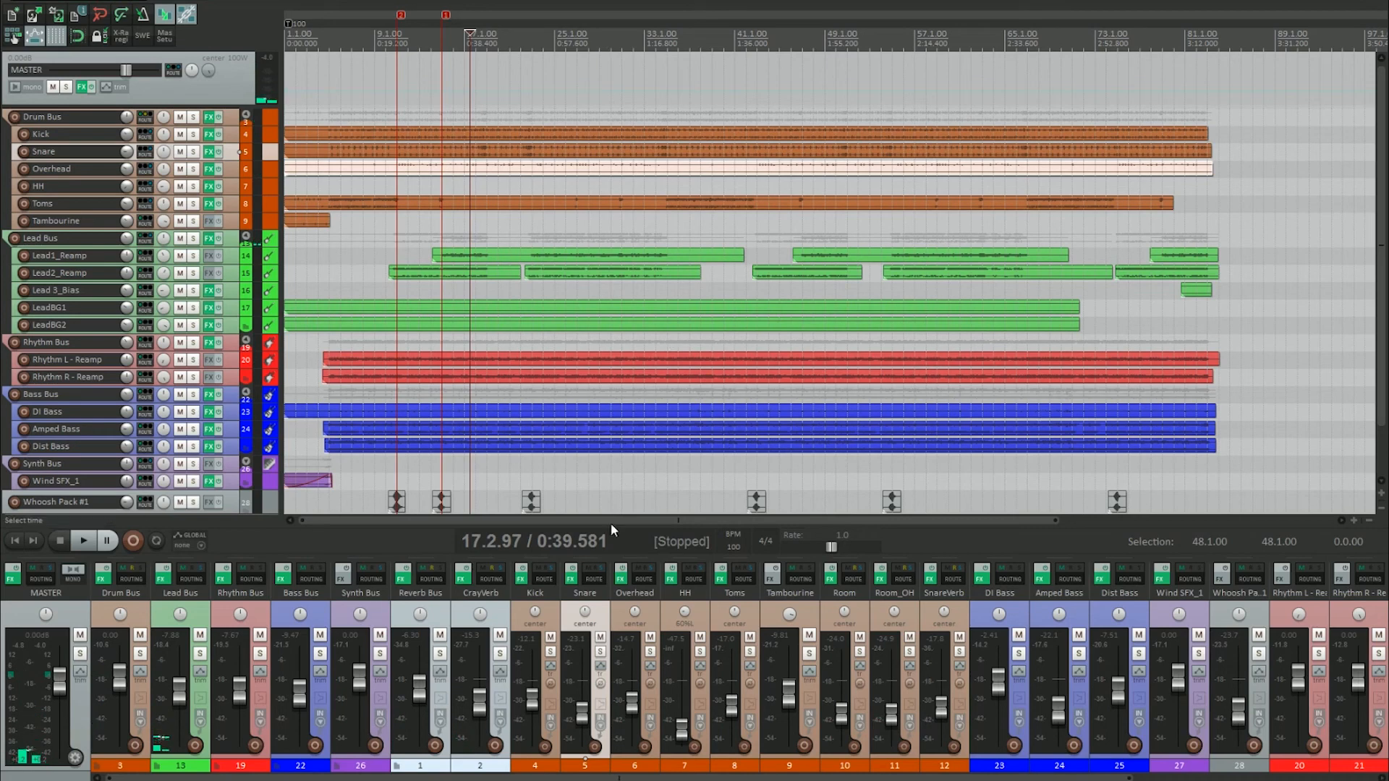
# Open the Snare track's FabFilter Pro-C and watch its gain reduction while the full mix plays from bar 17
pyautogui.rightClick(571, 581)
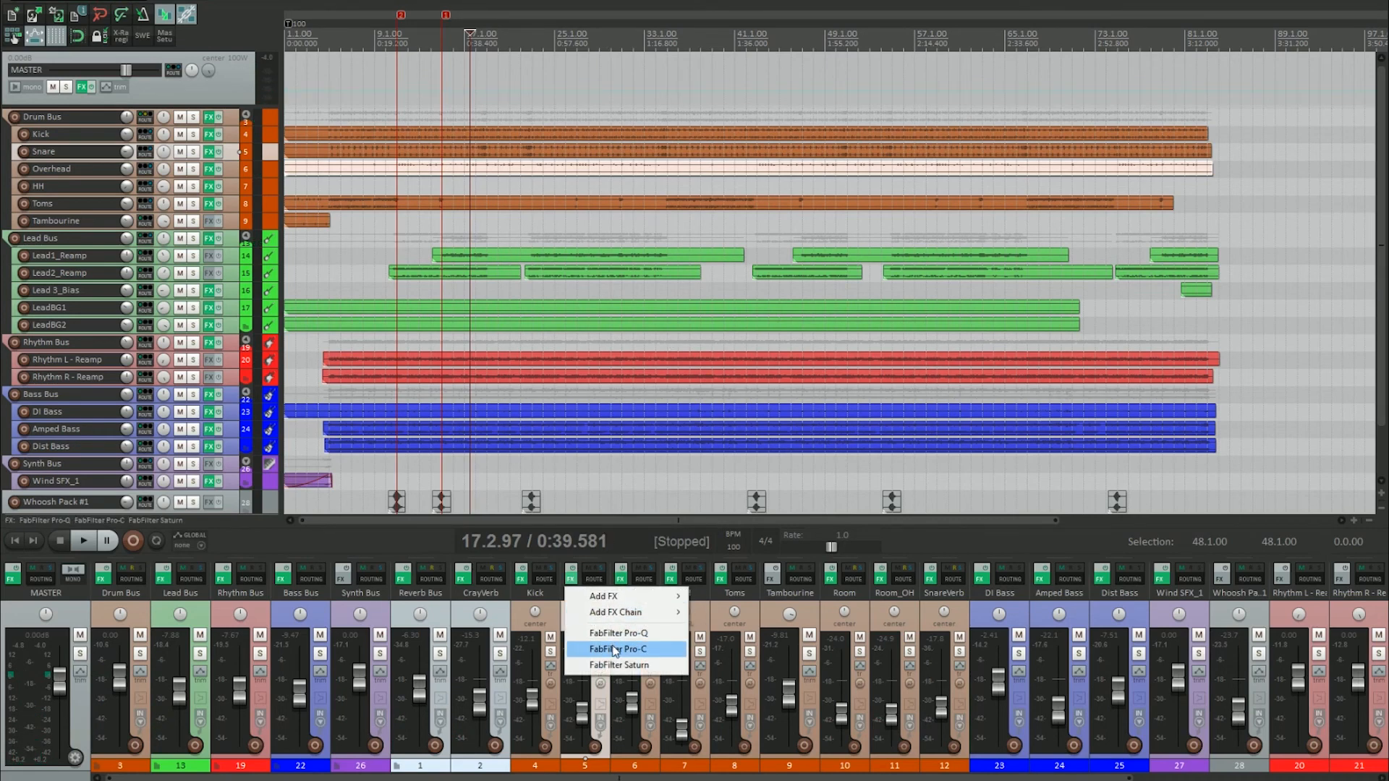
pyautogui.click(604, 648)
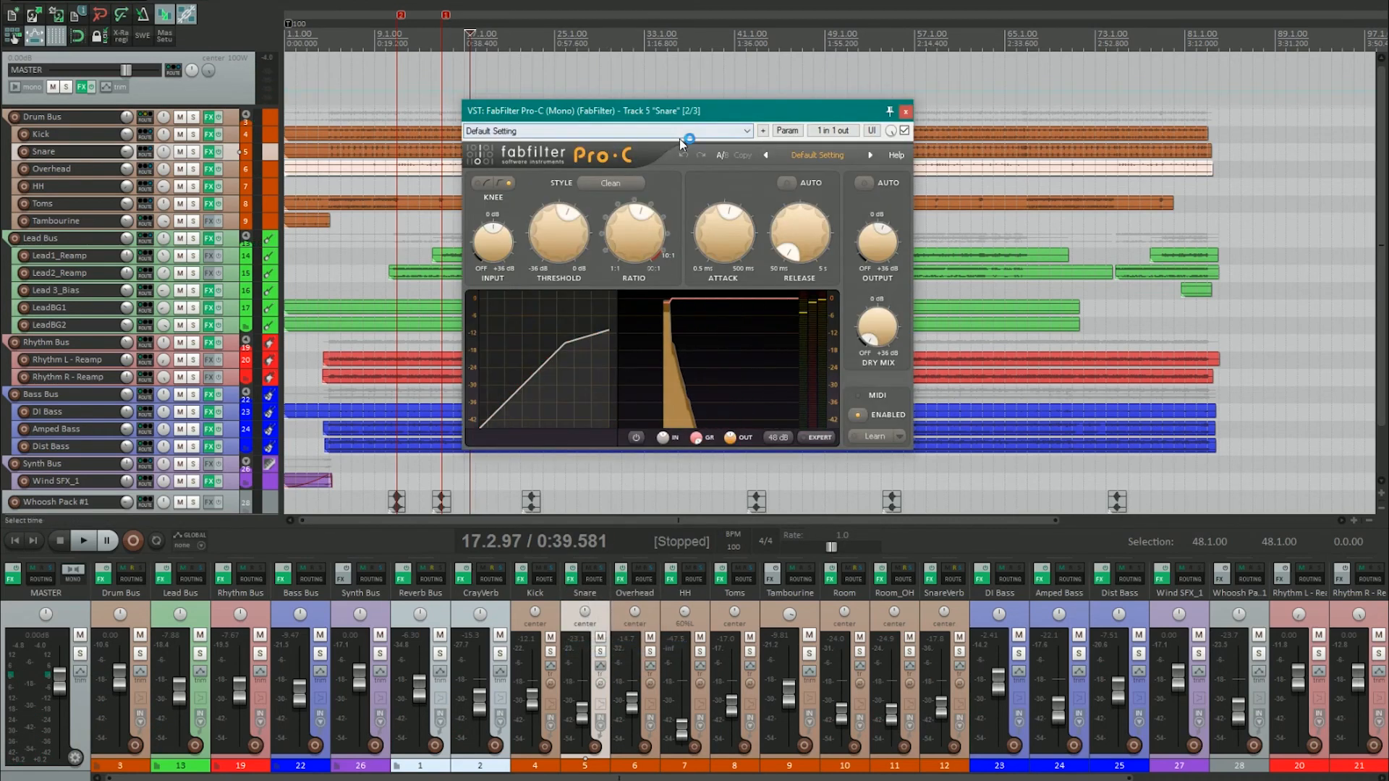
pyautogui.moveTo(636, 118); pyautogui.dragTo(645, 195)
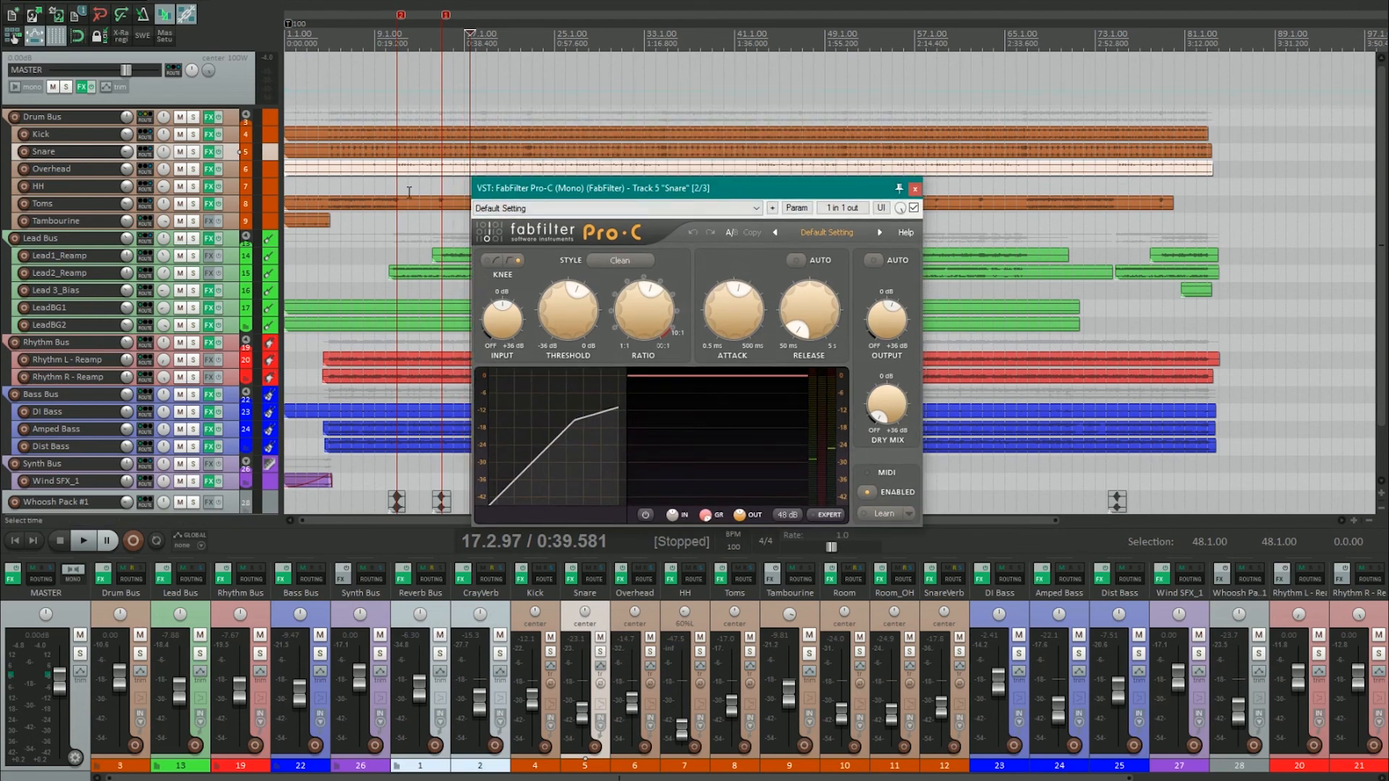
pyautogui.scroll(2, 451, 95)
pyautogui.press('space')
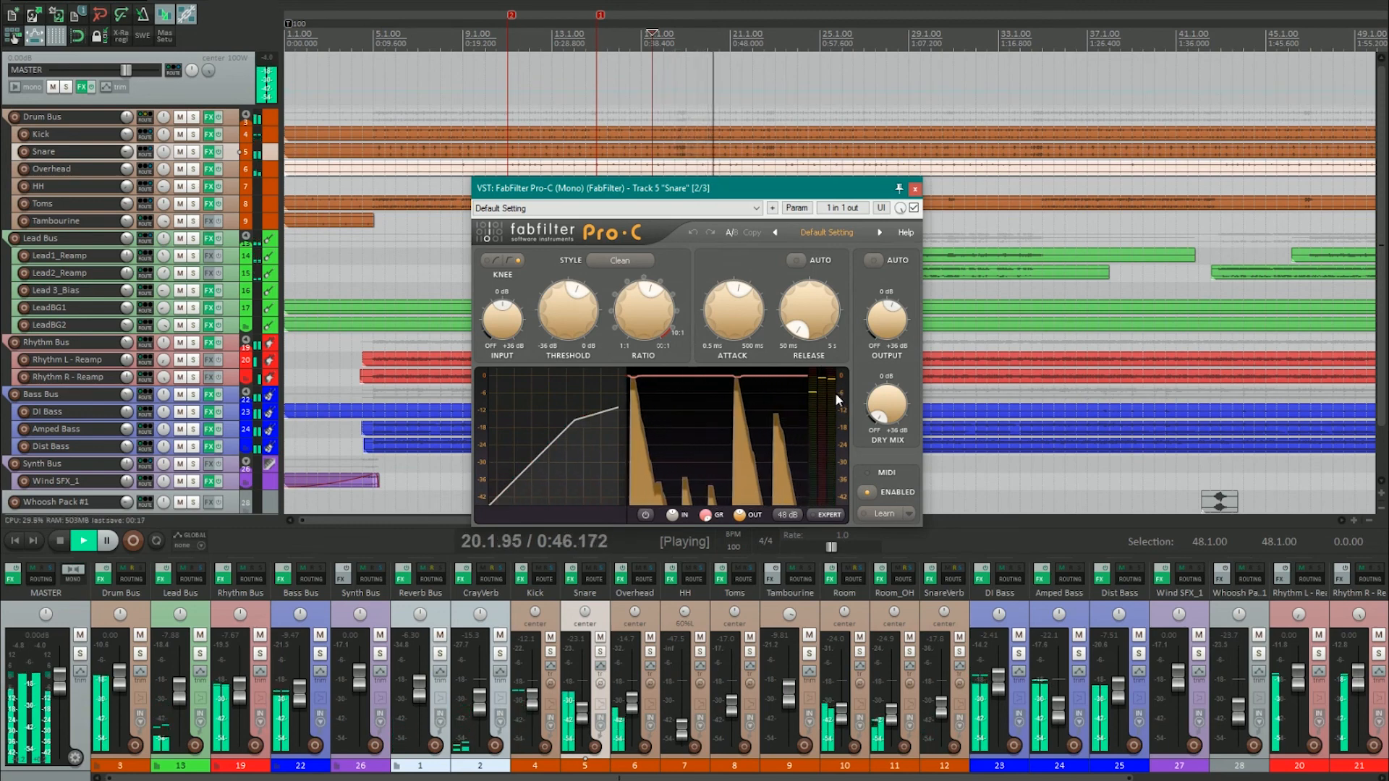
# Shorten the attack of the Snare's FabFilter Pro-C by ear and stop playback
pyautogui.moveTo(724, 324)
pyautogui.moveTo(725, 319); pyautogui.dragTo(715, 346)
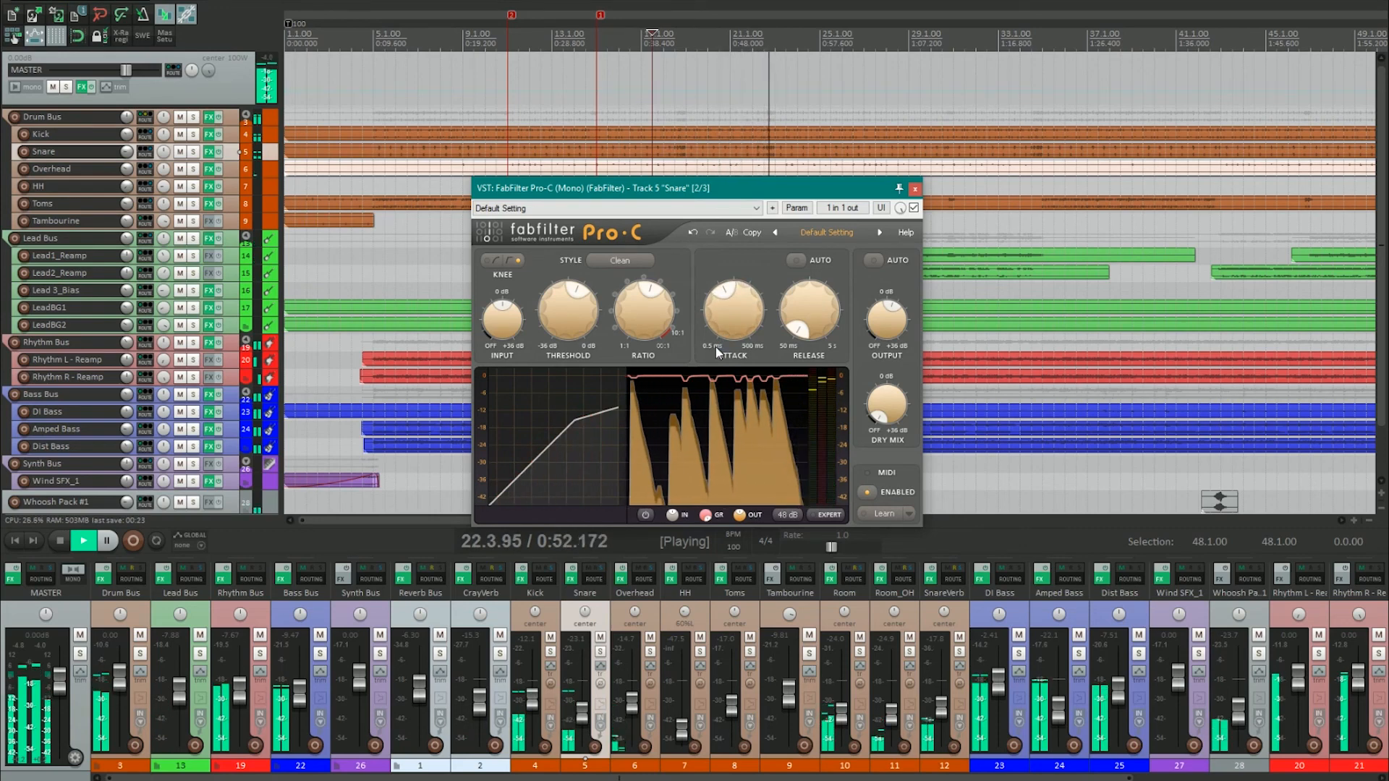
pyautogui.click(753, 163)
pyautogui.press('space')
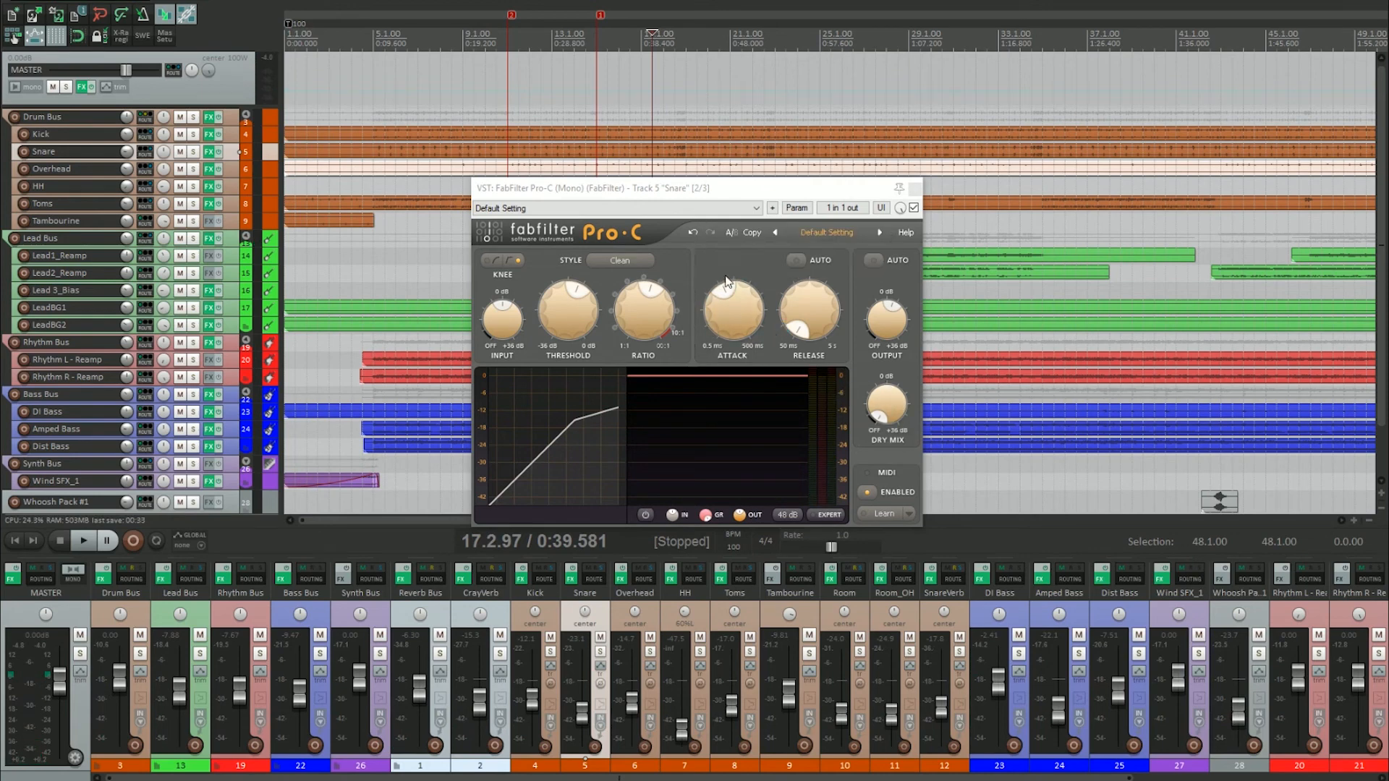
# Examine the Snare's compressor settings and play the mix from bar 18, closing the plug-in window
pyautogui.moveTo(832, 194); pyautogui.dragTo(910, 301)
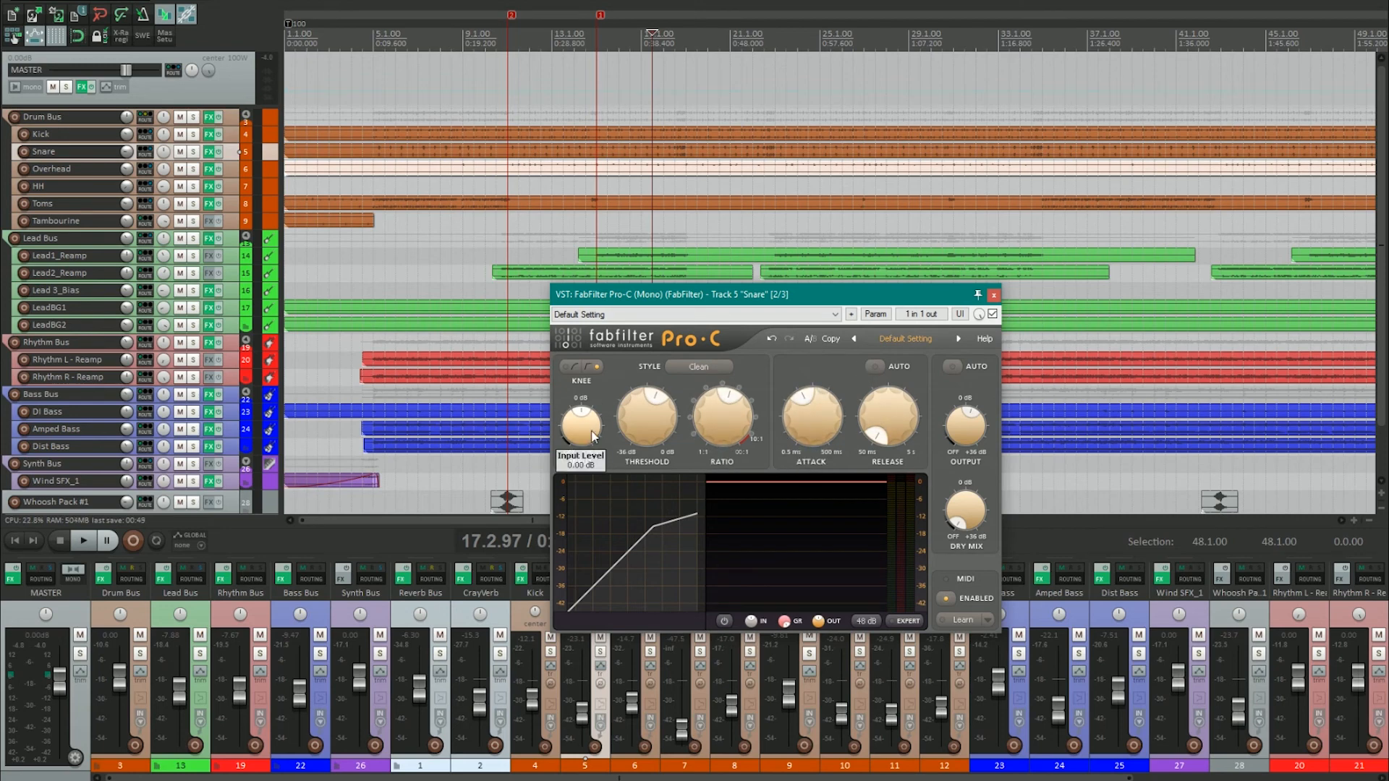
pyautogui.moveTo(592, 437)
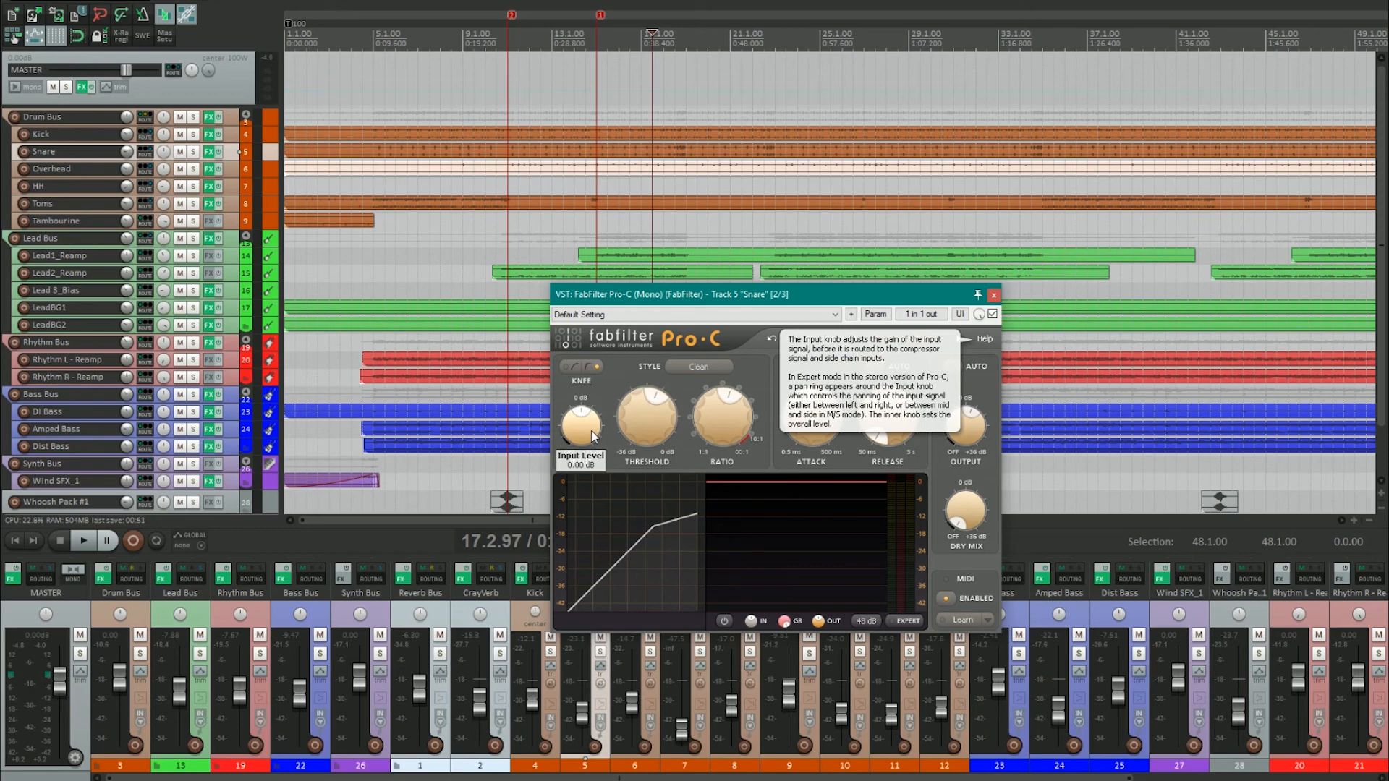
pyautogui.scroll(5, 646, 58)
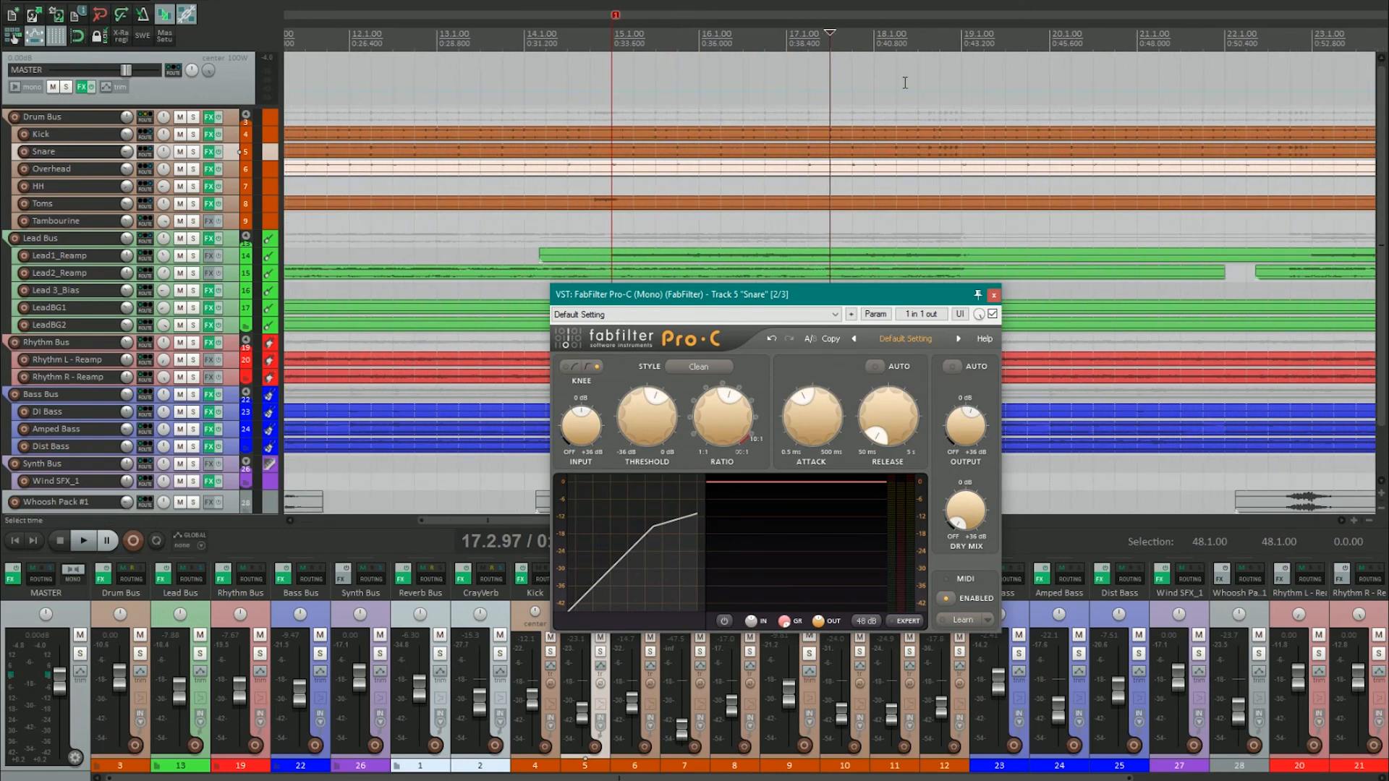
pyautogui.click(891, 36)
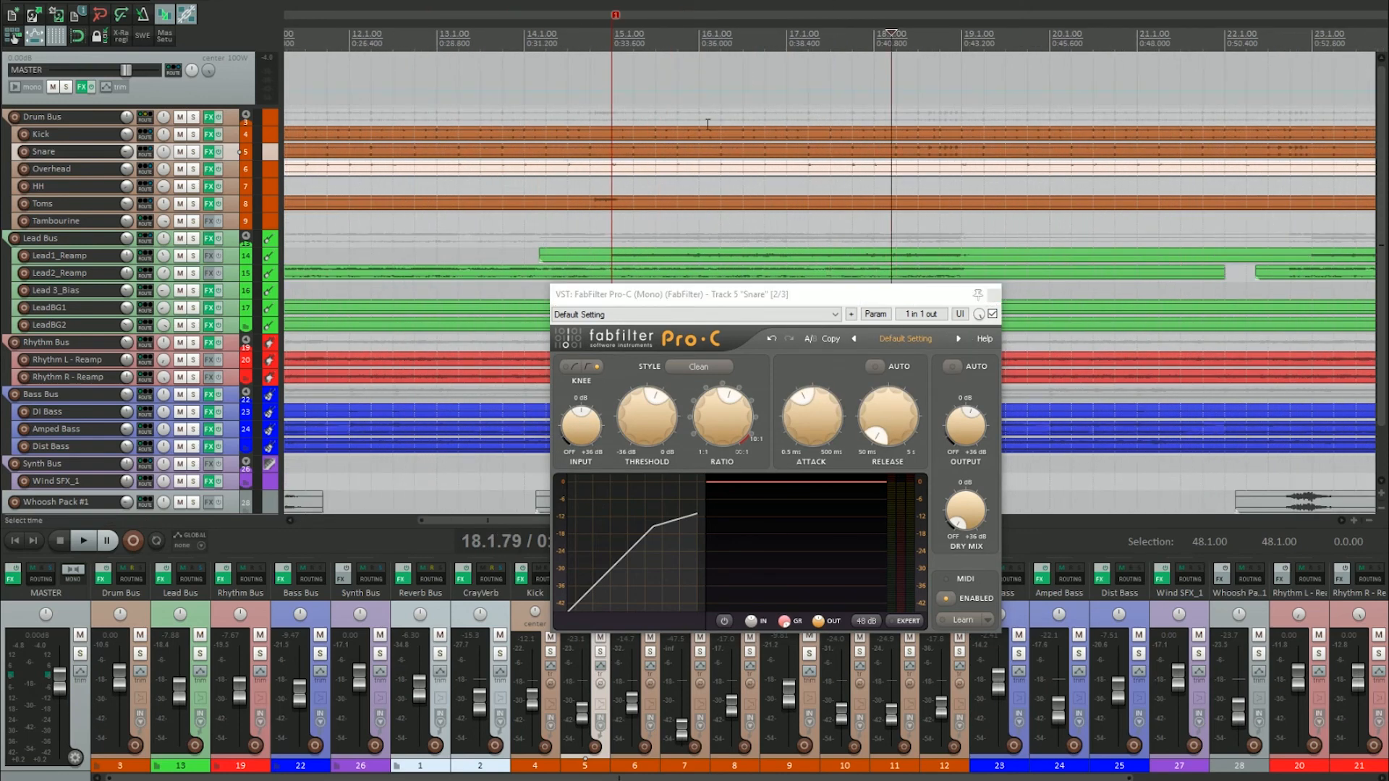
pyautogui.press('space')
pyautogui.scroll(-4, 731, 128)
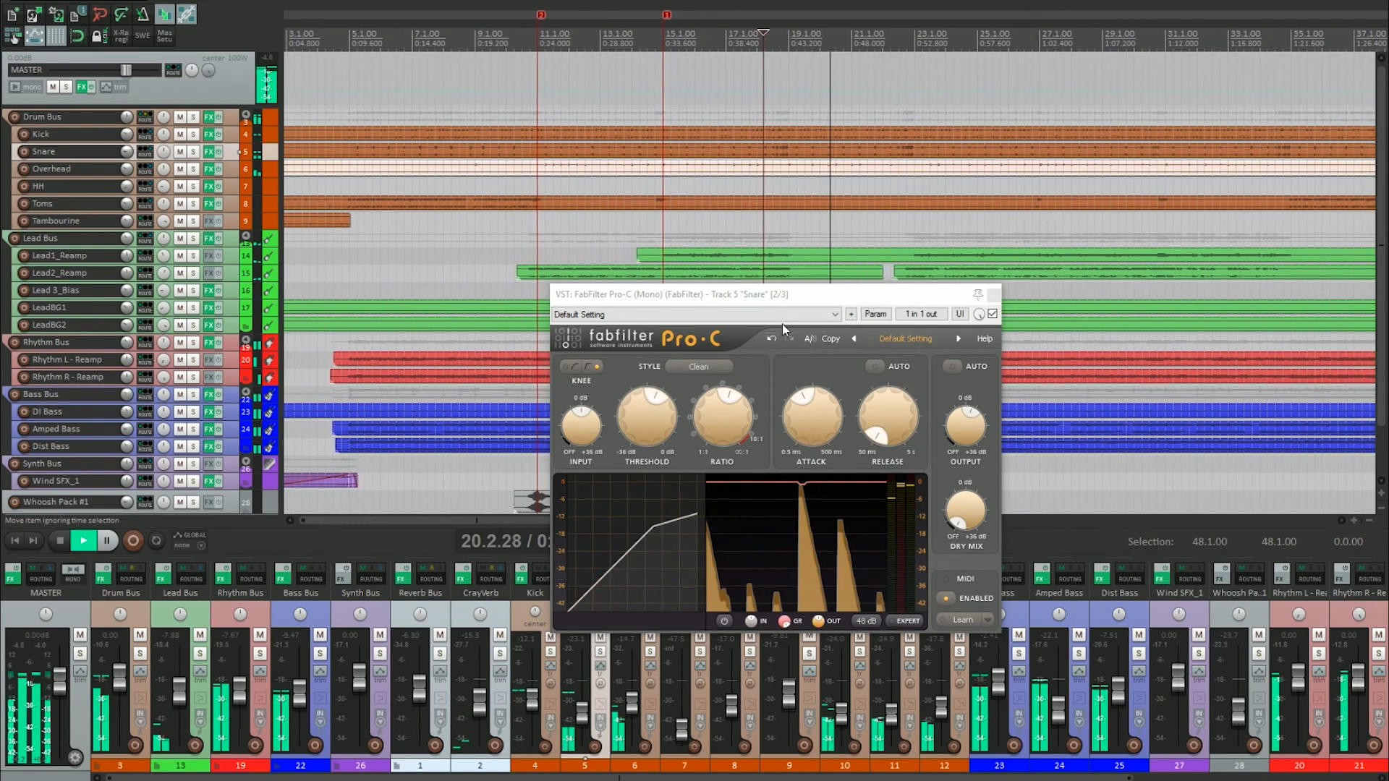
pyautogui.click(993, 294)
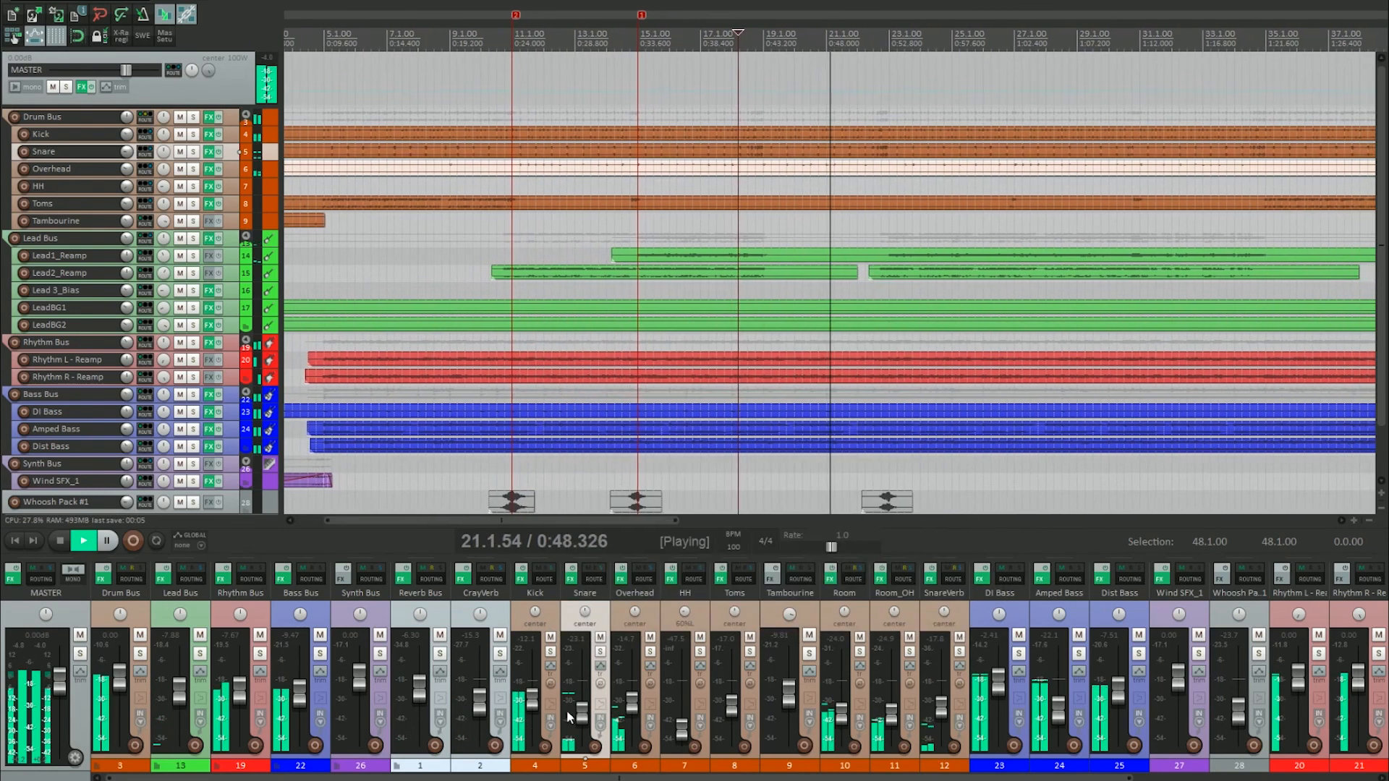
# Raise the CrayVerb bus volume slightly while the full mix plays, stopping playback once it has been heard
pyautogui.scroll(3, 585, 720)
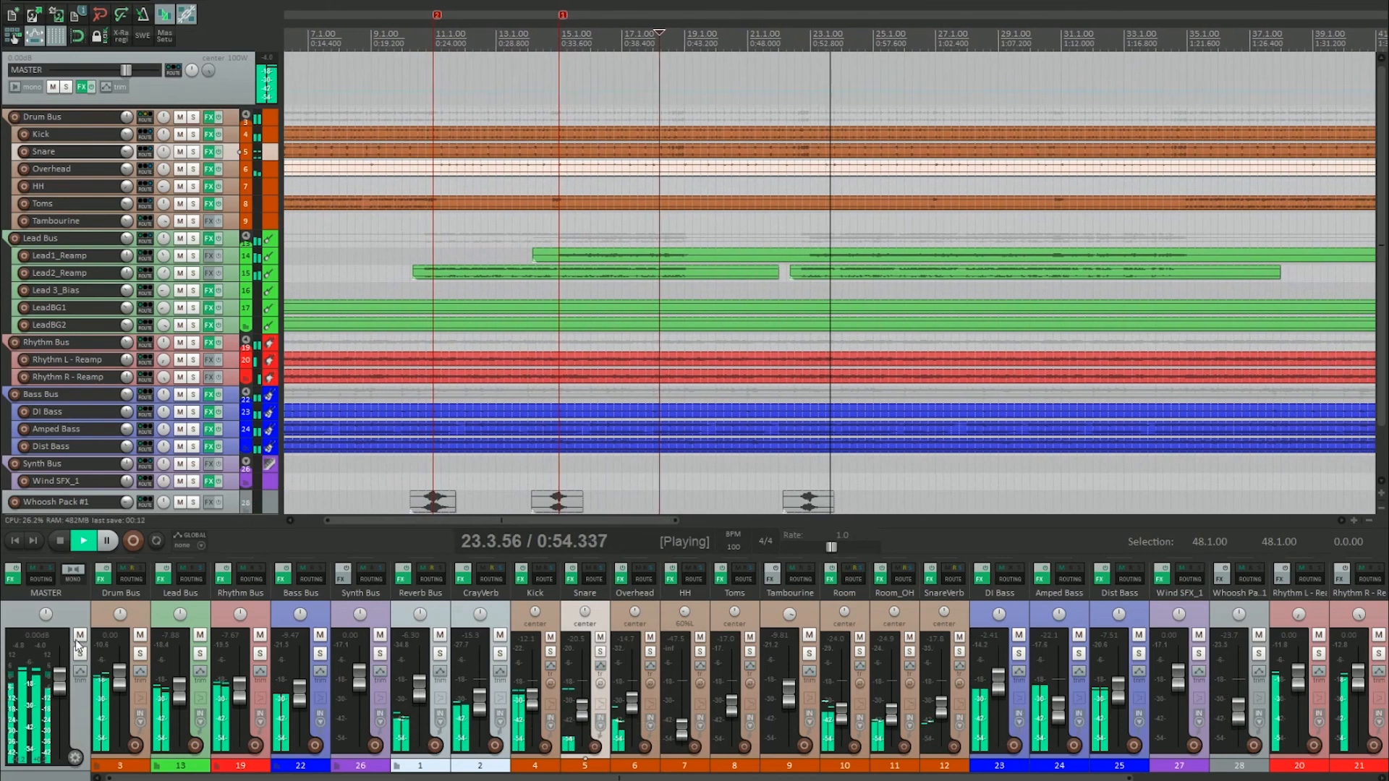
pyautogui.moveTo(56, 686); pyautogui.dragTo(57, 662)
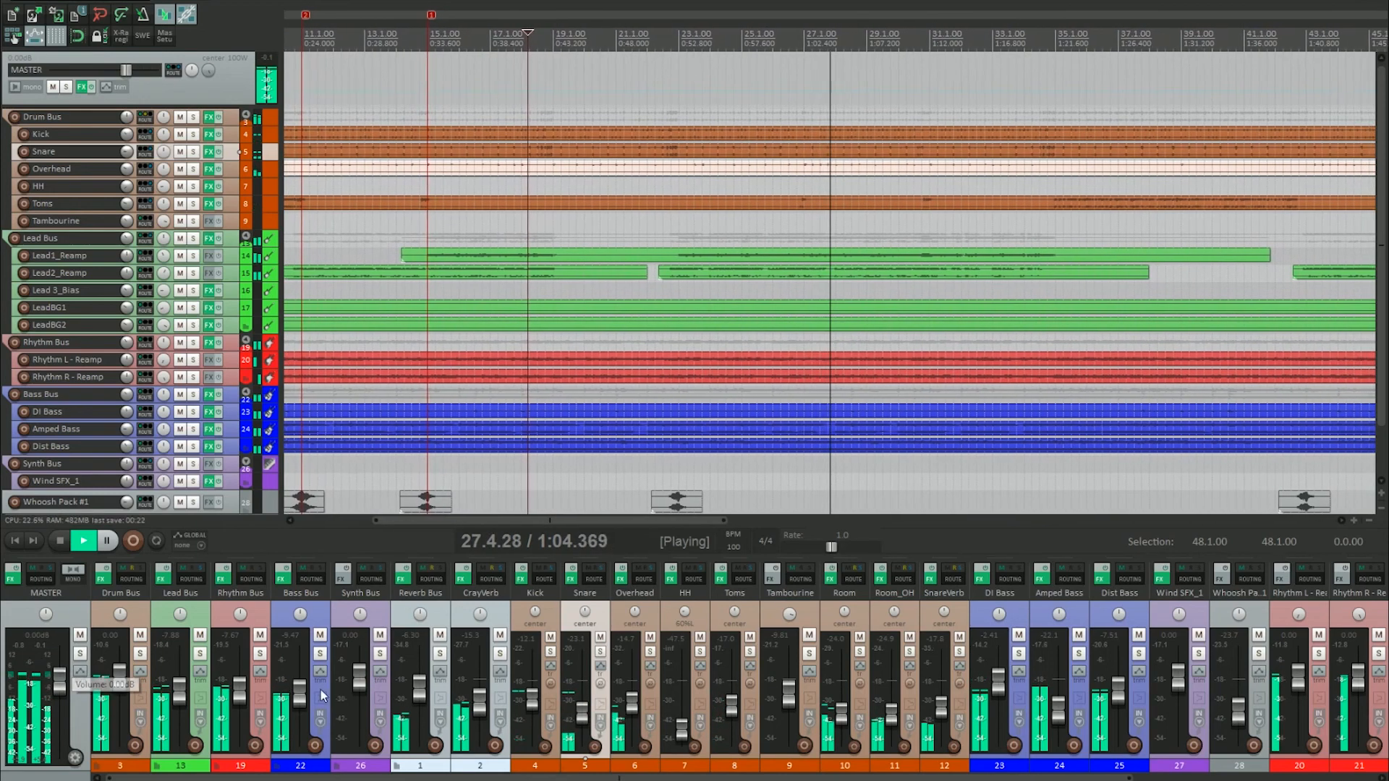
pyautogui.moveTo(480, 715); pyautogui.dragTo(481, 711)
pyautogui.press('space')
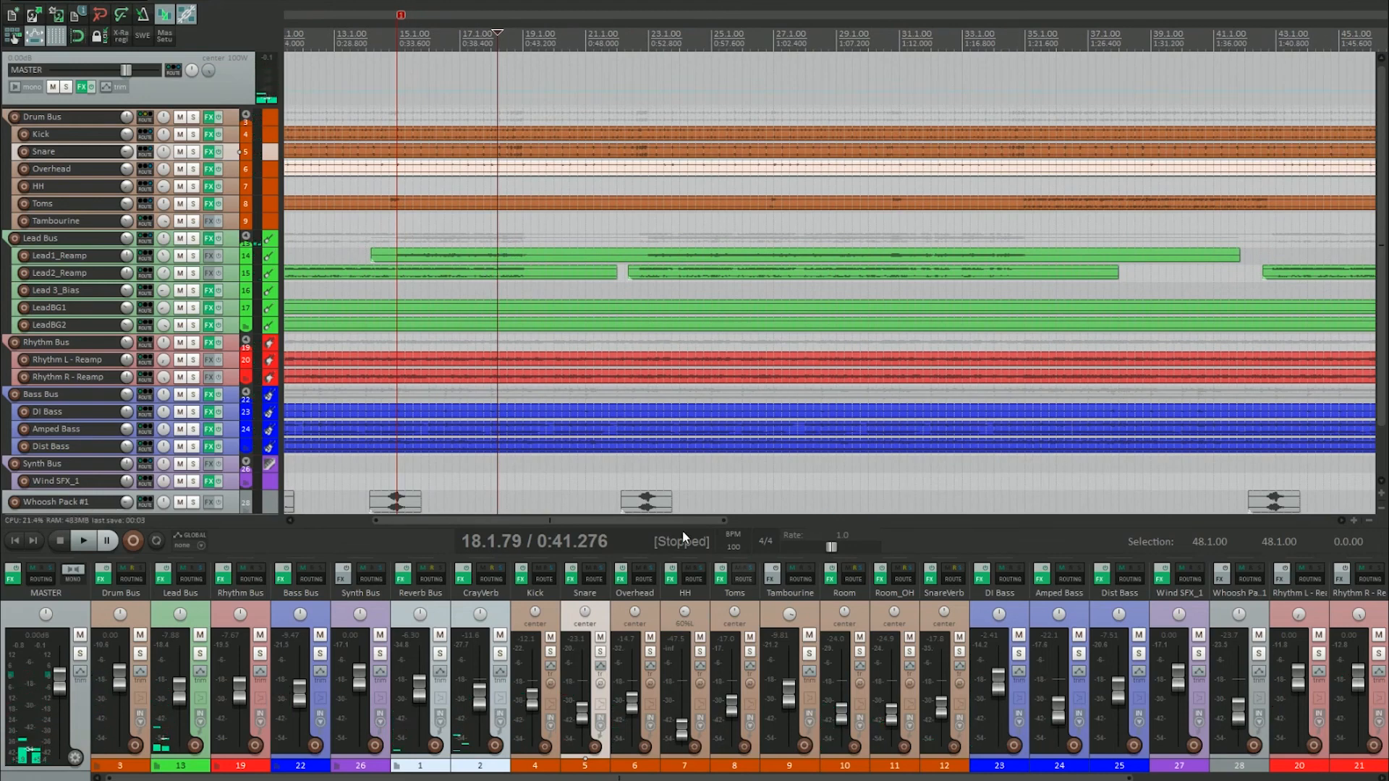
# Open the Snare track's FabFilter Saturn and play the snare soloed from bar 18
pyautogui.scroll(-3, 577, 509)
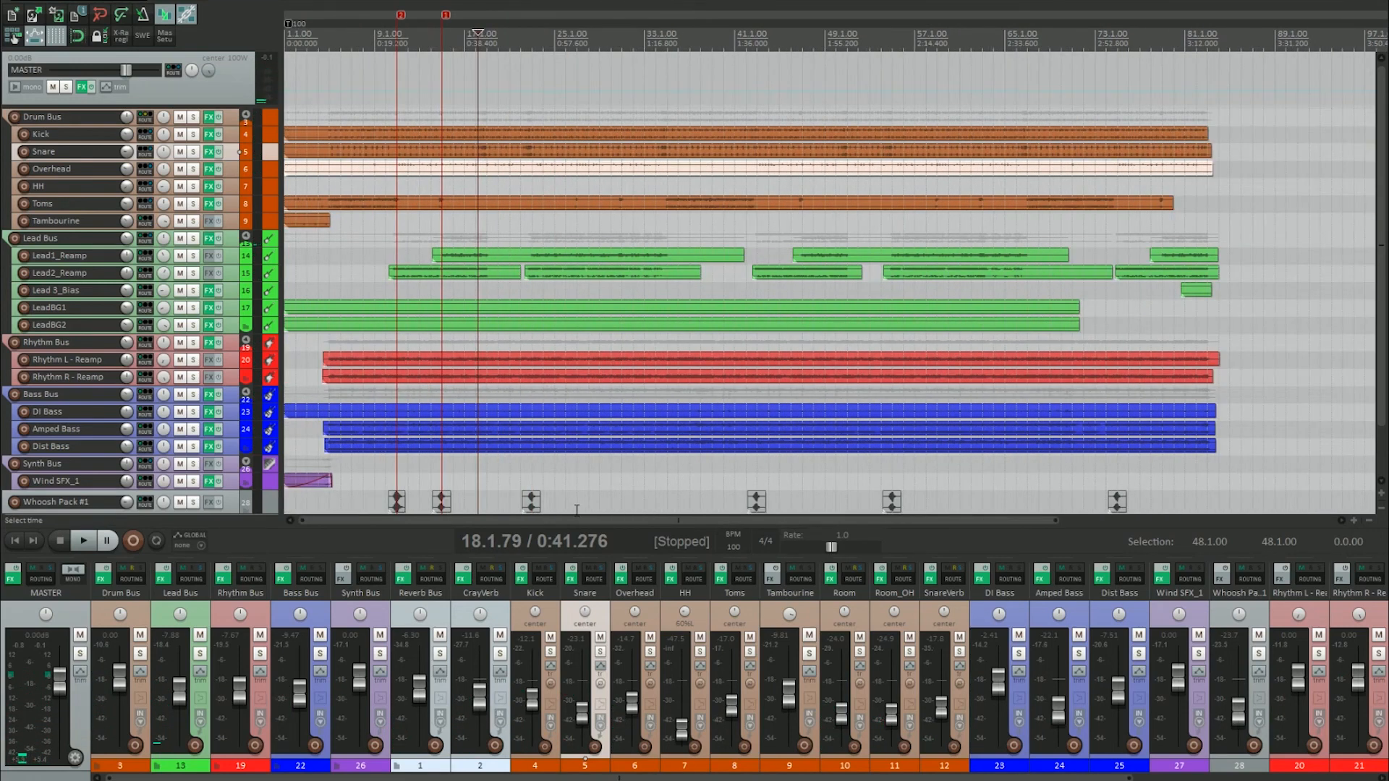
pyautogui.rightClick(577, 585)
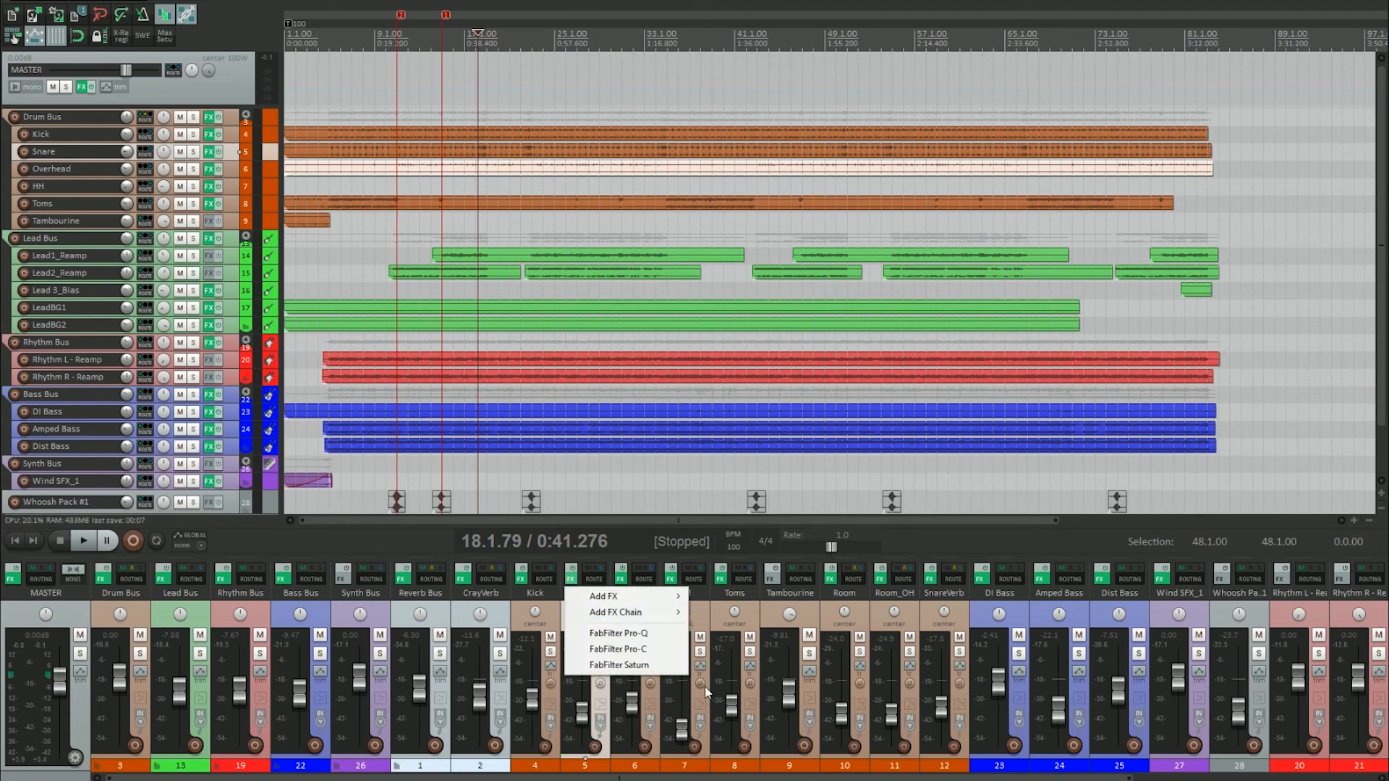
pyautogui.click(644, 666)
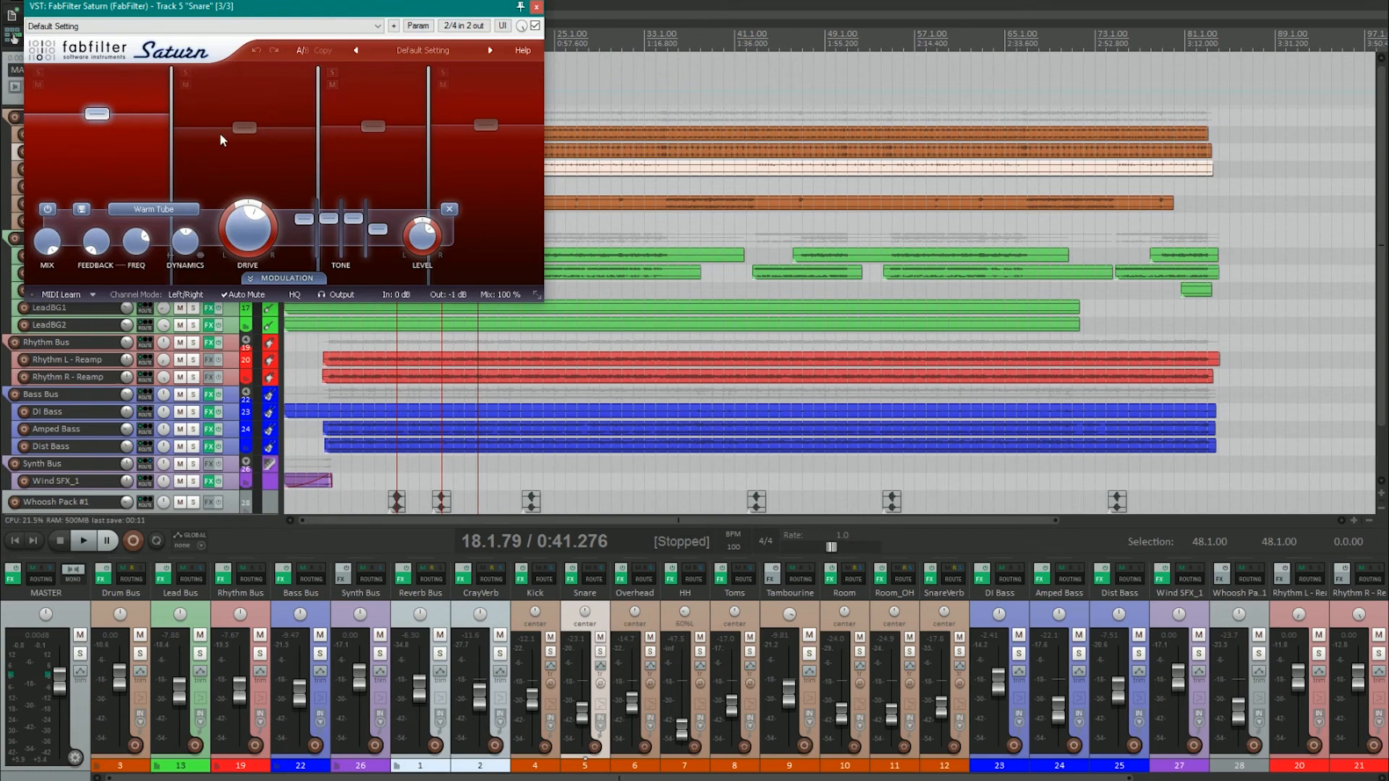
pyautogui.press('space')
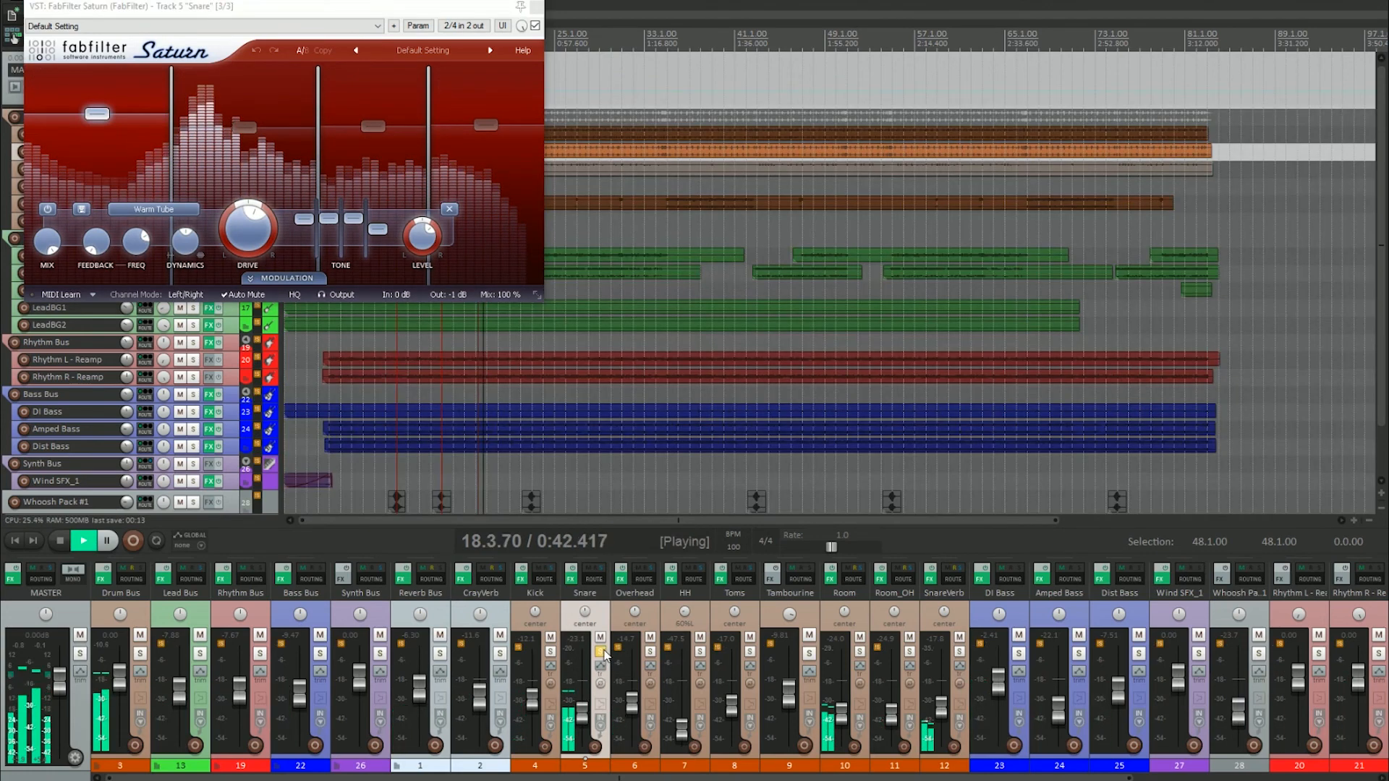
# Lower the low band's level in the Snare's Saturn and fine-tune the second band's level and tone by ear, closing the plug-in
pyautogui.moveTo(96, 114)
pyautogui.mouseDown()
pyautogui.moveTo(82, 72)
pyautogui.moveTo(76, 120)
pyautogui.mouseUp()
pyautogui.moveTo(245, 130); pyautogui.dragTo(245, 133)
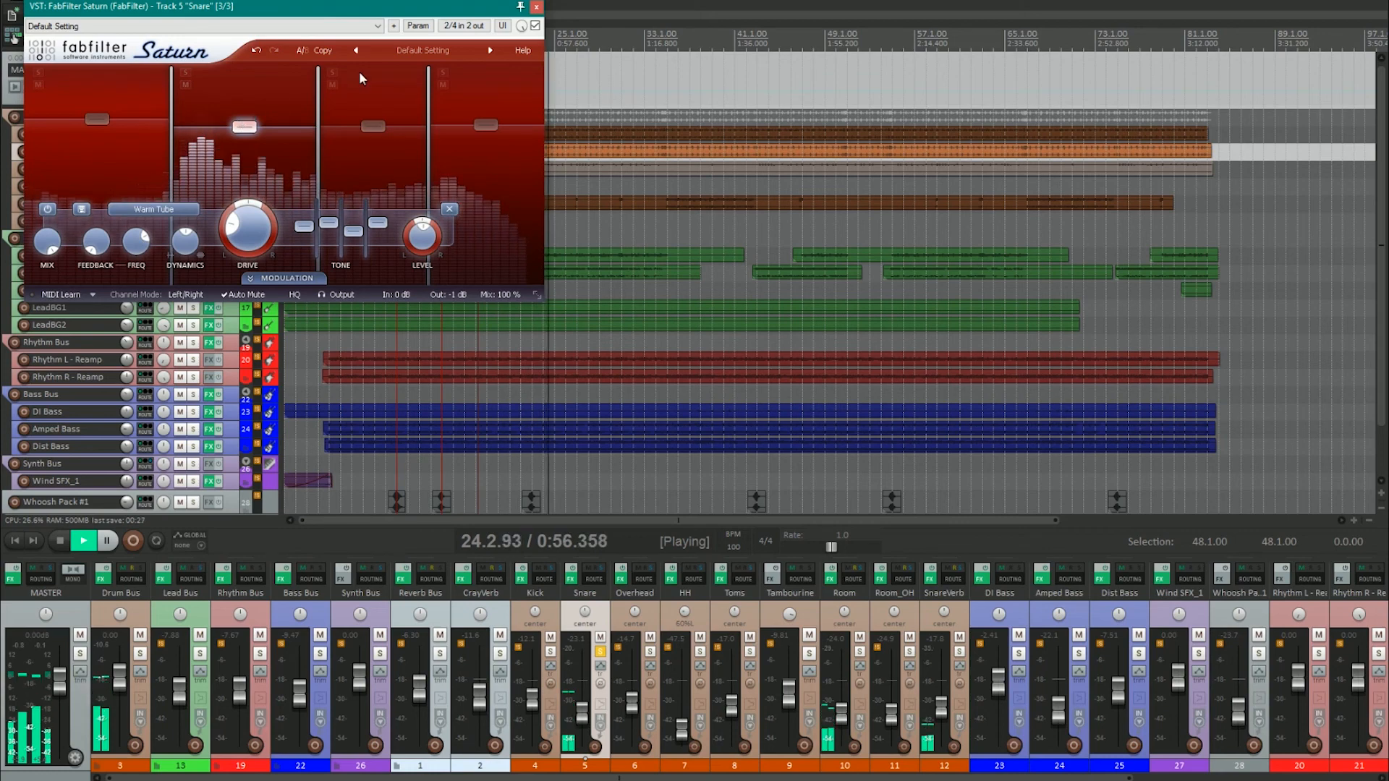
pyautogui.moveTo(357, 233); pyautogui.dragTo(357, 229)
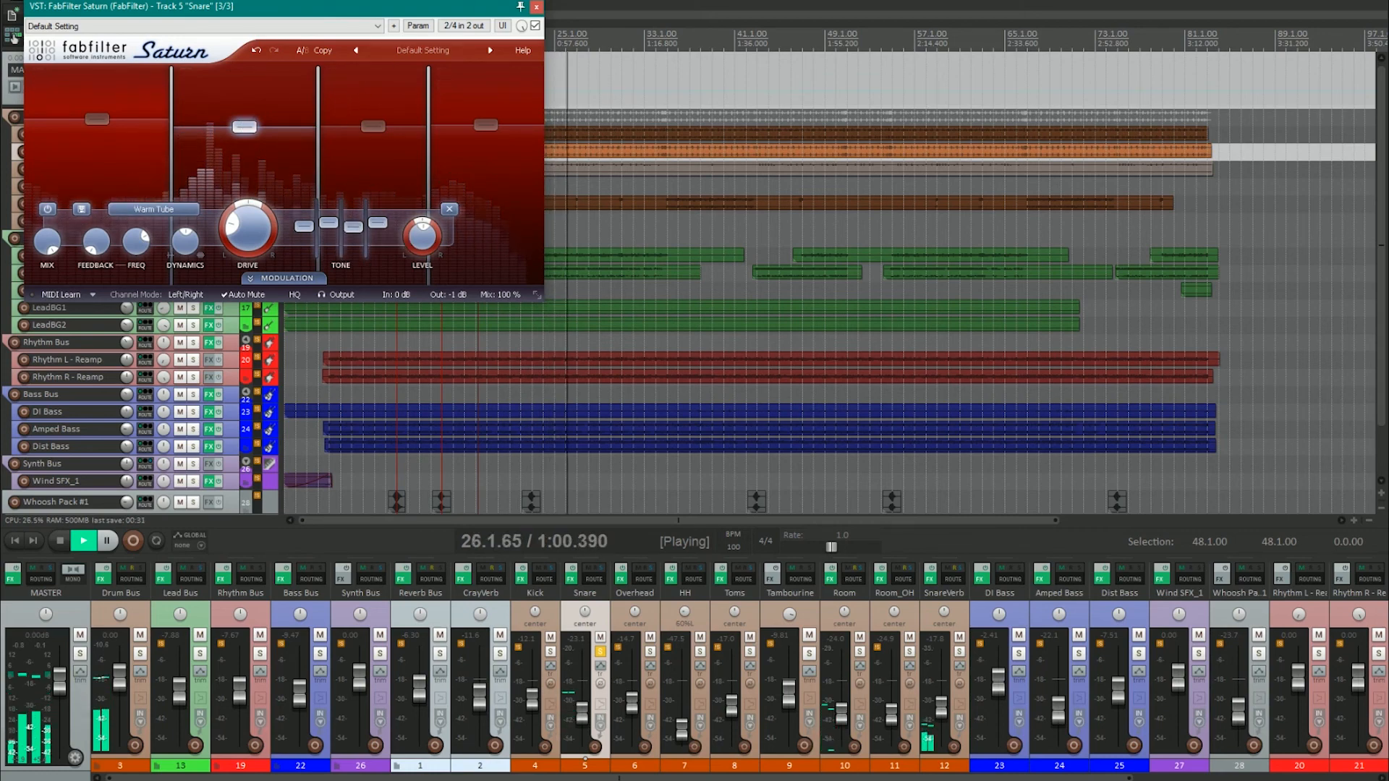
pyautogui.click(537, 7)
pyautogui.press('space')
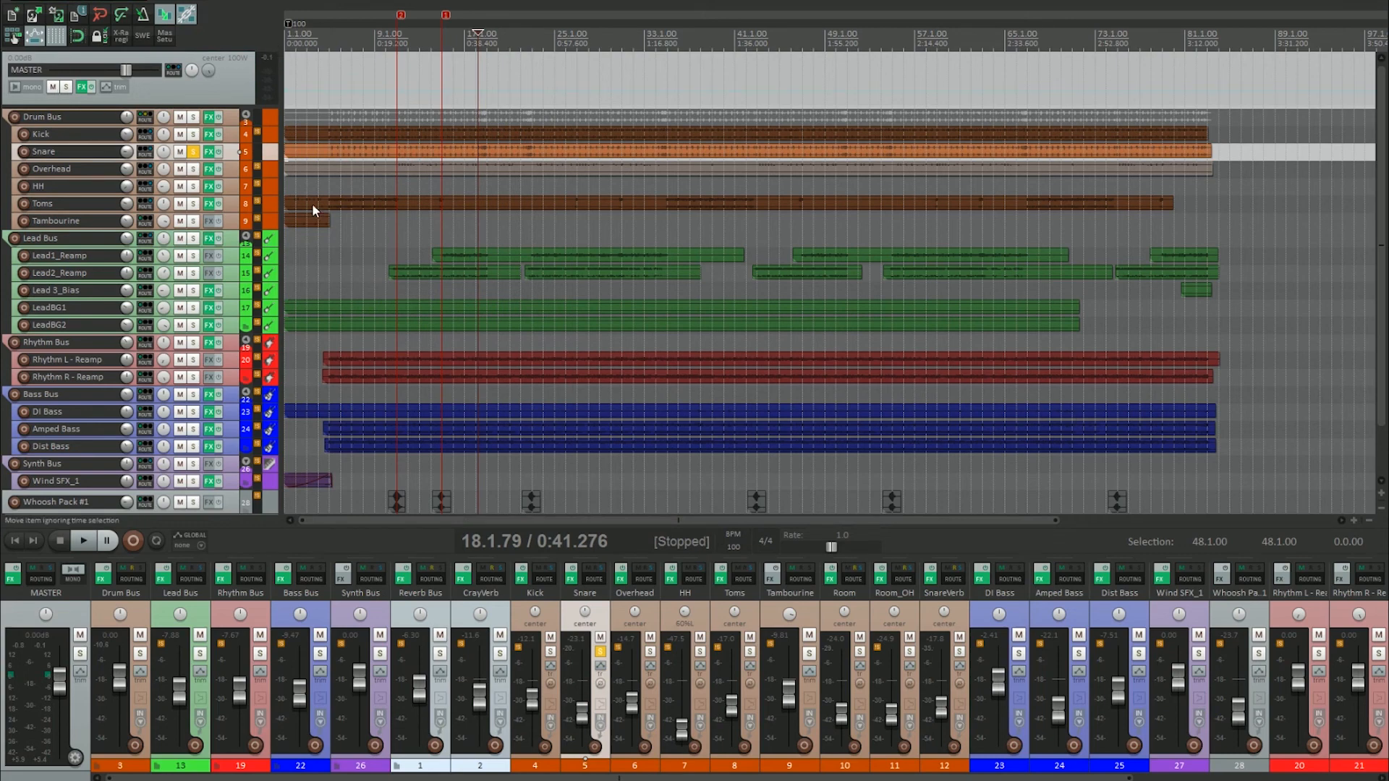
# Enlarge the Snare track and examine the waveform of a single snare hit near bar 18
pyautogui.moveTo(234, 159); pyautogui.dragTo(234, 449)
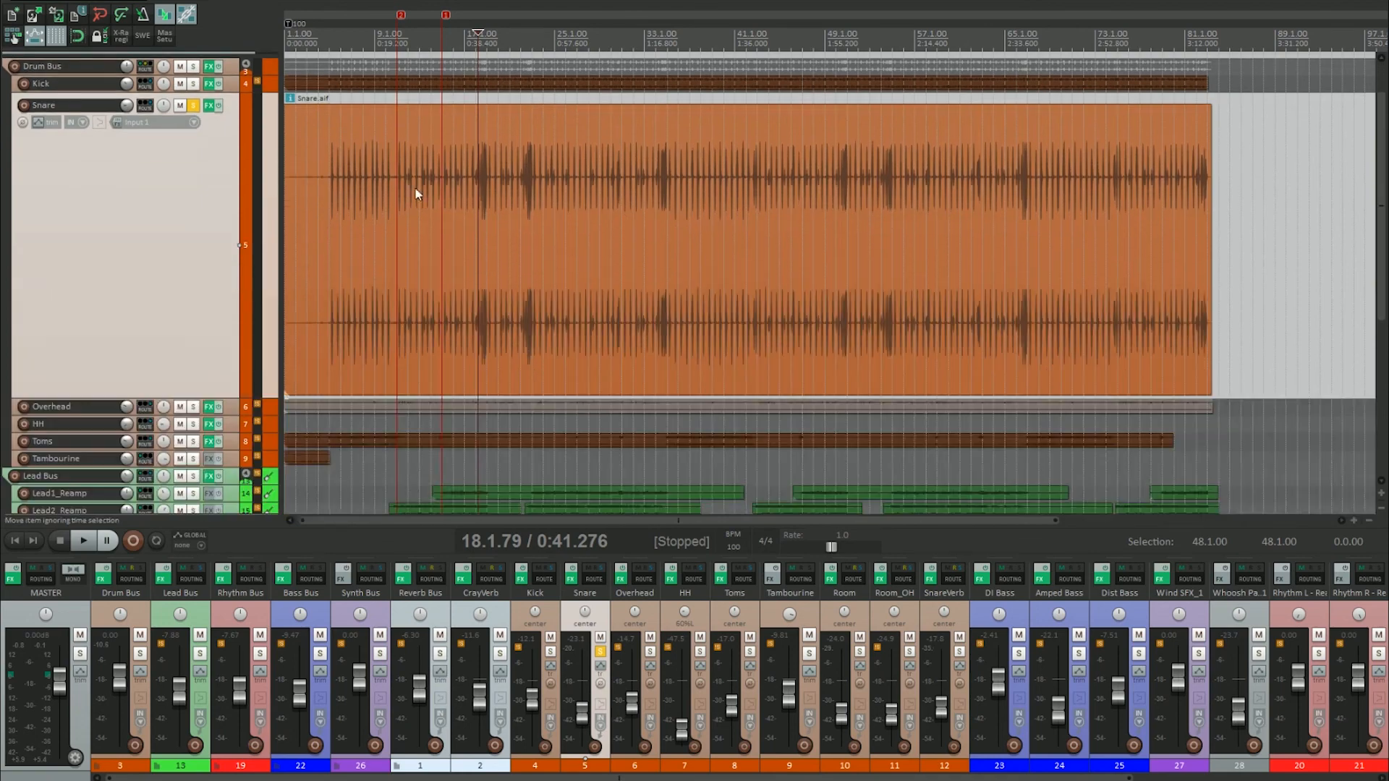
pyautogui.scroll(15, 419, 188)
pyautogui.scroll(10, 941, 212)
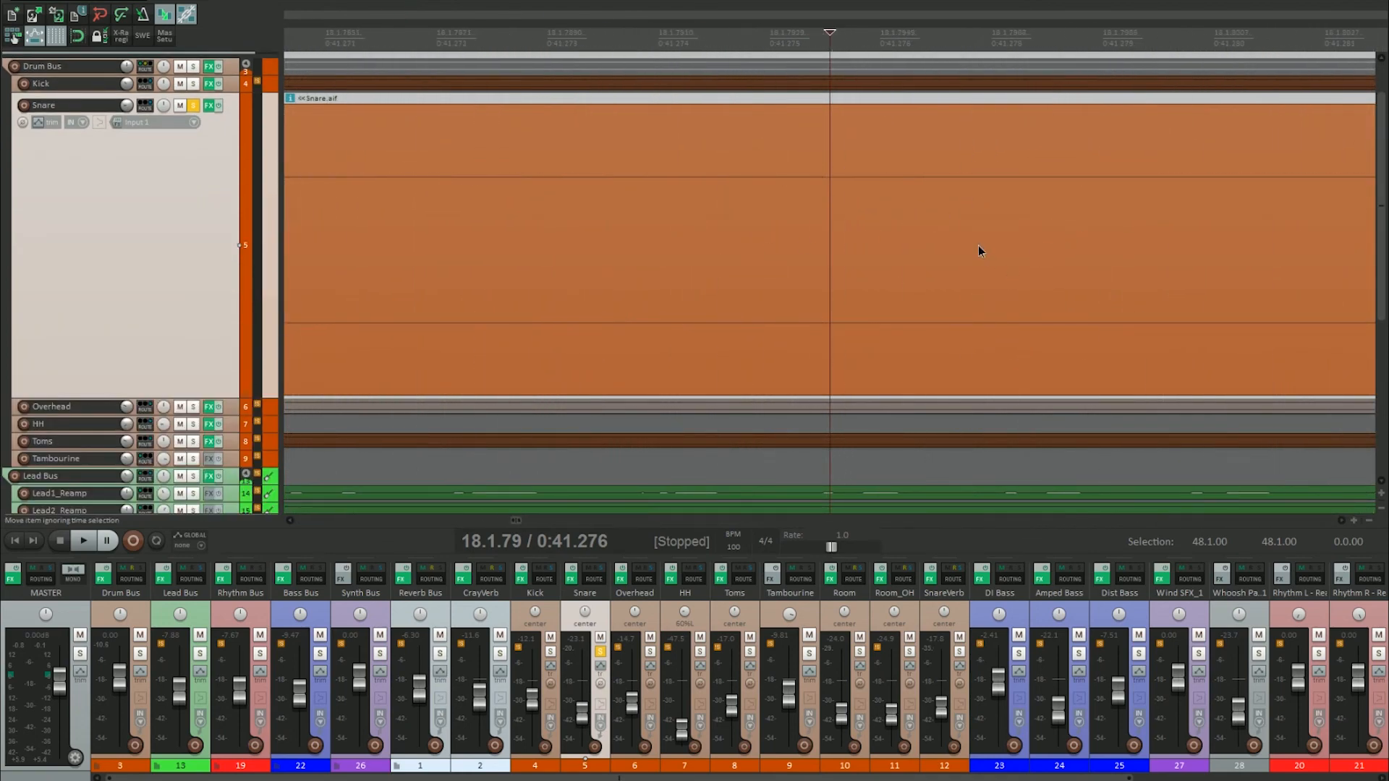
pyautogui.scroll(1, 897, 289)
pyautogui.scroll(-10, 680, 296)
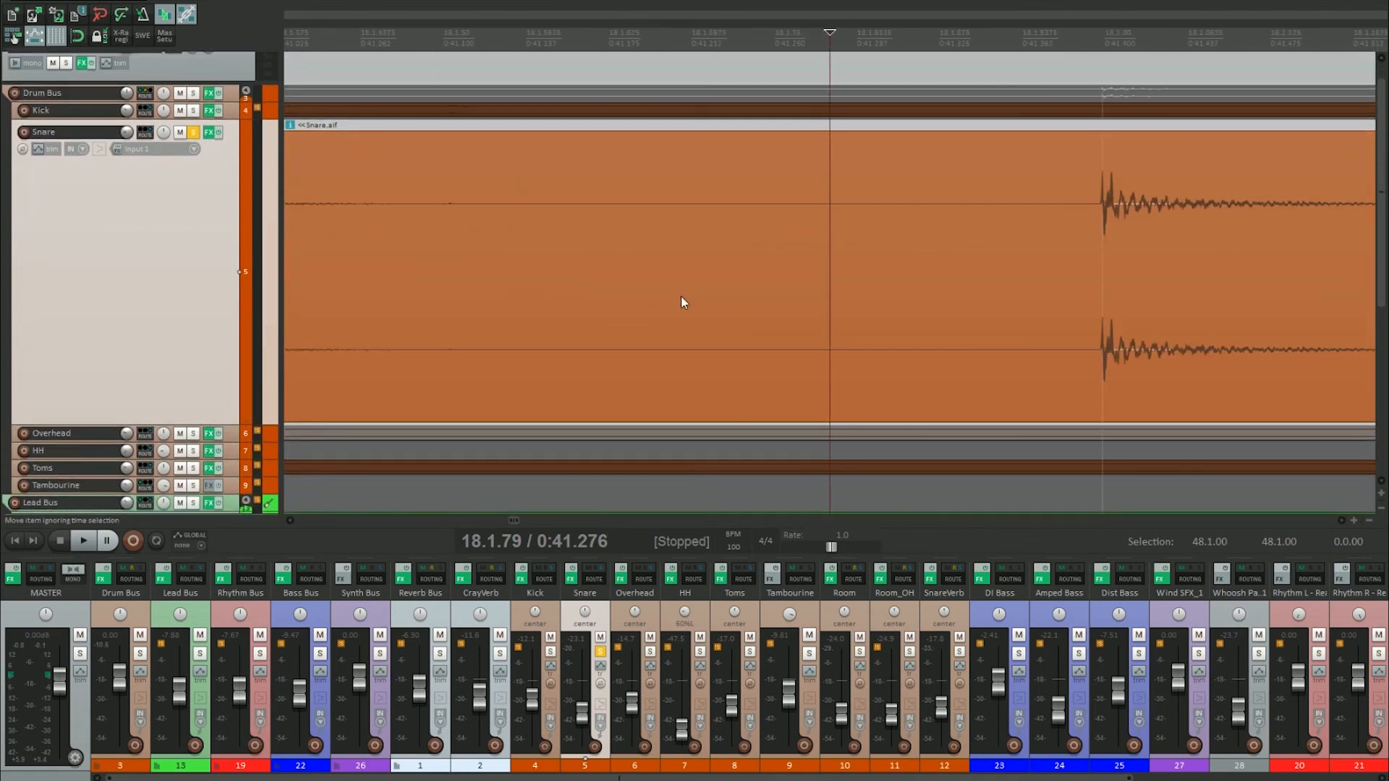
pyautogui.click(955, 267)
pyautogui.scroll(10, 990, 253)
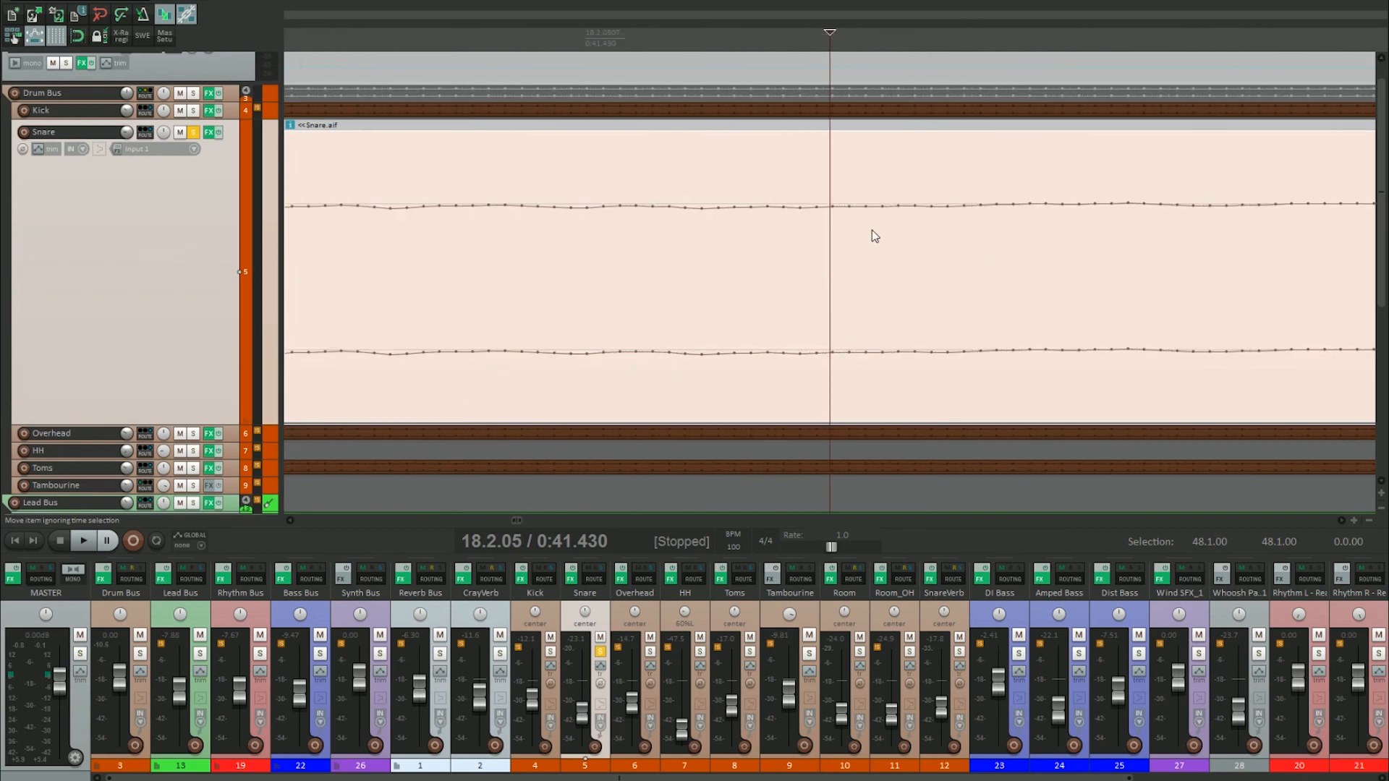
pyautogui.scroll(-5, 823, 215)
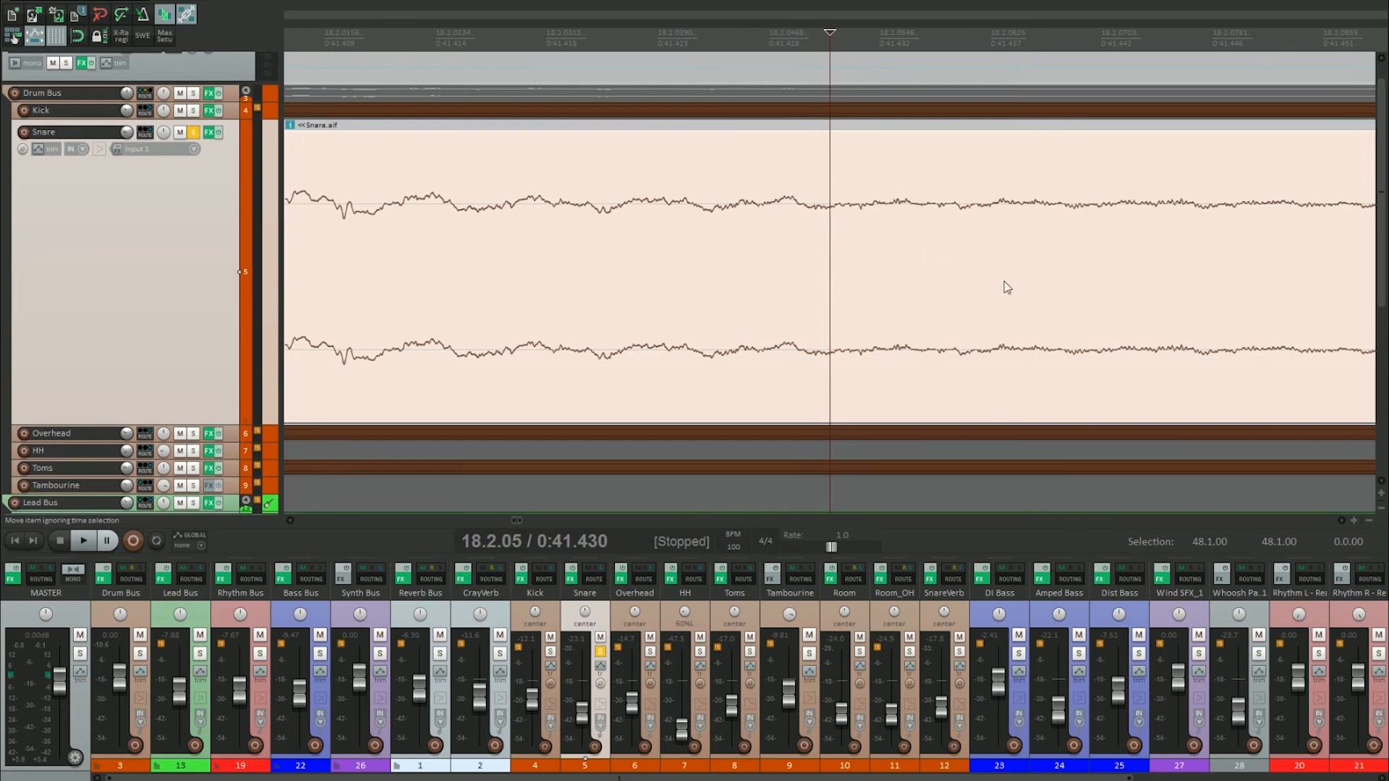
pyautogui.scroll(-8, 817, 215)
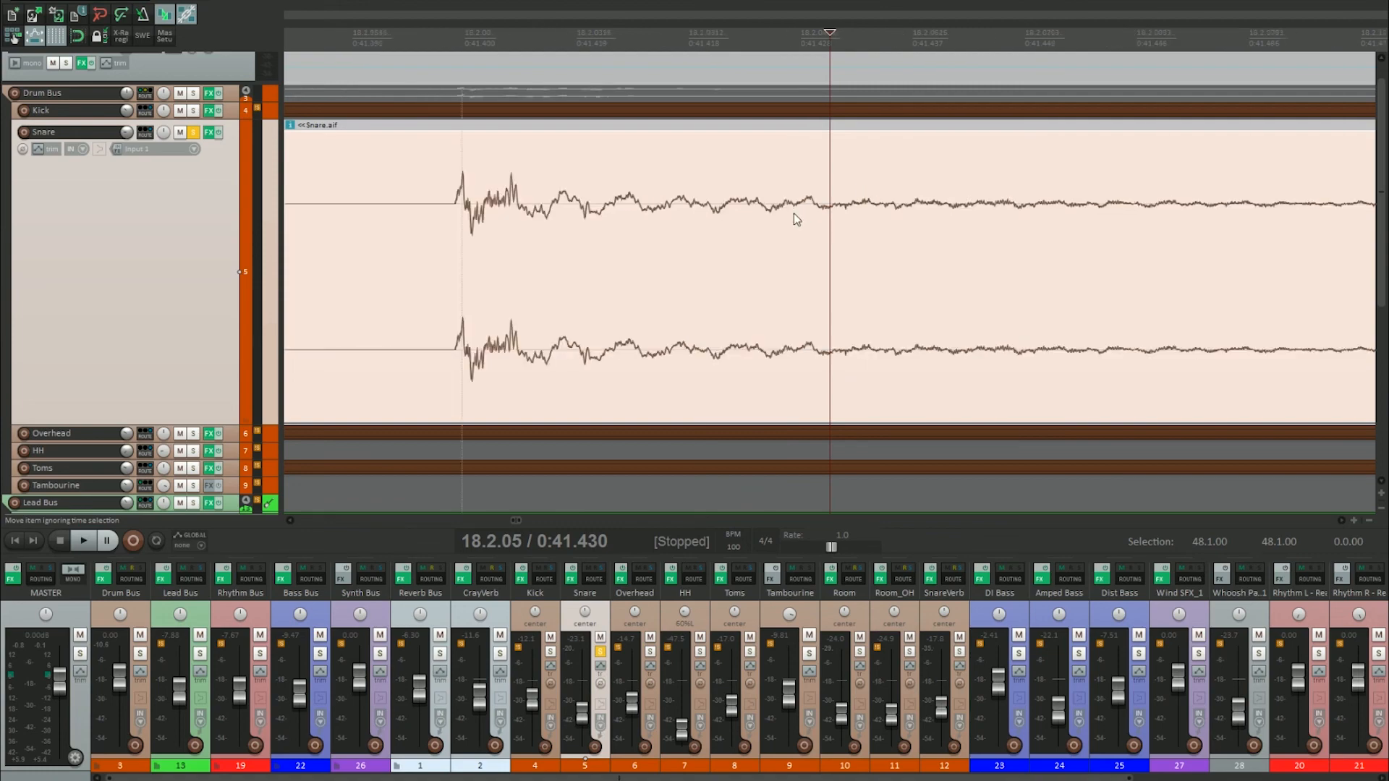
pyautogui.scroll(-15, 809, 219)
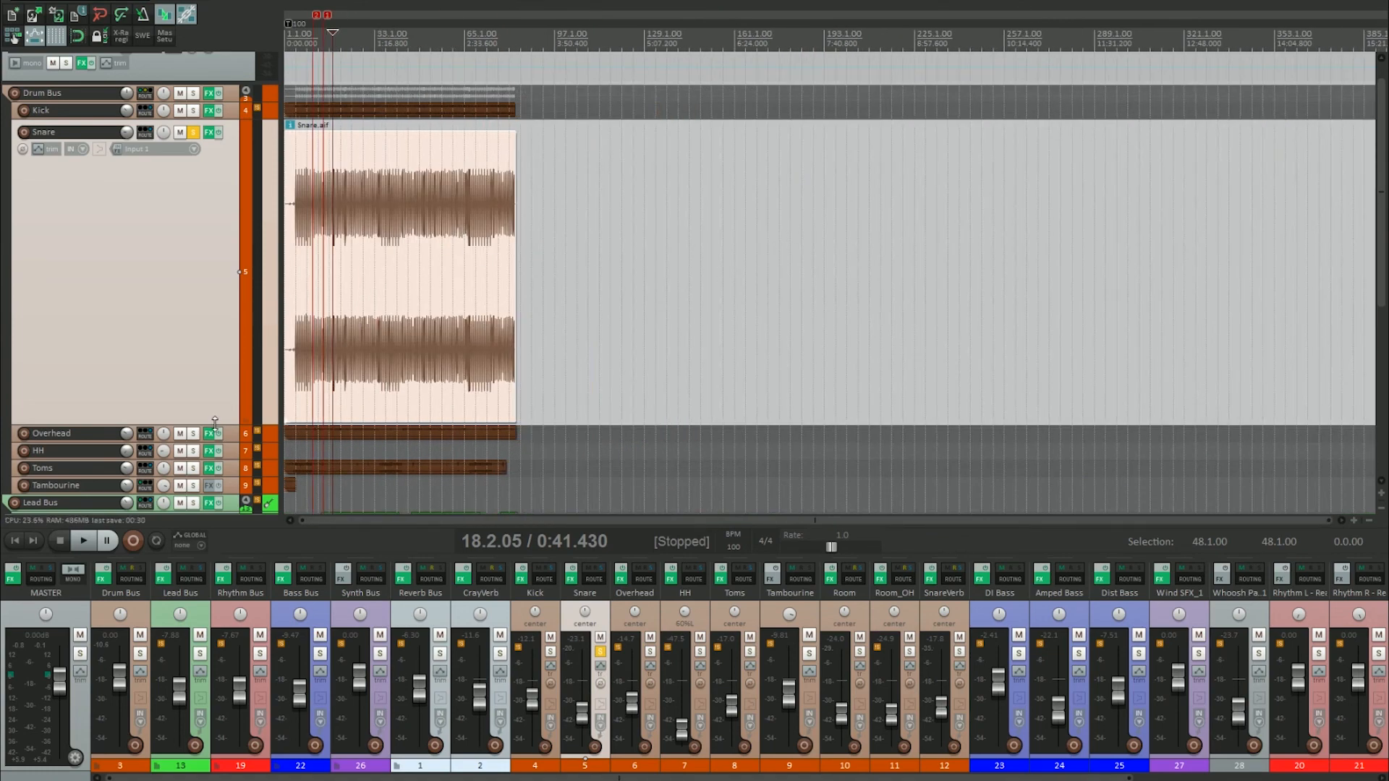
# Return the Snare track to its compact height, clear its solo and play the full mix from bar 18
pyautogui.moveTo(215, 422); pyautogui.dragTo(211, 97)
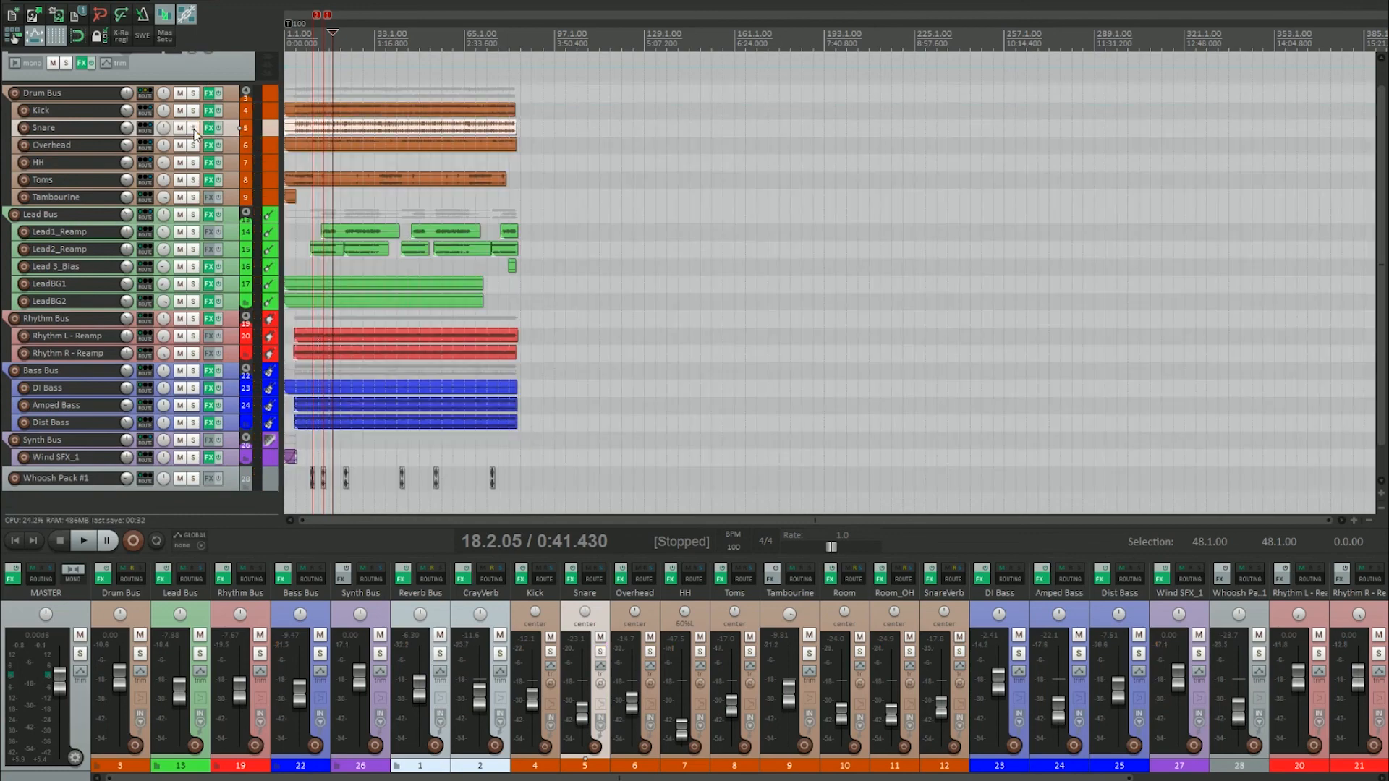
pyautogui.scroll(15, 420, 130)
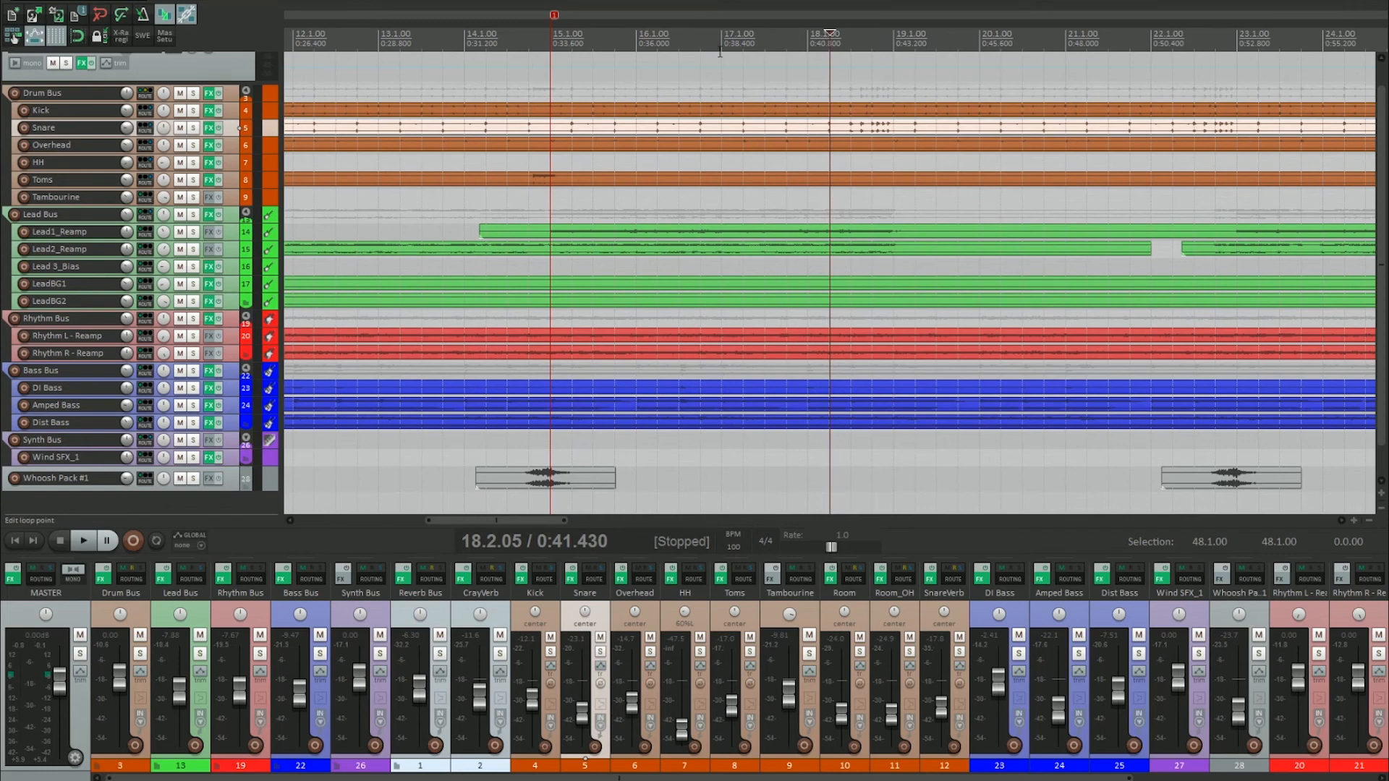
pyautogui.scroll(-8, 705, 61)
pyautogui.press('space')
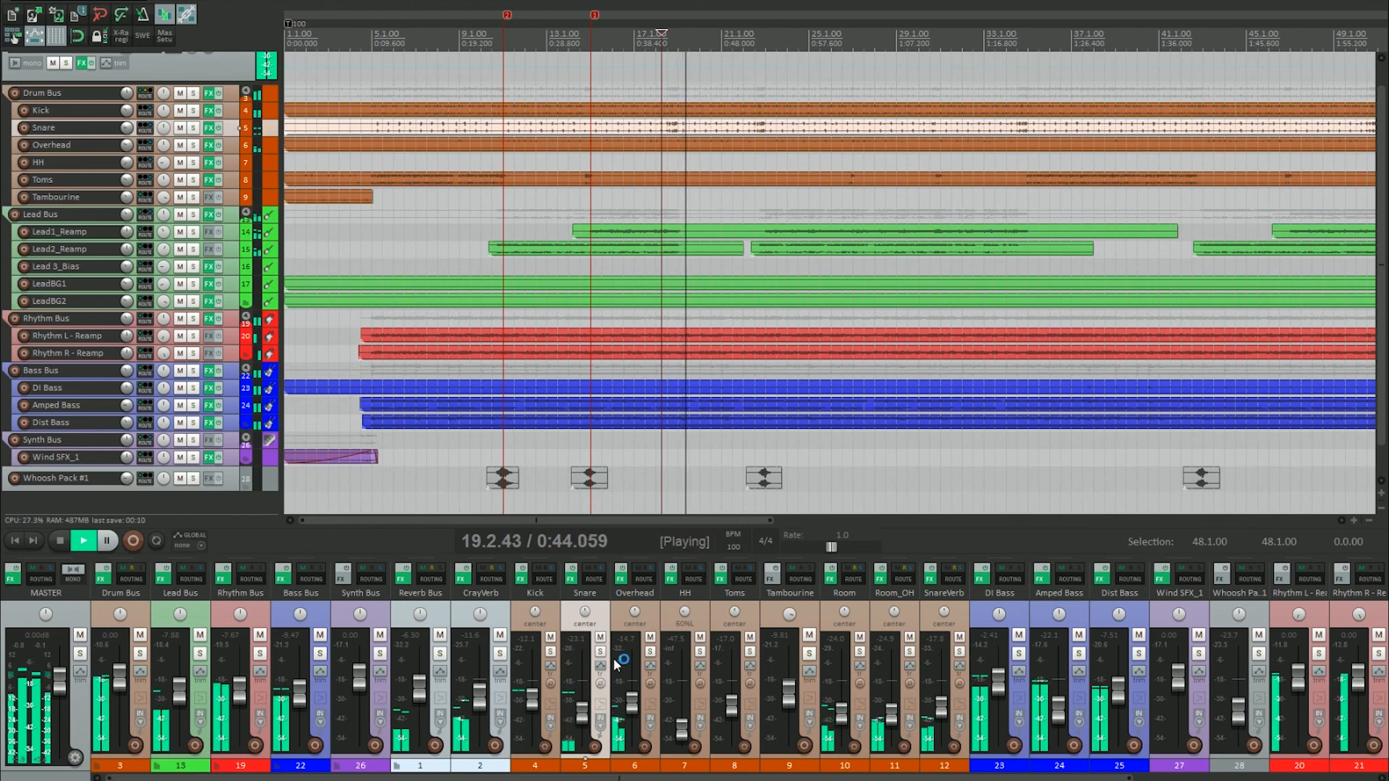
pyautogui.press('space')
# Solo and enlarge the Overhead track, play it briefly and open its FabFilter Pro-Q
pyautogui.click(650, 652)
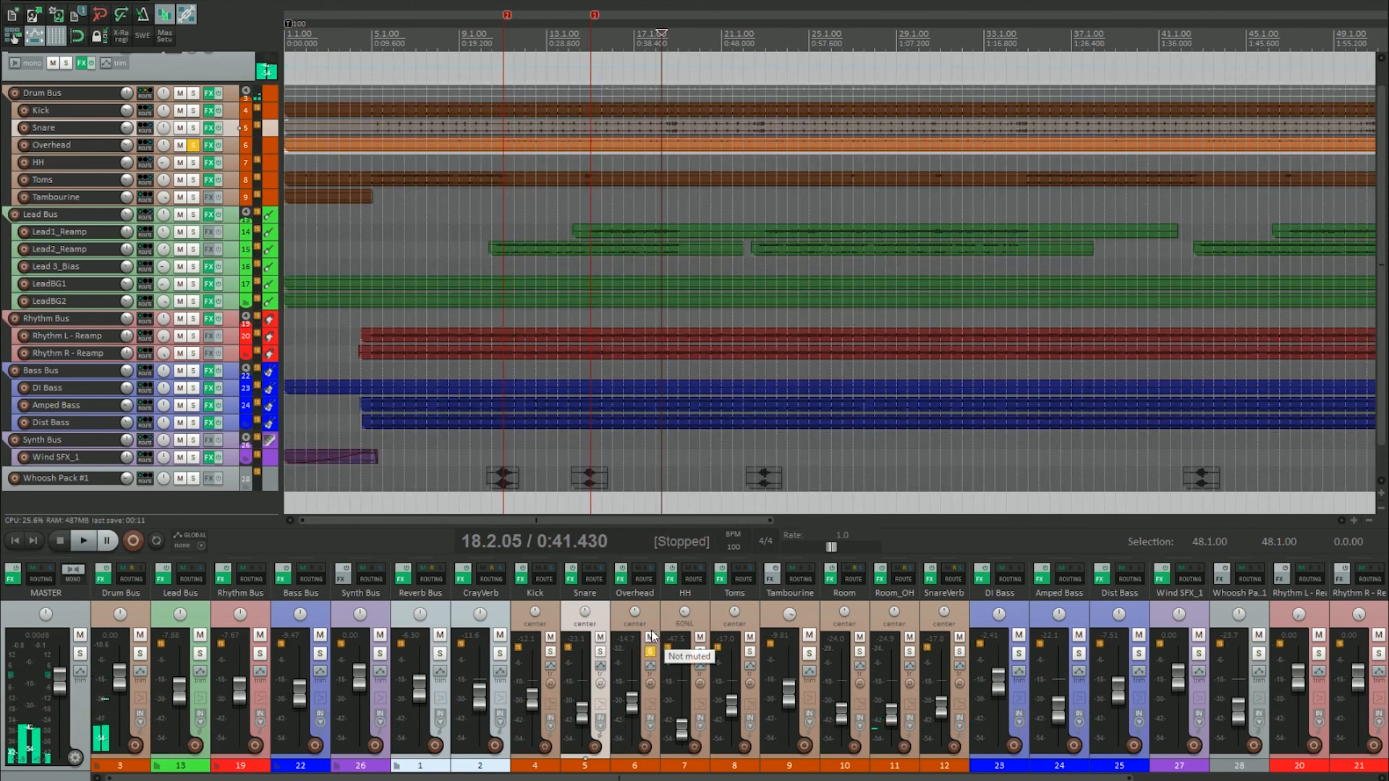
pyautogui.moveTo(232, 153); pyautogui.dragTo(232, 311)
pyautogui.press('space')
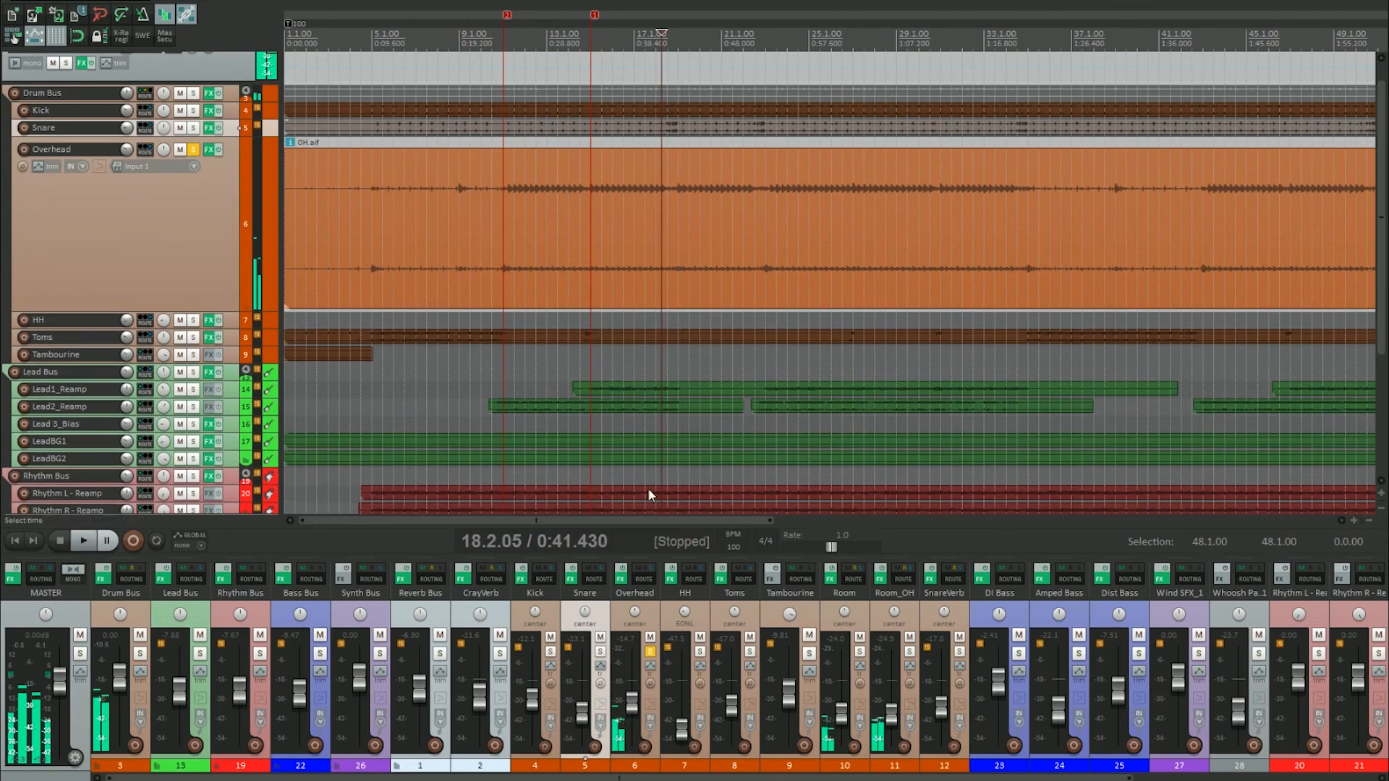
pyautogui.rightClick(621, 584)
pyautogui.click(659, 634)
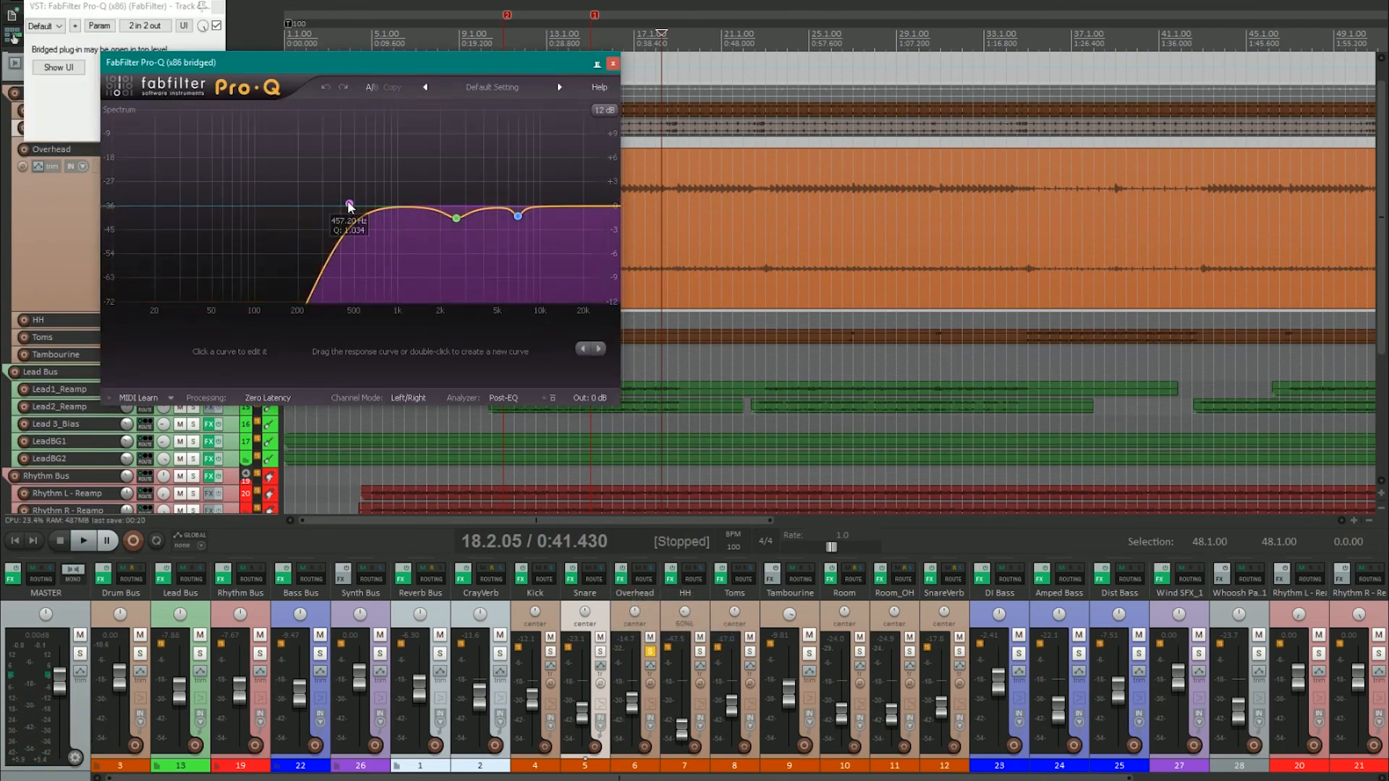
# Lower the low cut frequency in the Overhead's FabFilter Pro-Q slightly by ear while the soloed track plays from bar 19
pyautogui.moveTo(349, 206); pyautogui.dragTo(340, 206)
pyautogui.click(691, 69)
pyautogui.press('space')
pyautogui.click(341, 204)
pyautogui.moveTo(340, 204); pyautogui.dragTo(340, 198)
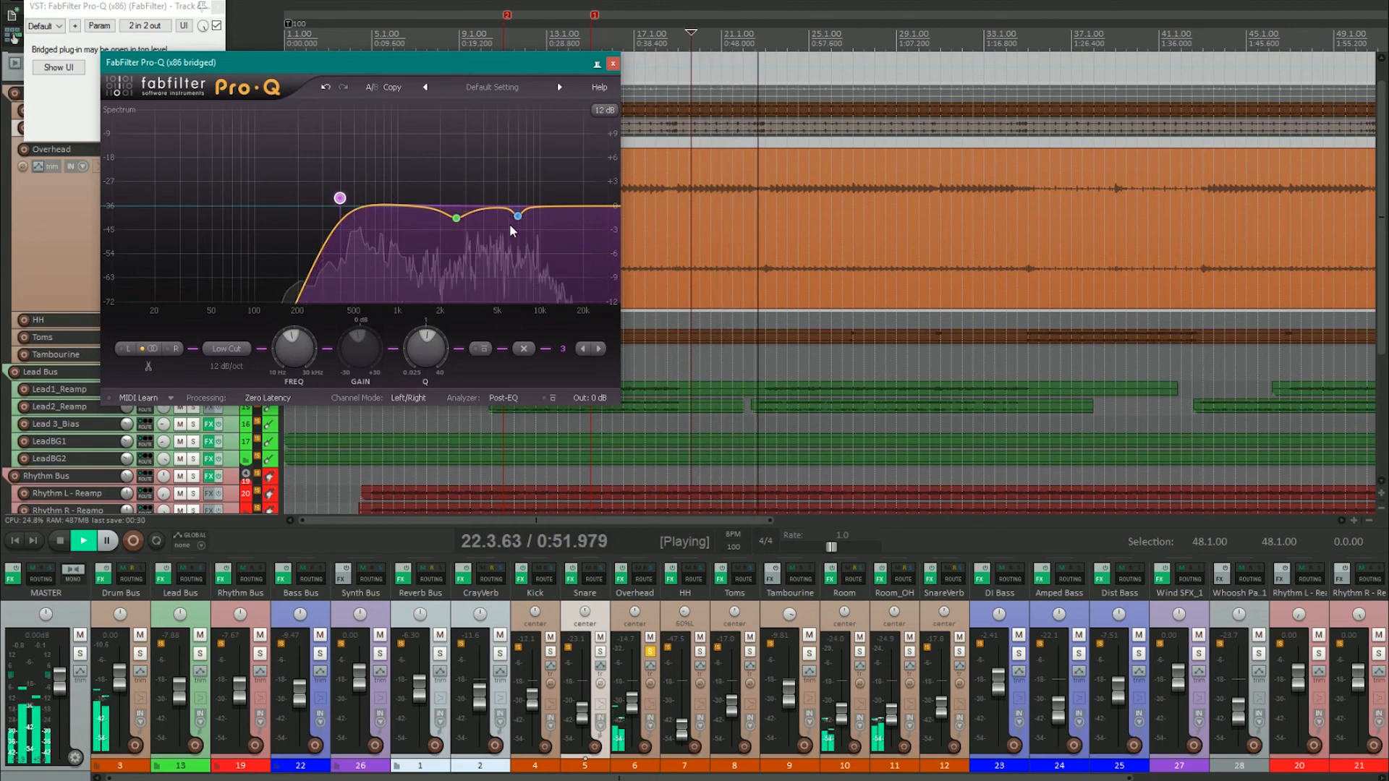
# Close the Overhead's EQ, clear its solo, restore the compact track height and play the full mix from bar 19
pyautogui.click(612, 63)
pyautogui.click(650, 653)
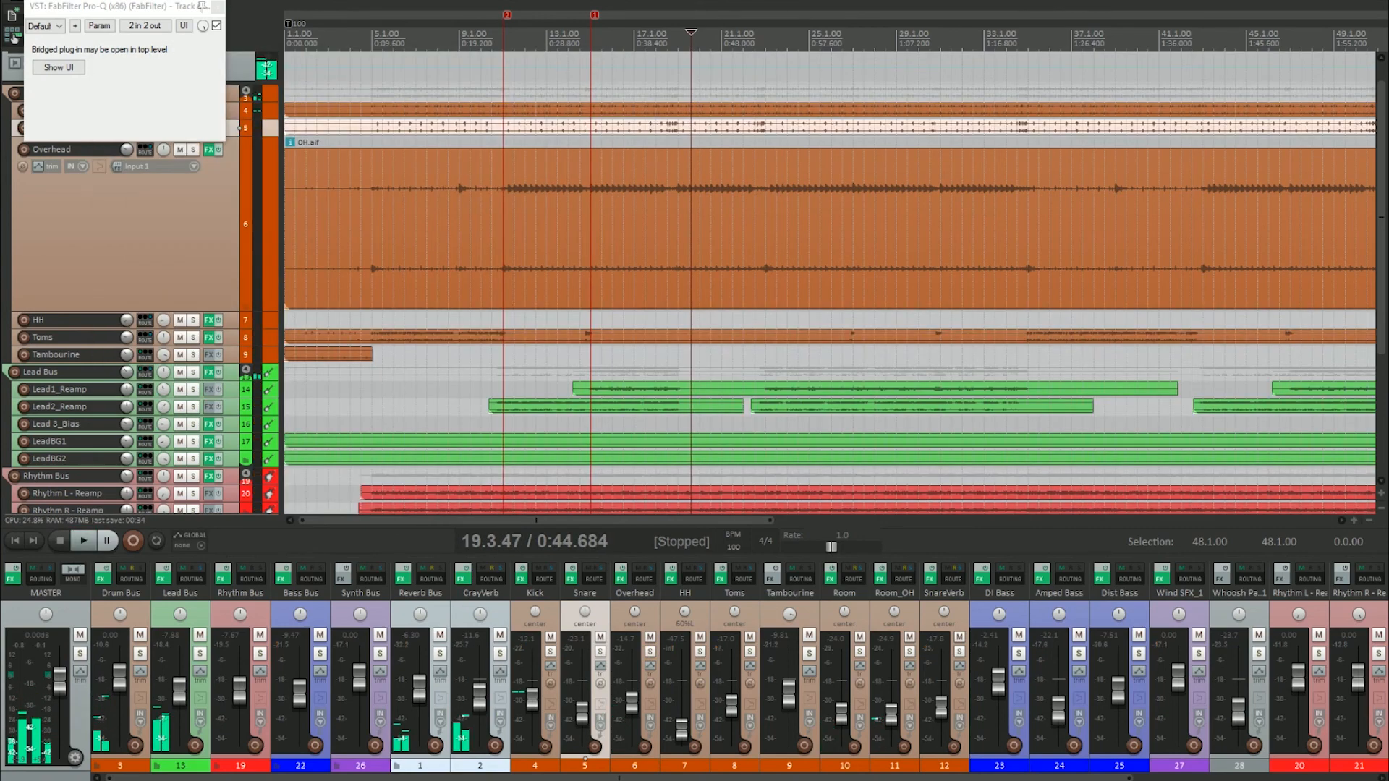
pyautogui.click(217, 8)
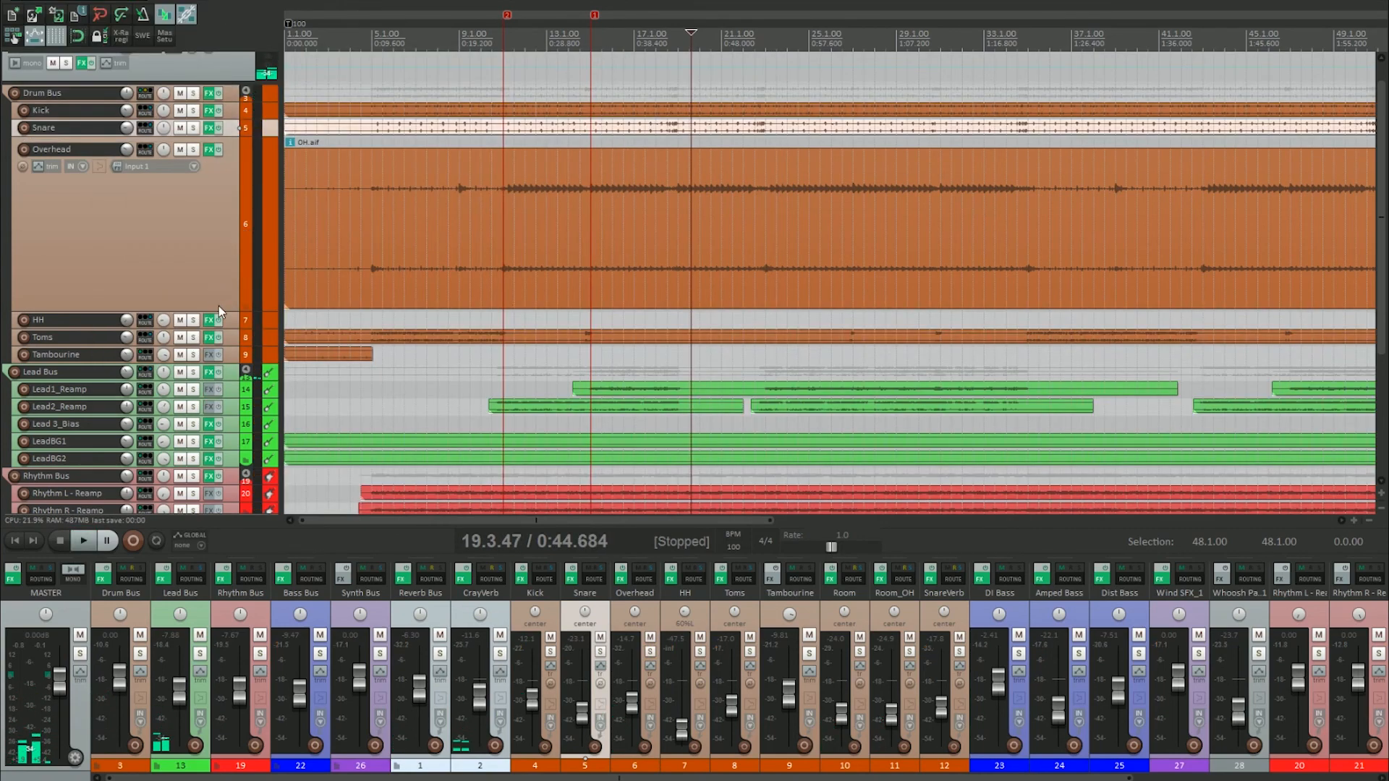
pyautogui.moveTo(219, 312); pyautogui.dragTo(207, 106)
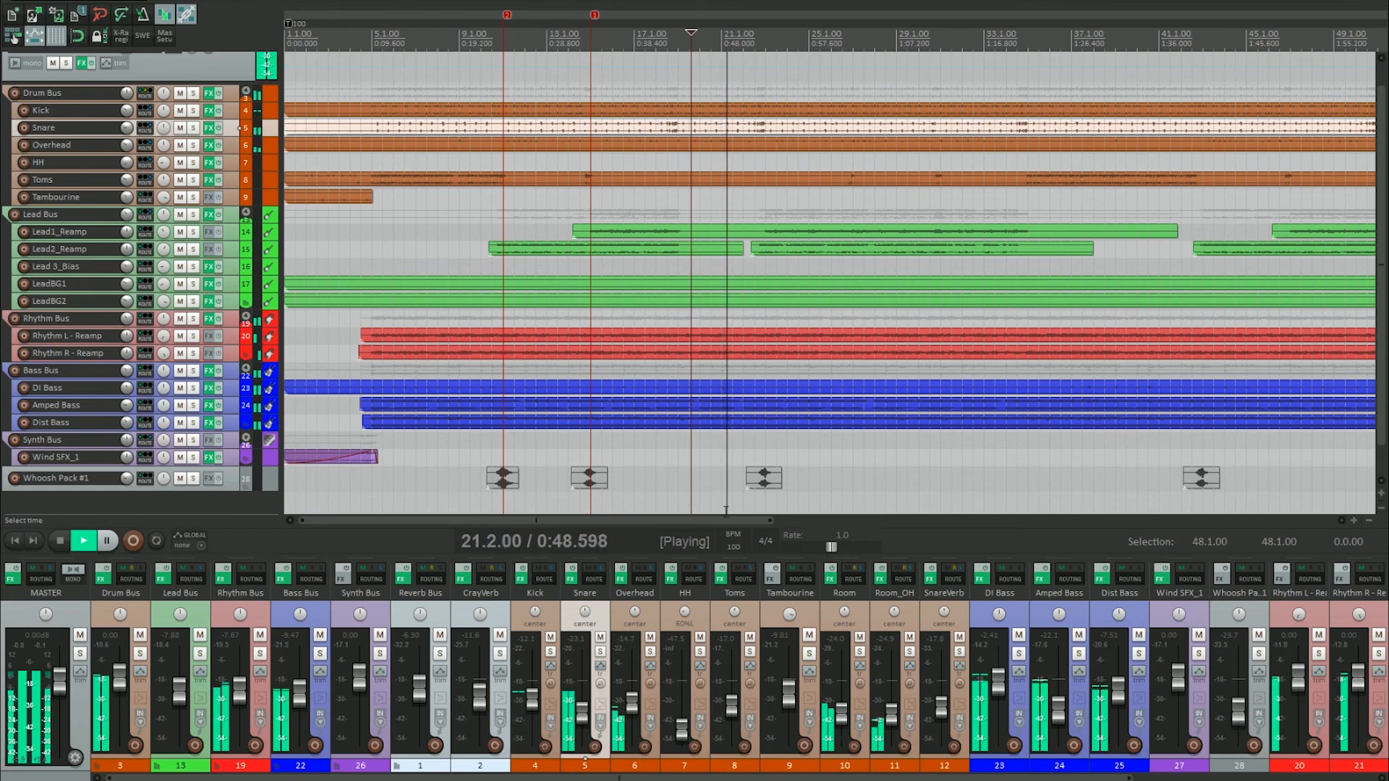
pyautogui.press('space')
# Open the FabFilter Pro-Q on the Toms track and play the toms soloed from about bar 34
pyautogui.click(721, 579)
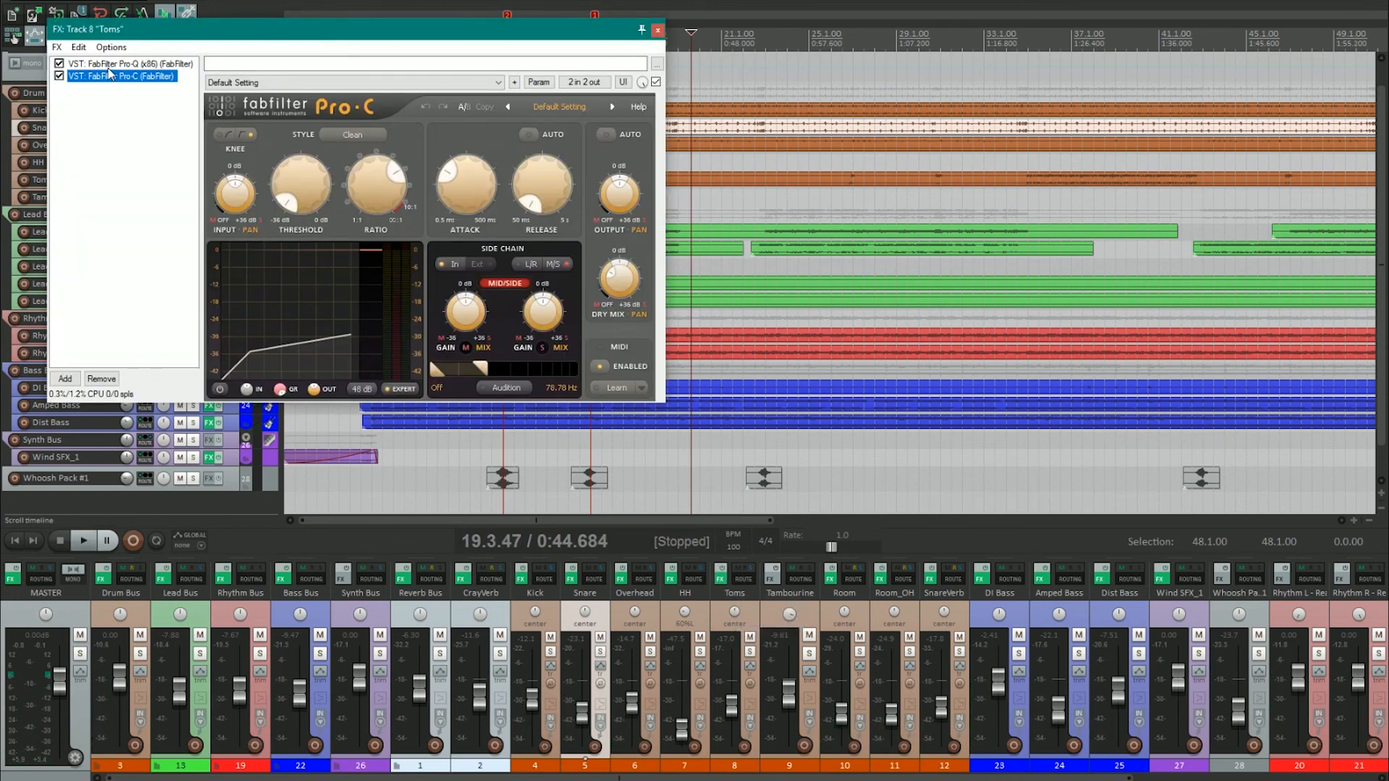
pyautogui.click(659, 31)
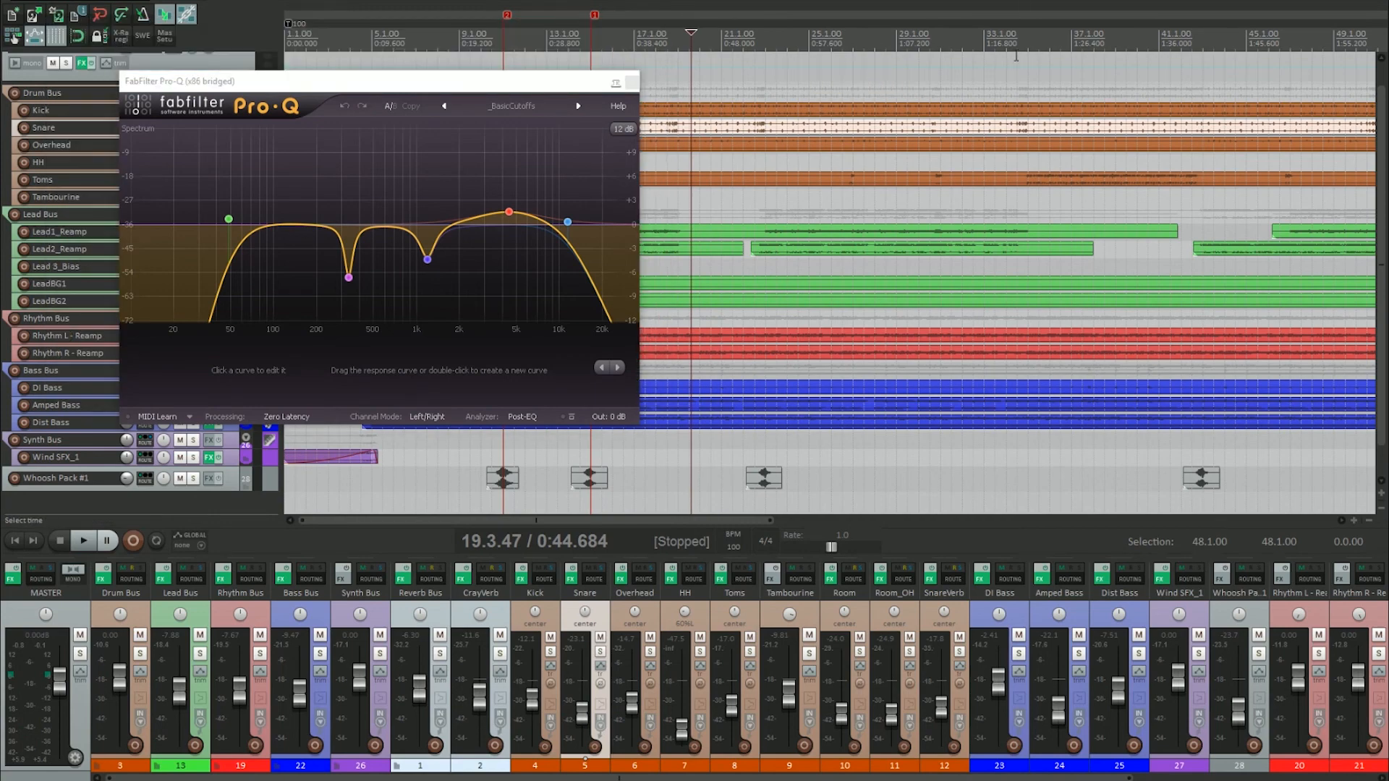
pyautogui.press('space')
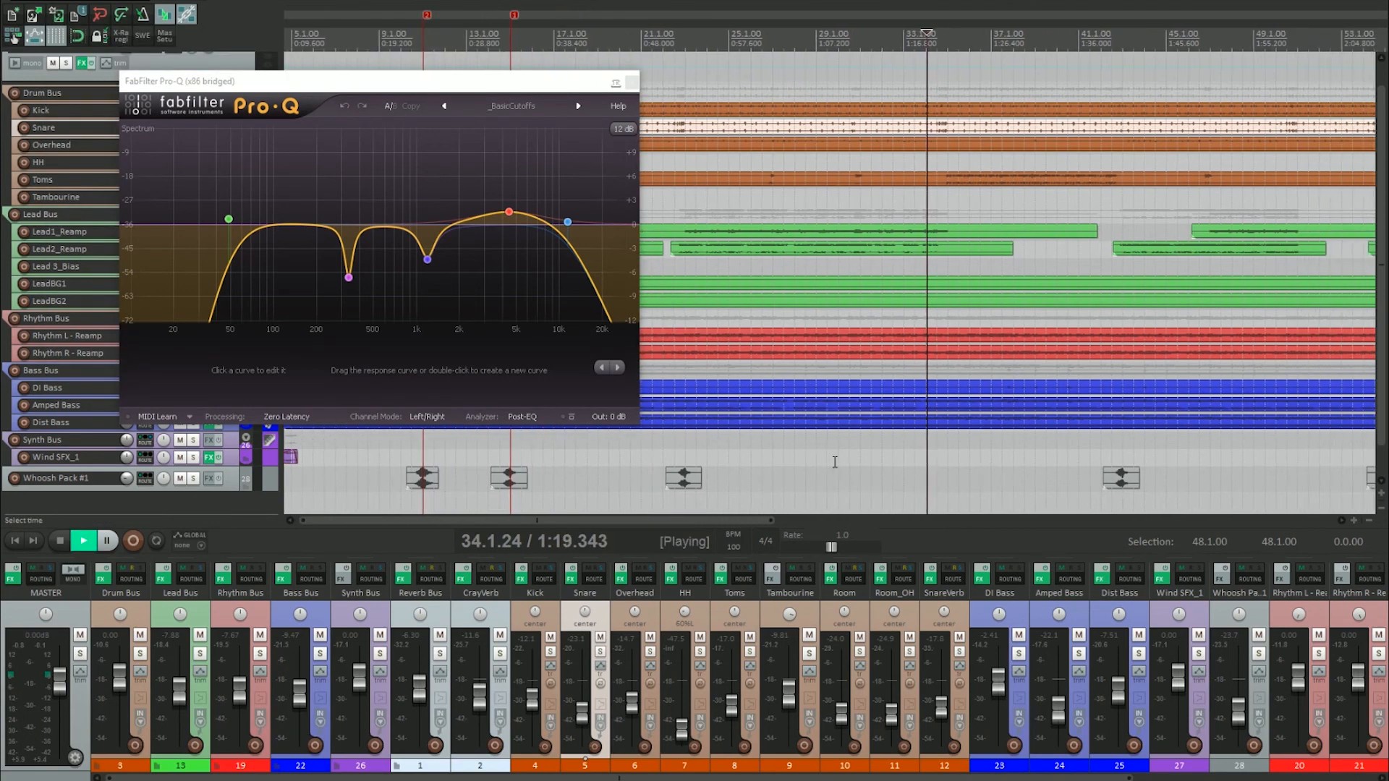
pyautogui.click(751, 653)
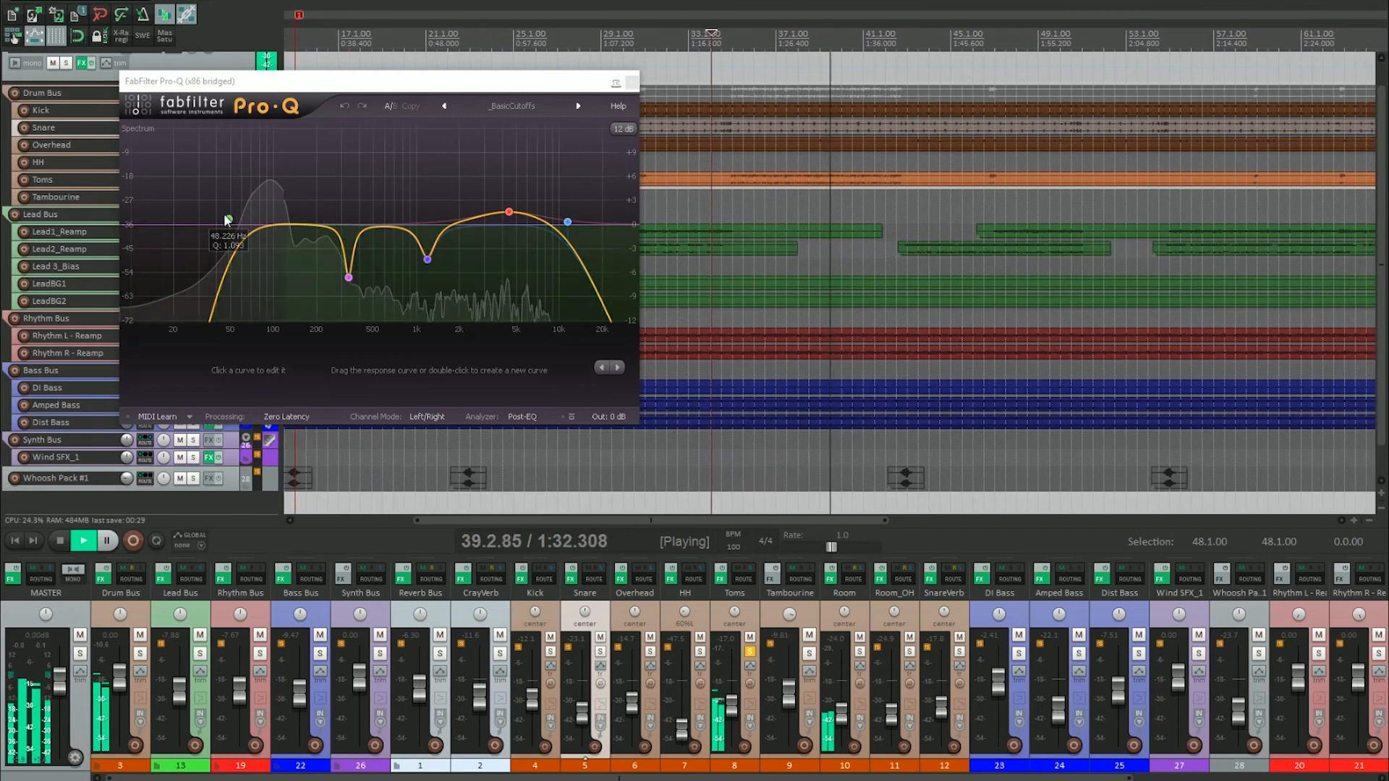
# Raise the low cut frequency in the Toms' FabFilter Pro-Q slightly and replay the soloed toms from about bar 37
pyautogui.moveTo(227, 219); pyautogui.dragTo(238, 216)
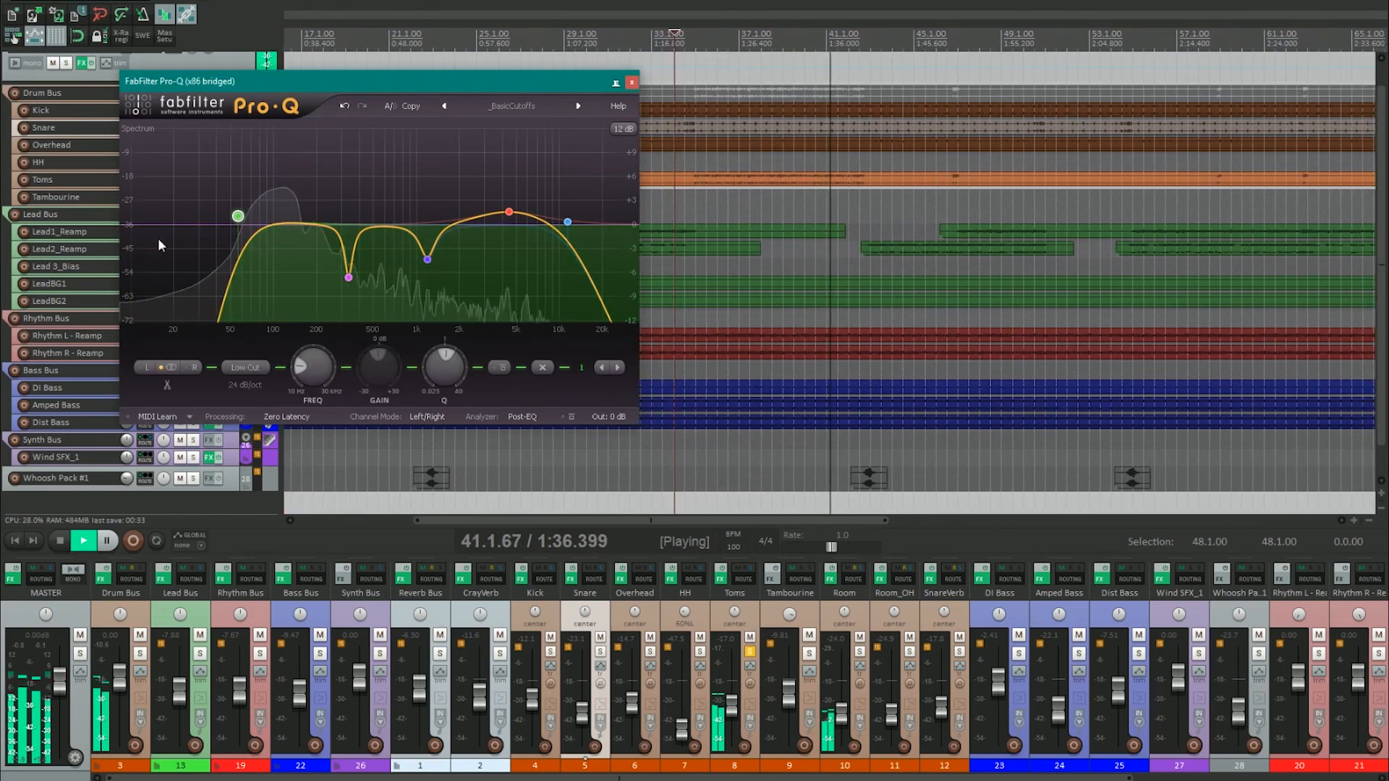
pyautogui.moveTo(348, 280)
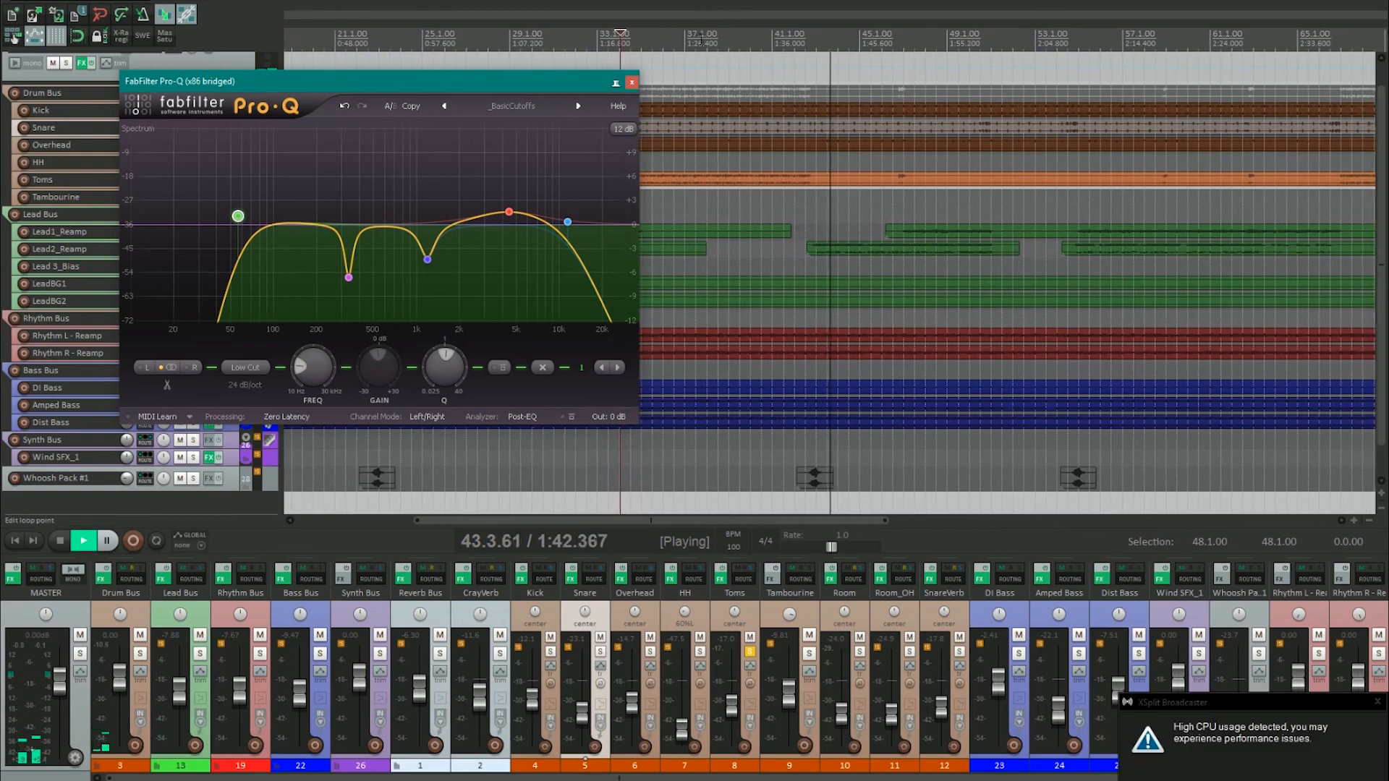
pyautogui.click(694, 37)
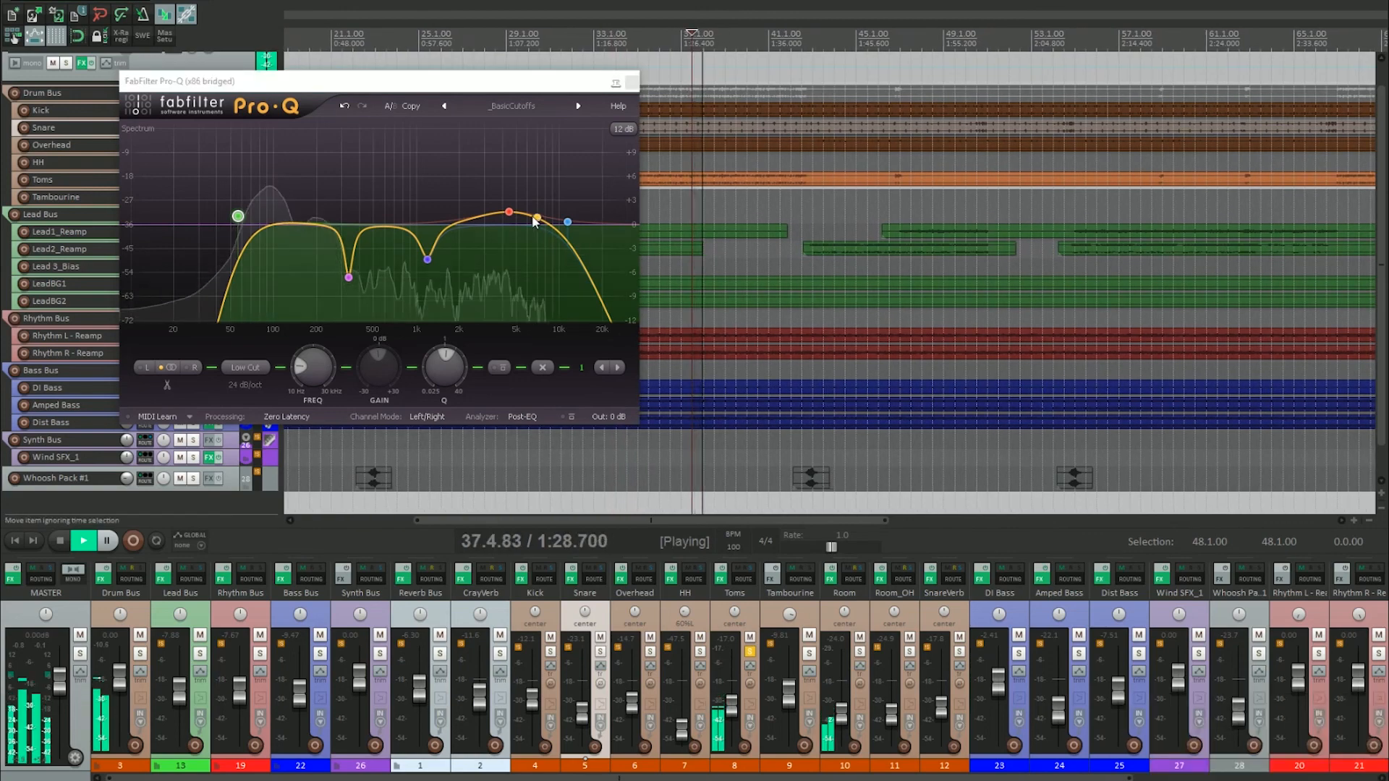
pyautogui.doubleClick(539, 218)
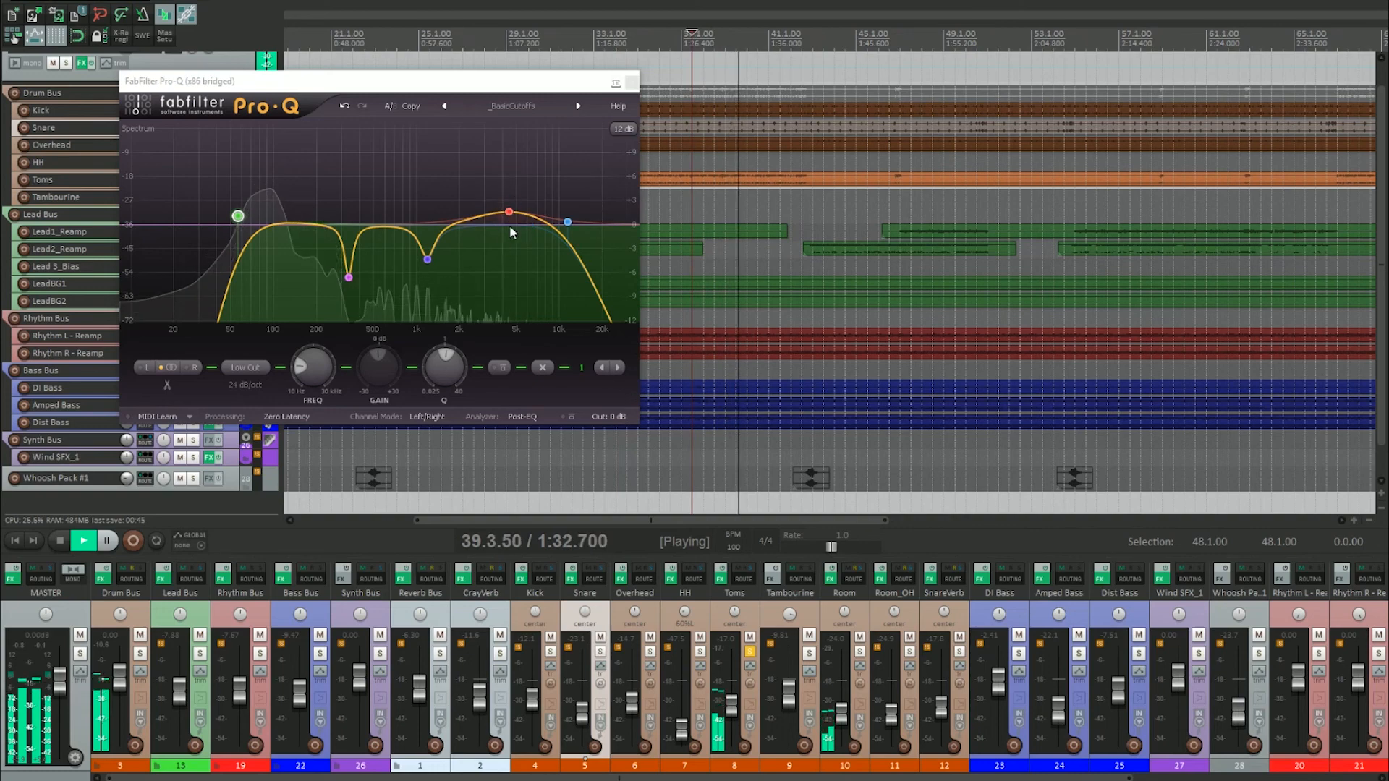
# Clear the solo on the Toms track and close its FabFilter Pro-Q
pyautogui.click(750, 652)
pyautogui.click(631, 82)
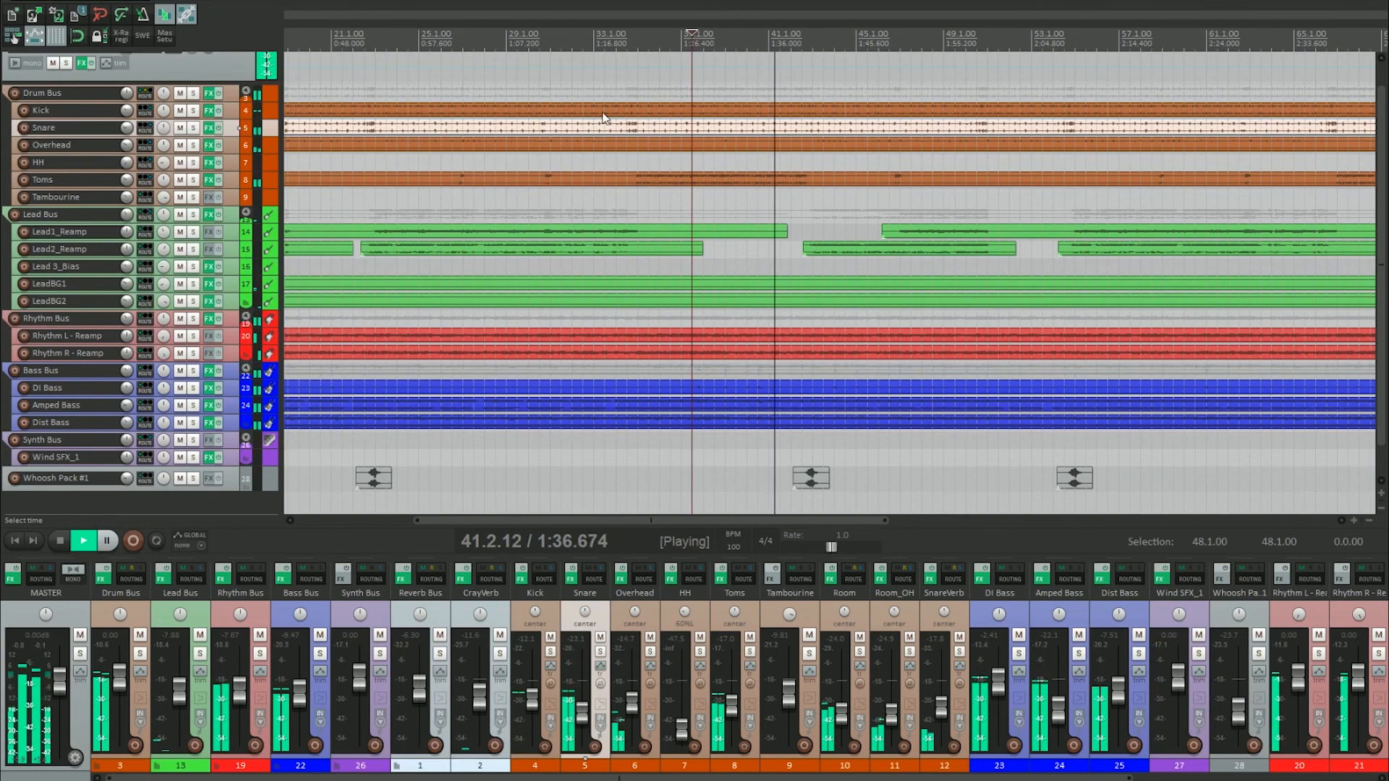
# Solo the SnareVerb track, open its Verbiage reverb, dismiss the evaluation notice and move the plug-in window over the arrangement
pyautogui.click(960, 653)
pyautogui.click(932, 583)
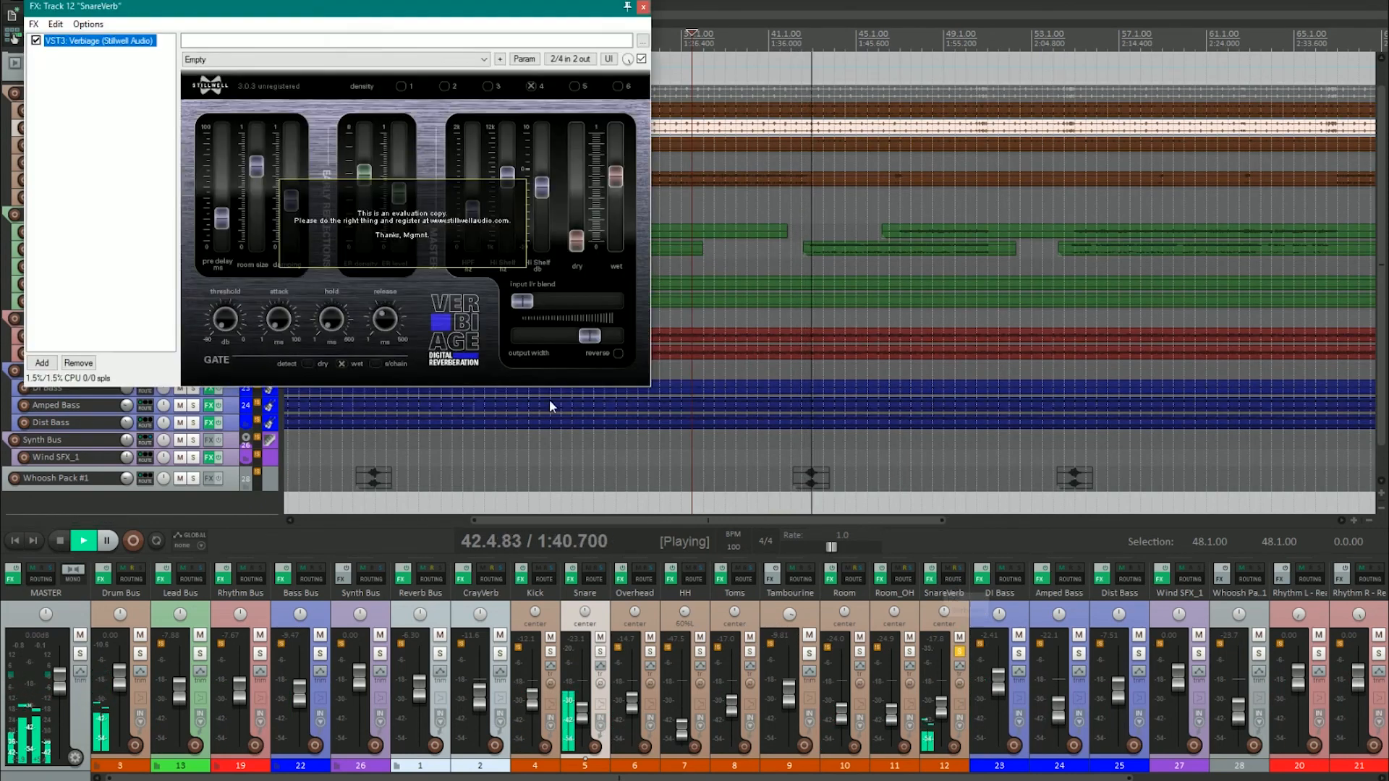
pyautogui.click(468, 265)
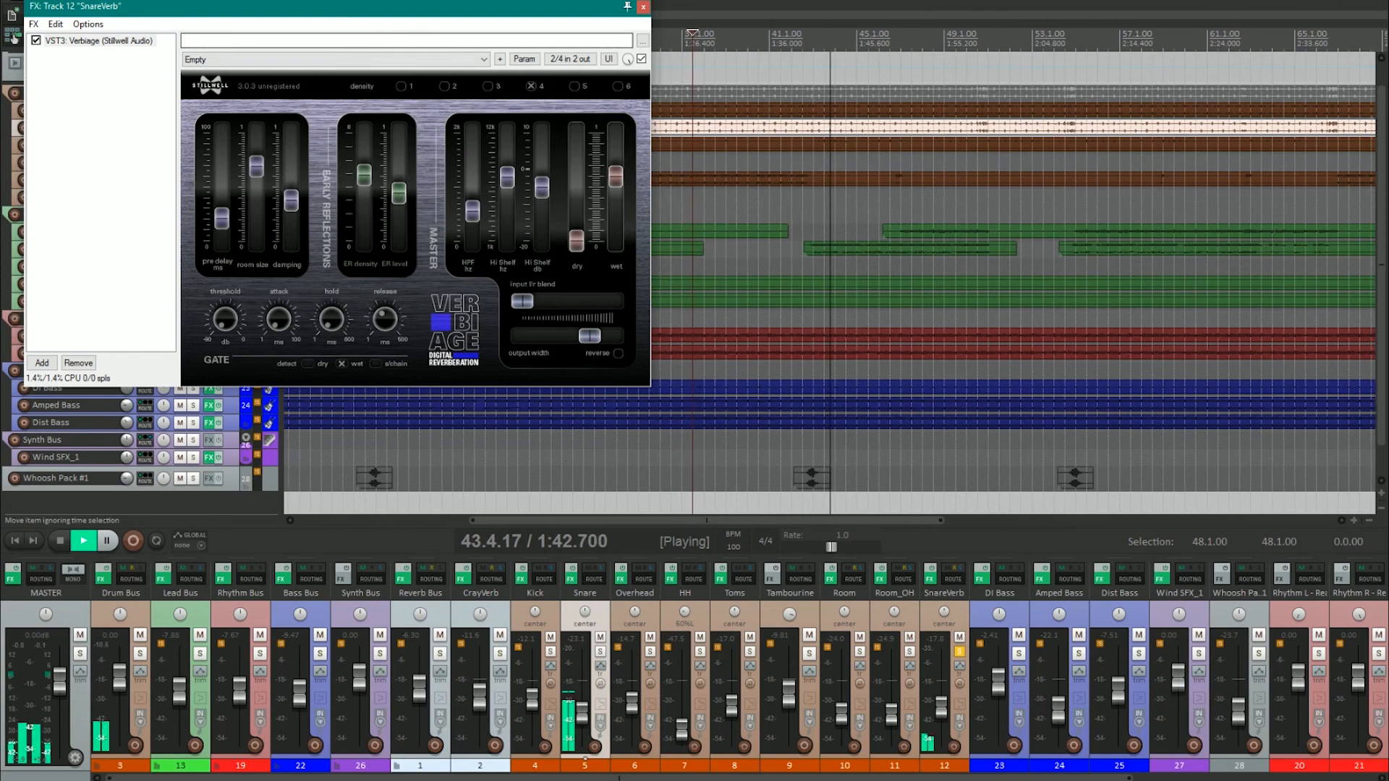
pyautogui.moveTo(337, 10); pyautogui.dragTo(758, 138)
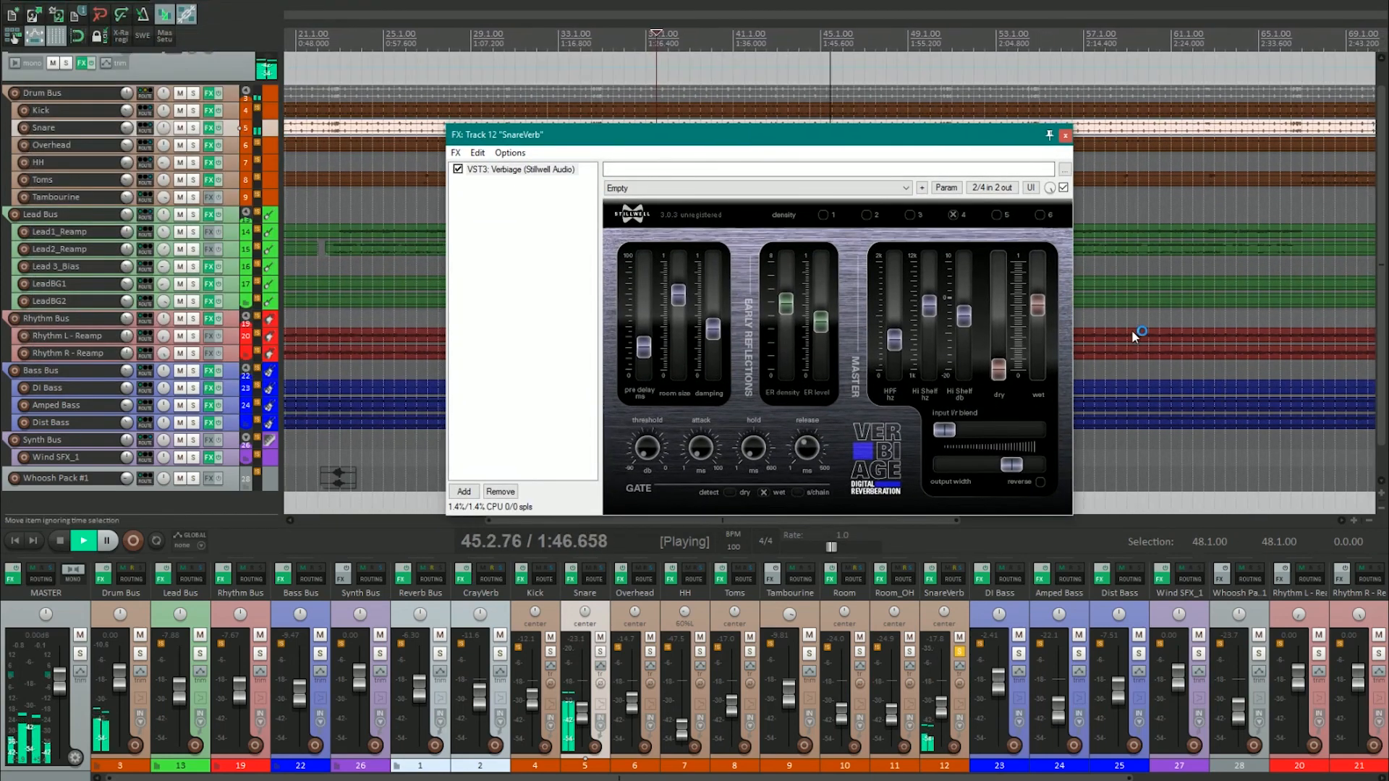
# Raise the wet level slightly and narrow the output width in the SnareVerb's Verbiage reverb by ear
pyautogui.moveTo(1039, 305); pyautogui.dragTo(1040, 298)
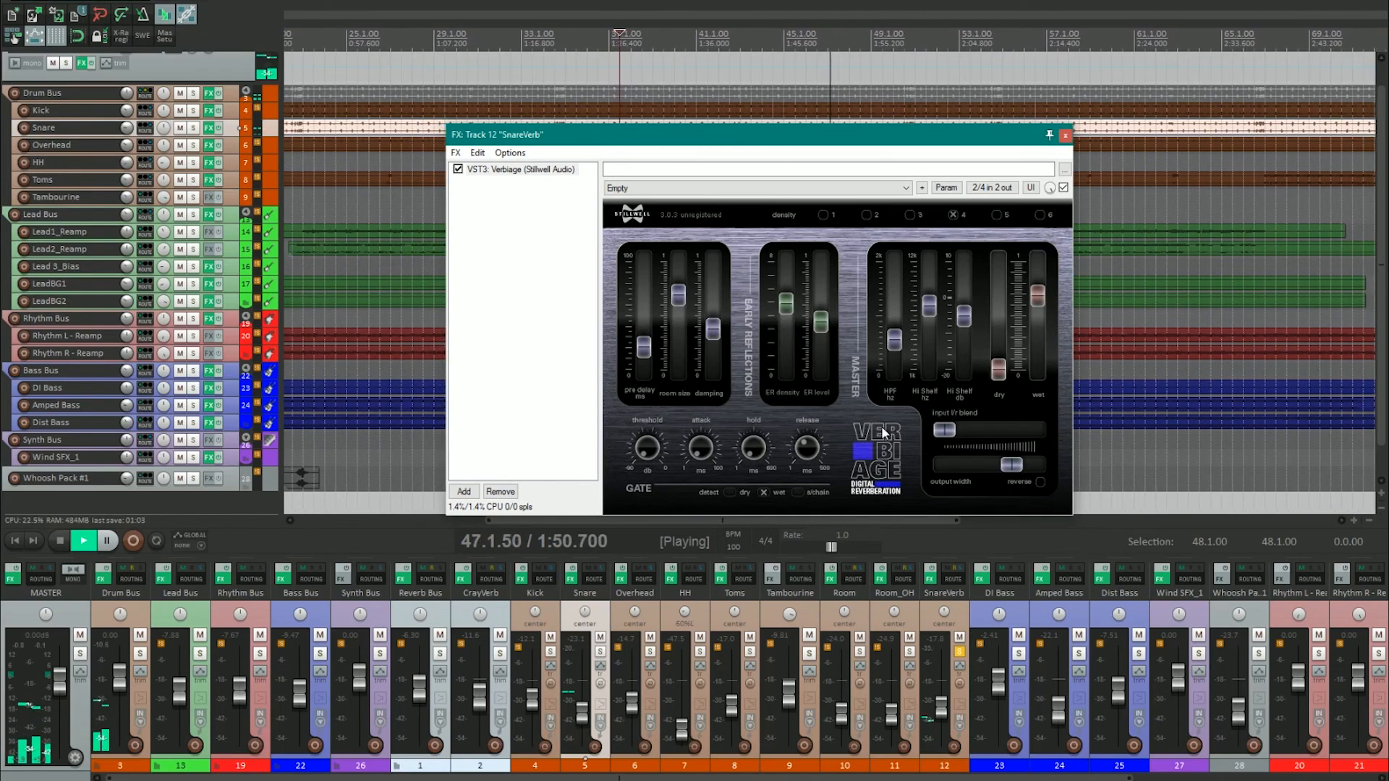
pyautogui.moveTo(1010, 468); pyautogui.dragTo(970, 486)
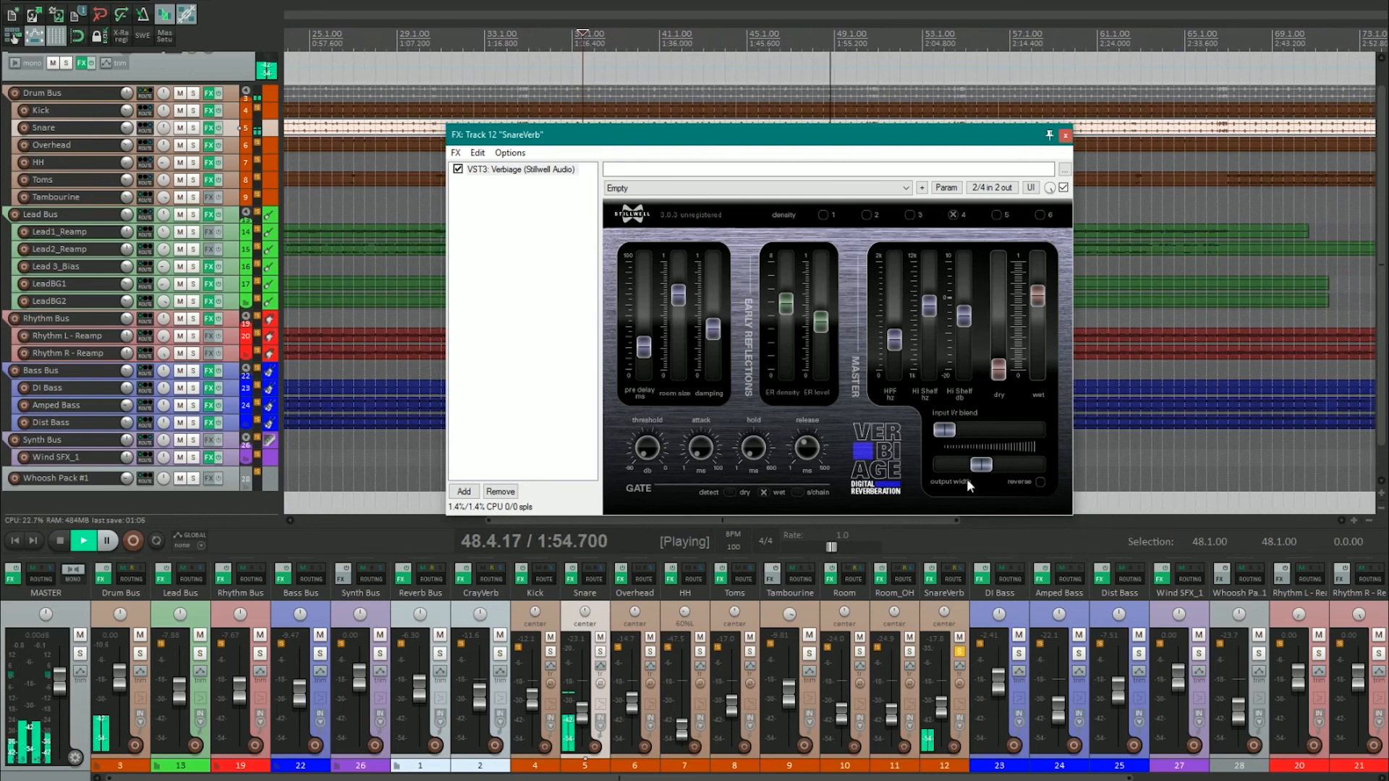
# Clear the SnareVerb solo and set its volume to -9.97 dB against the full mix
pyautogui.click(960, 652)
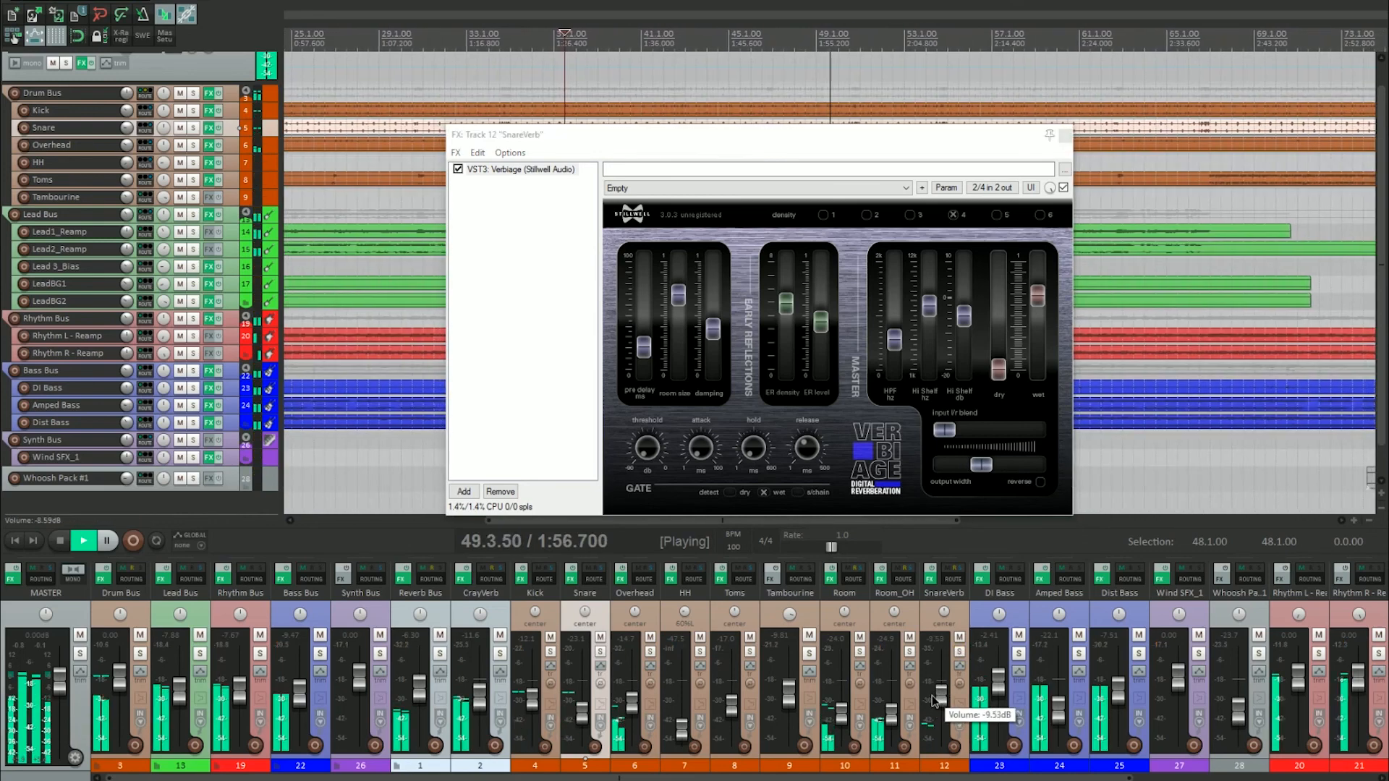
pyautogui.moveTo(934, 701)
pyautogui.mouseDown()
pyautogui.moveTo(938, 646)
pyautogui.moveTo(940, 693)
pyautogui.mouseUp()
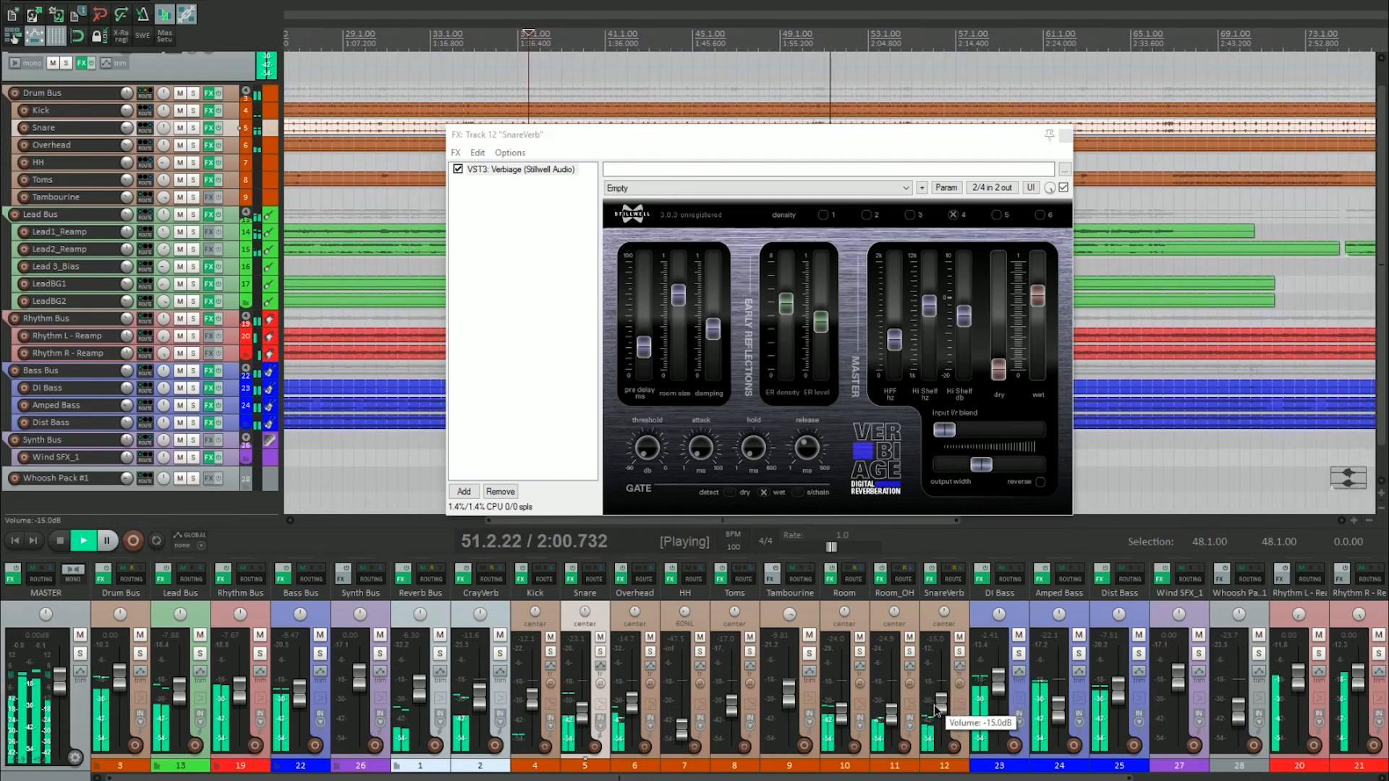
pyautogui.moveTo(934, 704); pyautogui.dragTo(934, 702)
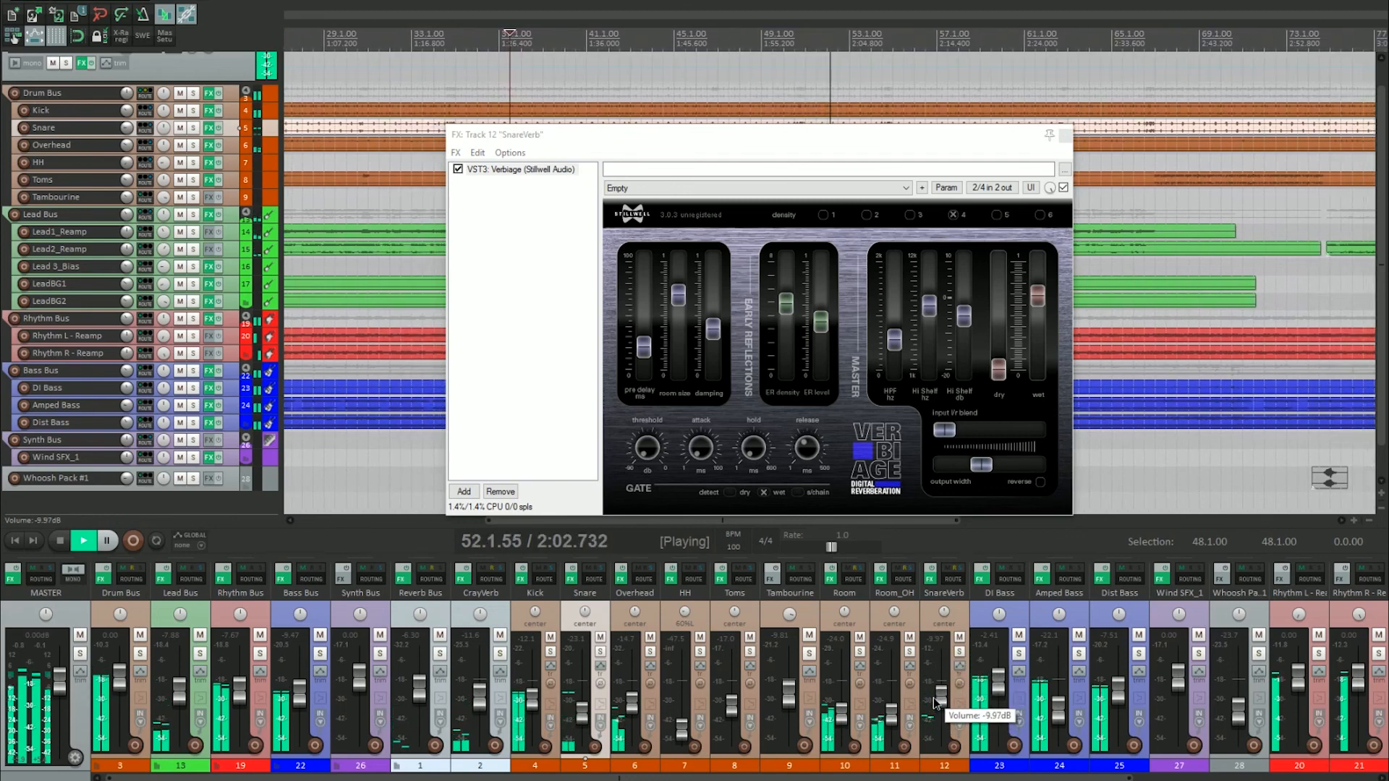
# Compare the SnareVerb soloed with the full mix, close its Verbiage reverb window and stop playback
pyautogui.click(960, 653)
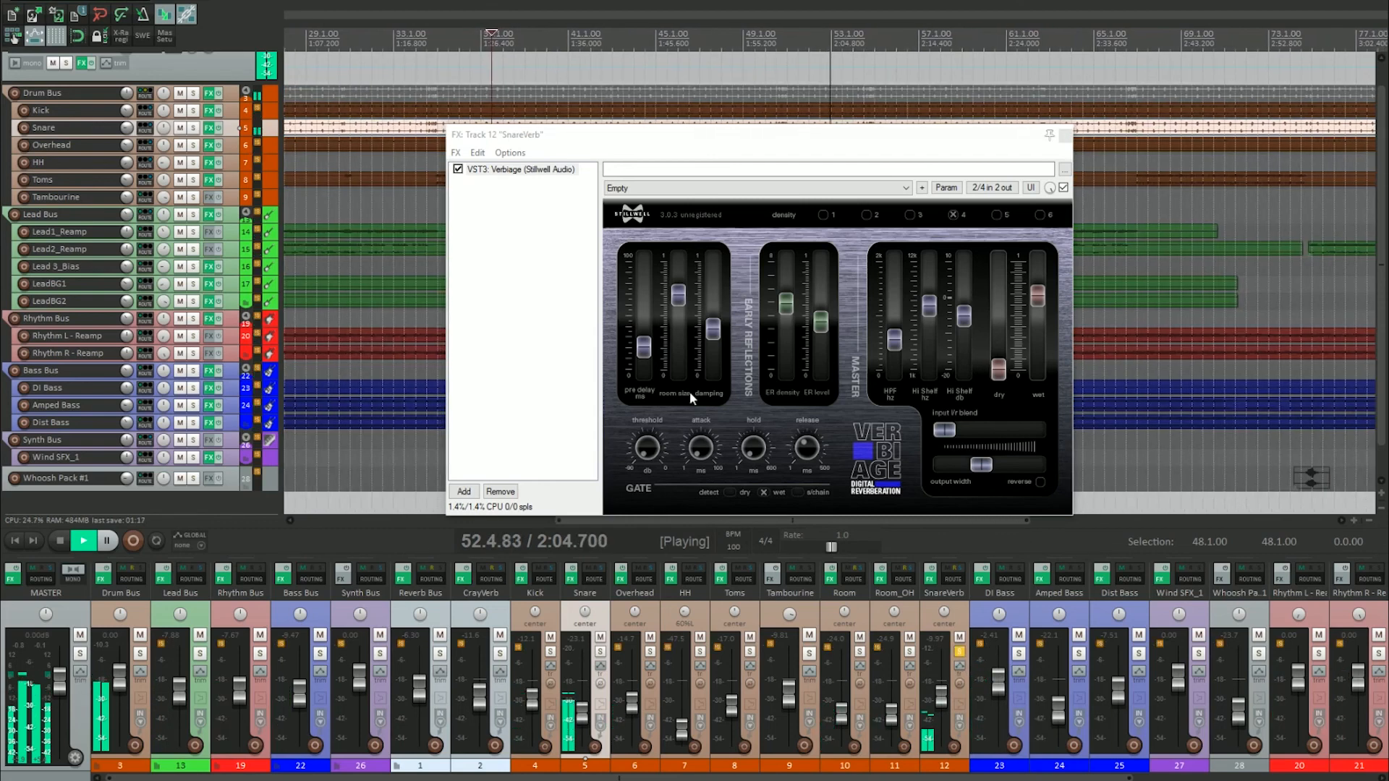
pyautogui.click(589, 350)
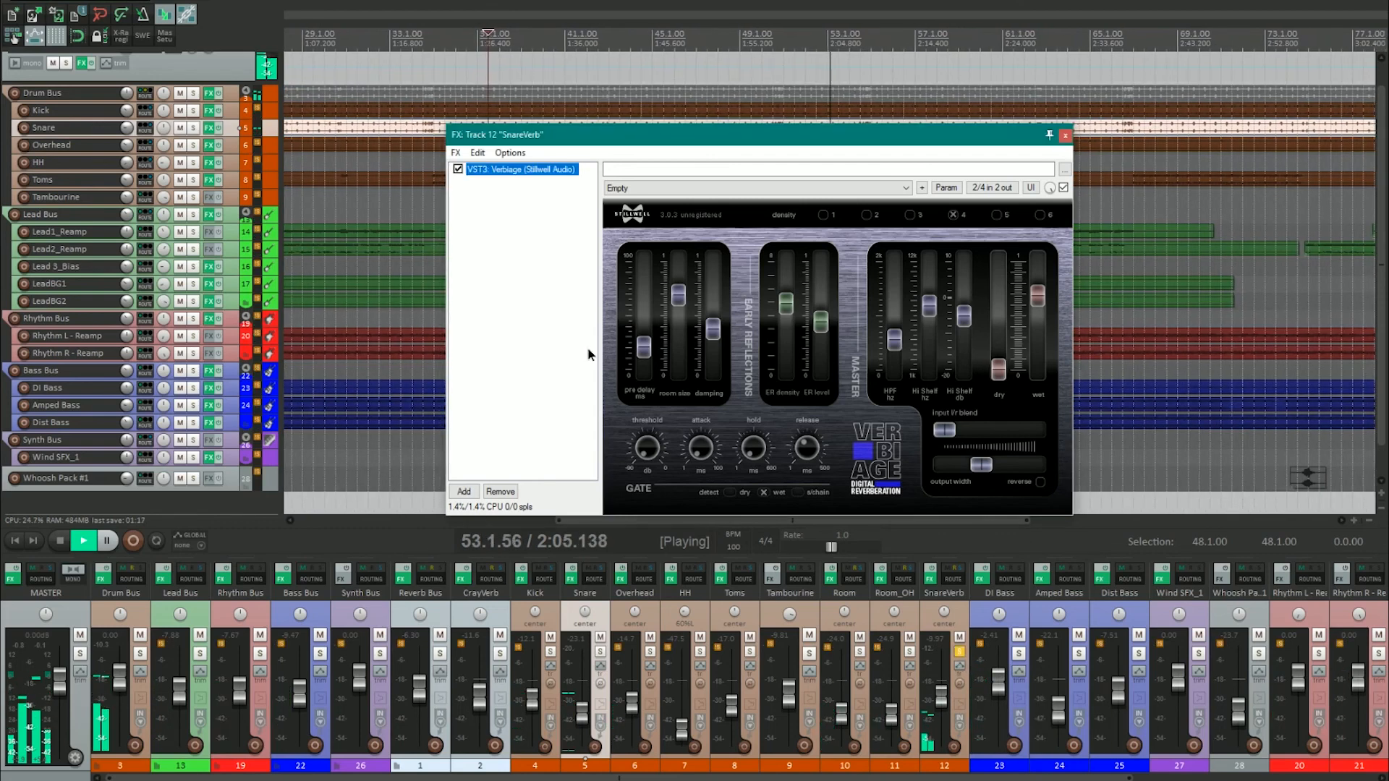
pyautogui.click(960, 652)
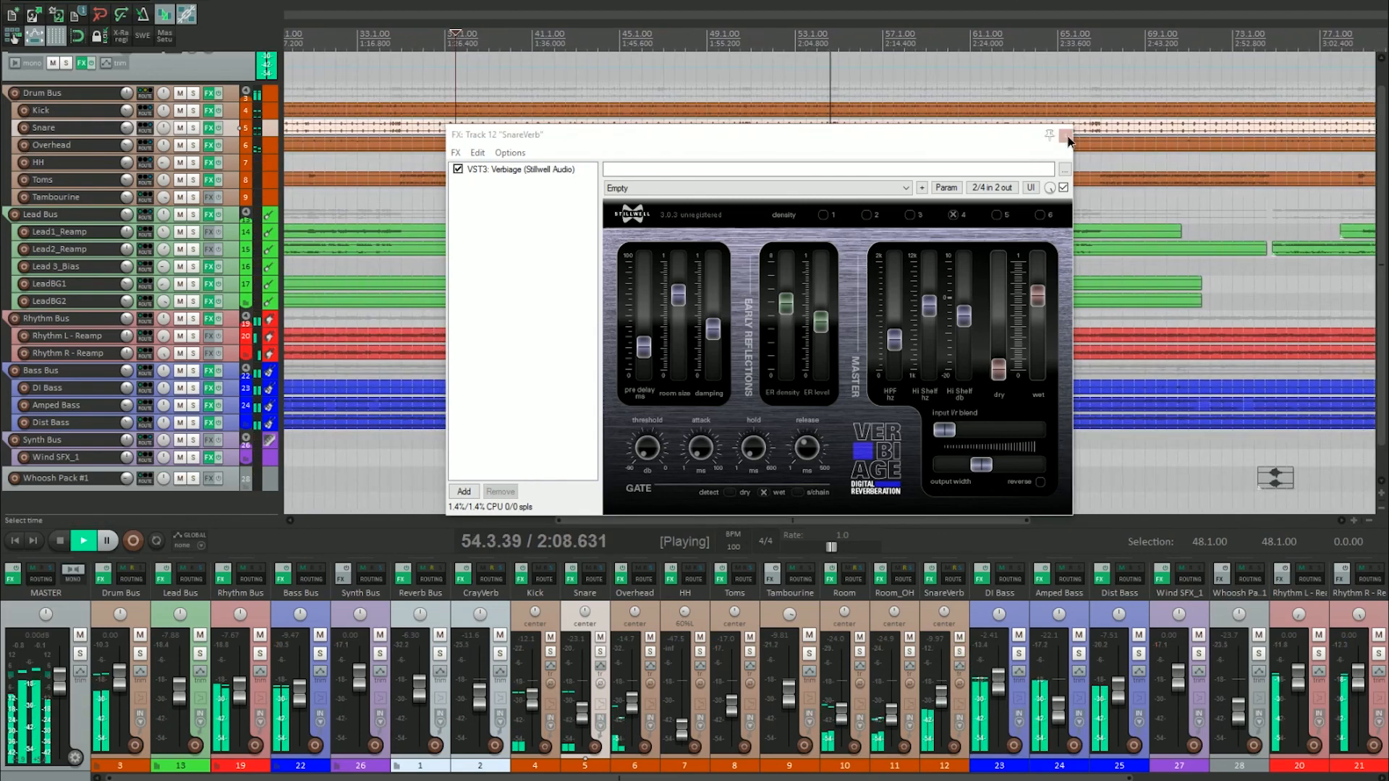
pyautogui.click(1066, 135)
pyautogui.press('space')
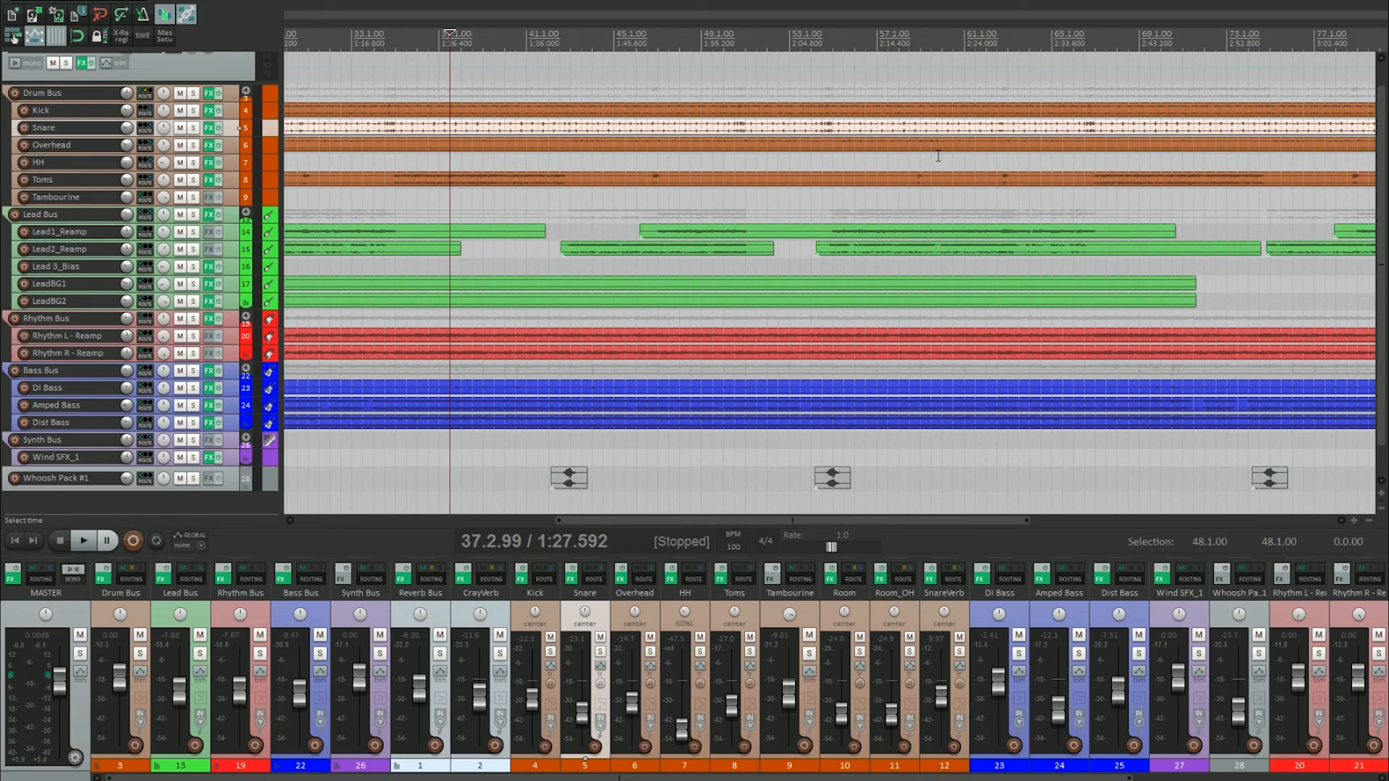
# Return to the project start, examine the high cut band in the Drum Bus's FabFilter Pro-Q and close the EQ
pyautogui.press('Home')
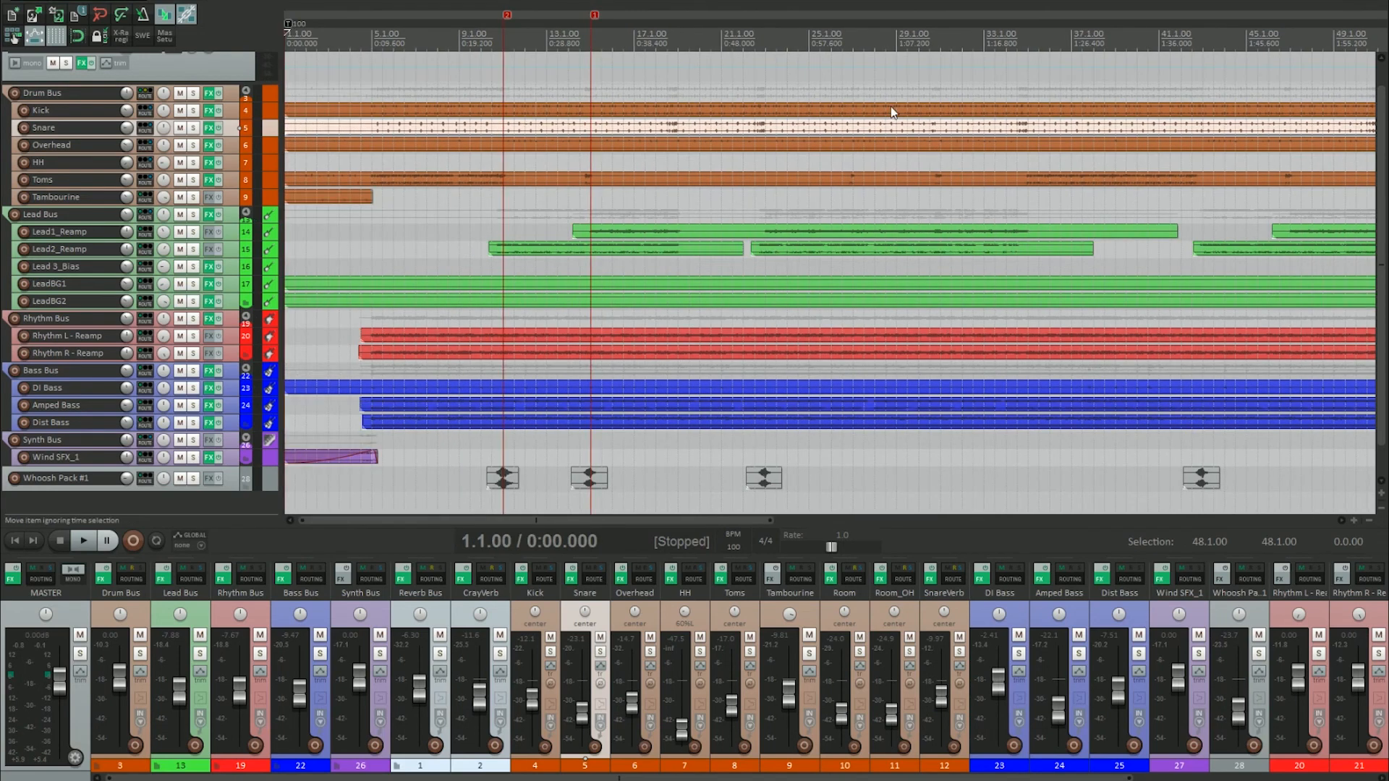
pyautogui.scroll(-5, 892, 113)
pyautogui.scroll(6, 688, 73)
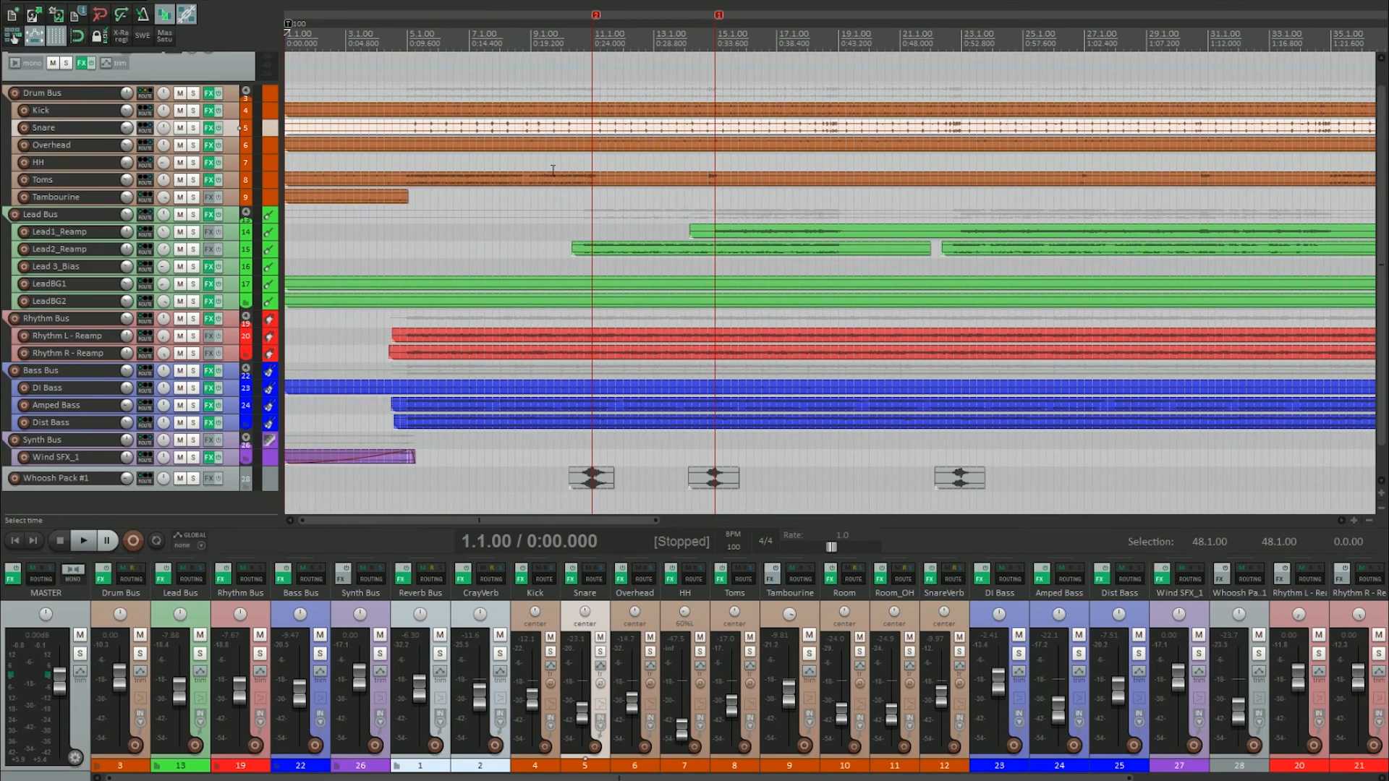
pyautogui.scroll(-2, 300, 369)
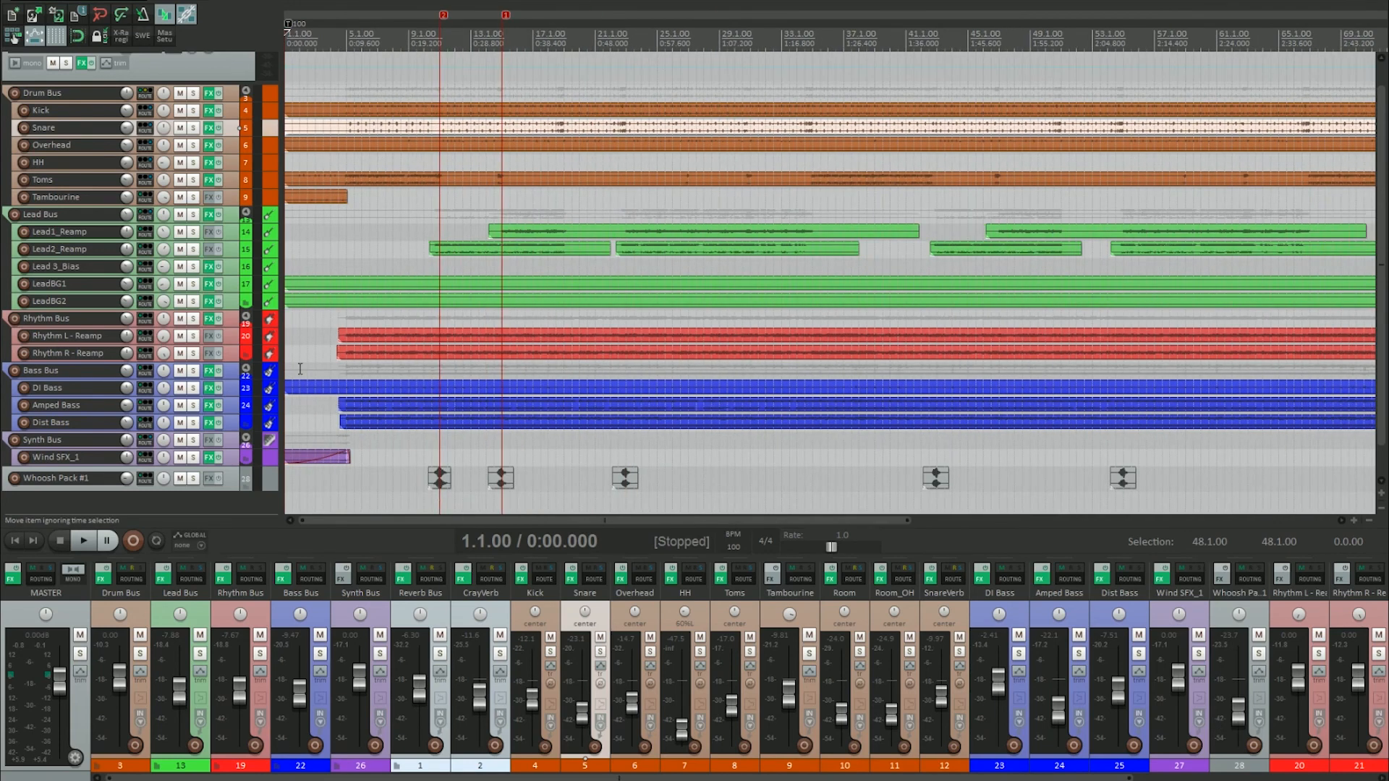
pyautogui.rightClick(103, 581)
pyautogui.click(168, 644)
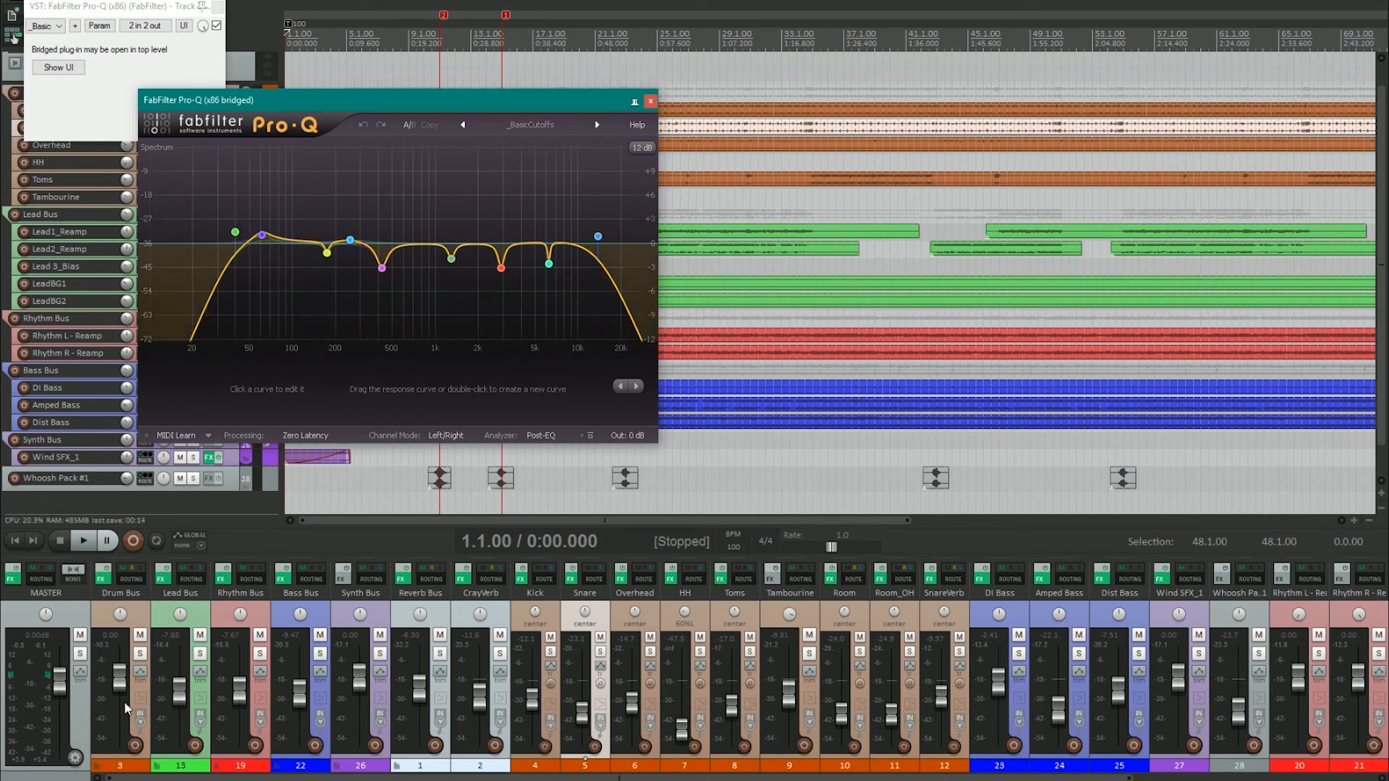
pyautogui.moveTo(598, 237); pyautogui.dragTo(600, 236)
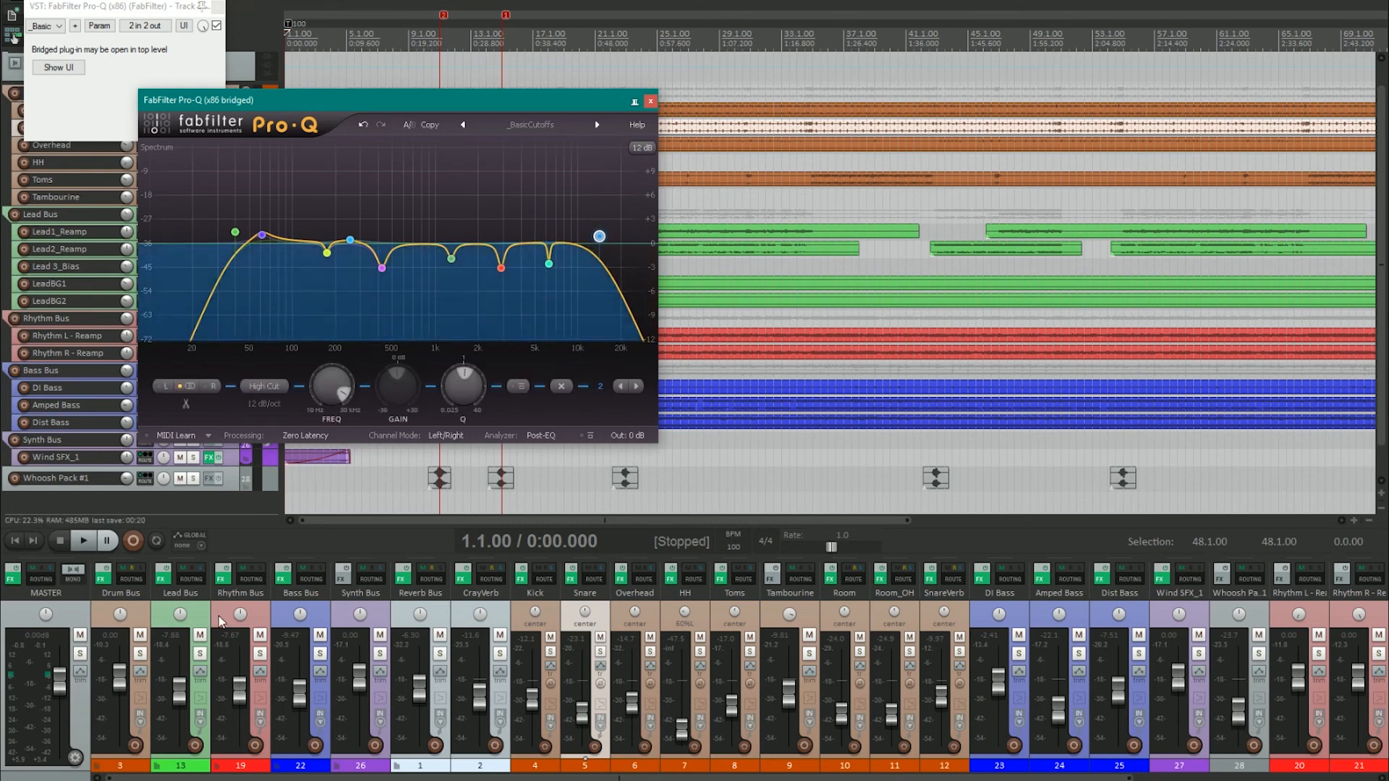
pyautogui.click(650, 103)
# Play from just before bar 5 with the Drum Bus soloed and open its FabFilter Pro-C
pyautogui.press('space')
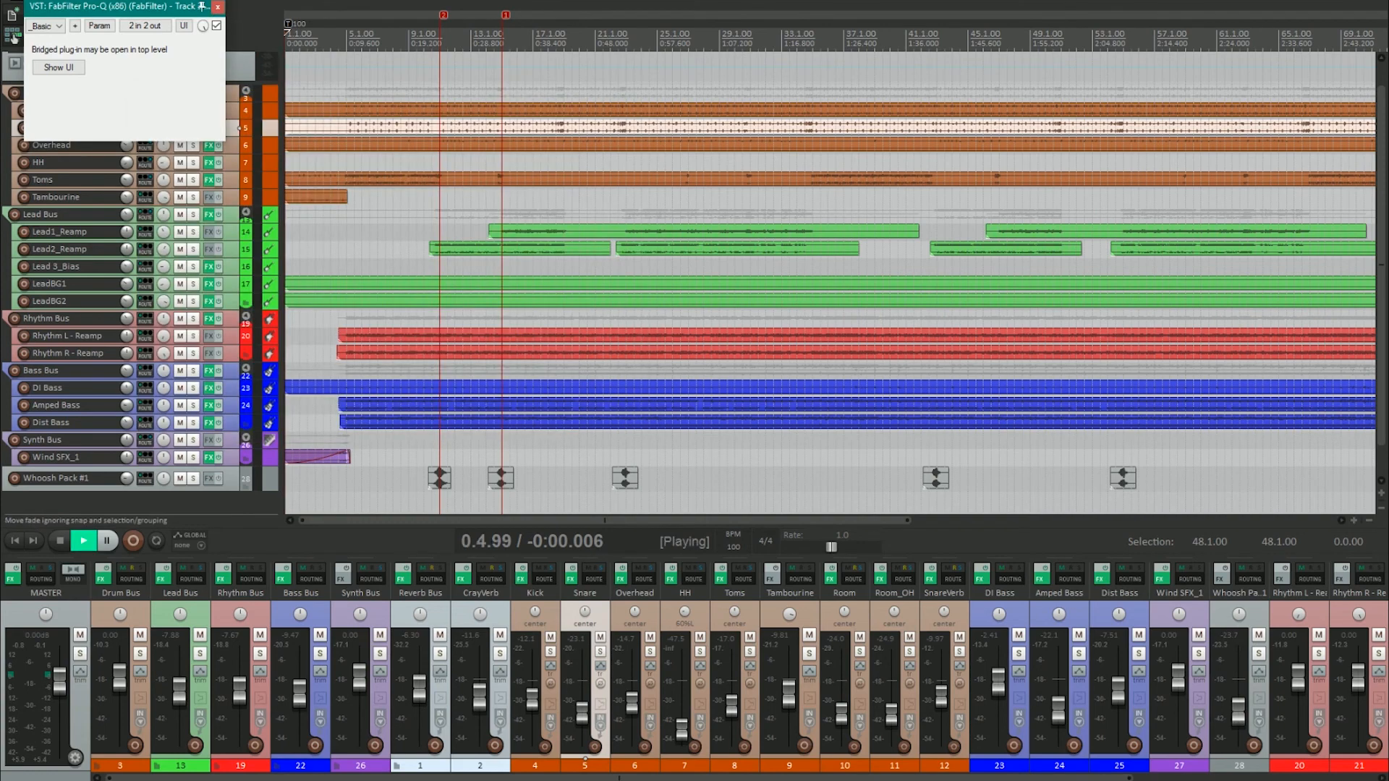
pyautogui.click(334, 56)
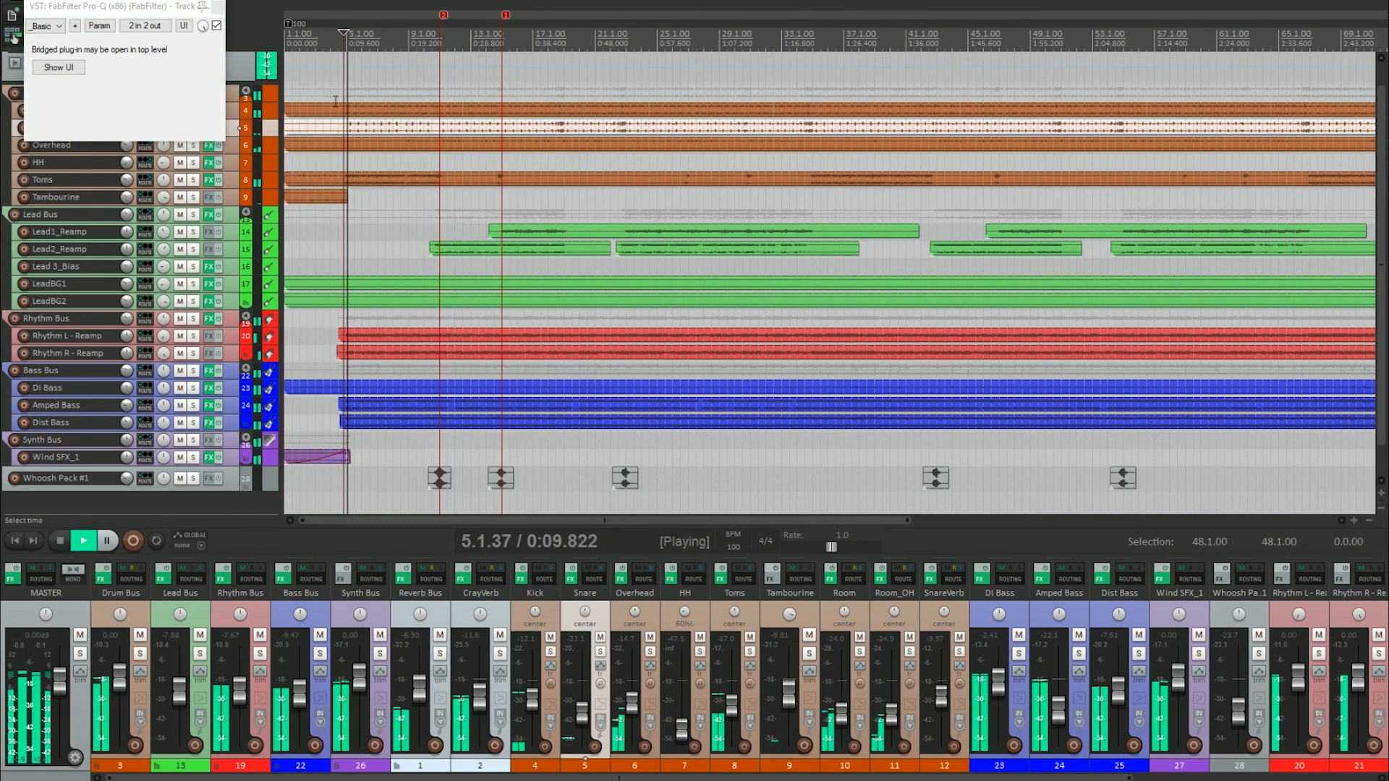
pyautogui.scroll(5, 506, 313)
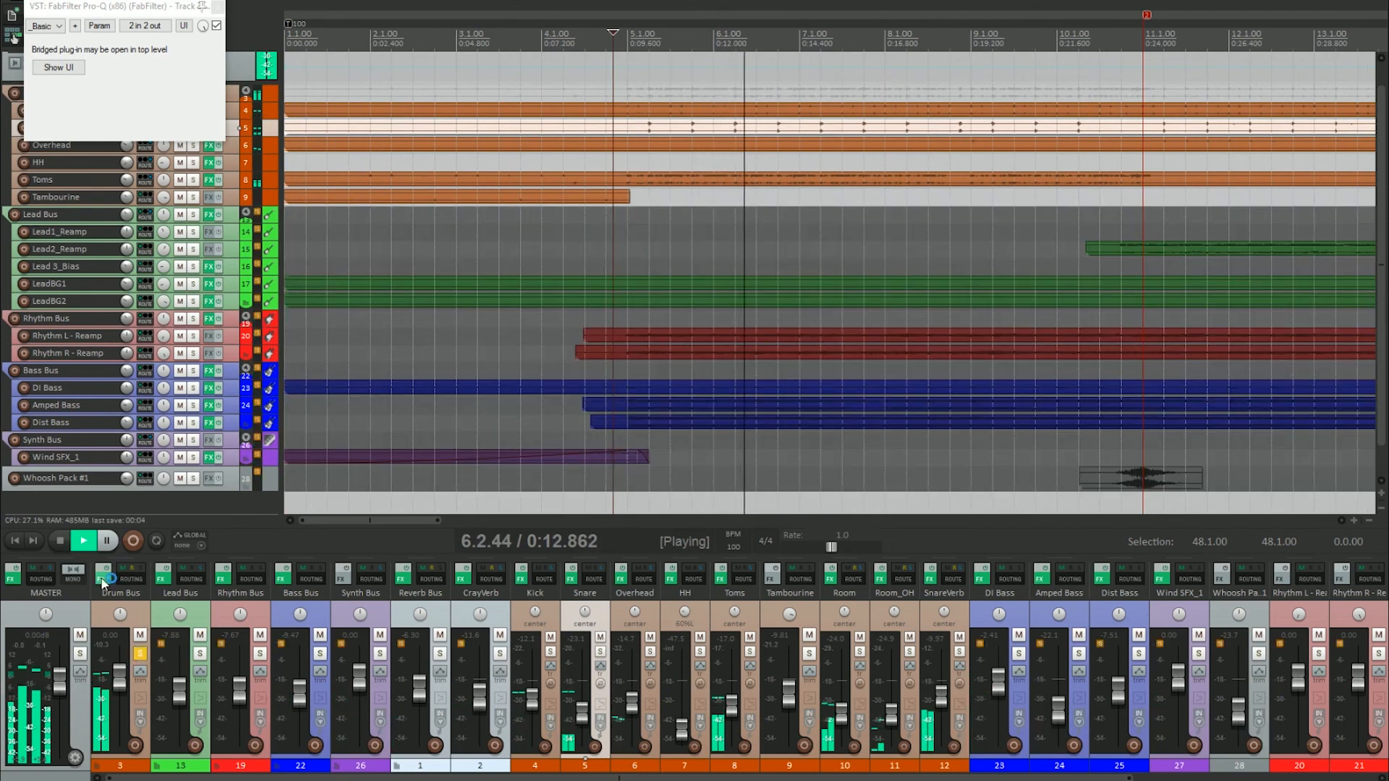
pyautogui.rightClick(102, 579)
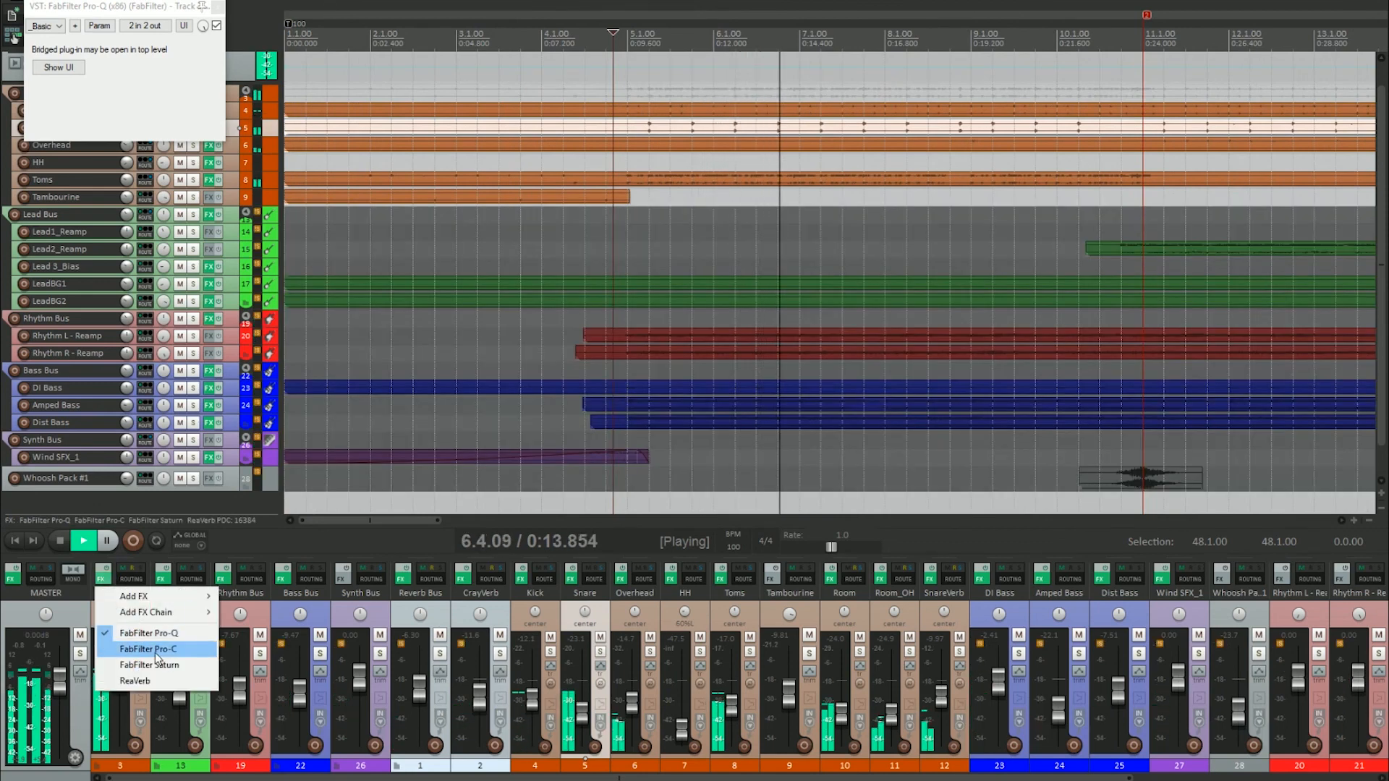
pyautogui.click(153, 650)
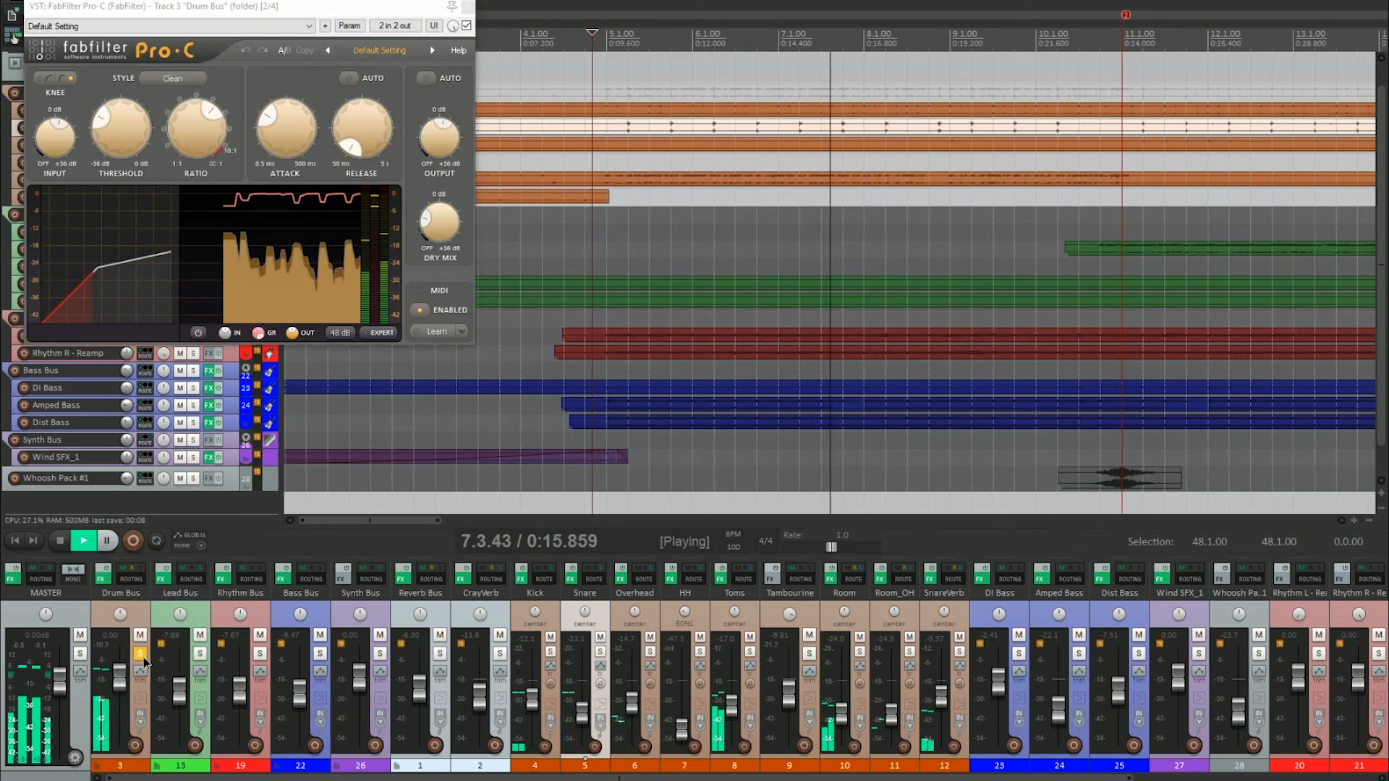
# Clear the Drum Bus solo, stop playback and move the FabFilter Pro-C window to the middle of the arrangement
pyautogui.click(143, 657)
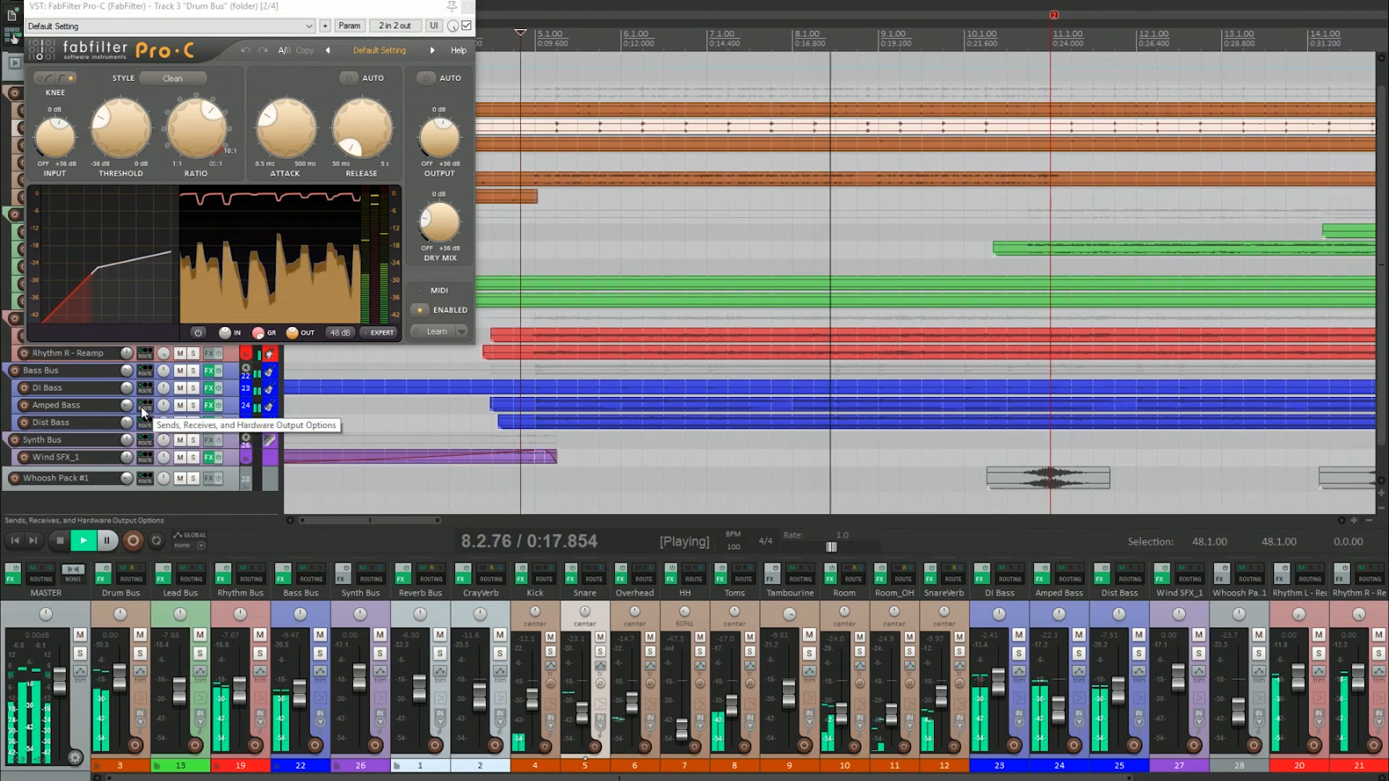
pyautogui.press('space')
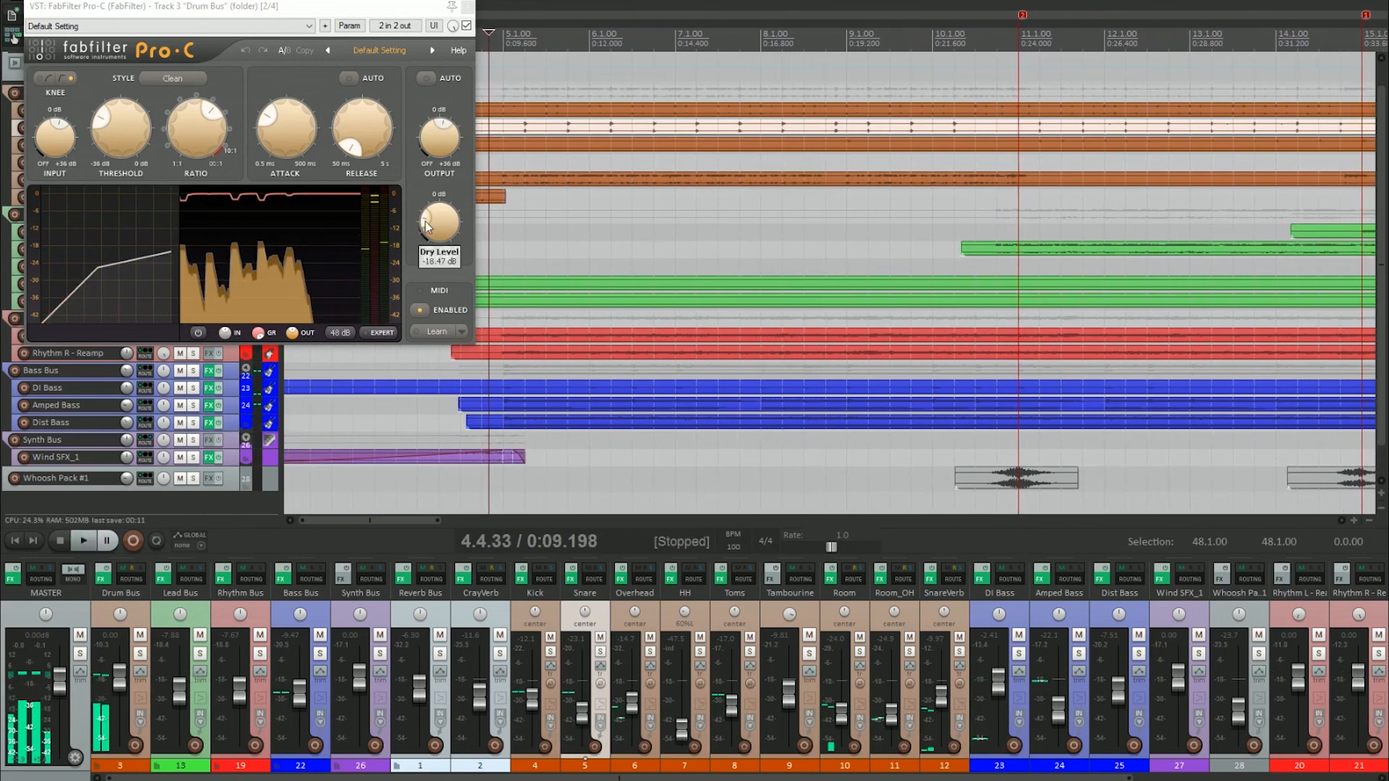
pyautogui.moveTo(432, 224)
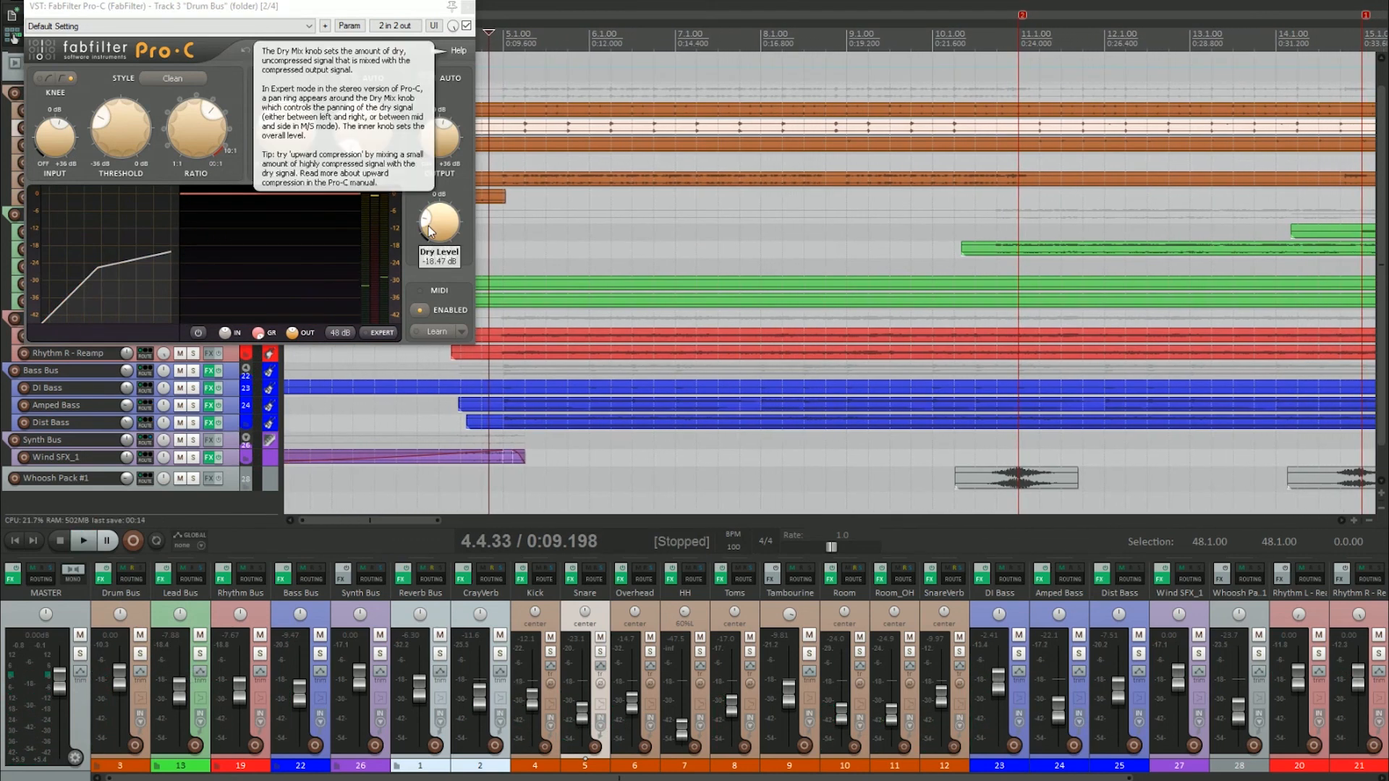
pyautogui.click(961, 615)
pyautogui.rightClick(961, 615)
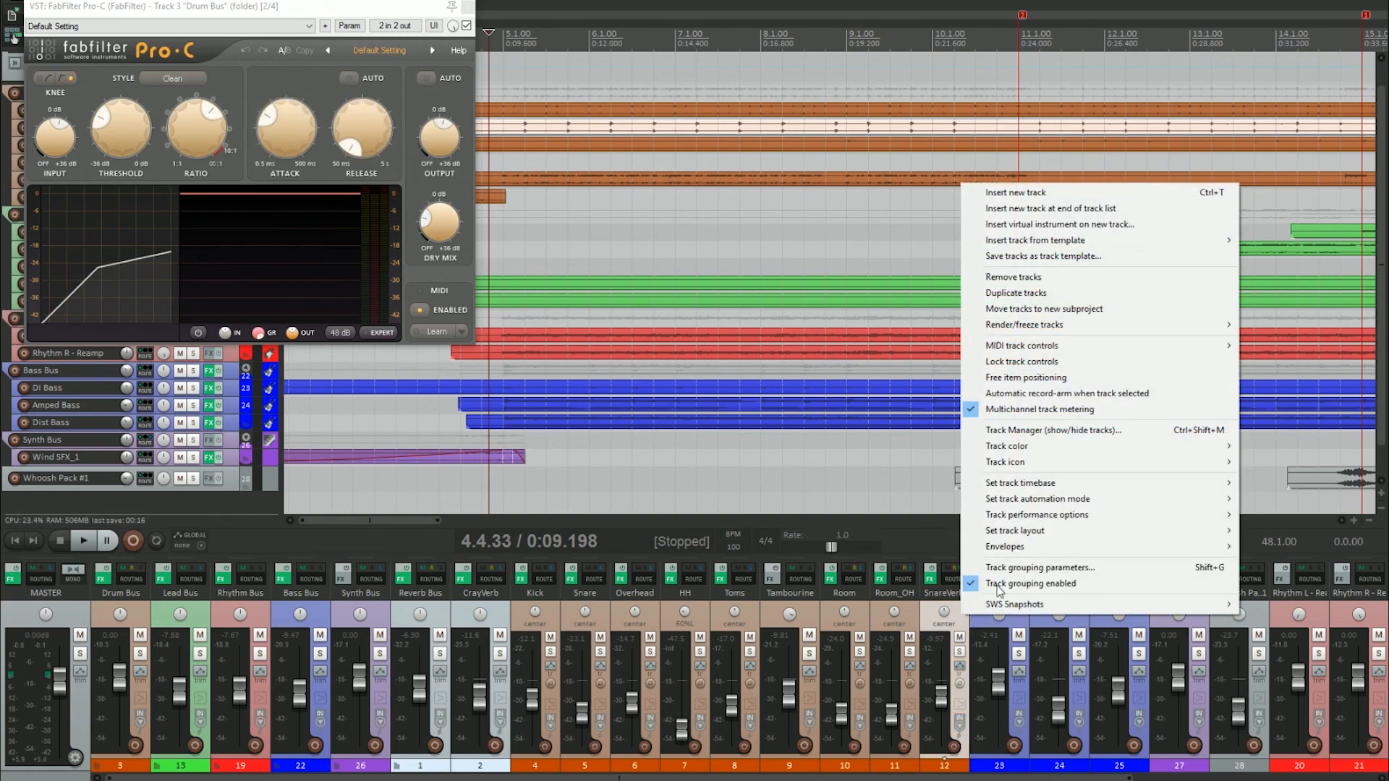
pyautogui.moveTo(325, 12); pyautogui.dragTo(790, 234)
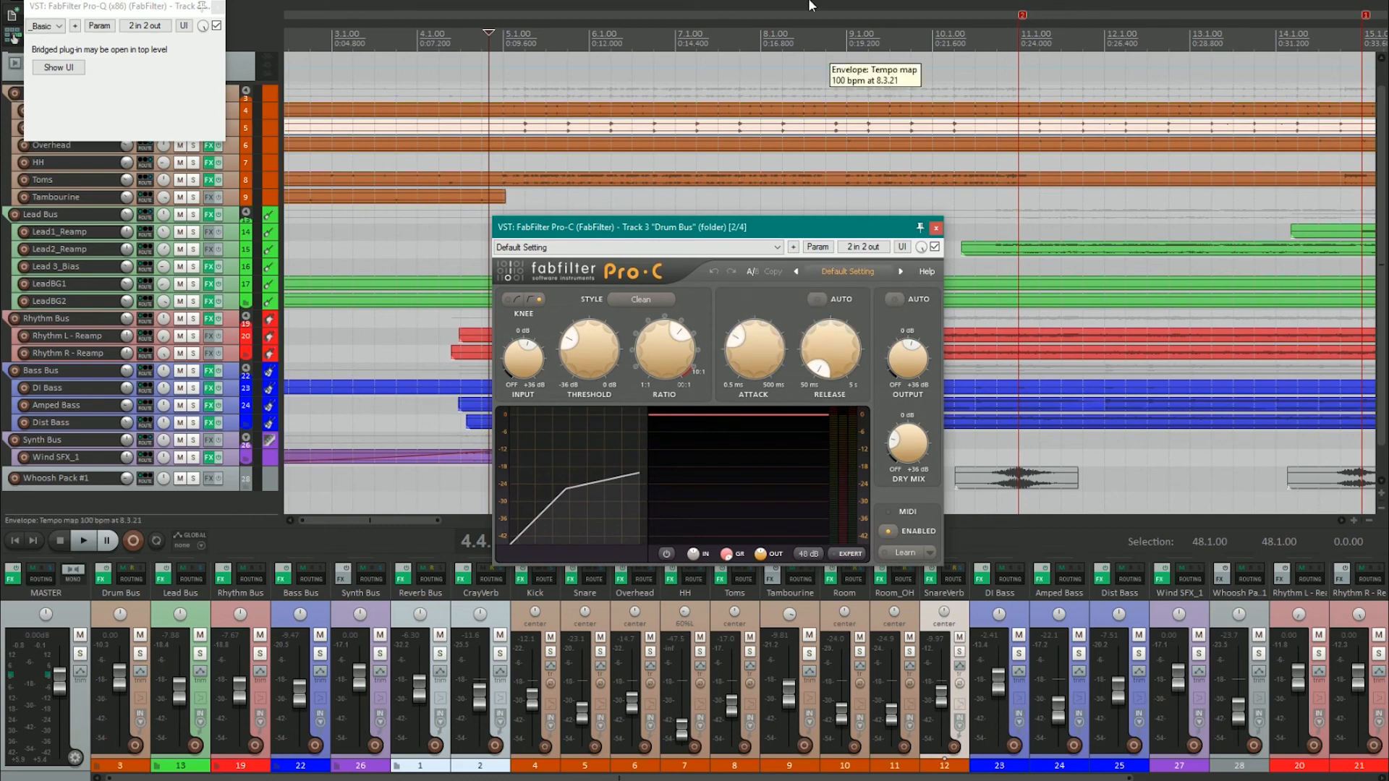
# Replay the Drum Bus soloed from just before bar 5 and set the Pro-C ratio to 5.15:1
pyautogui.scroll(-5, 797, 99)
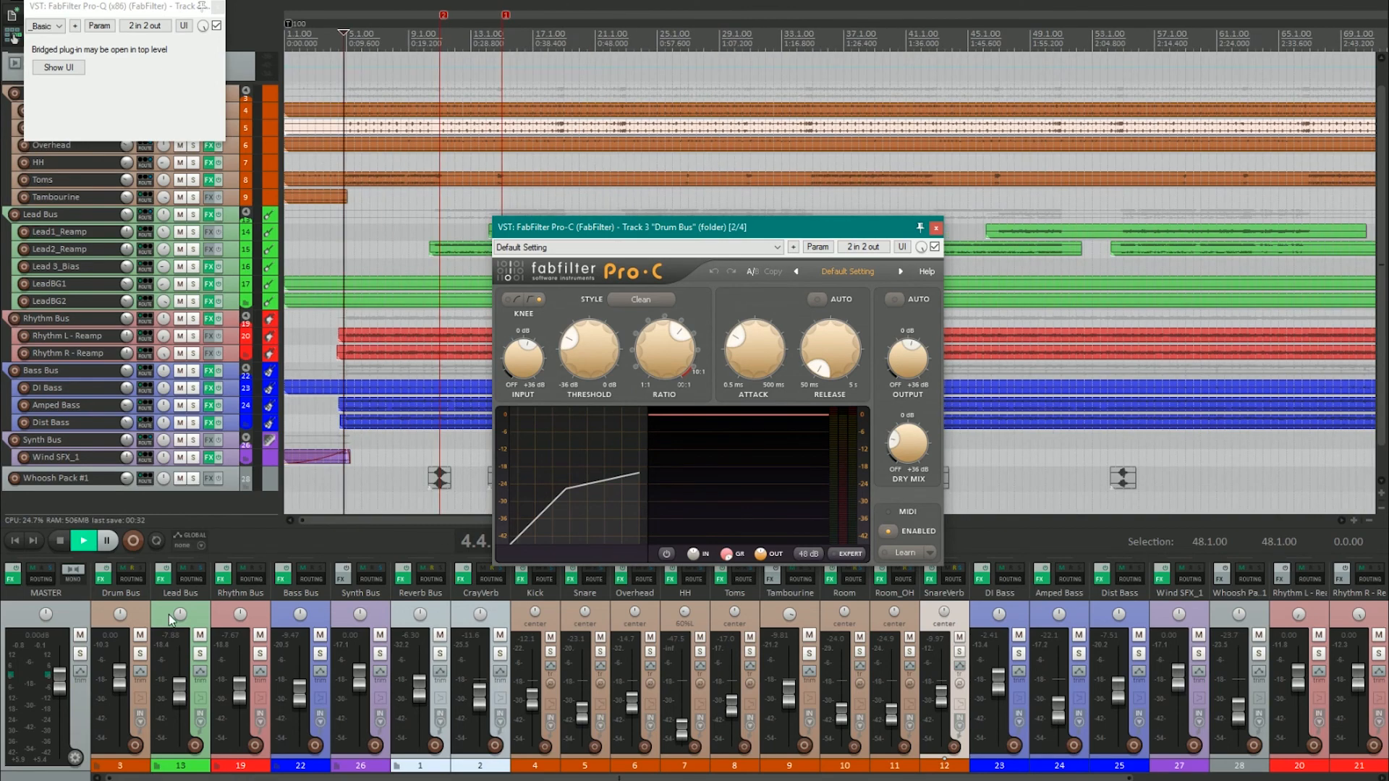
pyautogui.press('space')
pyautogui.click(141, 653)
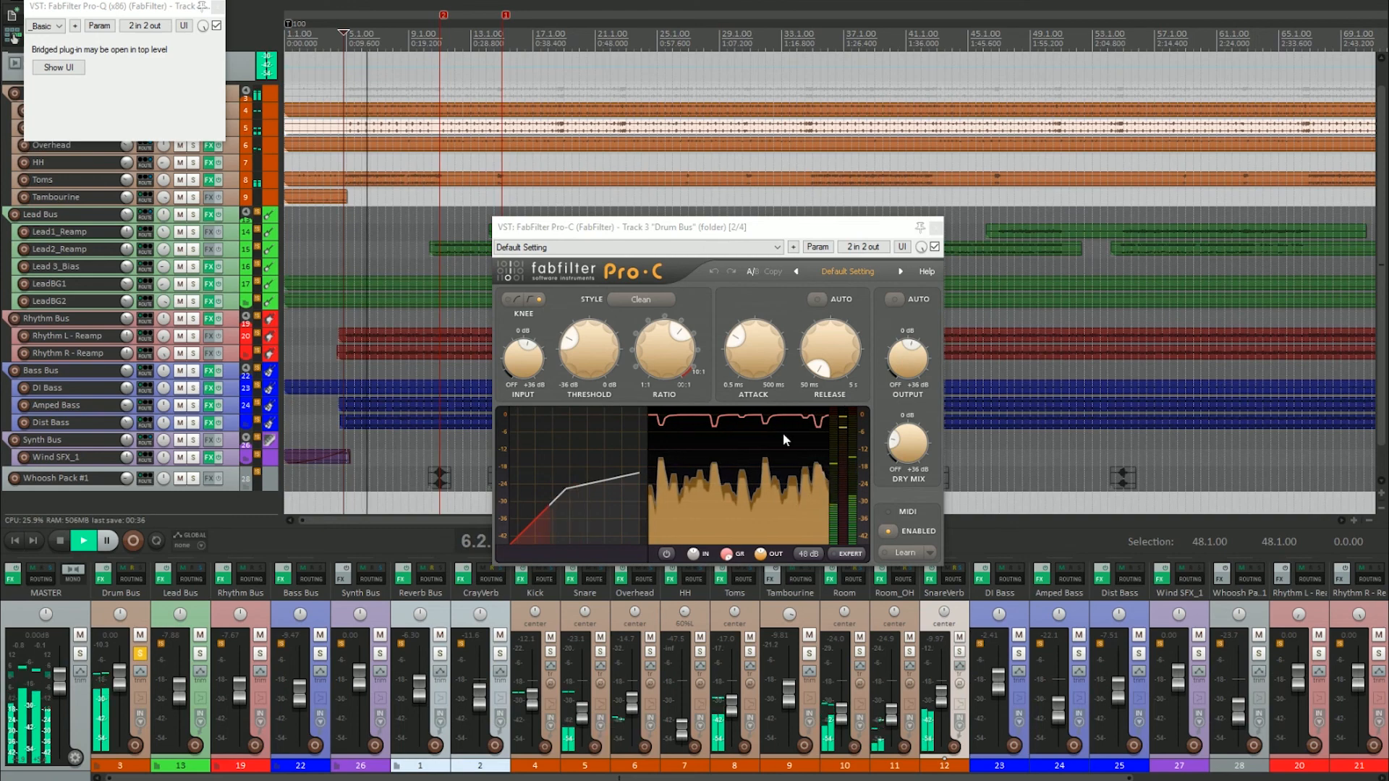
pyautogui.moveTo(664, 381)
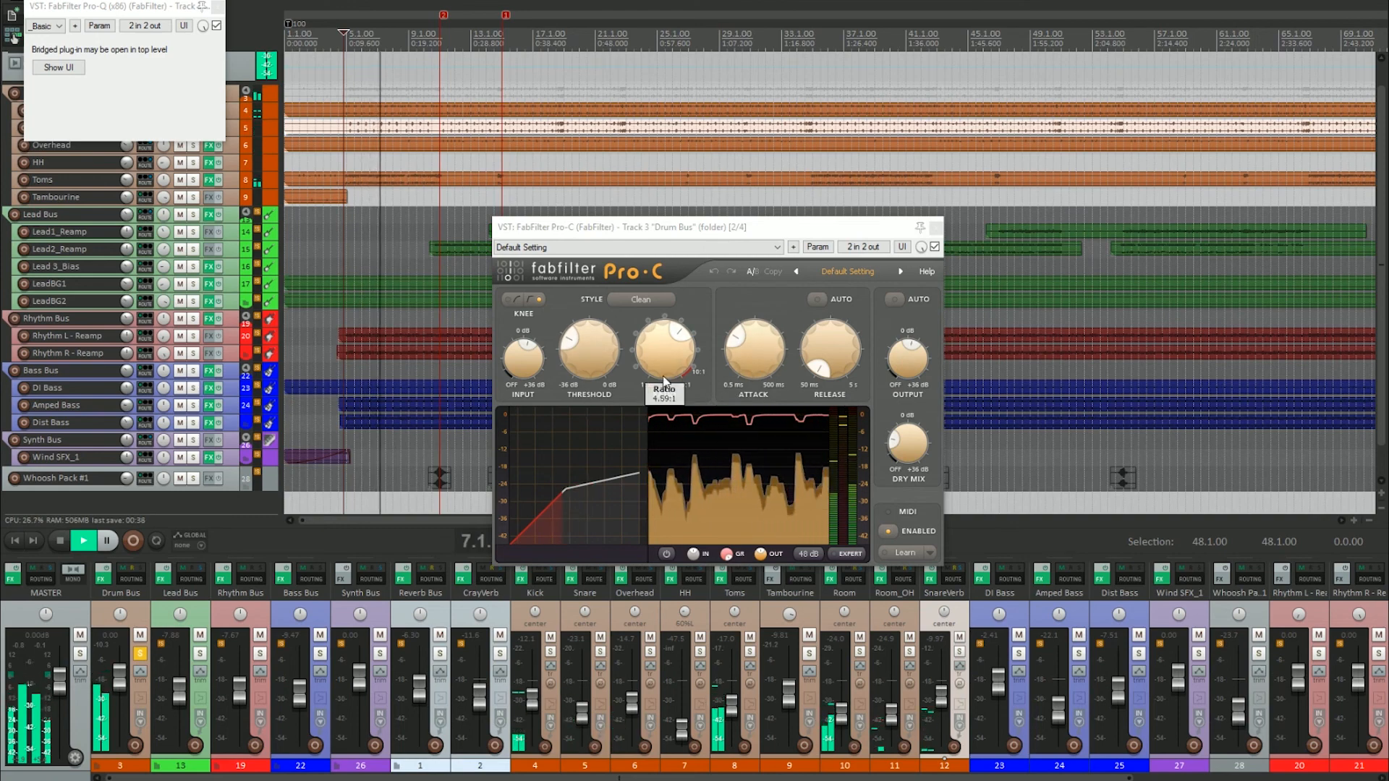
pyautogui.moveTo(665, 381); pyautogui.dragTo(649, 364)
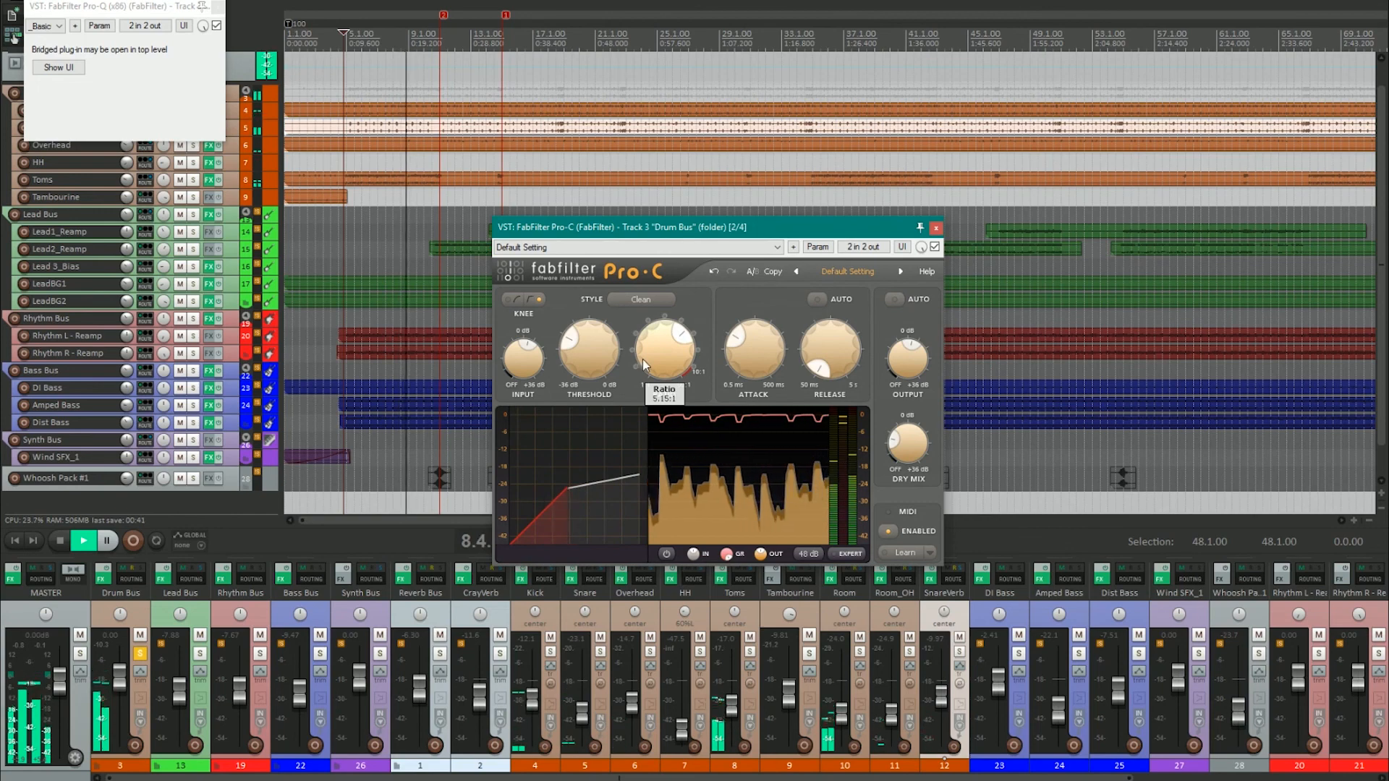
# Examine the attack, dry mix and output level settings of the Drum Bus's FabFilter Pro-C while the soloed drums play
pyautogui.moveTo(742, 345)
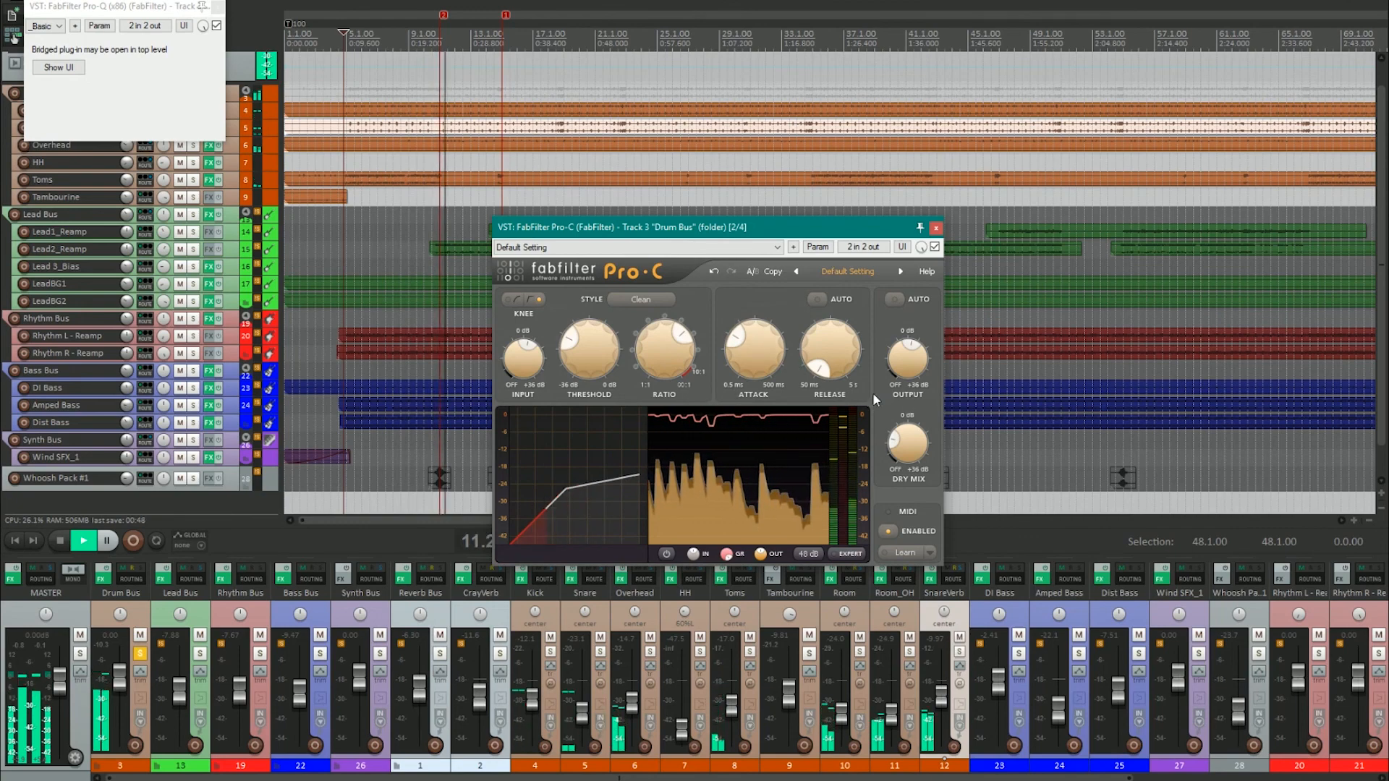
pyautogui.moveTo(885, 449)
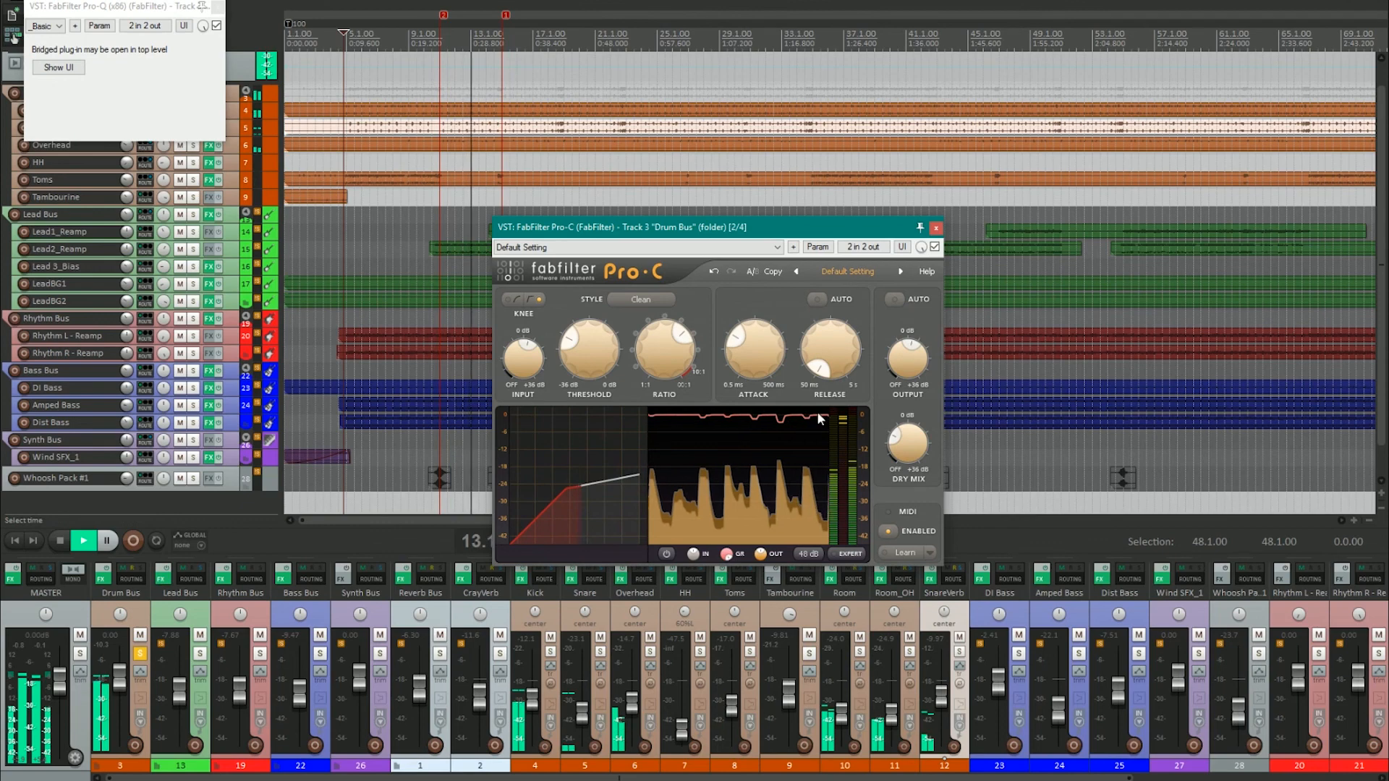
pyautogui.moveTo(901, 366)
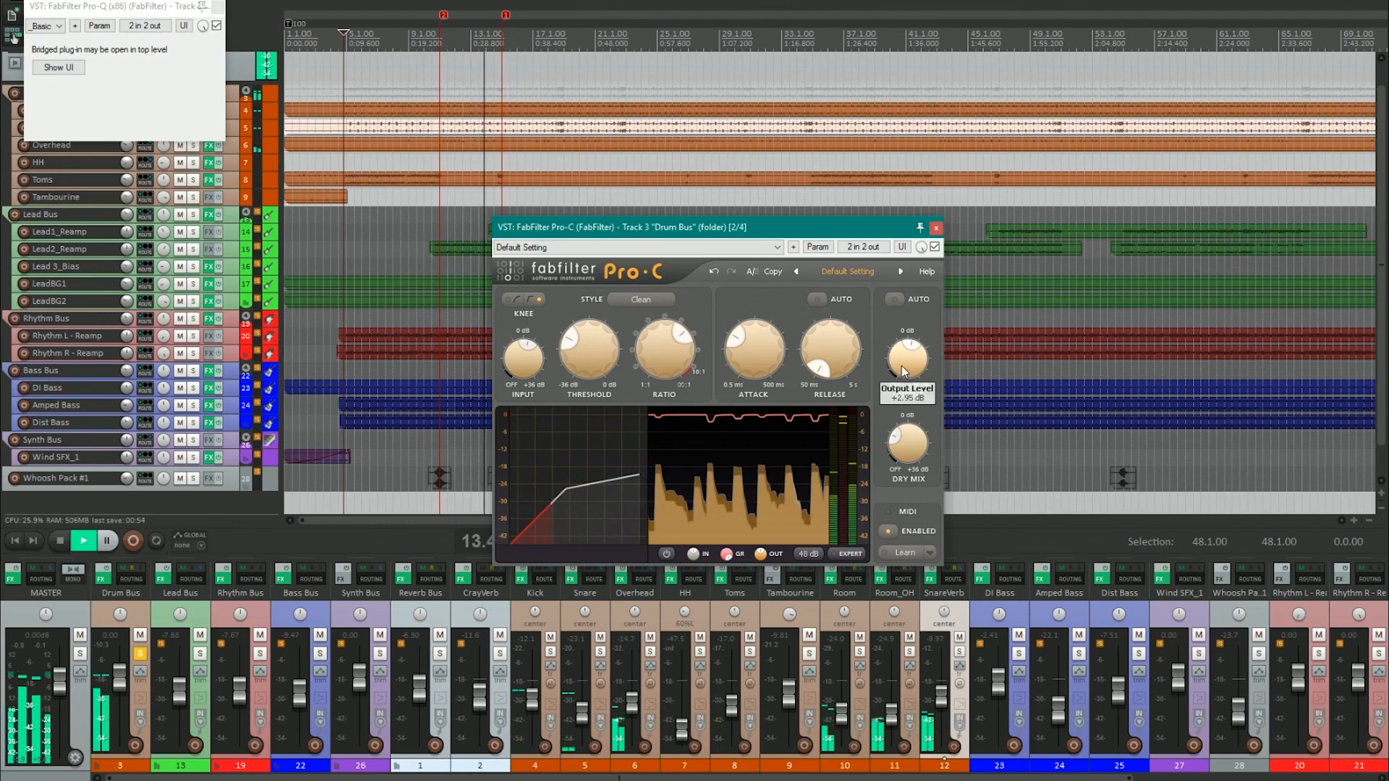
# Set the Drum Bus Pro-C output level to +3.72 dB, clear the Drum Bus solo and close the compressor's window
pyautogui.moveTo(901, 366); pyautogui.dragTo(897, 362)
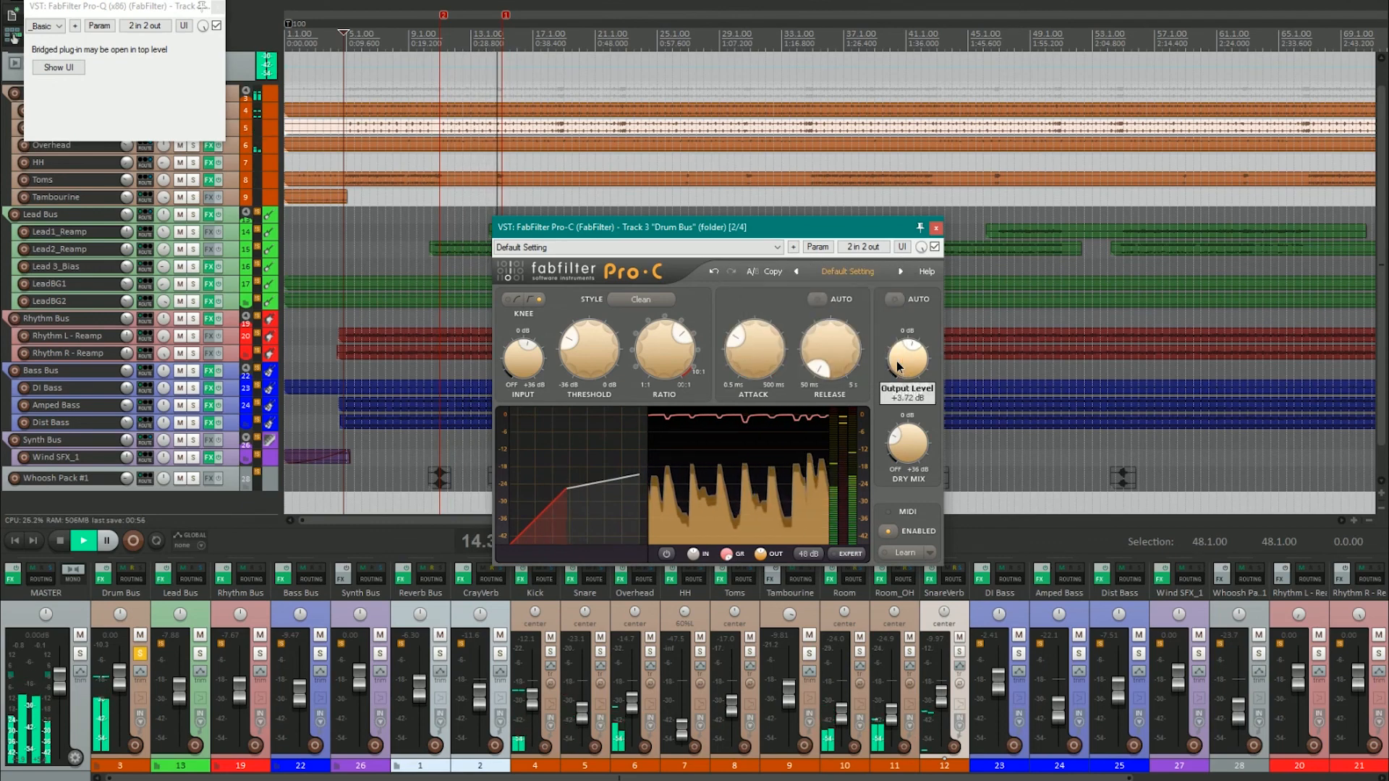
pyautogui.click(140, 657)
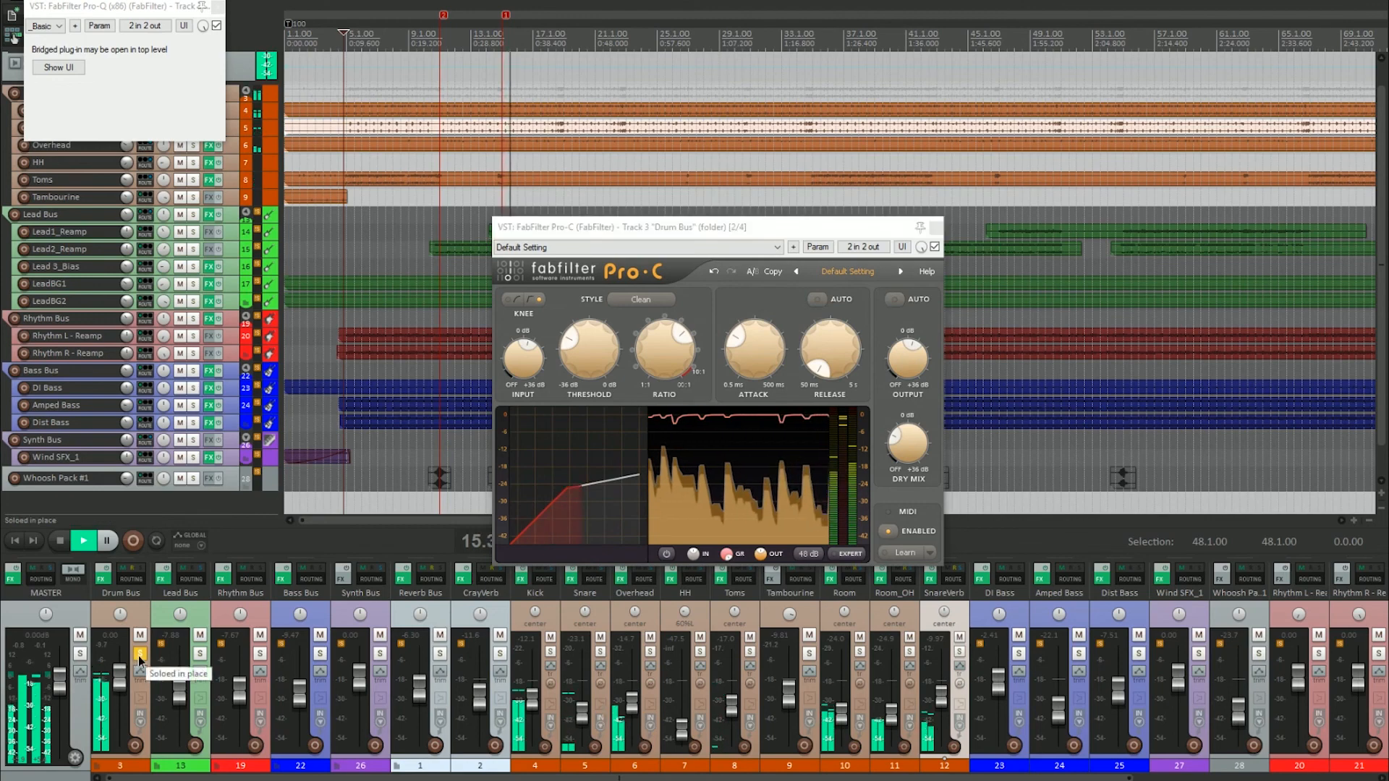
pyautogui.click(937, 227)
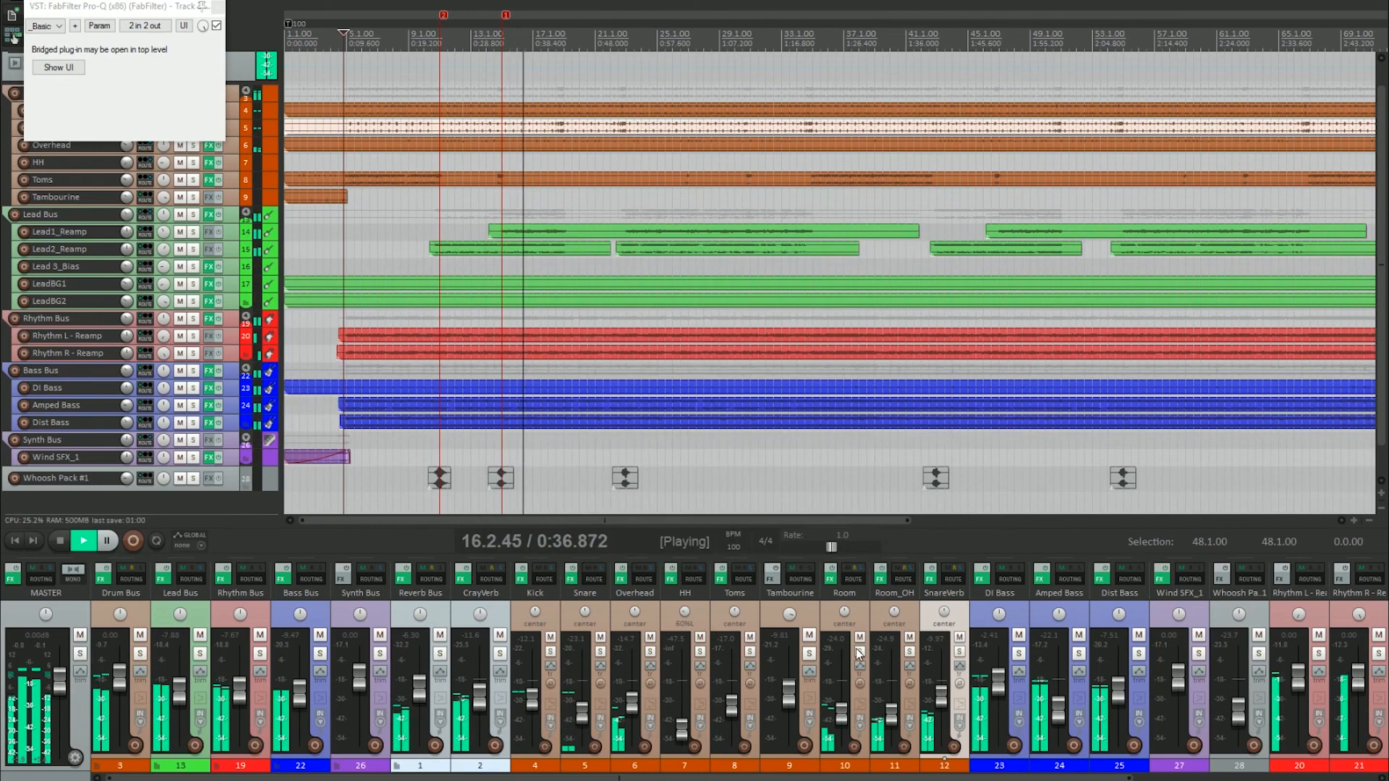
# Set the Overhead track's volume to -15.7 dB and the master volume to +5.95 dB during full-mix playback
pyautogui.moveTo(941, 701); pyautogui.dragTo(640, 703)
pyautogui.moveTo(332, 708); pyautogui.dragTo(331, 710)
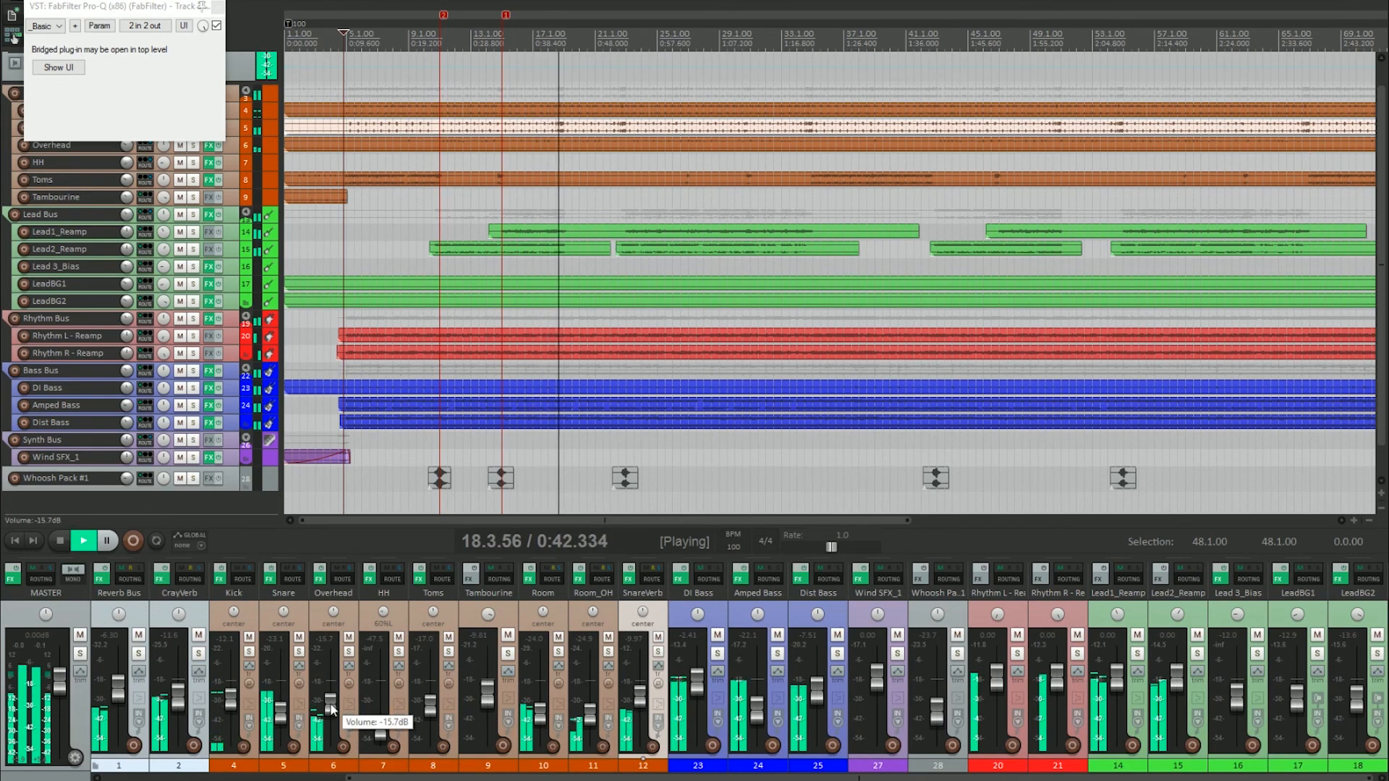
pyautogui.click(121, 778)
pyautogui.moveTo(61, 677); pyautogui.dragTo(61, 667)
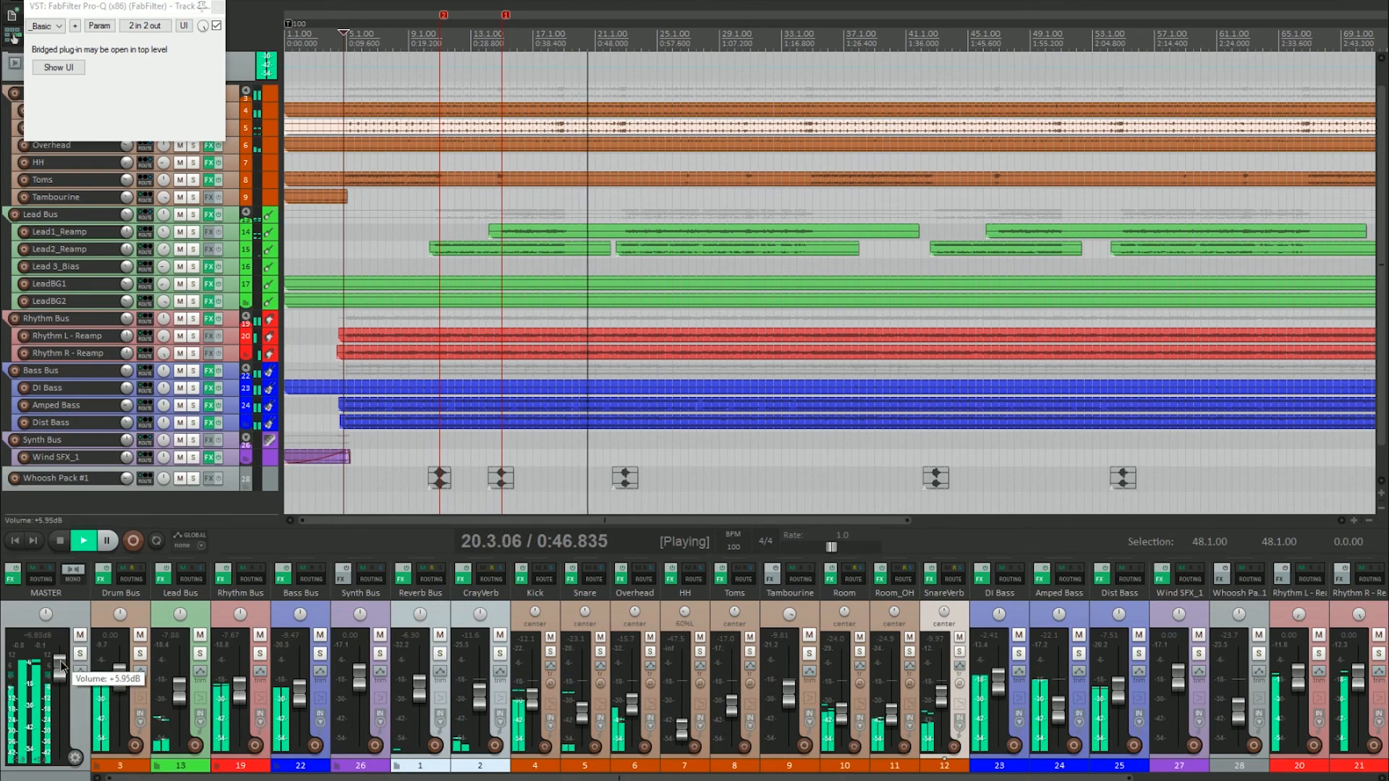
# Lower the Room fader and set SnareVerb's volume to -12.7 dB, stopping playback and closing the leftover Pro-Q window
pyautogui.moveTo(843, 714); pyautogui.dragTo(845, 729)
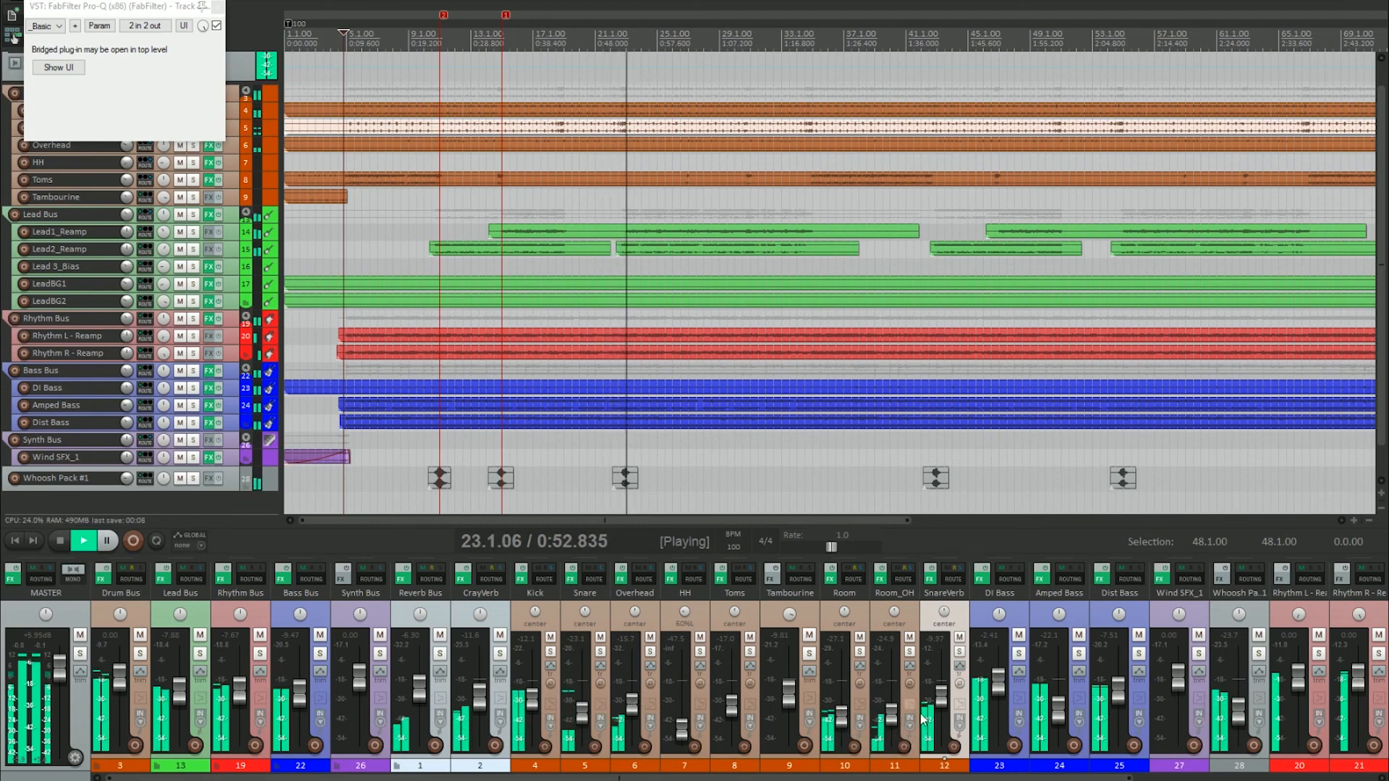
pyautogui.moveTo(941, 702); pyautogui.dragTo(939, 707)
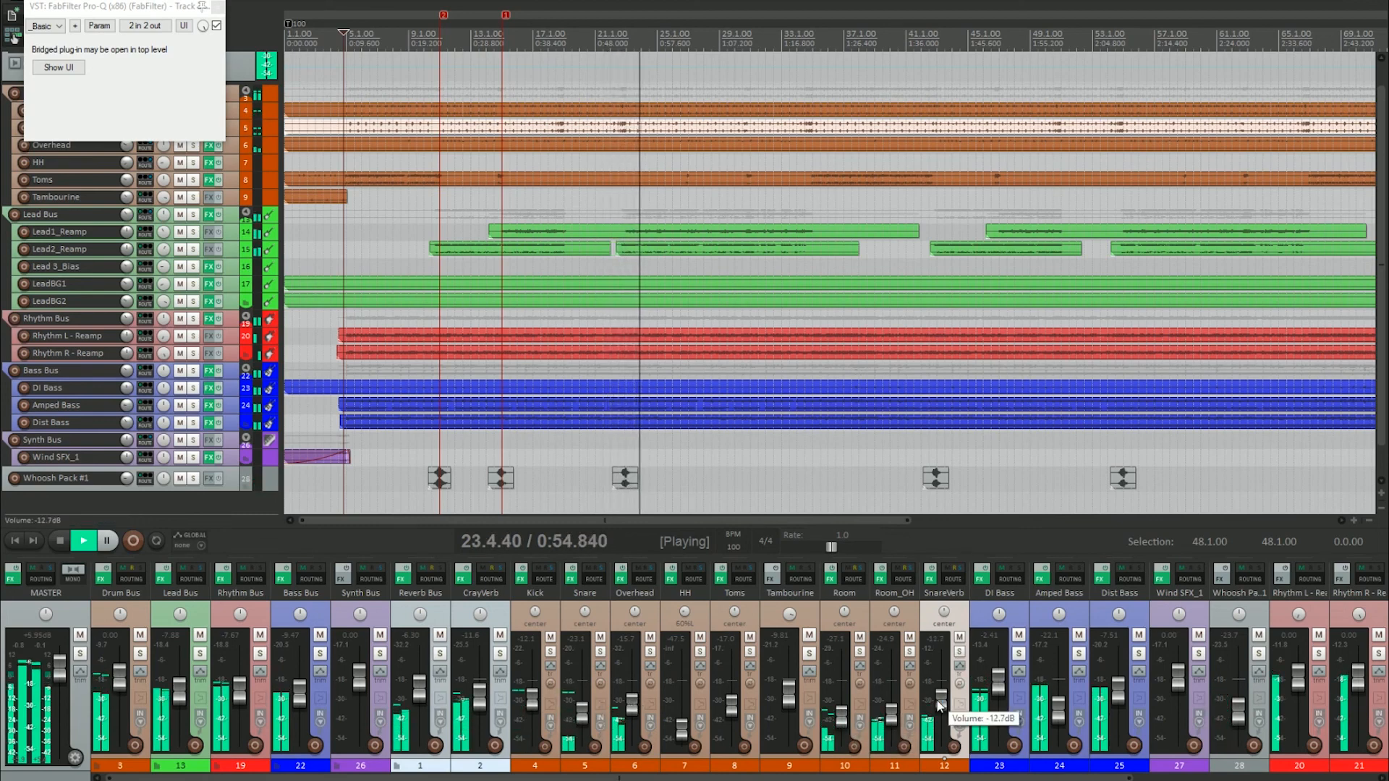
pyautogui.press('space')
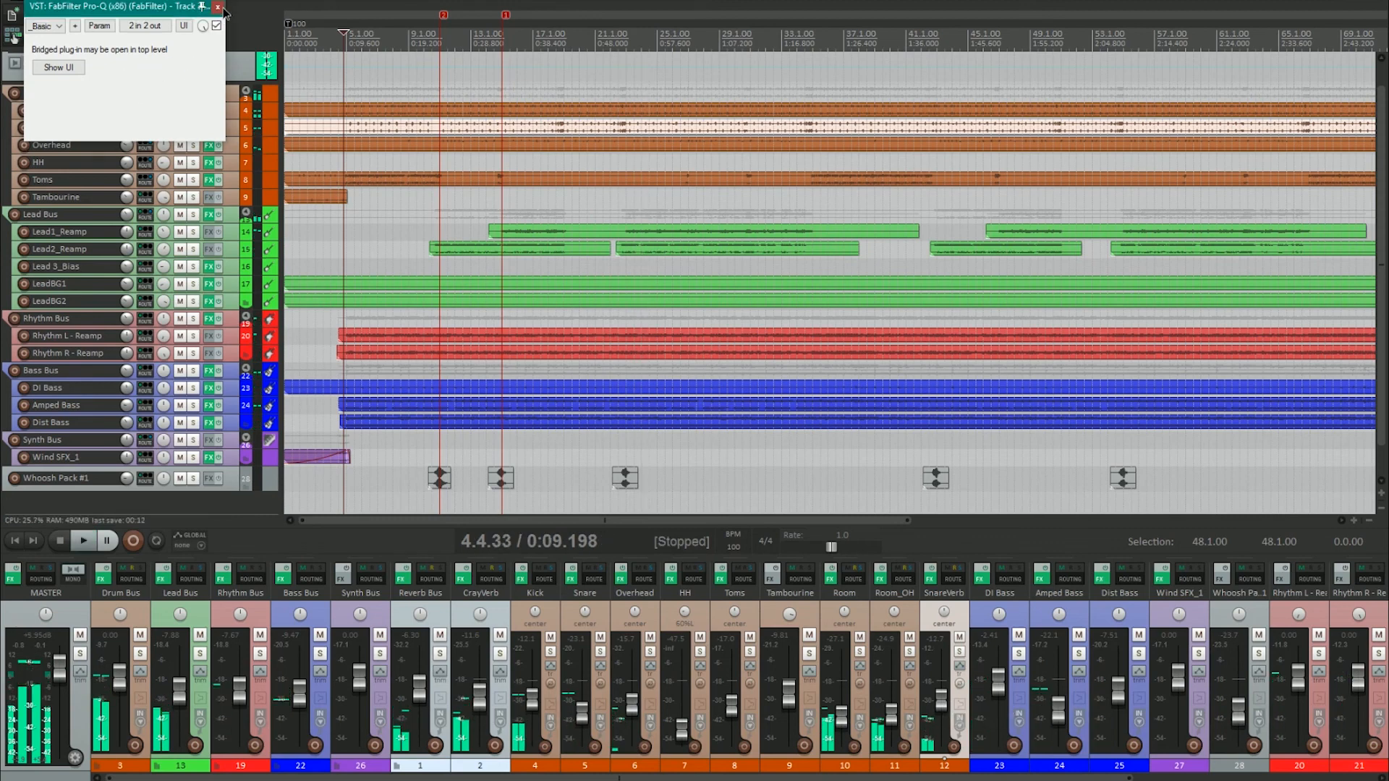
pyautogui.click(218, 7)
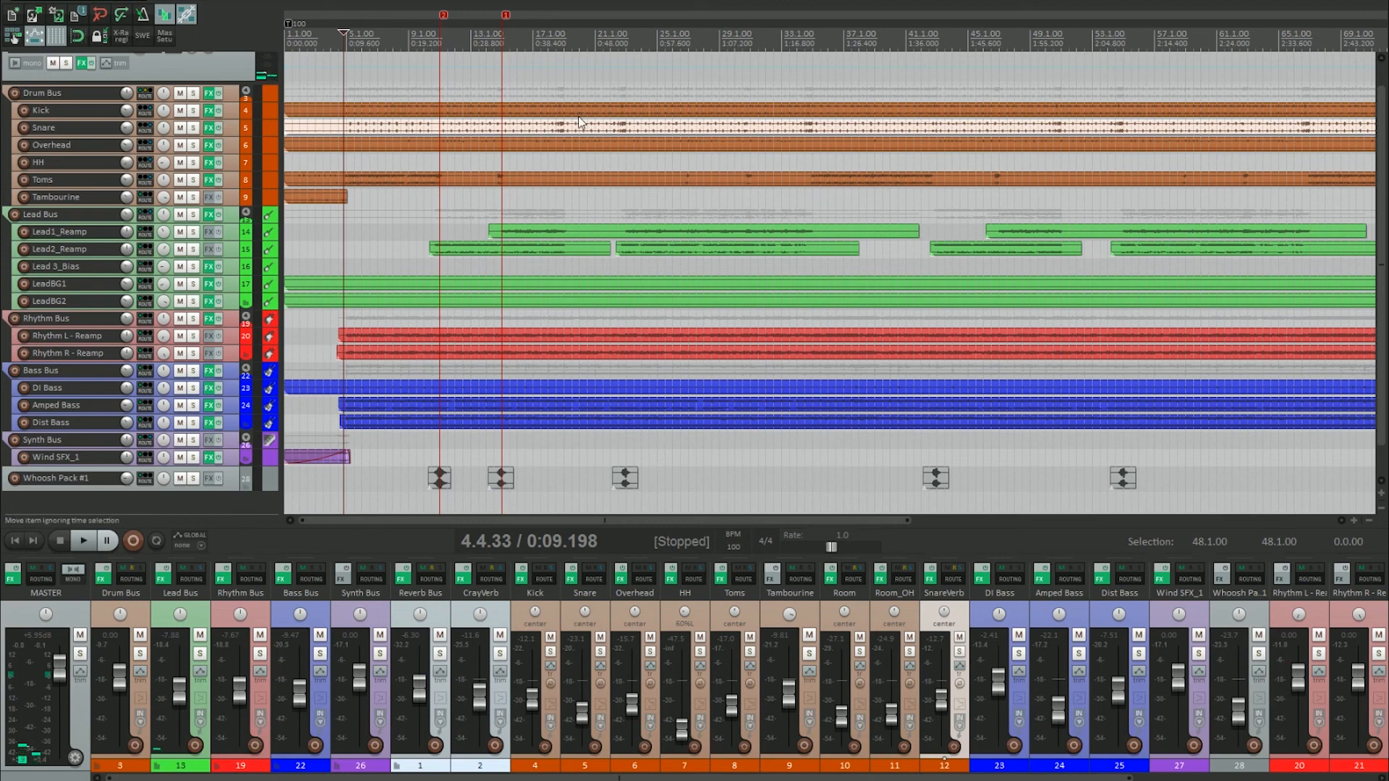
# Enlarge the Rhythm L - Reamp track's height in the arrangement so its waveform is easy to see
pyautogui.scroll(-3, 476, 126)
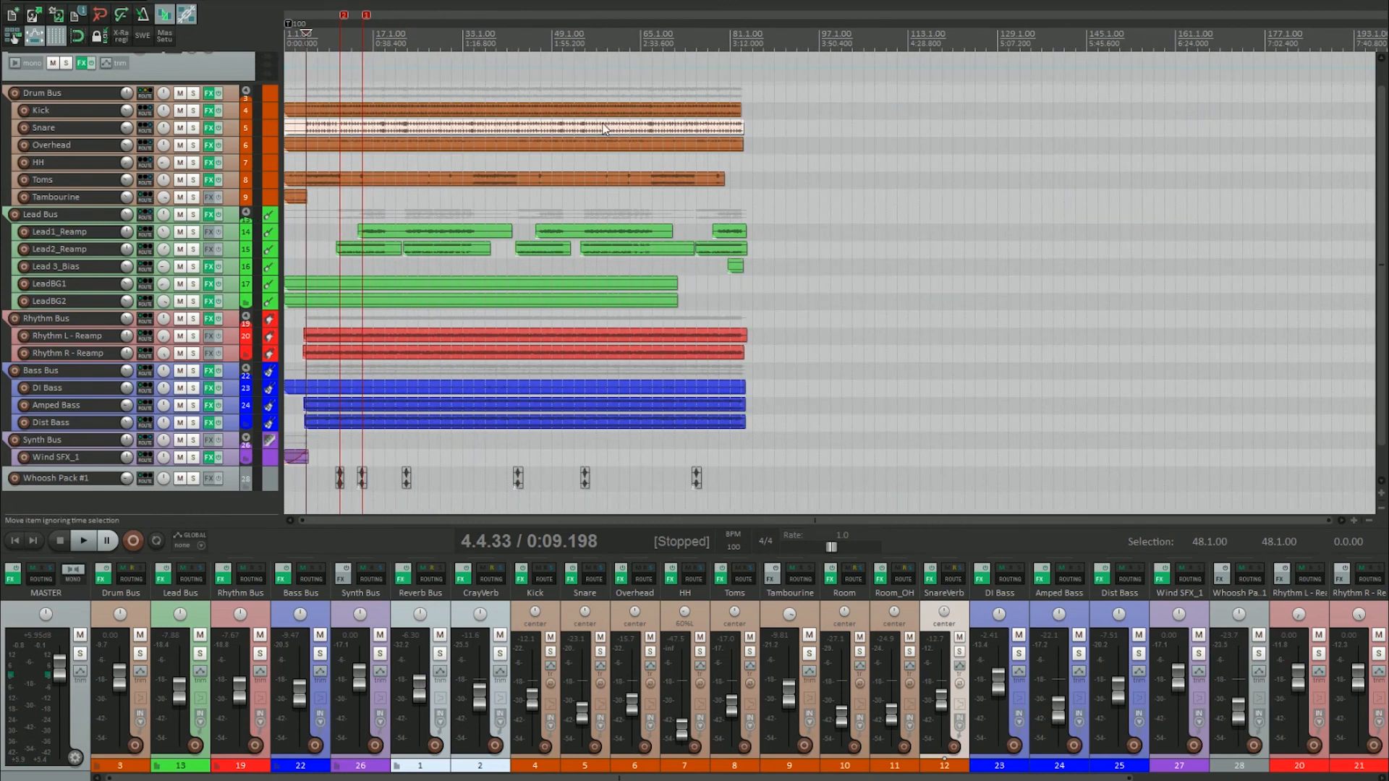
pyautogui.scroll(3, 447, 142)
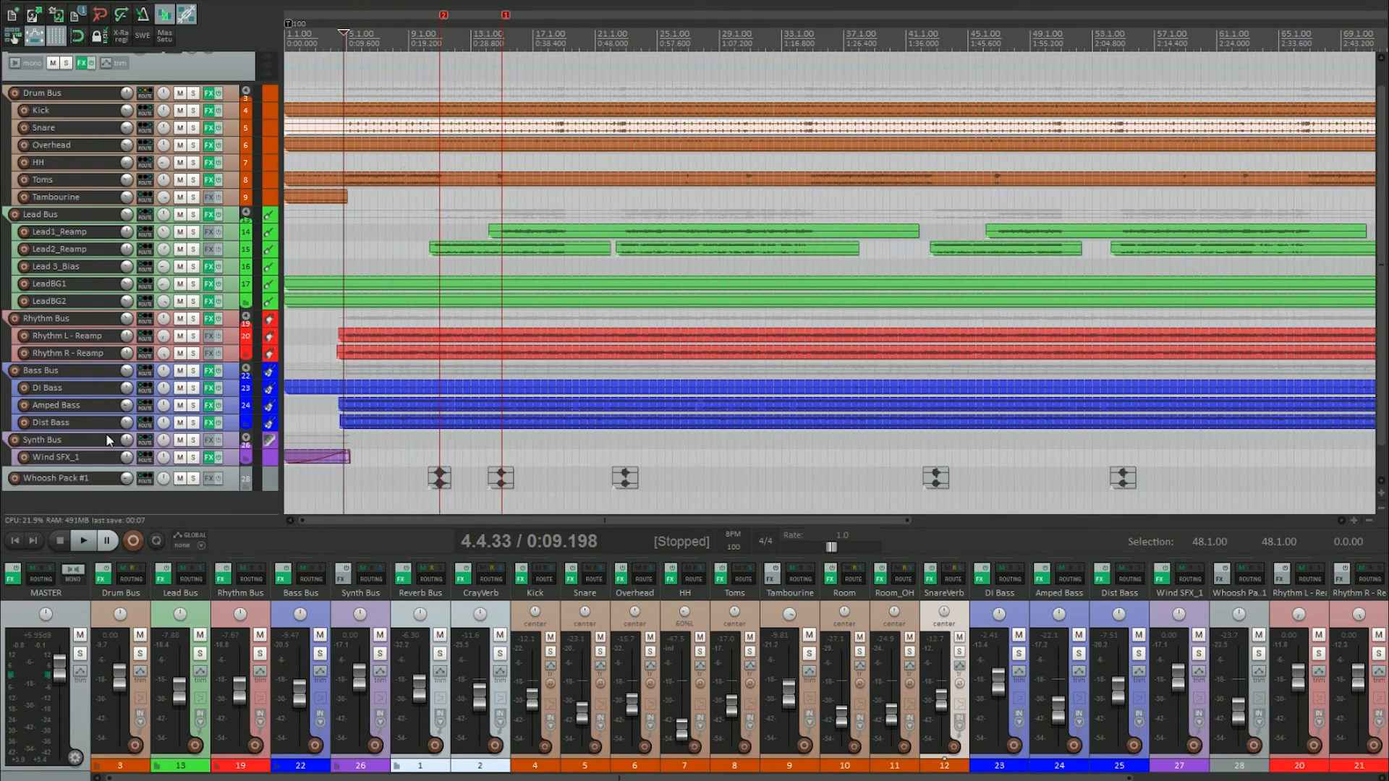
pyautogui.click(230, 342)
pyautogui.moveTo(234, 343); pyautogui.dragTo(221, 474)
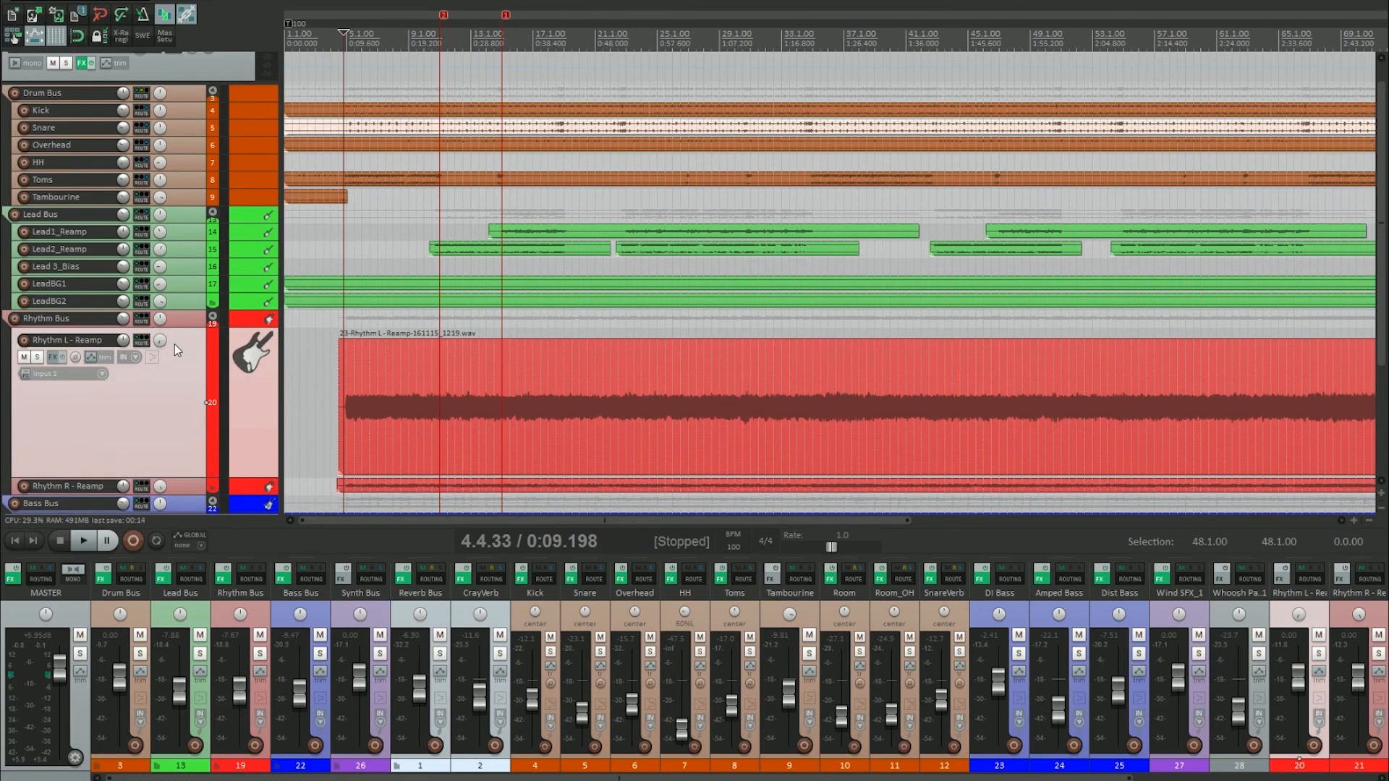
# Solo the Rhythm Bus and play the rhythm guitars from just before bar 5
pyautogui.click(185, 316)
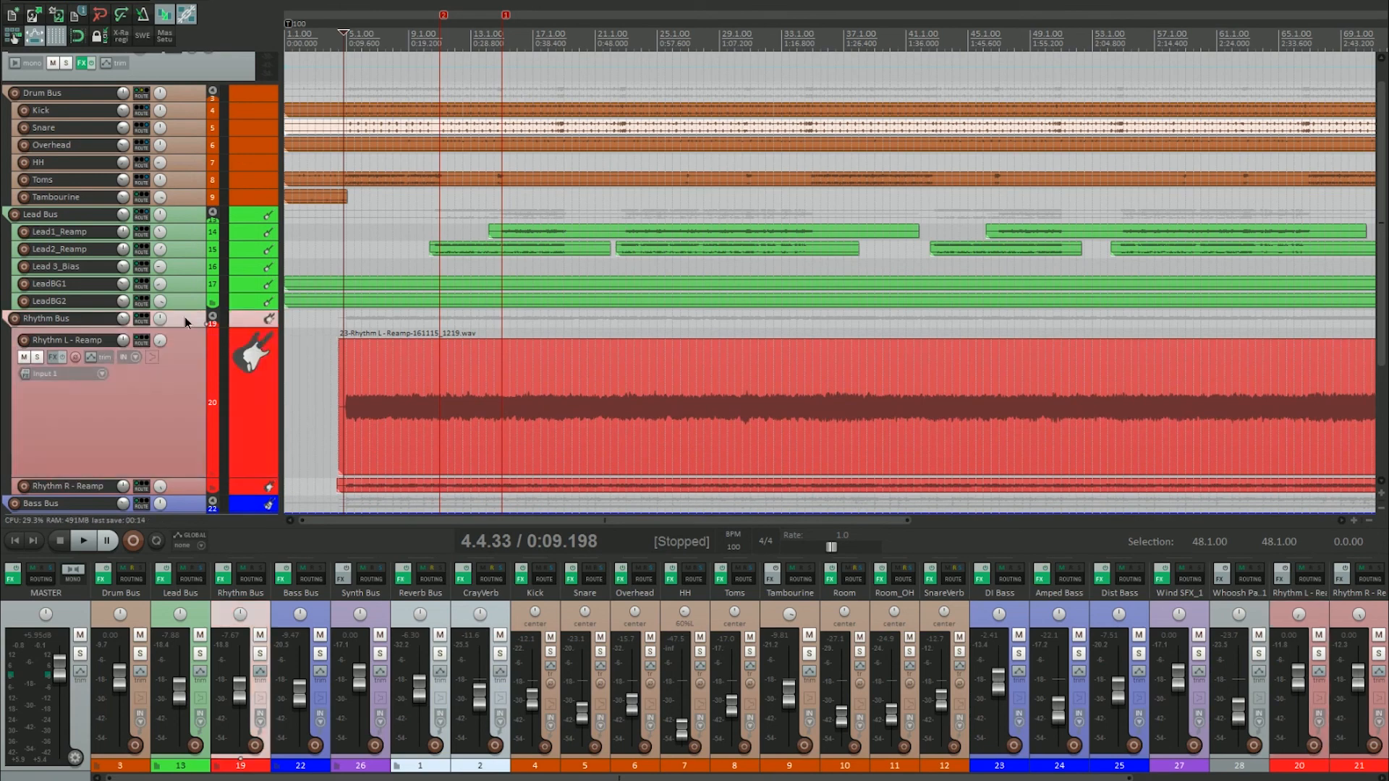
pyautogui.click(302, 376)
pyautogui.scroll(3, 302, 376)
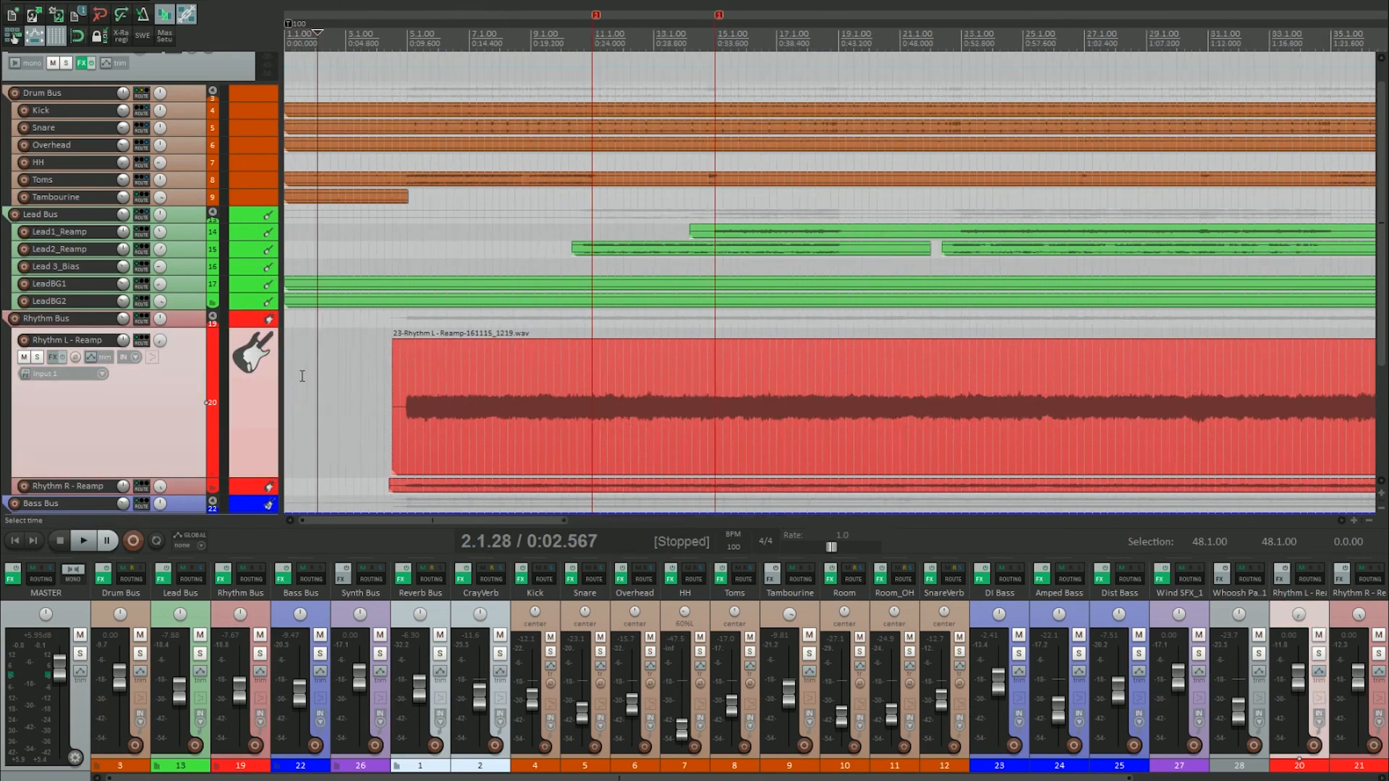
pyautogui.click(260, 654)
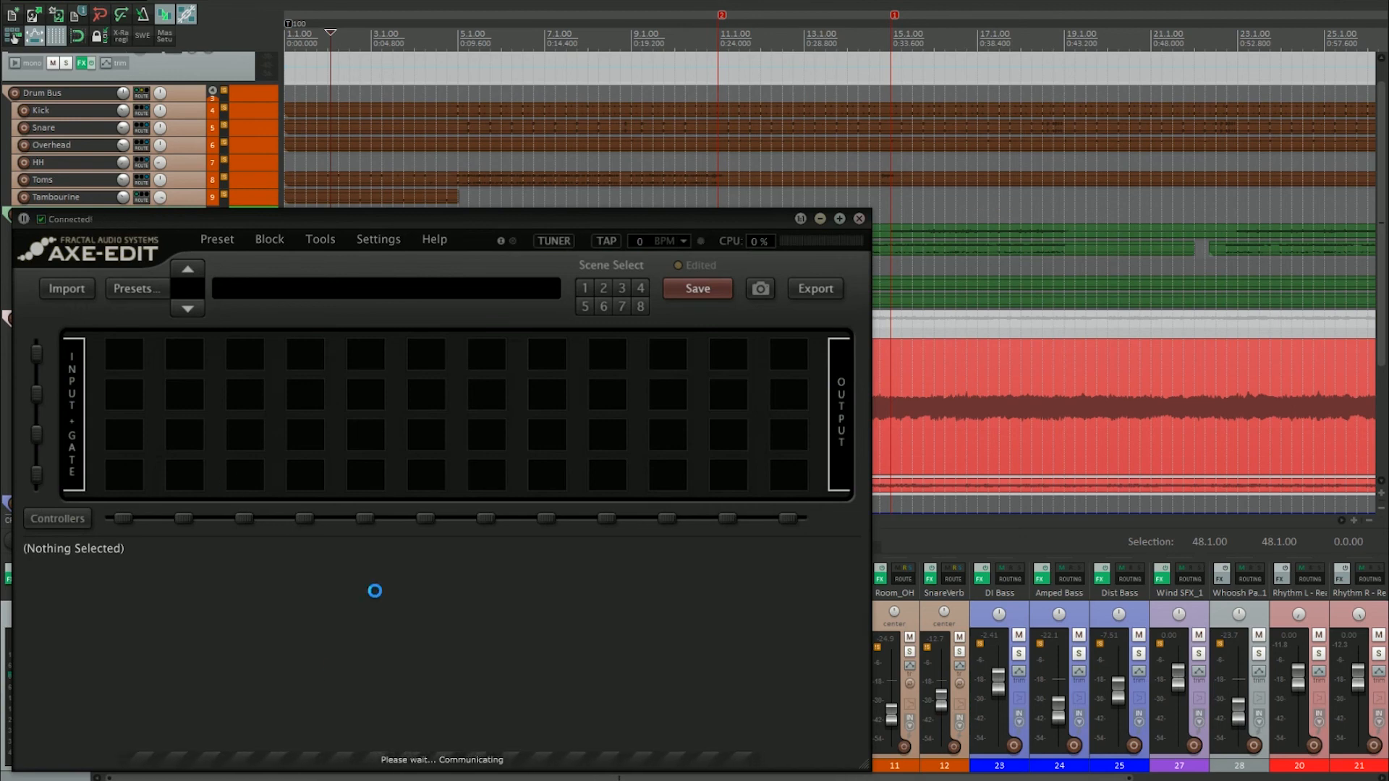
pyautogui.hotkey('alt', 'Tab')
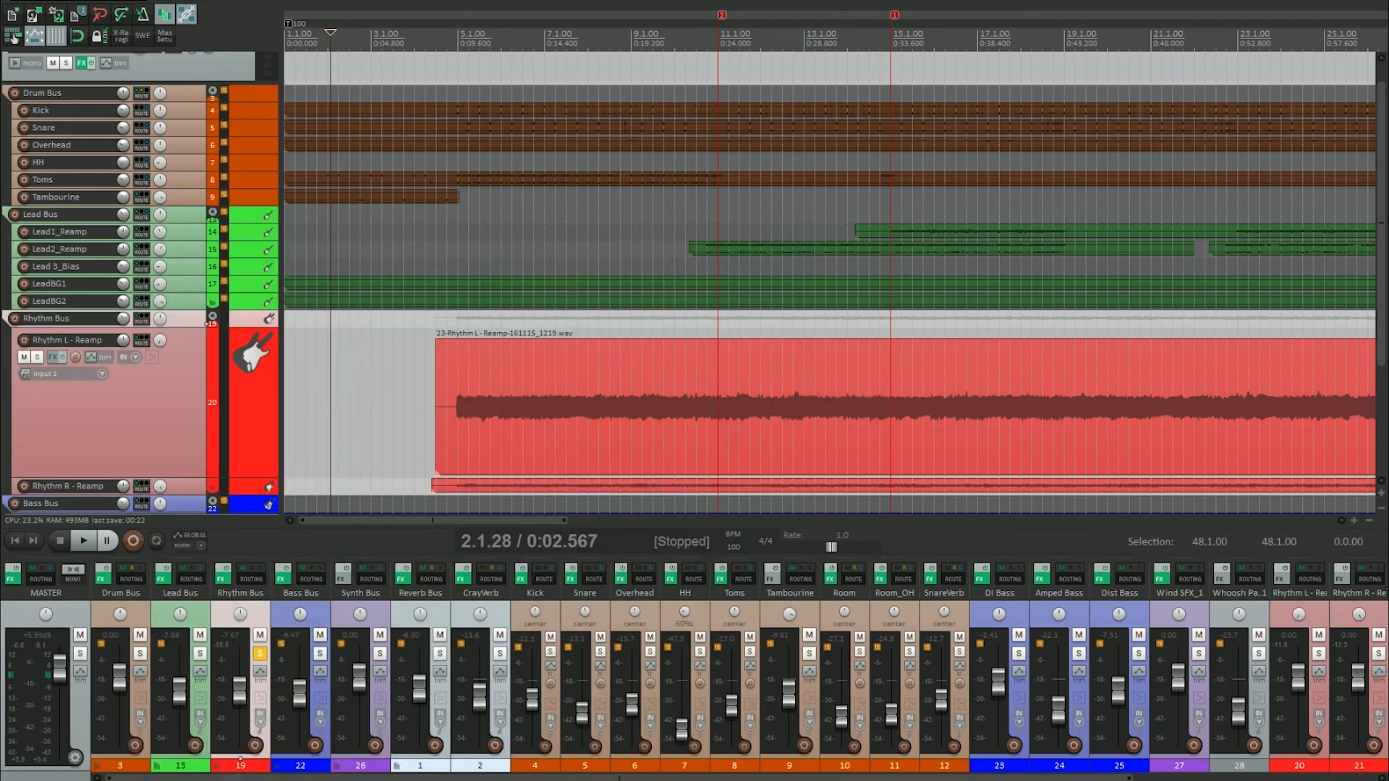
pyautogui.click(440, 144)
pyautogui.press('space')
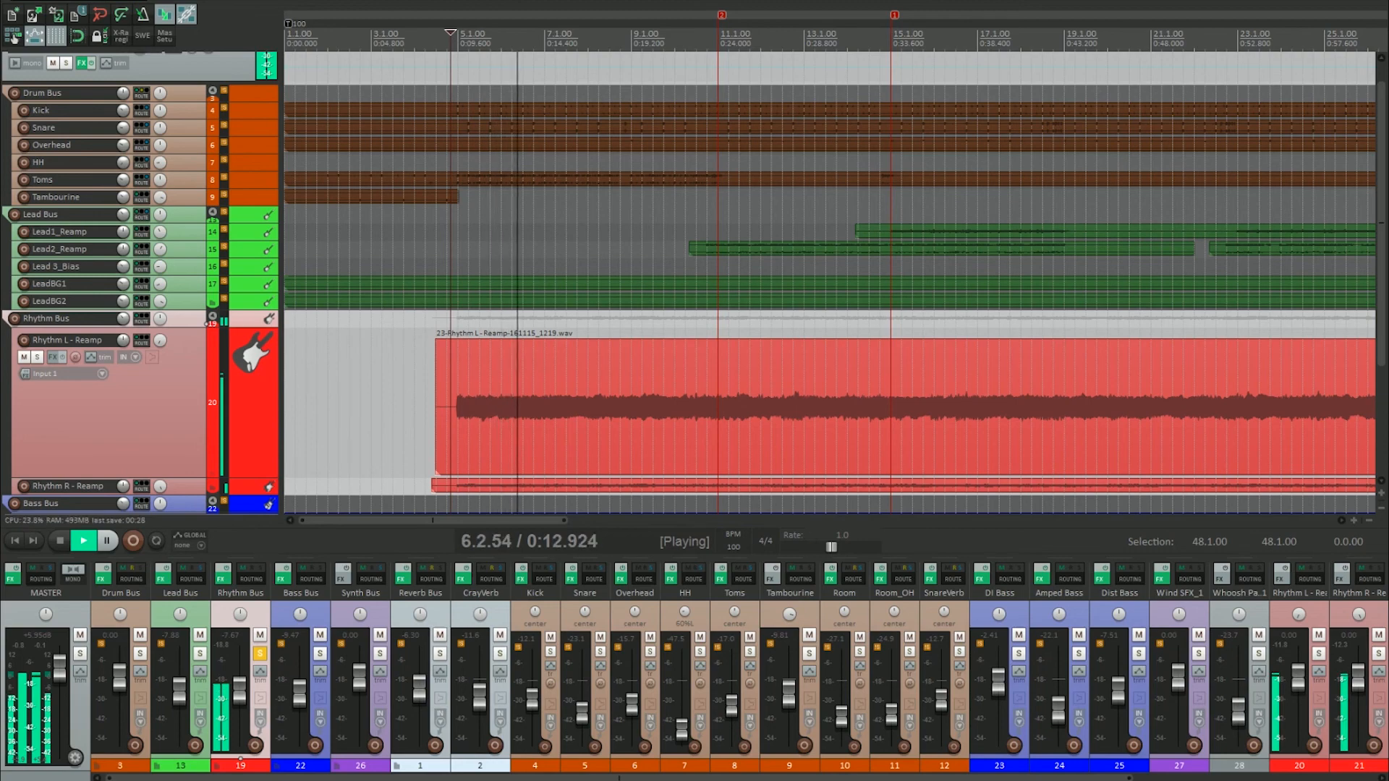
# Switch to Axe-Edit and load preset 479, Colby Rhythm 1, stopping the song playback in REAPER
pyautogui.hotkey('alt', 'Tab')
pyautogui.click(510, 474)
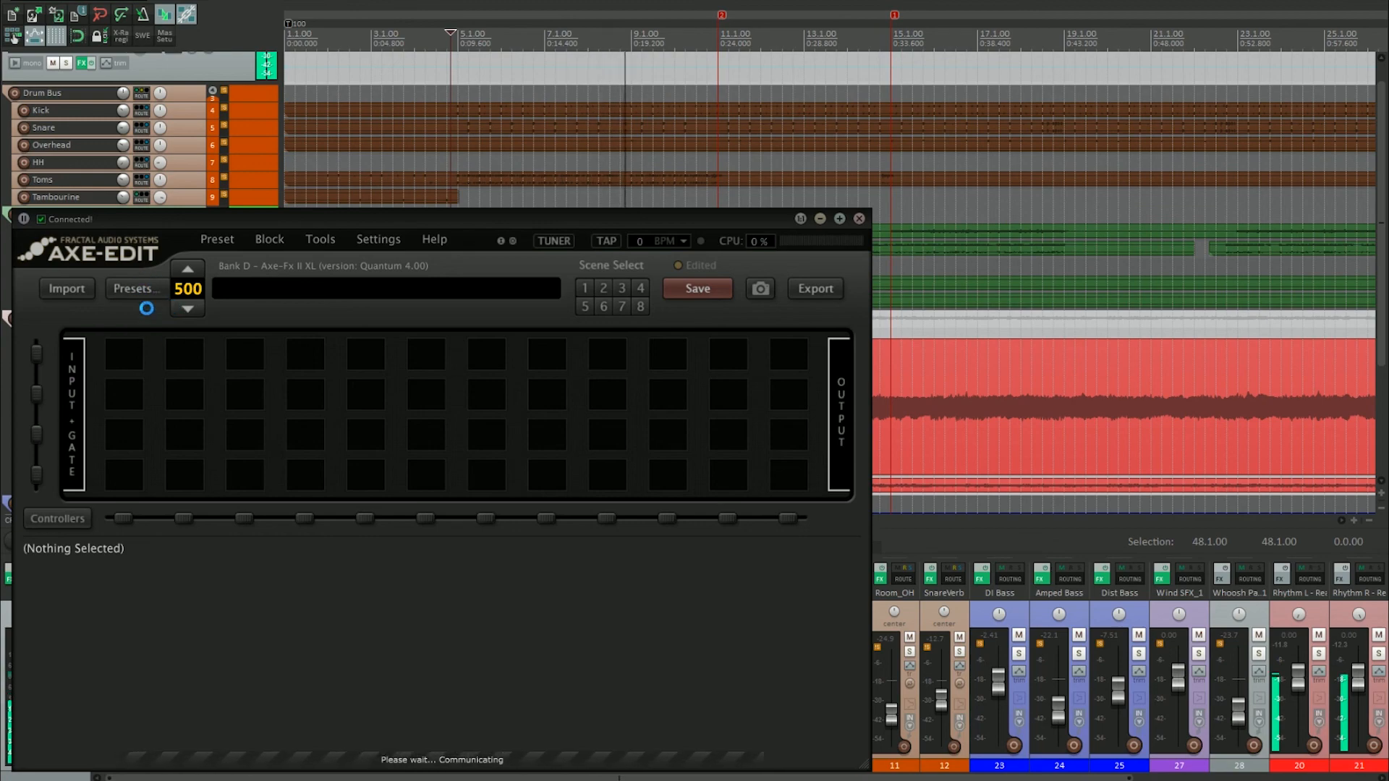
pyautogui.click(151, 288)
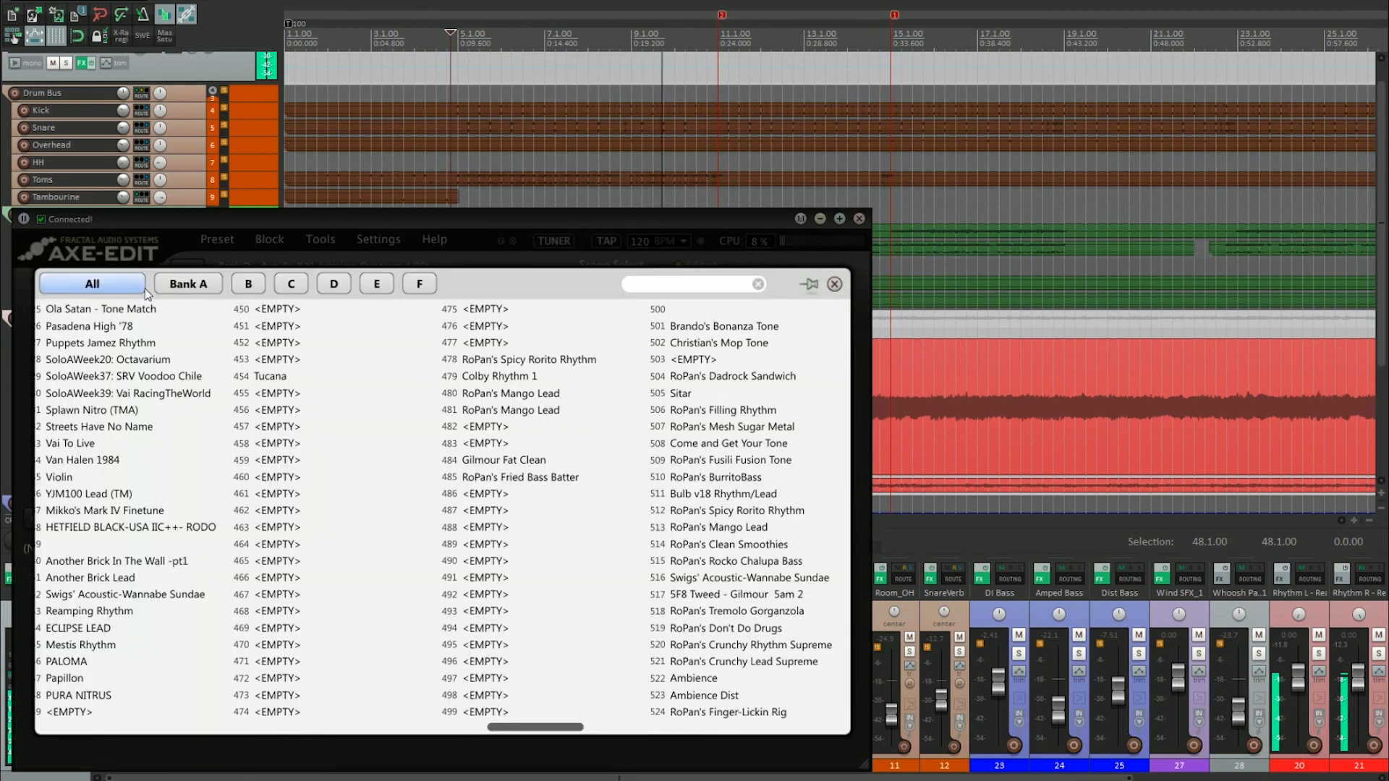
pyautogui.click(515, 377)
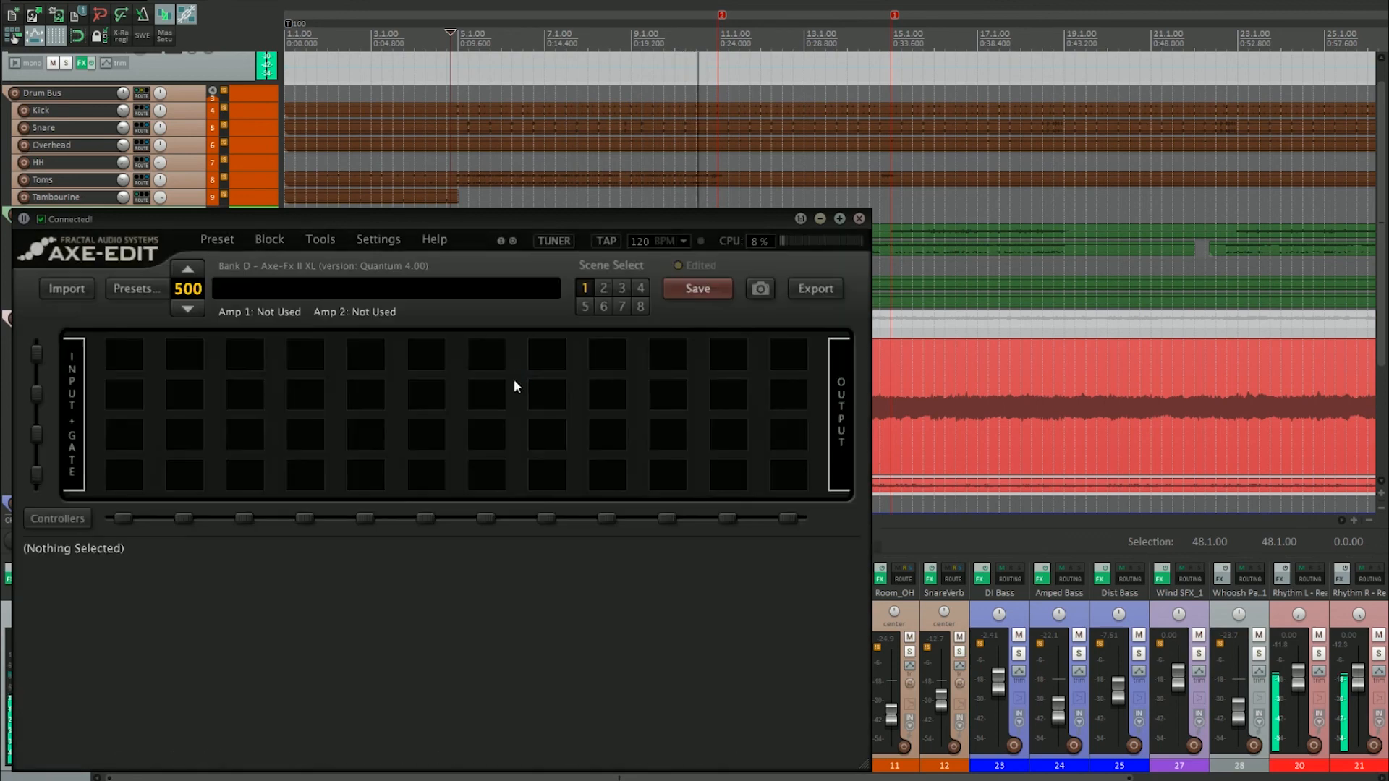
pyautogui.hotkey('alt', 'Tab')
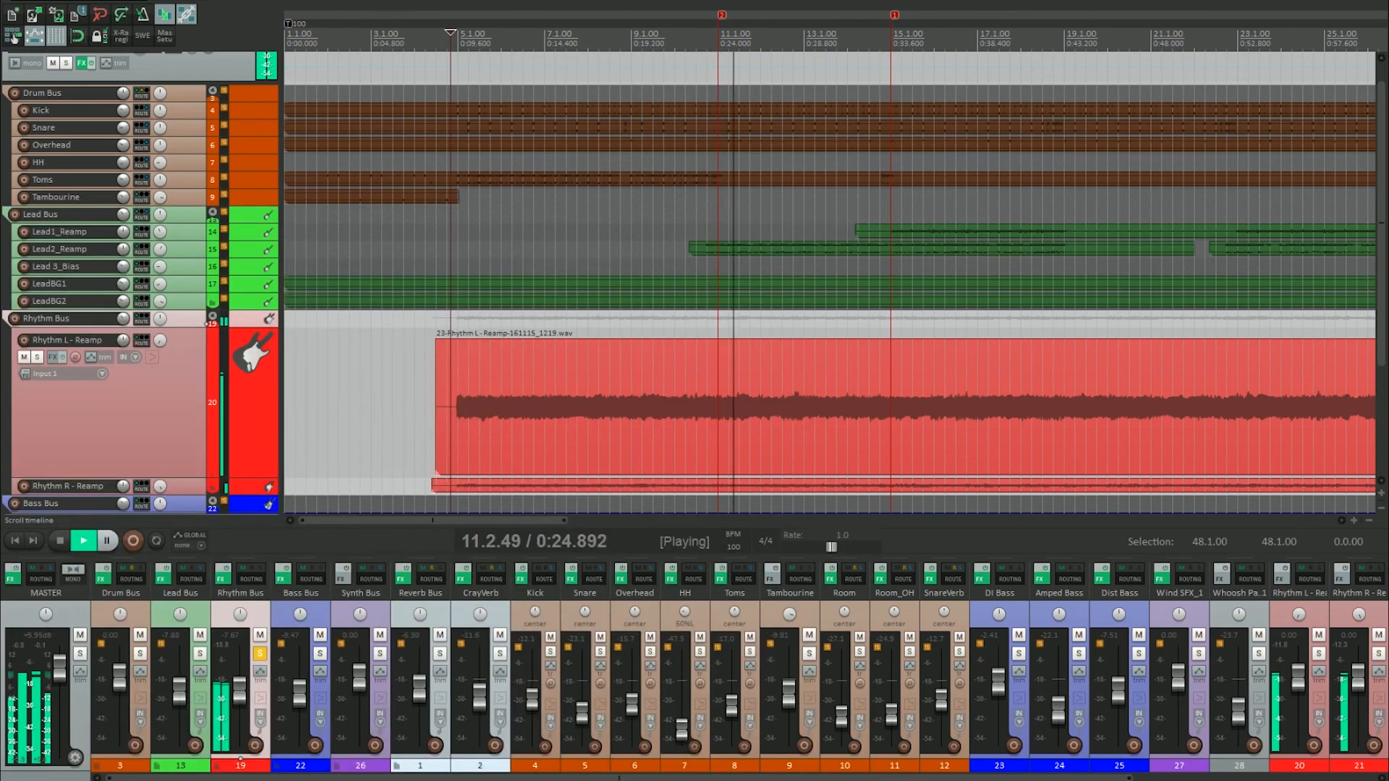
pyautogui.press('space')
pyautogui.hotkey('alt', 'Tab')
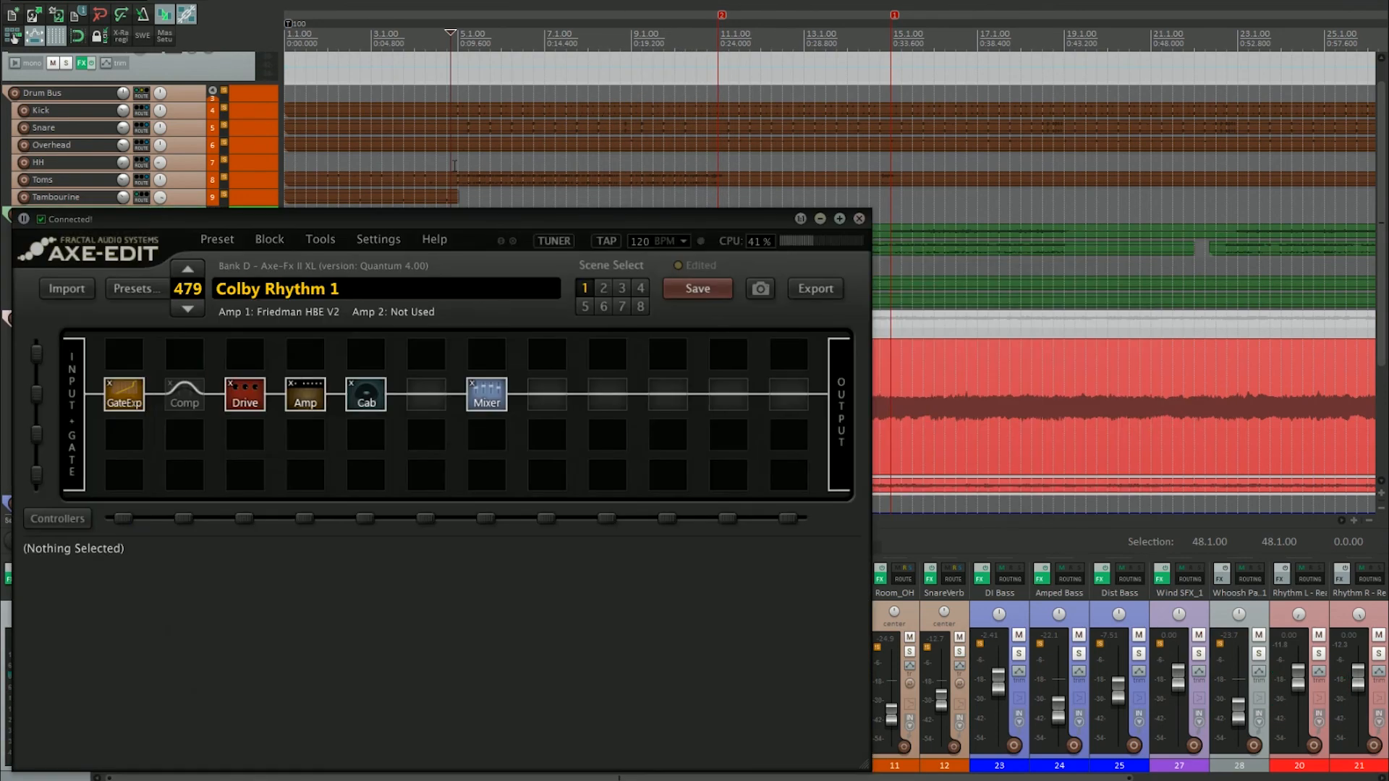
# Move the Axe-Edit window to the middle of the screen and examine the preset's Input Noise Gate and Gate/Expander settings
pyautogui.moveTo(416, 218); pyautogui.dragTo(680, 204)
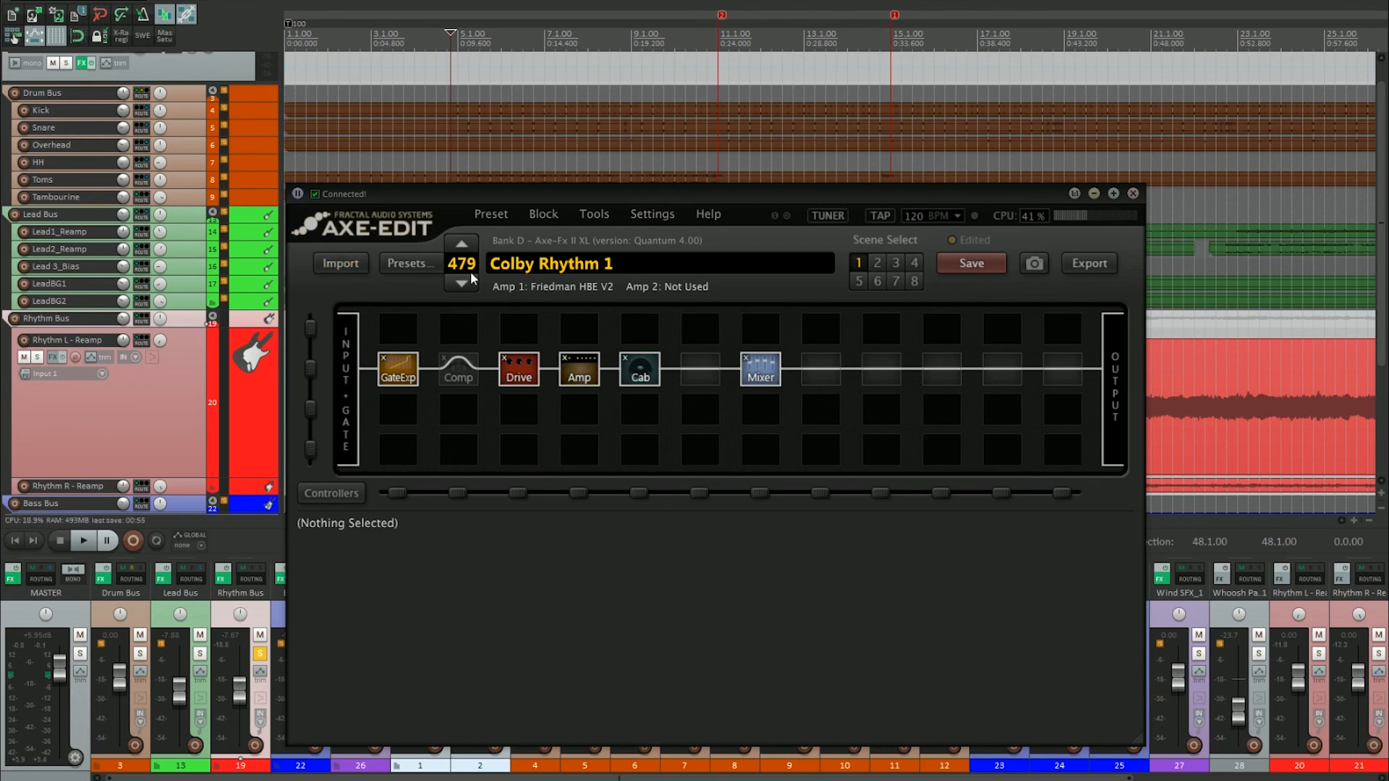
pyautogui.click(353, 367)
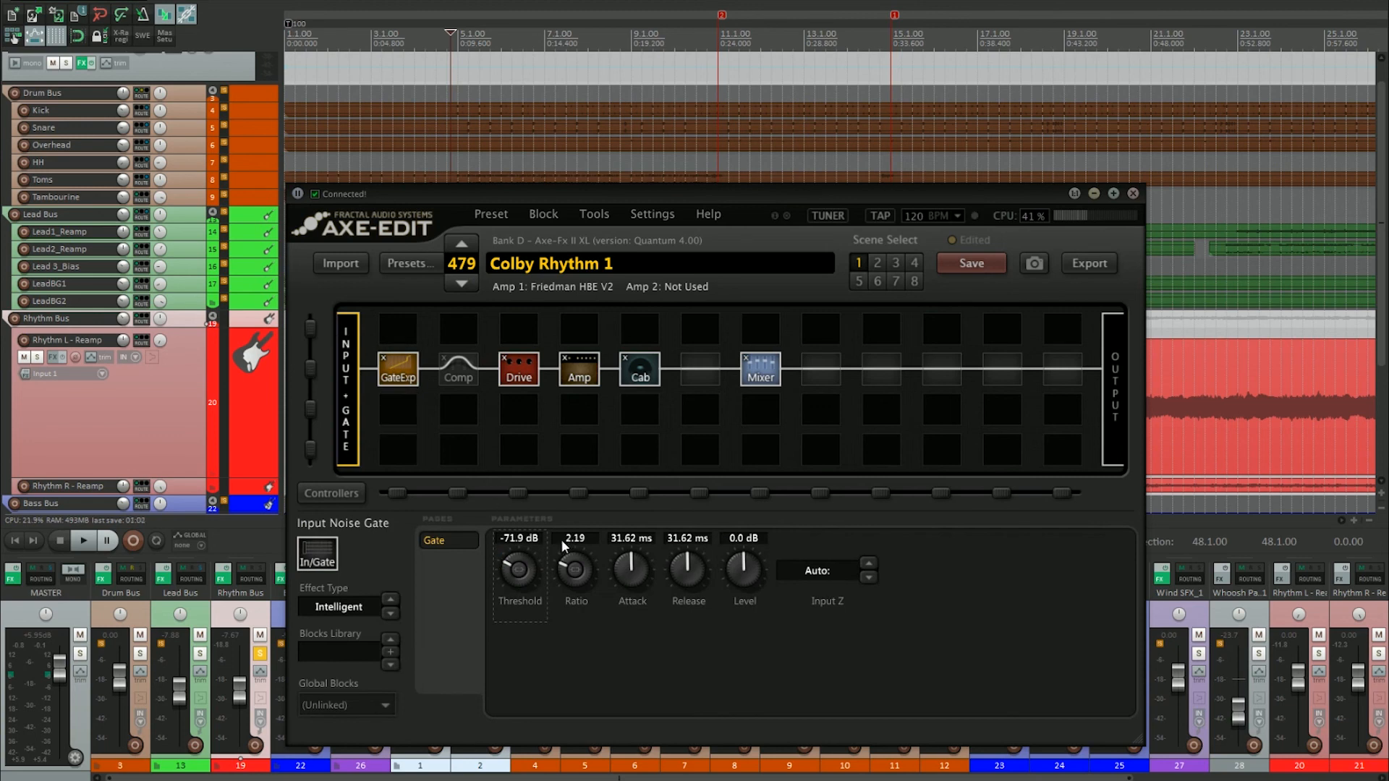
pyautogui.click(397, 364)
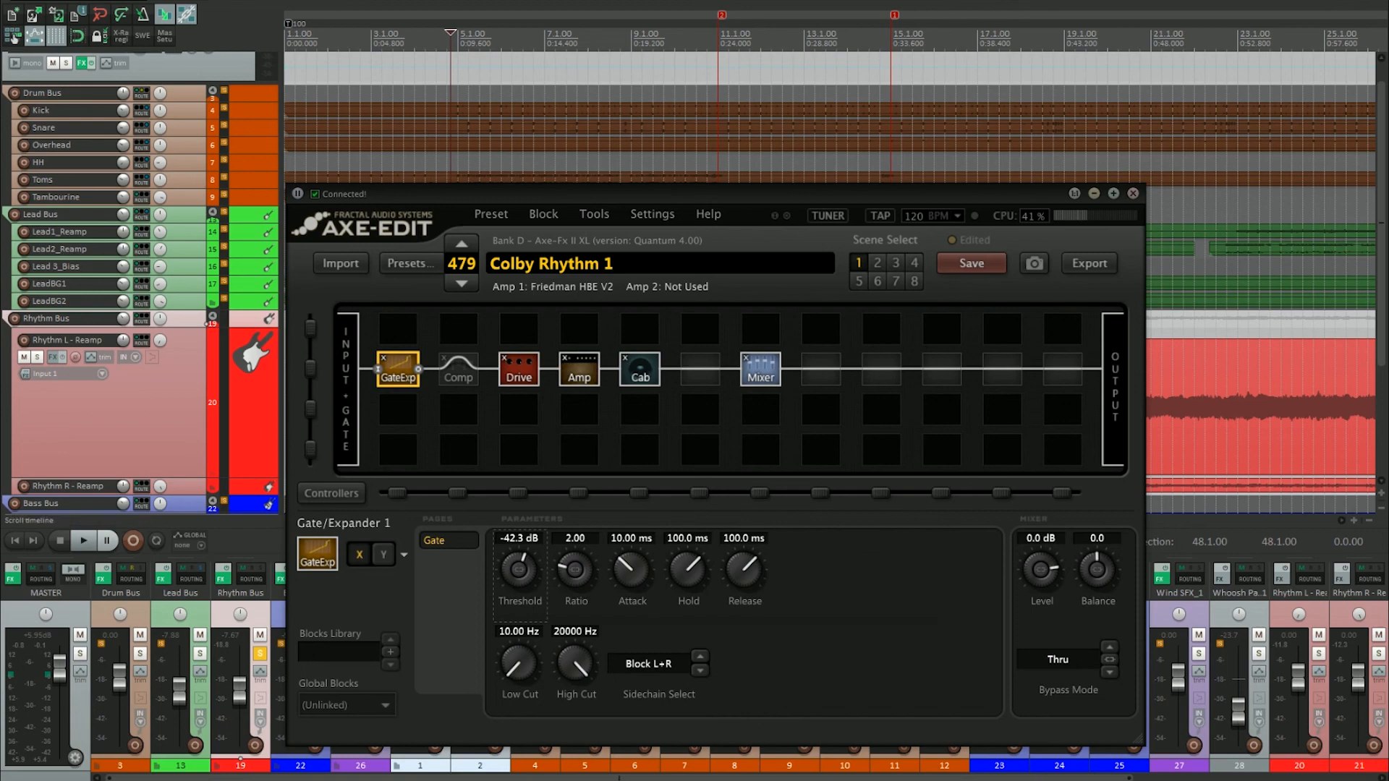
# Switch to REAPER and listen to the soloed Rhythm Bus from bar 12, stopping playback after the passage
pyautogui.hotkey('alt', 'Tab')
pyautogui.scroll(-8, 533, 411)
pyautogui.click(445, 415)
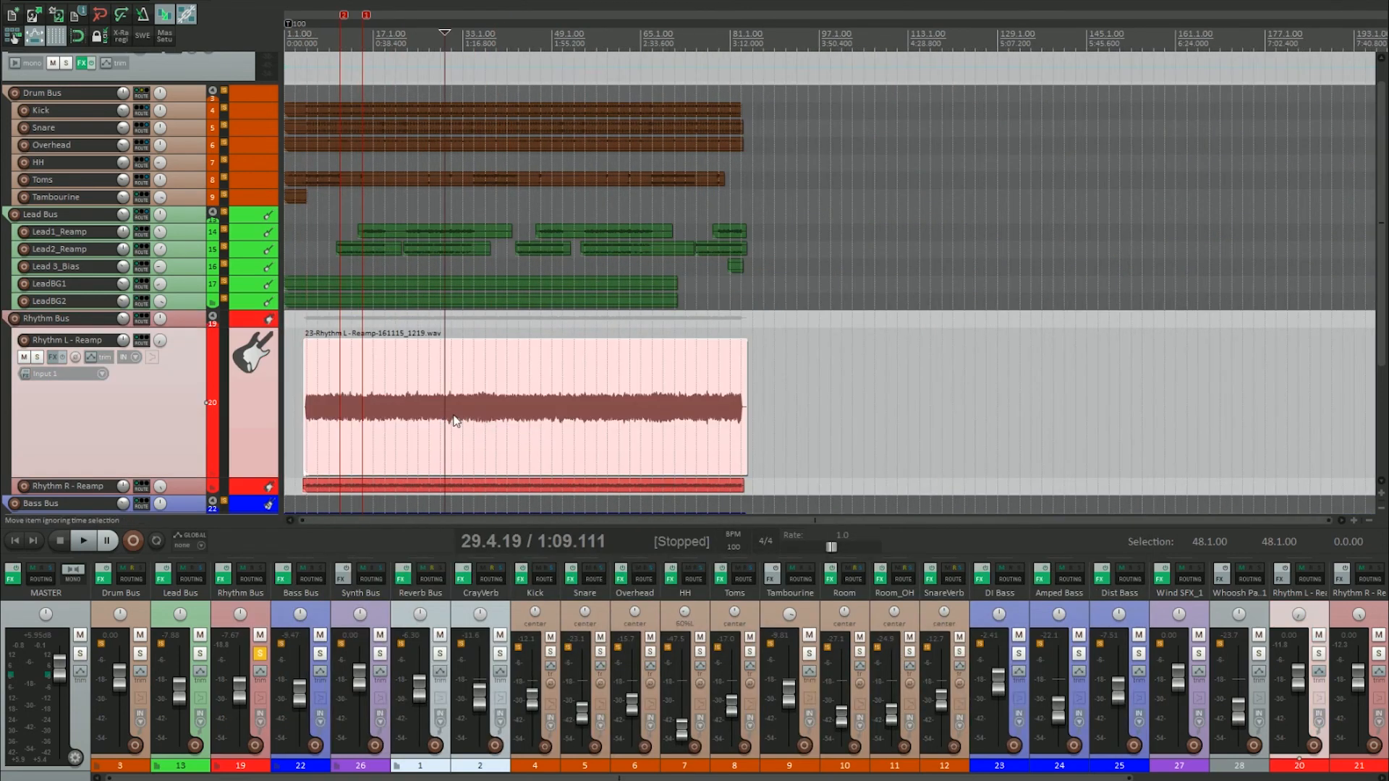
pyautogui.scroll(5, 456, 421)
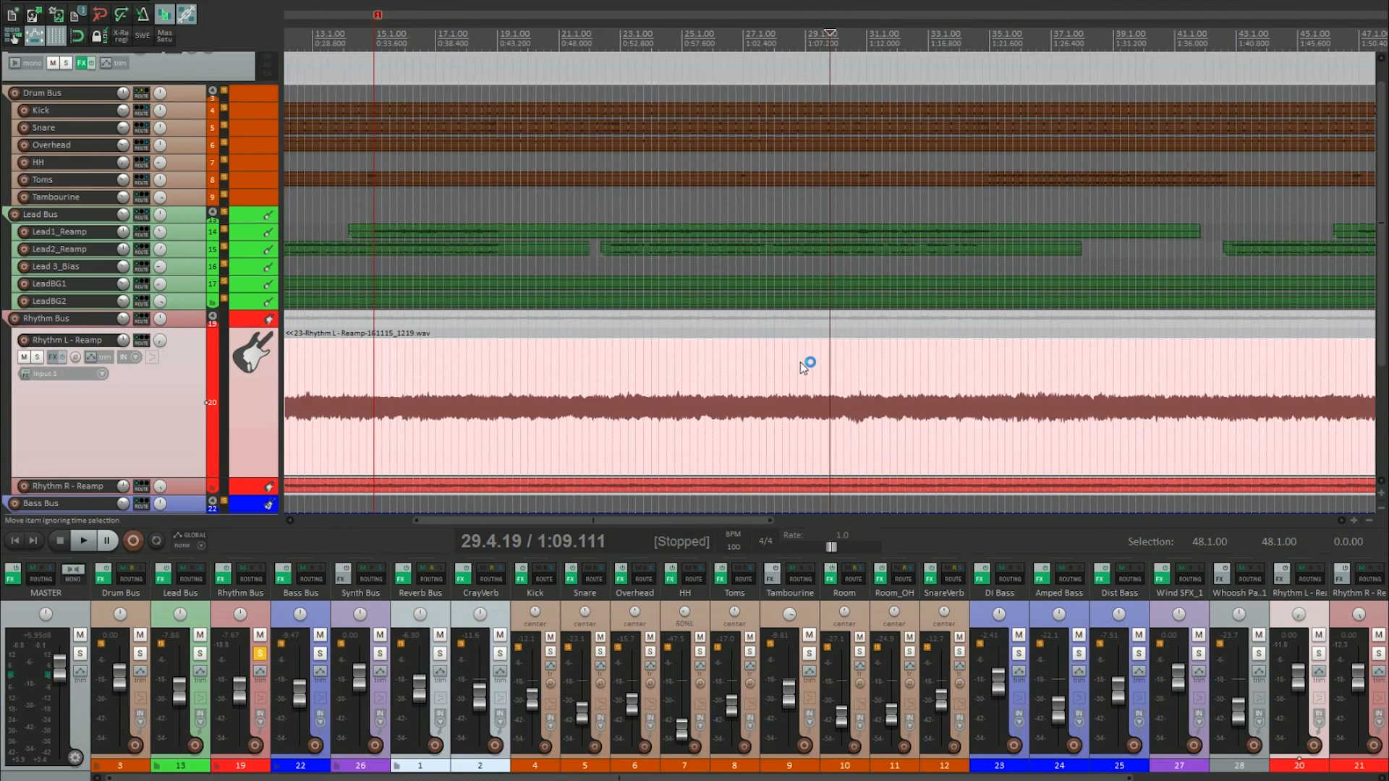
pyautogui.scroll(-3, 800, 361)
pyautogui.click(407, 378)
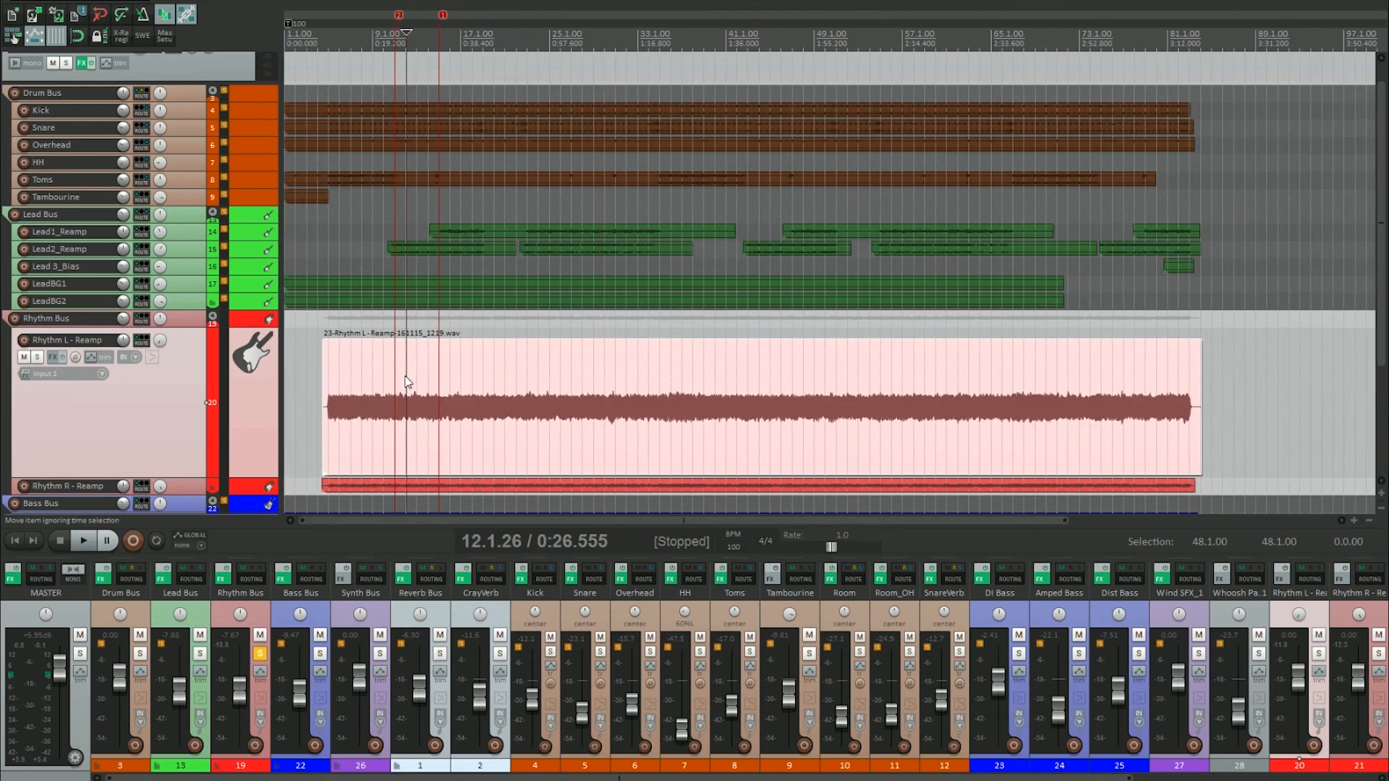
pyautogui.scroll(5, 487, 366)
pyautogui.press('space')
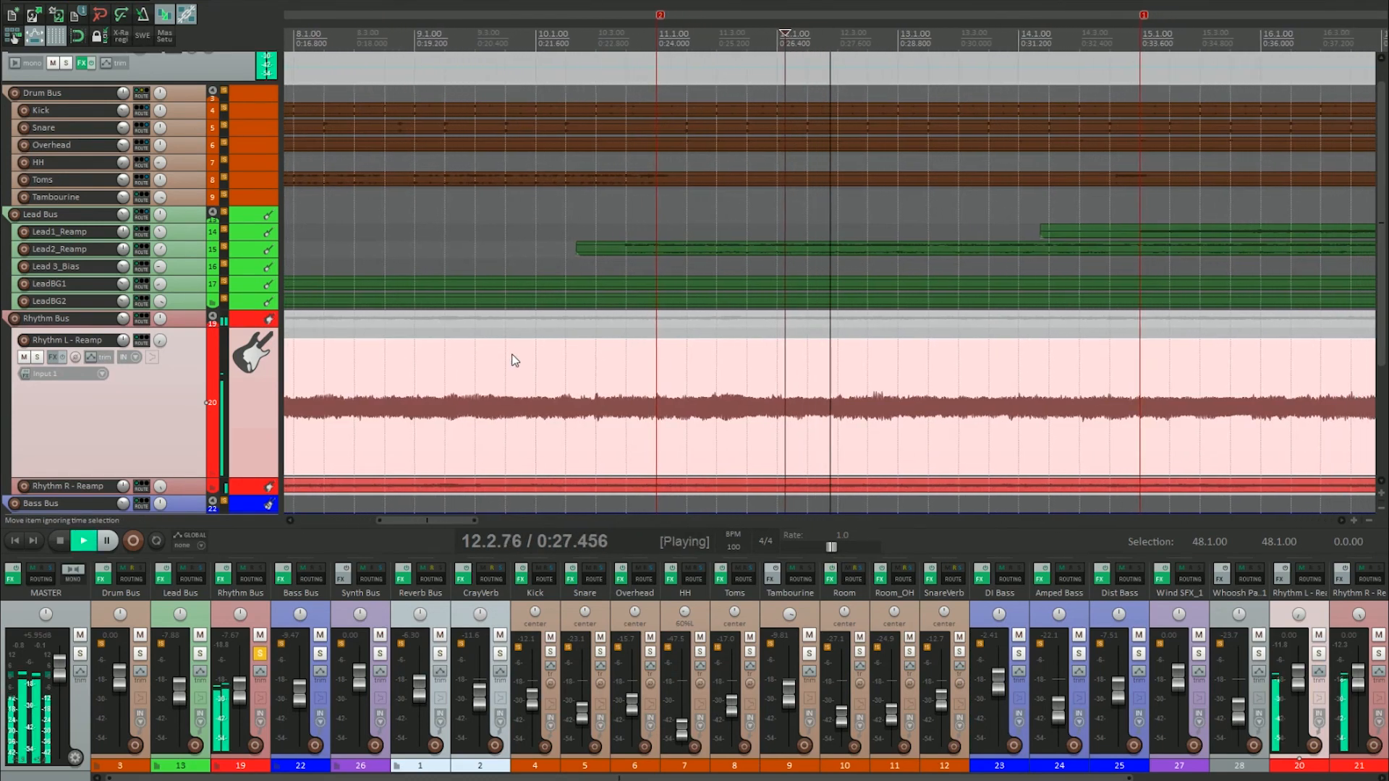
pyautogui.scroll(-5, 515, 361)
pyautogui.press('space')
# Return to Axe-Edit and examine the settings of the Drive 1, Amp 1 and Cab 1 blocks in Colby Rhythm 1
pyautogui.hotkey('alt', 'Tab')
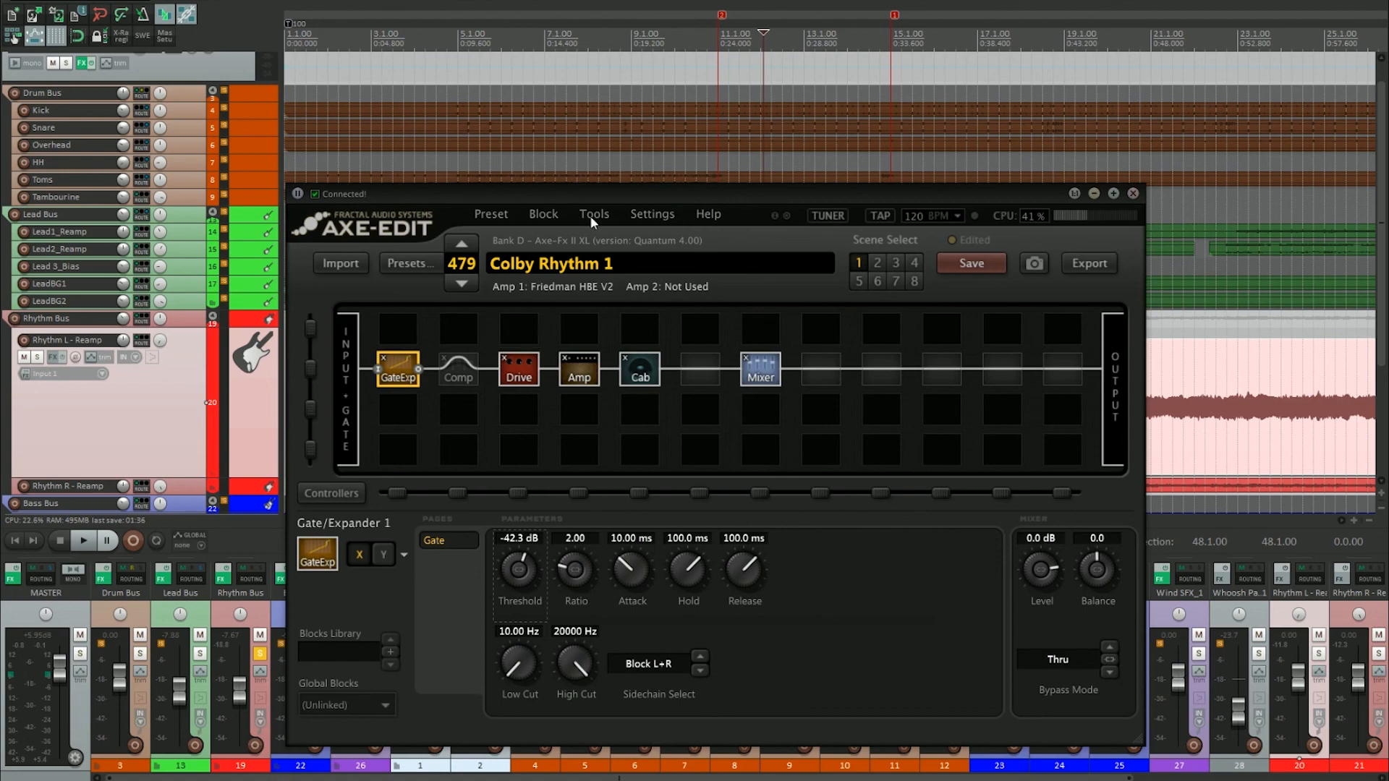
pyautogui.click(578, 376)
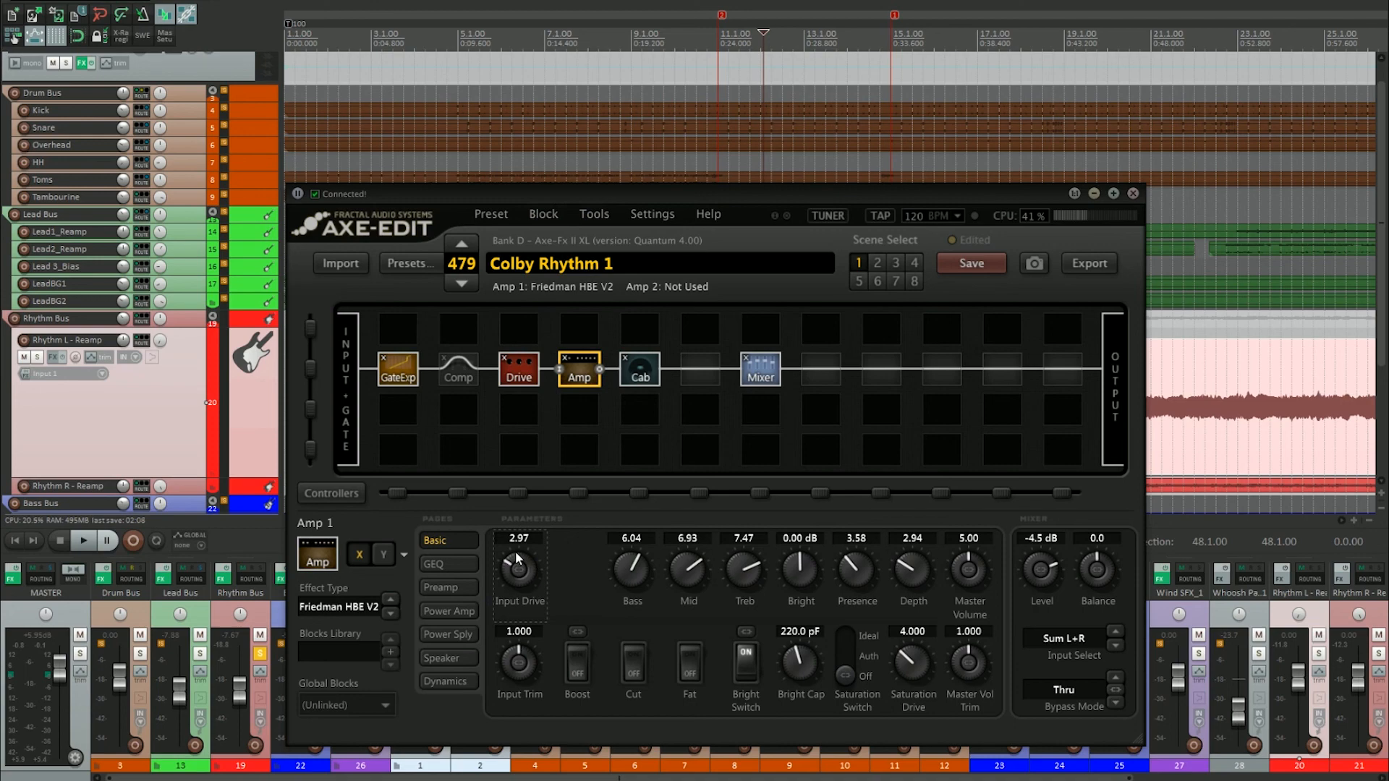
pyautogui.click(520, 397)
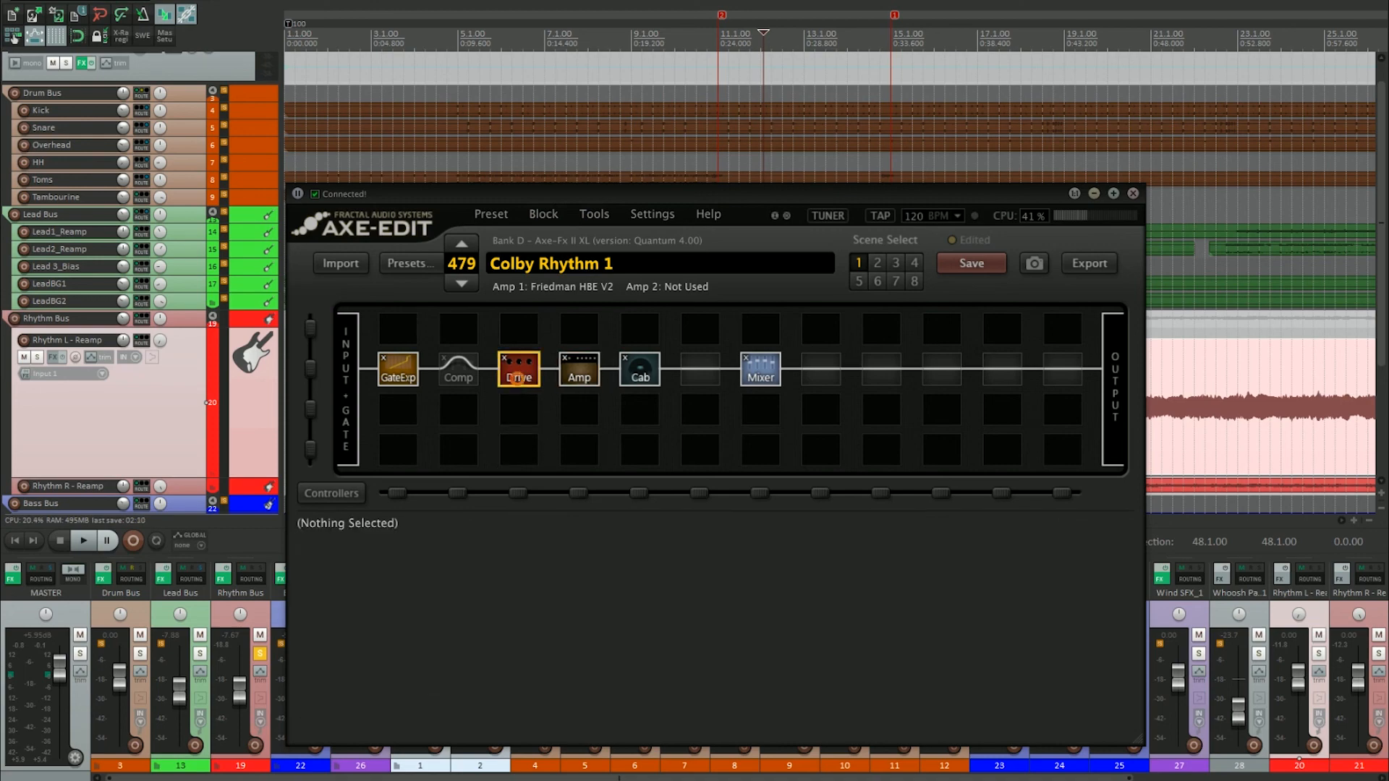
pyautogui.click(519, 375)
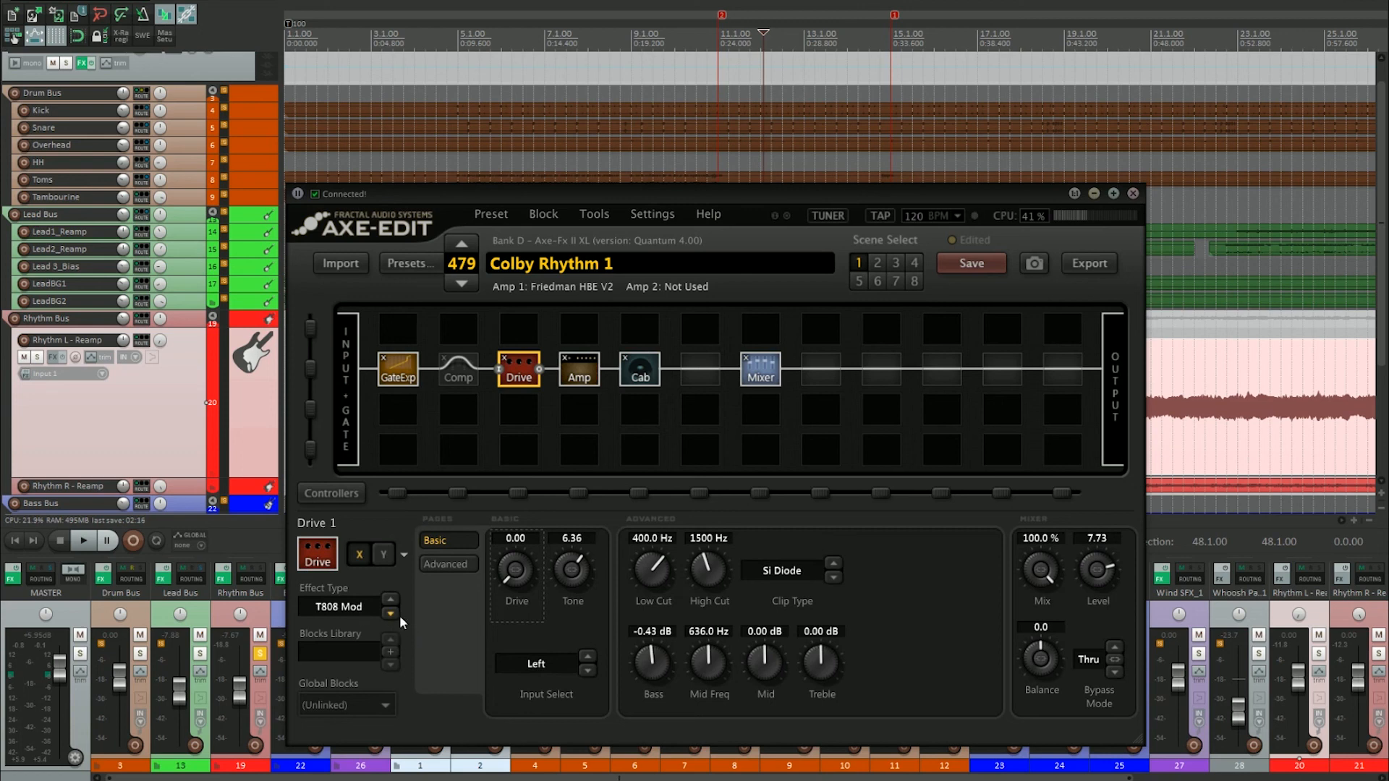
pyautogui.click(588, 389)
pyautogui.click(579, 370)
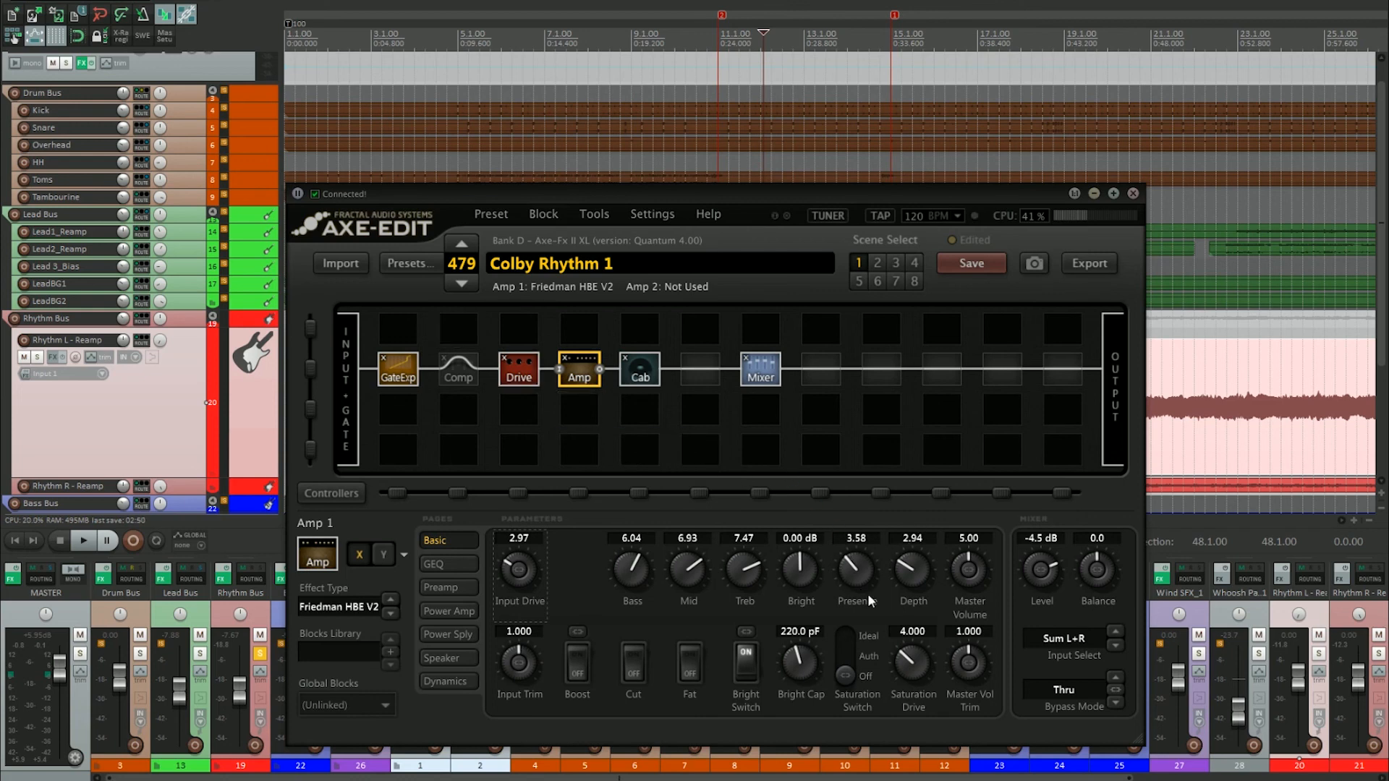
pyautogui.click(642, 371)
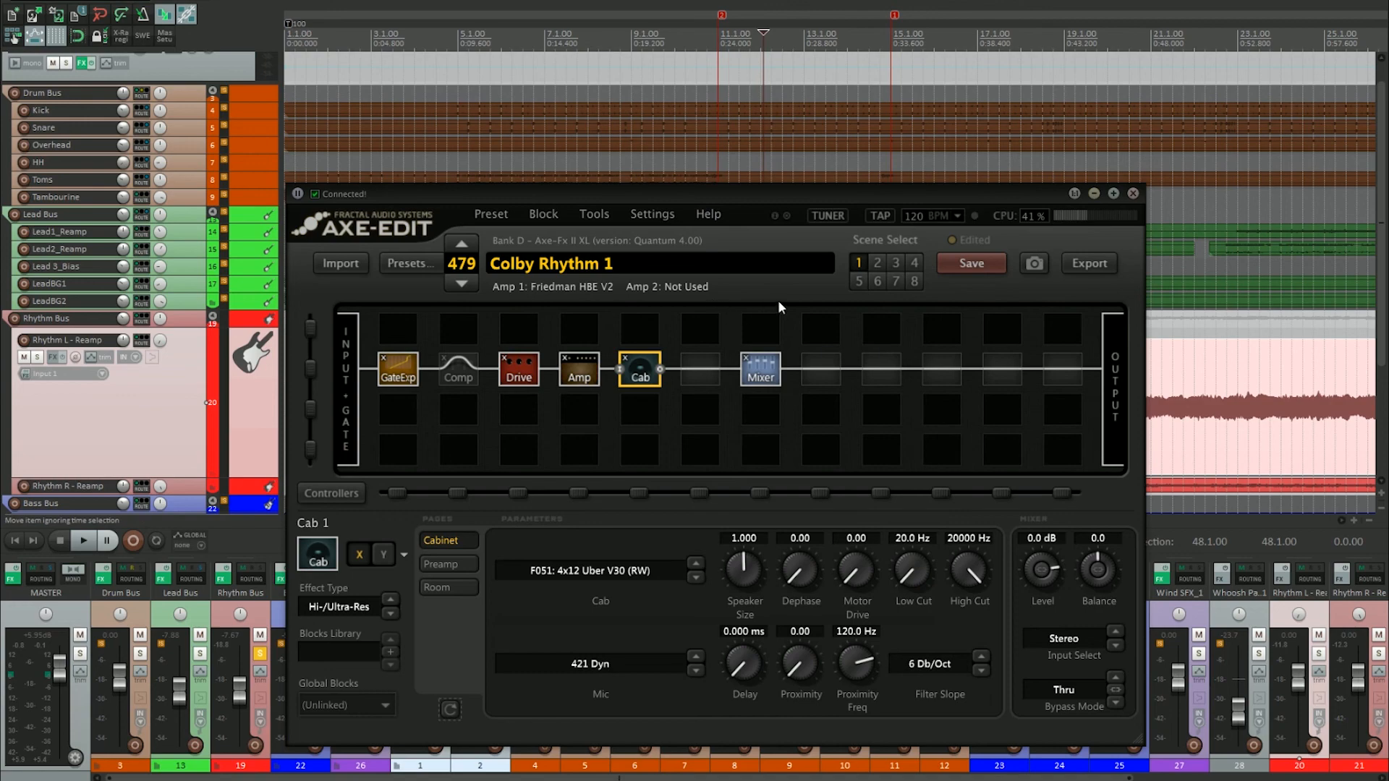
# Close Axe-Edit to return to REAPER and listen to the soloed Rhythm Bus from bar 13 with its FabFilter Pro-Q open
pyautogui.click(1133, 193)
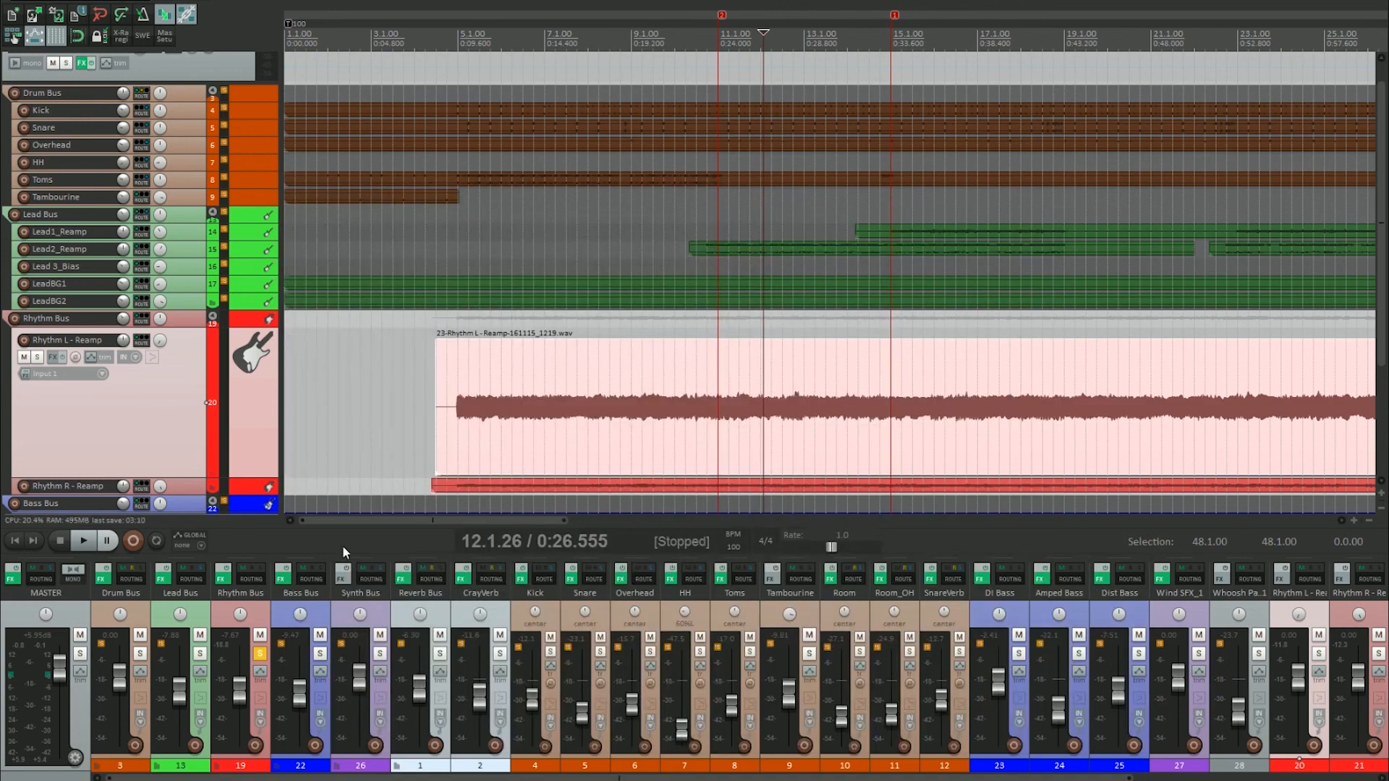
pyautogui.click(224, 579)
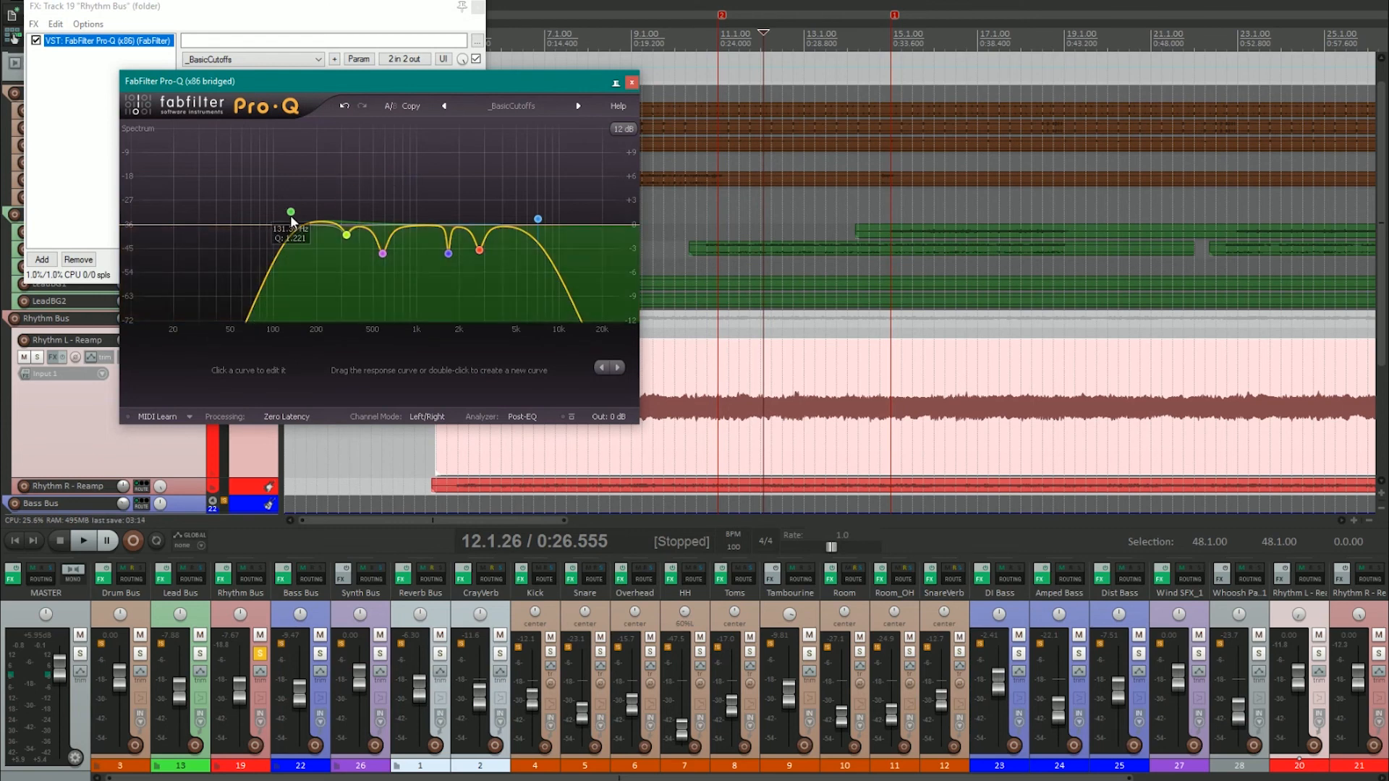
pyautogui.click(702, 156)
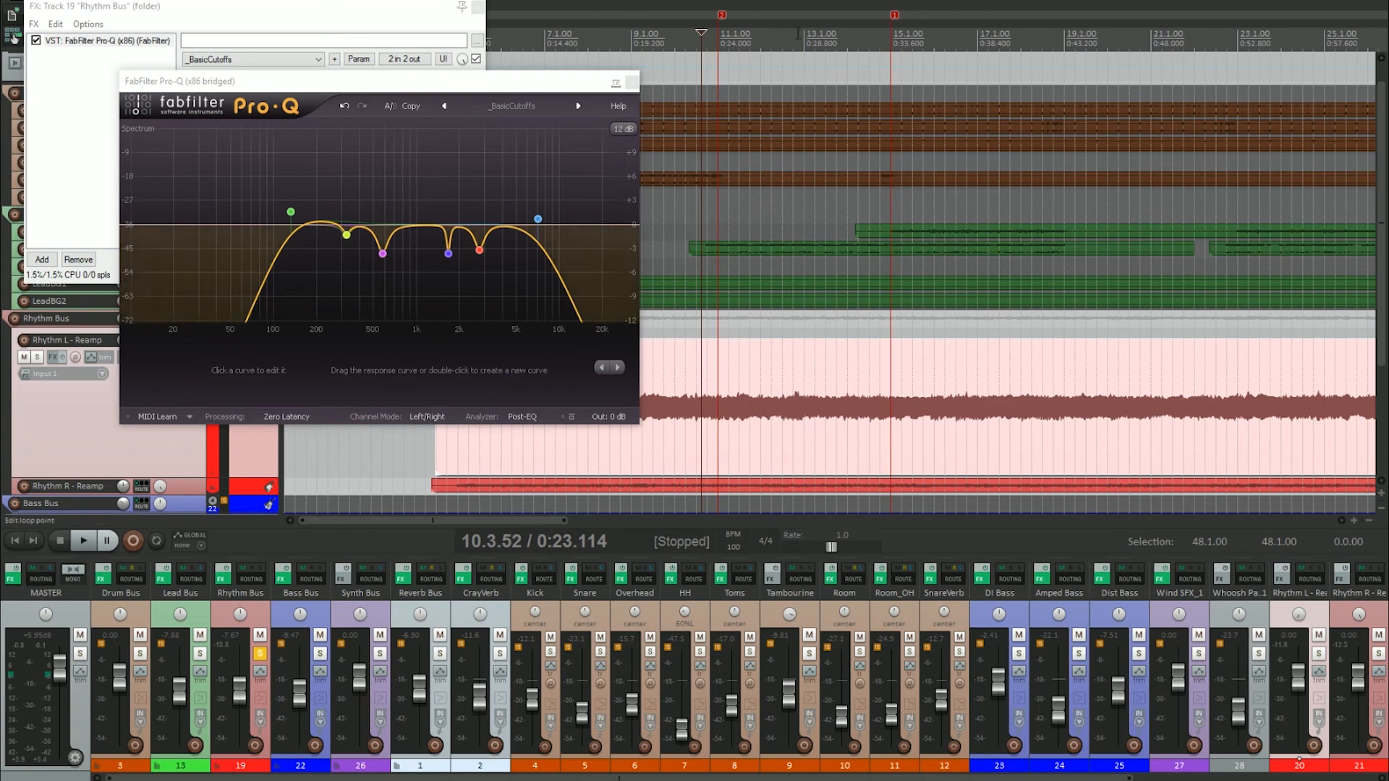
pyautogui.click(820, 34)
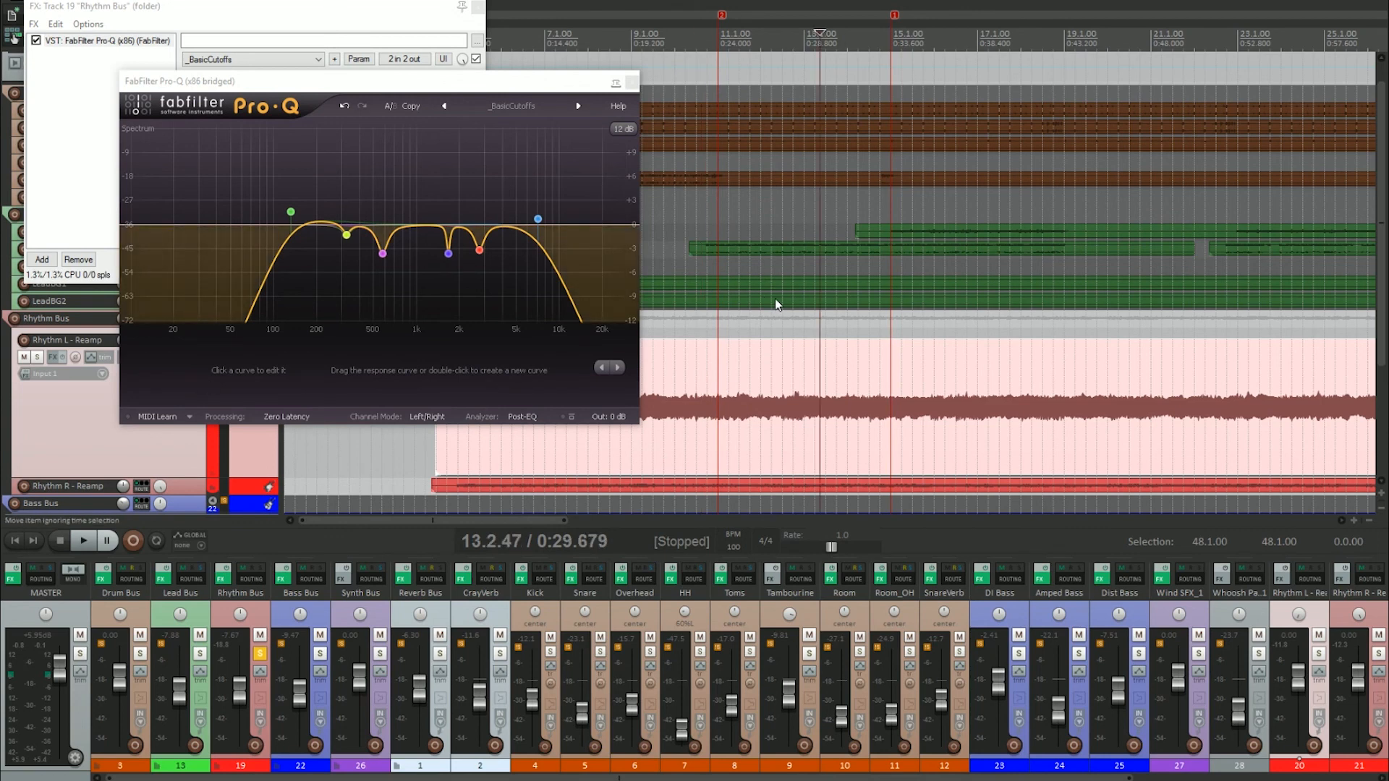
pyautogui.press('space')
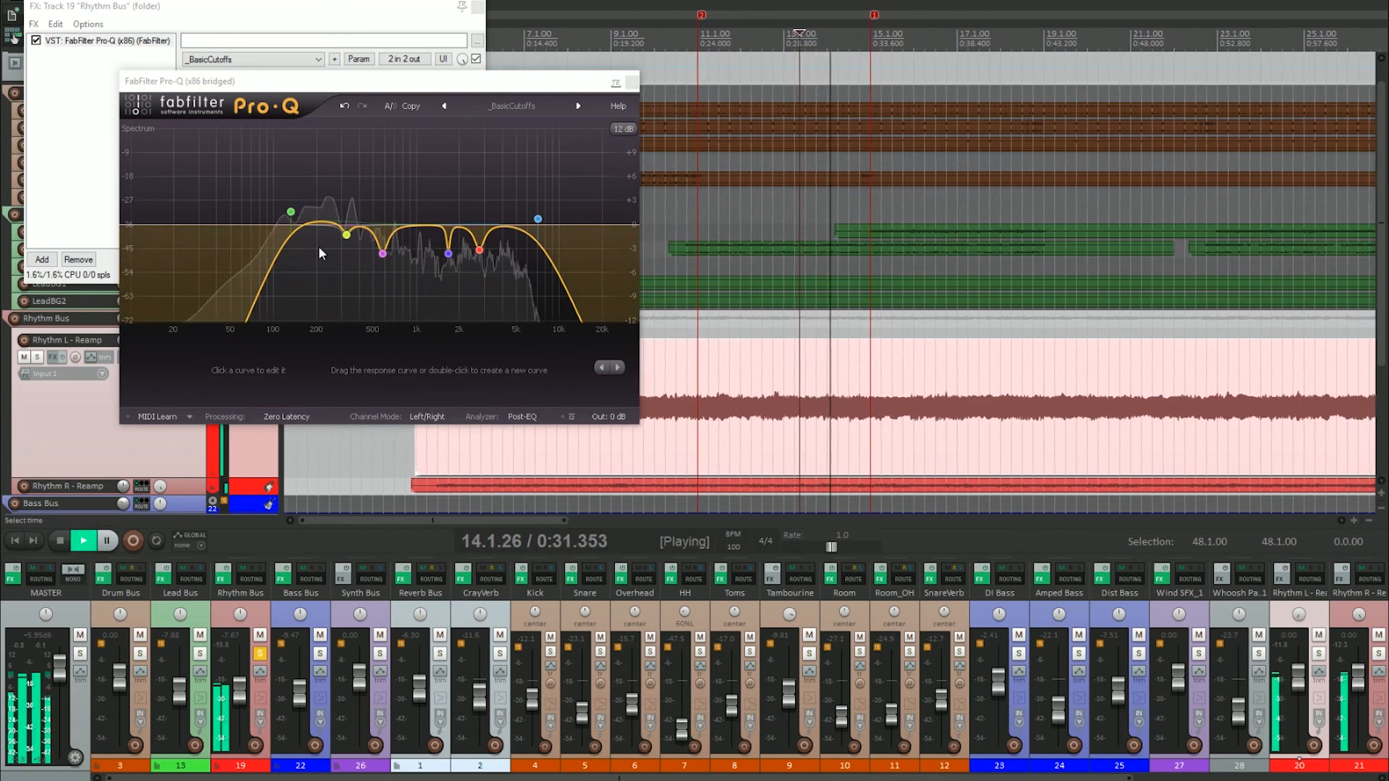
# Unsolo the Rhythm Bus and lower its Pro-Q high cut to just above 5 kHz during playback, closing the EQ and stopping the song
pyautogui.click(260, 654)
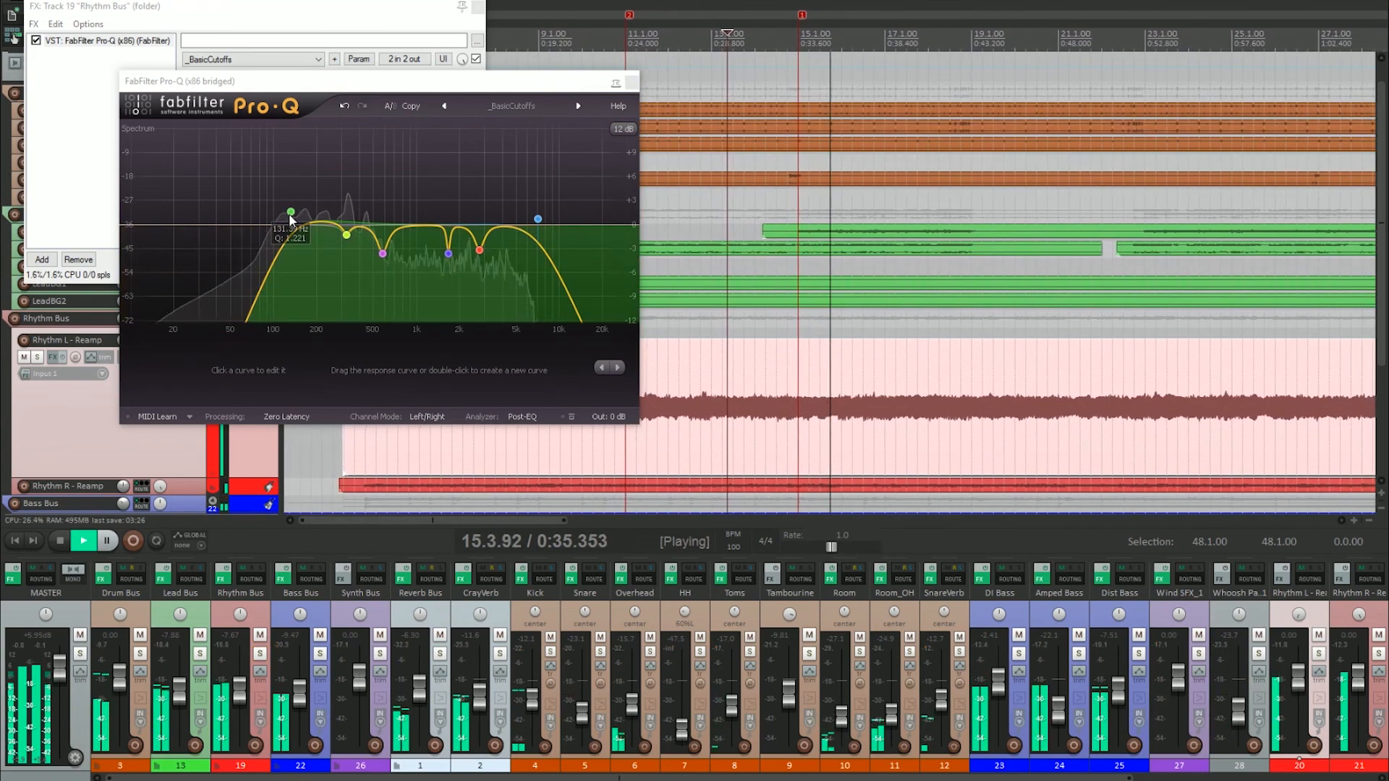
pyautogui.moveTo(538, 219); pyautogui.dragTo(524, 222)
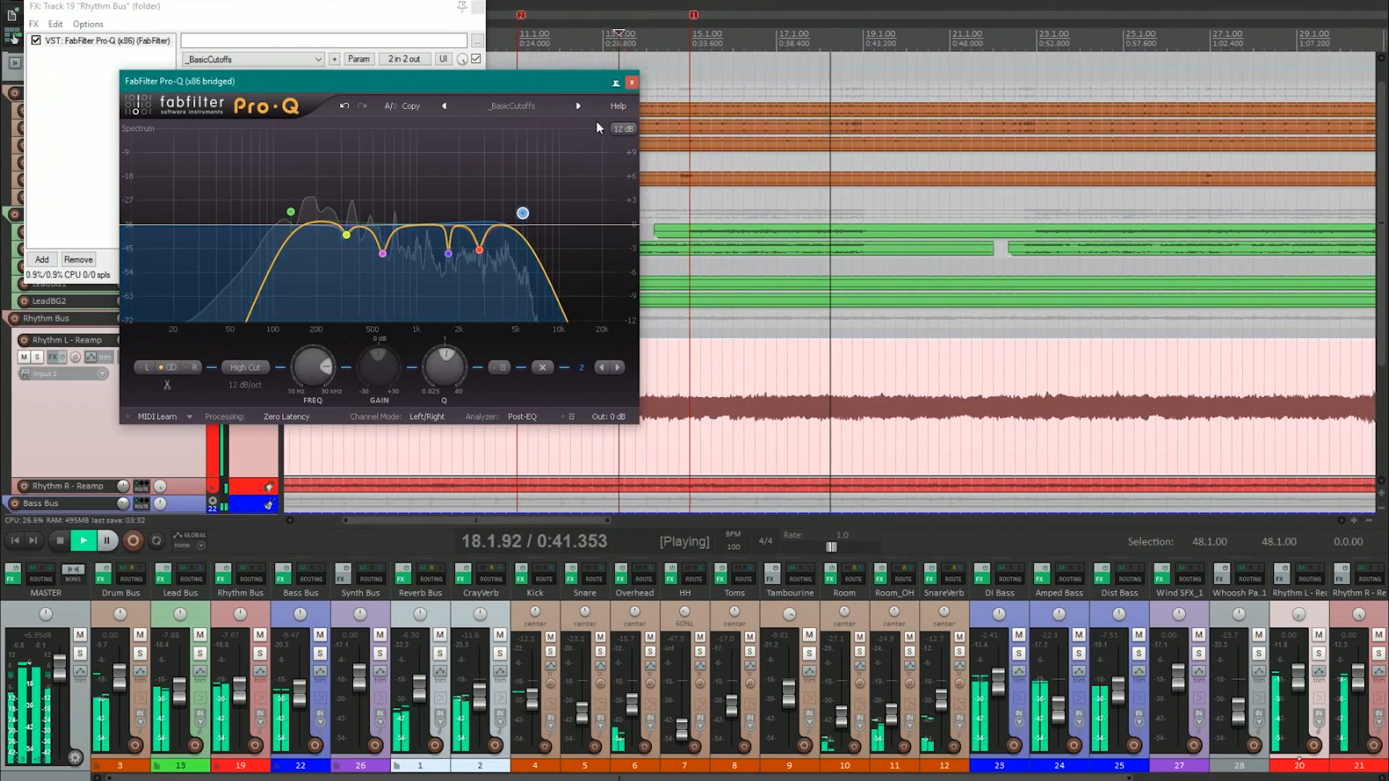
pyautogui.click(631, 82)
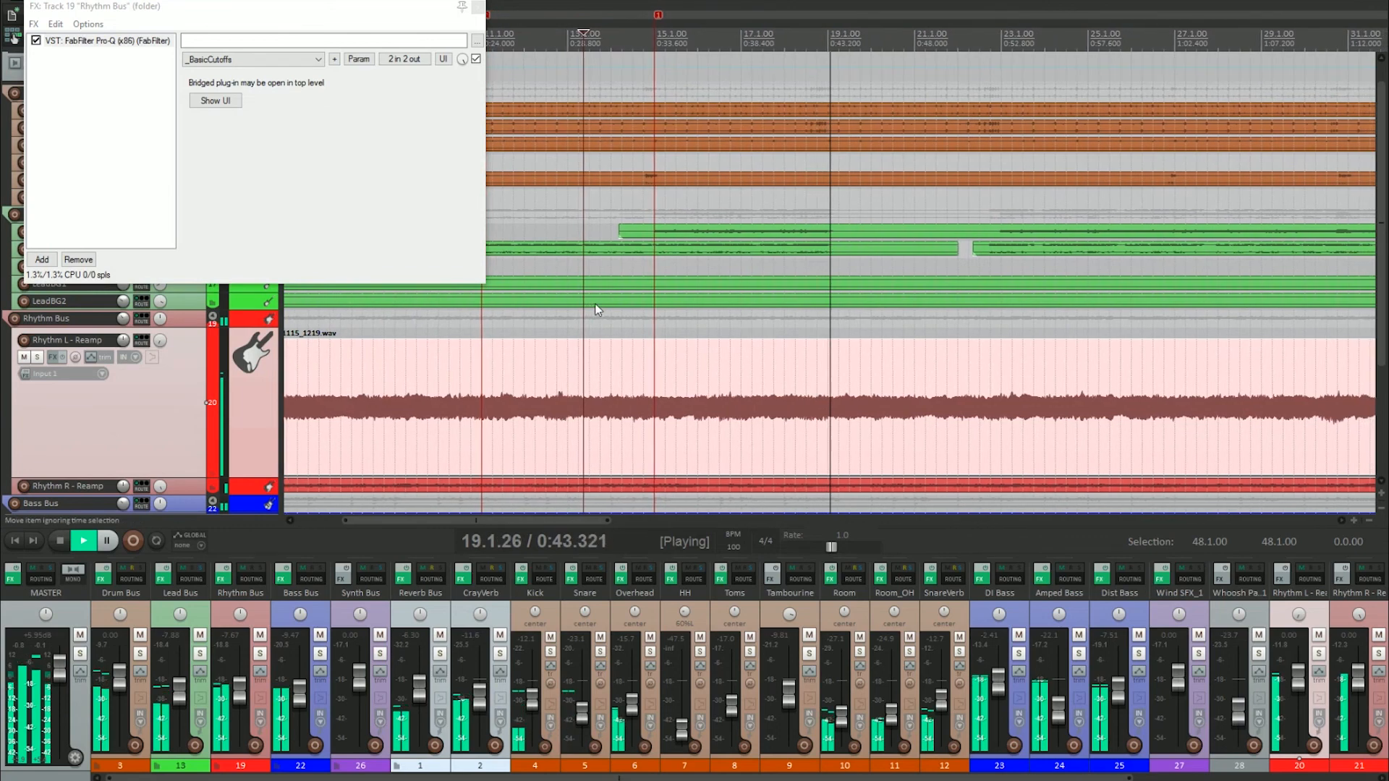
pyautogui.click(478, 6)
pyautogui.press('space')
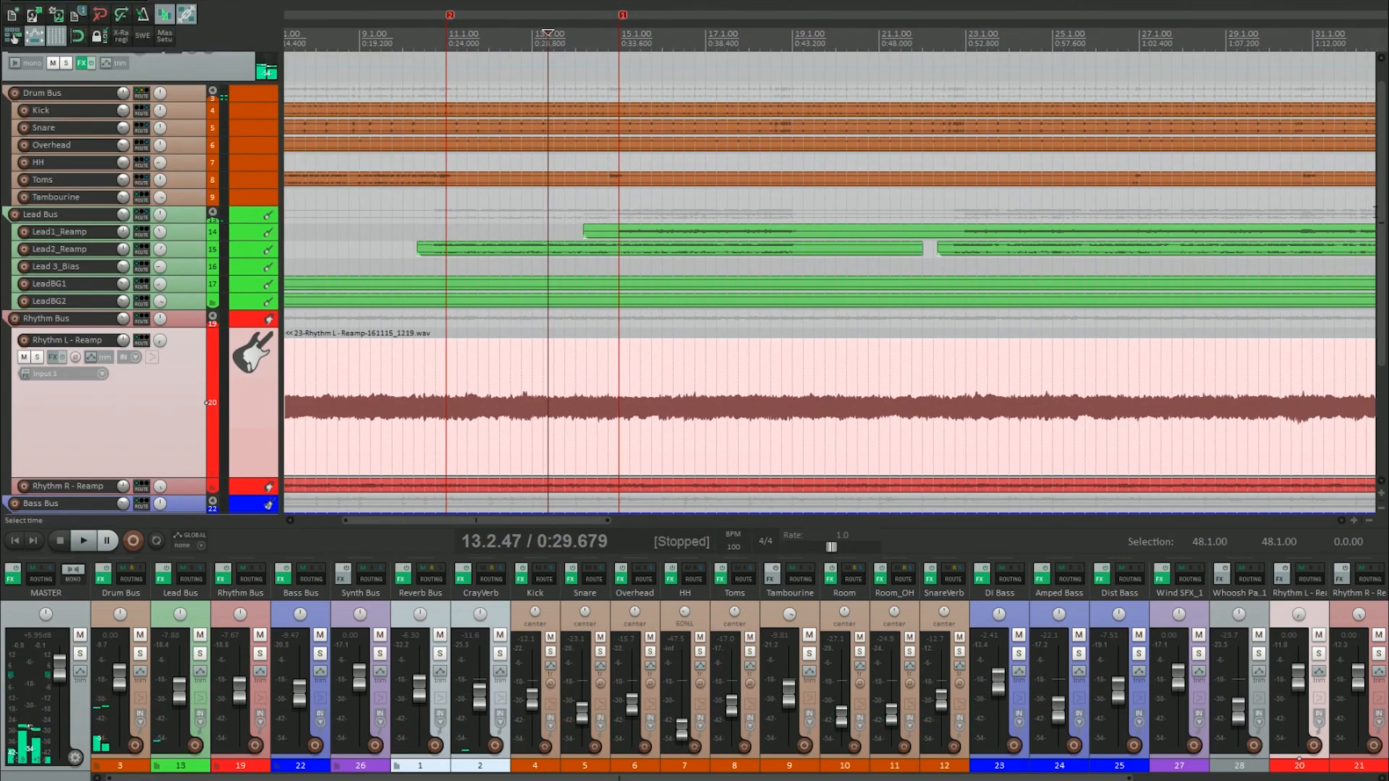
# Shrink the Rhythm L - Reamp track to the same height as the other tracks and widen the track controls
pyautogui.scroll(-3, 1380, 219)
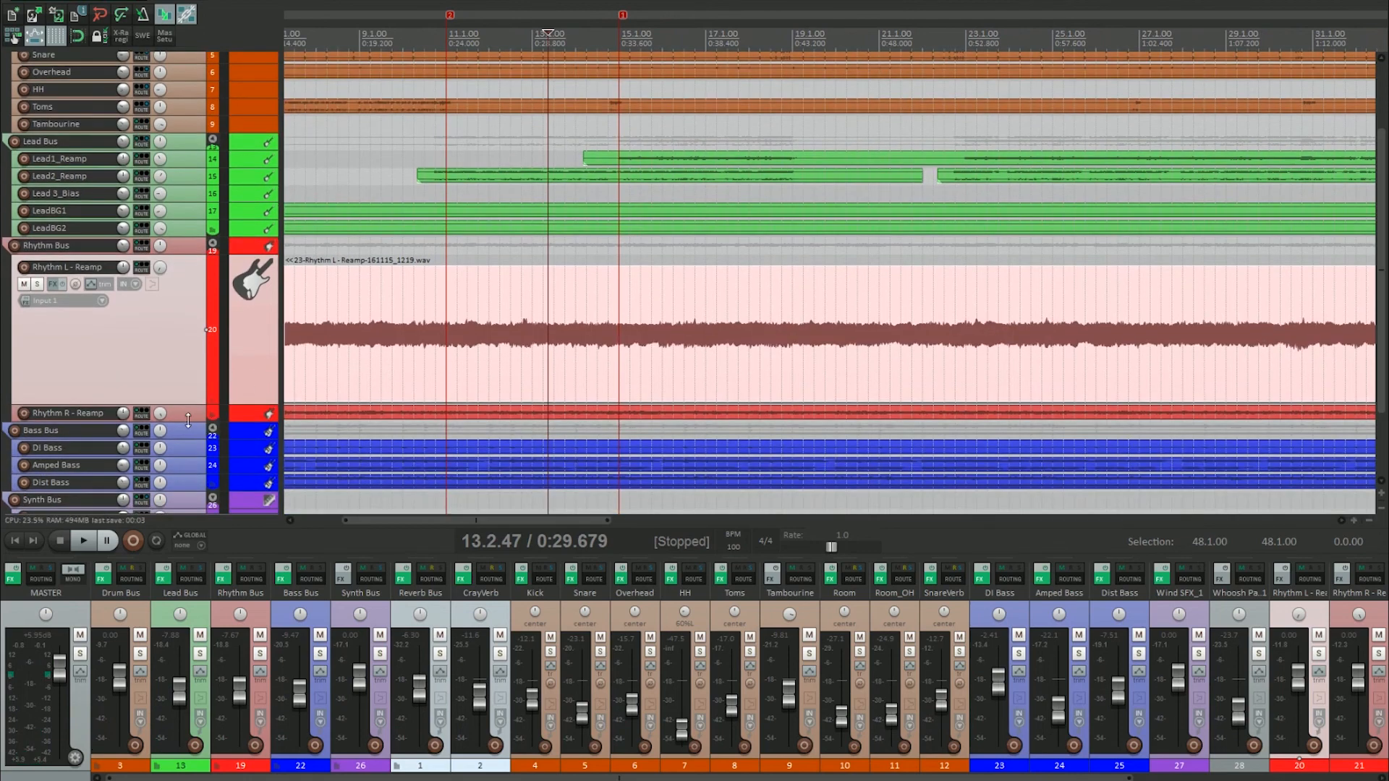
pyautogui.moveTo(182, 492); pyautogui.dragTo(218, 163)
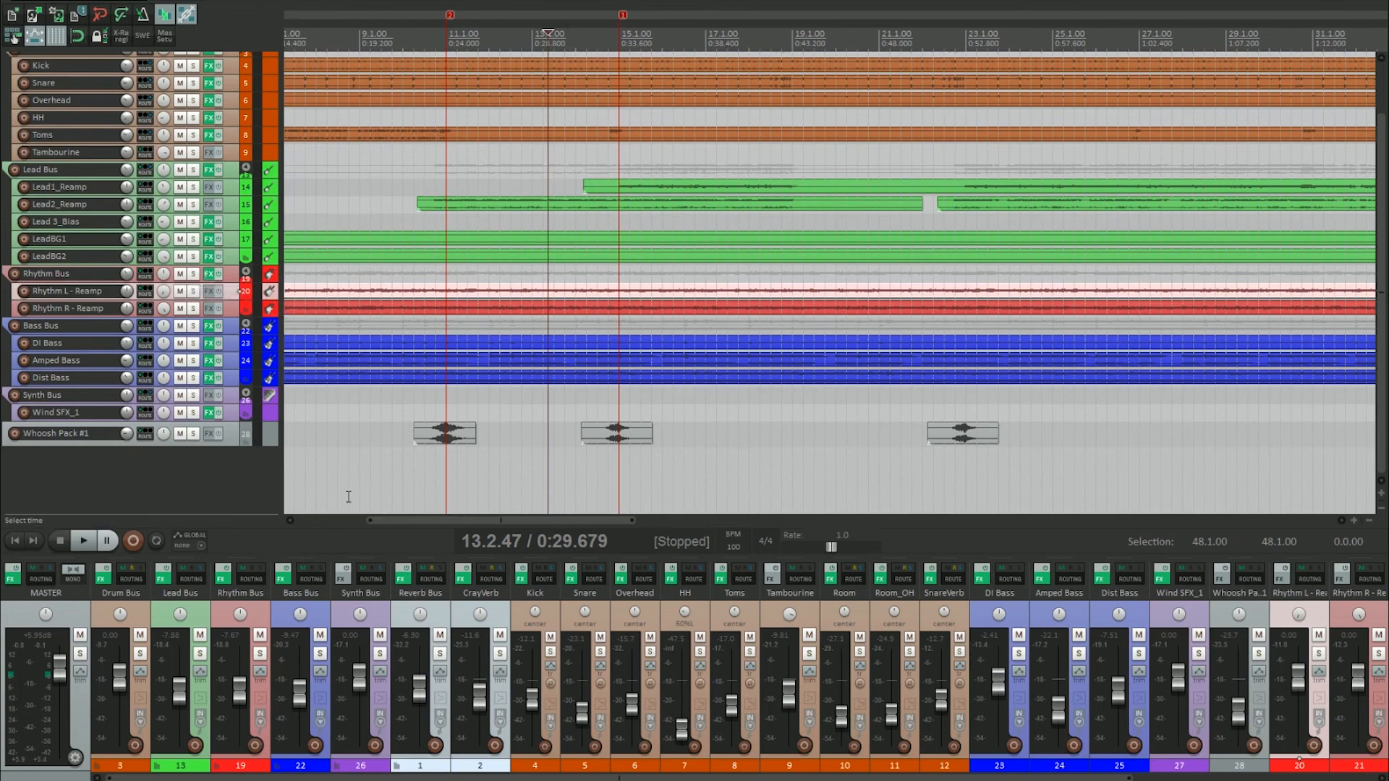
pyautogui.scroll(-5, 511, 210)
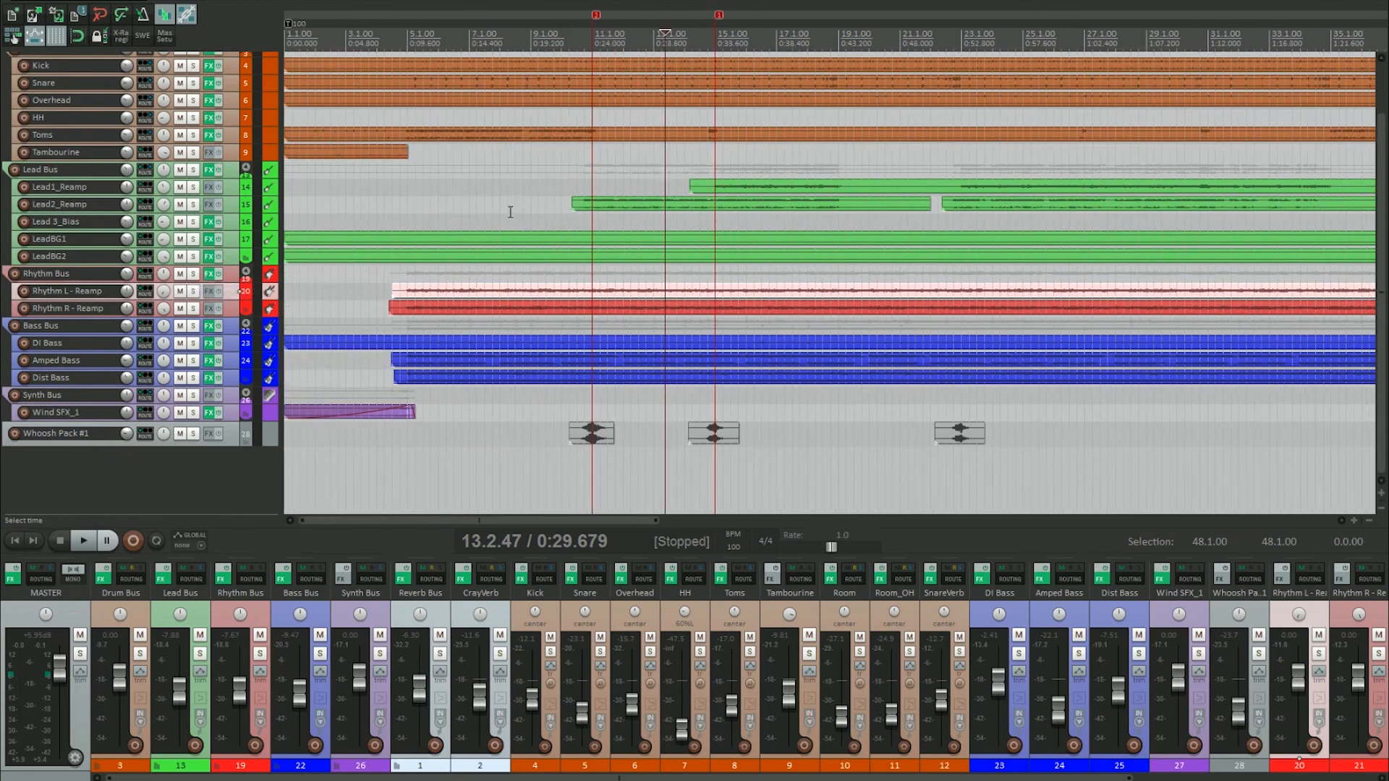
# Open the Lead Bus's FabFilter Pro-Q to review its EQ curve, and close the plug-in windows
pyautogui.rightClick(211, 169)
pyautogui.click(266, 227)
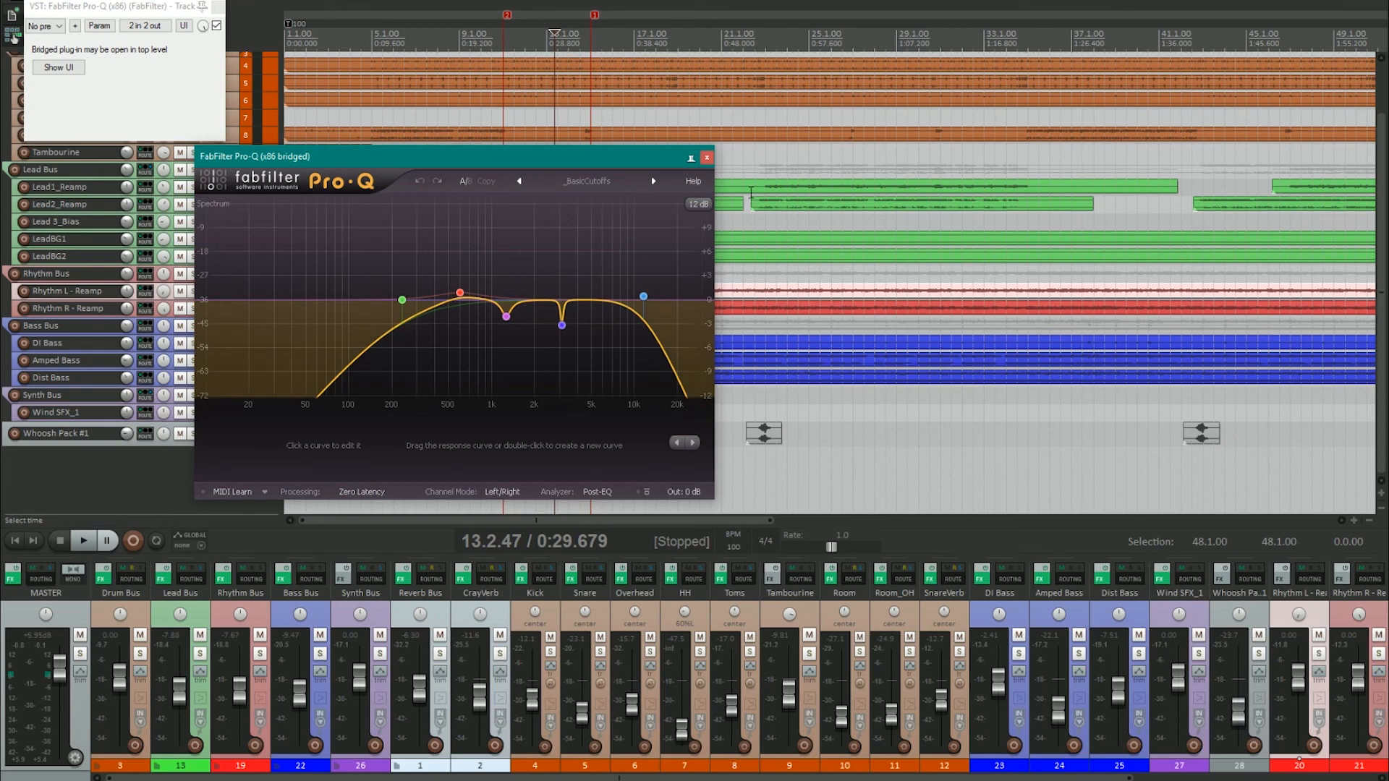
pyautogui.click(704, 159)
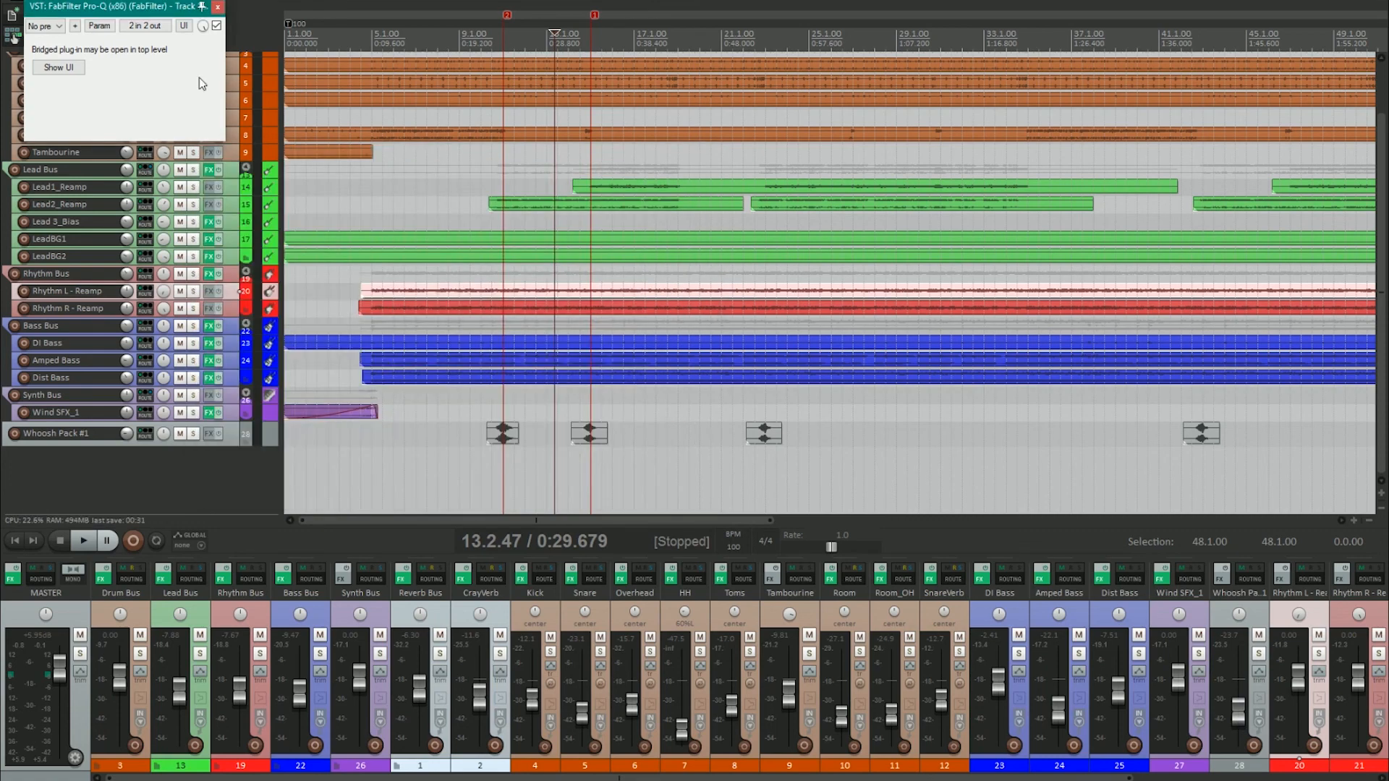
pyautogui.click(217, 7)
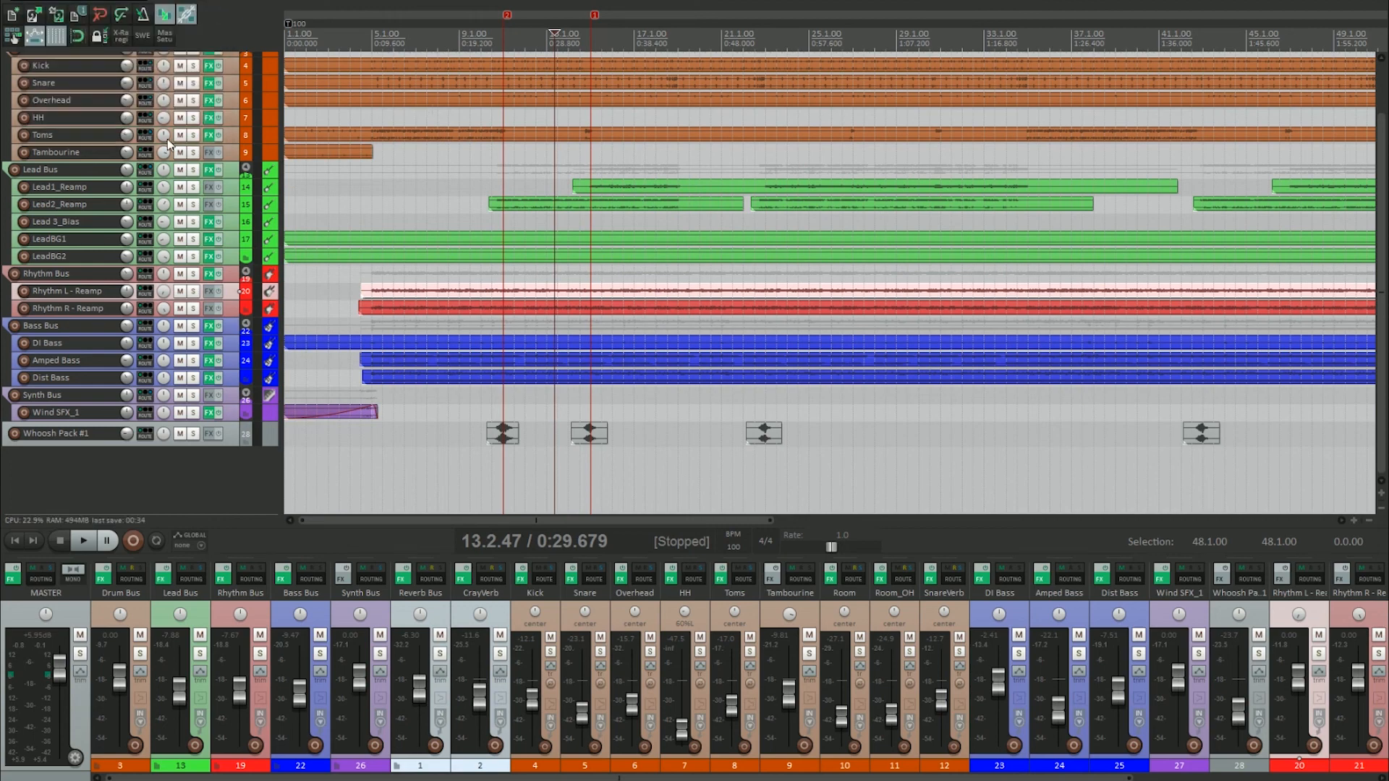
# Open the Lead Bus's FabFilter Pro-C to review its compressor settings, and close it
pyautogui.rightClick(209, 169)
pyautogui.click(288, 245)
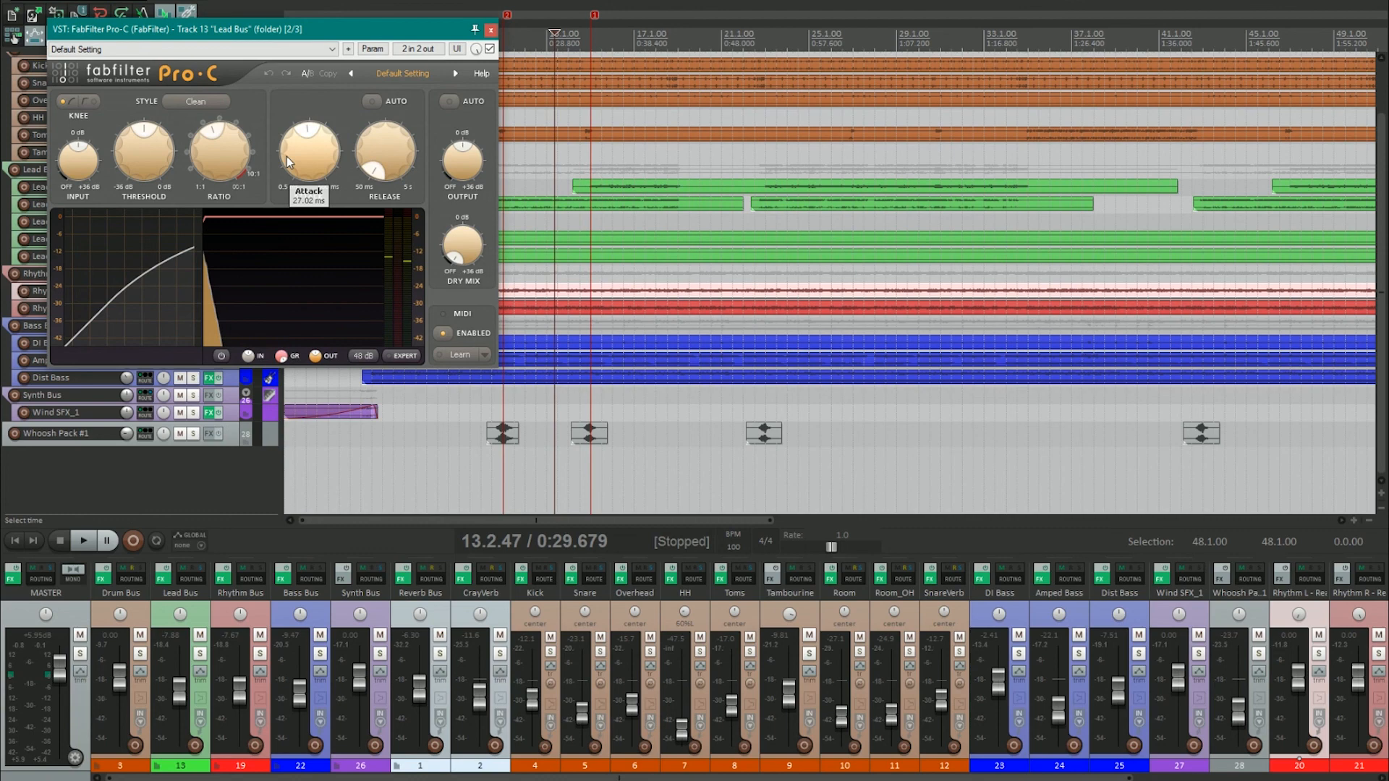
pyautogui.scroll(-5, 874, 185)
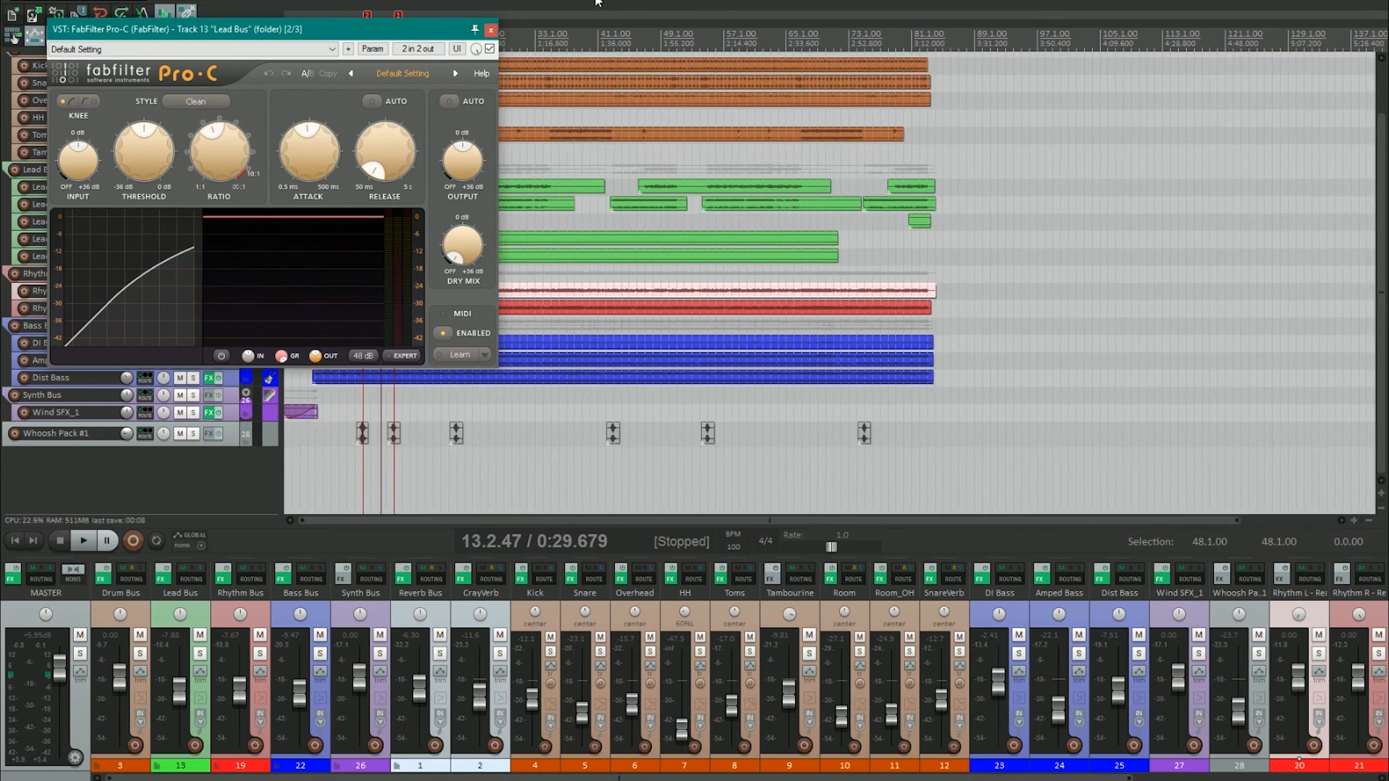
pyautogui.click(491, 29)
# Start playback of the song and solo the Lead Bus
pyautogui.press('space')
pyautogui.scroll(5, 578, 354)
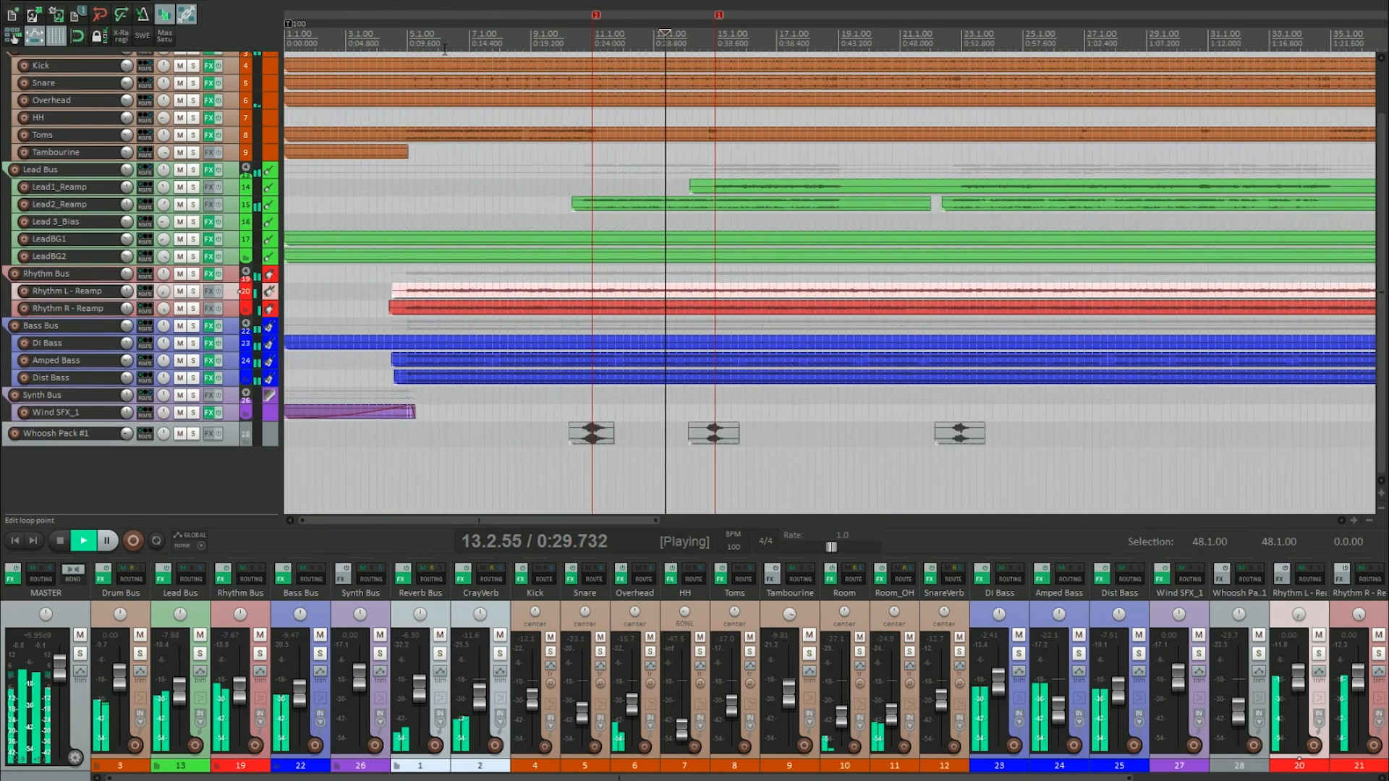
pyautogui.click(201, 654)
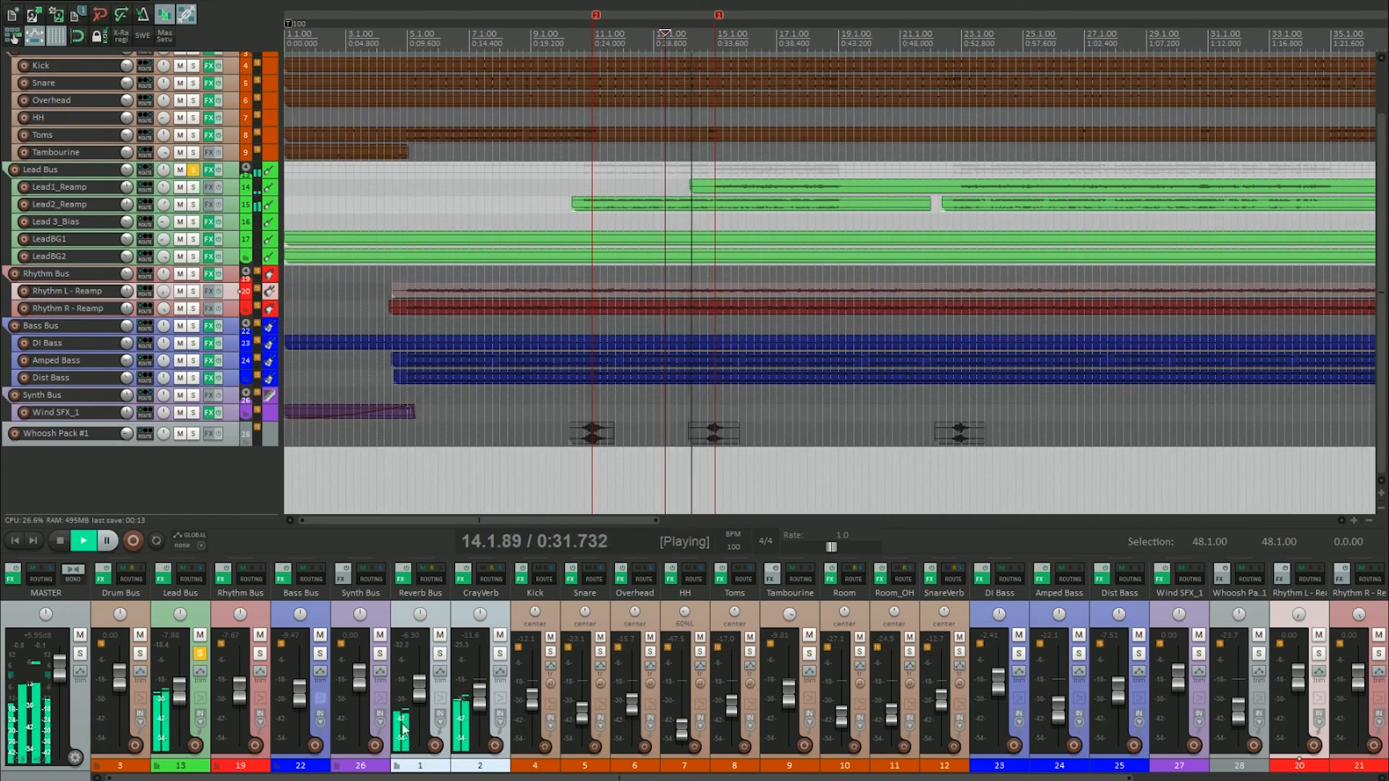
# Set the Lead2_Reamp track's volume to -0.75 dB
pyautogui.moveTo(416, 778); pyautogui.dragTo(656, 778)
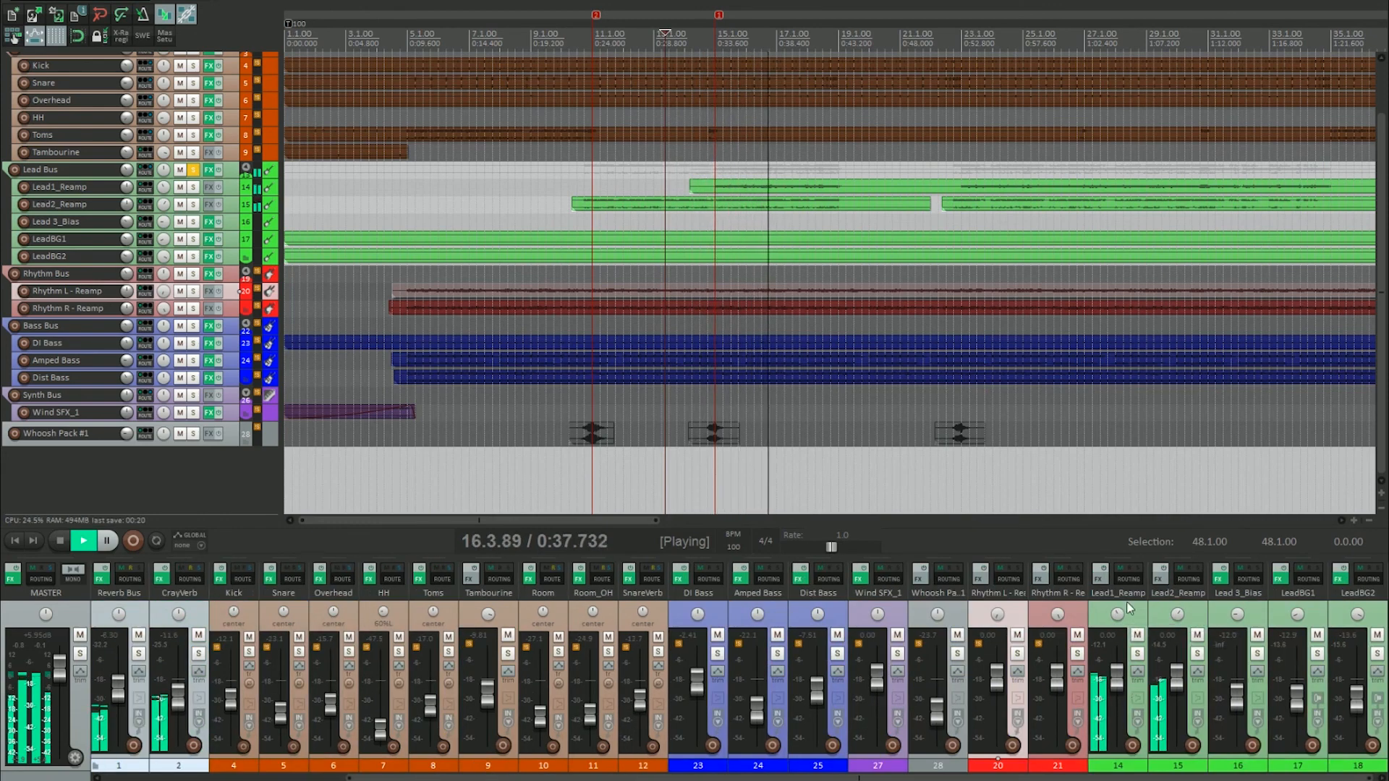
pyautogui.scroll(-3, 1175, 686)
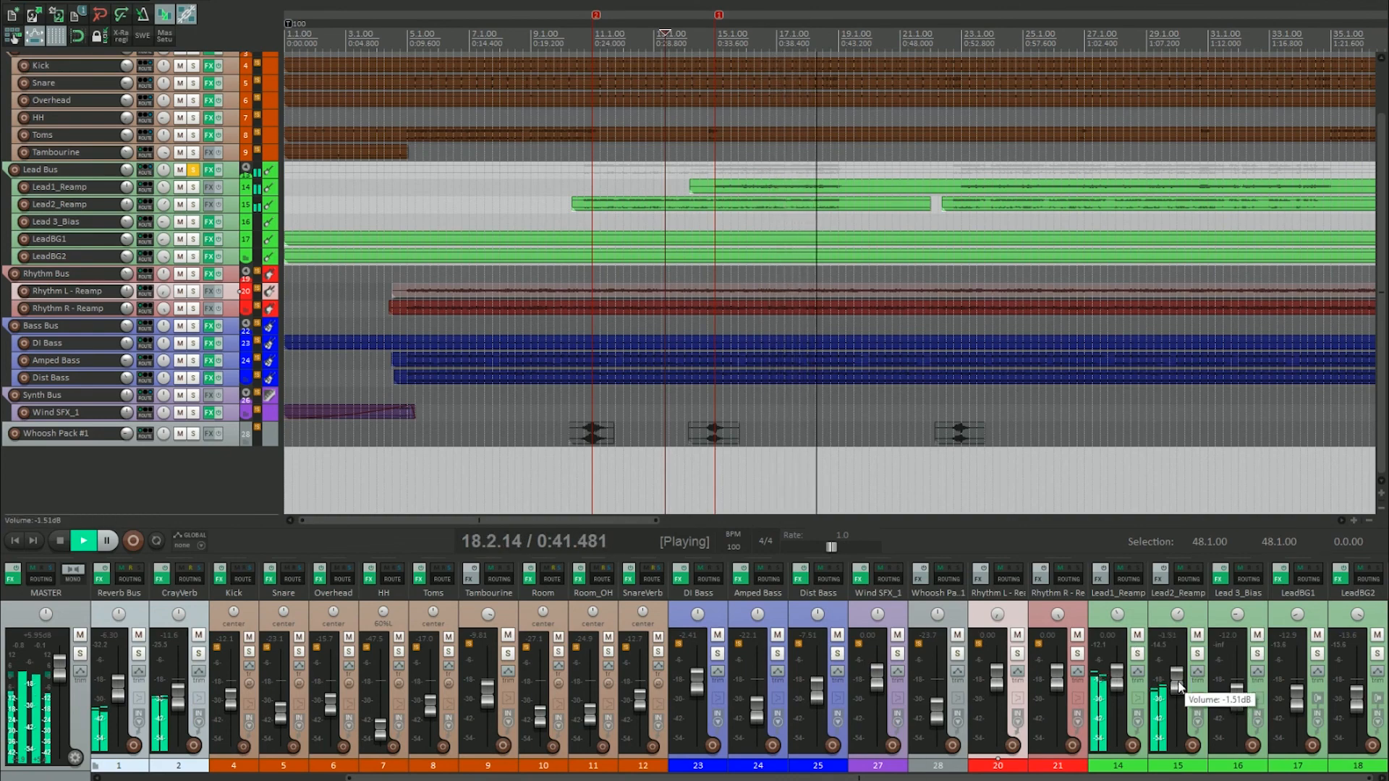
pyautogui.rightClick(1177, 681)
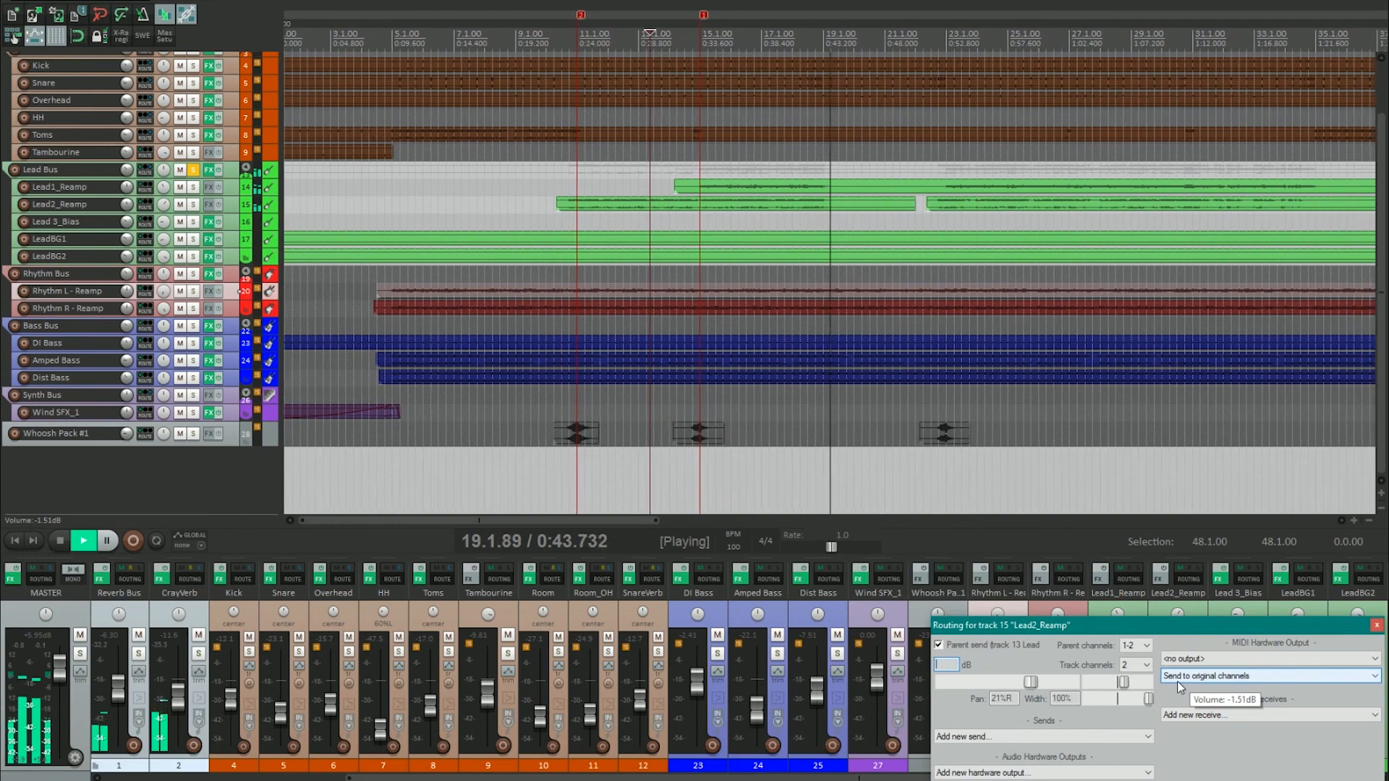
pyautogui.write('-0.75')
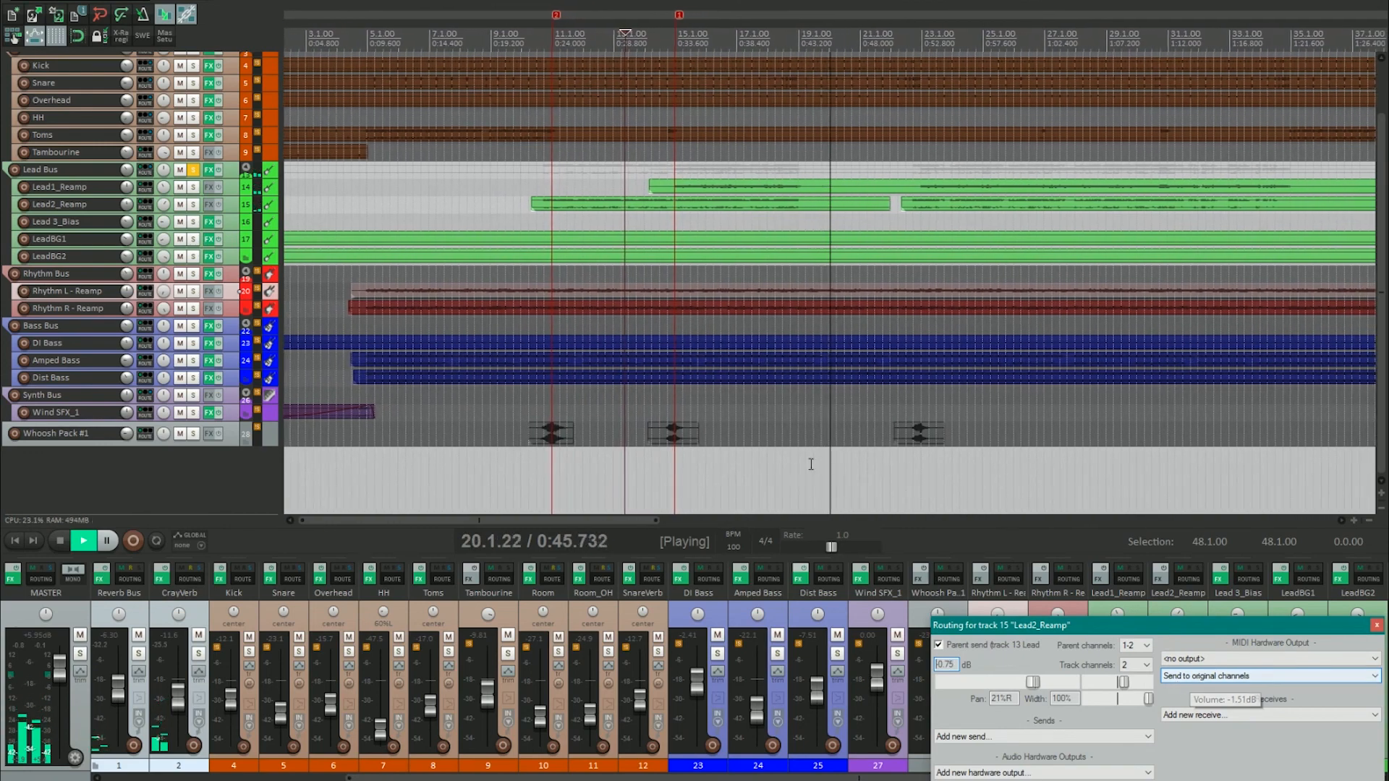
pyautogui.press('Return')
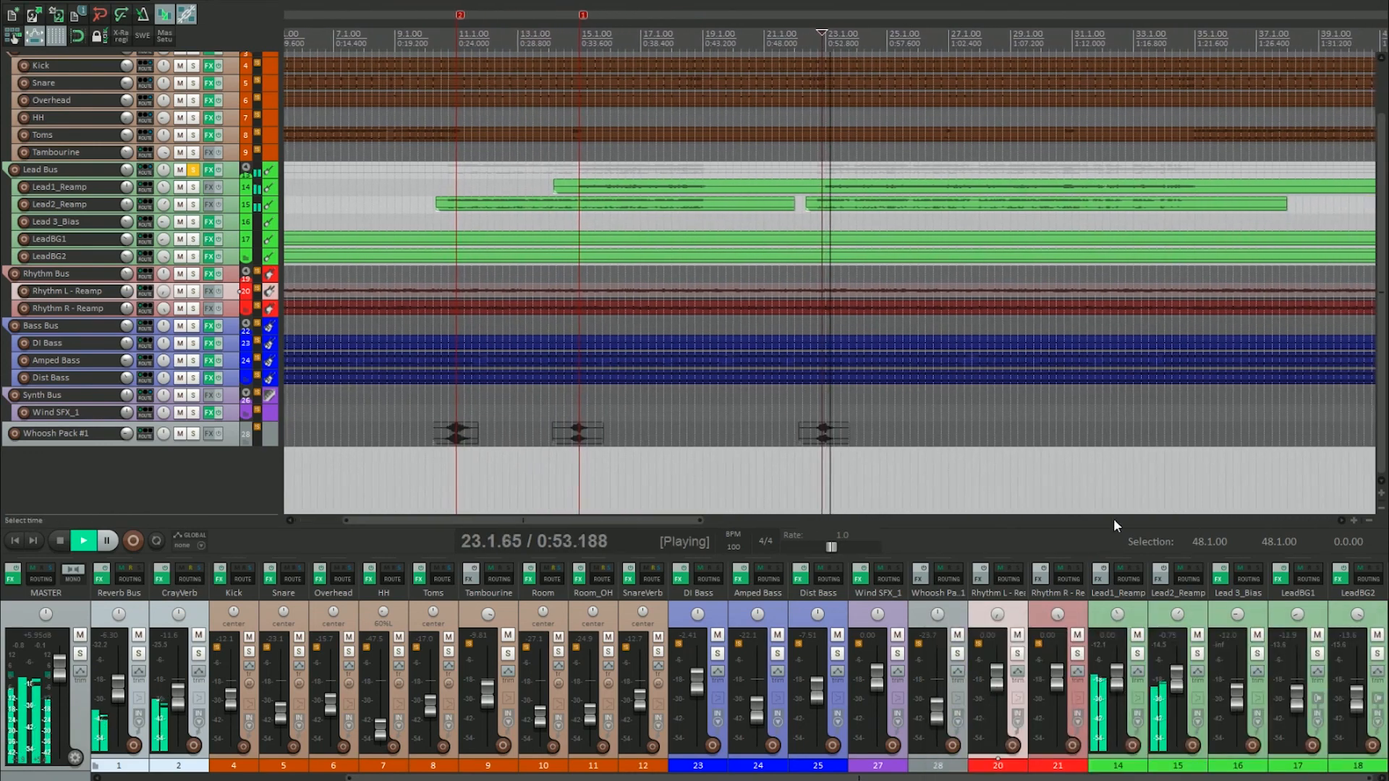
# Stop playback and take the Lead Bus out of solo
pyautogui.press('space')
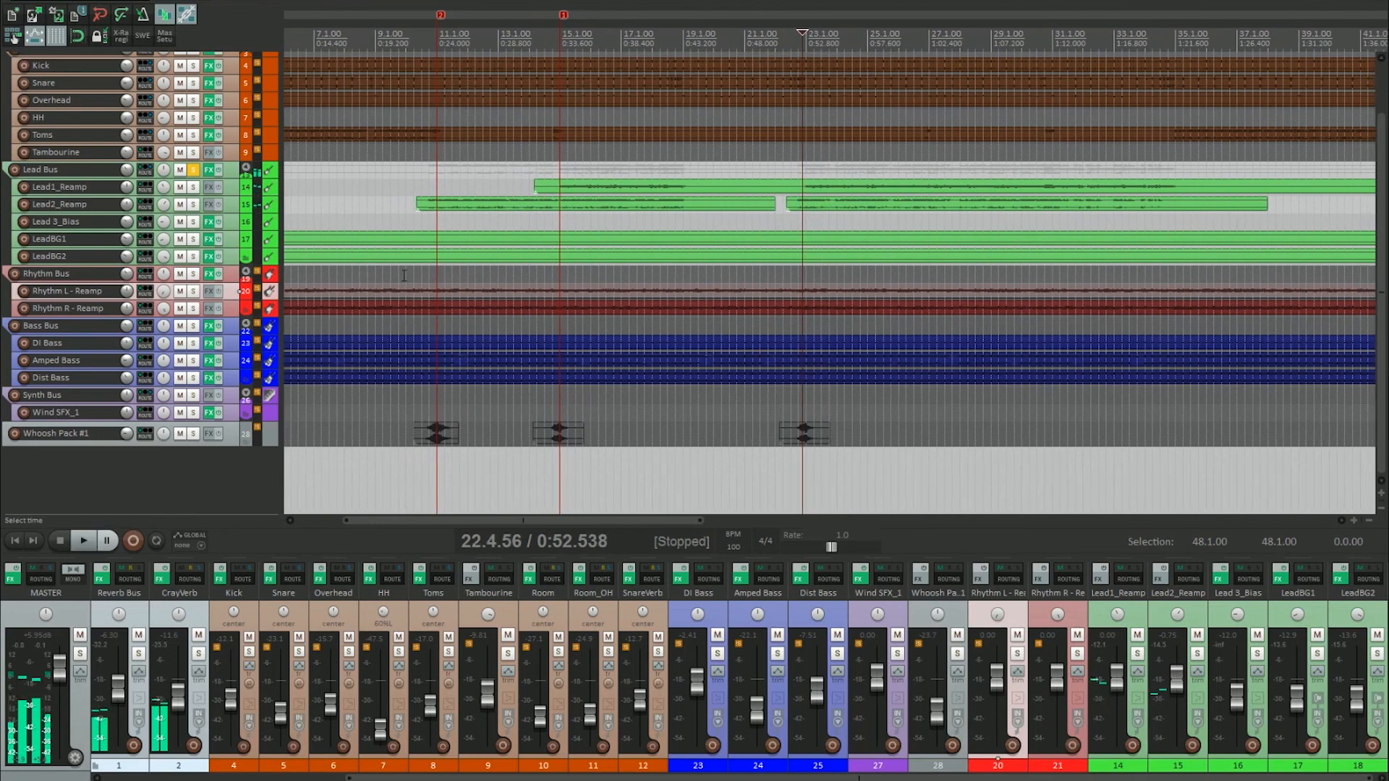
pyautogui.click(138, 778)
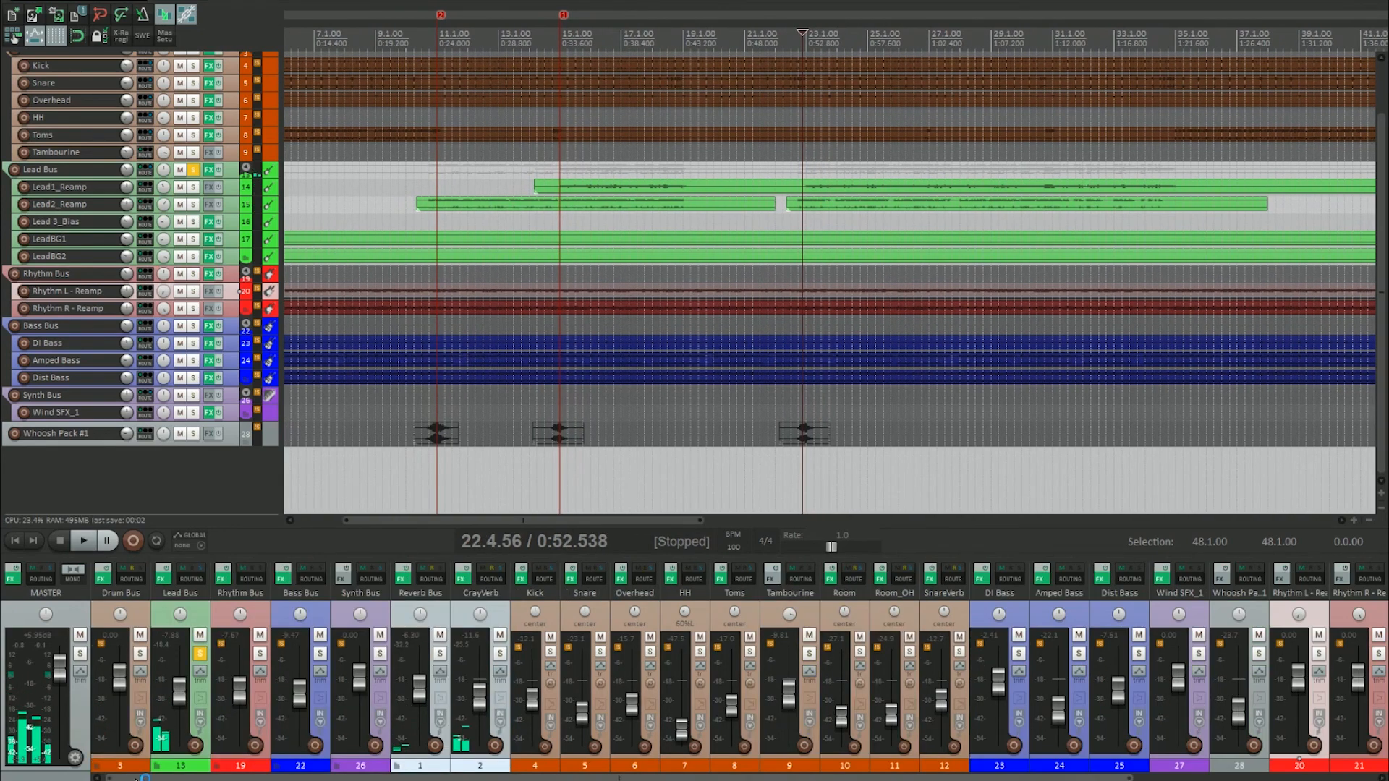
pyautogui.click(202, 654)
# Play the full mix from about 1:02 to hear the background leads in context, and stop playback
pyautogui.scroll(-5, 811, 227)
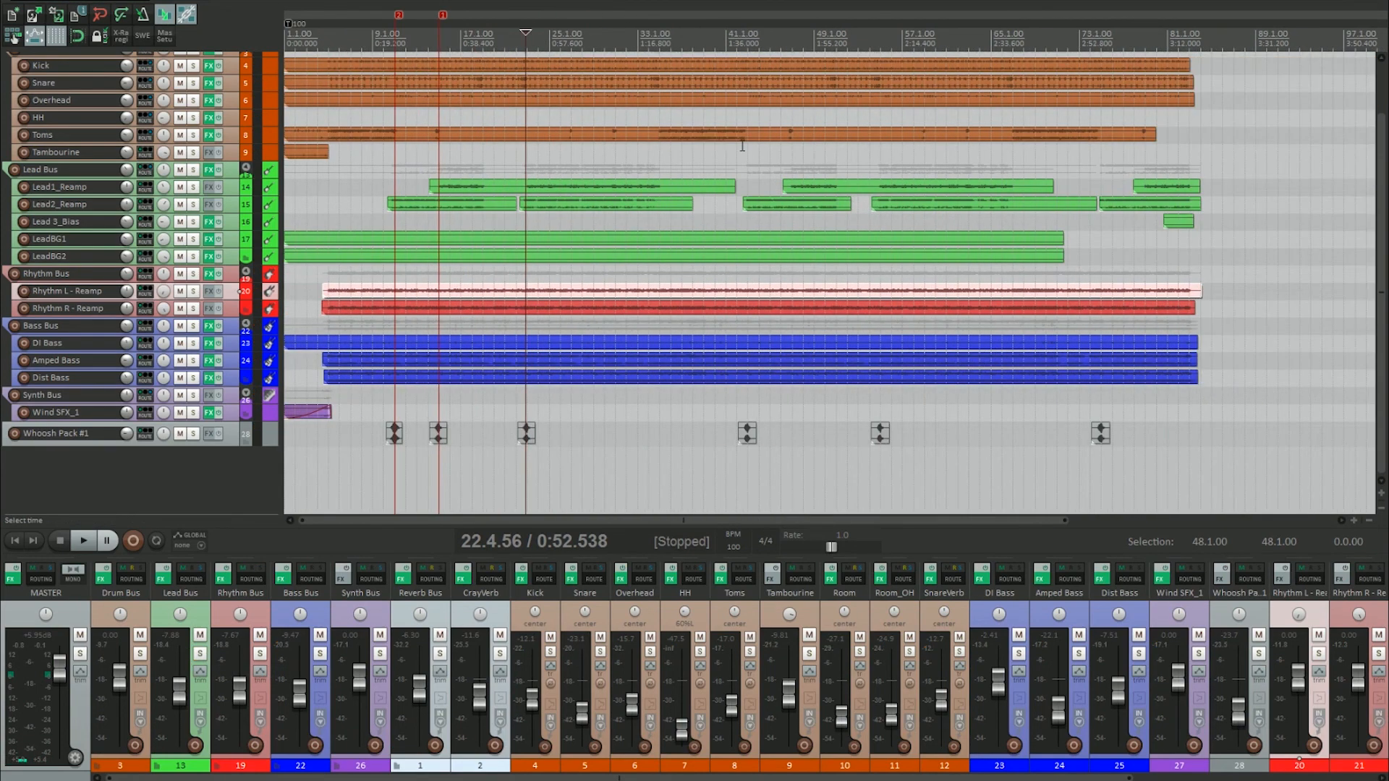
pyautogui.scroll(5, 736, 147)
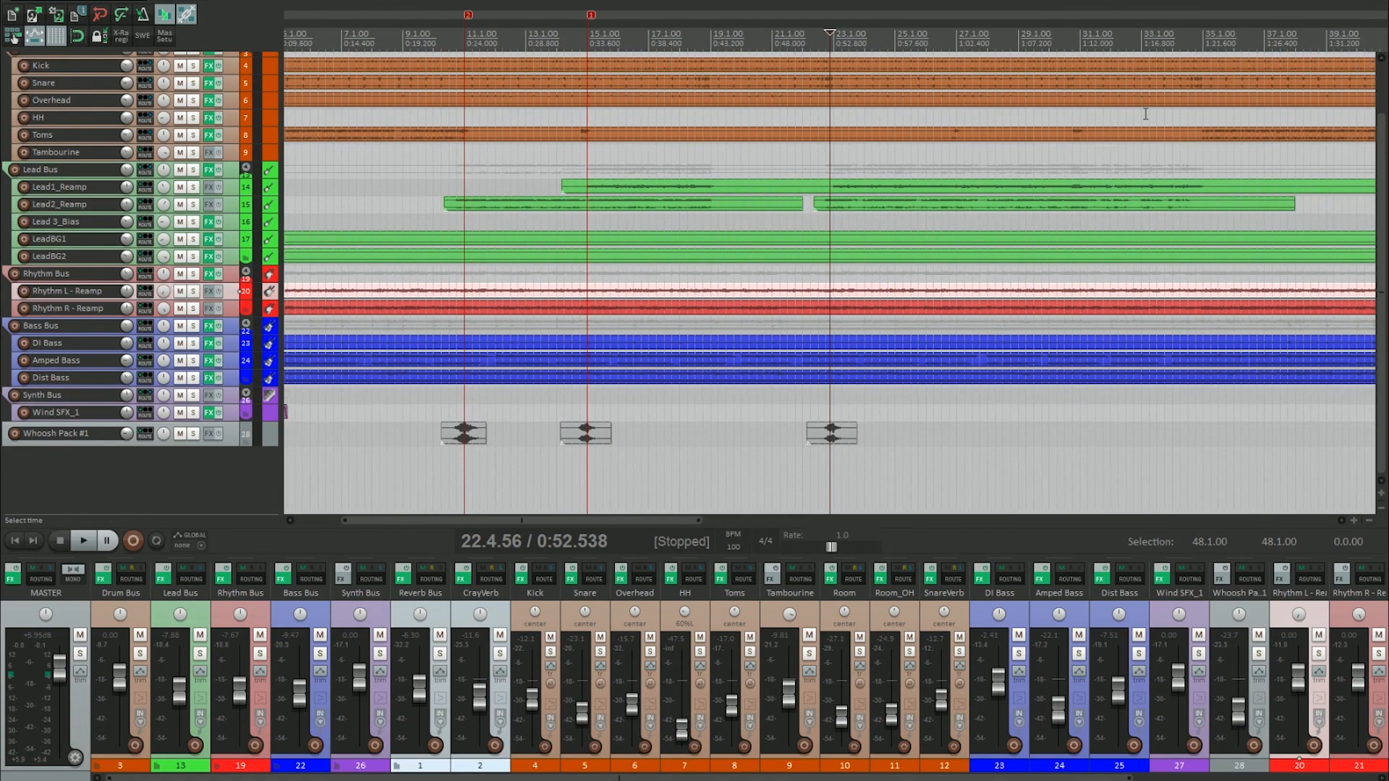
pyautogui.click(950, 69)
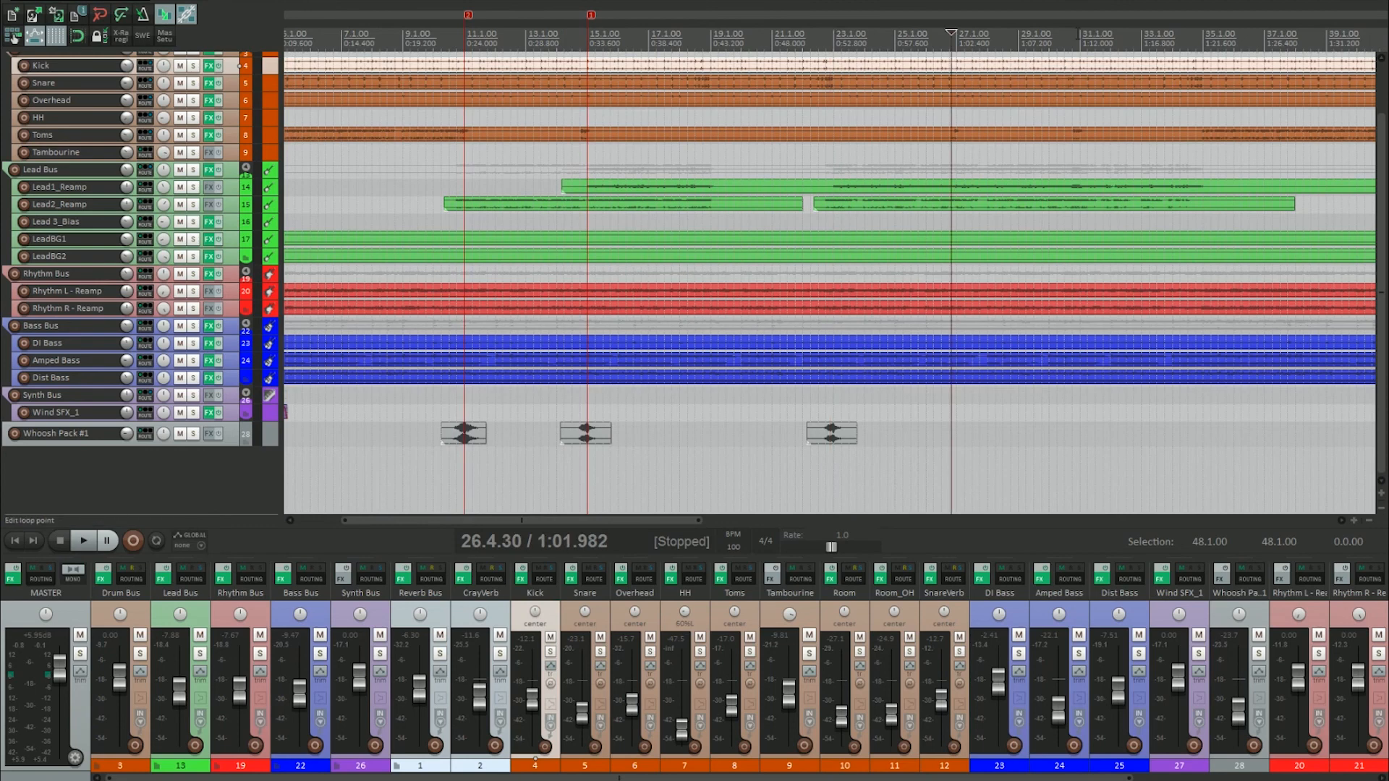
pyautogui.scroll(-5, 618, 187)
pyautogui.press('space')
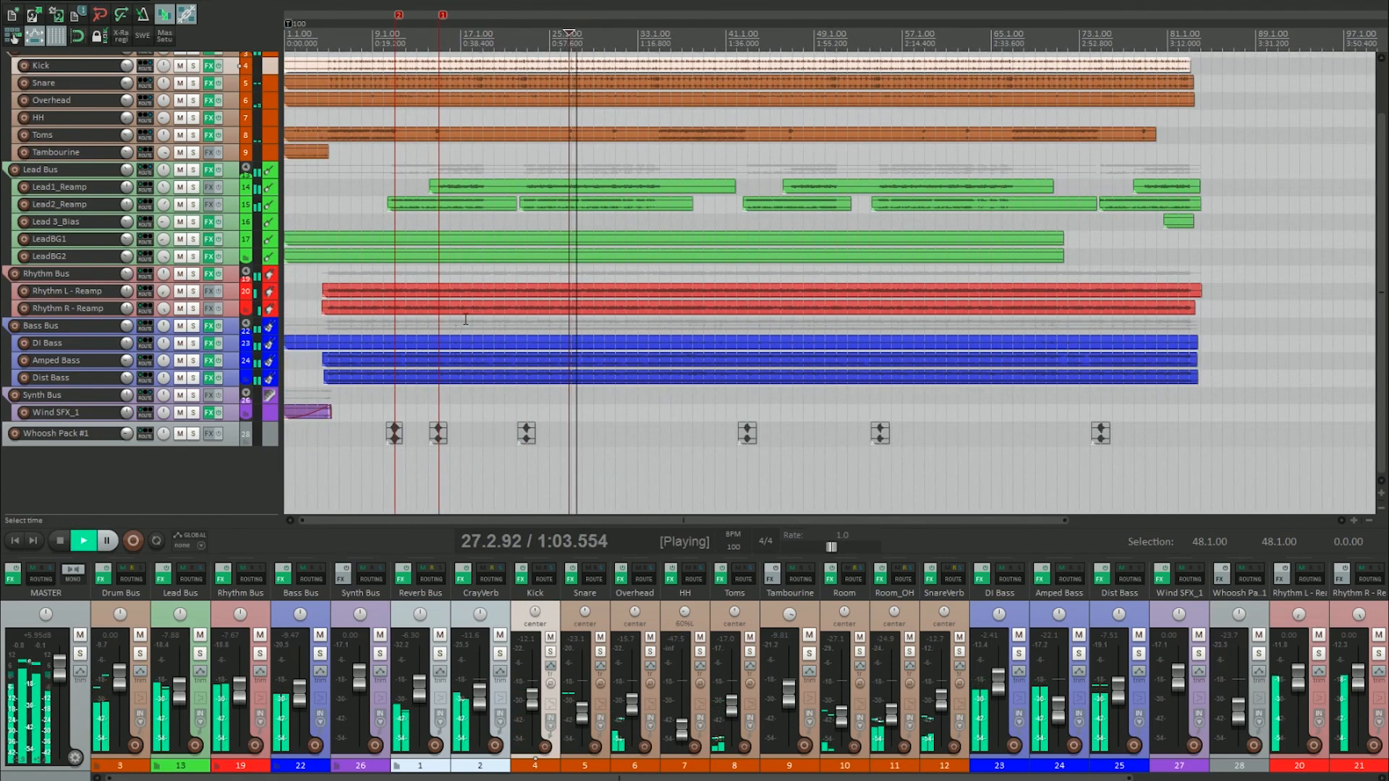
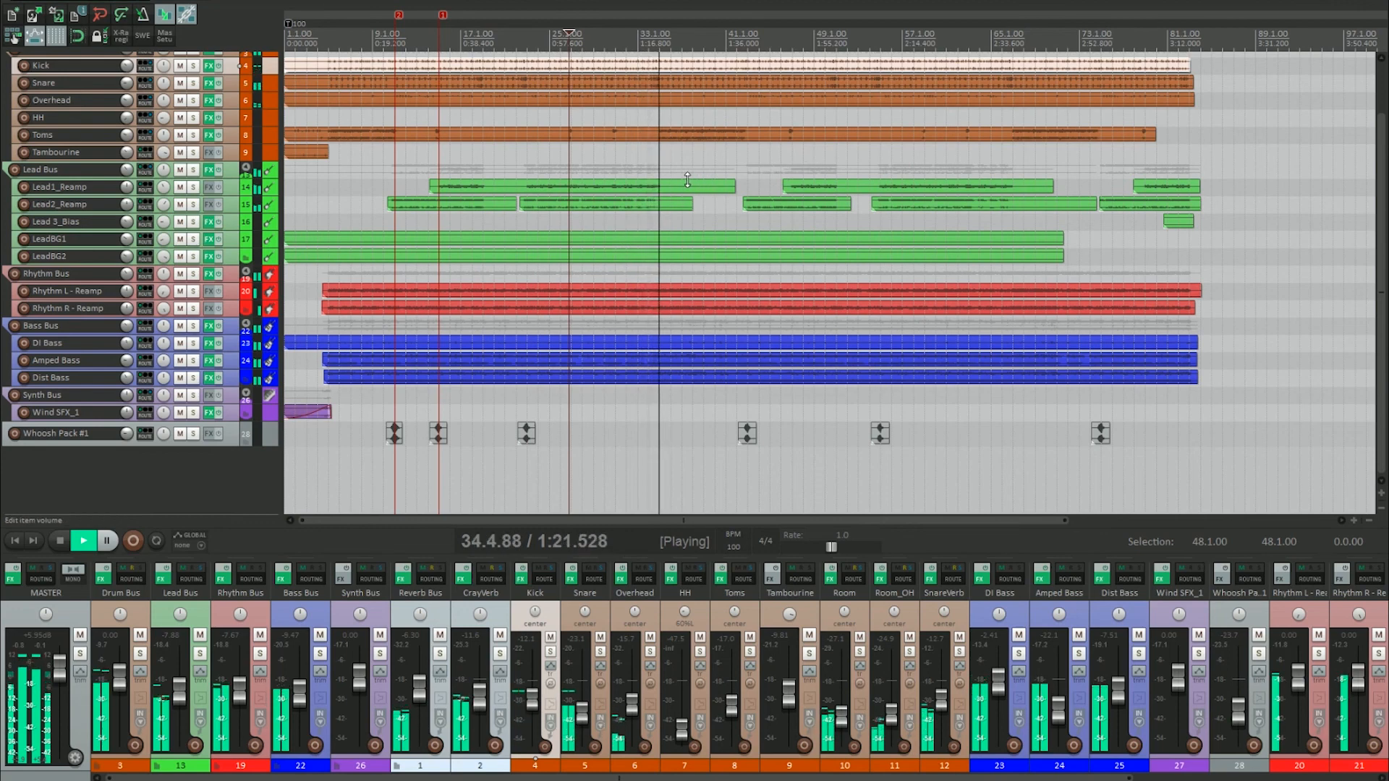
pyautogui.press('space')
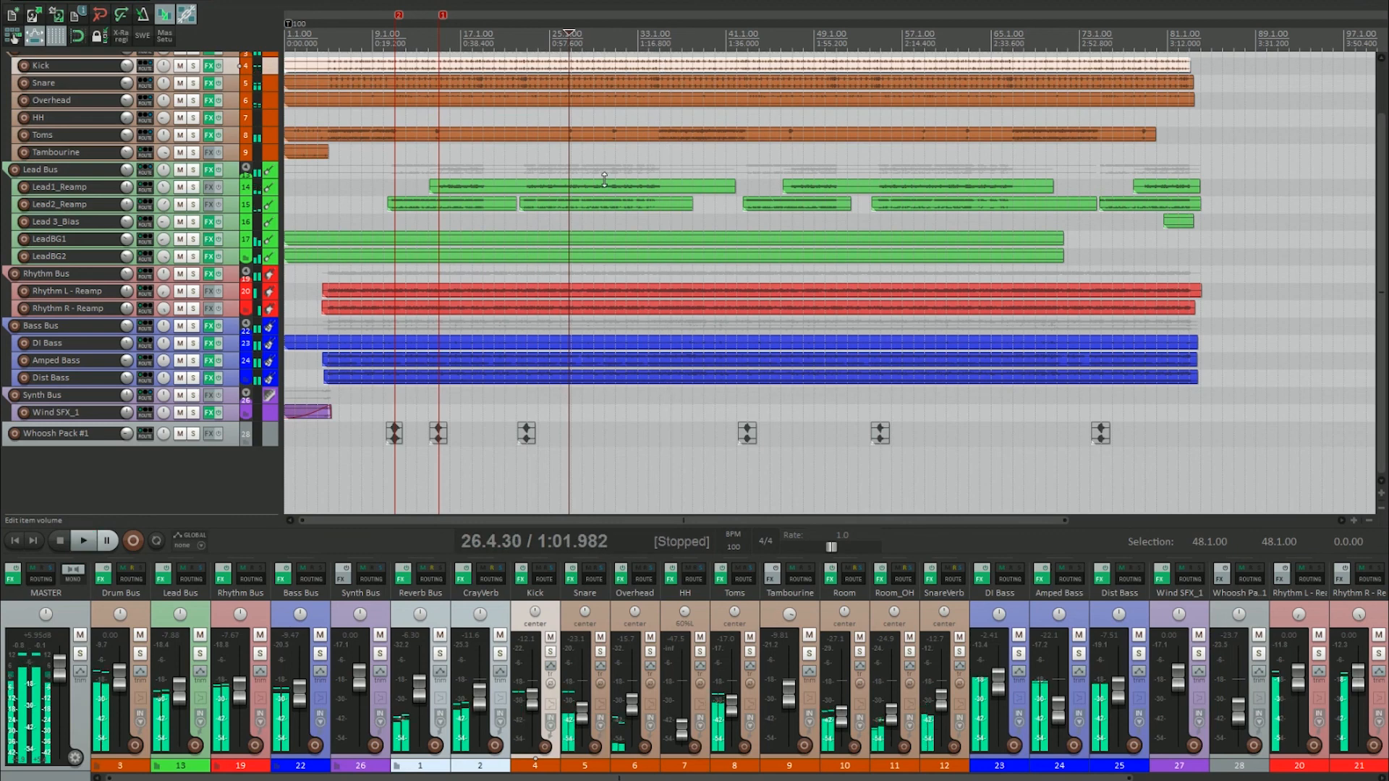
# Solo LeadBG1 and LeadBG2, and enlarge the LeadBG1 track's height in the arrangement
pyautogui.click(194, 239)
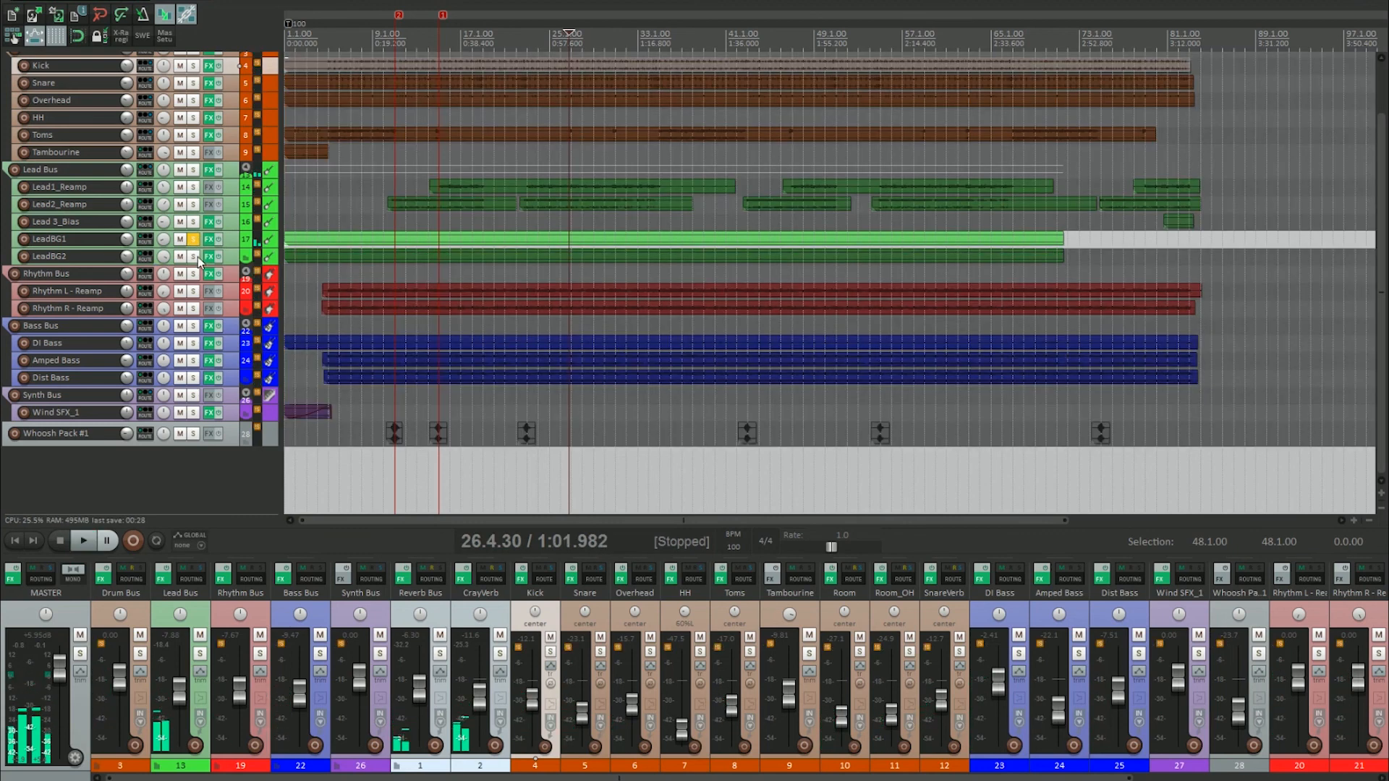
pyautogui.click(193, 256)
pyautogui.scroll(3, 603, 263)
pyautogui.moveTo(235, 256)
pyautogui.mouseDown()
pyautogui.moveTo(248, 315)
pyautogui.moveTo(251, 254)
pyautogui.moveTo(238, 395)
pyautogui.moveTo(239, 246)
pyautogui.mouseUp()
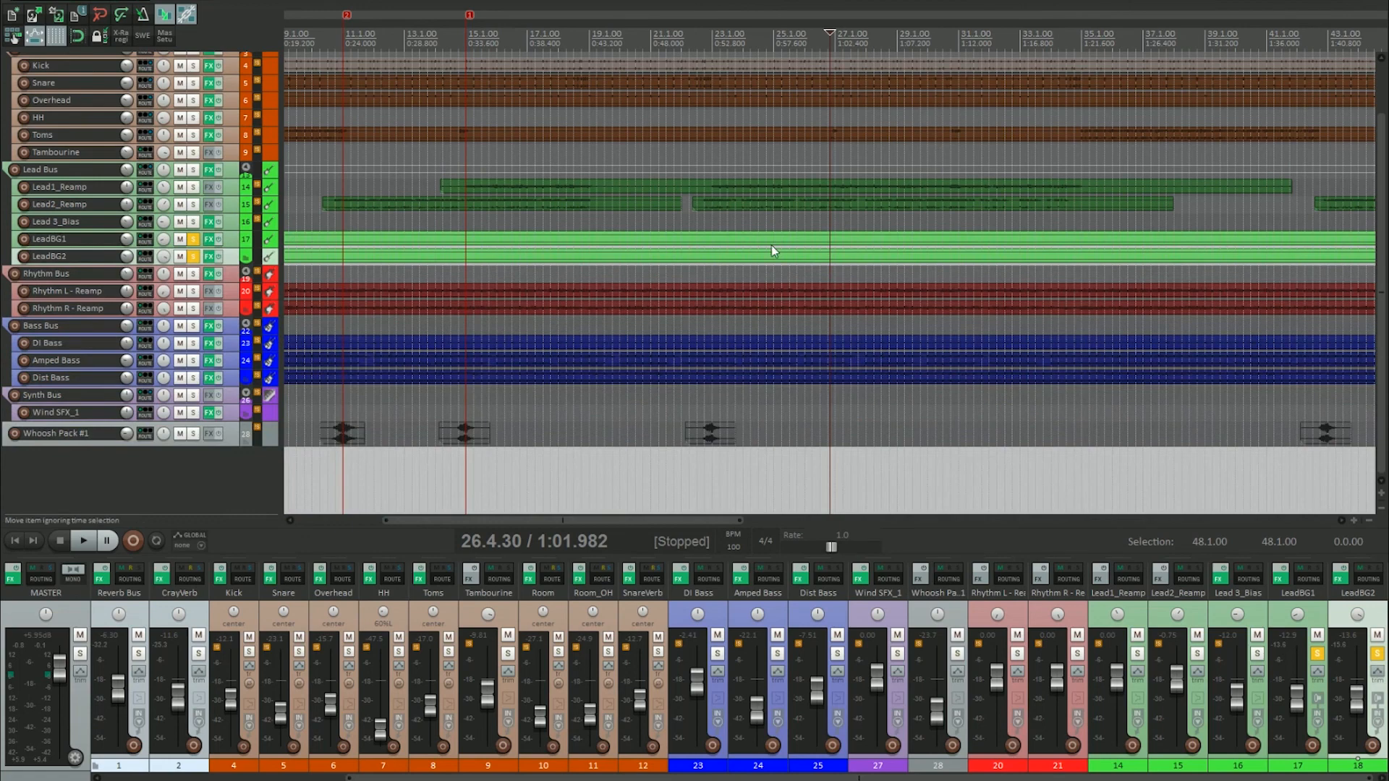
pyautogui.click(236, 246)
pyautogui.moveTo(231, 247); pyautogui.dragTo(234, 437)
# Place the edit cursor at about bar 34, just before the LeadBG1 part starts
pyautogui.click(1052, 35)
pyautogui.scroll(-1, 1052, 40)
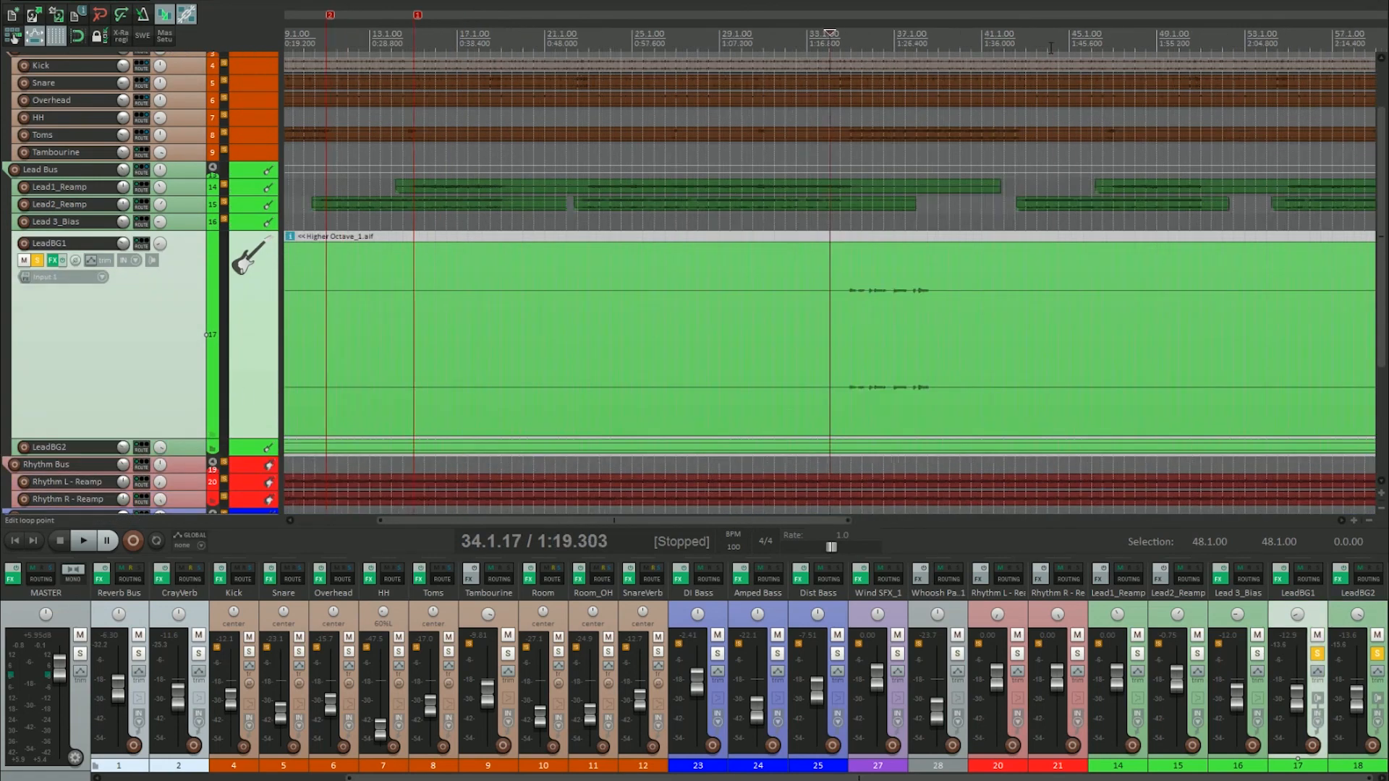
pyautogui.scroll(6, 1049, 47)
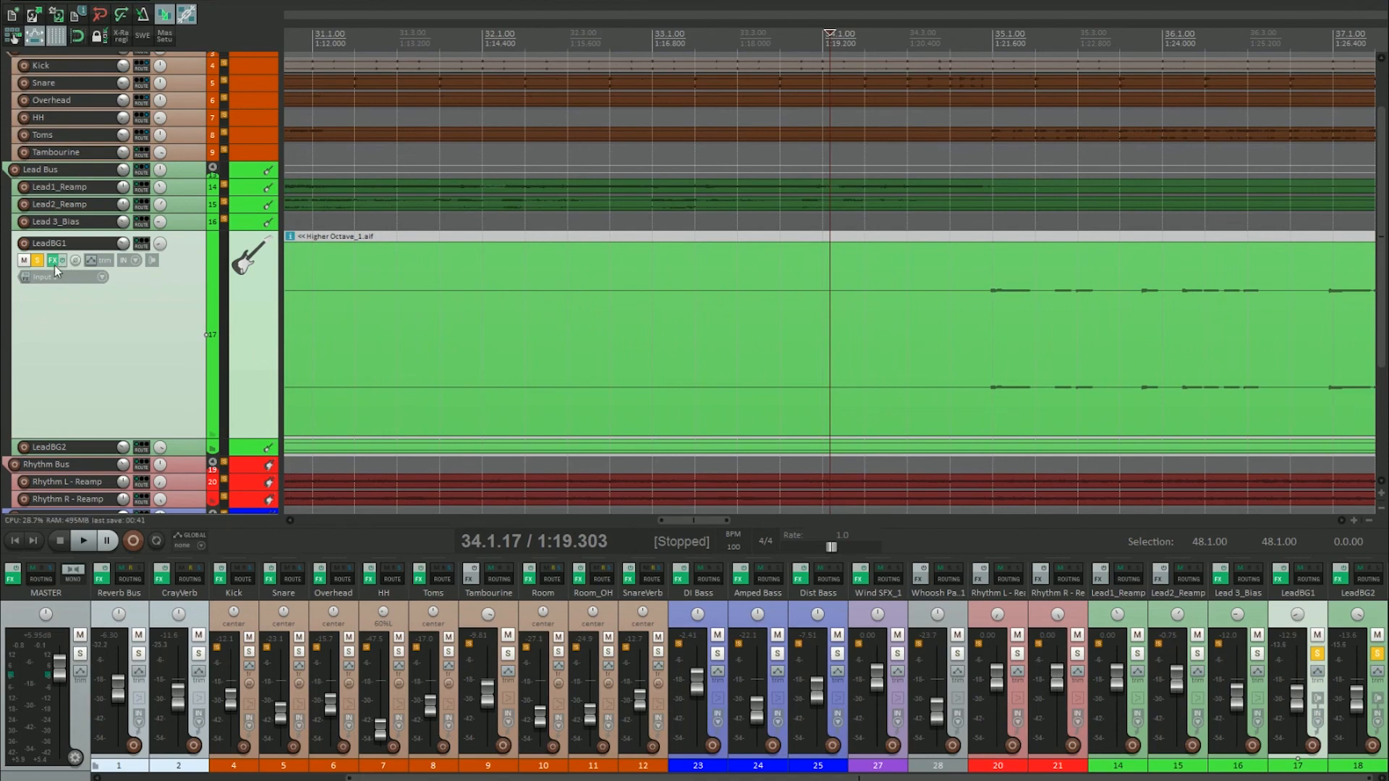
# Open Guitar Rig 5 from LeadBG1's effects chain and move its window fully into view
pyautogui.click(53, 260)
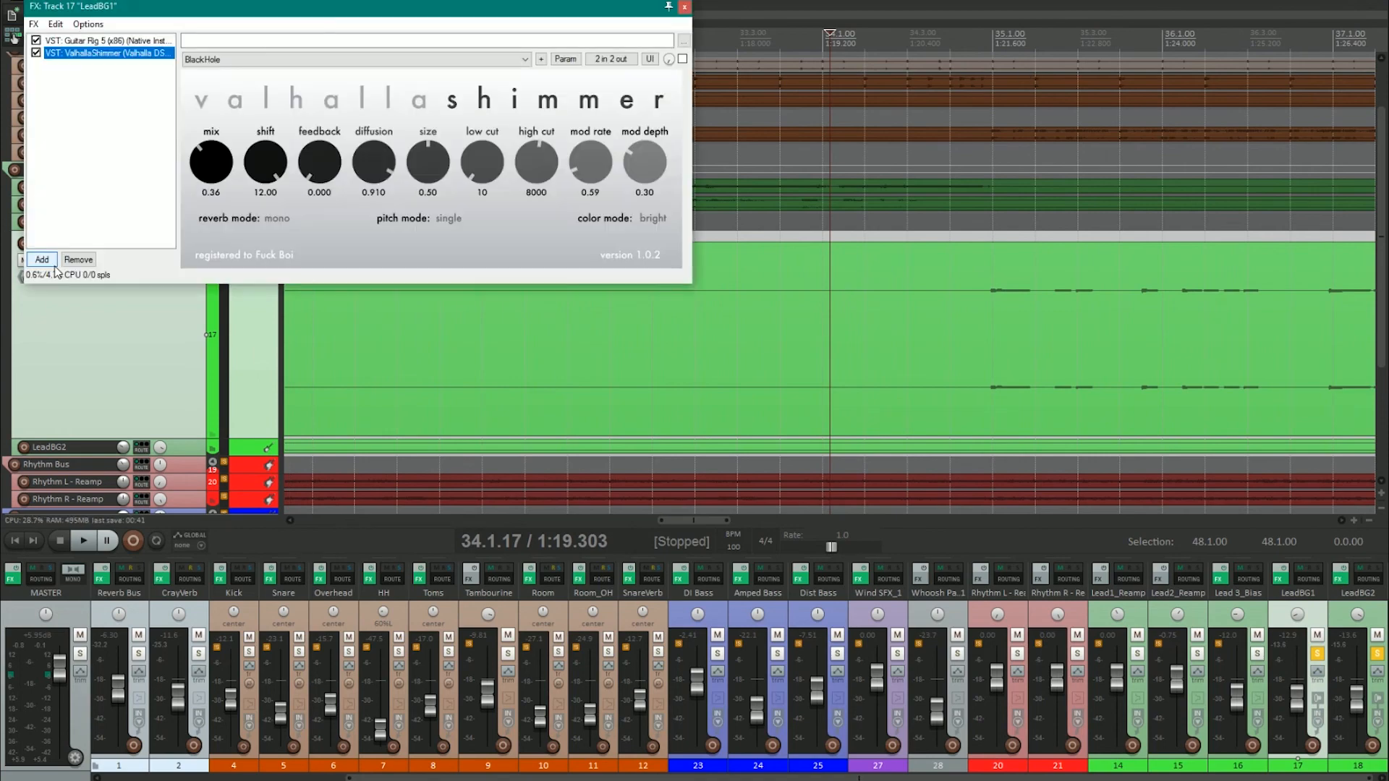
pyautogui.click(90, 41)
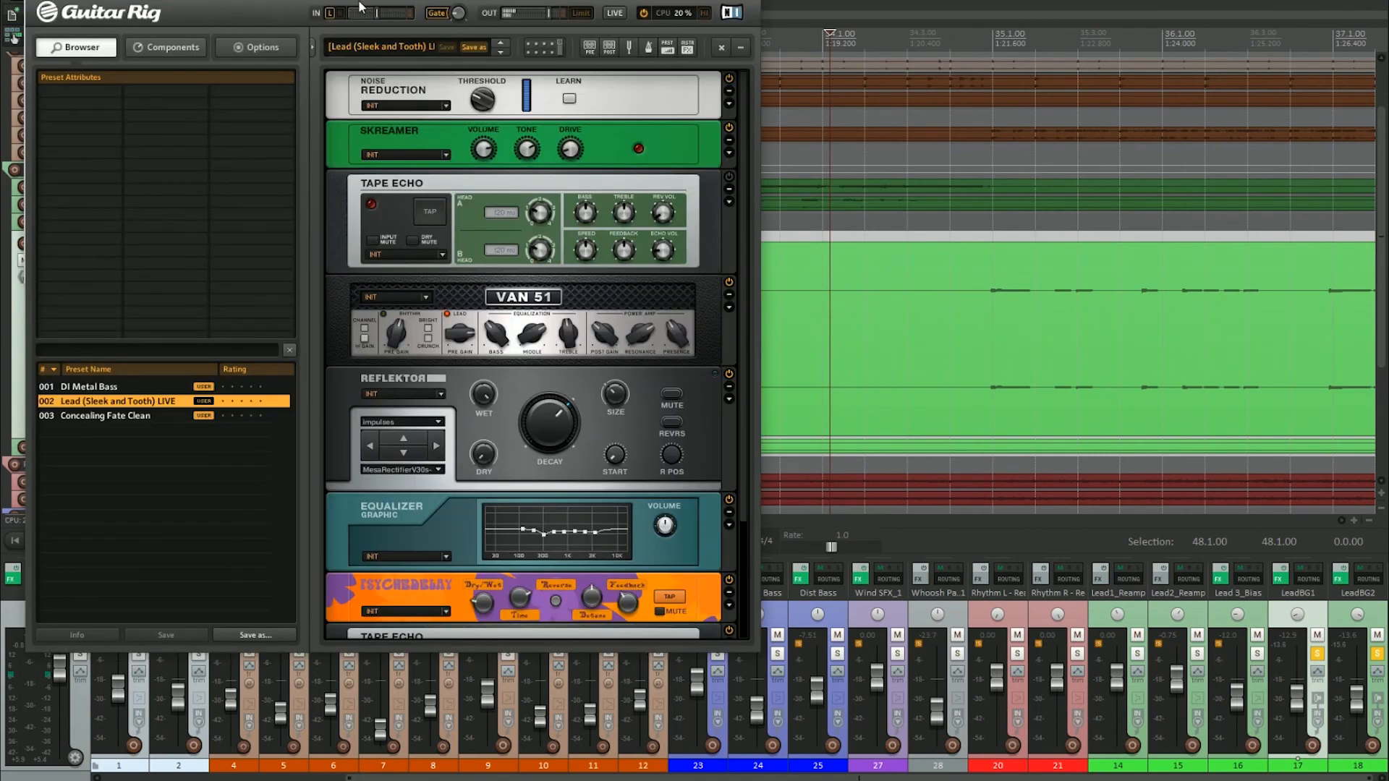
pyautogui.moveTo(353, 0); pyautogui.dragTo(501, 46)
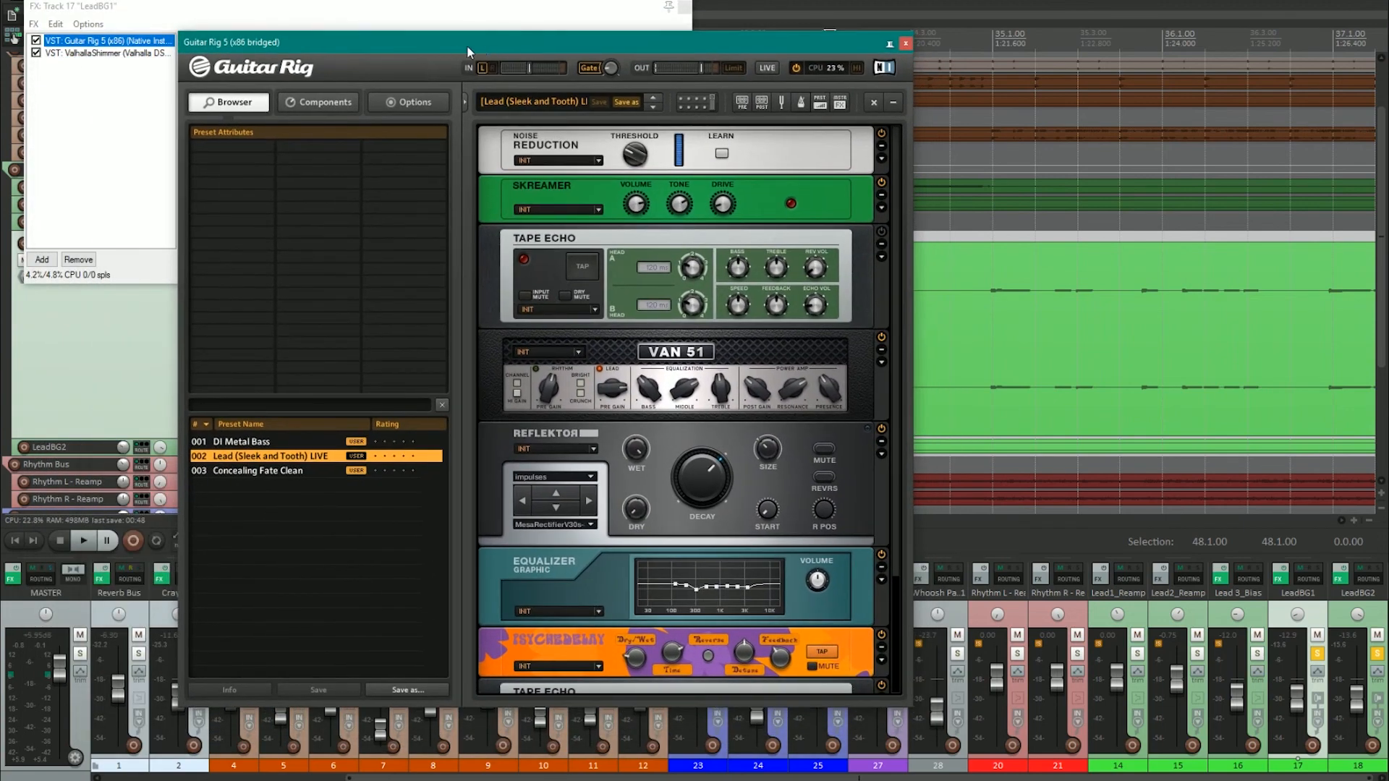
# Play the soloed background leads with Guitar Rig open, select the Skreamer, and stop playback
pyautogui.click(927, 61)
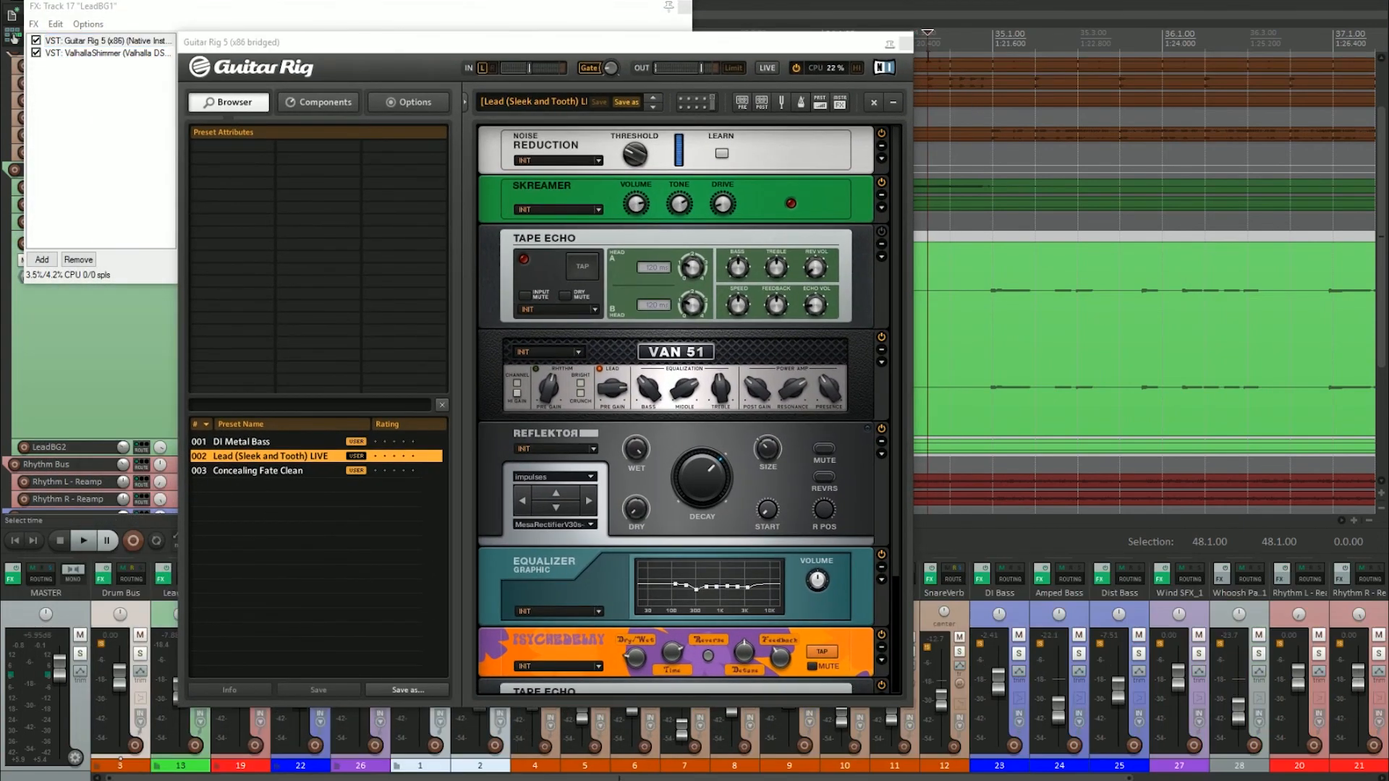
pyautogui.press('space')
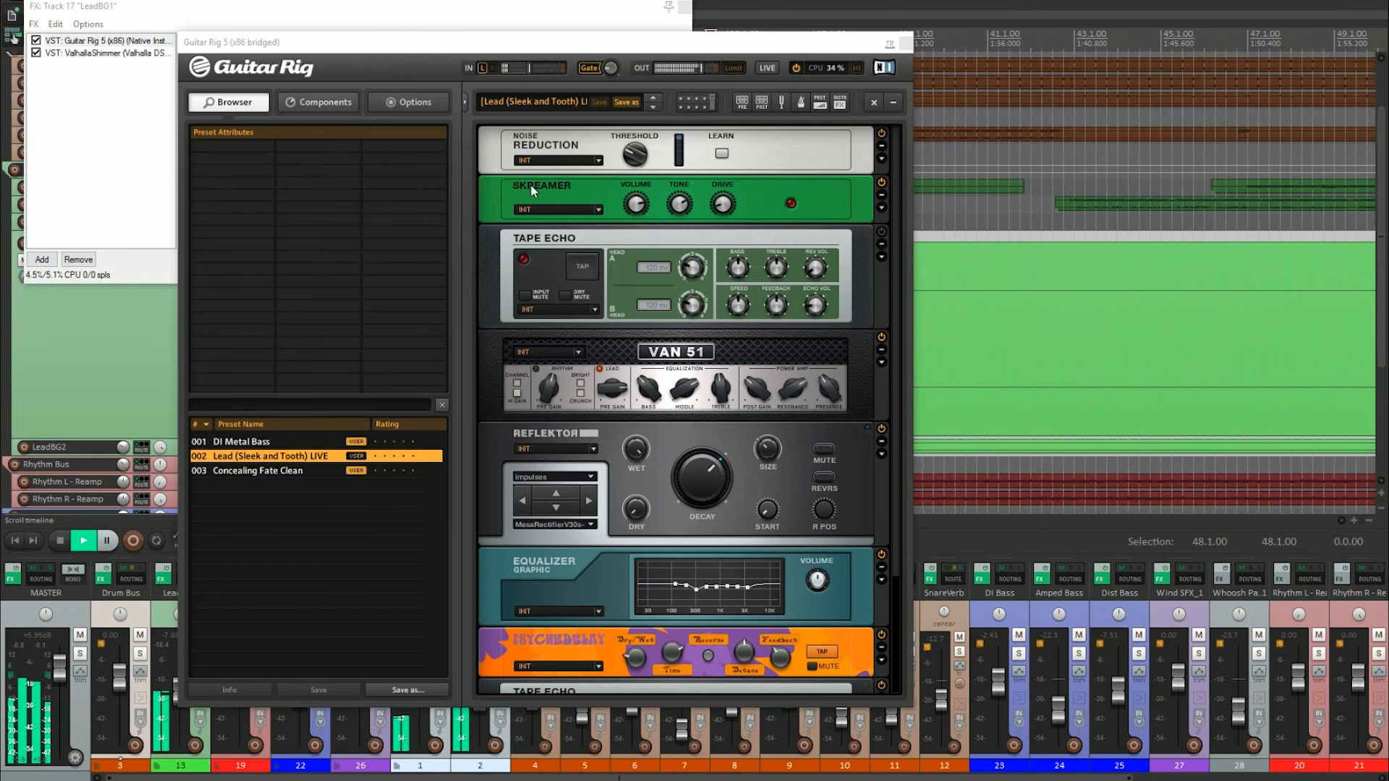
pyautogui.click(498, 188)
pyautogui.press('space')
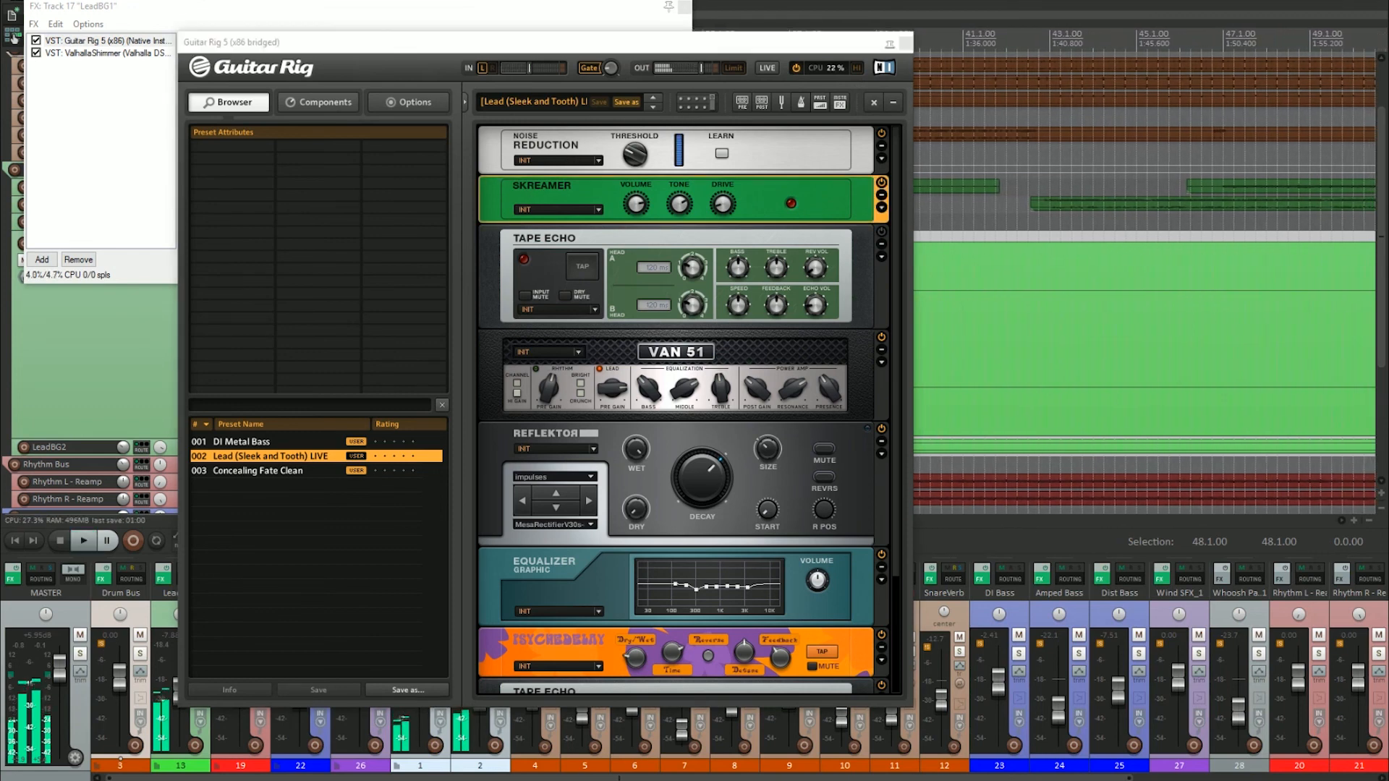
# Remove the Tape Echo between the Skreamer and the Van 51 from LeadBG1's Guitar Rig rack
pyautogui.click(515, 293)
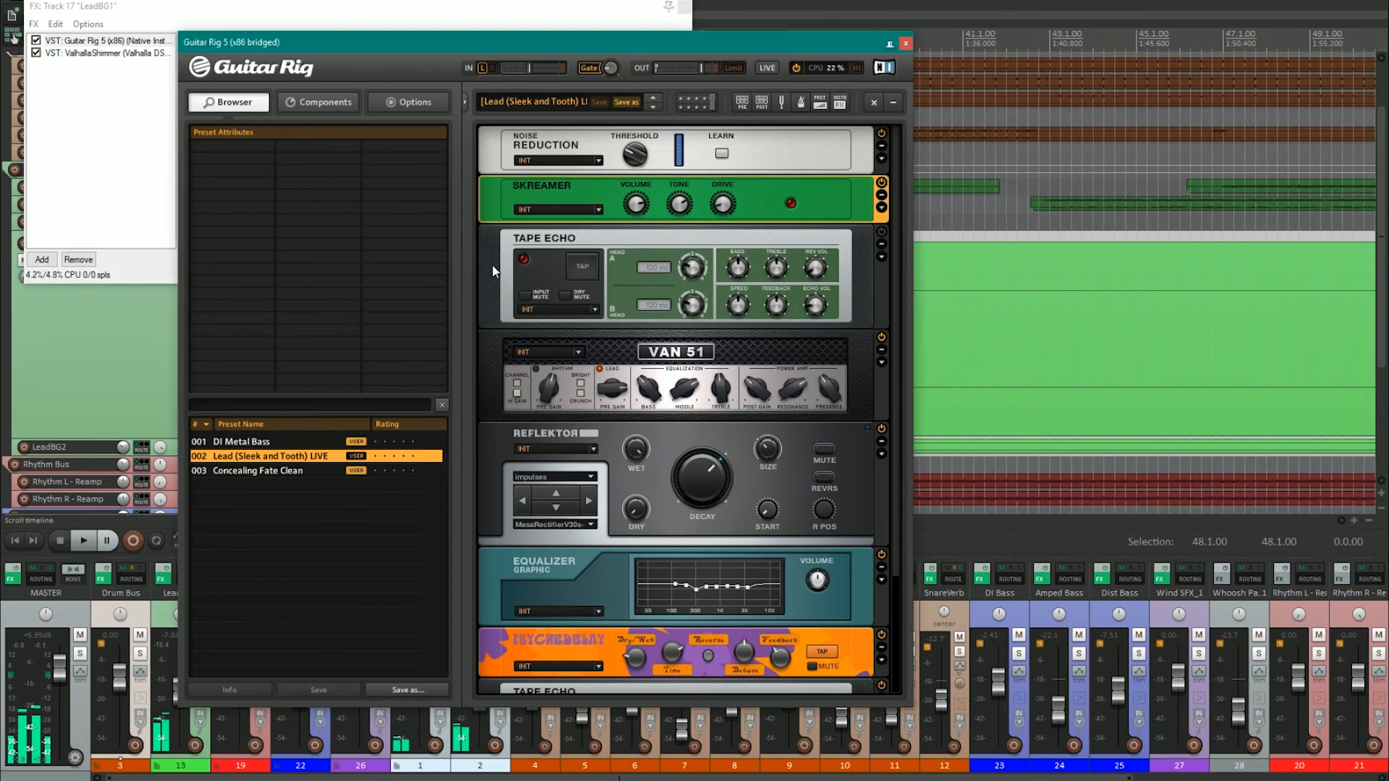
pyautogui.press('Delete')
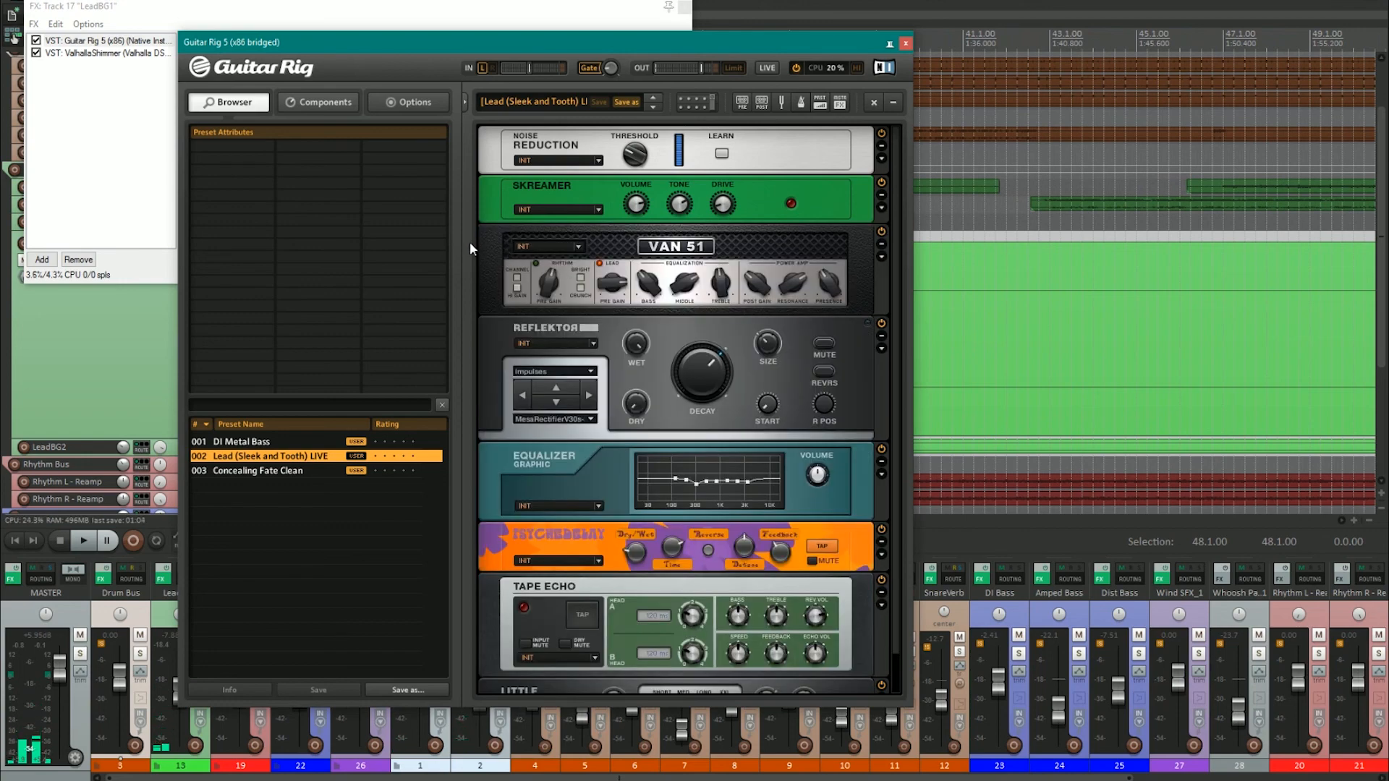
# Examine the Skreamer pedal and Van 51 amp settings in LeadBG1's Guitar Rig rack
pyautogui.click(495, 203)
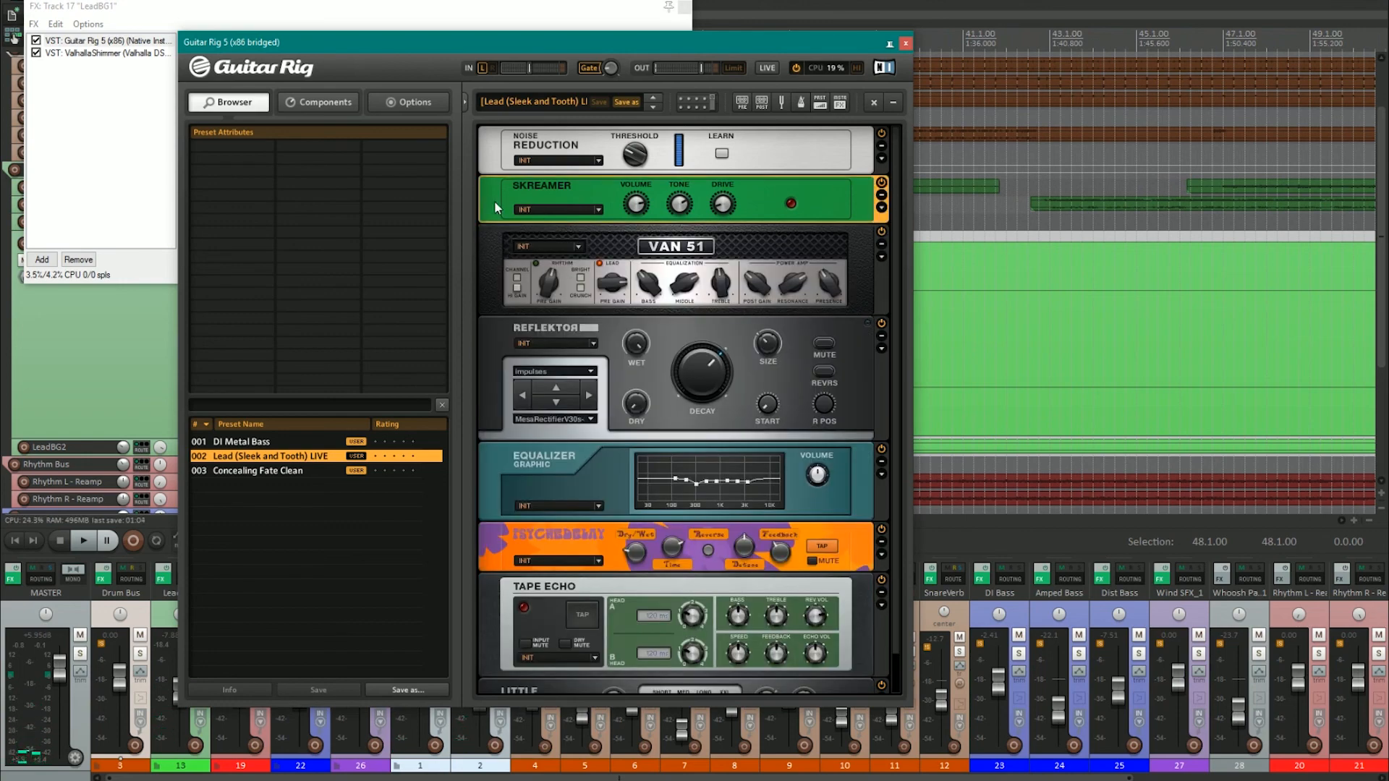
pyautogui.click(495, 248)
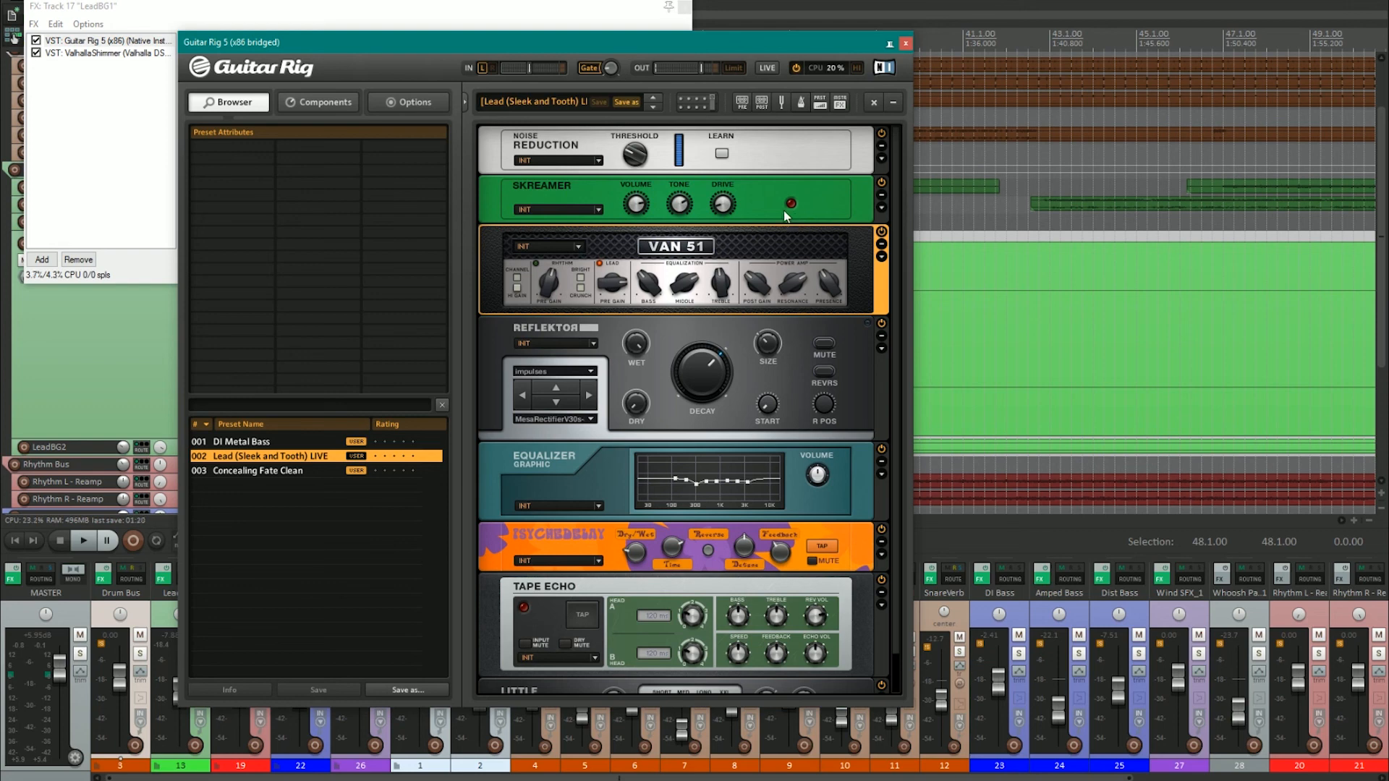
pyautogui.scroll(-3, 1194, 261)
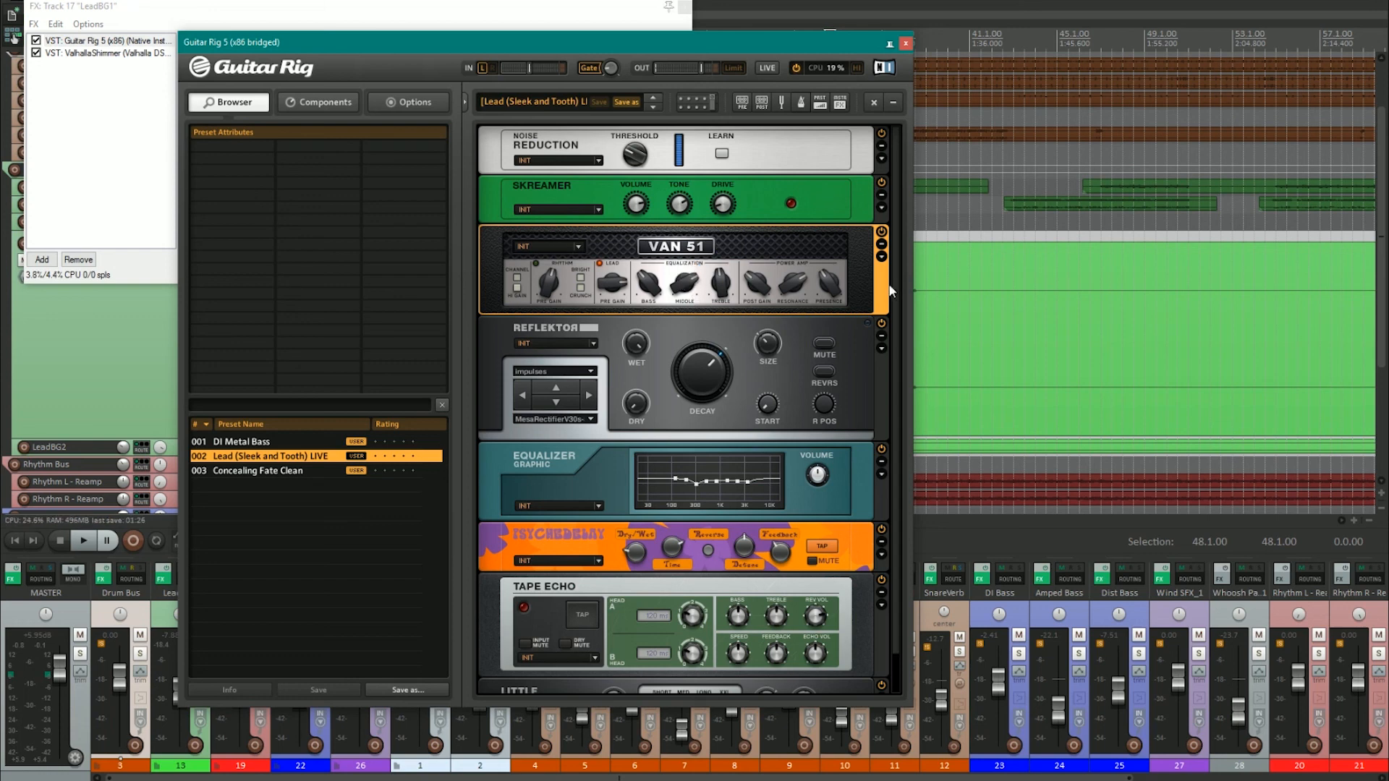
# Select the Reflektor in LeadBG1's Guitar Rig rack, and close Guitar Rig and the track's effects window
pyautogui.scroll(-1, 895, 303)
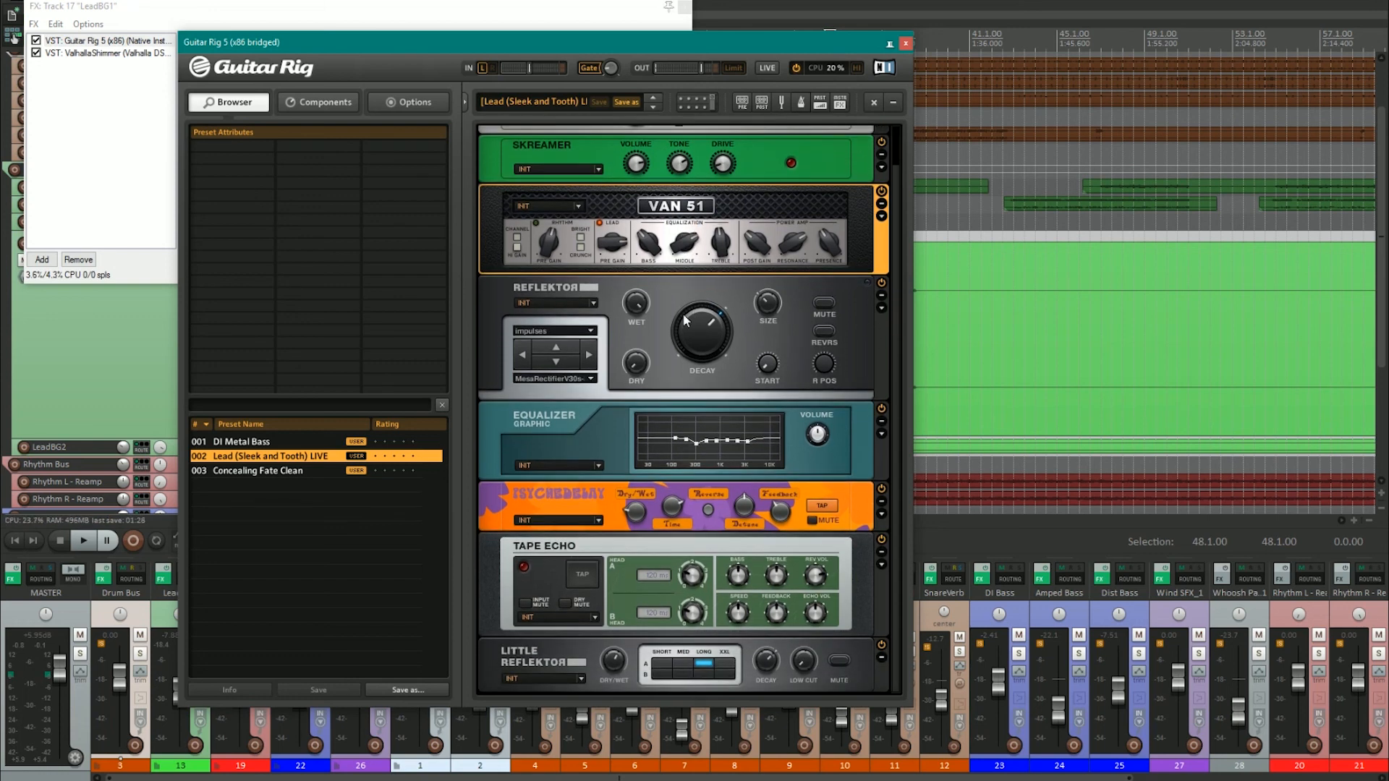
pyautogui.click(656, 332)
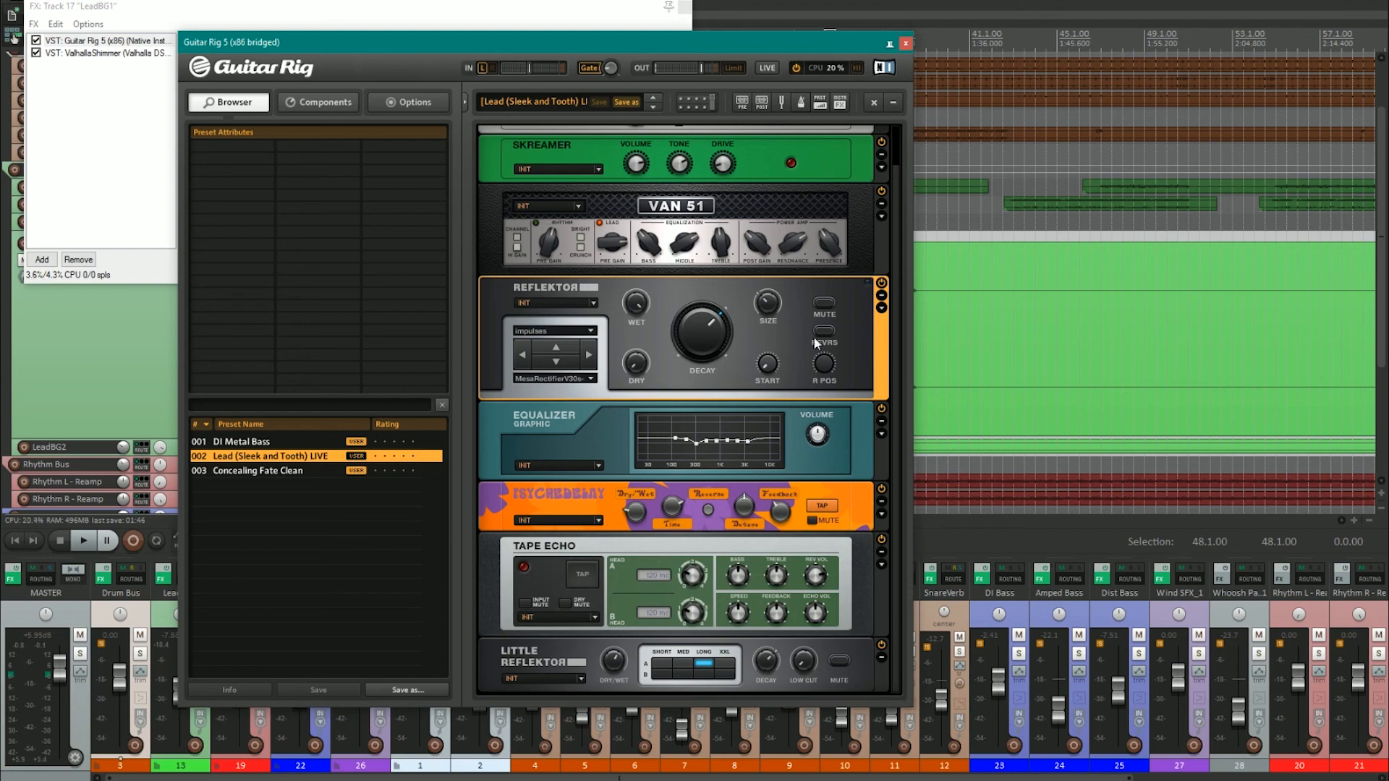
pyautogui.click(906, 44)
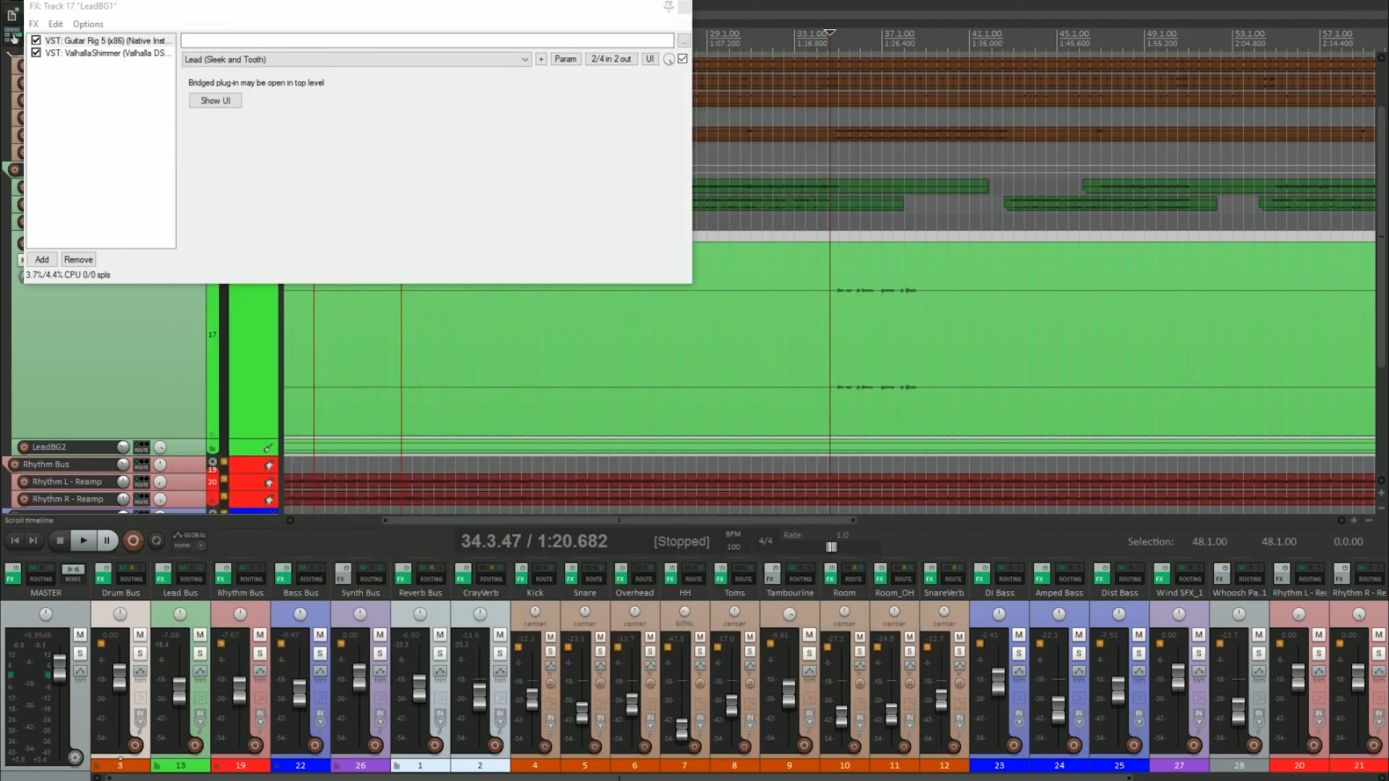
pyautogui.click(685, 7)
# Play the background leads, collapse LeadBG1, unsolo LeadBG1 and LeadBG2 to hear them in the full mix, and stop playback
pyautogui.press('space')
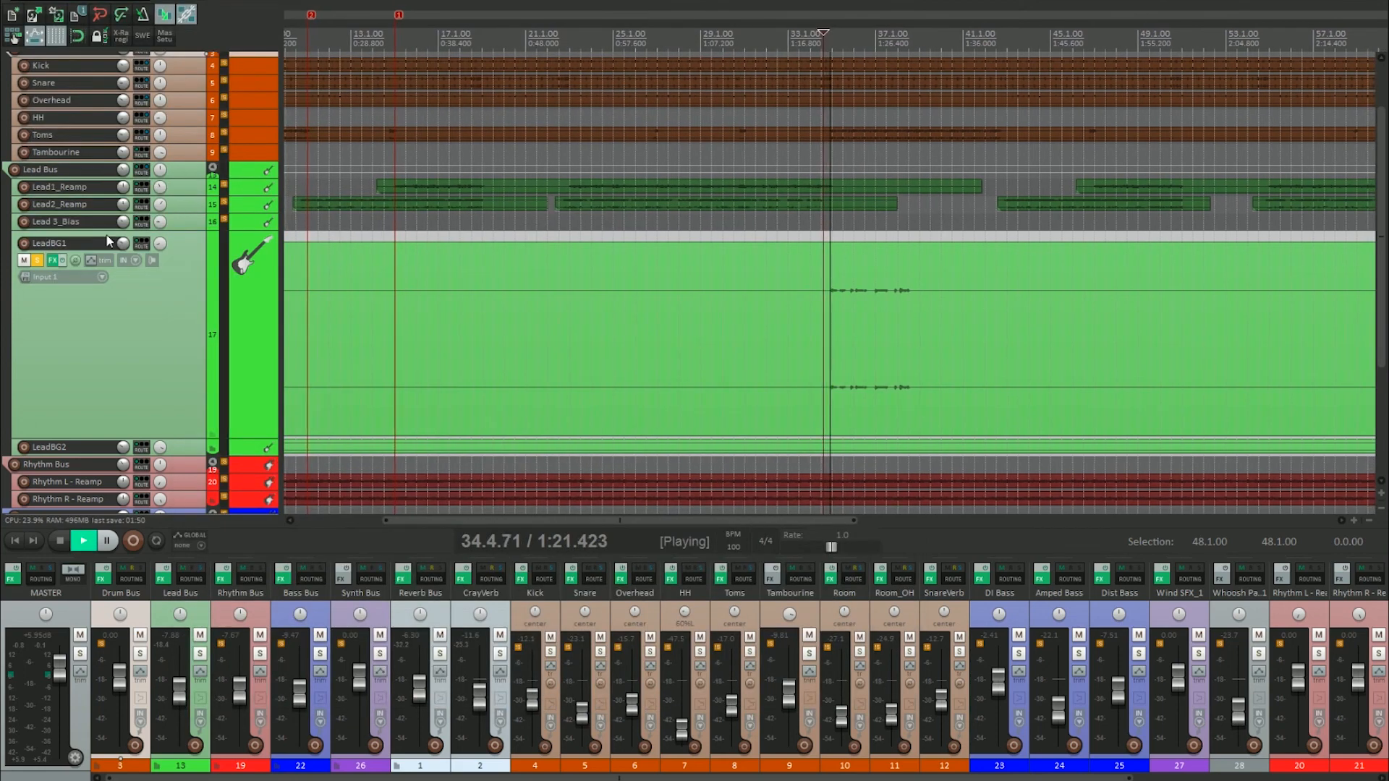
pyautogui.click(38, 259)
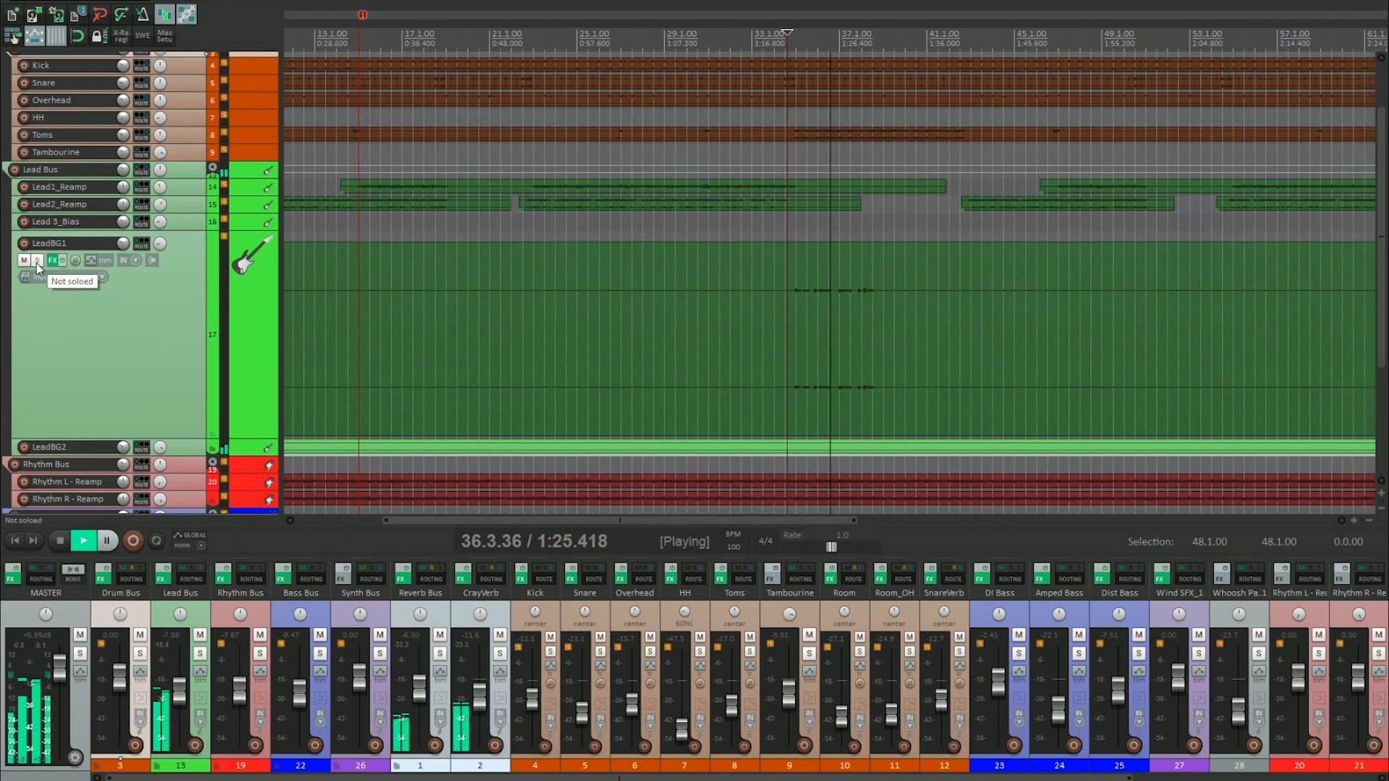
pyautogui.moveTo(171, 439); pyautogui.dragTo(178, 246)
pyautogui.click(193, 258)
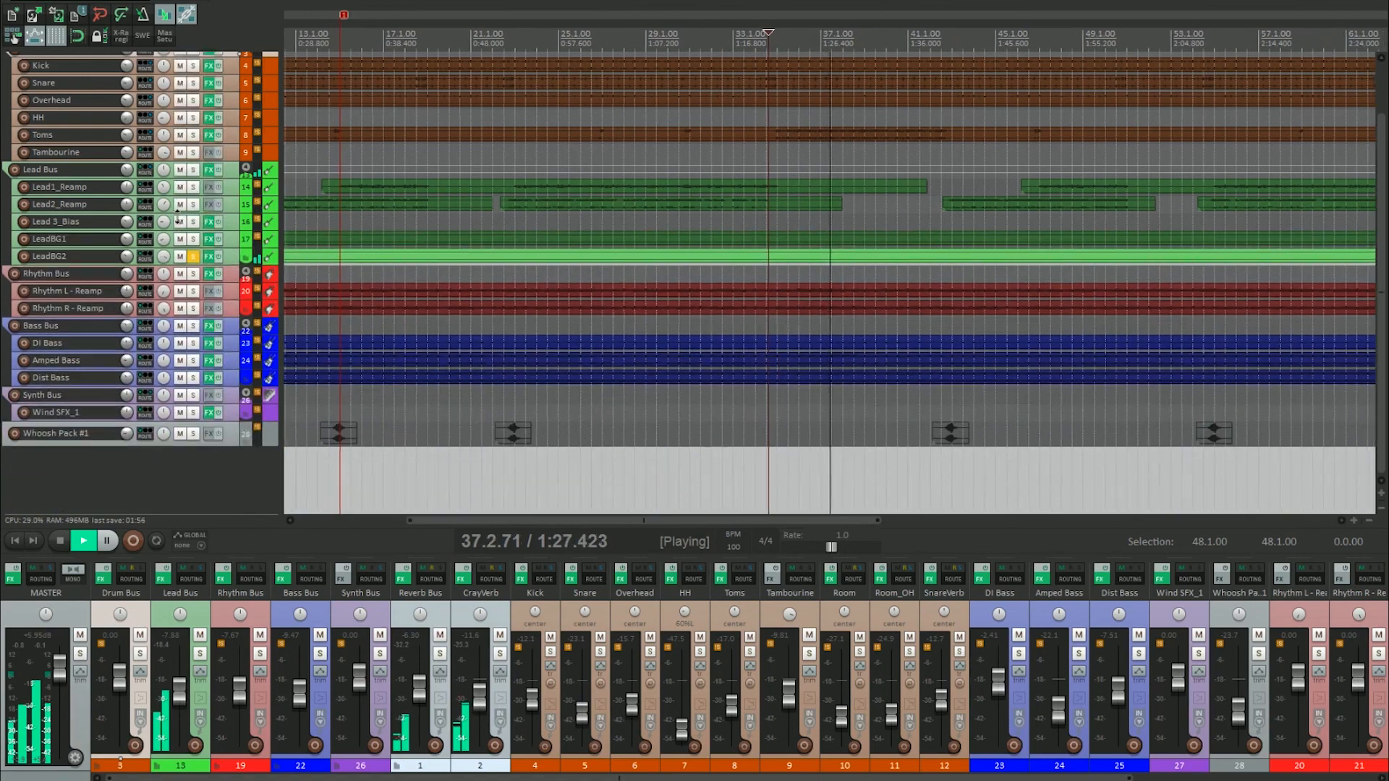
pyautogui.click(193, 257)
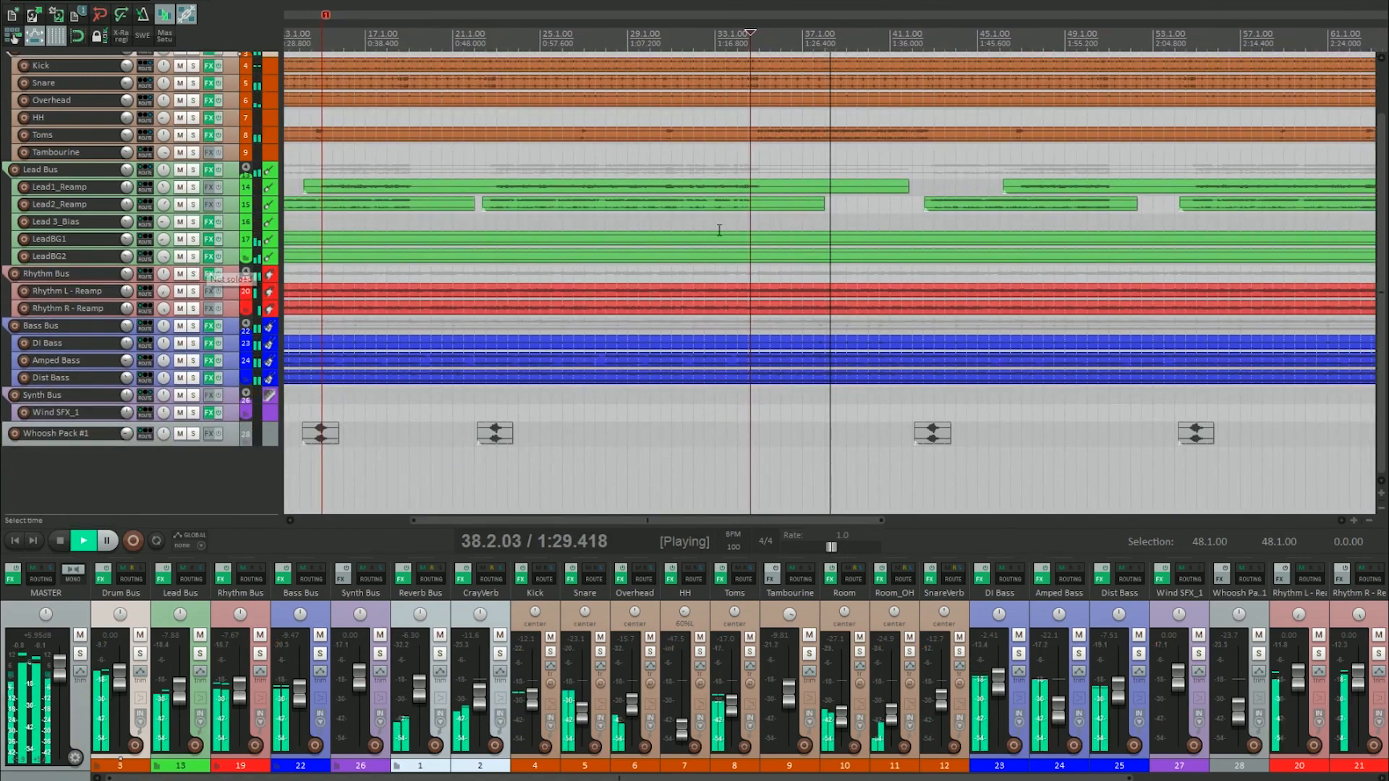
pyautogui.scroll(-3, 659, 258)
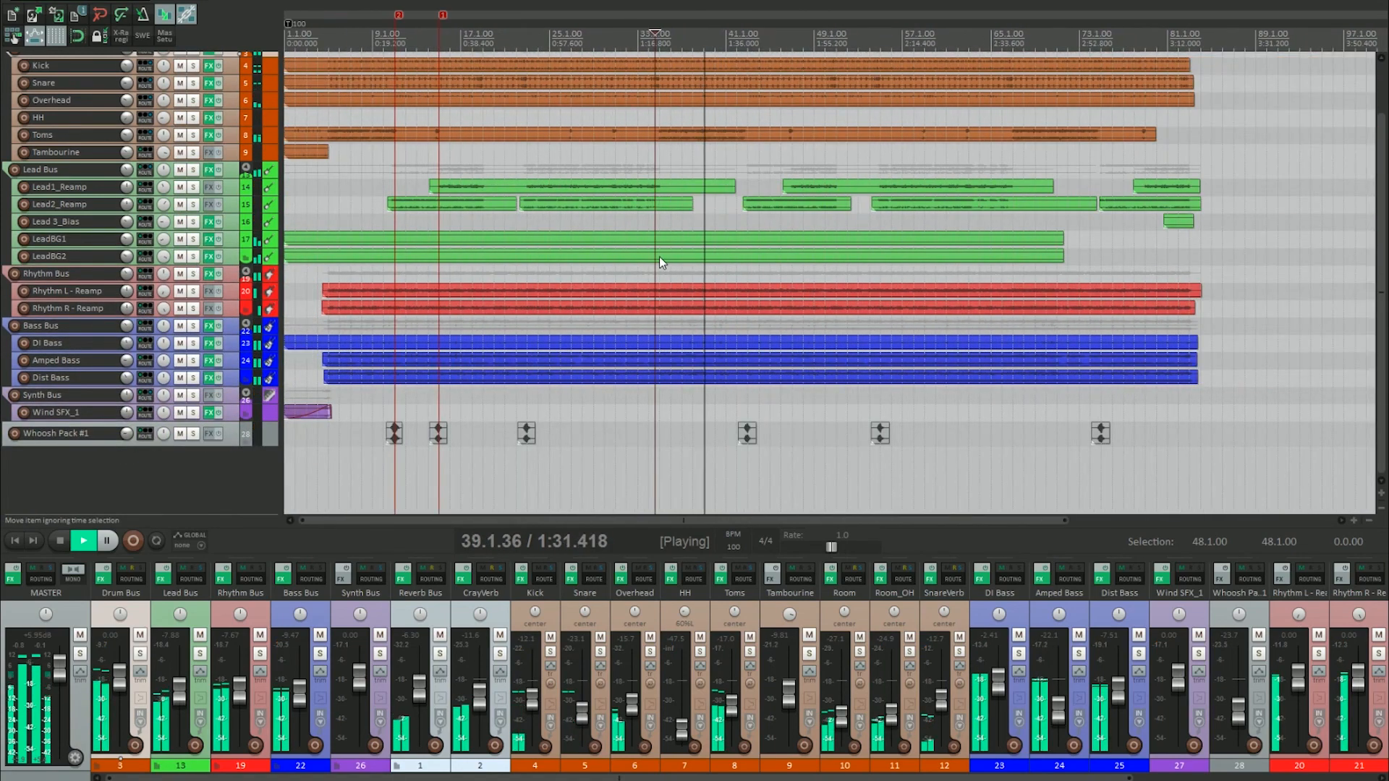
pyautogui.press('space')
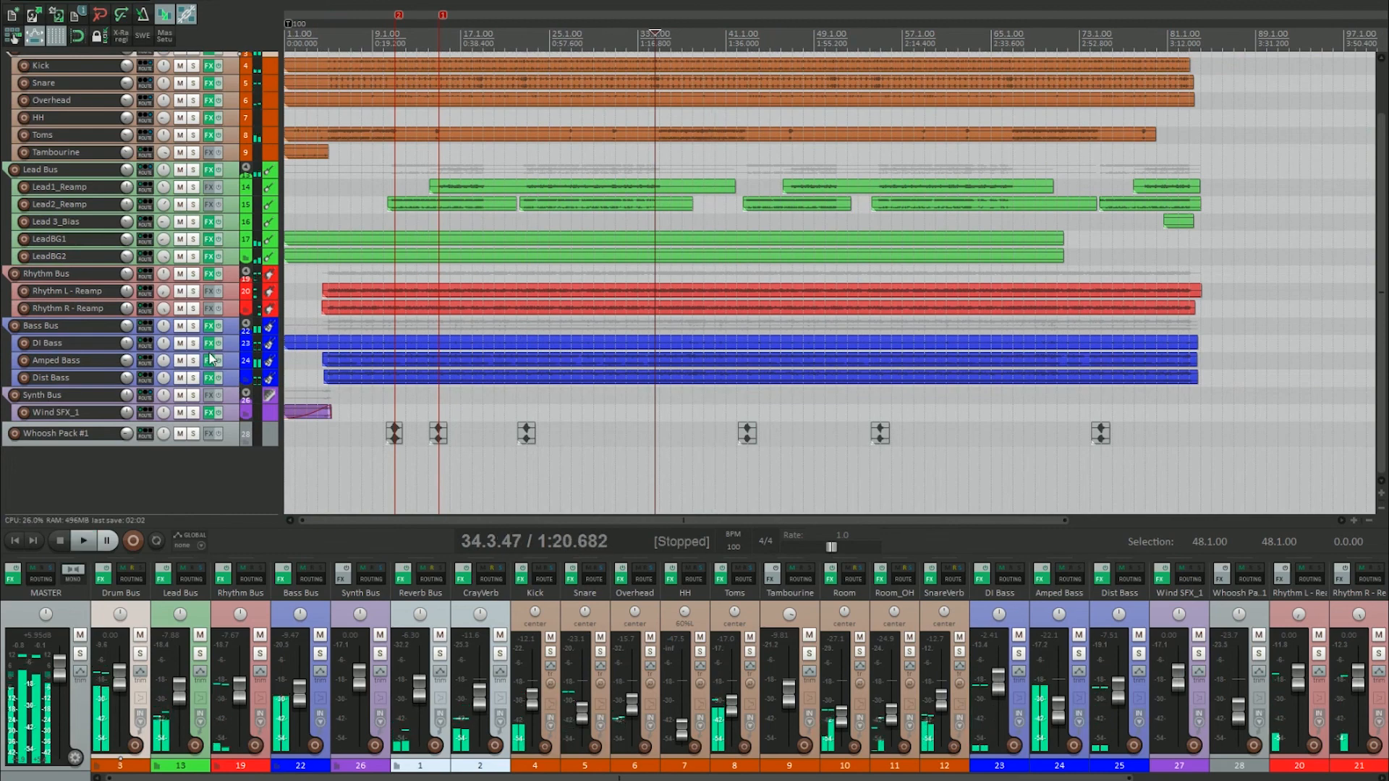
# Solo the Bass Bus and zoom the timeline into the song's opening bars
pyautogui.click(193, 325)
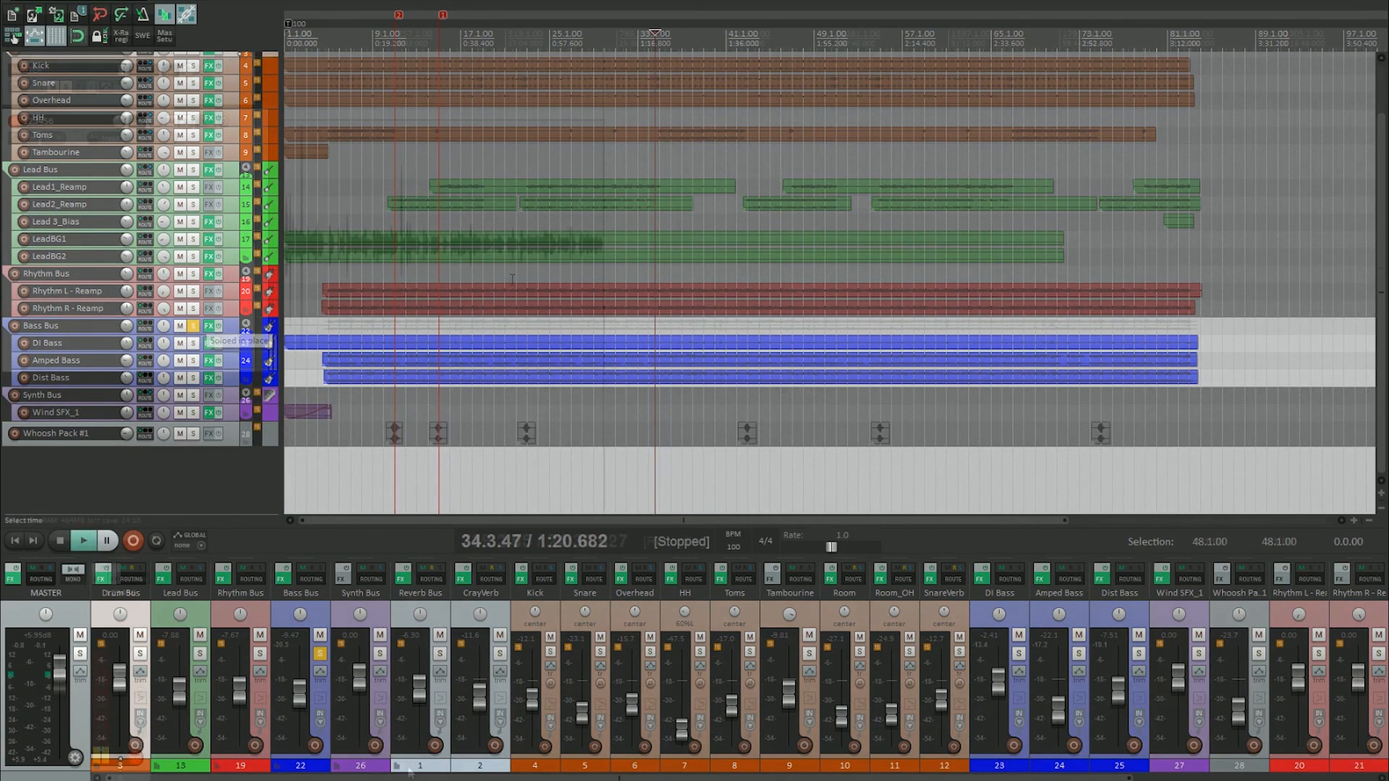
pyautogui.hotkey('alt', 'Tab')
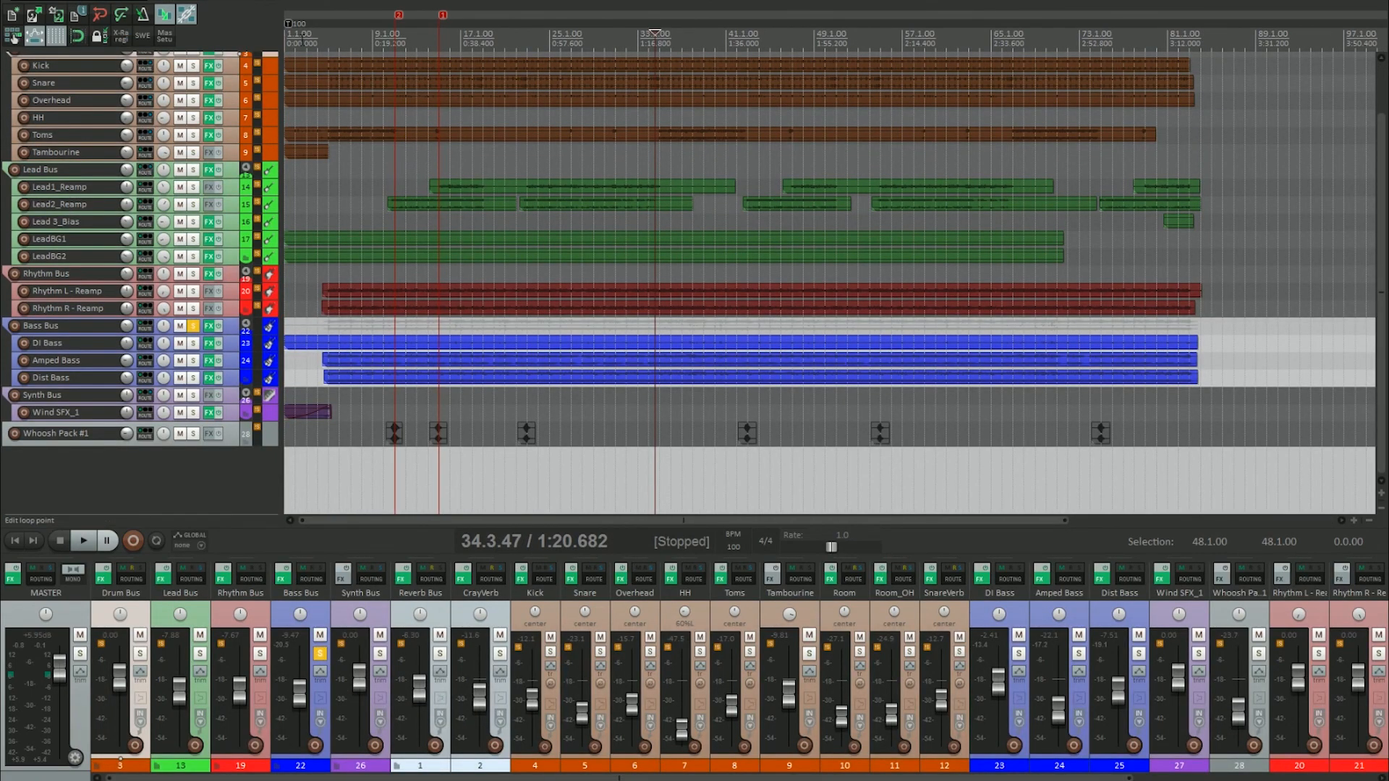
pyautogui.click(302, 37)
pyautogui.scroll(7, 301, 38)
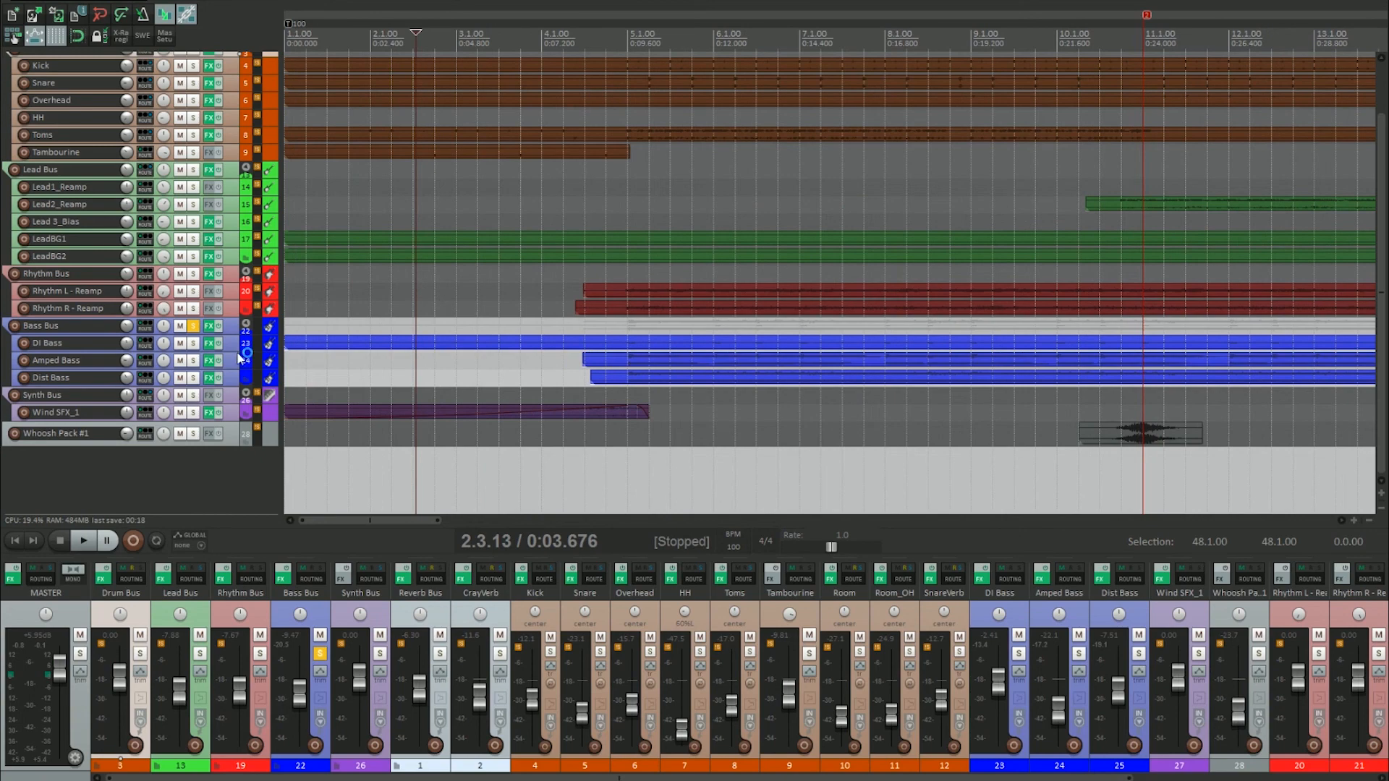
# Enlarge the DI Bass track and play it soloed from just before bar 5
pyautogui.moveTo(234, 350); pyautogui.dragTo(211, 479)
pyautogui.click(599, 52)
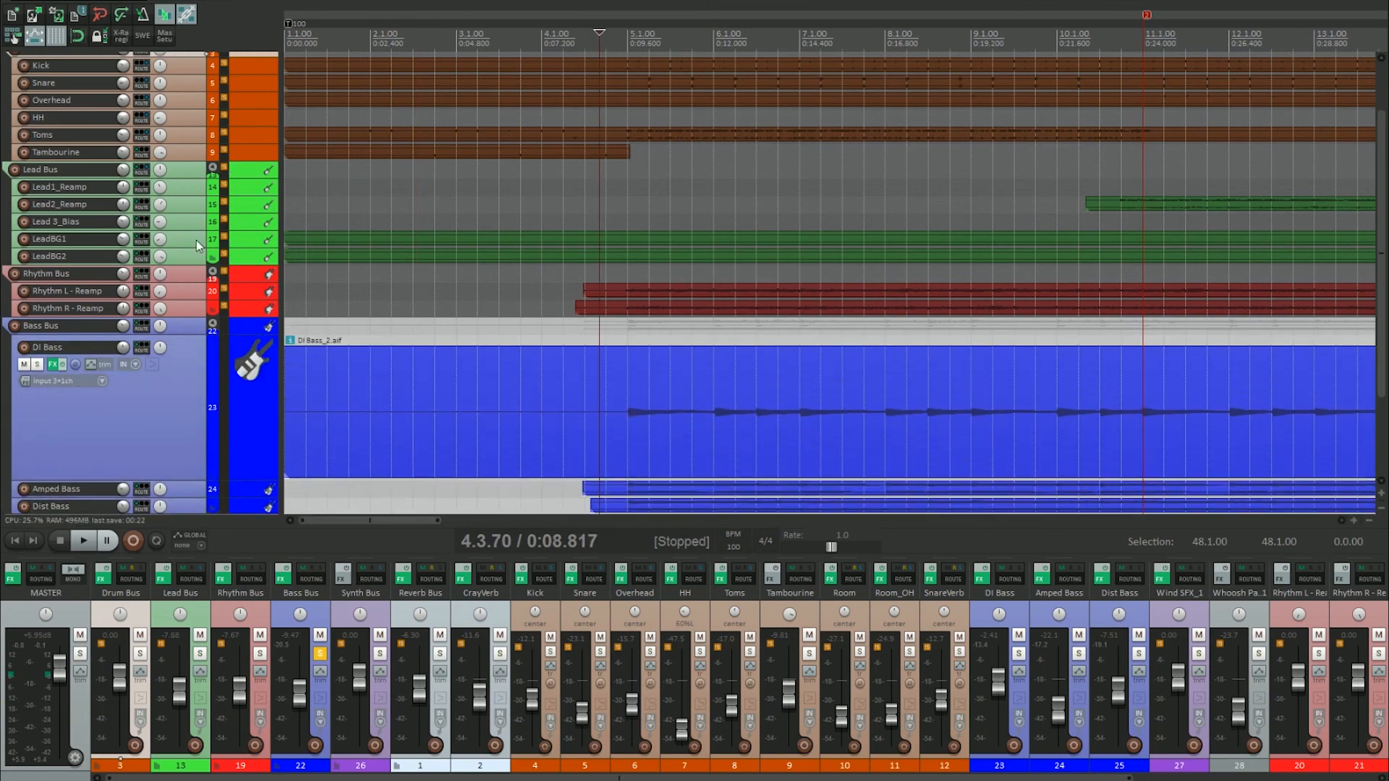
pyautogui.click(37, 364)
pyautogui.press('space')
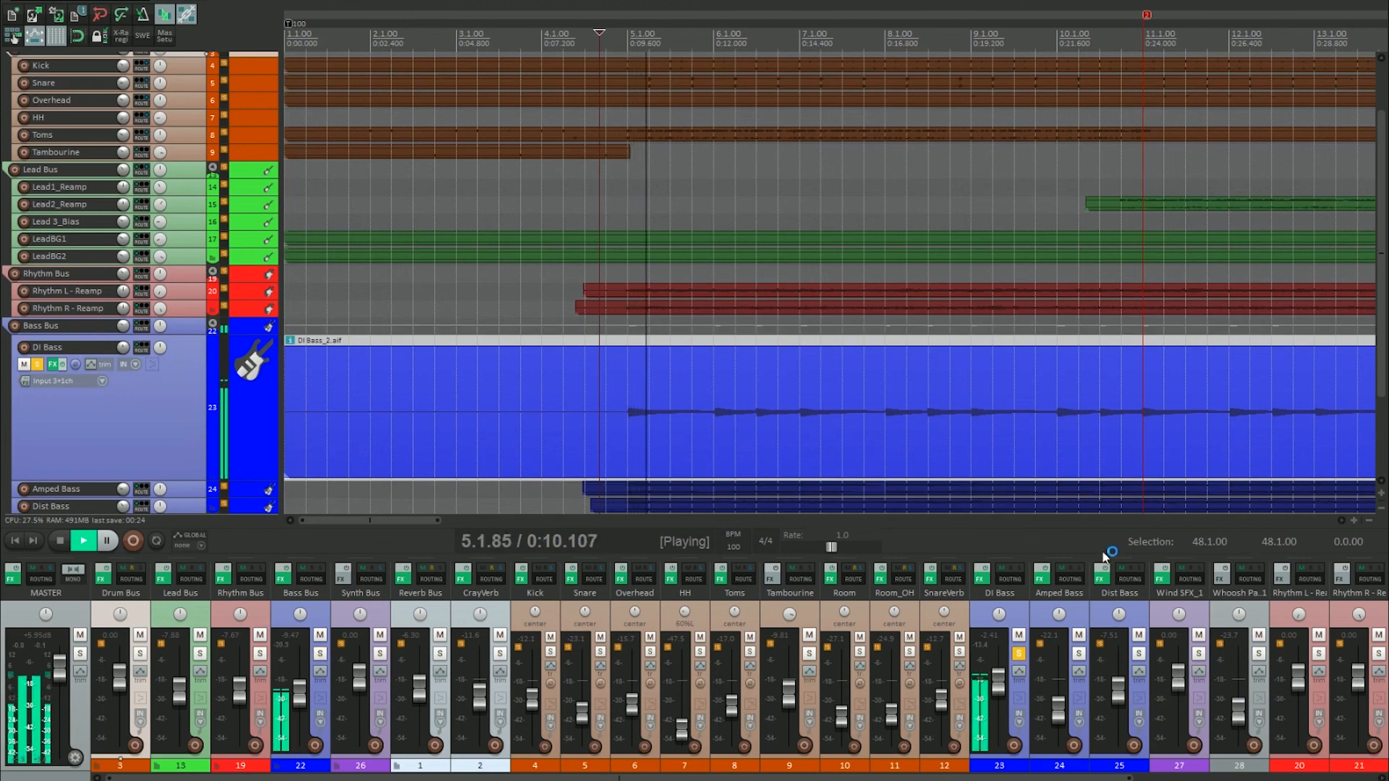
# Open FabFilter Pro-Q from DI Bass's effects, examine its low boost, cuts and filters during playback, and close the equalizer
pyautogui.rightClick(979, 583)
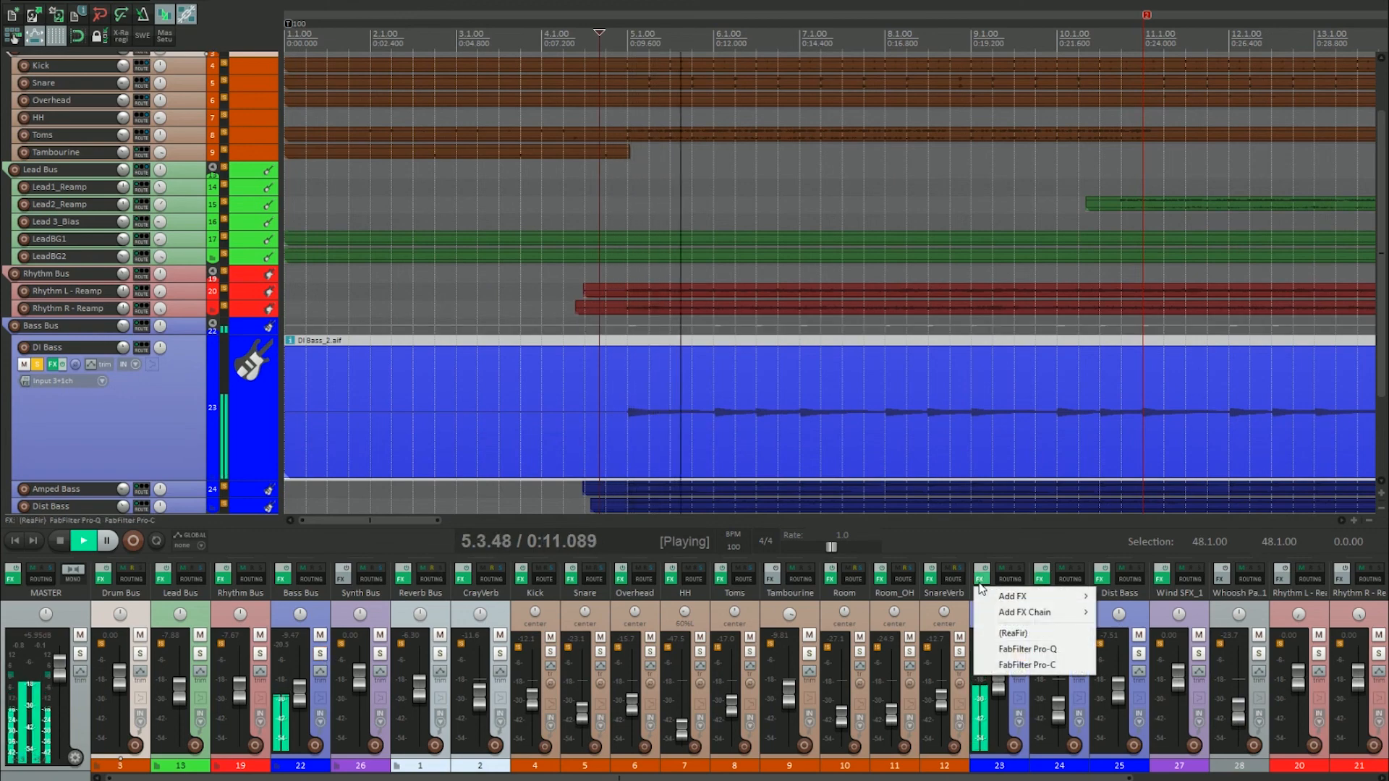
pyautogui.click(1027, 649)
pyautogui.moveTo(707, 137); pyautogui.dragTo(756, 208)
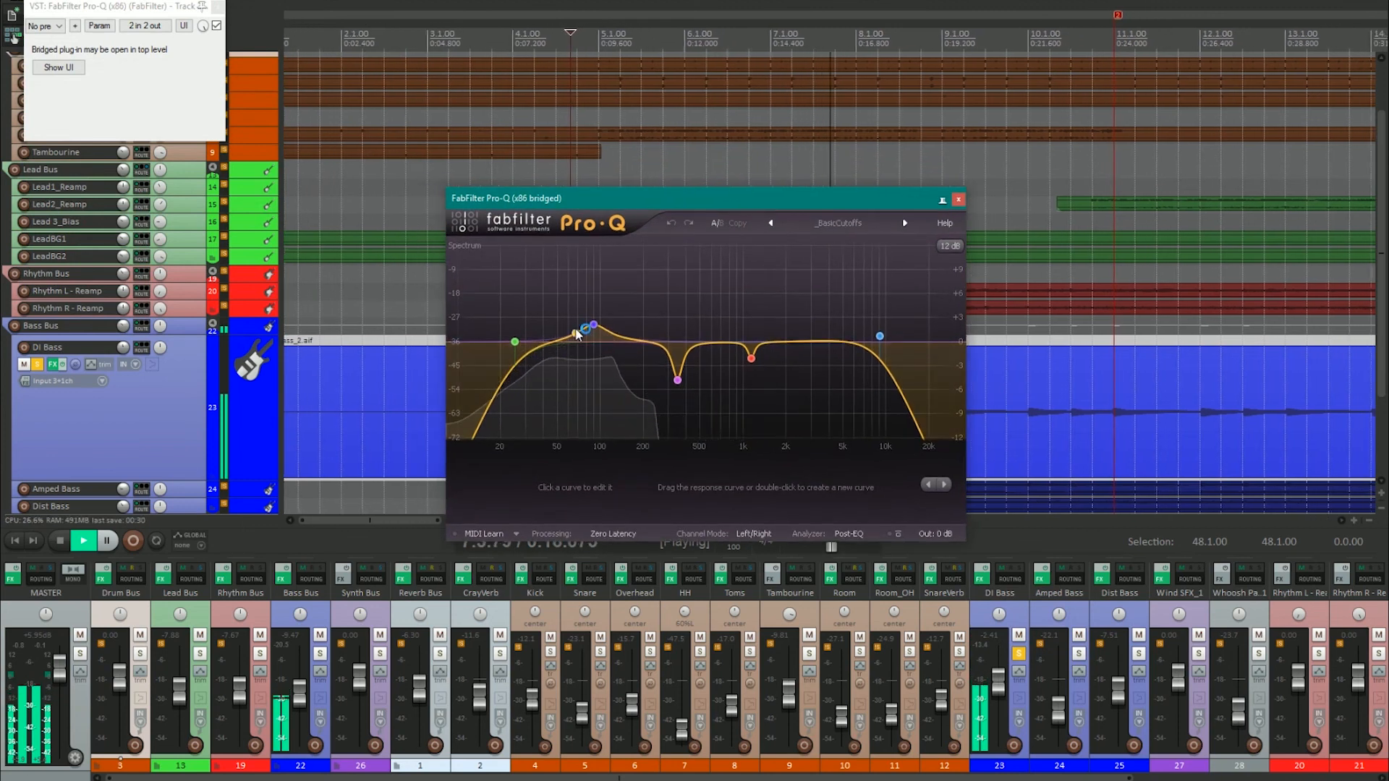
pyautogui.moveTo(595, 329)
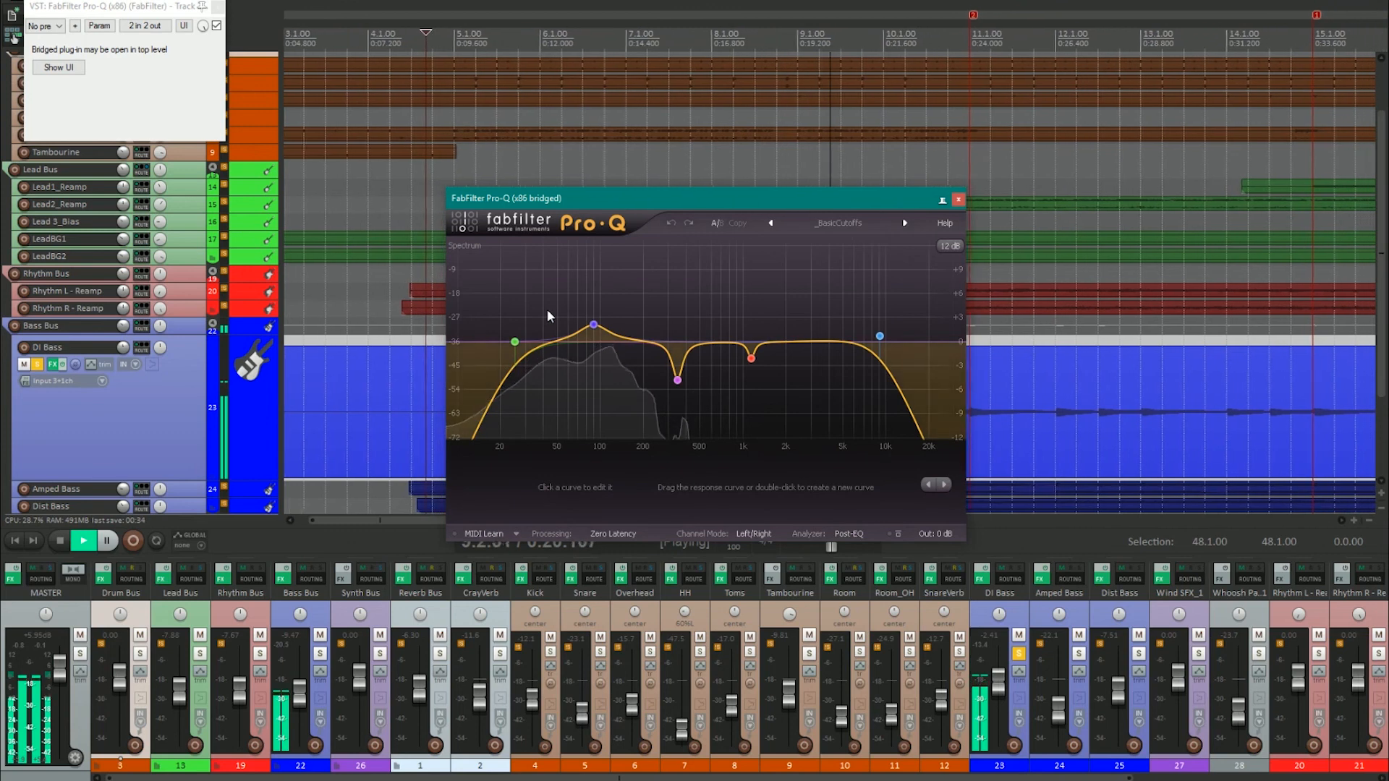
pyautogui.moveTo(514, 341)
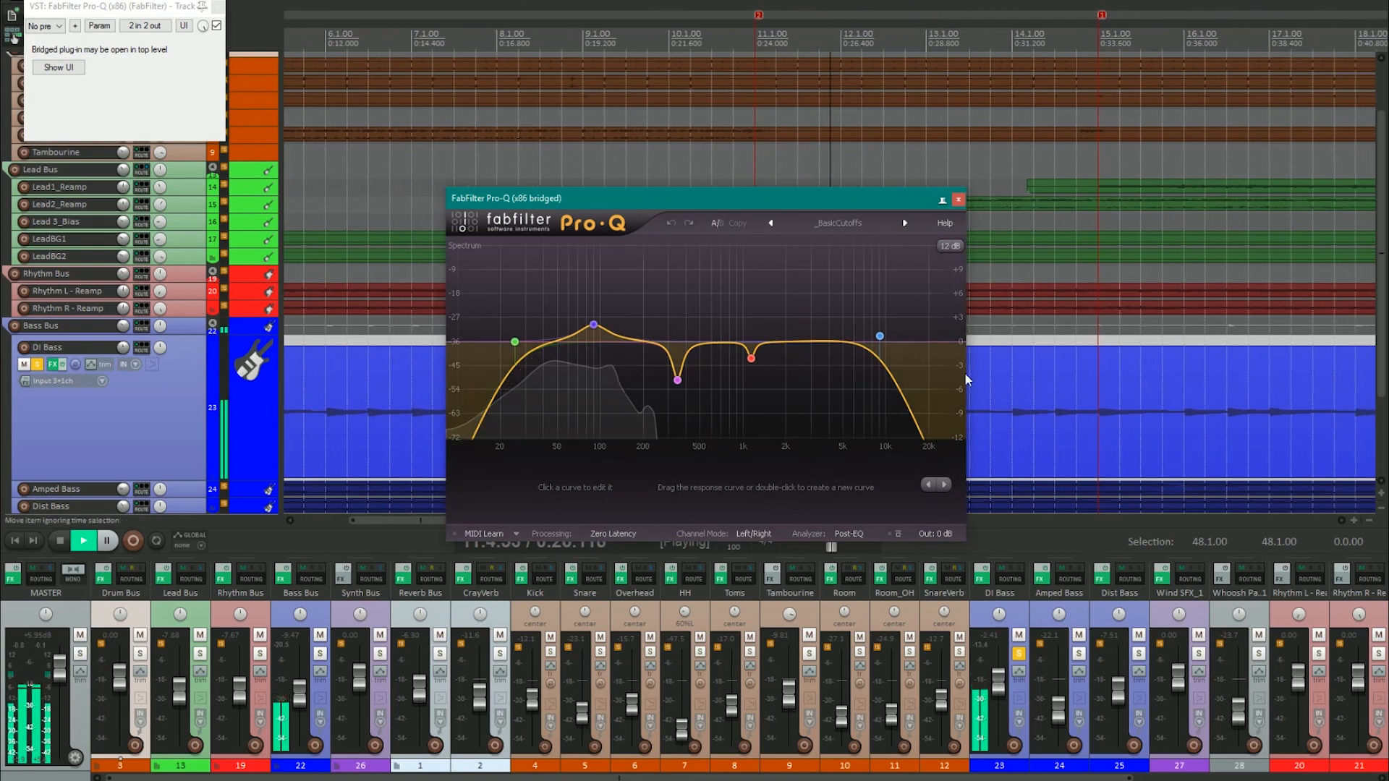
pyautogui.doubleClick(624, 337)
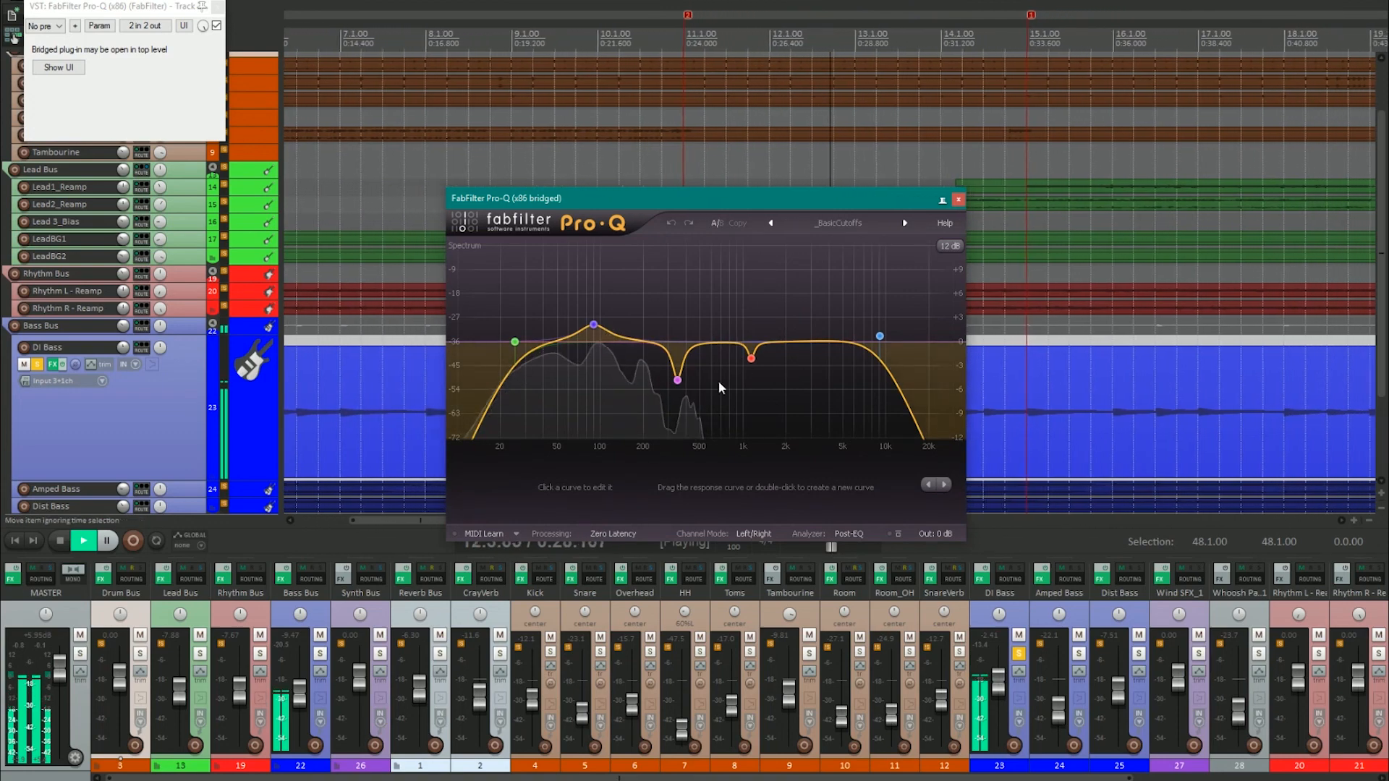
pyautogui.click(958, 199)
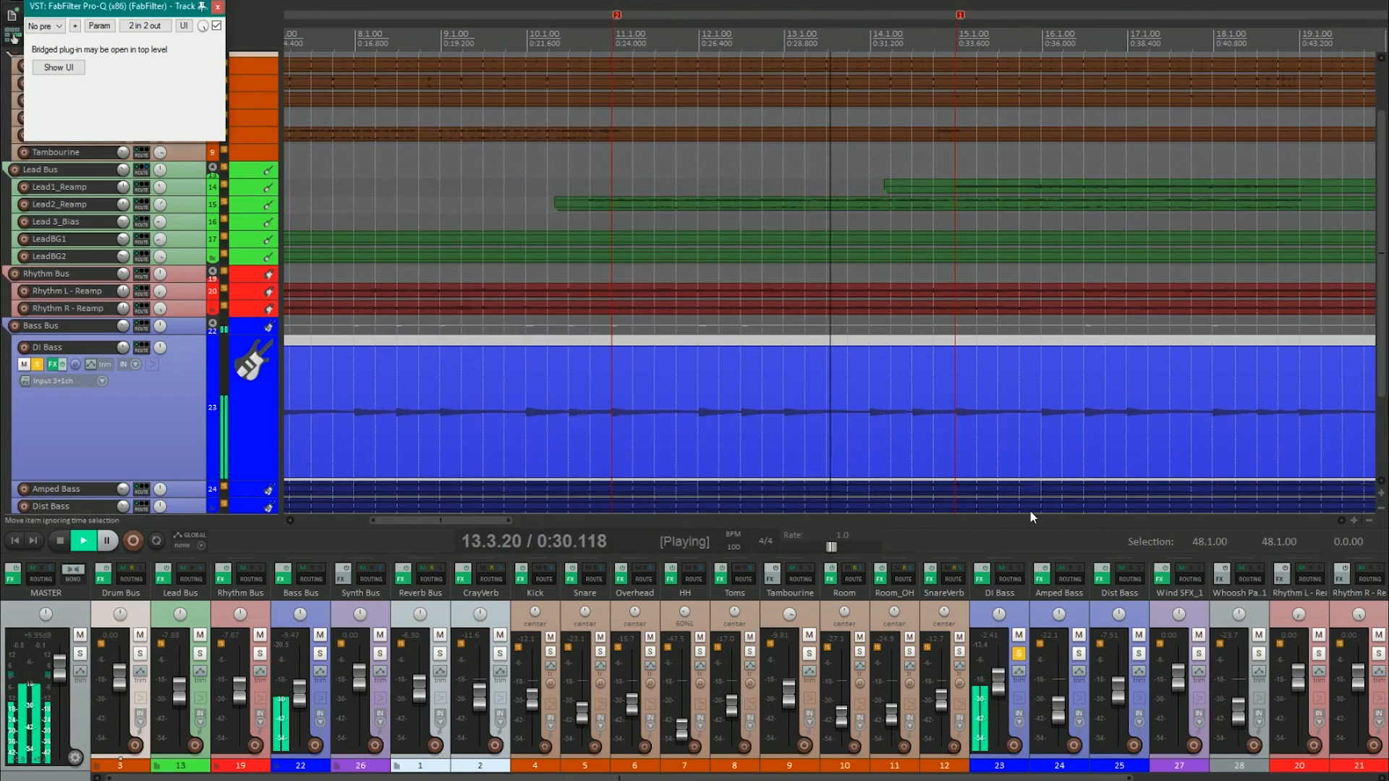
# Switch the solo from DI Bass to Amped Bass and restart playback from just before bar 5
pyautogui.press('space')
pyautogui.click(1078, 653)
pyautogui.click(1020, 654)
pyautogui.press('space')
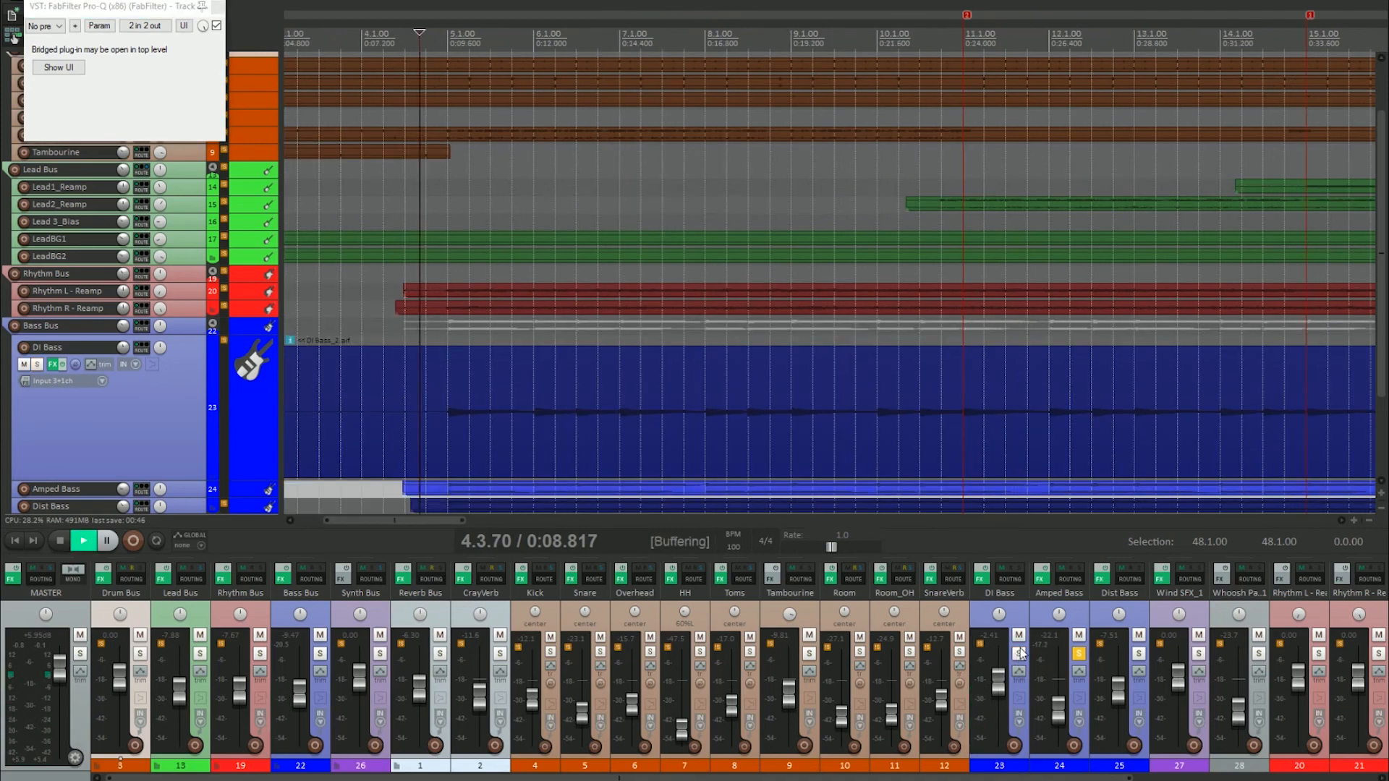
# Enlarge the Amped Bass track in the arrangement so its waveform can be read
pyautogui.scroll(-2, 492, 397)
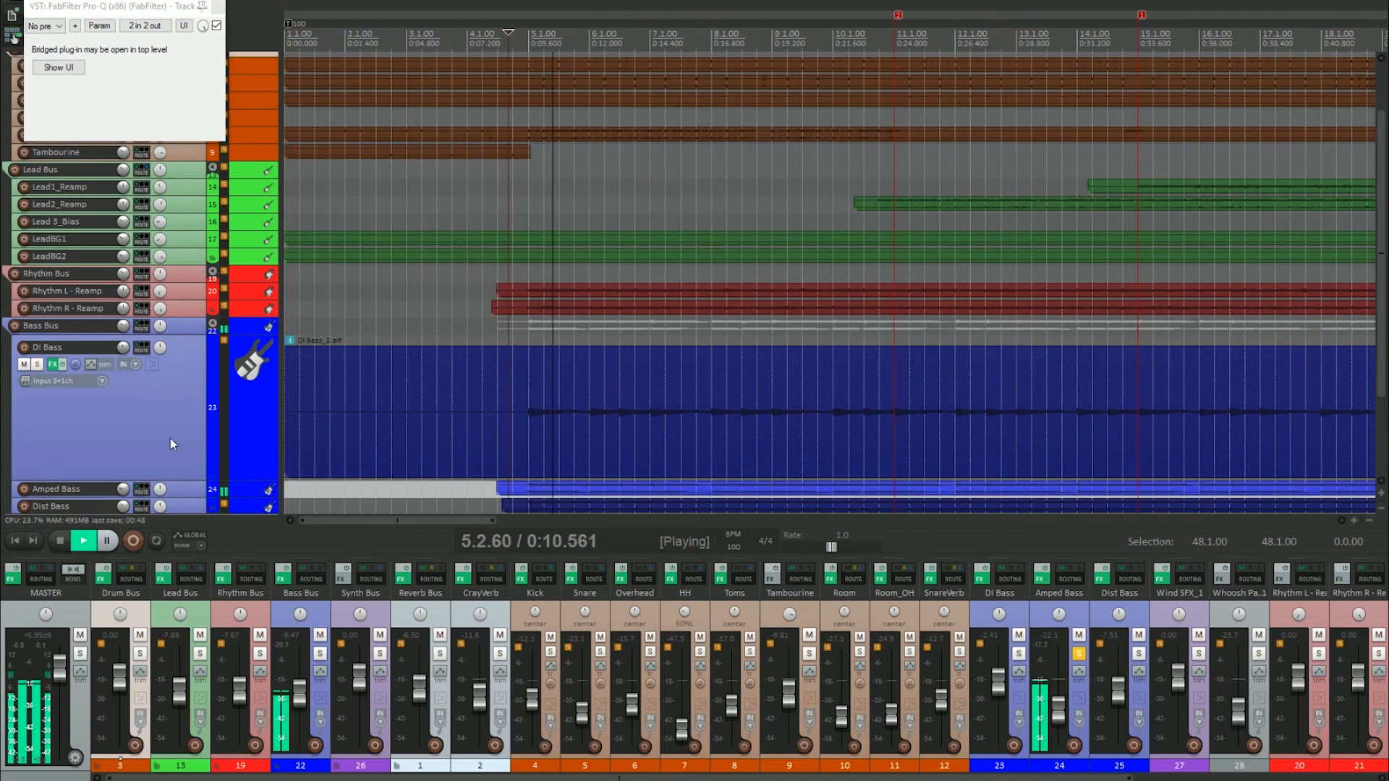
pyautogui.scroll(-3, 174, 444)
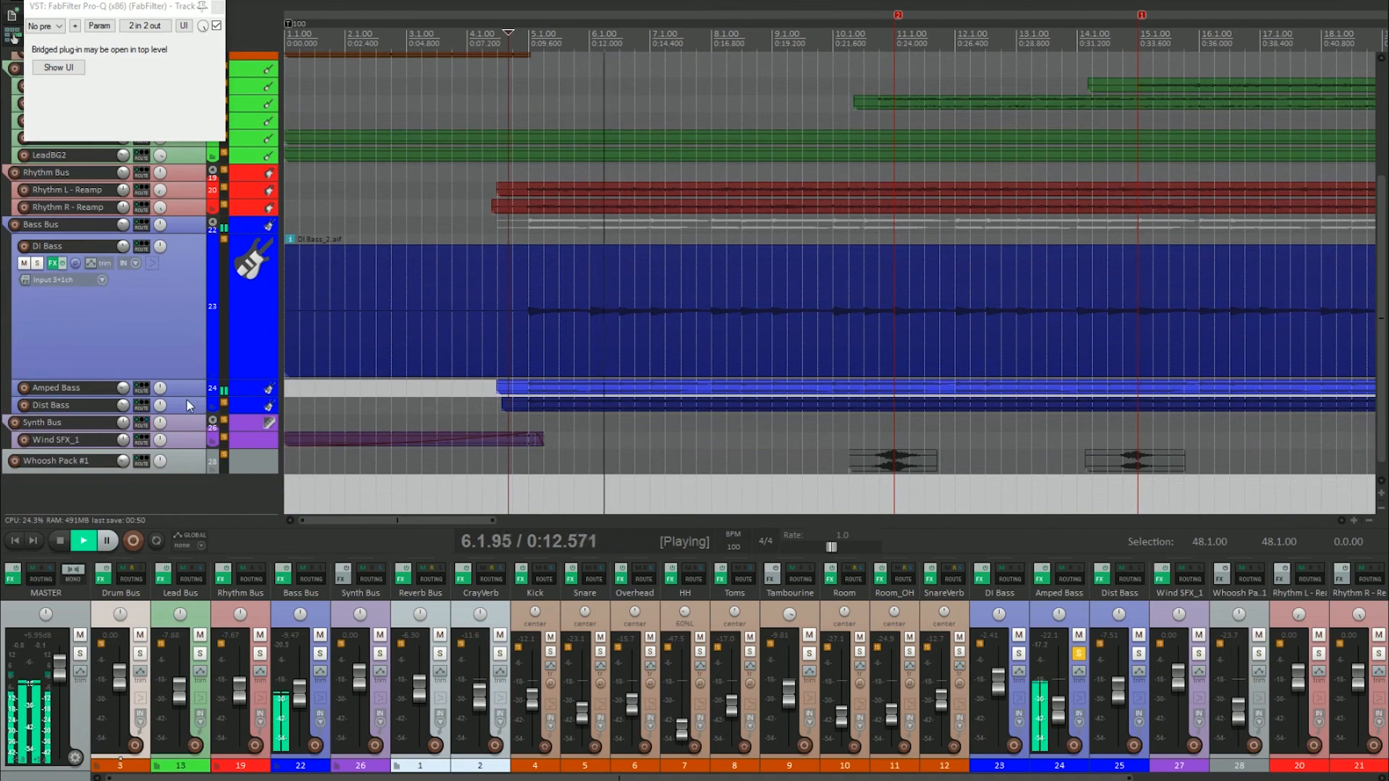
pyautogui.moveTo(191, 396); pyautogui.dragTo(185, 591)
pyautogui.scroll(-3, 175, 477)
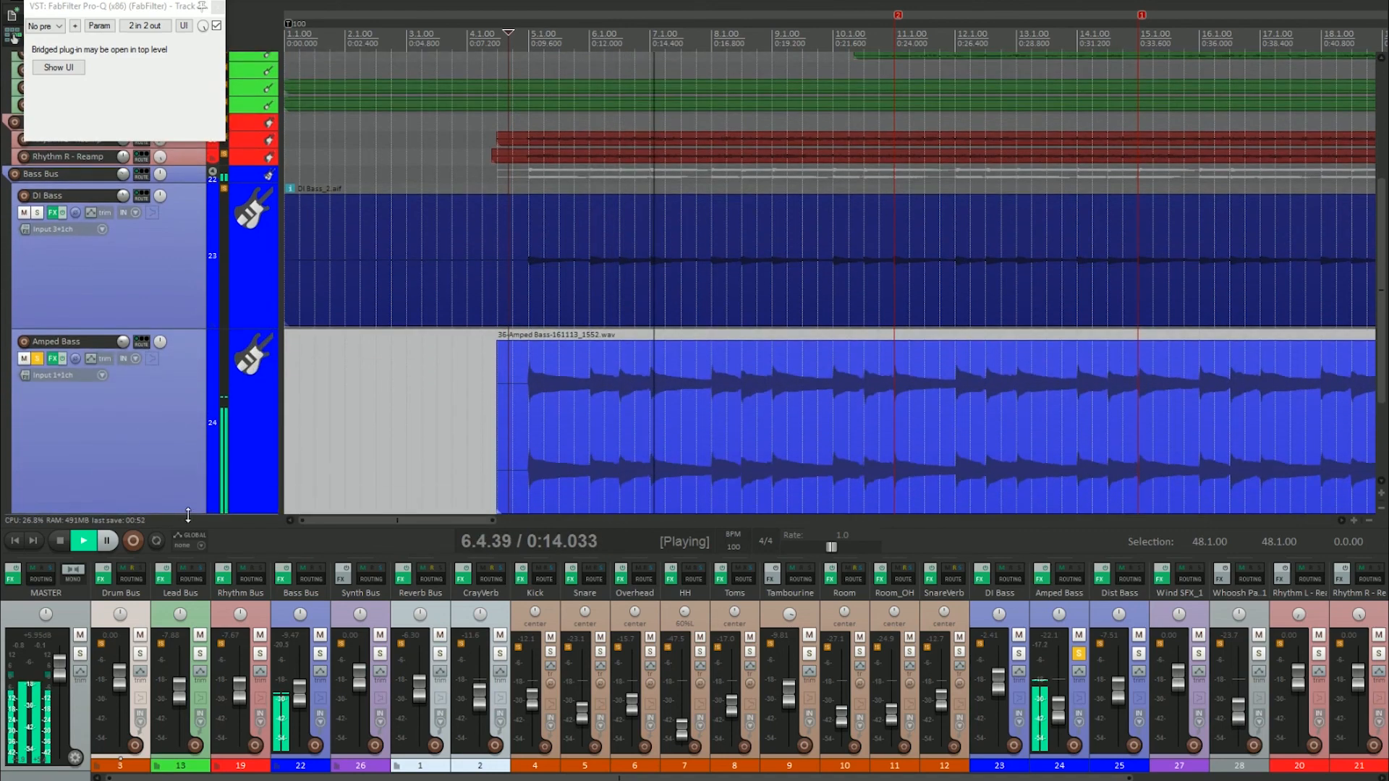
pyautogui.scroll(-2, 165, 380)
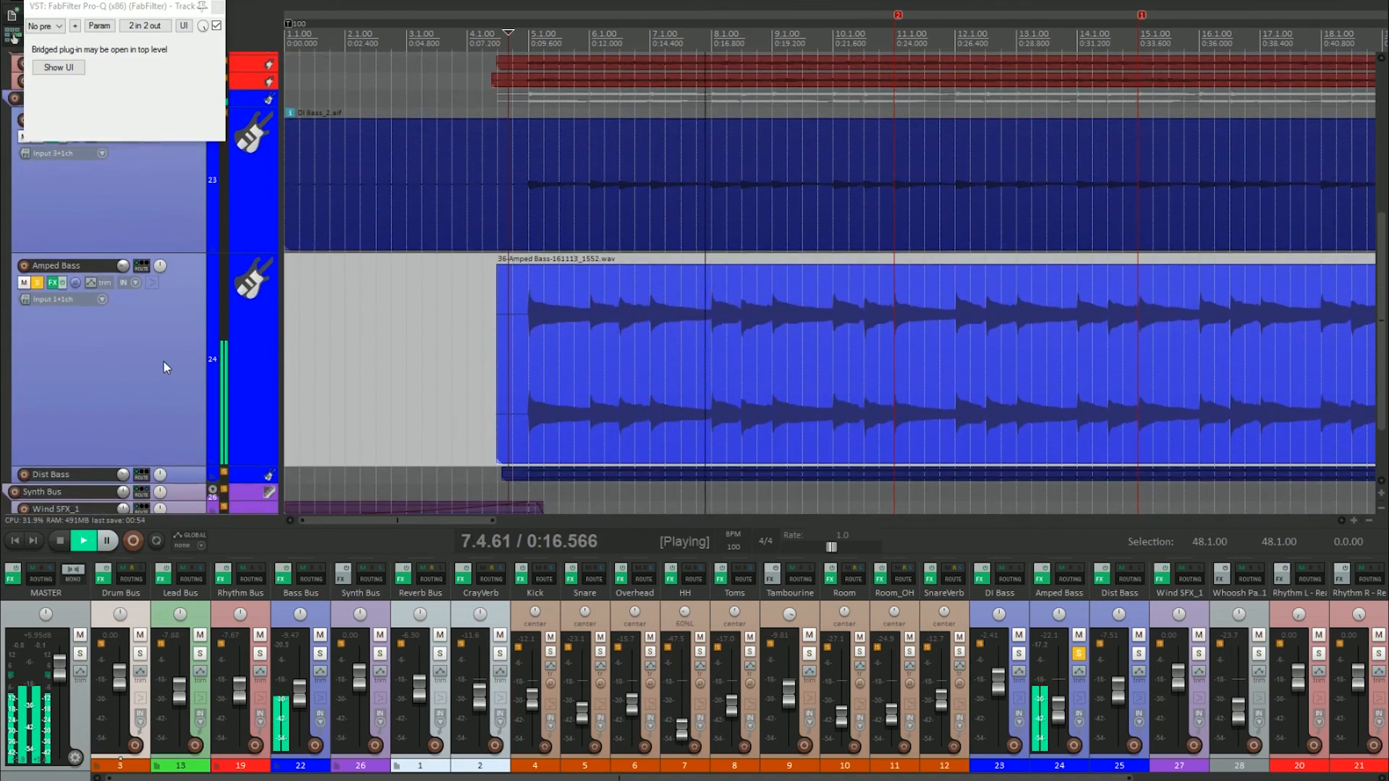
# Open FabFilter Pro-Q from Amped Bass's effects and examine its filters and narrow cut during playback
pyautogui.rightClick(1040, 580)
pyautogui.click(1091, 640)
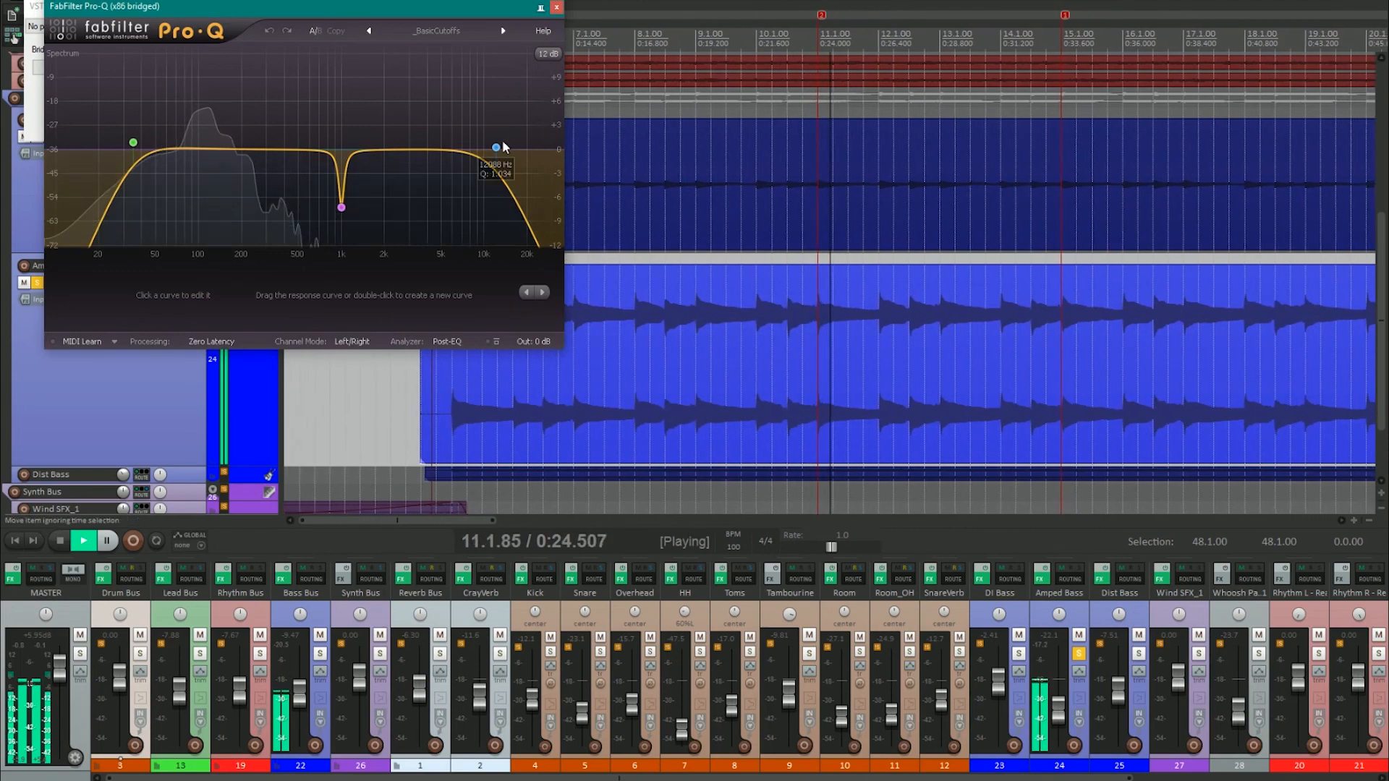
pyautogui.scroll(-5, 1041, 203)
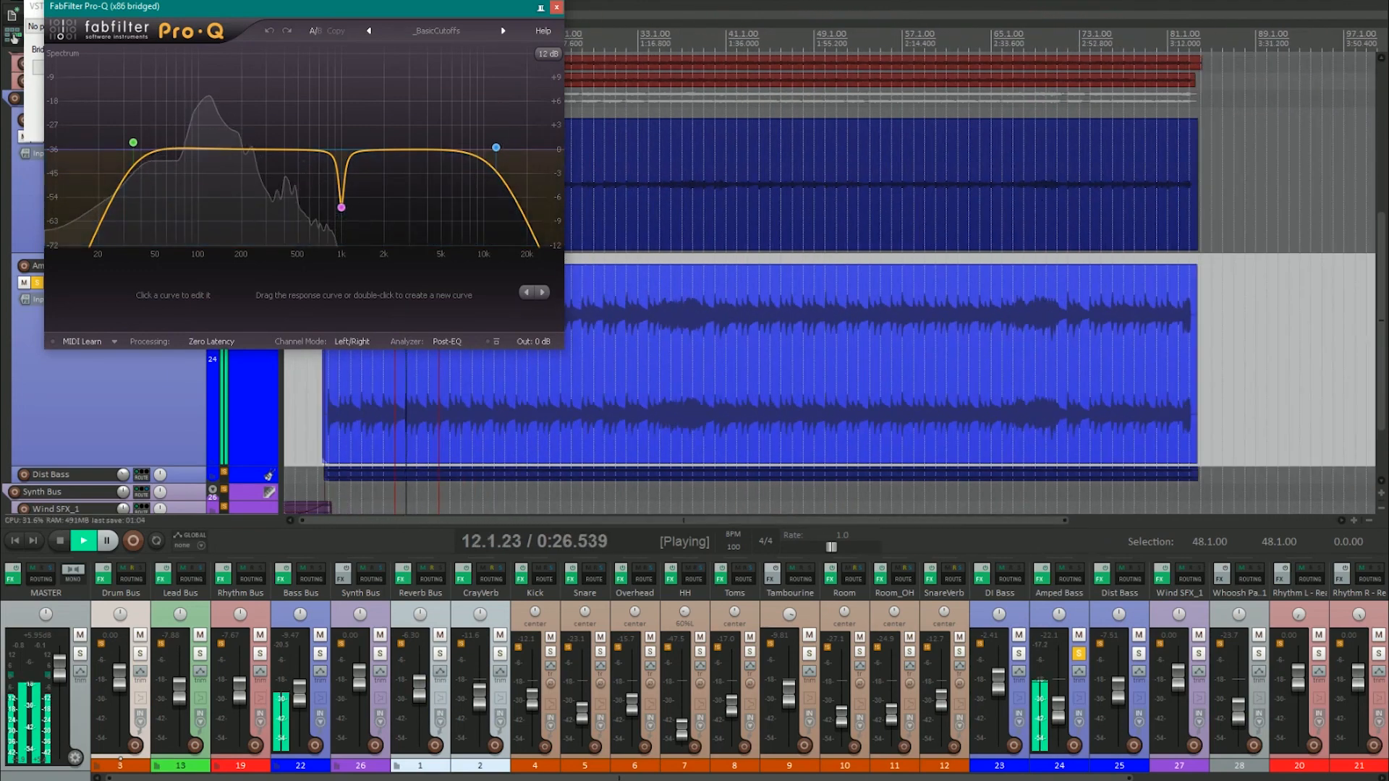
# Open FabFilter Pro-C from Amped Bass's effects, move its window clear of the equalizer and nudge the threshold slightly up
pyautogui.rightClick(1039, 578)
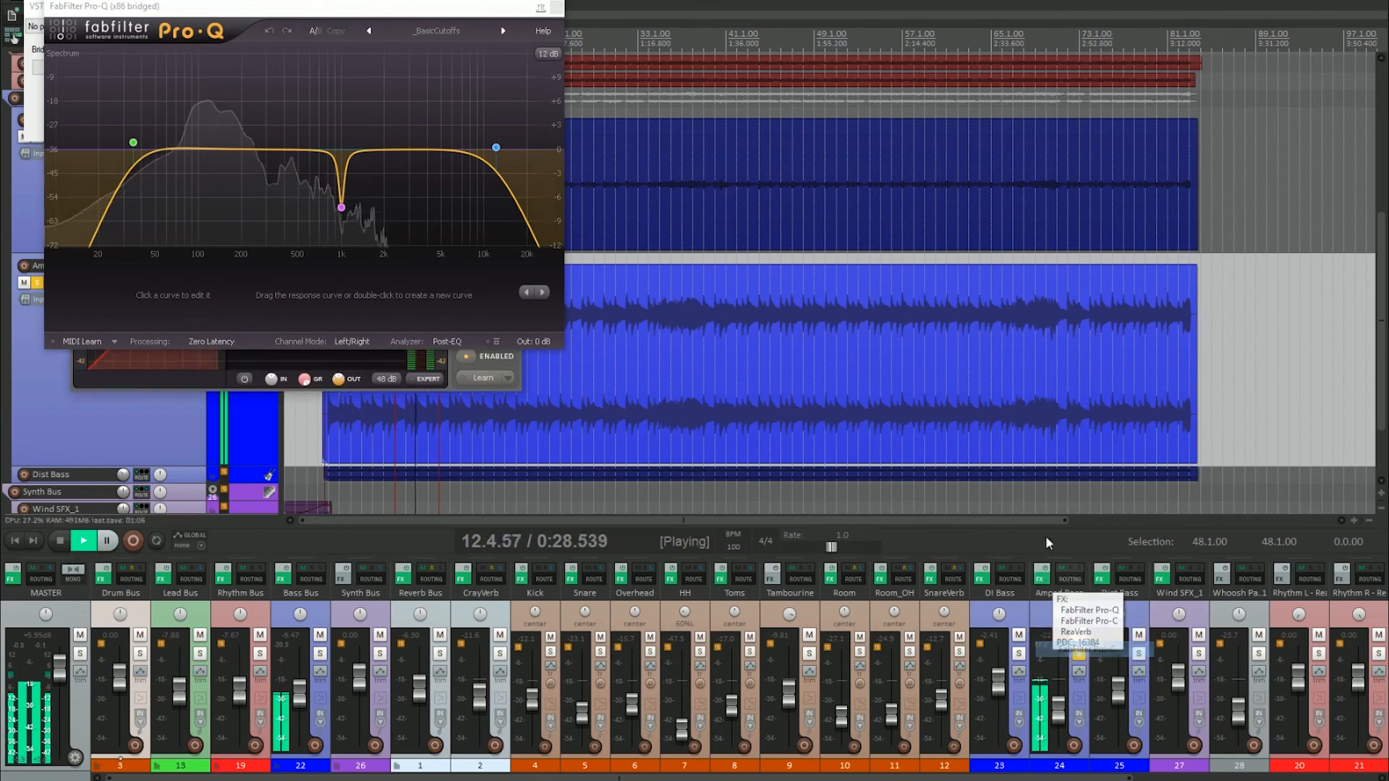
pyautogui.click(1112, 650)
pyautogui.moveTo(273, 64); pyautogui.dragTo(565, 234)
pyautogui.moveTo(448, 354); pyautogui.dragTo(451, 340)
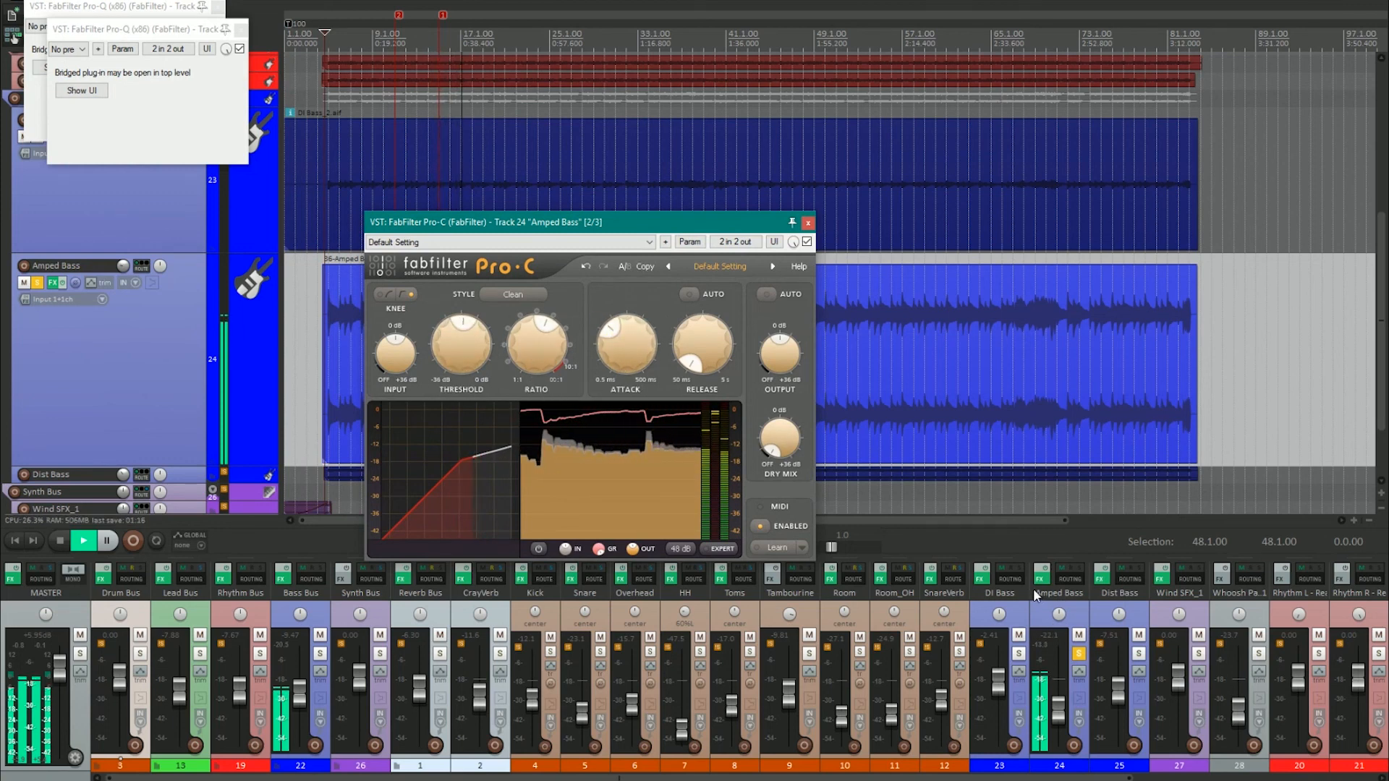
# Switch the solo from Amped Bass to the Bass Bus, listen to the combined bass tracks and stop playback
pyautogui.click(1078, 653)
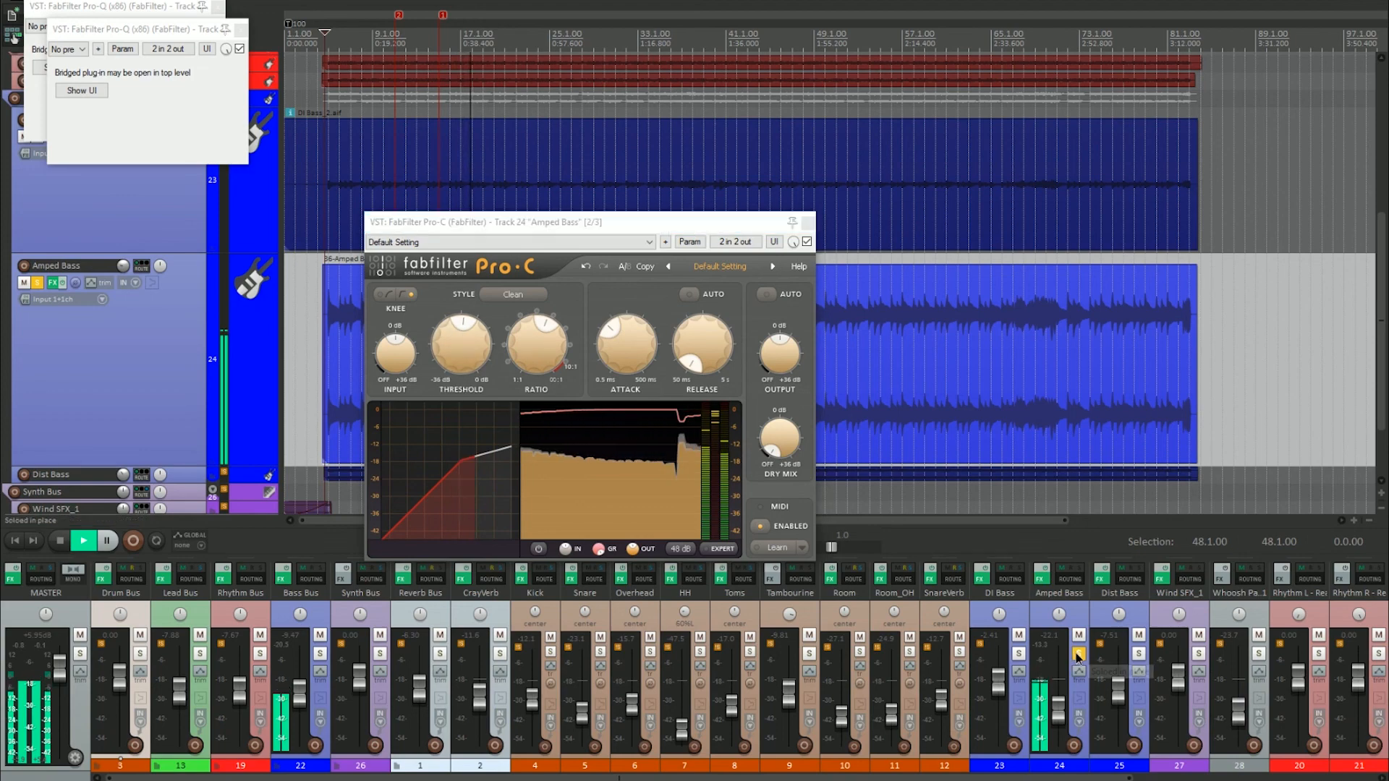
pyautogui.click(321, 655)
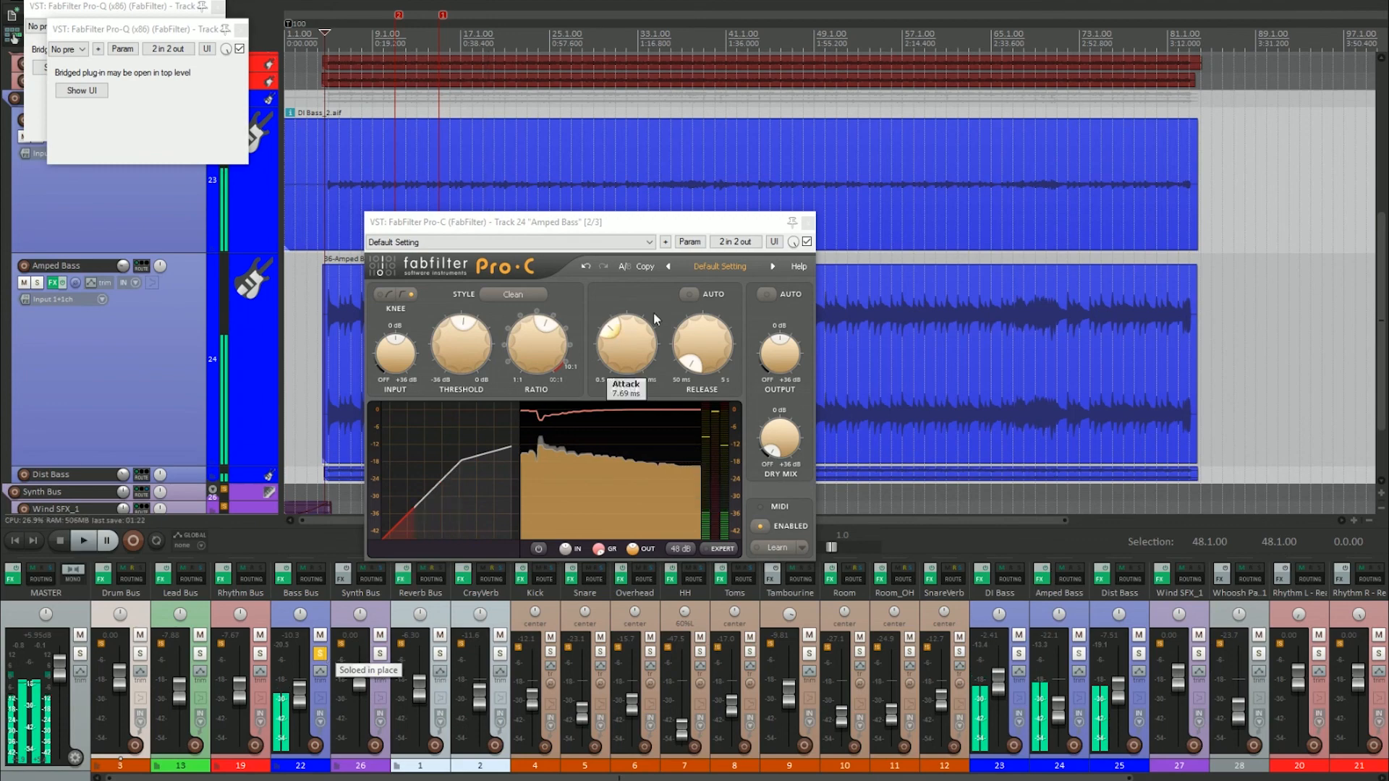
pyautogui.press('space')
# Close the Pro-C and remaining Pro-Q windows, and collapse the DI Bass and Amped Bass tracks to minimum height
pyautogui.click(808, 223)
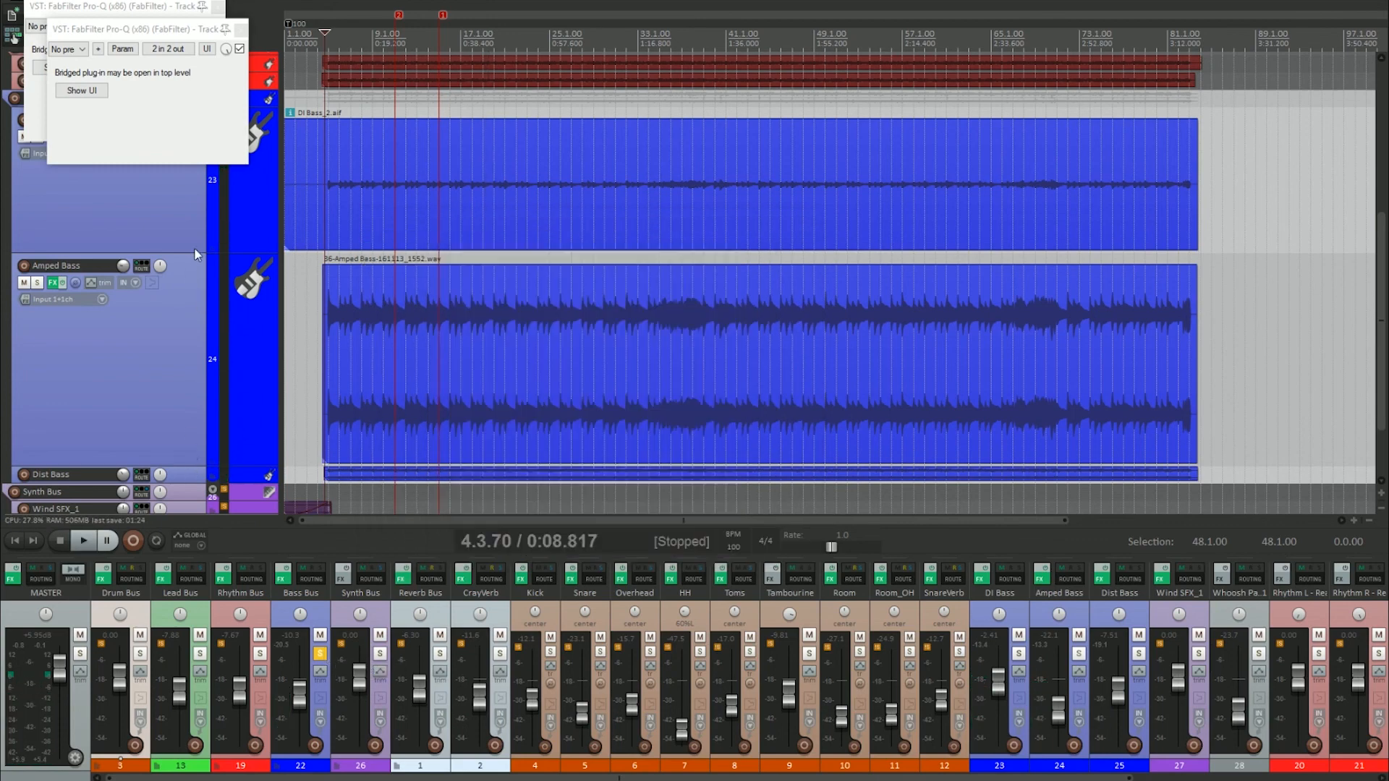
pyautogui.click(241, 31)
pyautogui.click(218, 7)
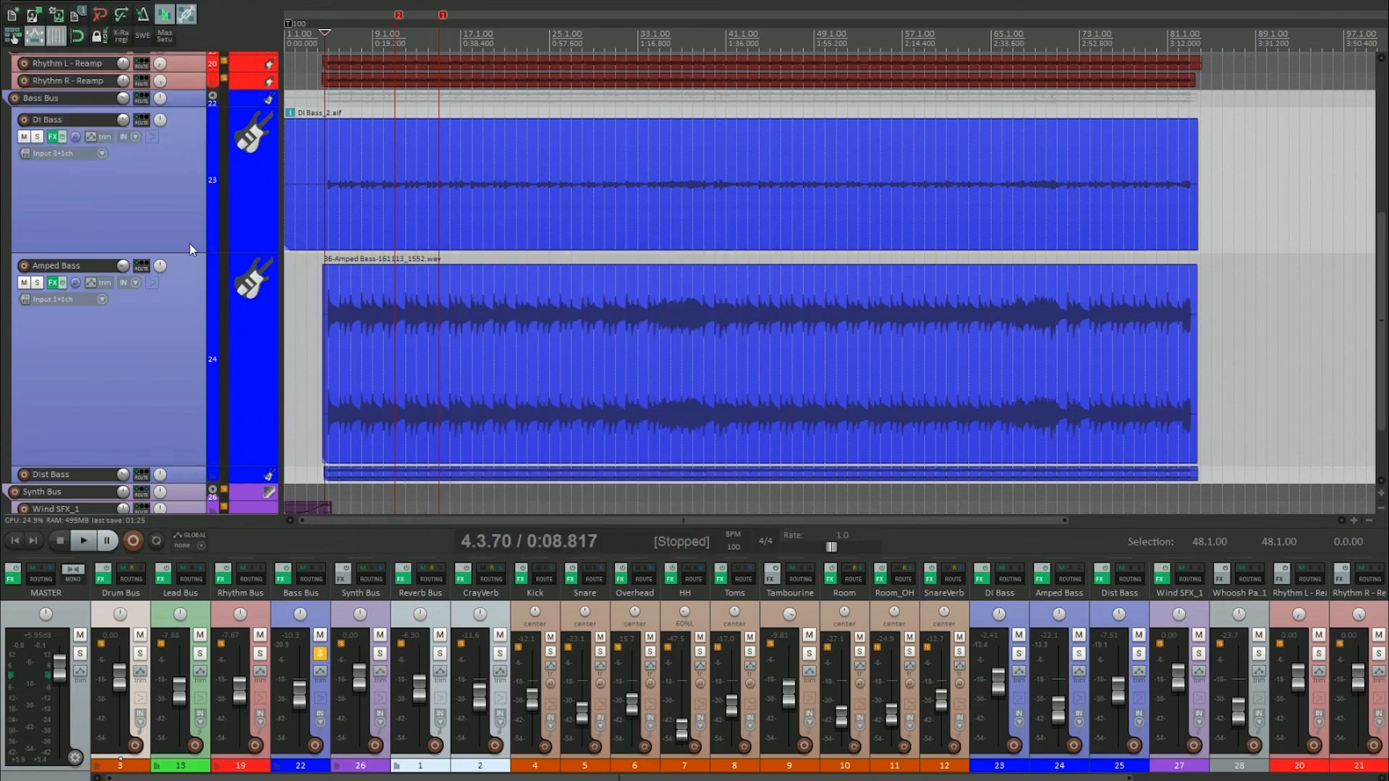
pyautogui.moveTo(183, 251); pyautogui.dragTo(180, 111)
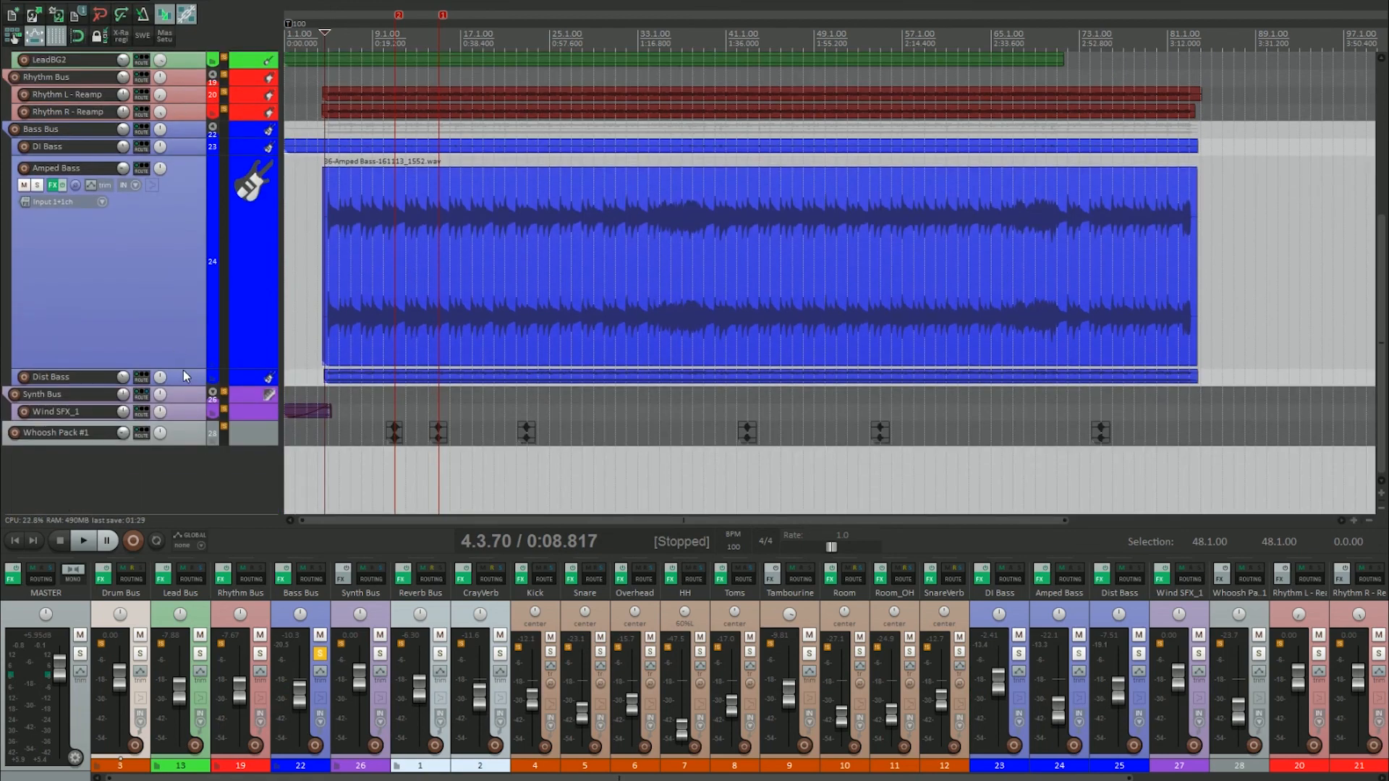
pyautogui.moveTo(184, 370); pyautogui.dragTo(154, 202)
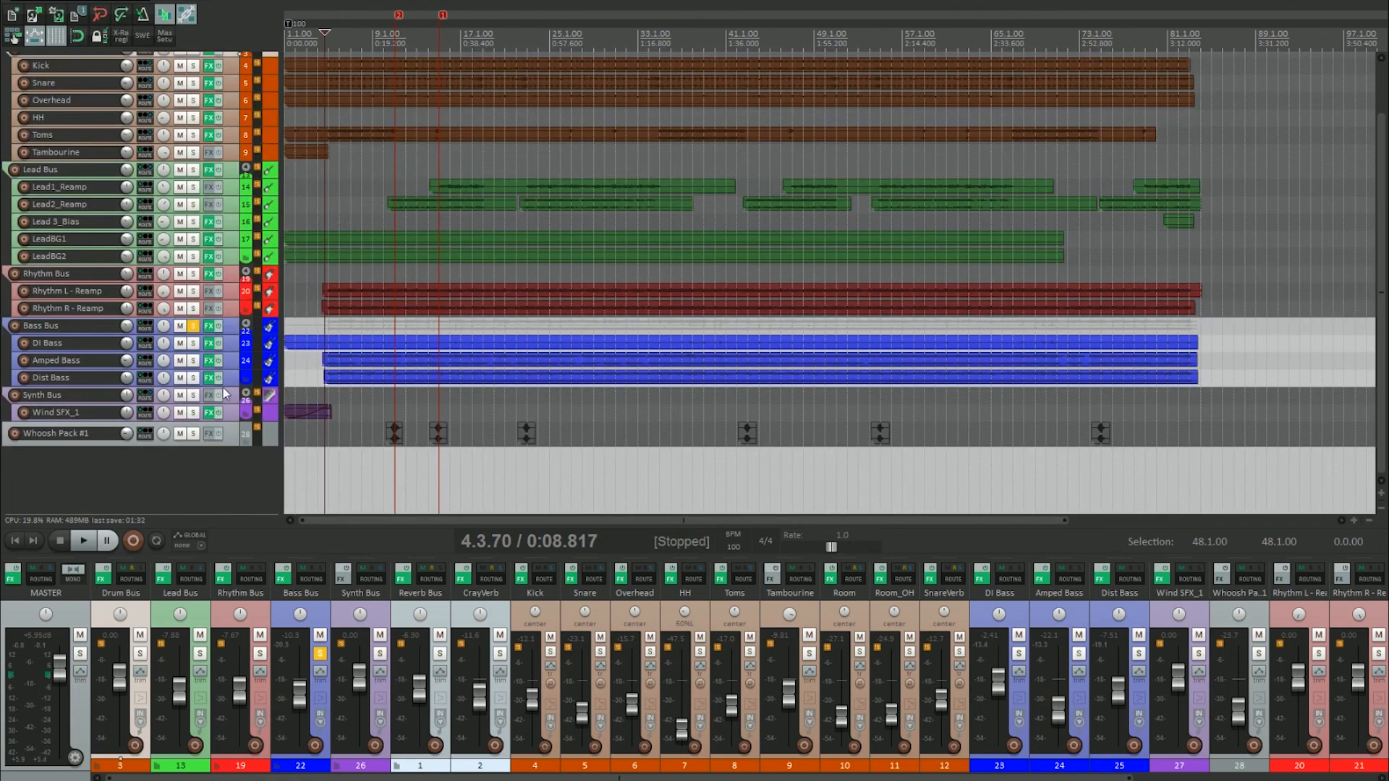
# Enlarge the Dist Bass track and place the edit cursor just before its clip begins
pyautogui.moveTo(230, 409); pyautogui.dragTo(251, 472)
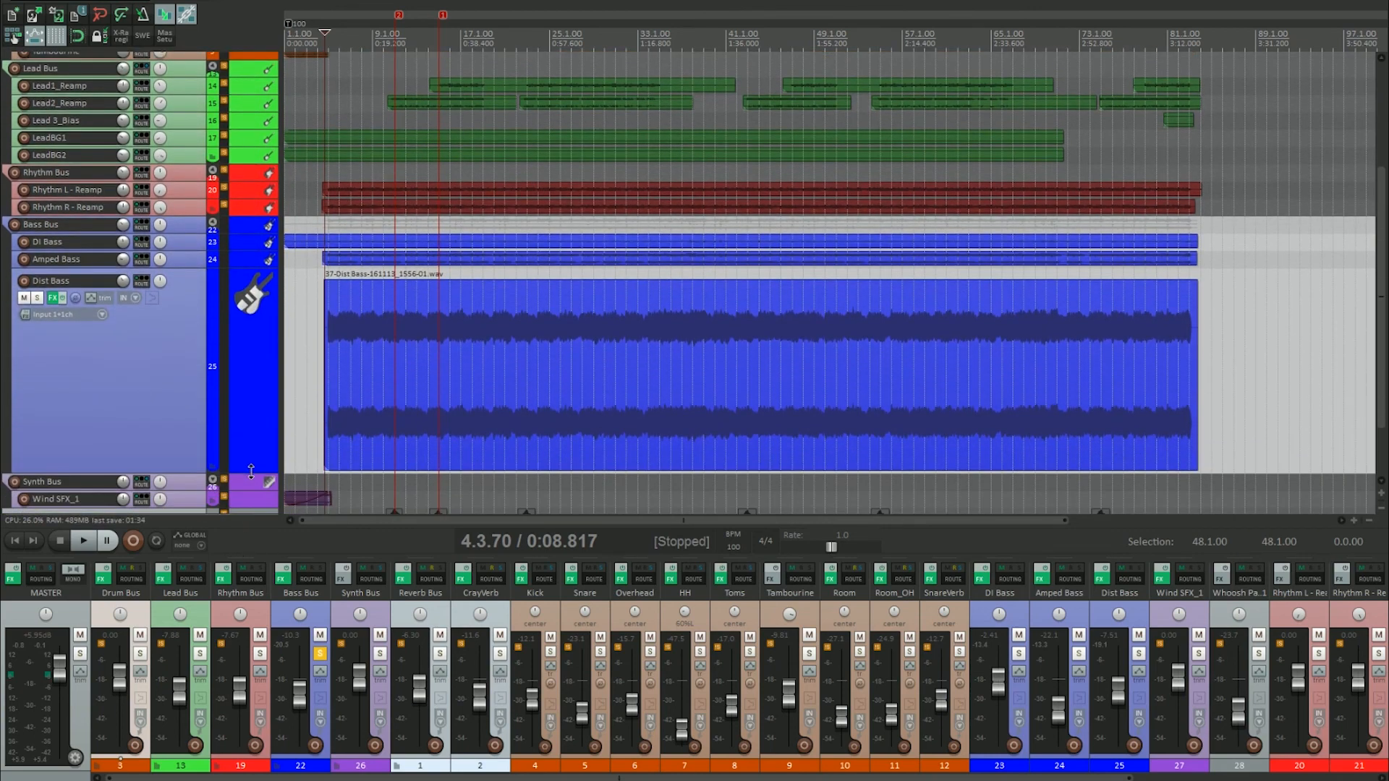
pyautogui.click(334, 34)
pyautogui.scroll(5, 335, 34)
pyautogui.click(575, 56)
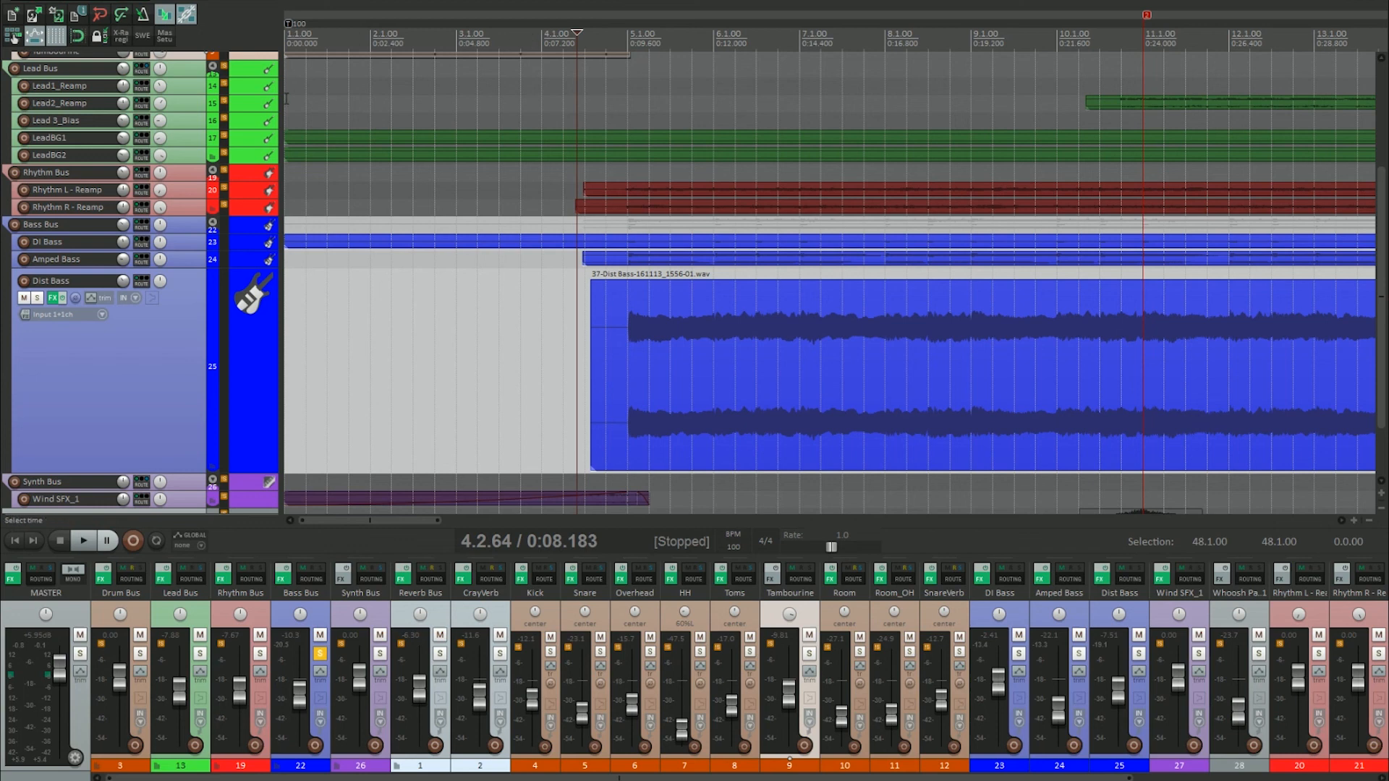
# Open the first FabFilter Pro-Q on Dist Bass during playback and nudge its low-cut and high-cut filters slightly lower in frequency
pyautogui.rightClick(52, 297)
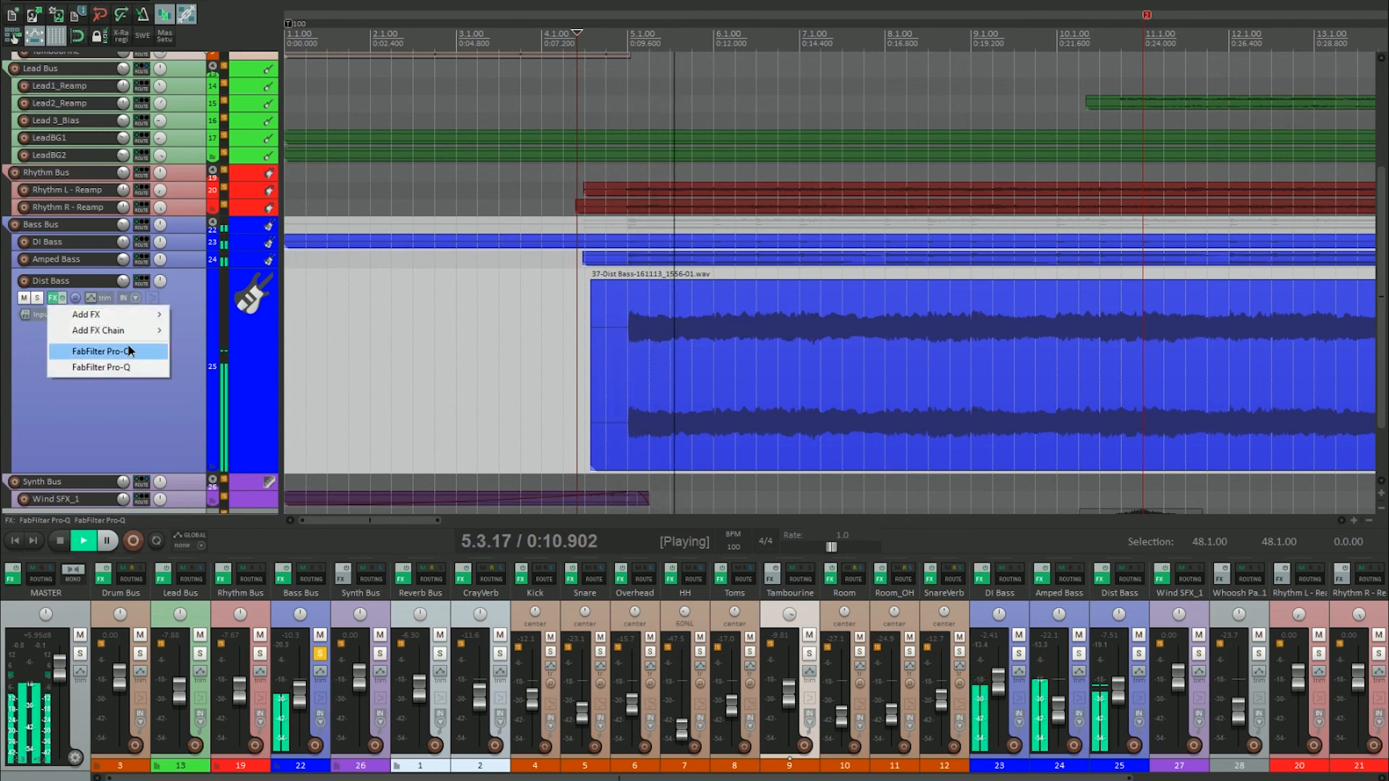
pyautogui.click(80, 354)
pyautogui.moveTo(288, 158); pyautogui.dragTo(273, 162)
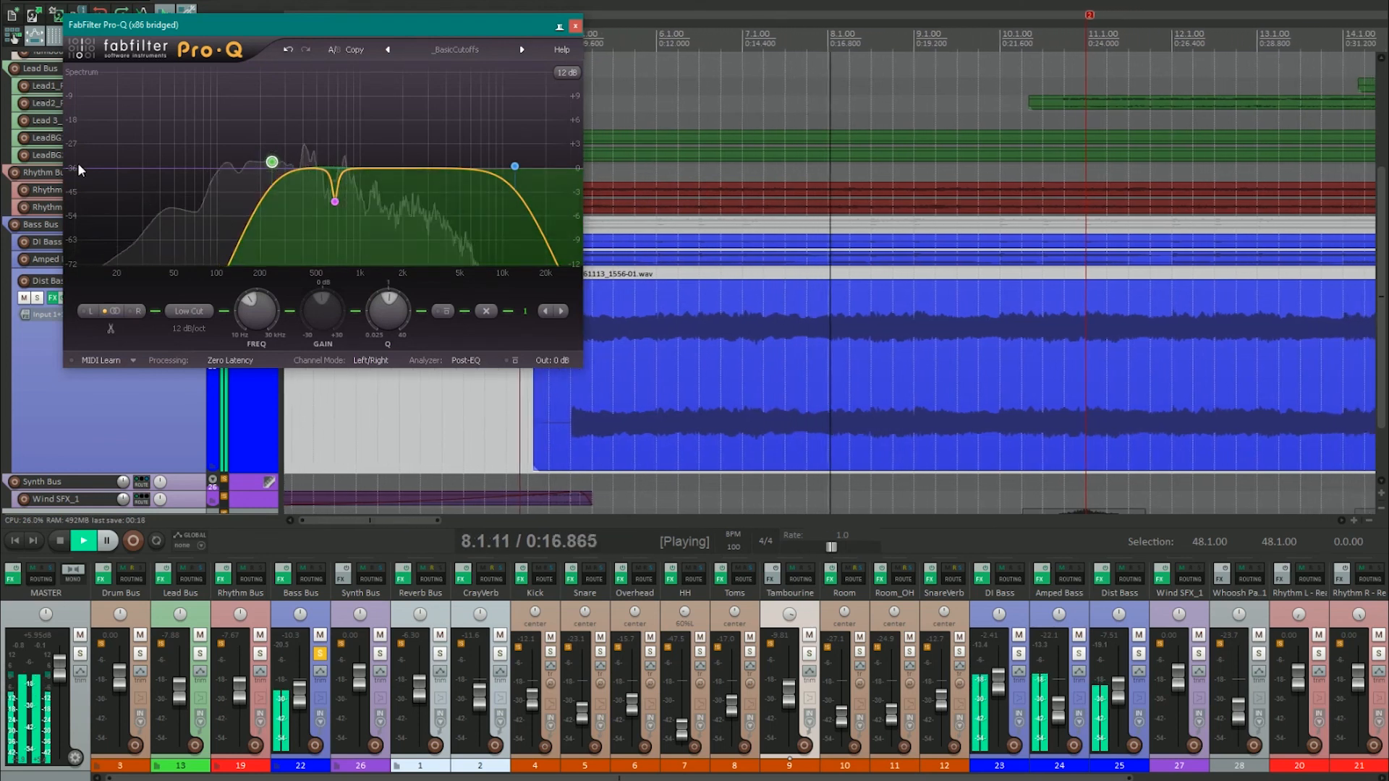
pyautogui.moveTo(515, 167); pyautogui.dragTo(507, 172)
pyautogui.click(575, 26)
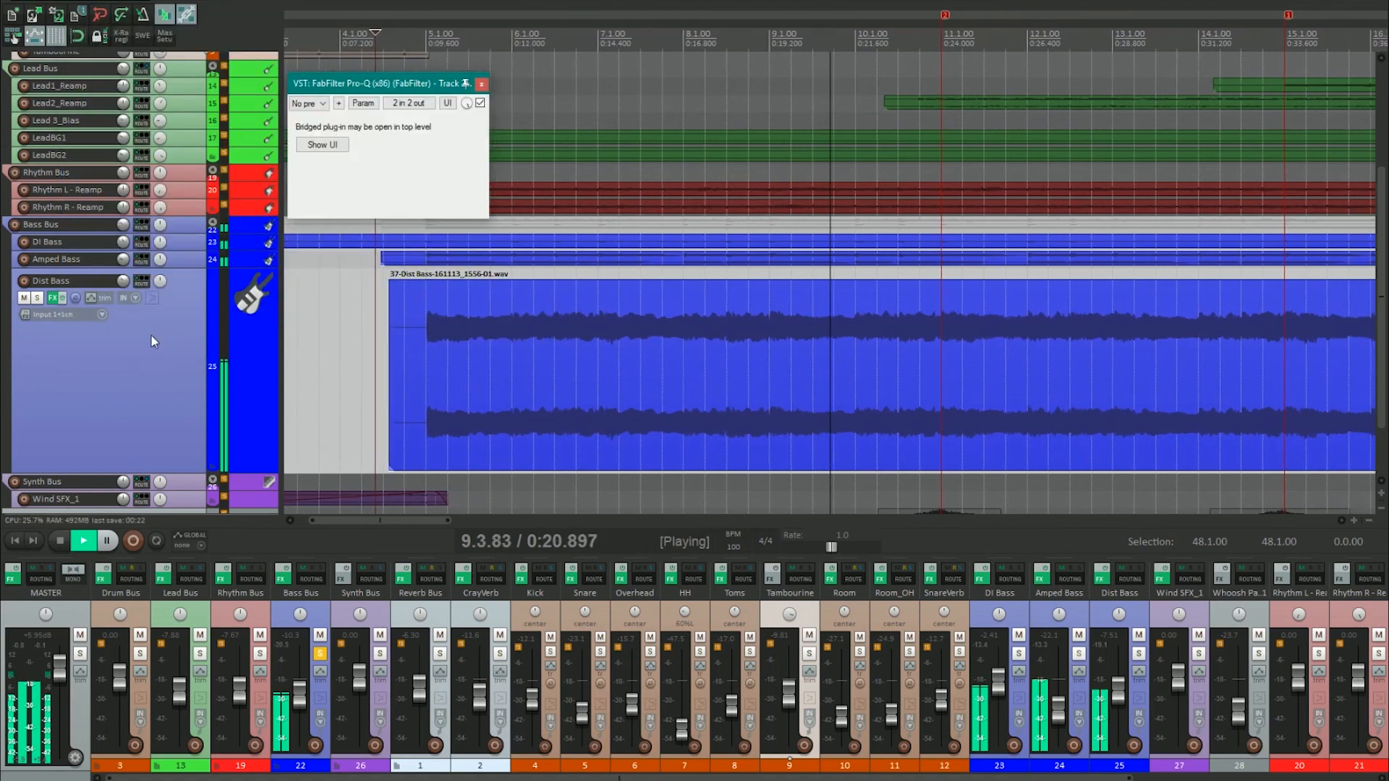
# Open the second FabFilter Pro-Q on Dist Bass, examine its narrow cut during playback and close the equalizer
pyautogui.rightClick(44, 299)
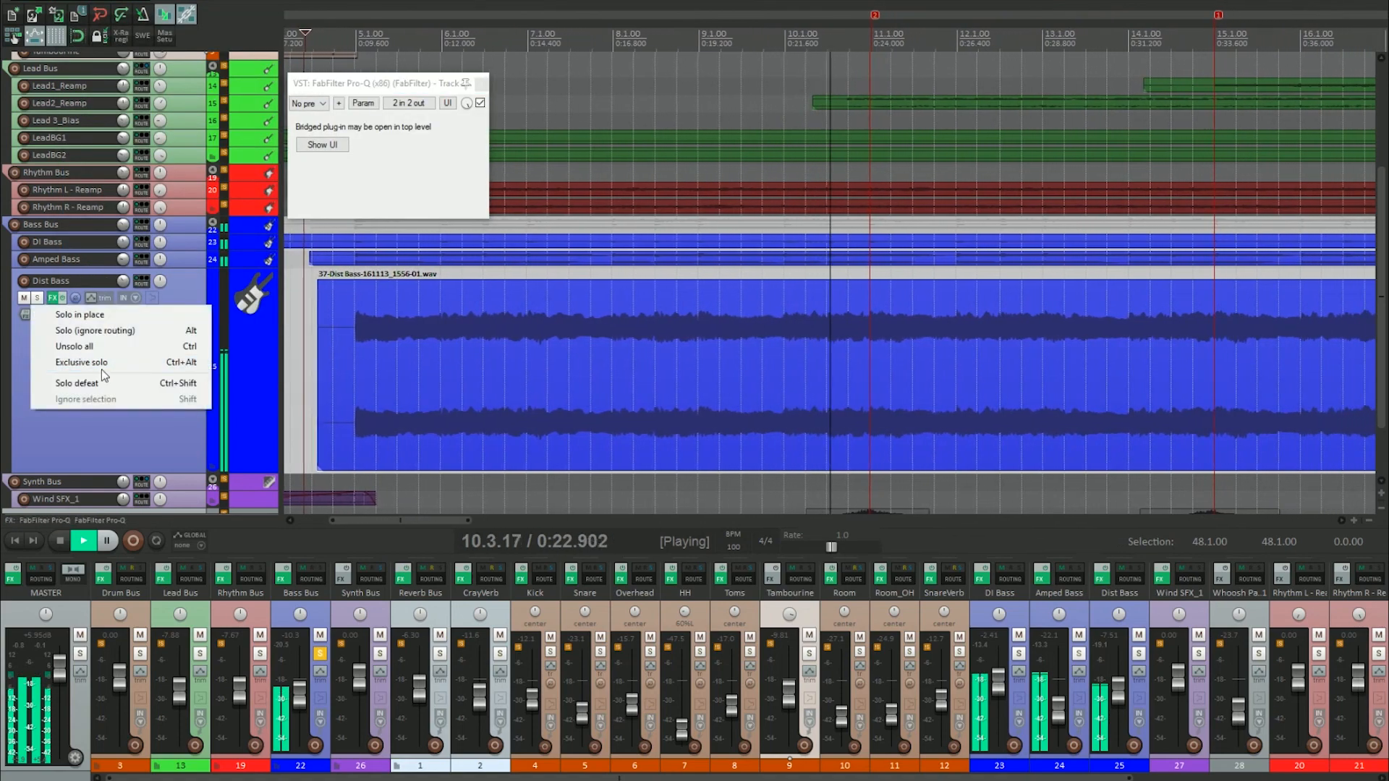
pyautogui.rightClick(1102, 581)
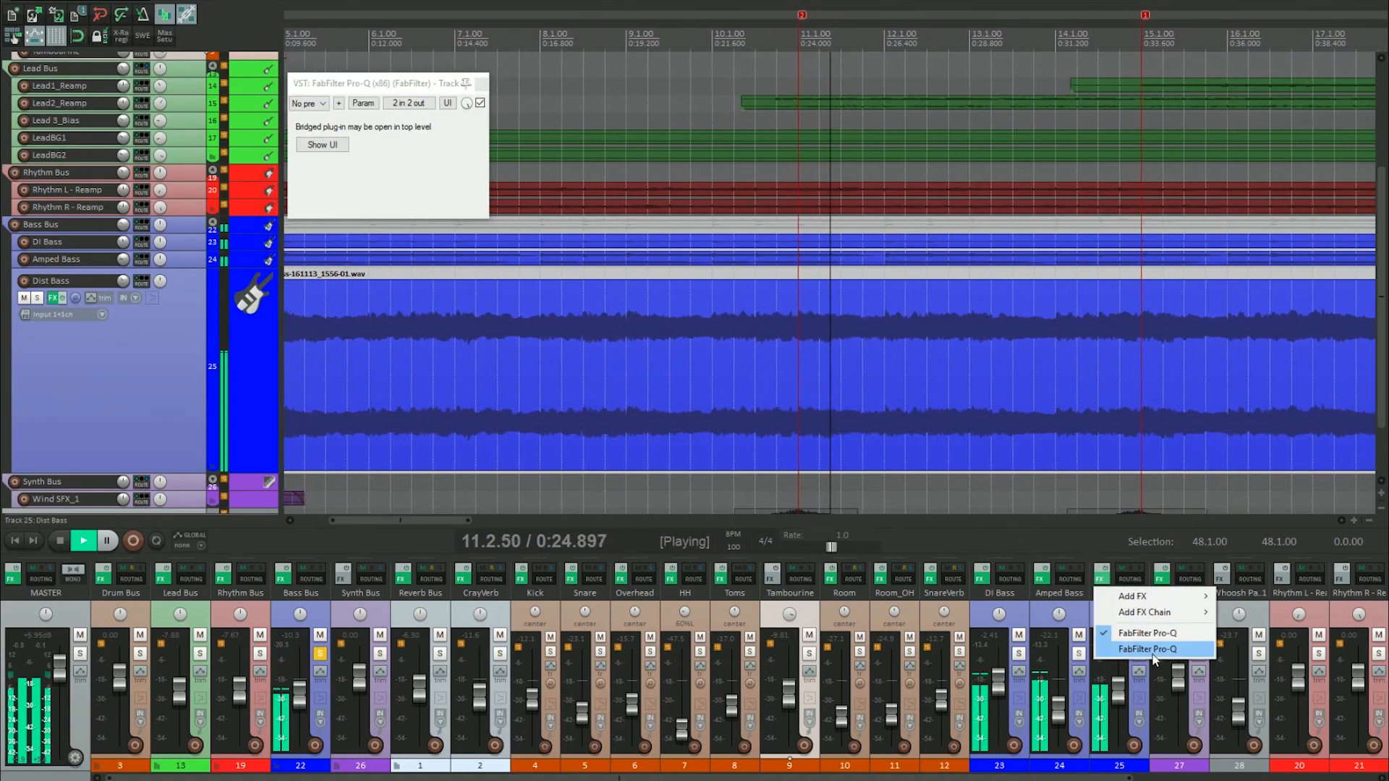
pyautogui.click(1151, 649)
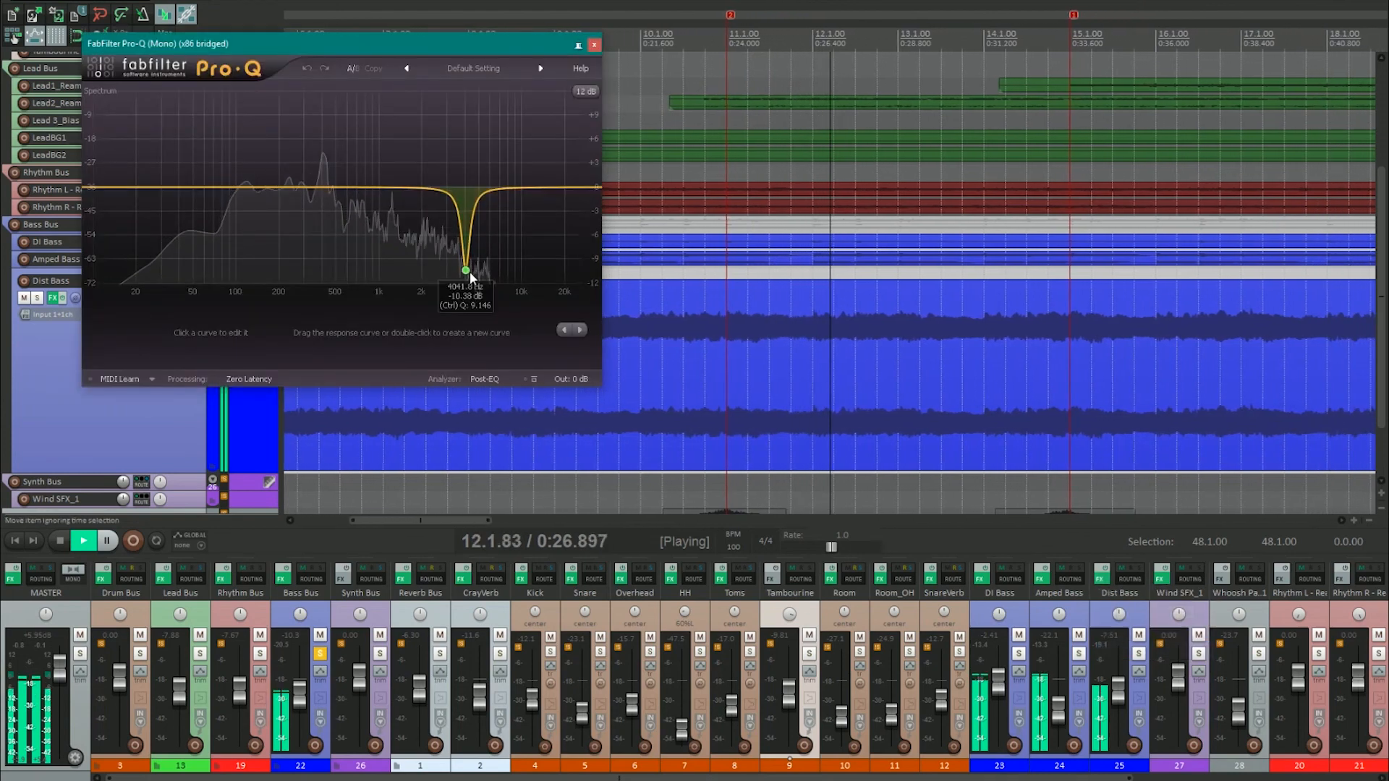
pyautogui.click(594, 45)
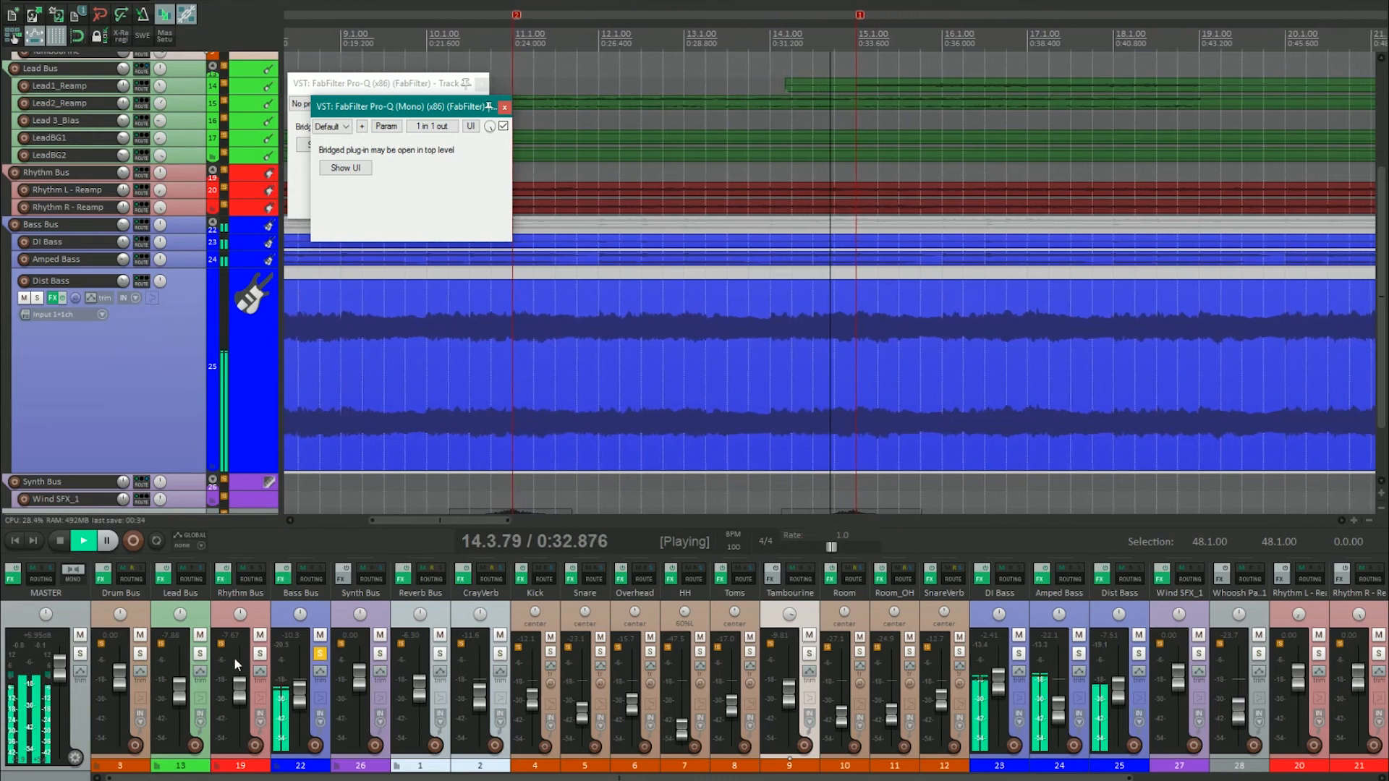
# Solo the Rhythm Bus along with the Bass Bus and open the Bass Bus's FabFilter Pro-Q during playback
pyautogui.click(259, 654)
pyautogui.rightClick(285, 579)
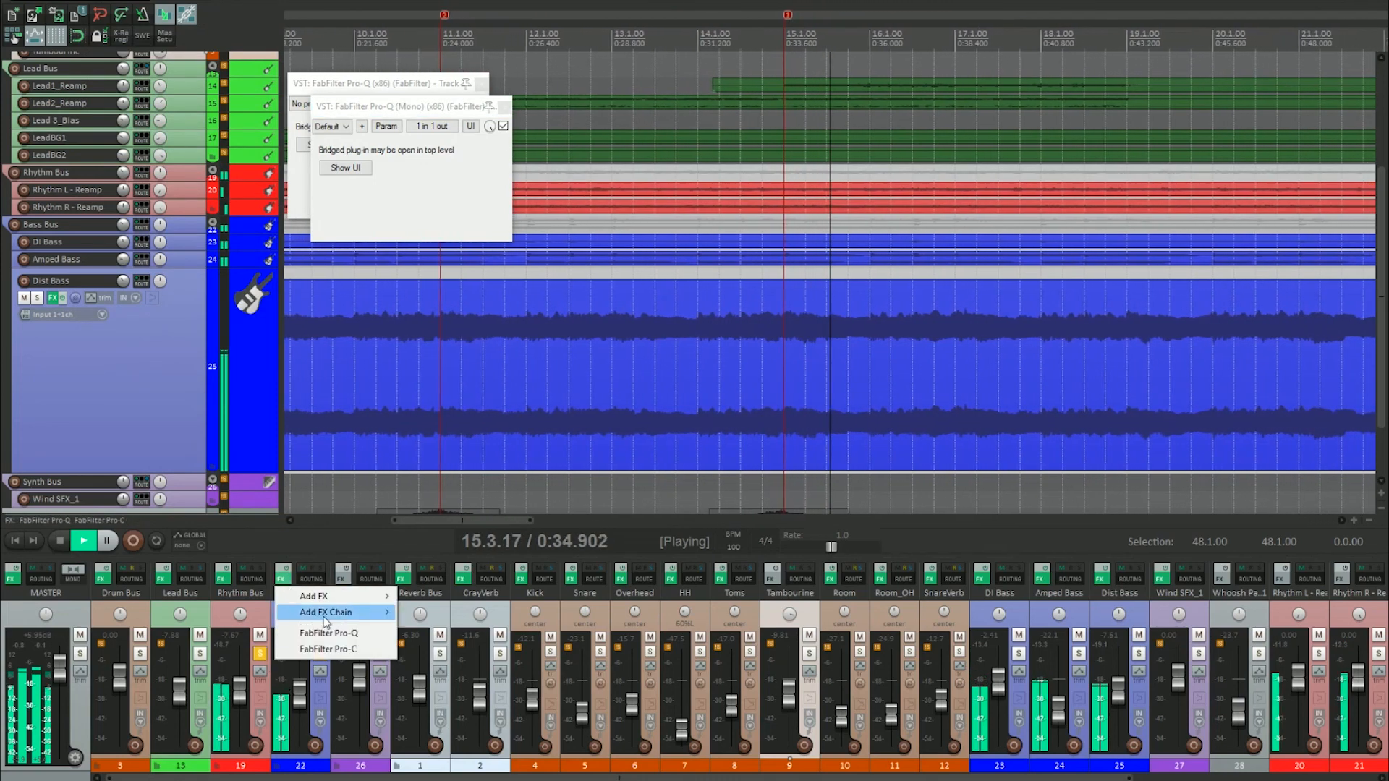
pyautogui.click(366, 636)
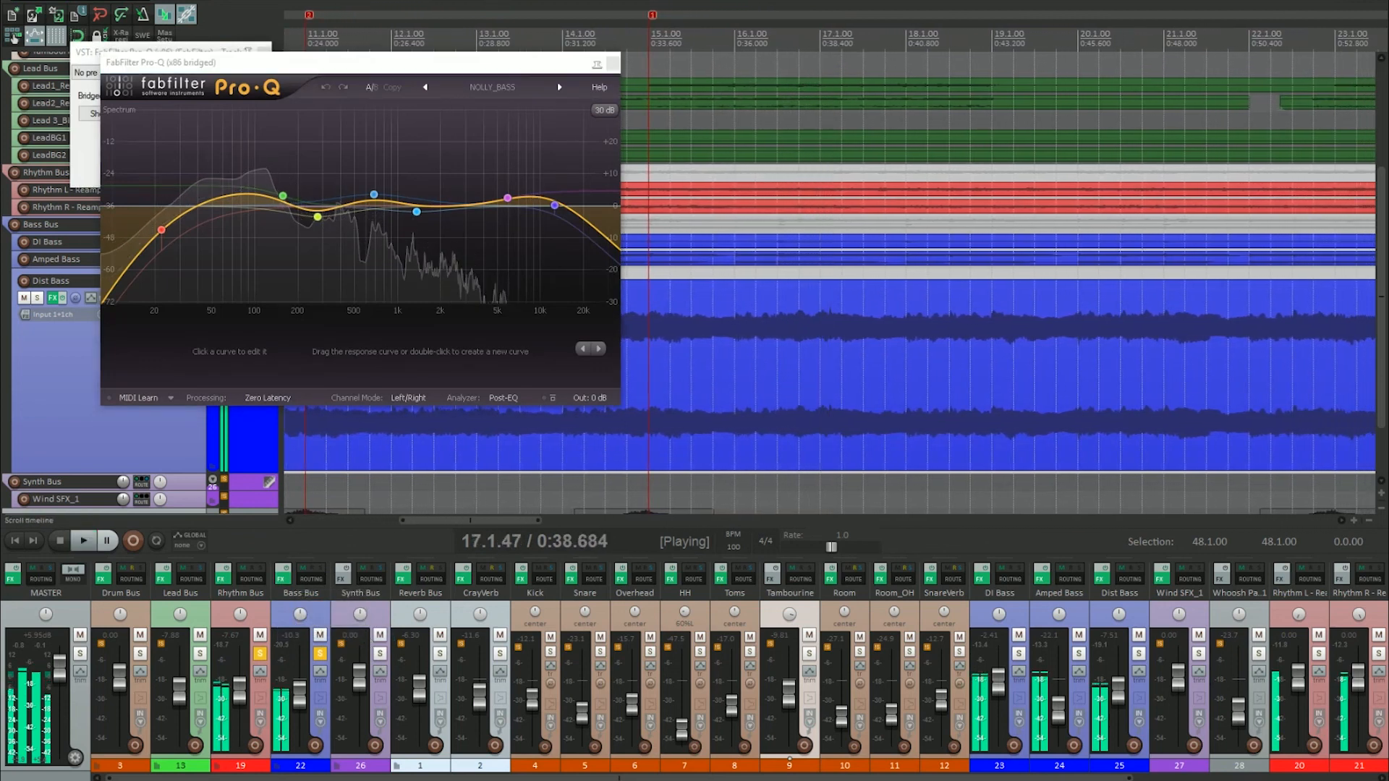
pyautogui.press('space')
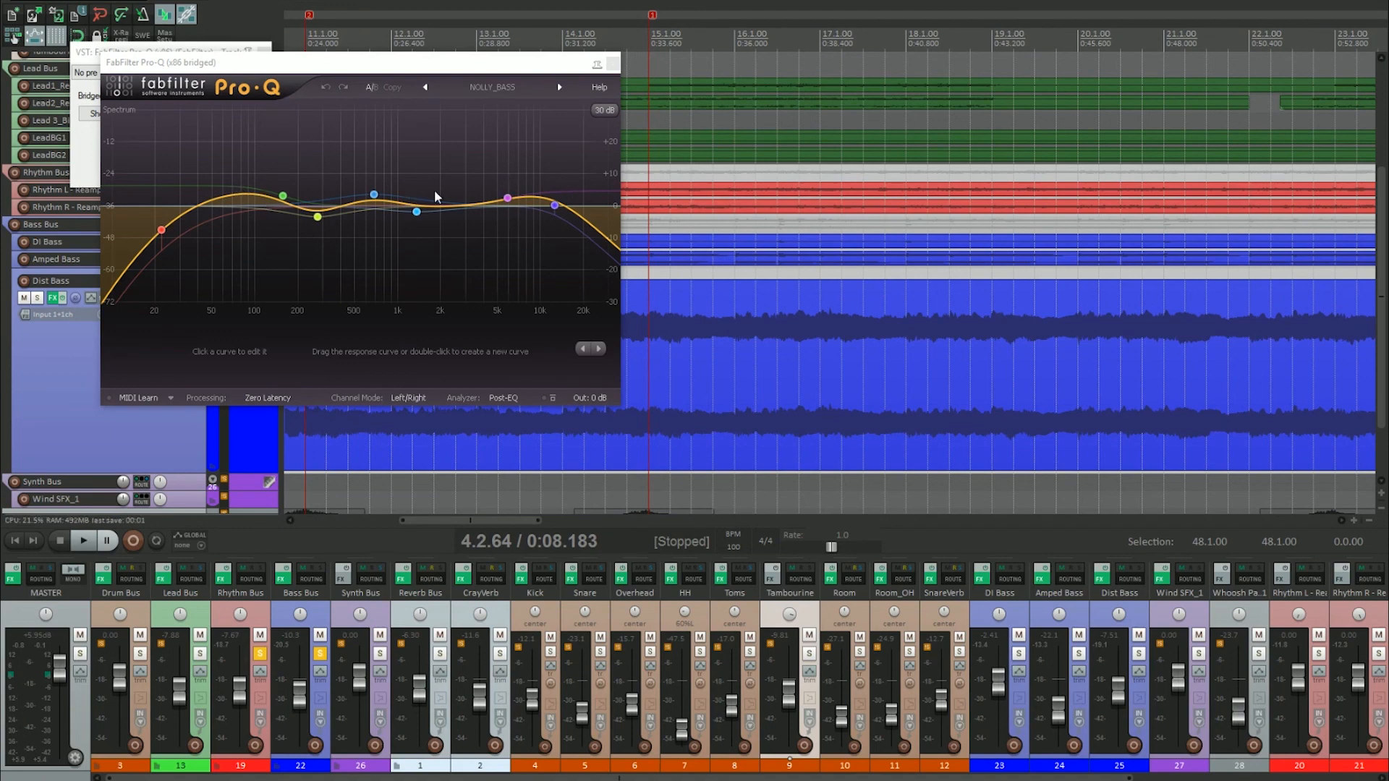
# Close the leftover Pro-Q wrapper windows and examine the Bass Bus equalizer curve before closing it
pyautogui.moveTo(376, 67); pyautogui.dragTo(647, 269)
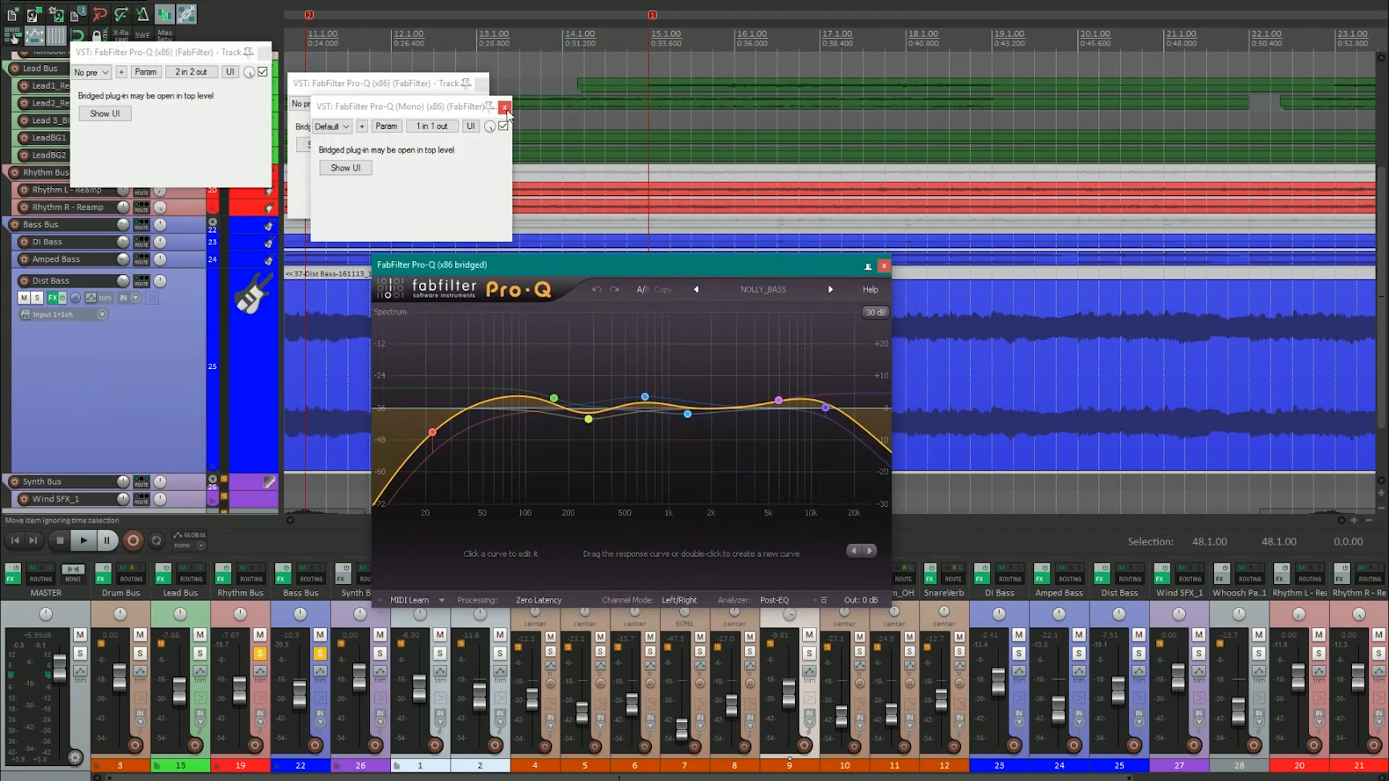
pyautogui.click(492, 94)
pyautogui.click(481, 84)
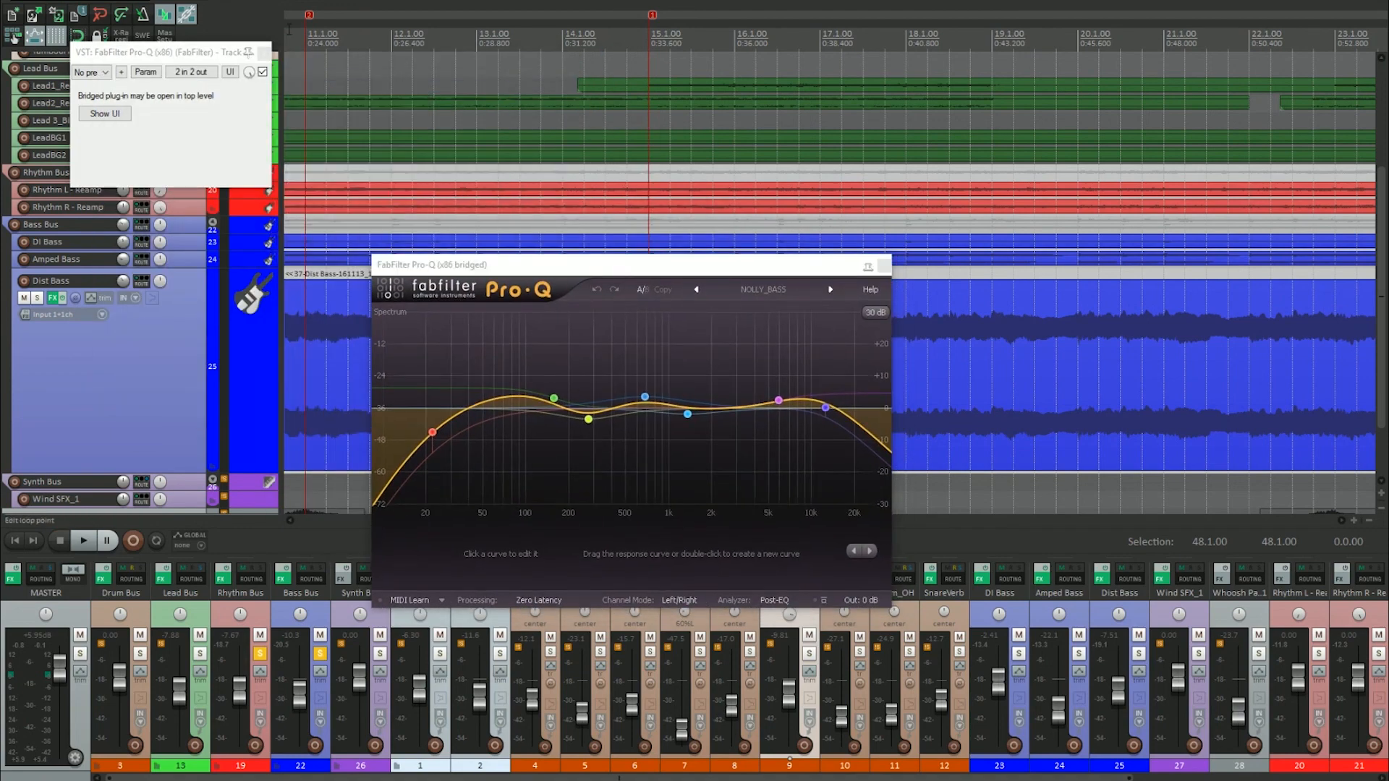
pyautogui.click(263, 55)
pyautogui.scroll(-4, 314, 182)
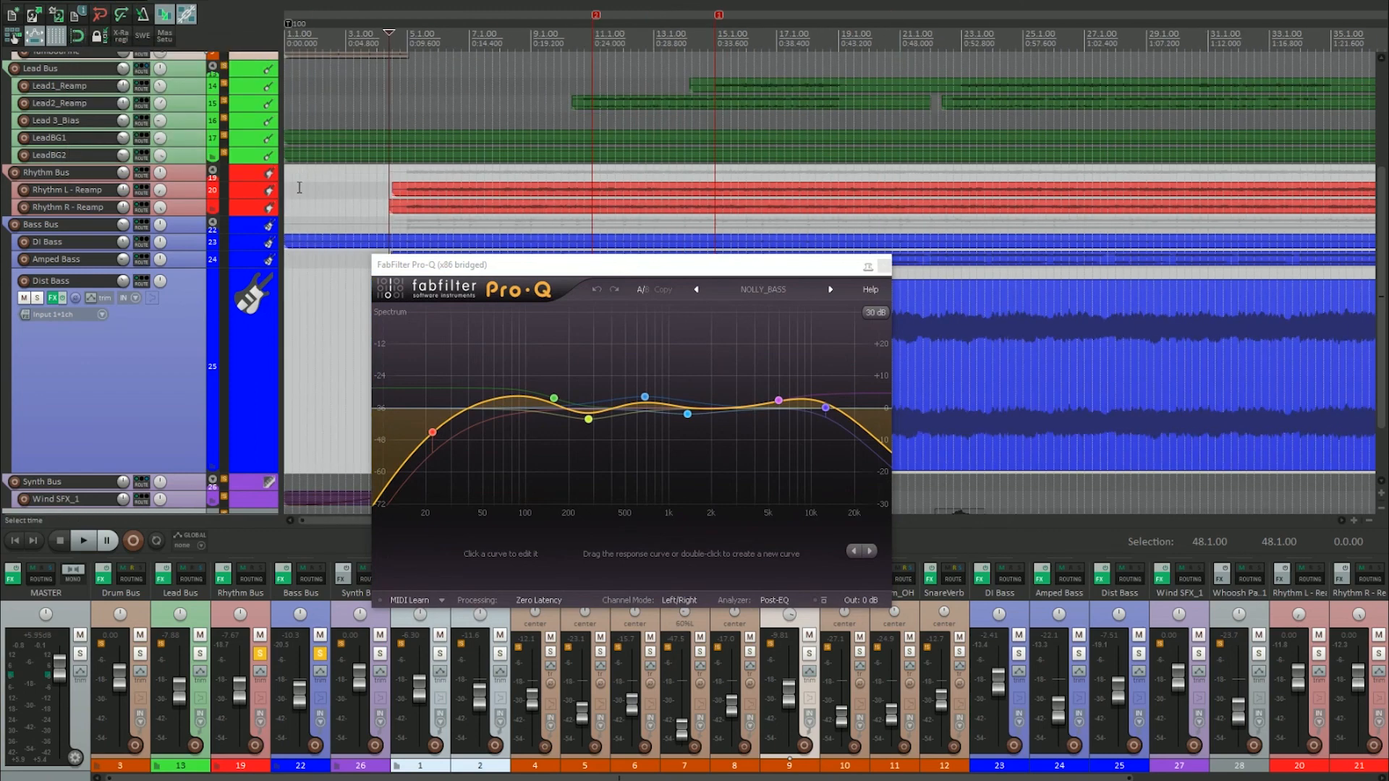
pyautogui.scroll(-3, 477, 123)
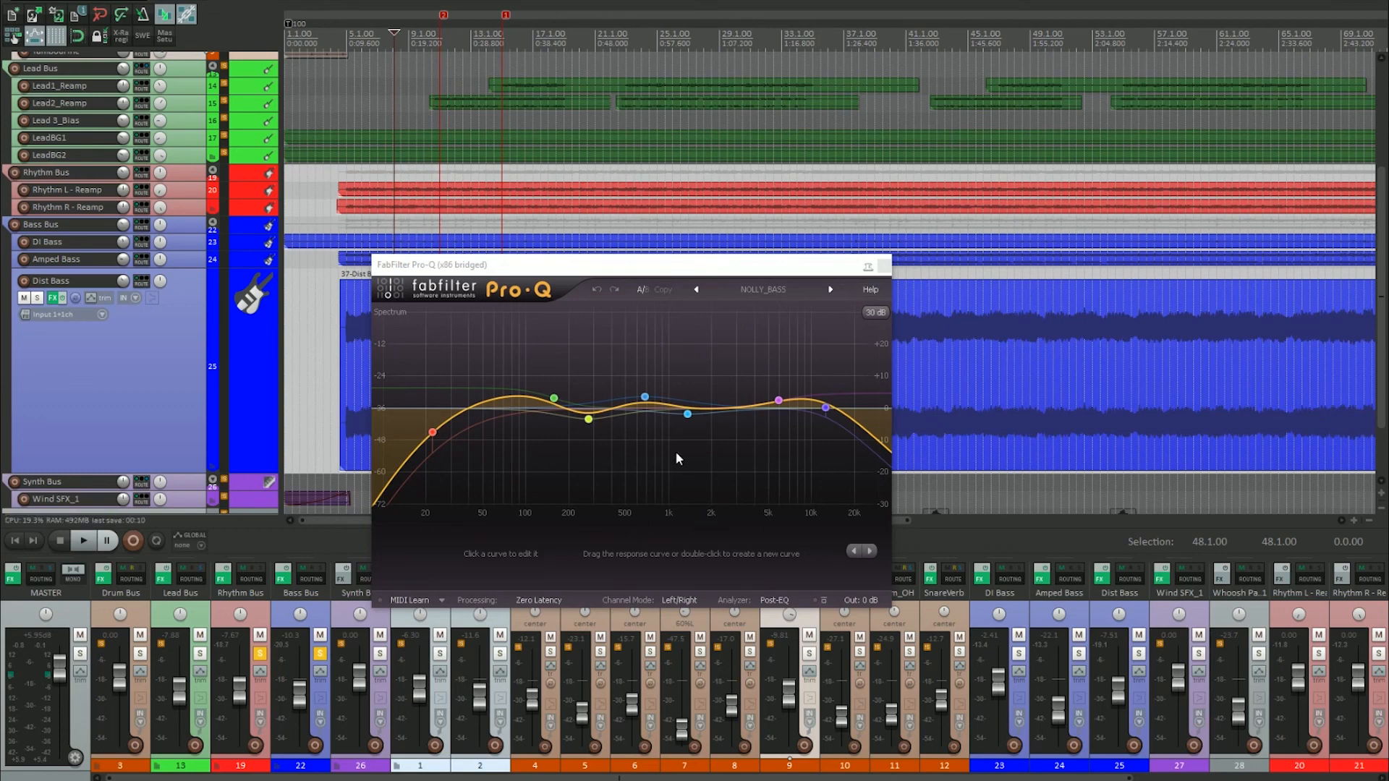
pyautogui.click(884, 266)
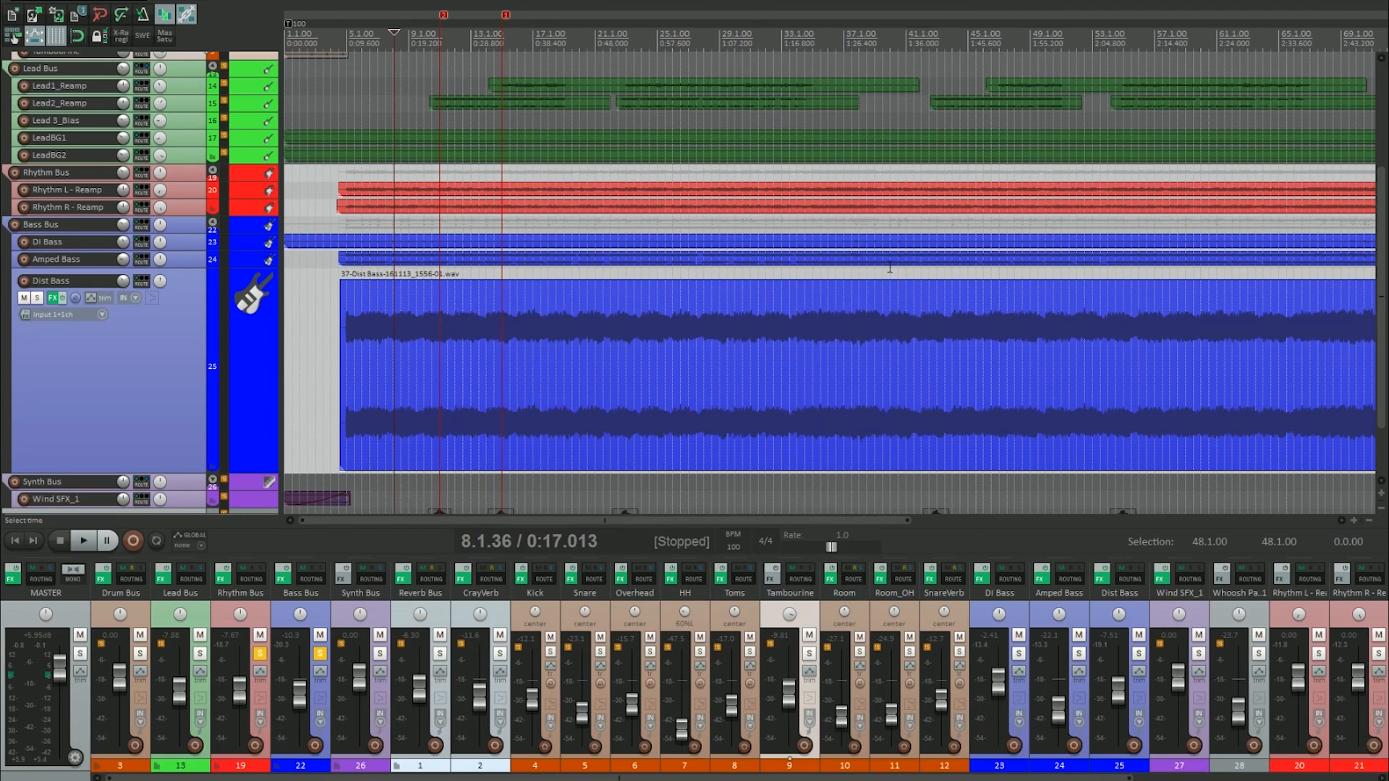
# In the Bass Bus's FabFilter Pro-C, raise the threshold and lower the ratio slightly while playing from about bar 21
pyautogui.rightClick(286, 585)
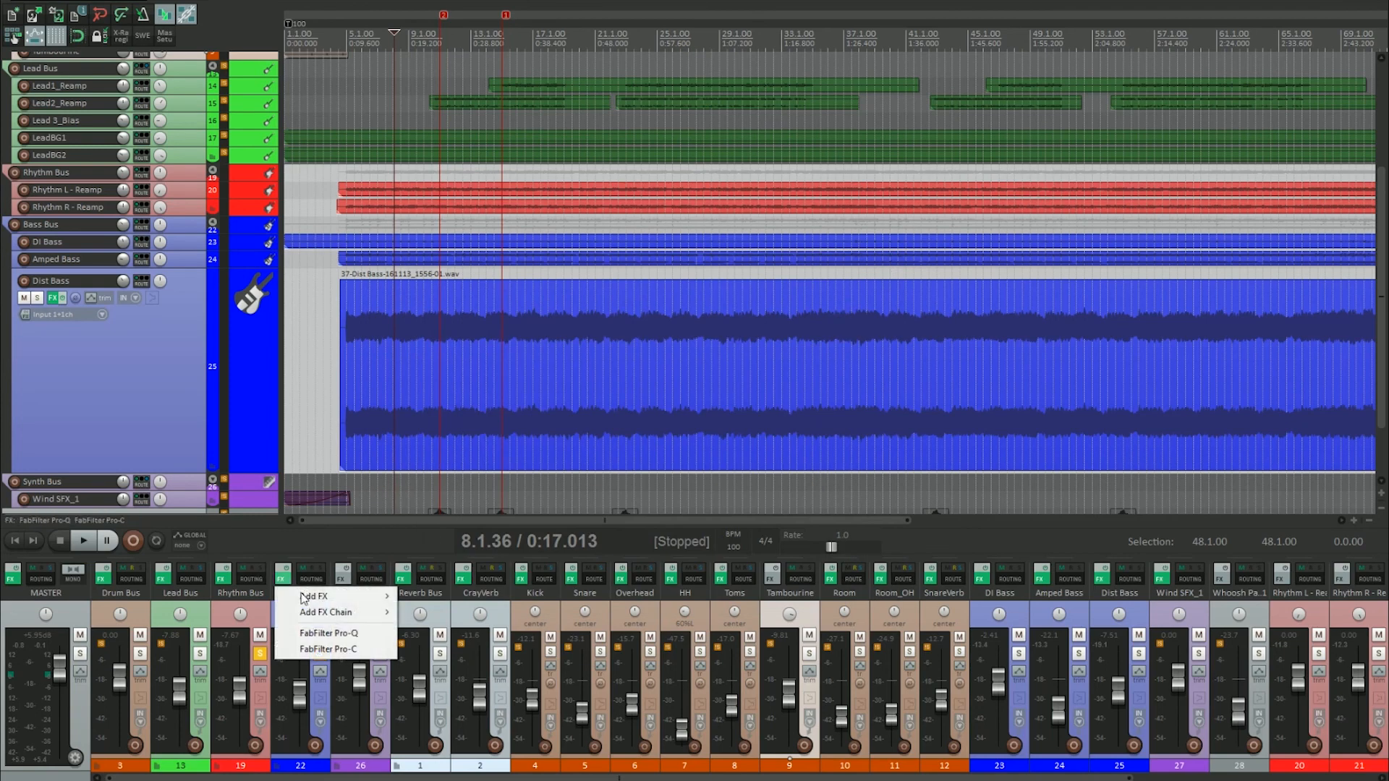
pyautogui.click(328, 649)
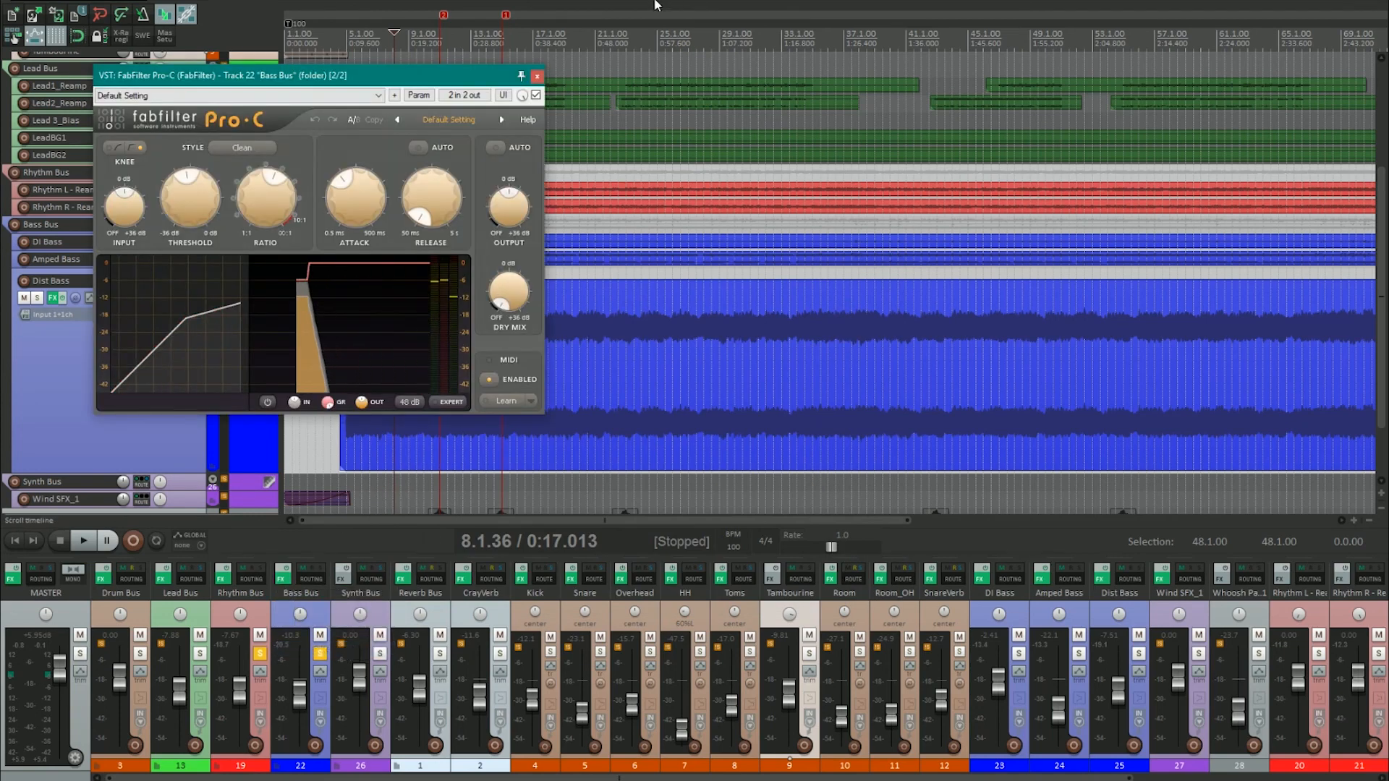
pyautogui.click(608, 42)
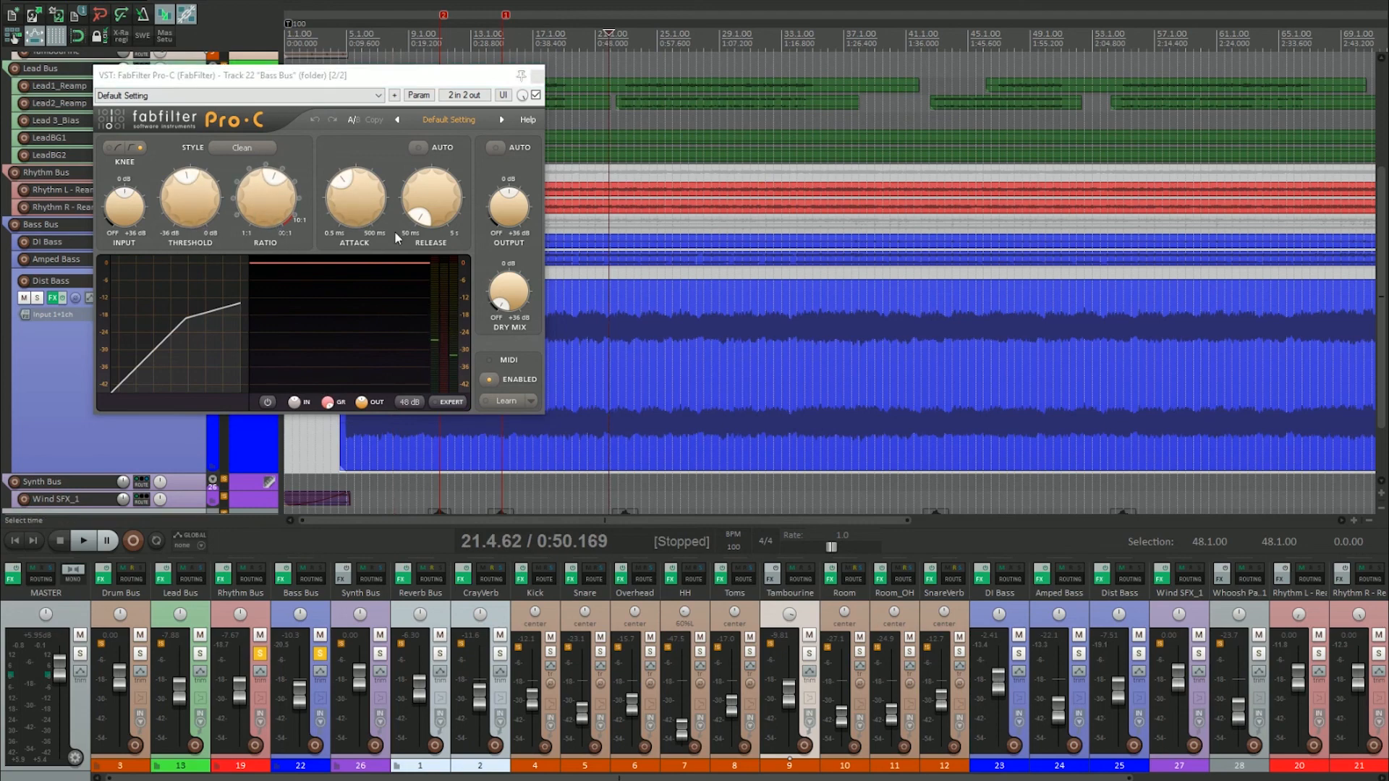
pyautogui.press('space')
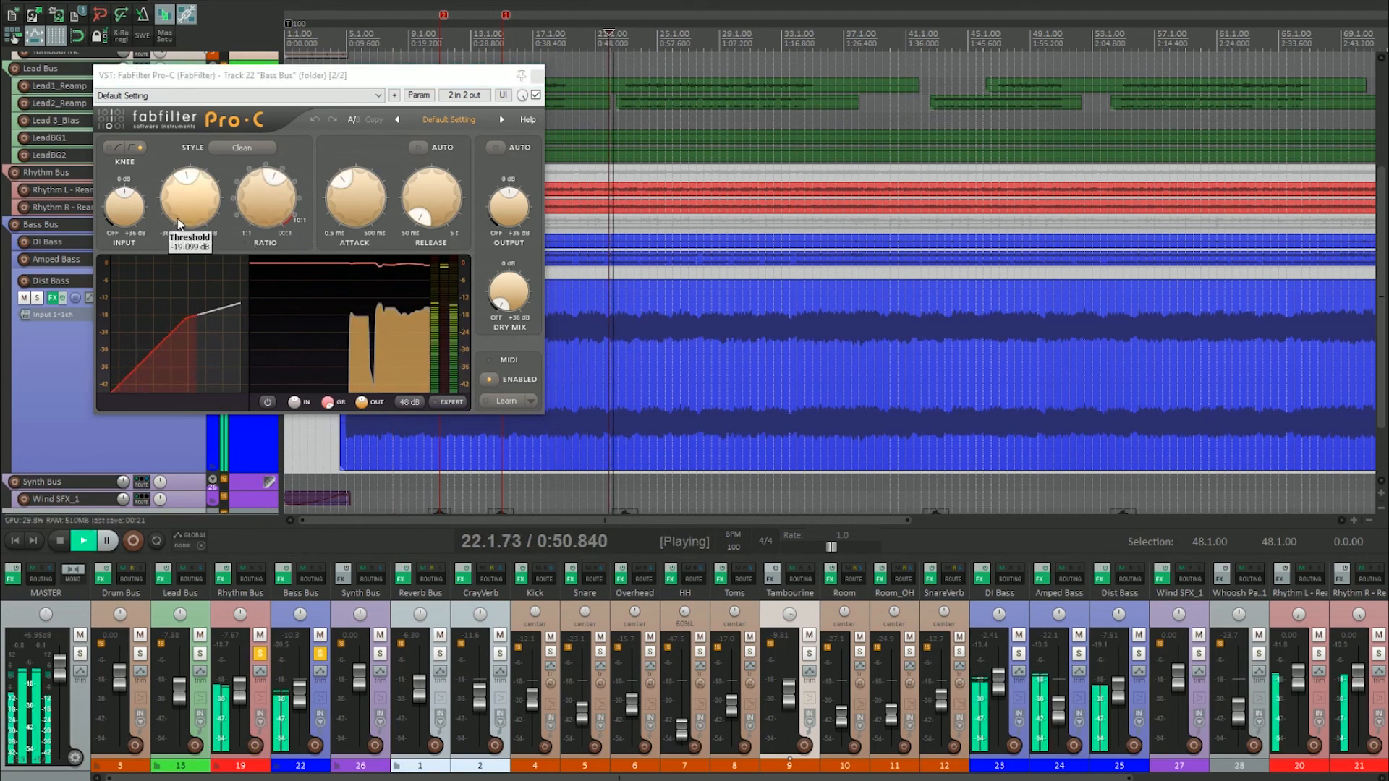
pyautogui.scroll(2, 178, 224)
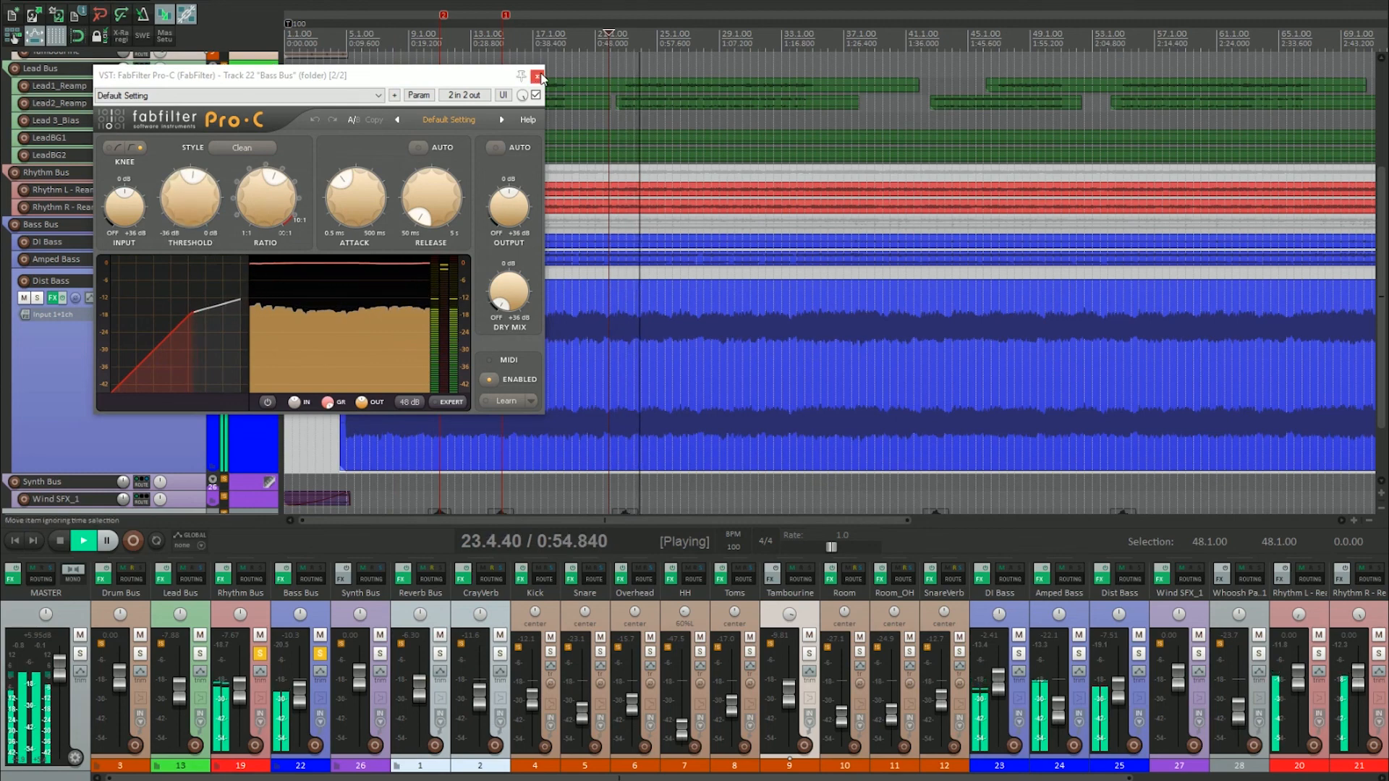
pyautogui.click(263, 201)
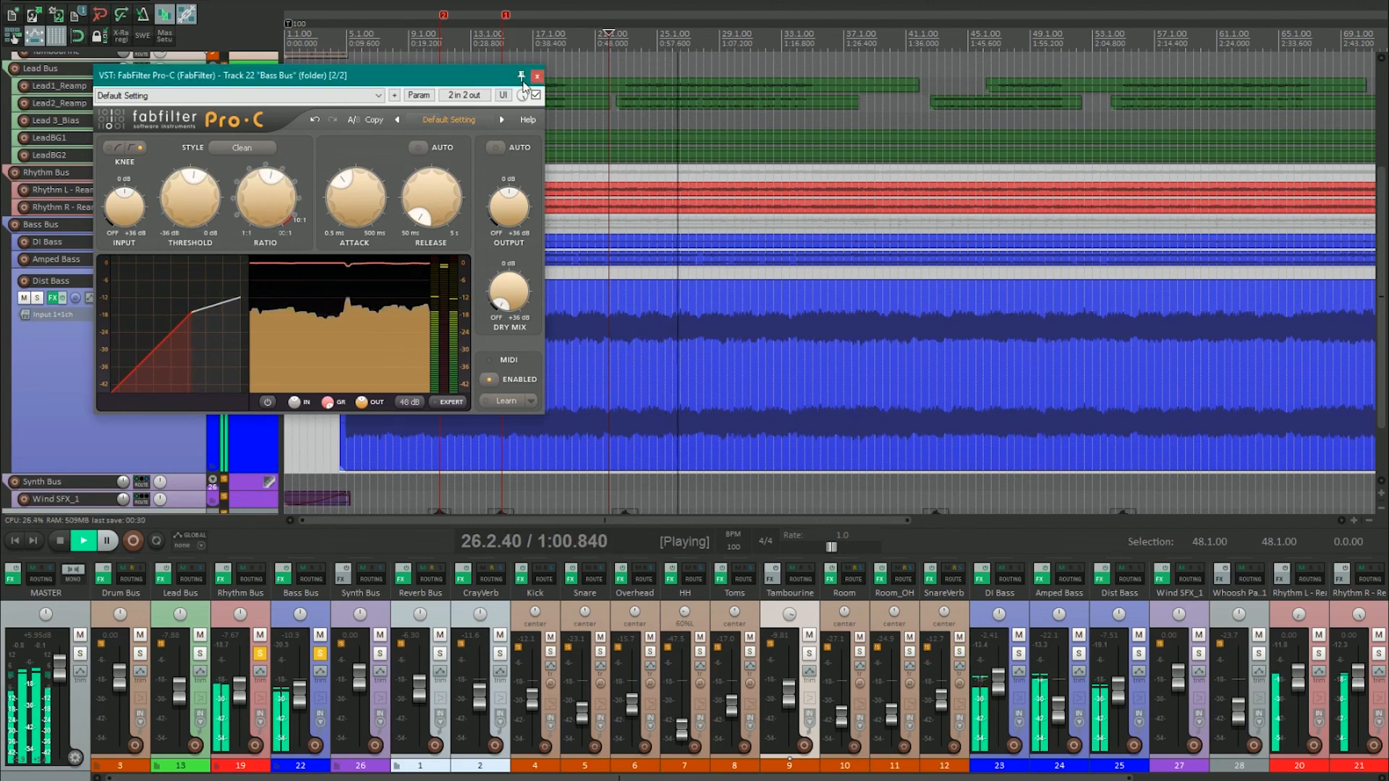
pyautogui.click(535, 76)
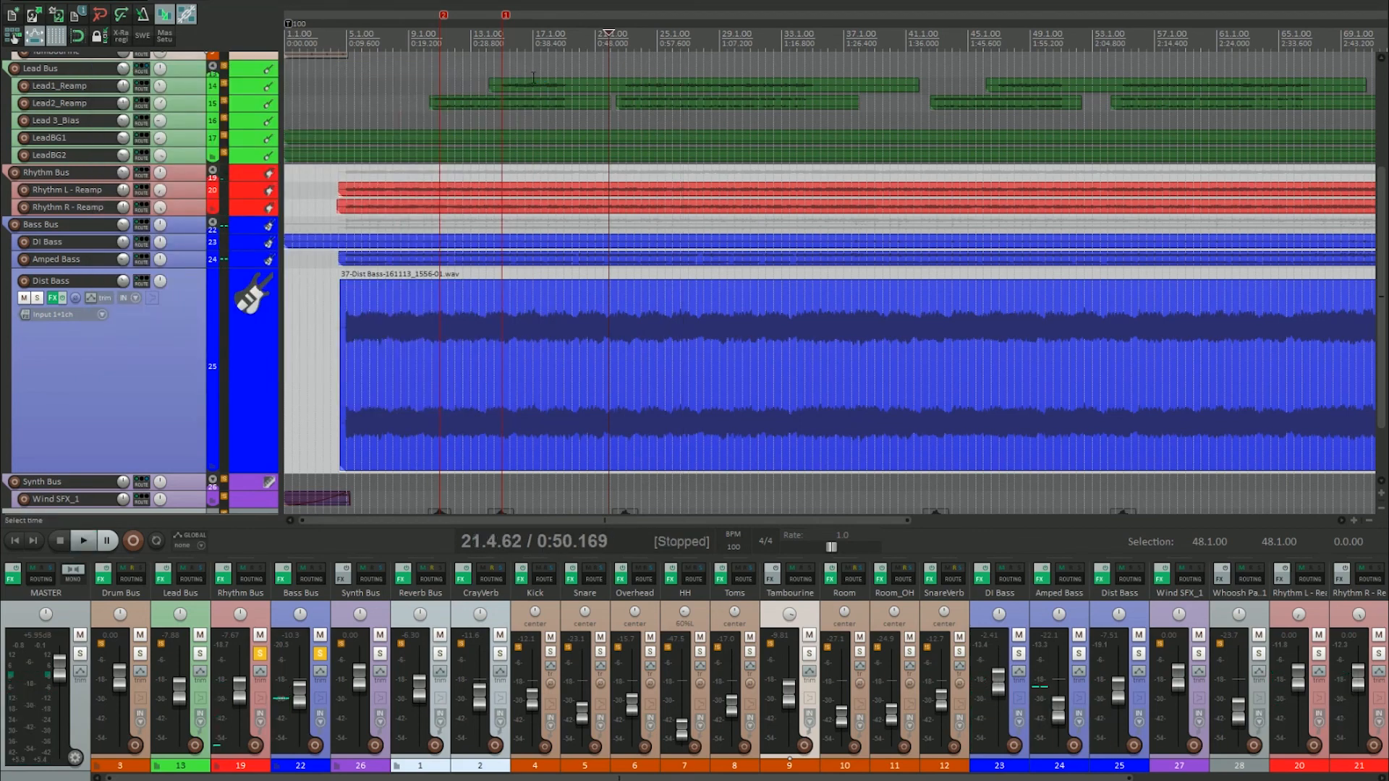
# Unsolo the Bass Bus and Rhythm Bus, and collapse the Dist Bass track to minimum height
pyautogui.click(321, 656)
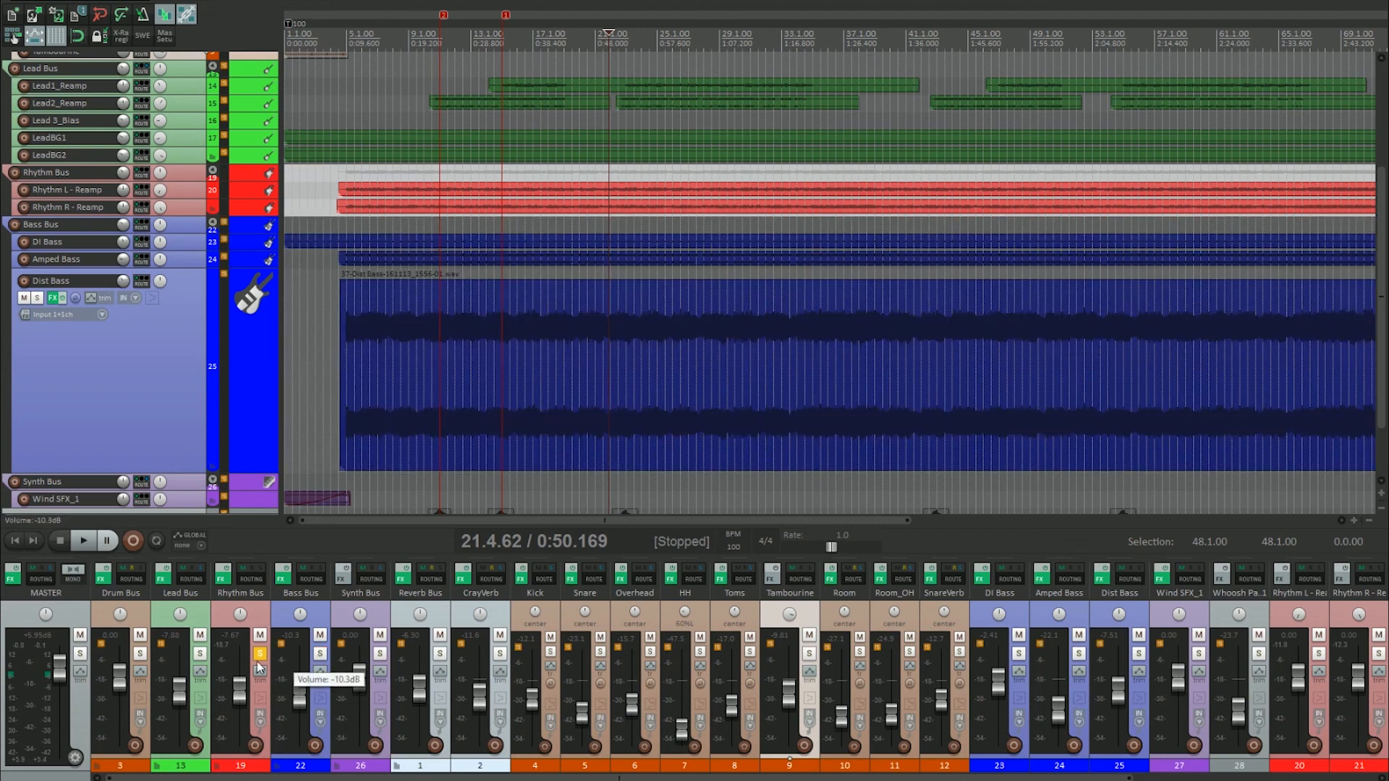
pyautogui.click(261, 655)
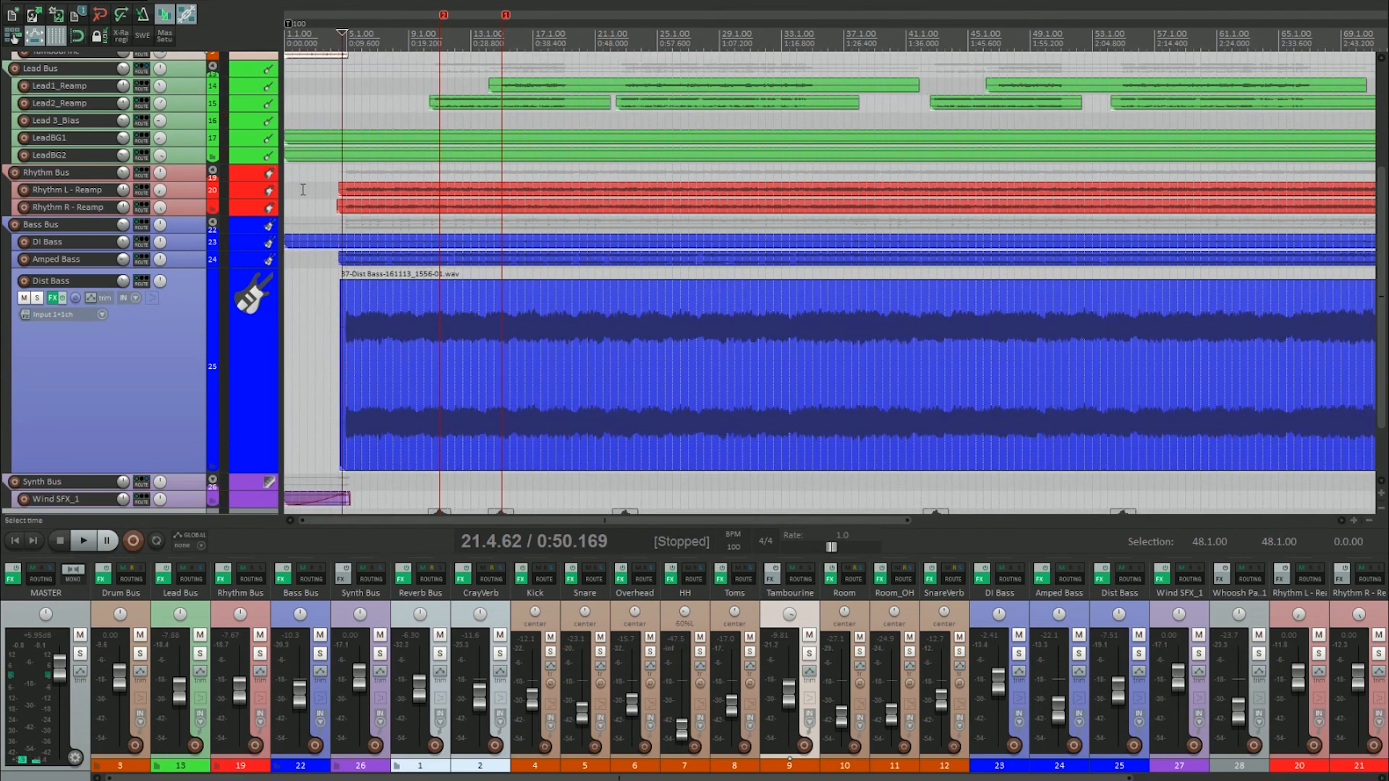
pyautogui.moveTo(177, 471); pyautogui.dragTo(180, 256)
# Play the full mix from about bar 4 to hear the bass in context, and stop playback
pyautogui.press('space')
pyautogui.scroll(5, 427, 266)
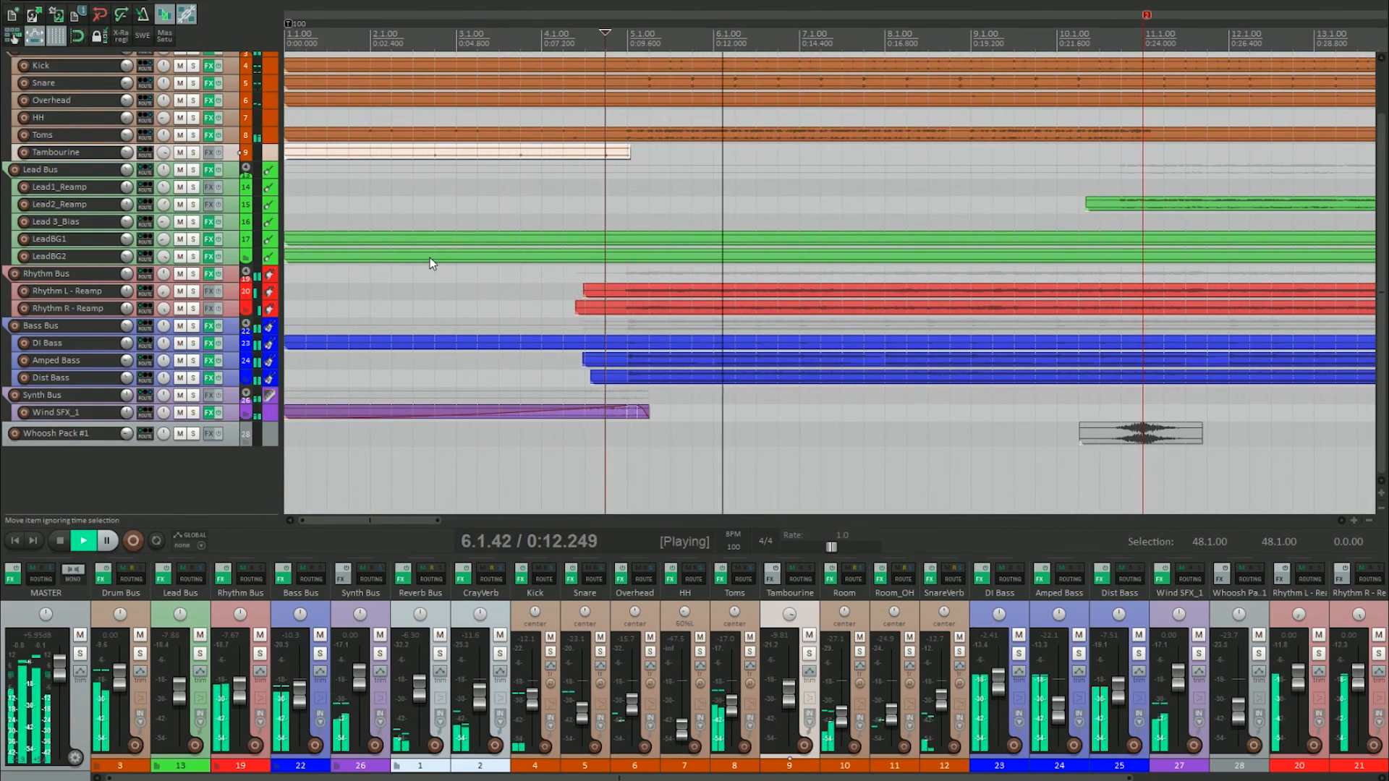
pyautogui.scroll(-3, 636, 210)
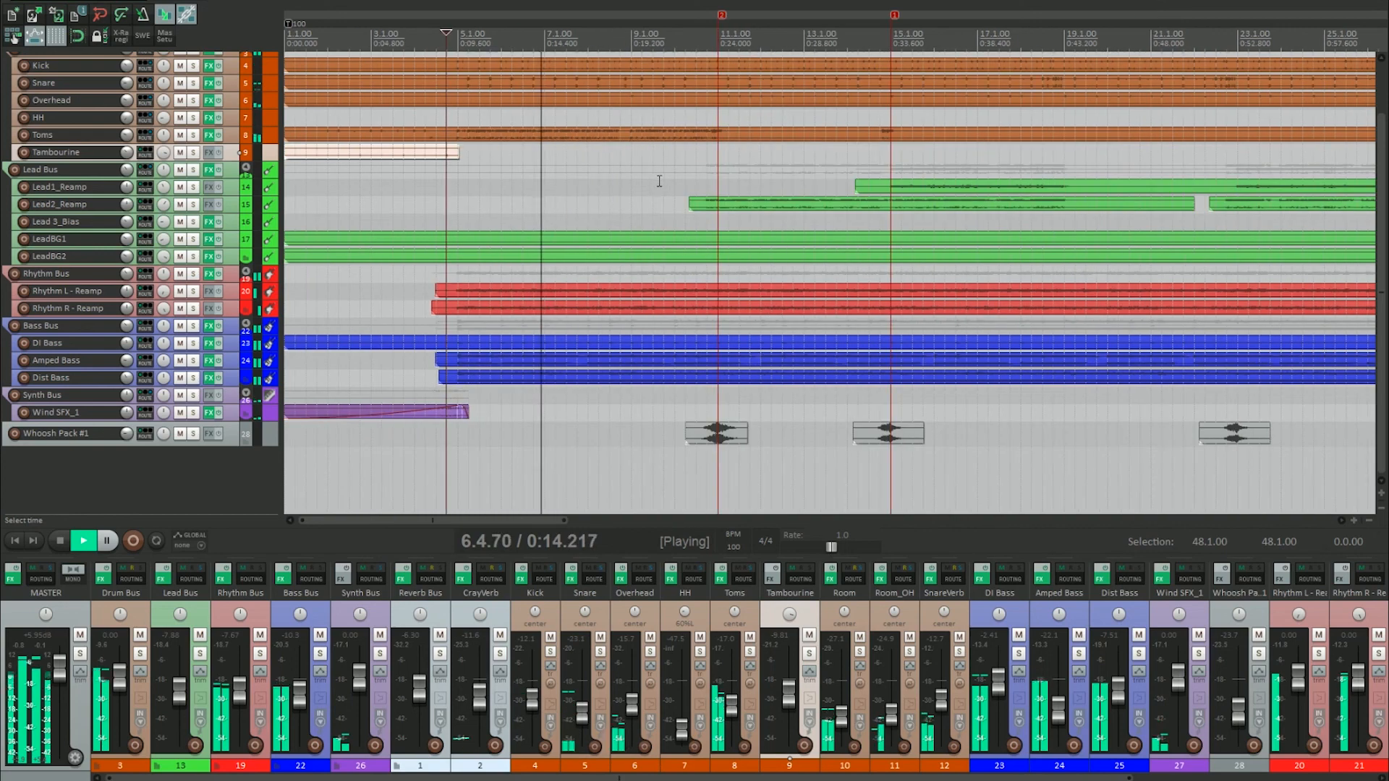
pyautogui.press('space')
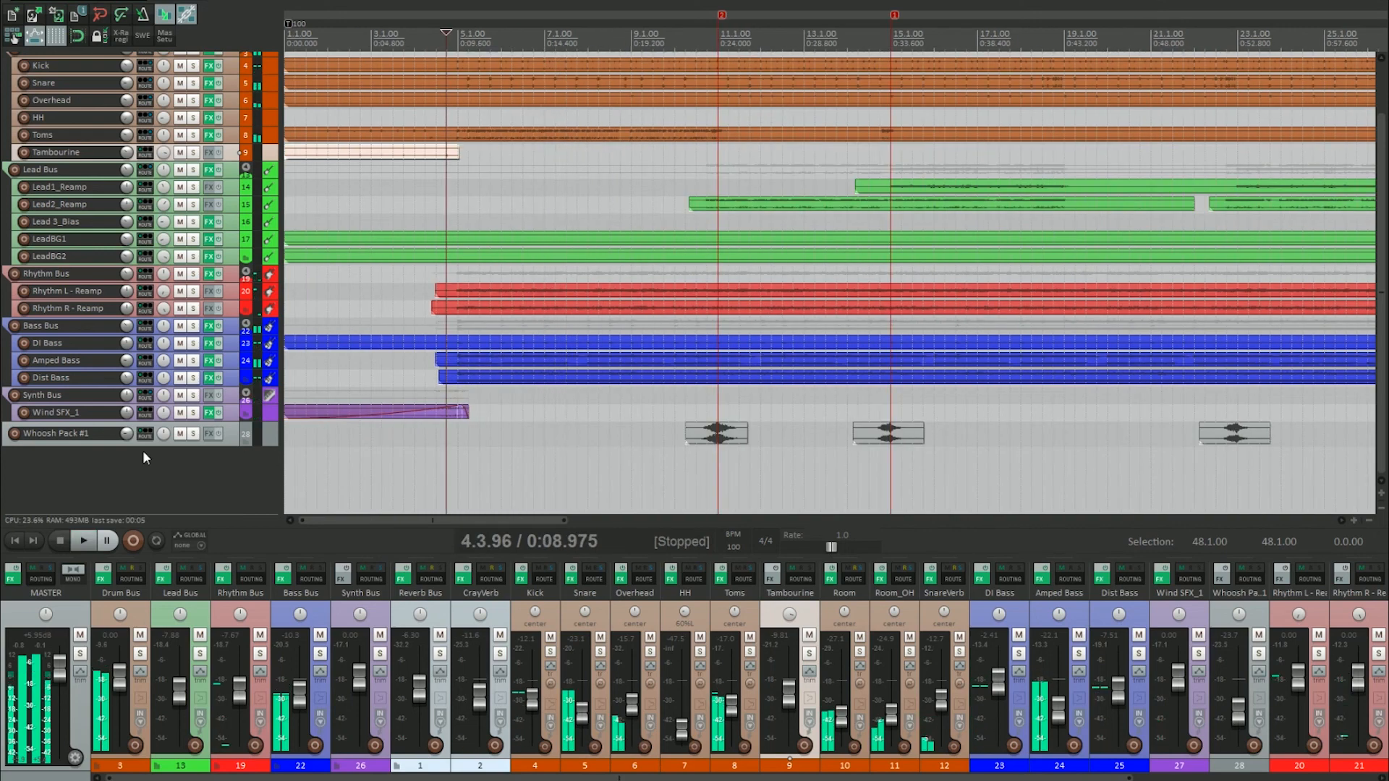
# Return the edit cursor to the start of the project and enlarge the Wind SFX_1 track
pyautogui.scroll(-4, 696, 336)
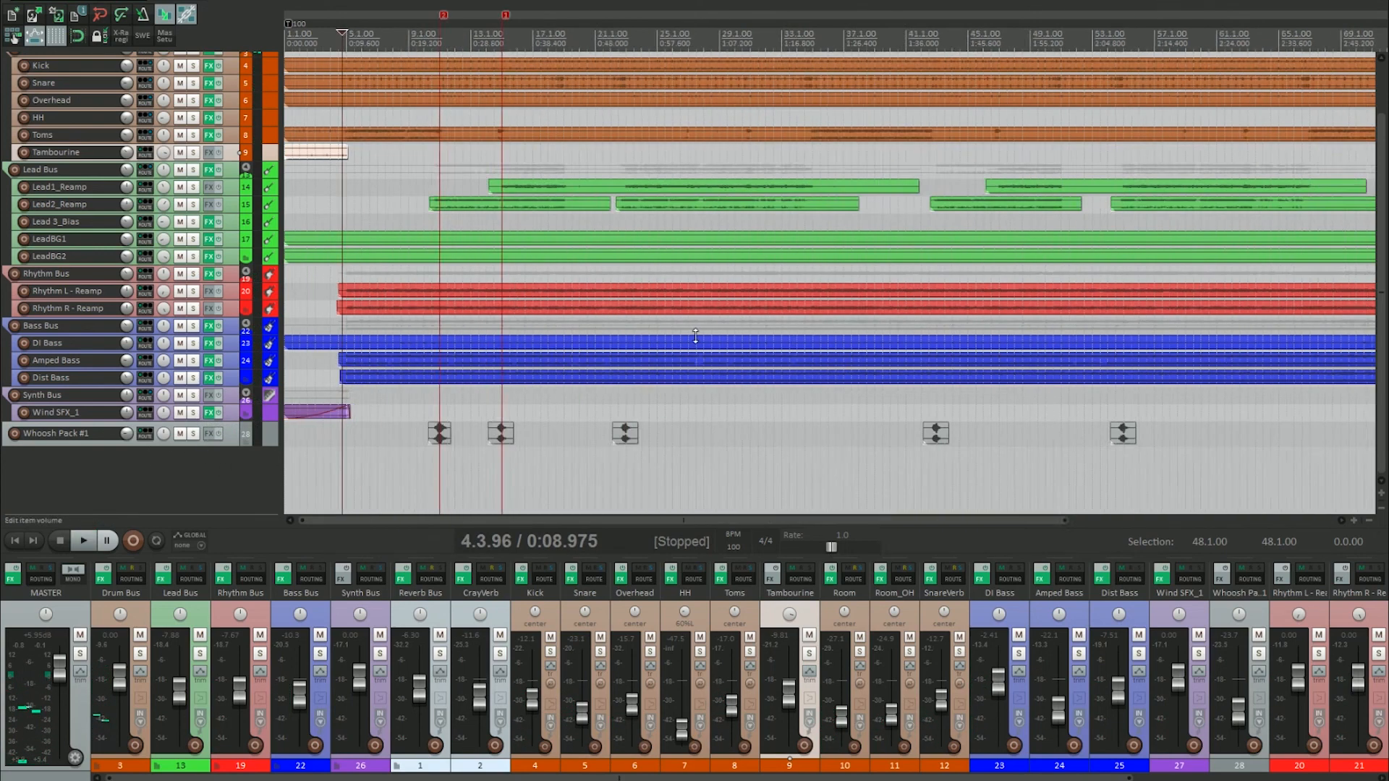
pyautogui.scroll(-3, 696, 337)
pyautogui.scroll(5, 689, 329)
pyautogui.press('Home')
pyautogui.scroll(3, 538, 322)
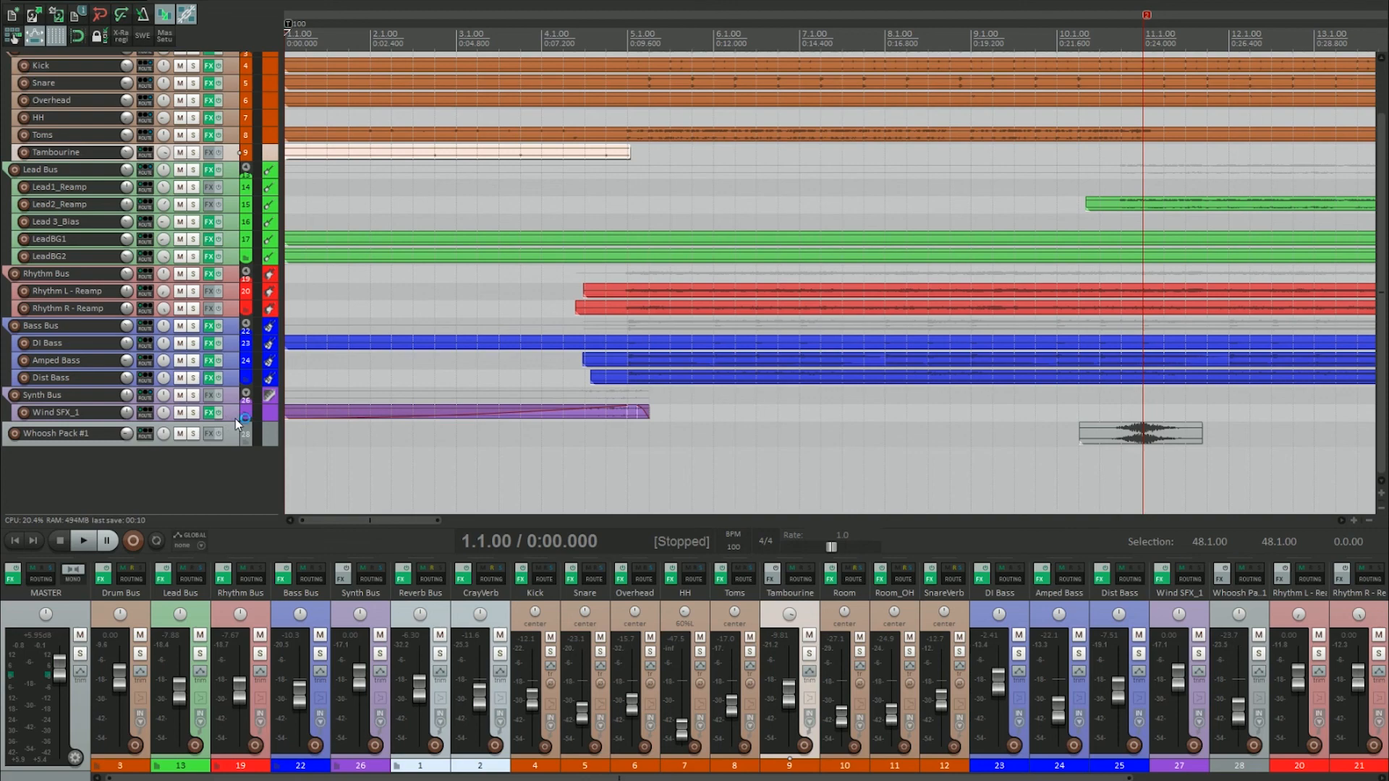
pyautogui.moveTo(231, 418); pyautogui.dragTo(216, 480)
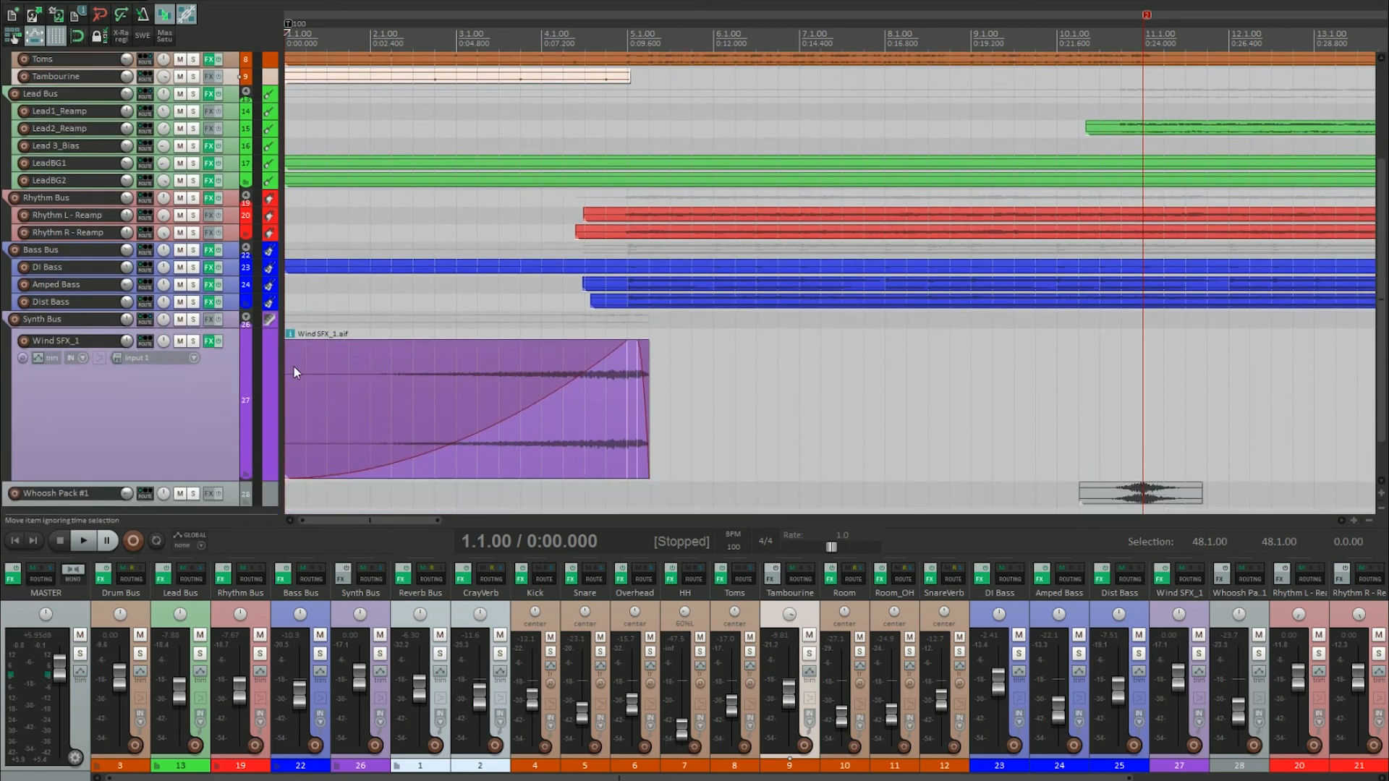
# Open iZotope Ozone 5 Imager from Wind SFX_1's effects and move its window away from the track controls
pyautogui.rightClick(210, 345)
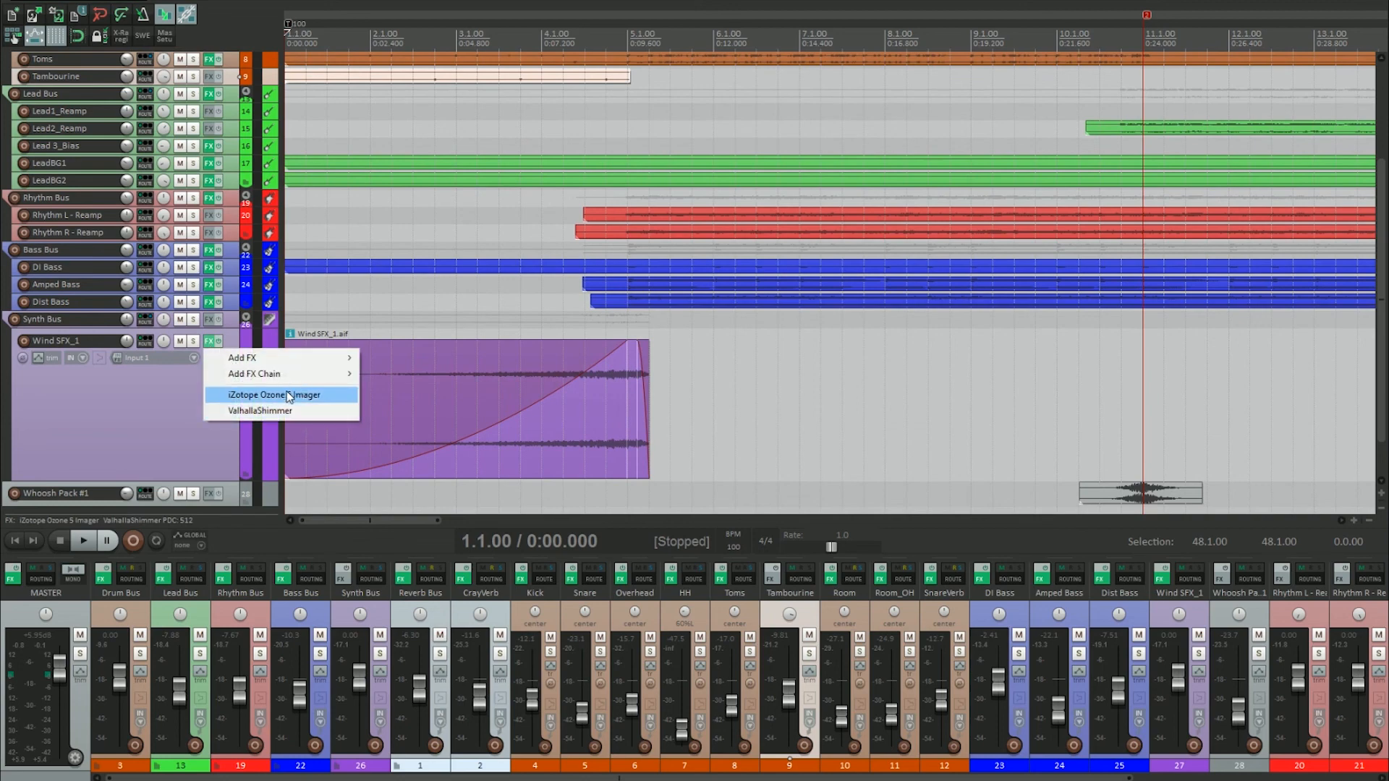
pyautogui.click(289, 396)
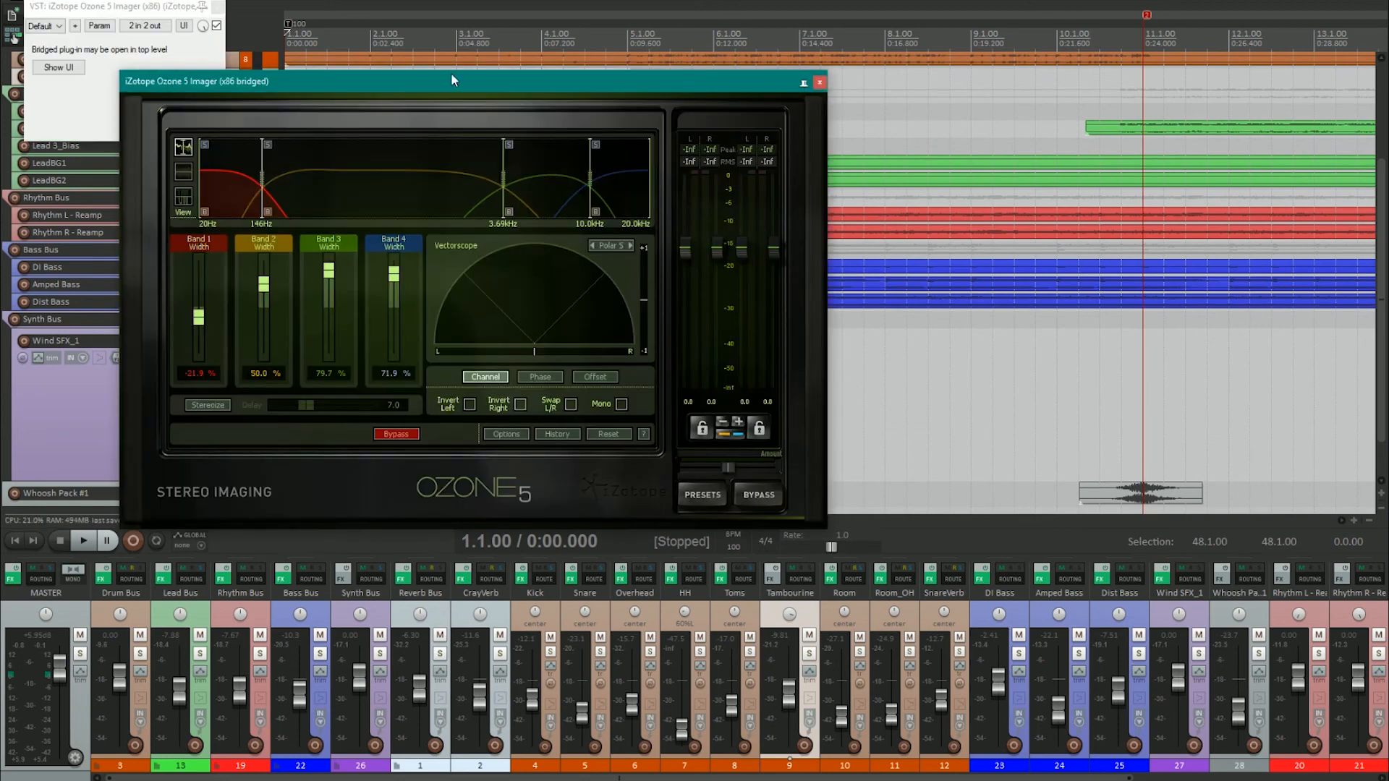
pyautogui.moveTo(450, 84); pyautogui.dragTo(784, 221)
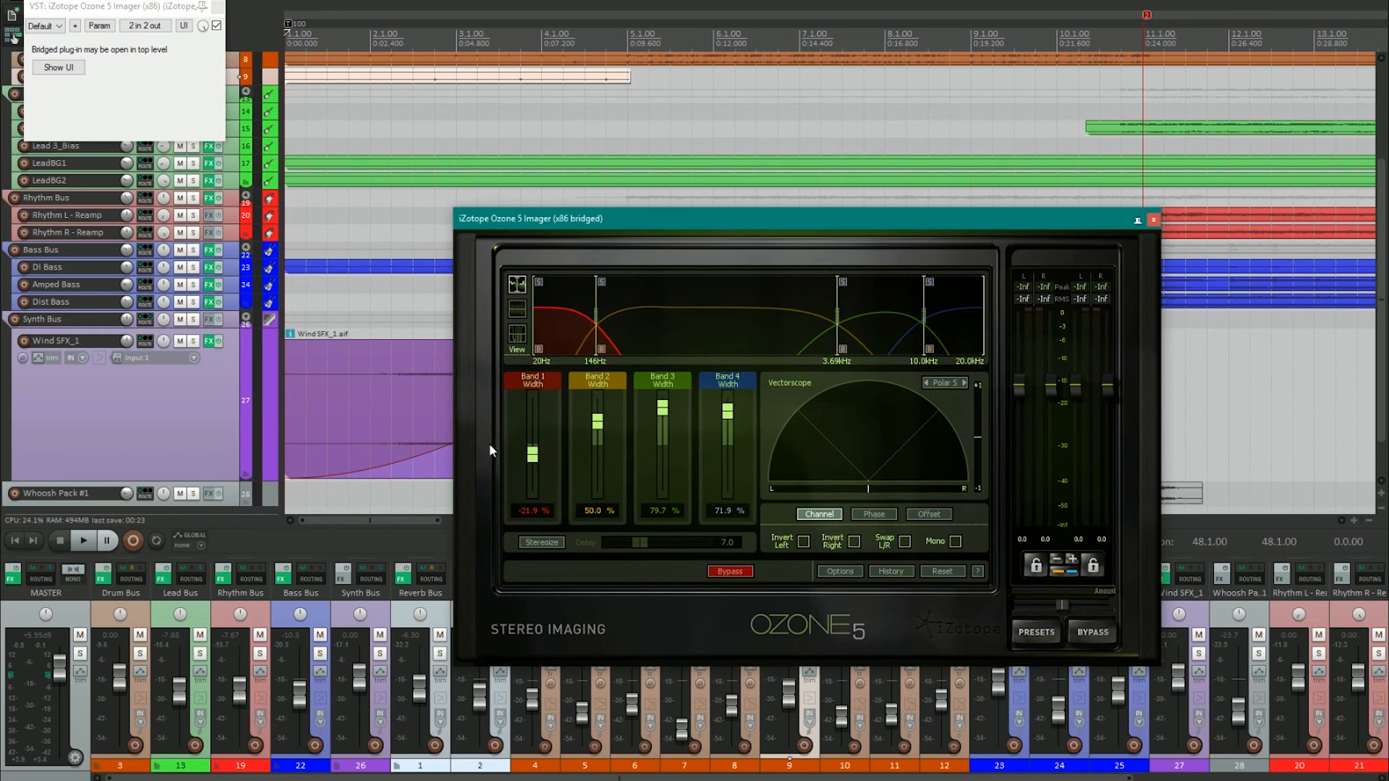
# Solo Wind SFX_1, play it, and raise the Imager's crossover between bands 1 and 2 to 219 Hz
pyautogui.click(194, 342)
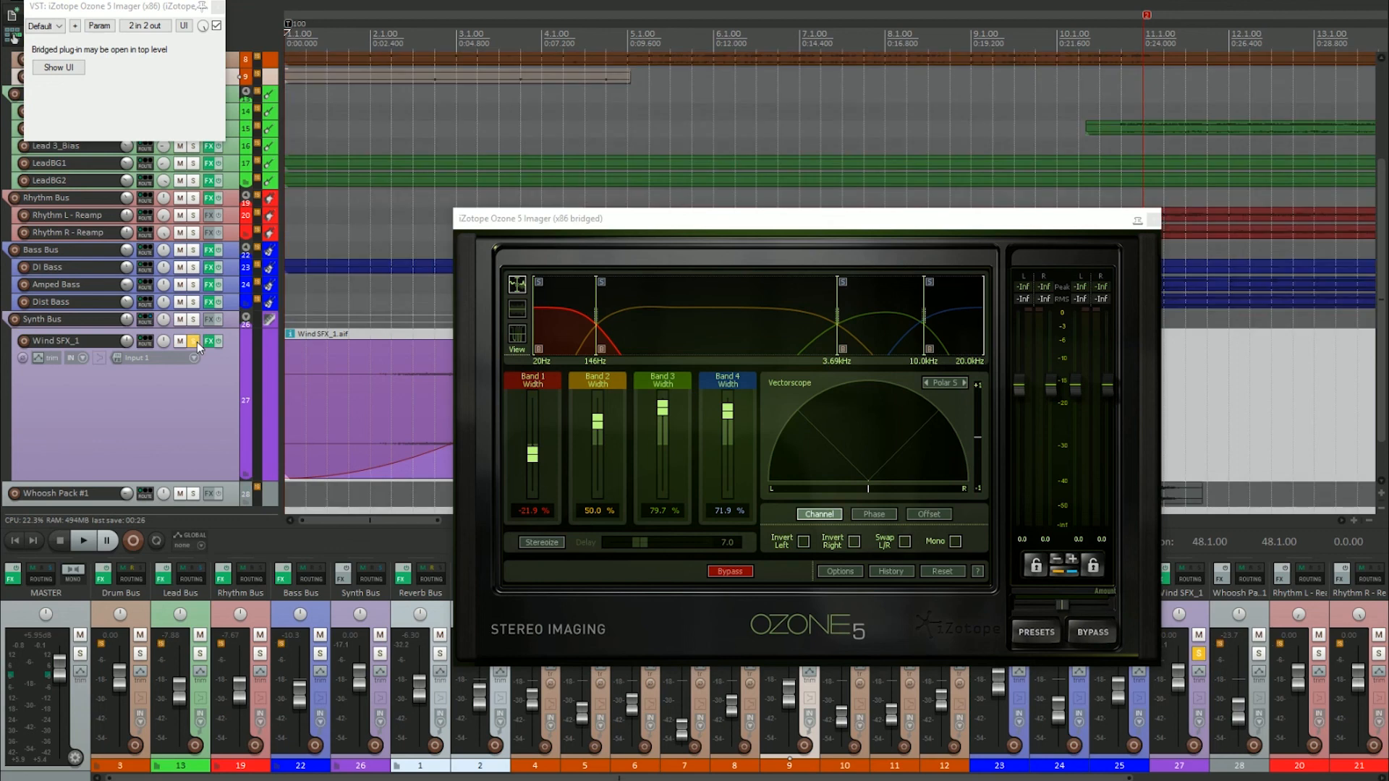
pyautogui.press('space')
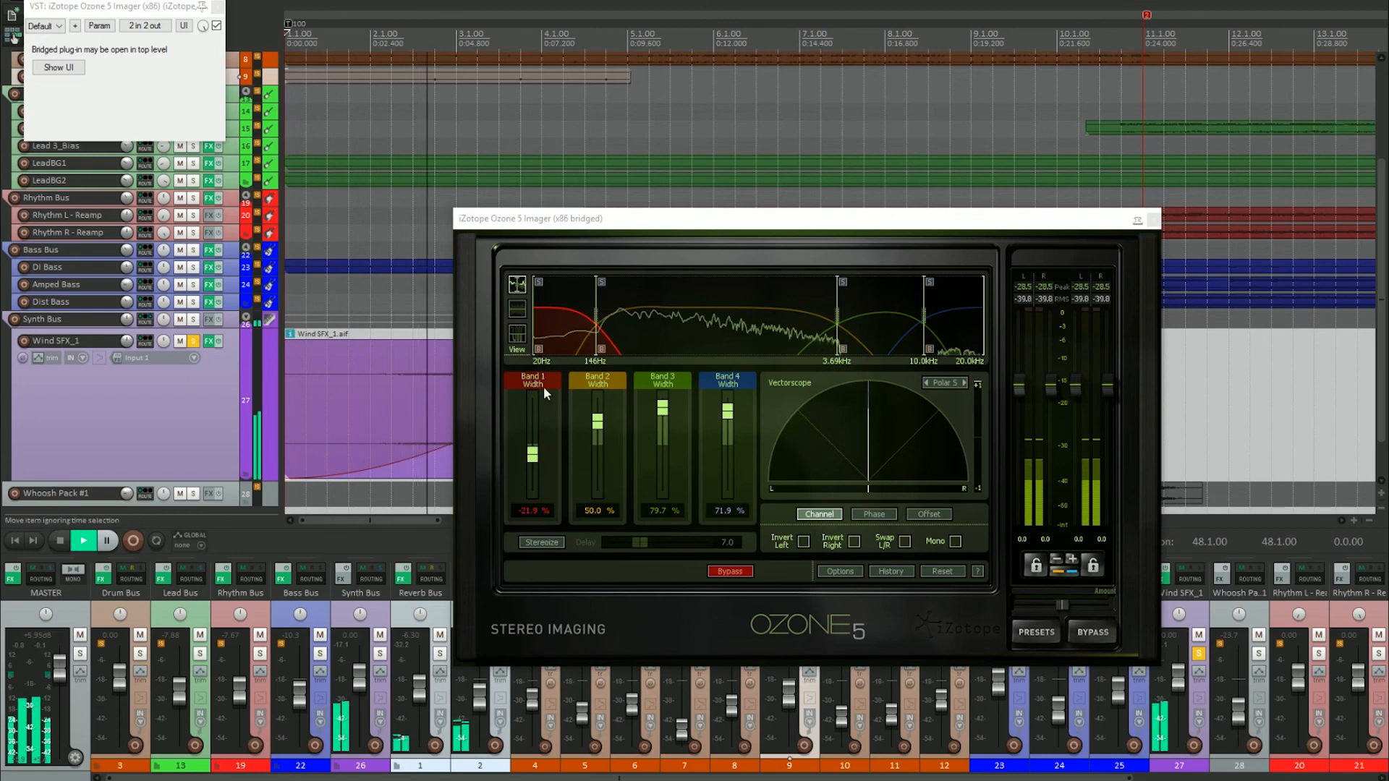
pyautogui.moveTo(595, 322); pyautogui.dragTo(617, 319)
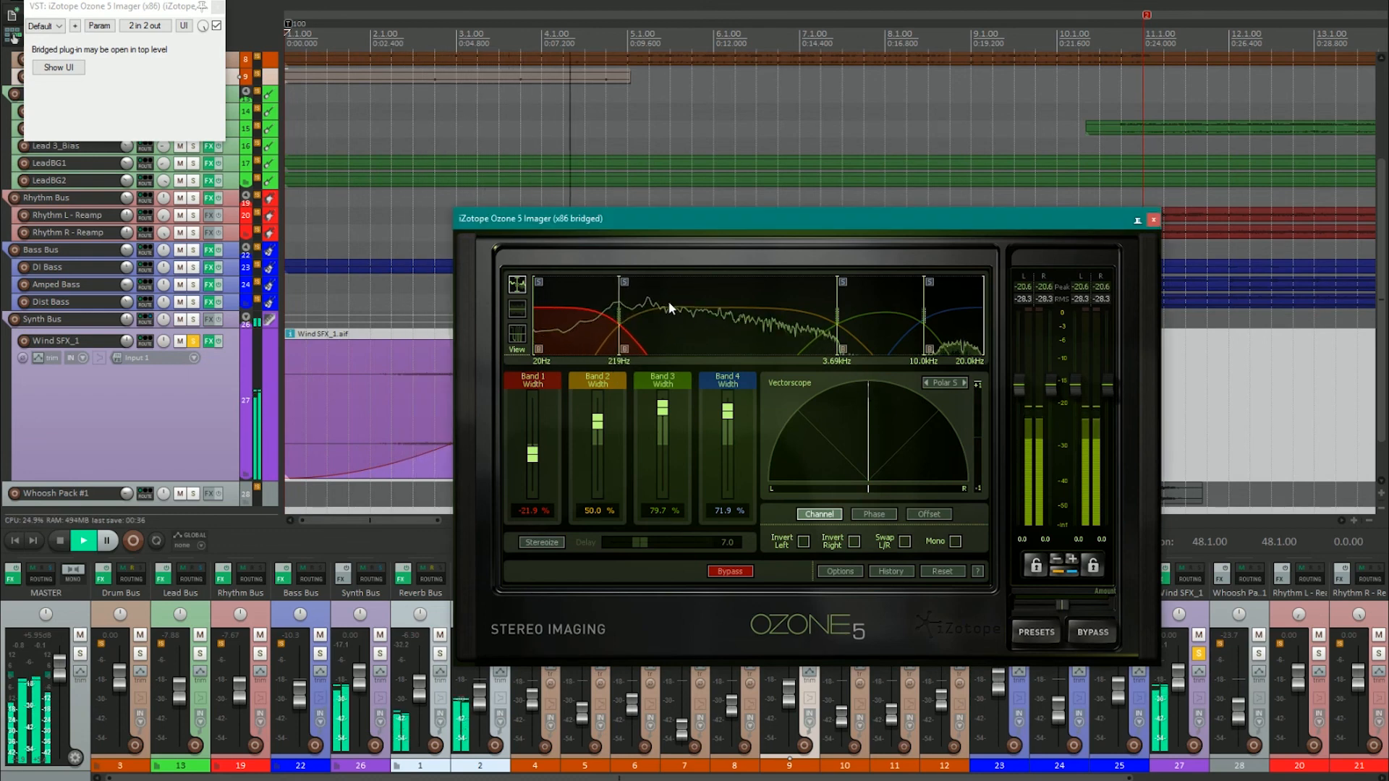
# Close the Imager, stop and unsolo Wind SFX_1, and collapse its track to minimum height
pyautogui.click(1154, 222)
pyautogui.press('space')
pyautogui.click(196, 341)
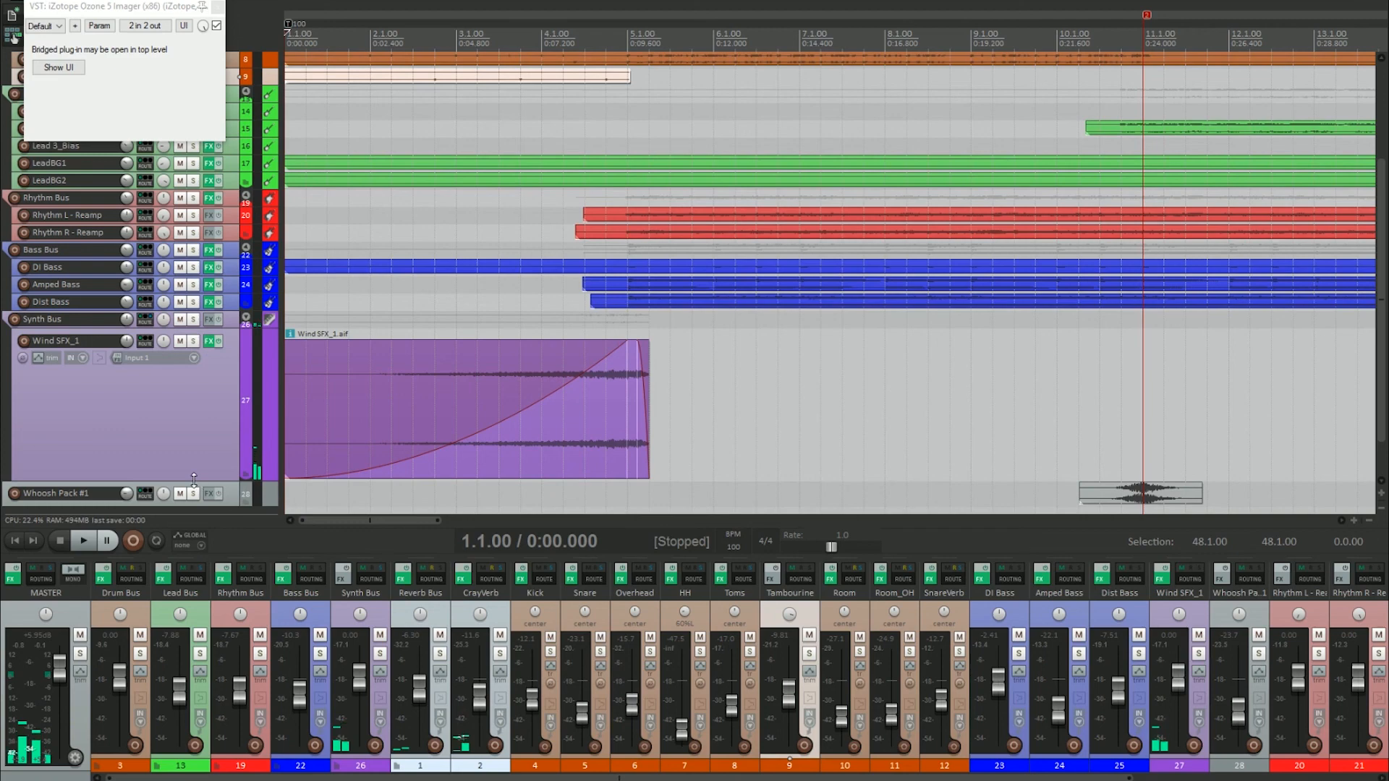
pyautogui.moveTo(194, 480); pyautogui.dragTo(189, 424)
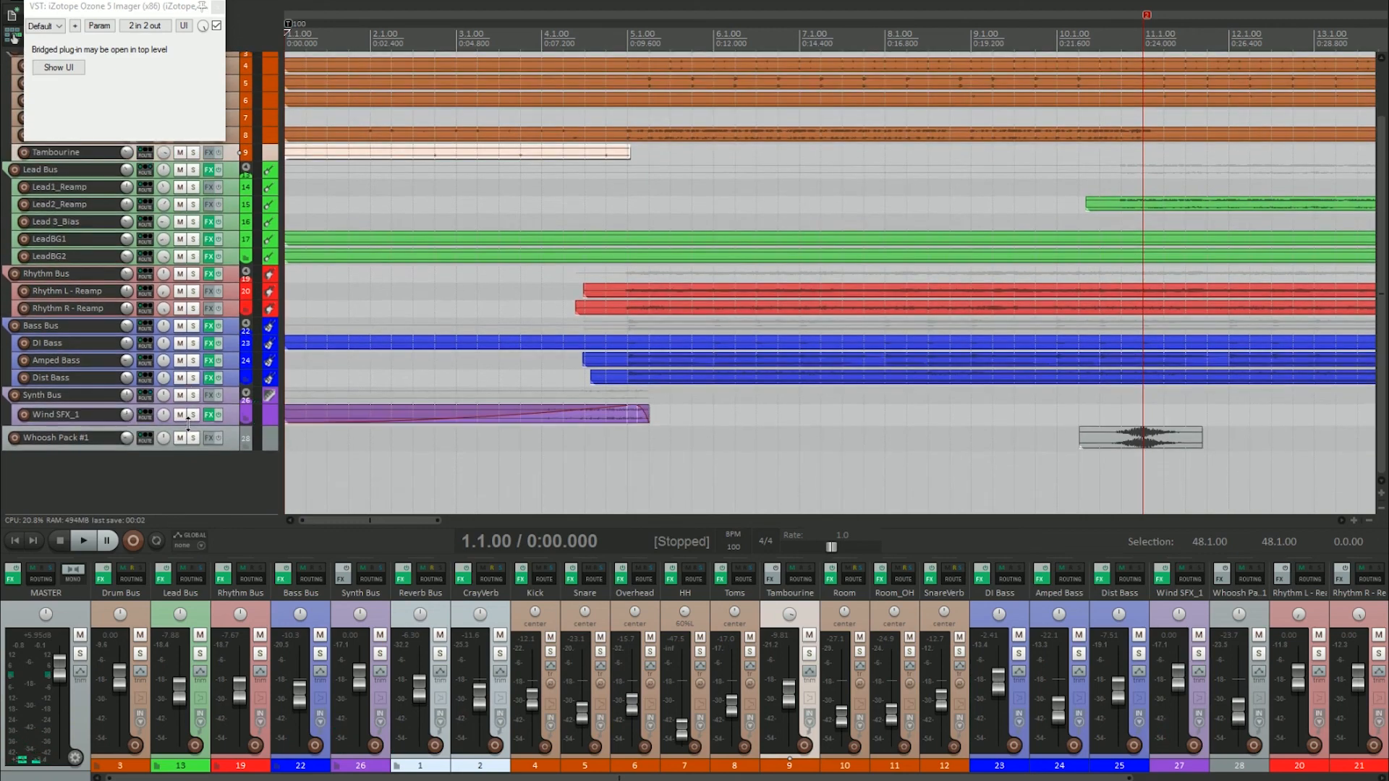
pyautogui.click(392, 34)
pyautogui.click(217, 7)
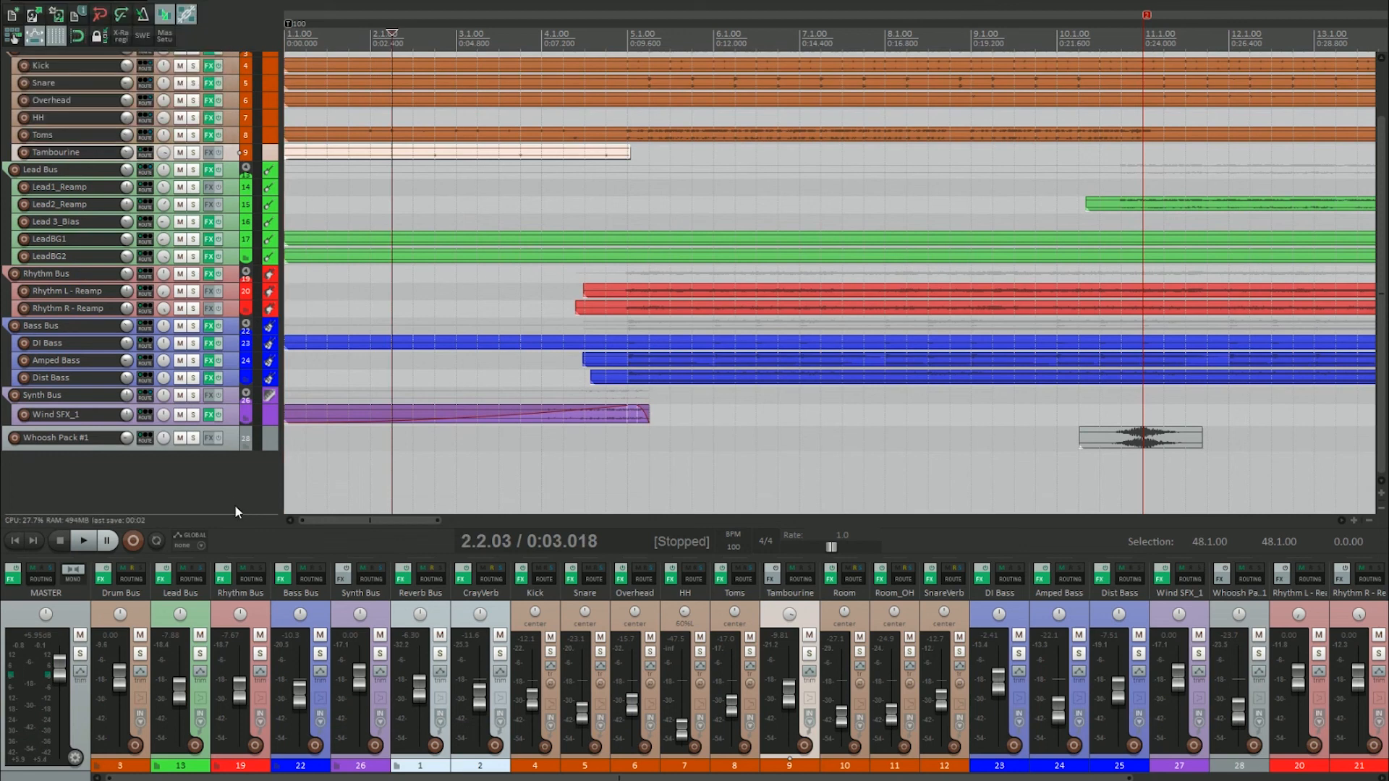
# Check which effects are loaded on Wind SFX_1 and play the full mix from the project start
pyautogui.rightClick(211, 414)
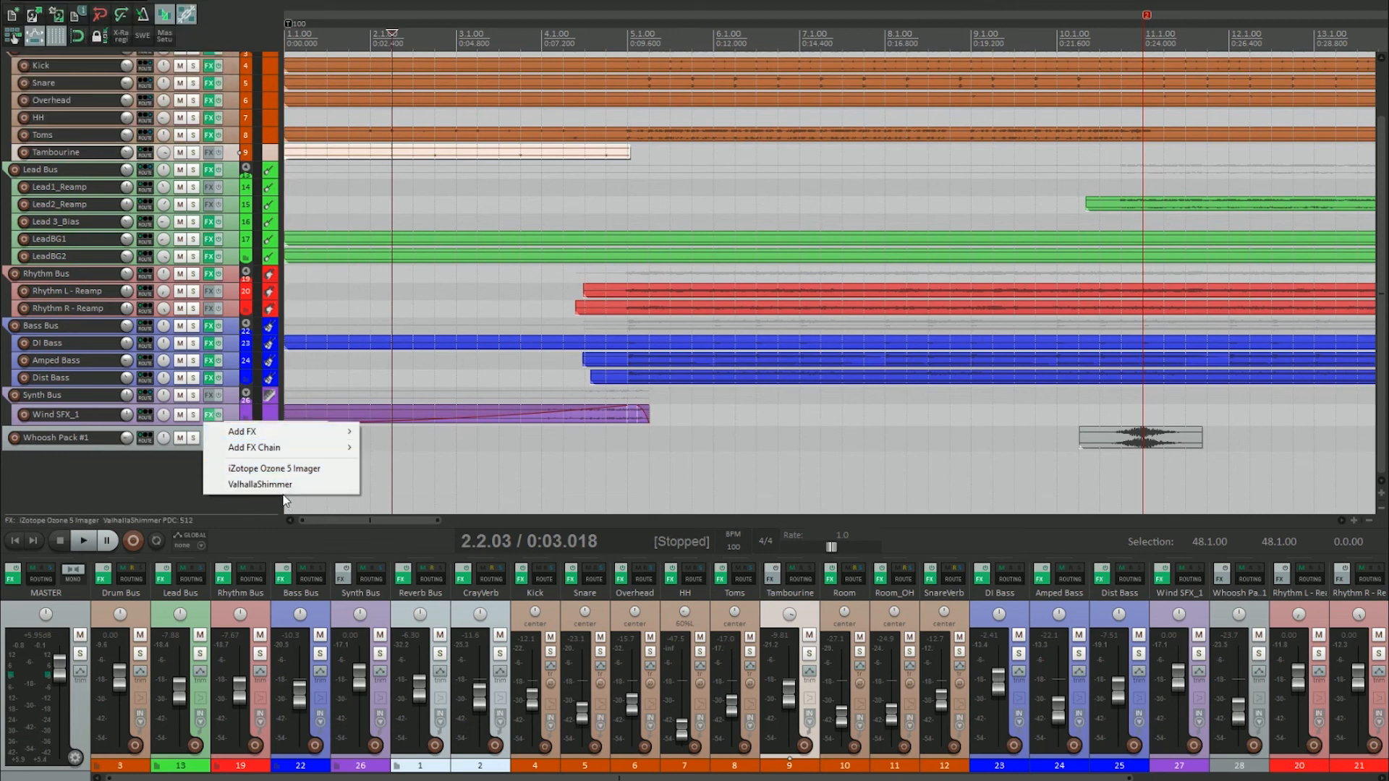
pyautogui.click(146, 502)
pyautogui.press('Home')
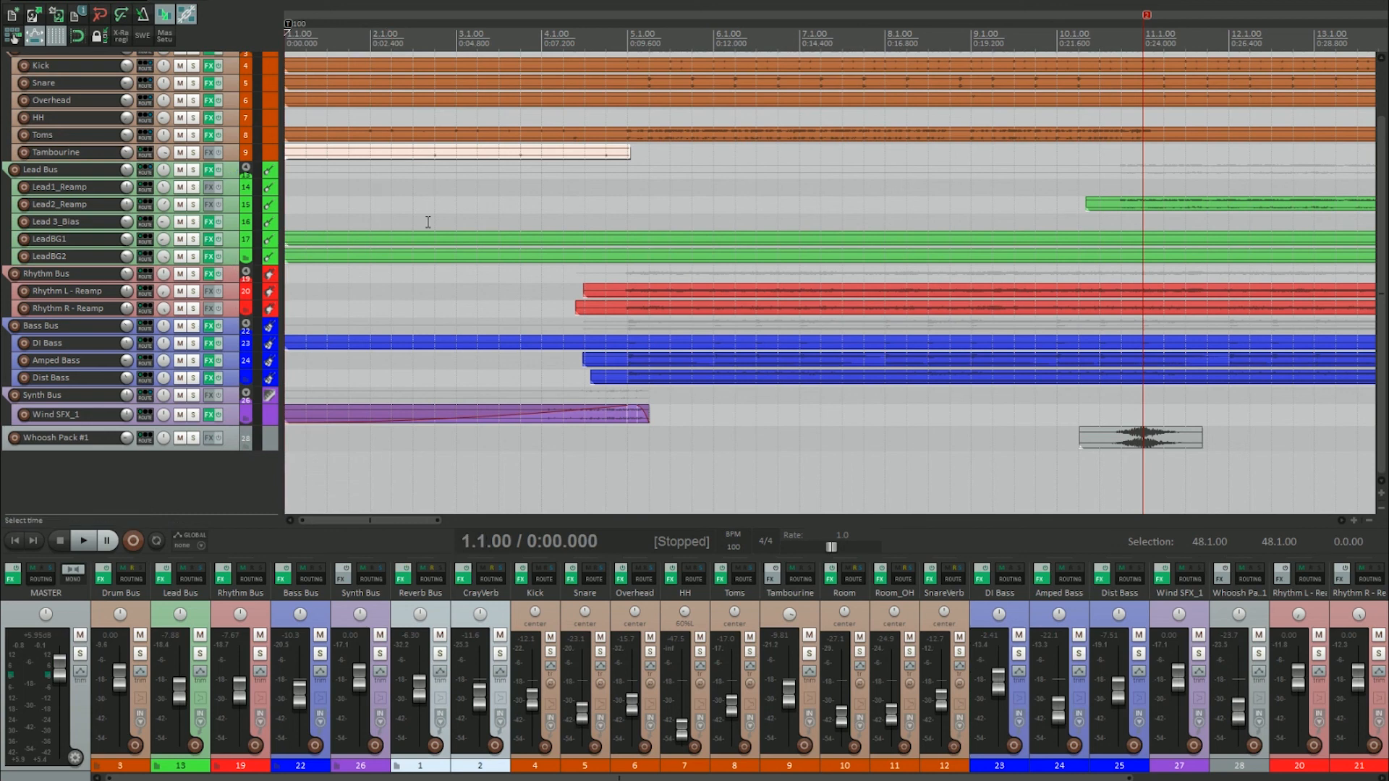
pyautogui.press('space')
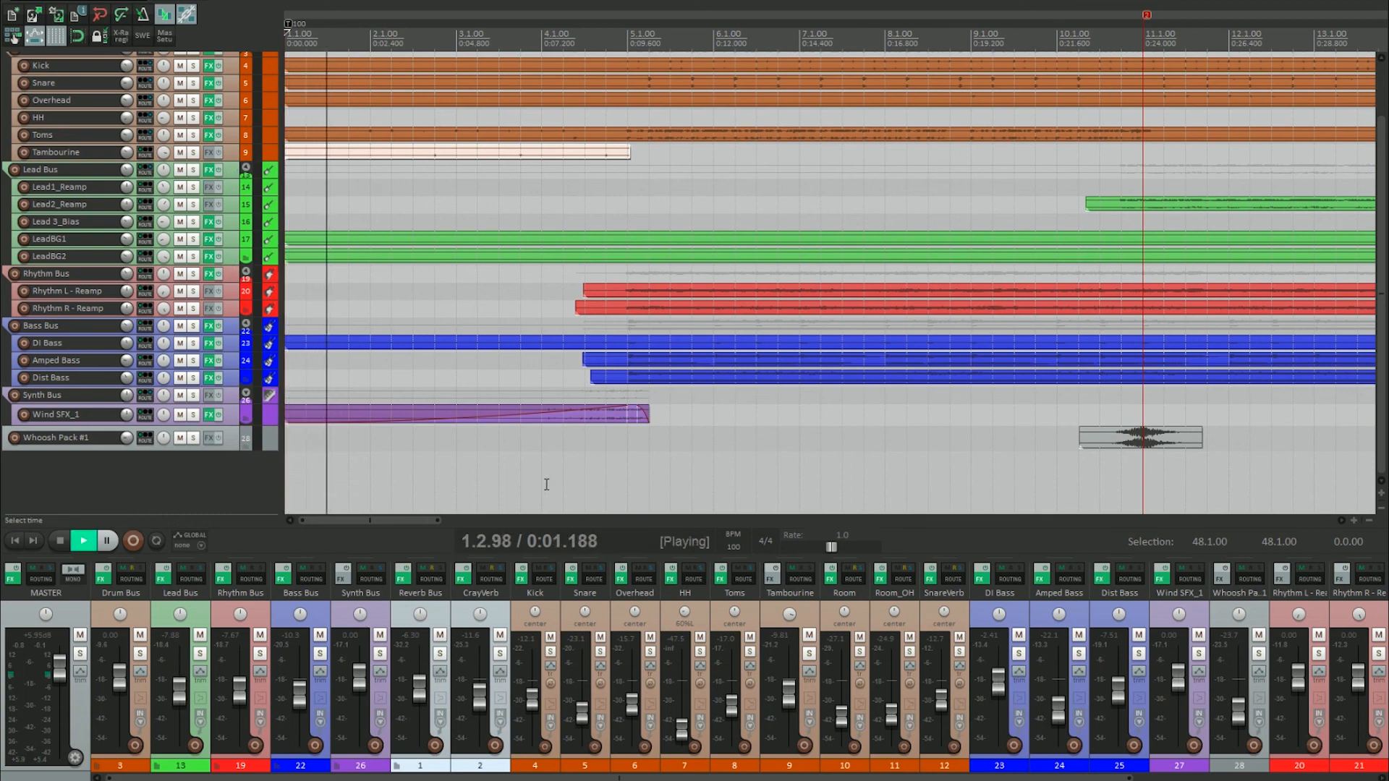
# Trim the starts of the DI, Amped and Dist Bass items to just before bar 5, and stop playback
pyautogui.moveTo(321, 350); pyautogui.dragTo(648, 399)
pyautogui.moveTo(584, 360); pyautogui.dragTo(614, 378)
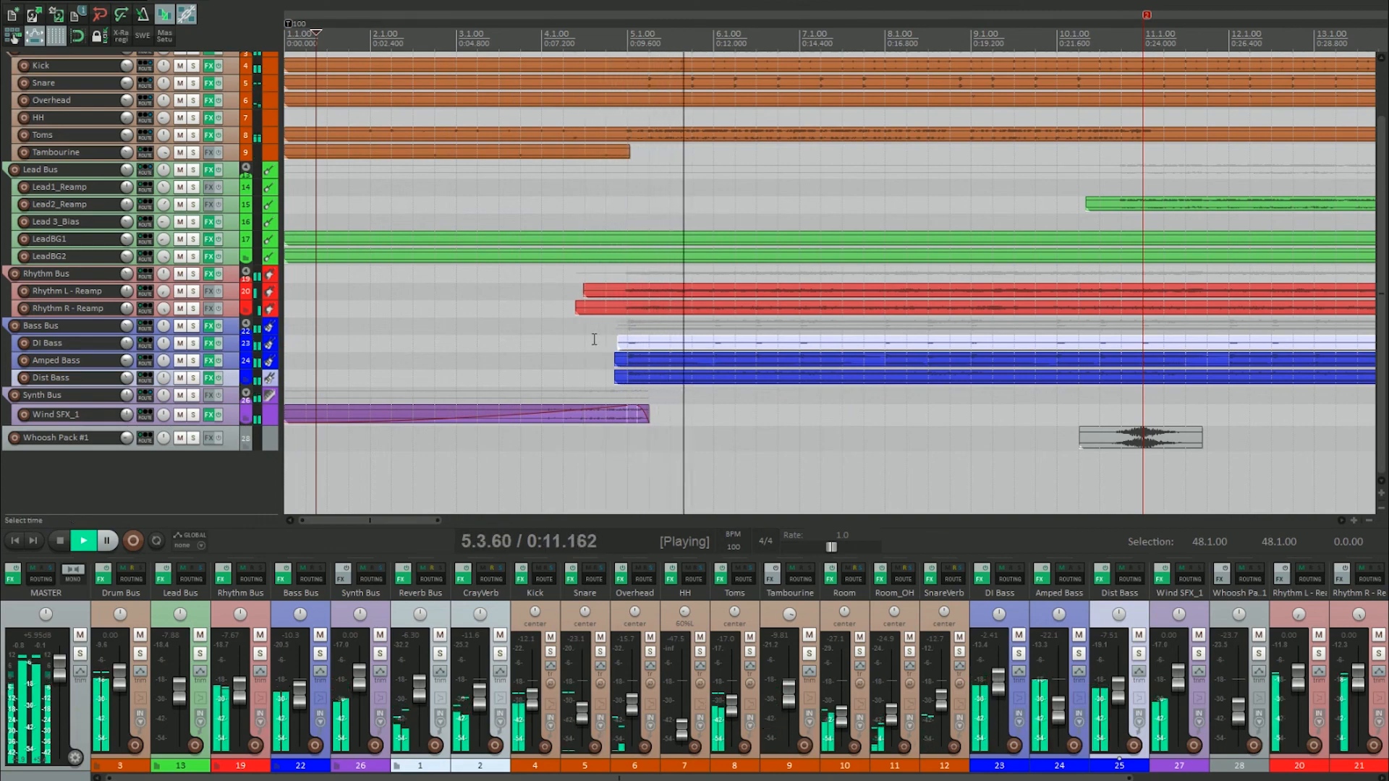
pyautogui.press('space')
# Review the Whoosh Pack #1 items, play the mix from about bar 10 through the first whoosh, and stop
pyautogui.scroll(-3, 1022, 382)
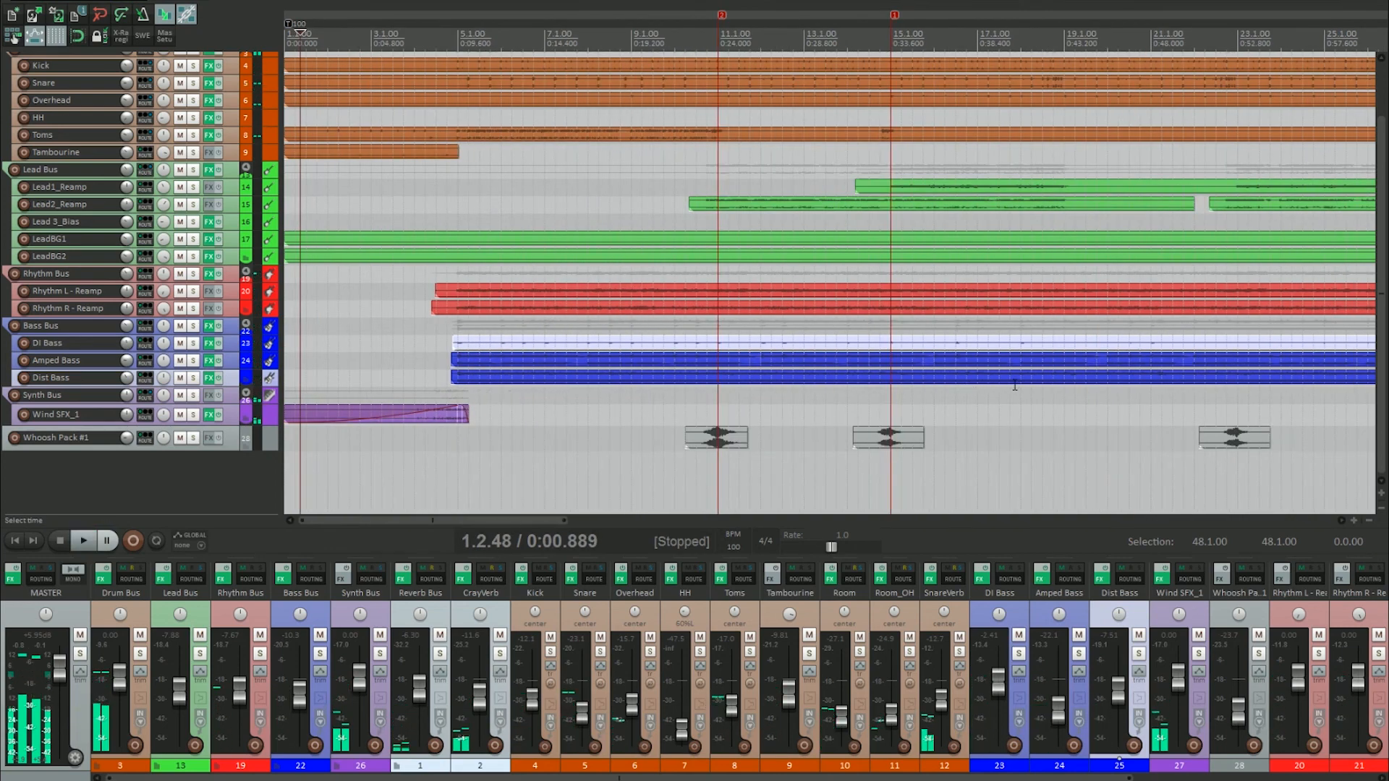
pyautogui.click(686, 402)
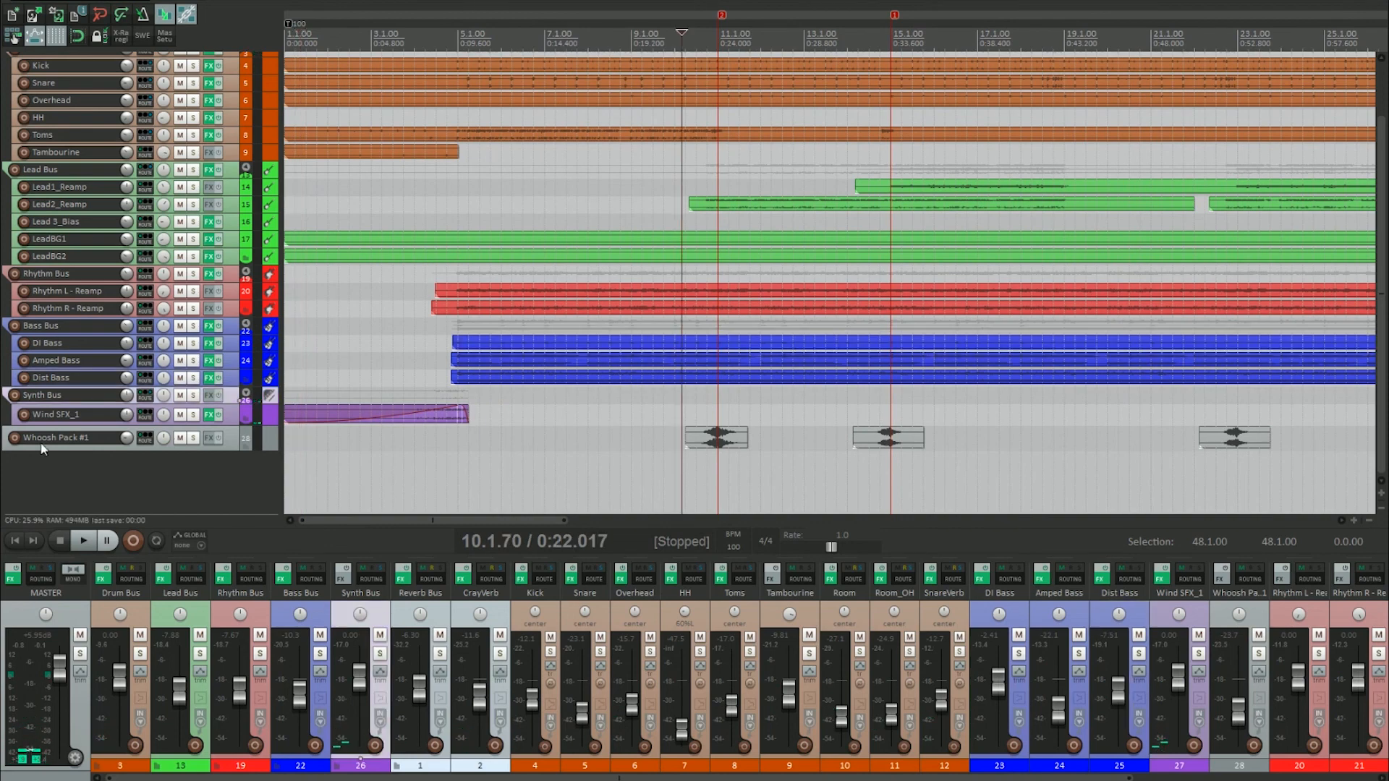
pyautogui.scroll(-9, 767, 467)
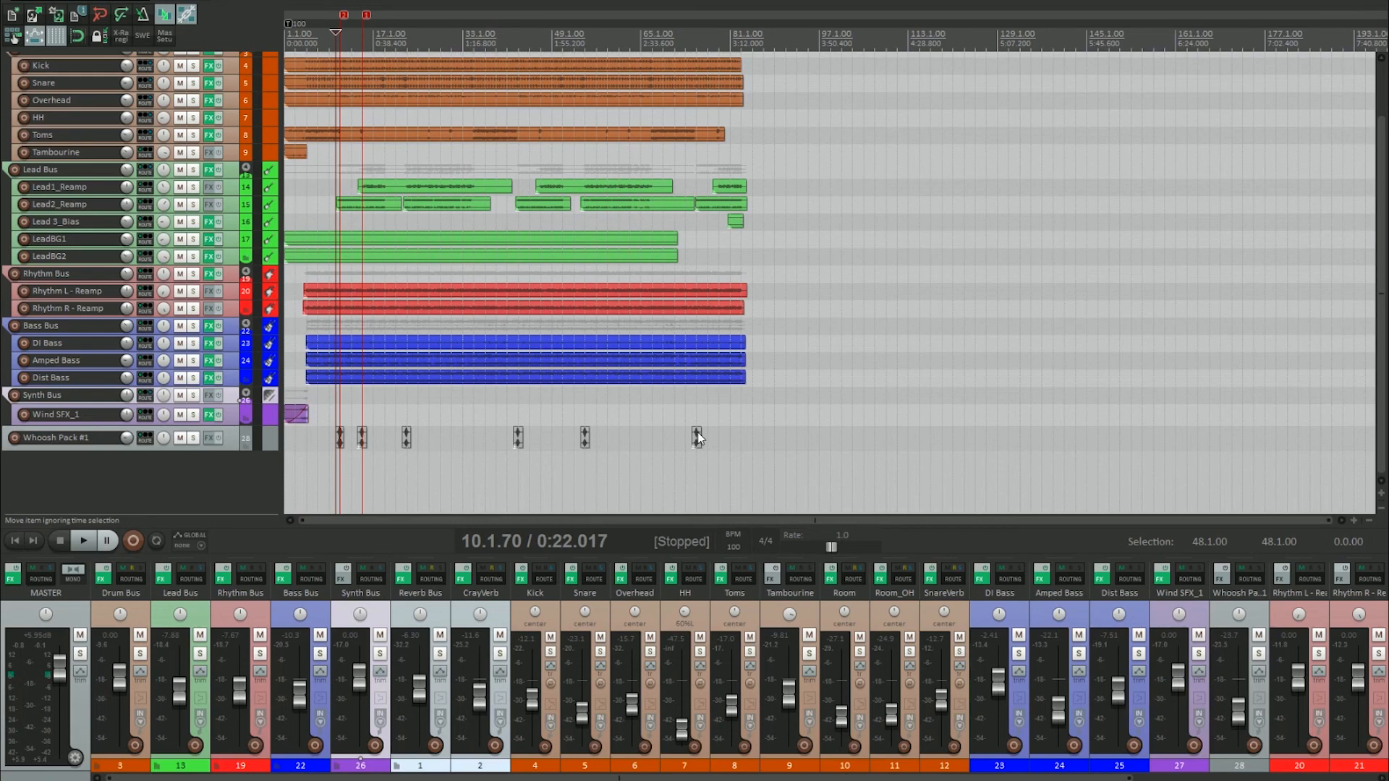
pyautogui.scroll(12, 698, 438)
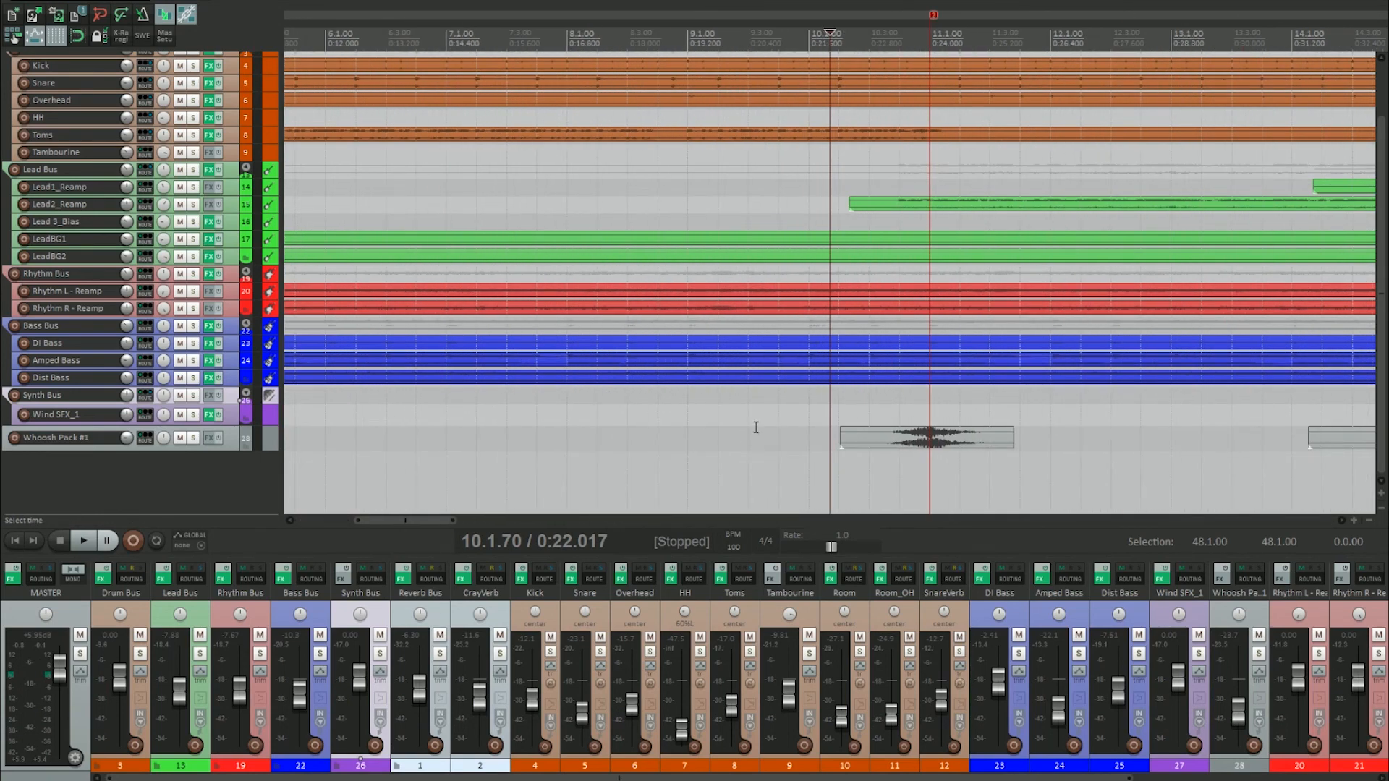
pyautogui.scroll(-2, 806, 245)
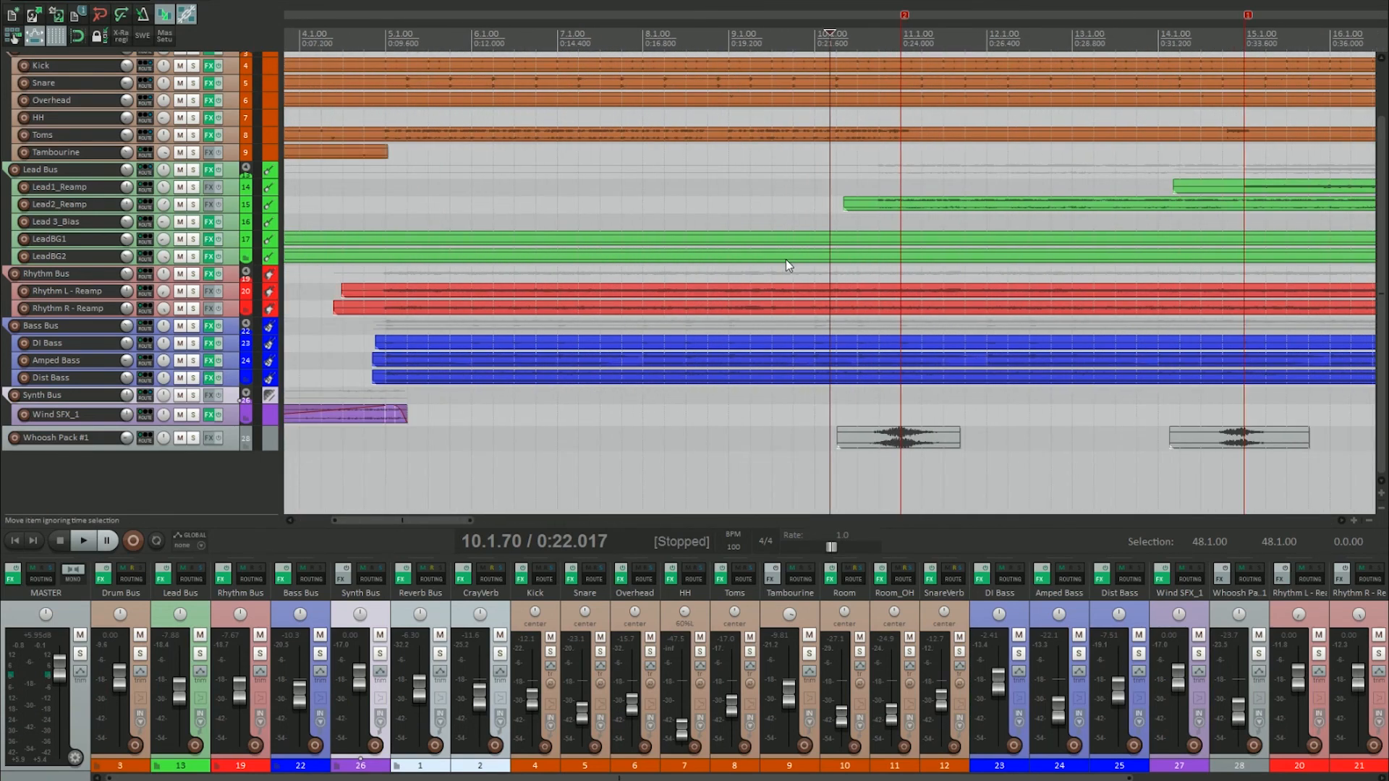
pyautogui.press('space')
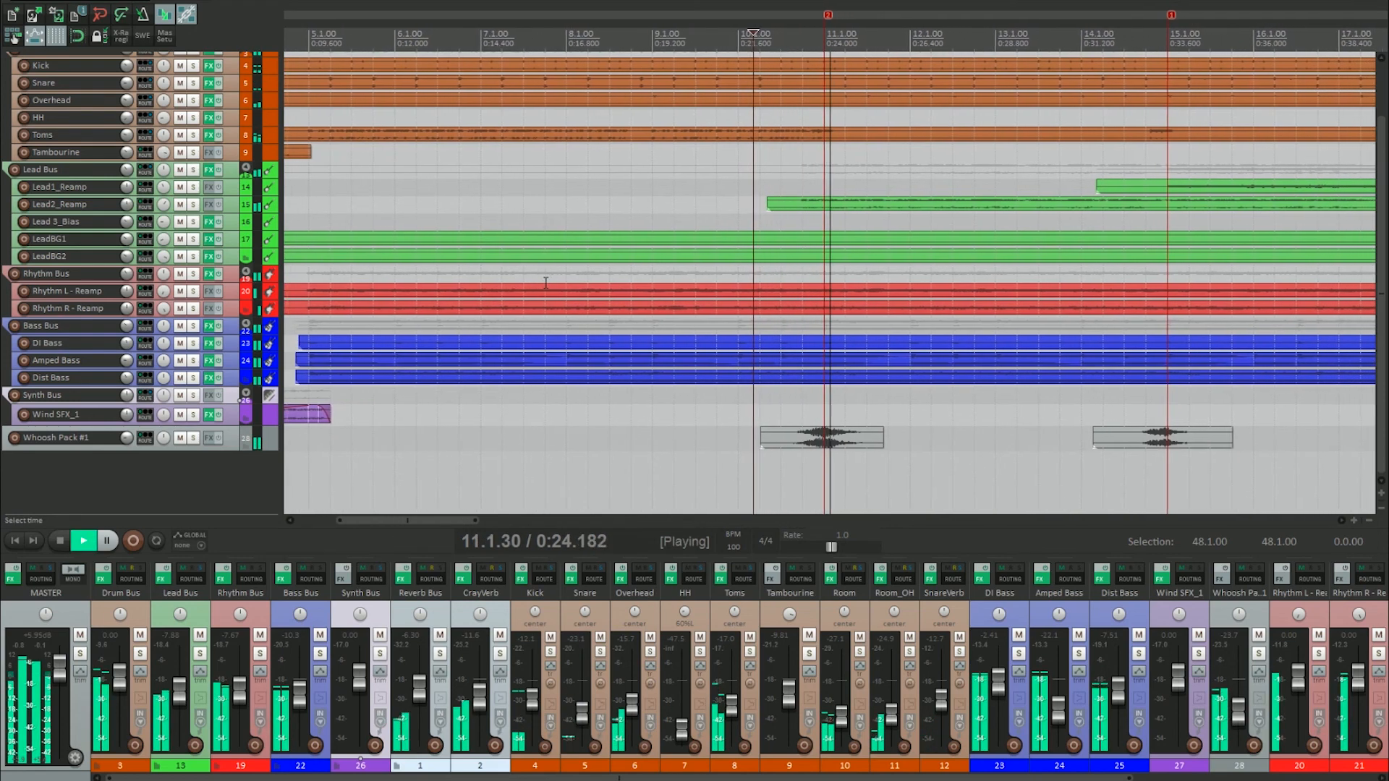
pyautogui.scroll(-2, 669, 223)
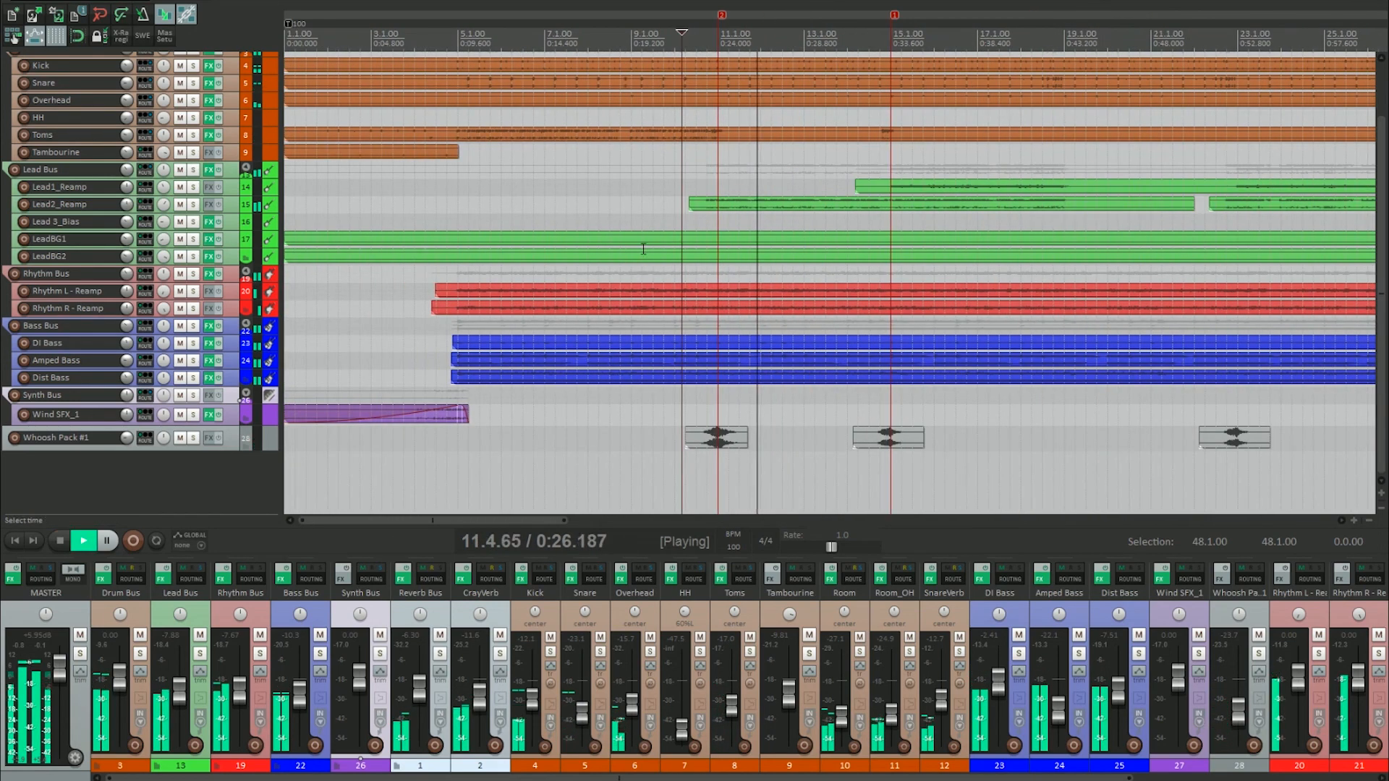
pyautogui.scroll(-2, 668, 242)
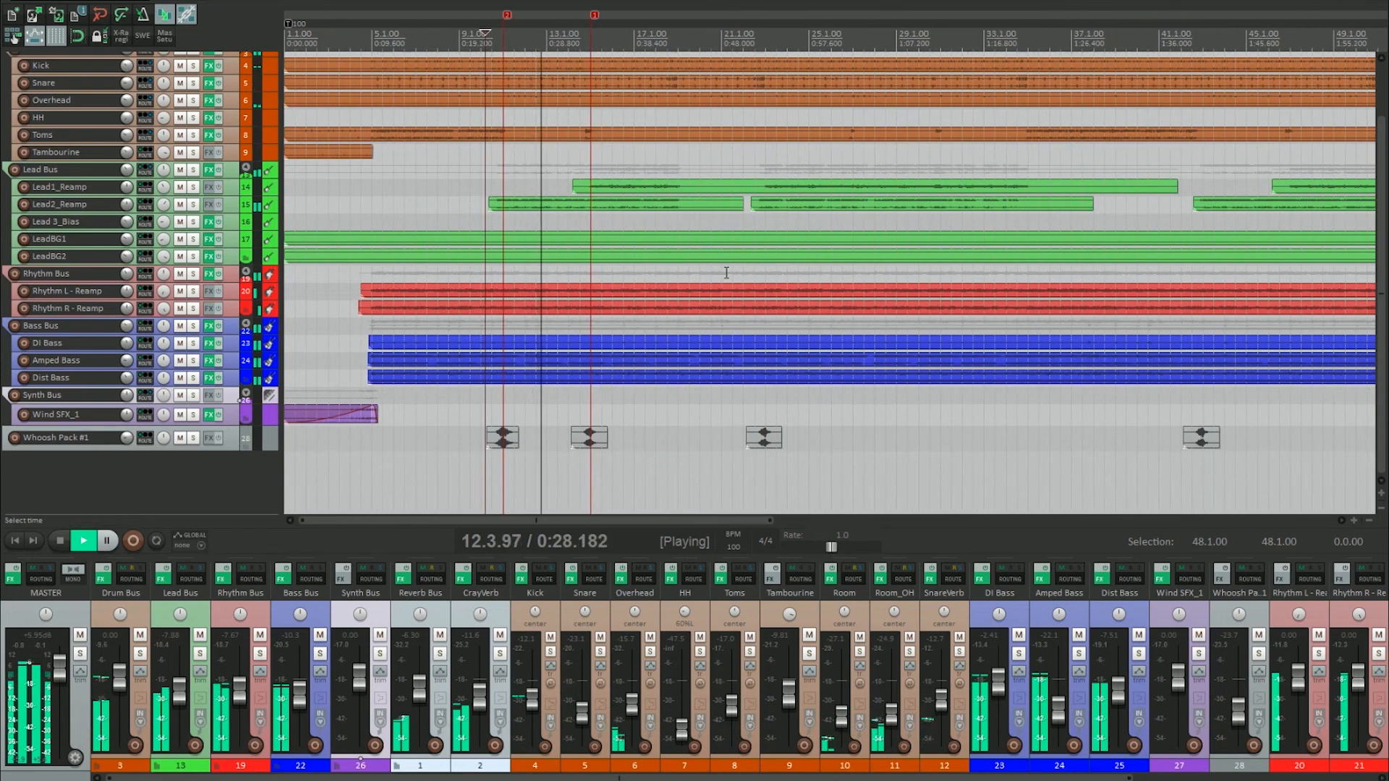
pyautogui.press('space')
# Solo the CrayVerb bus and check which tracks it receives
pyautogui.click(473, 609)
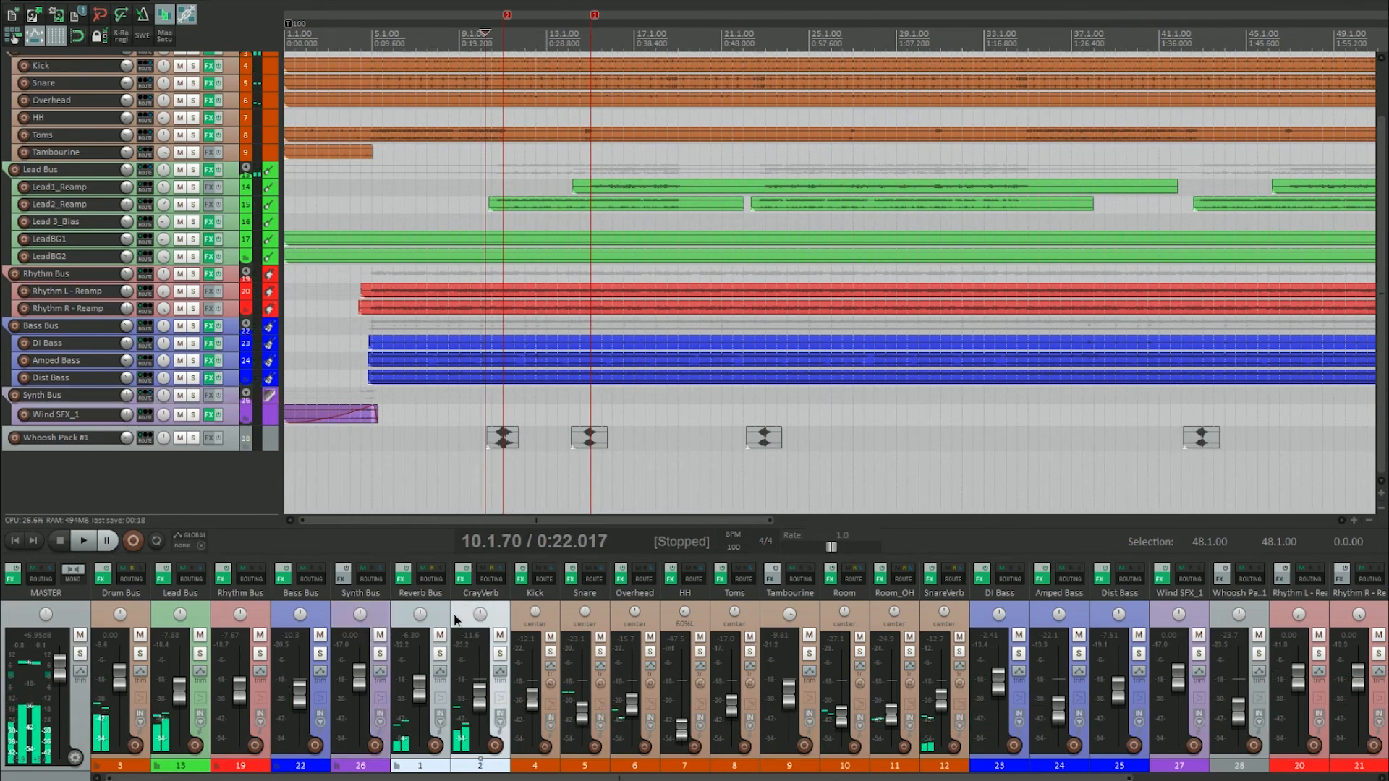
pyautogui.click(500, 654)
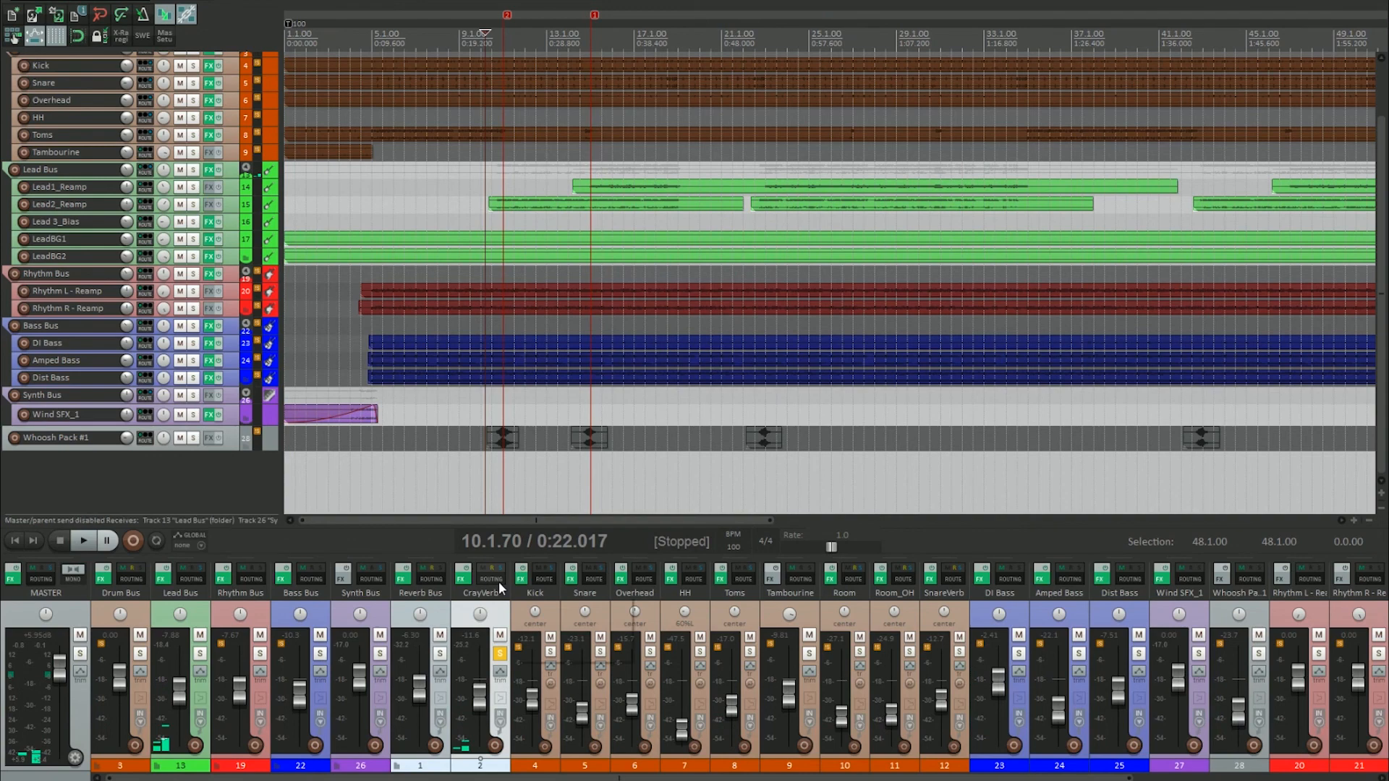
pyautogui.moveTo(498, 580)
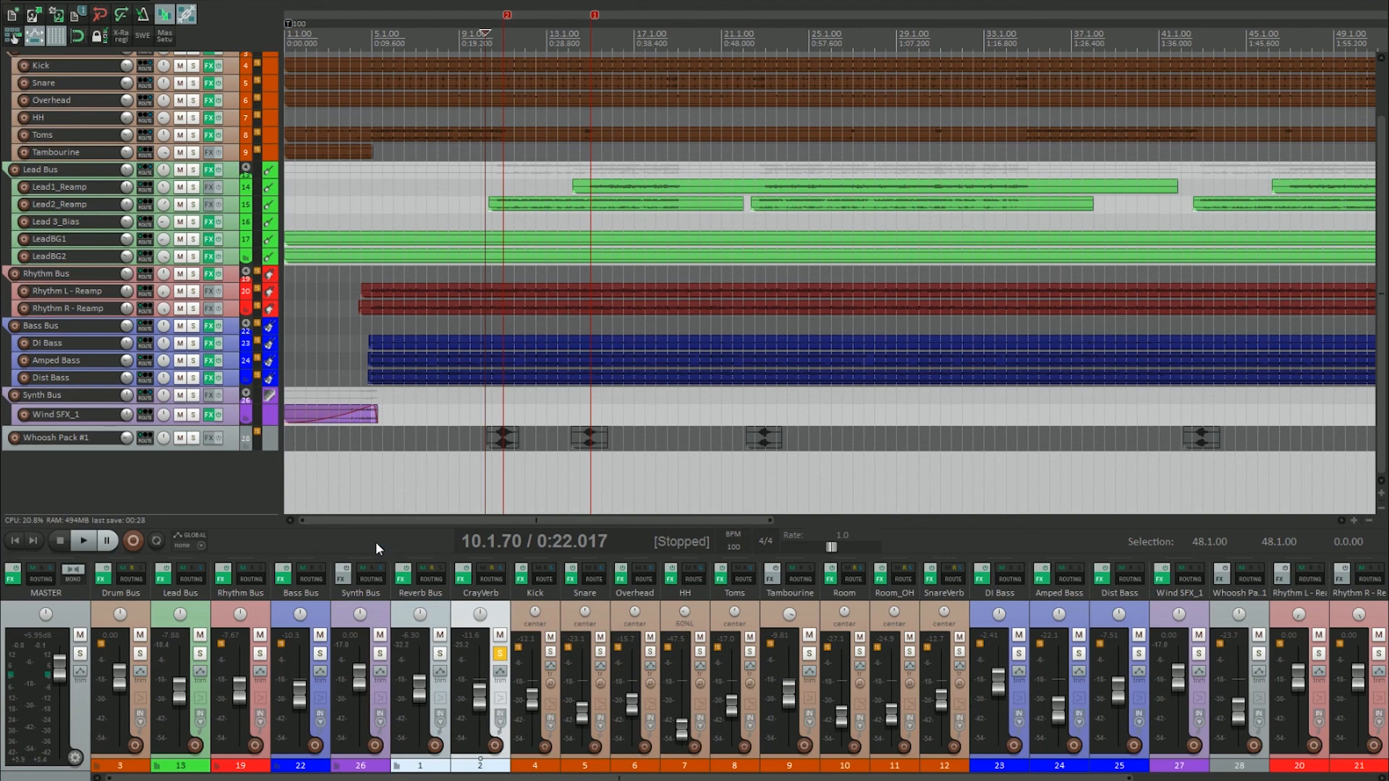
# Examine CrayVerb's ReaVerb impulse response settings, moving the plug-in window clear of the track list, and close it
pyautogui.rightClick(464, 581)
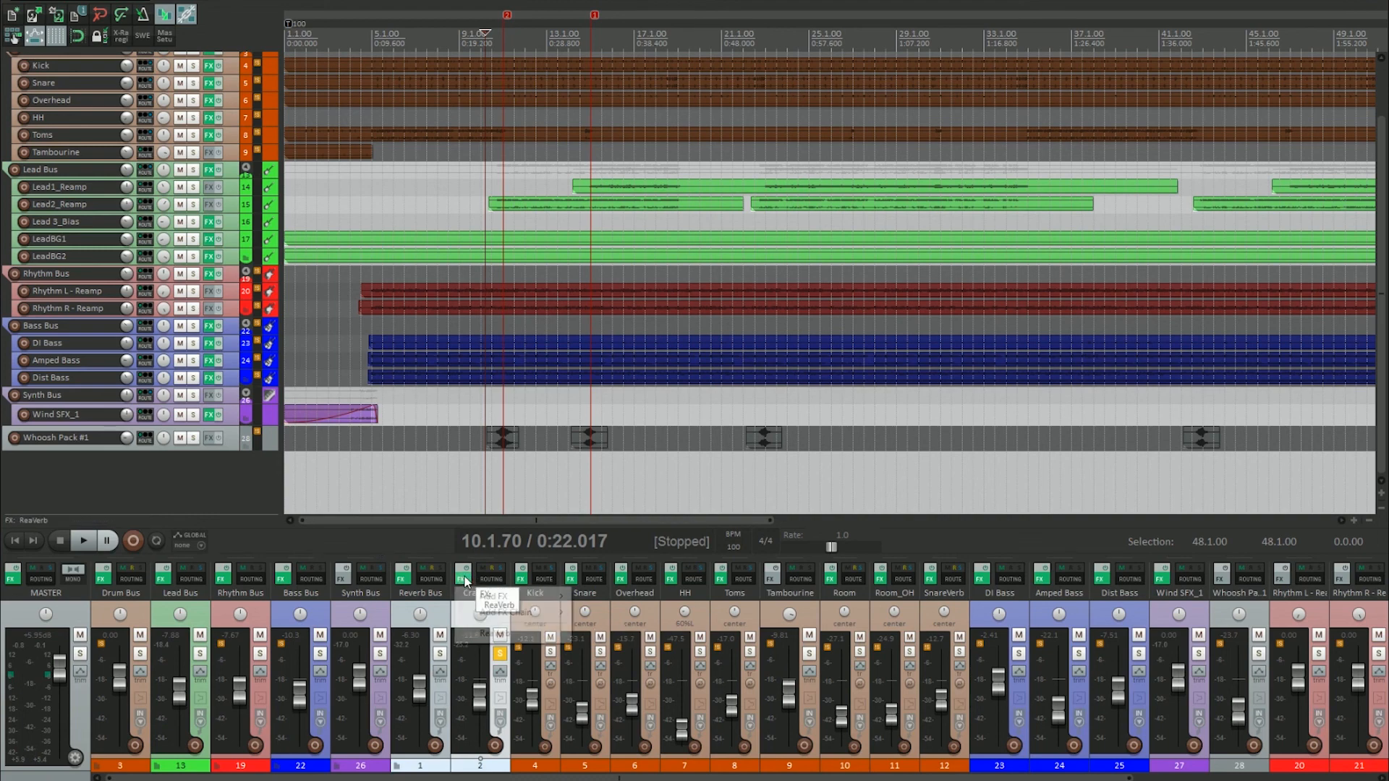
pyautogui.click(493, 635)
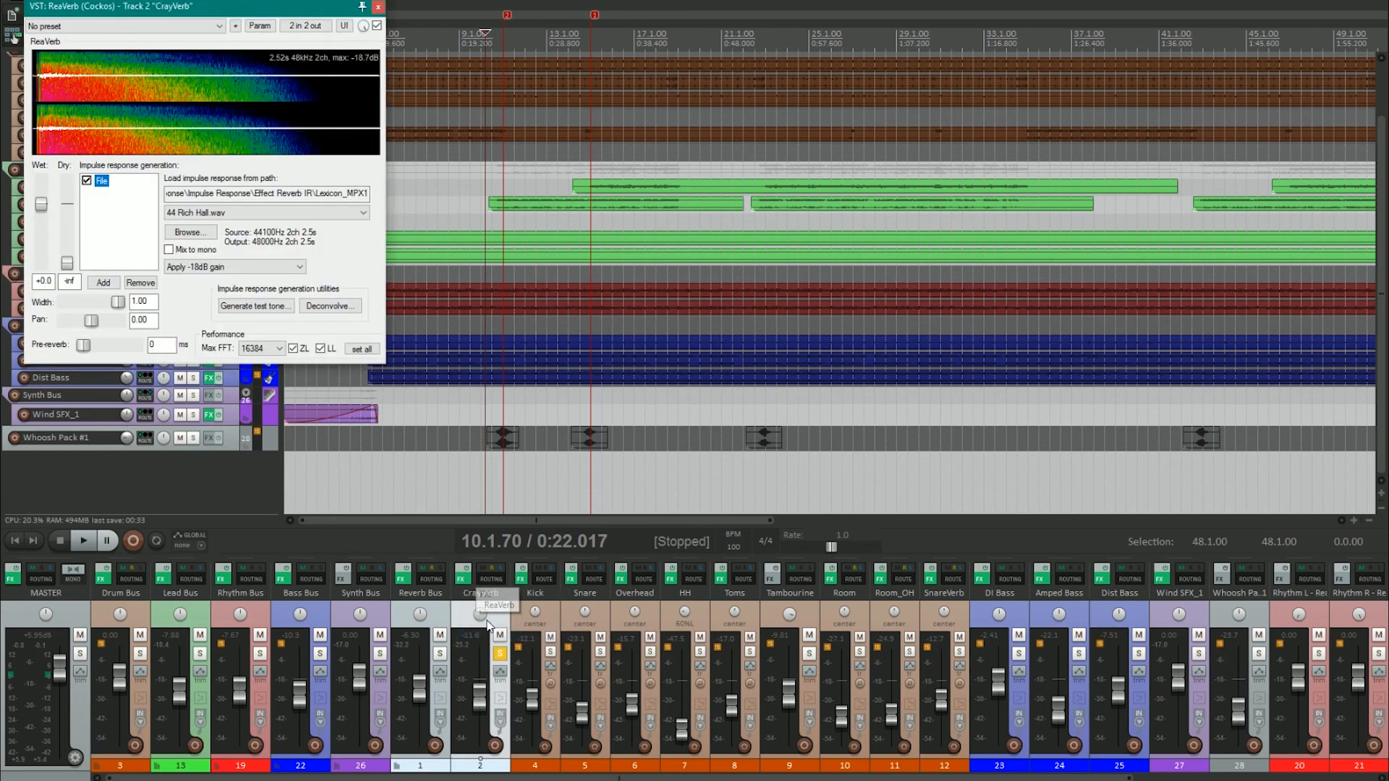
pyautogui.moveTo(229, 16); pyautogui.dragTo(824, 186)
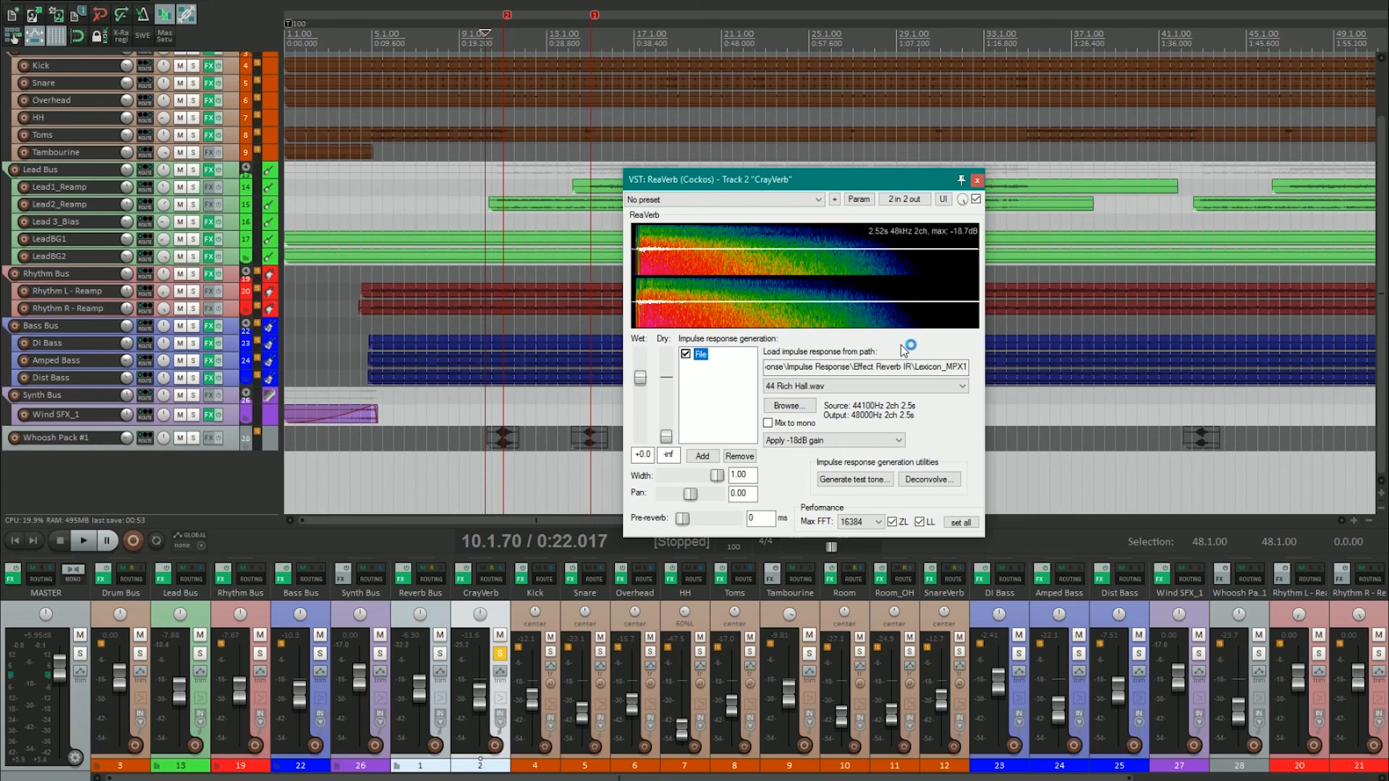
pyautogui.click(977, 180)
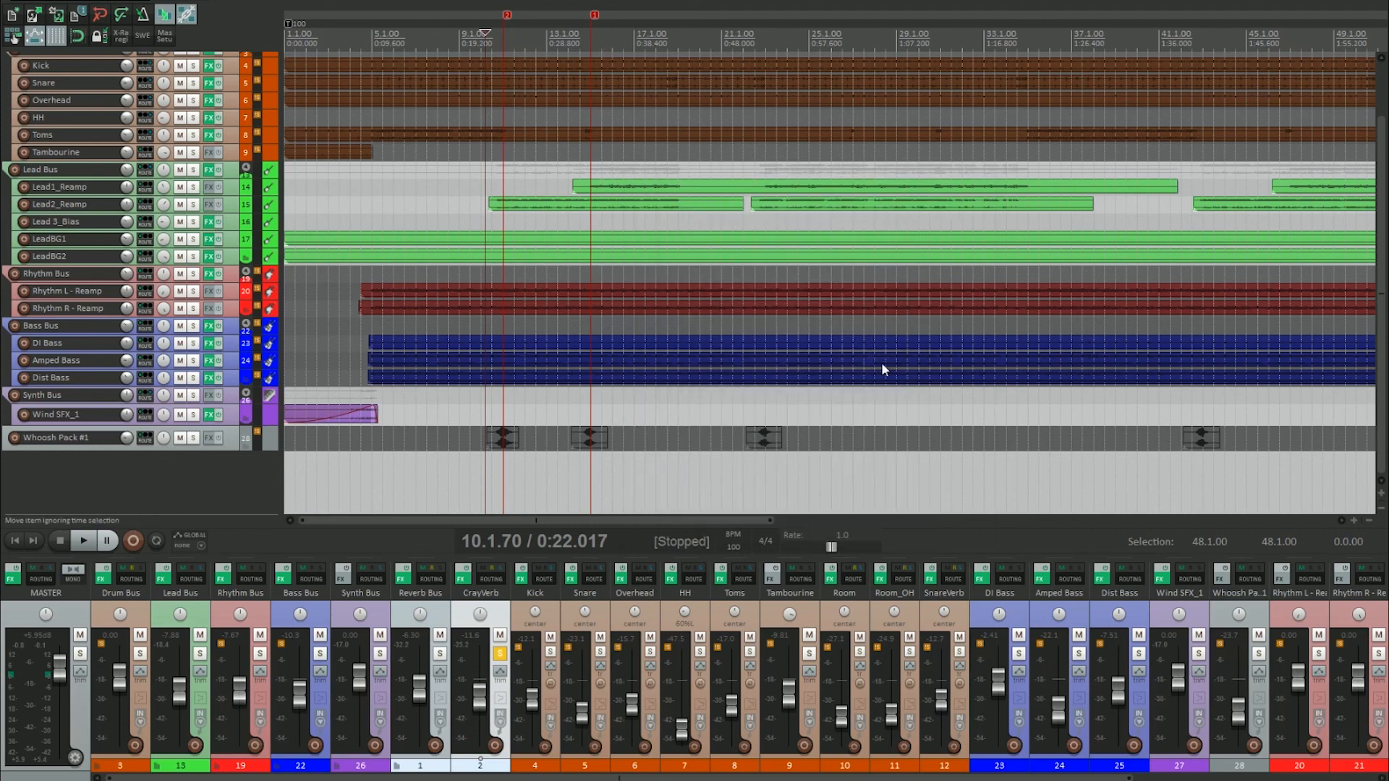
# Play the soloed CrayVerb from about bar 21, add FabFilter Pro-Q (x86) to it, and set the analyzer to Post-EQ
pyautogui.click(727, 480)
pyautogui.scroll(3, 727, 480)
pyautogui.press('space')
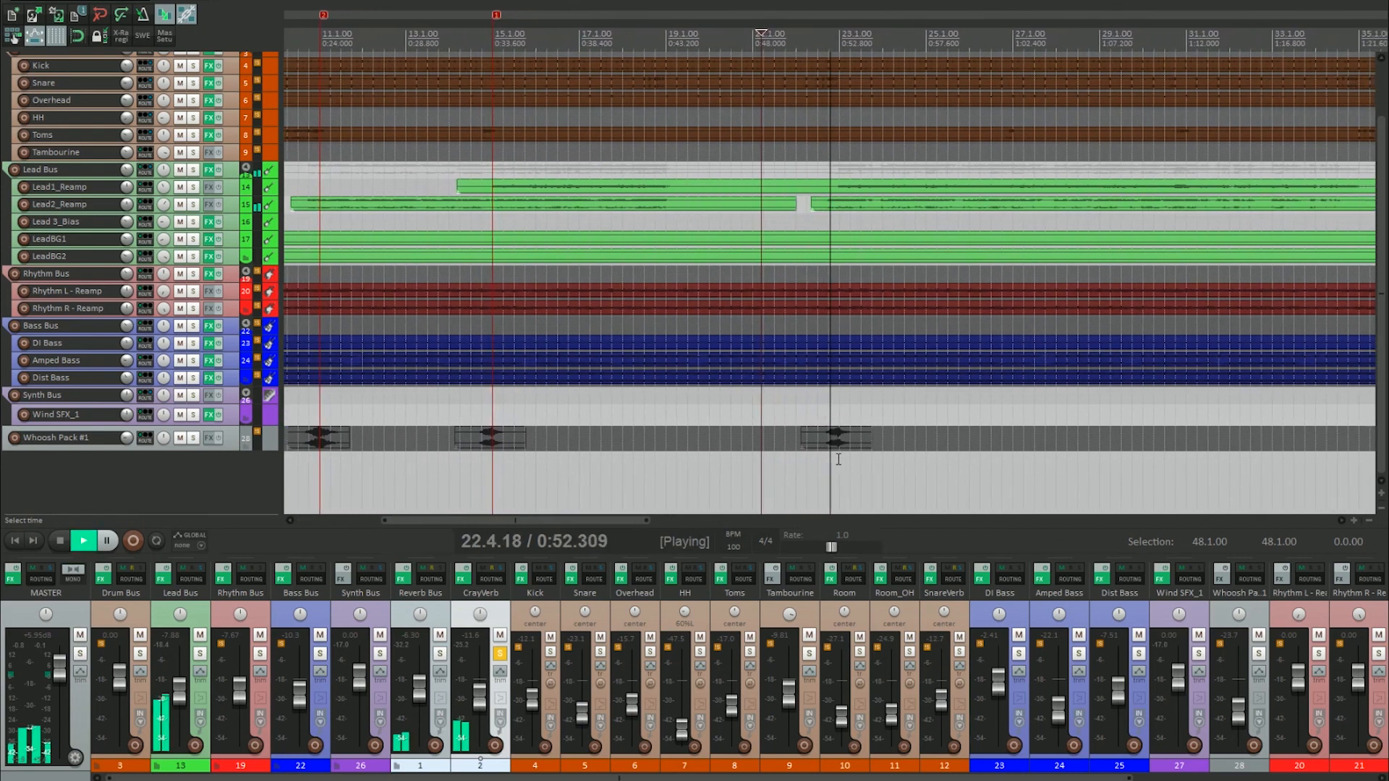
pyautogui.rightClick(464, 585)
pyautogui.moveTo(506, 596)
pyautogui.moveTo(622, 596)
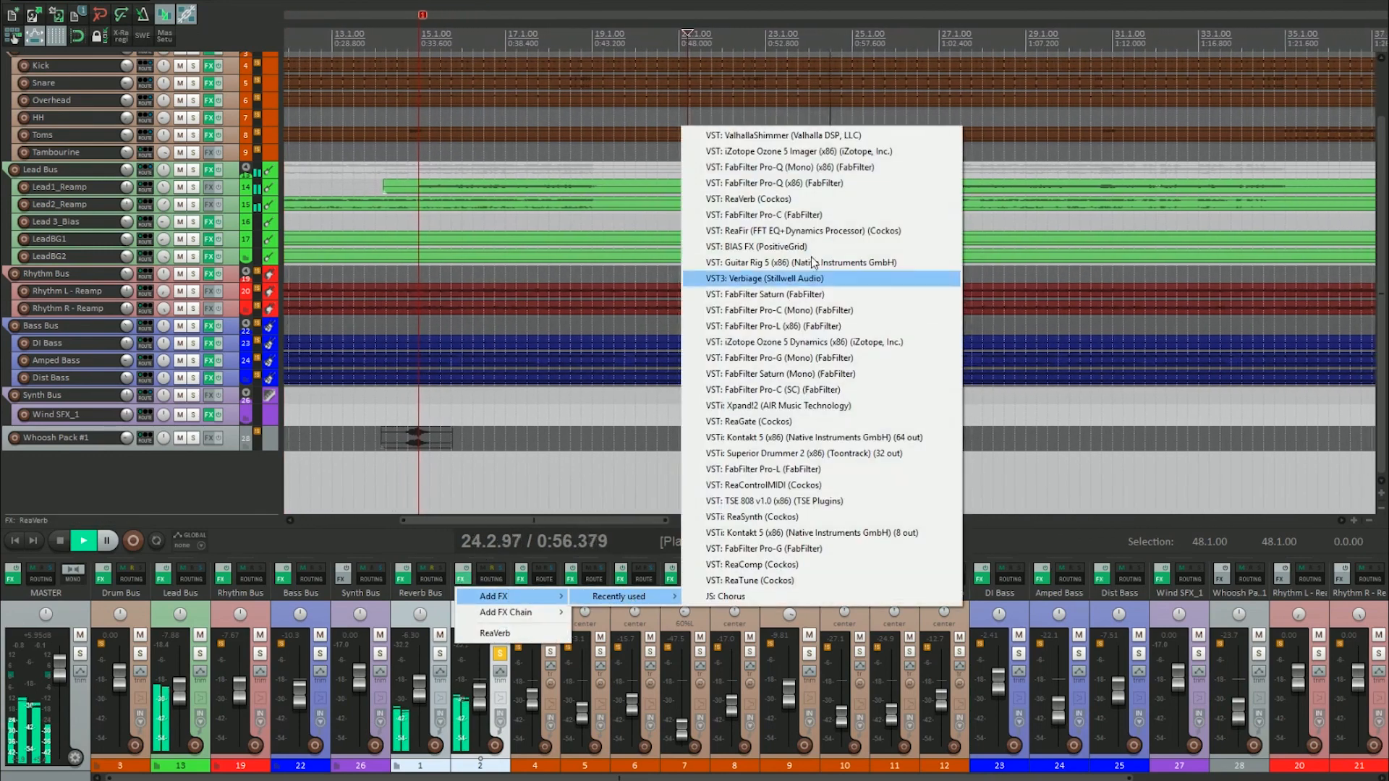
pyautogui.click(712, 183)
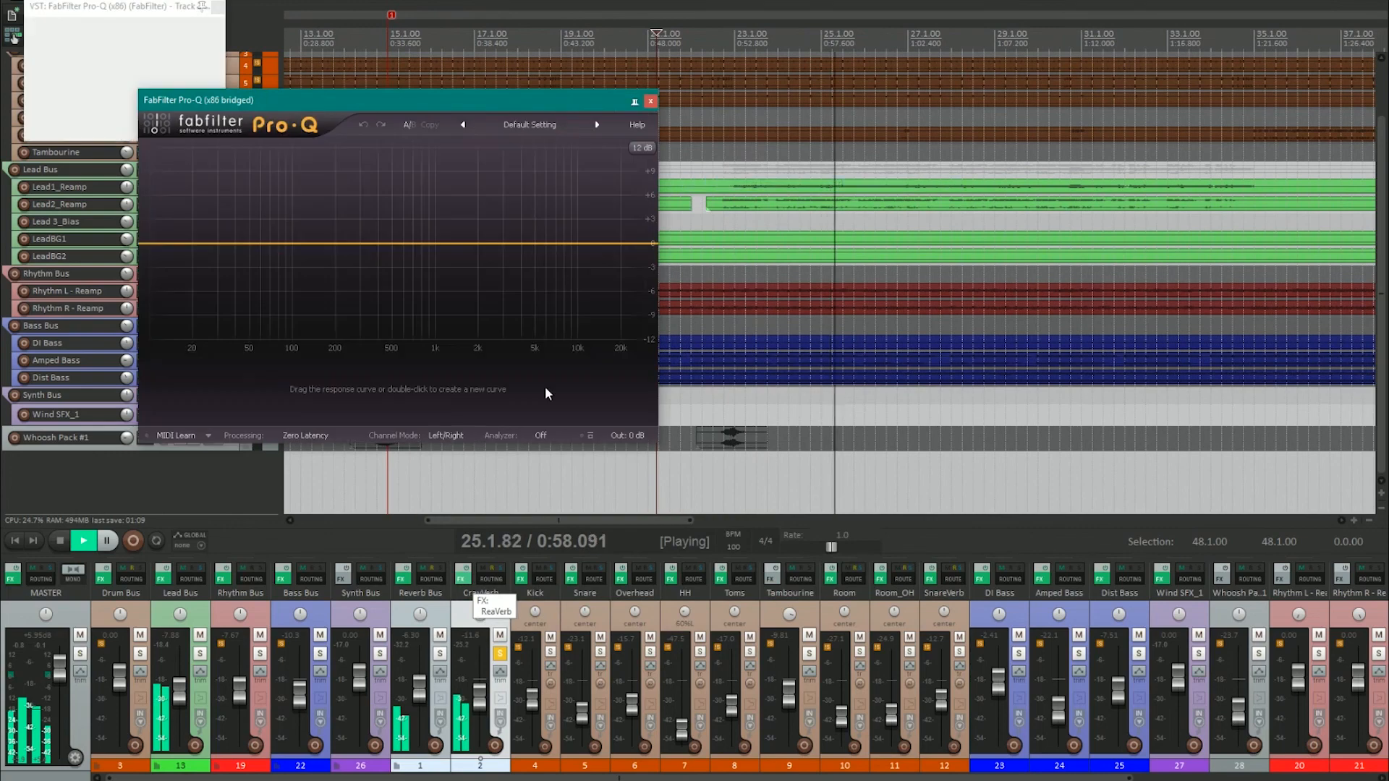
pyautogui.click(541, 435)
pyautogui.click(561, 487)
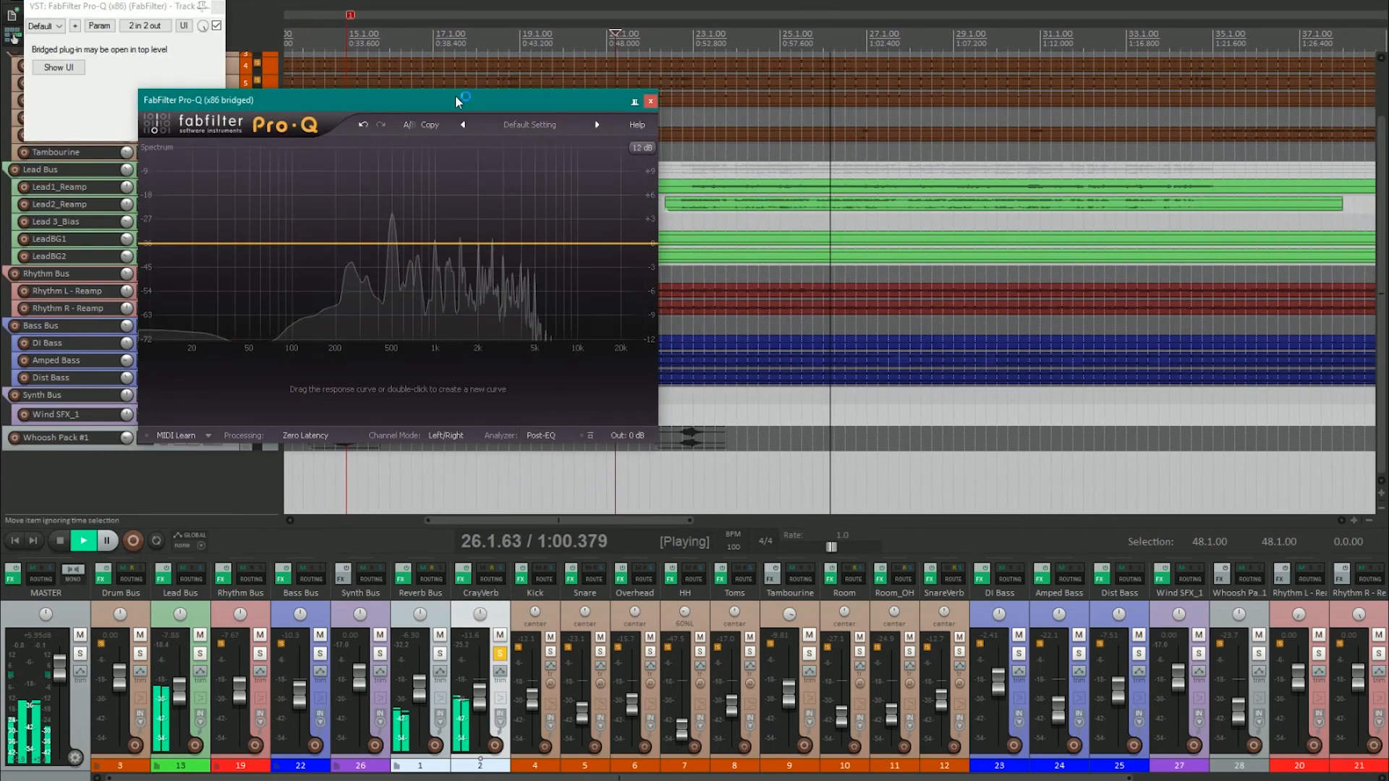
# Move the Pro-Q window clear of the track controls and shape a low-shelf cut near 300 Hz on CrayVerb
pyautogui.moveTo(458, 101); pyautogui.dragTo(685, 226)
pyautogui.doubleClick(561, 385)
pyautogui.rightClick(560, 386)
pyautogui.moveTo(615, 409)
pyautogui.click(727, 426)
pyautogui.moveTo(559, 382); pyautogui.dragTo(671, 369)
# Add bell boosts of +0.63 dB at 1108.6 Hz and +1.08 dB at 5346.2 Hz, close Pro-Q, and stop playback
pyautogui.doubleClick(623, 372)
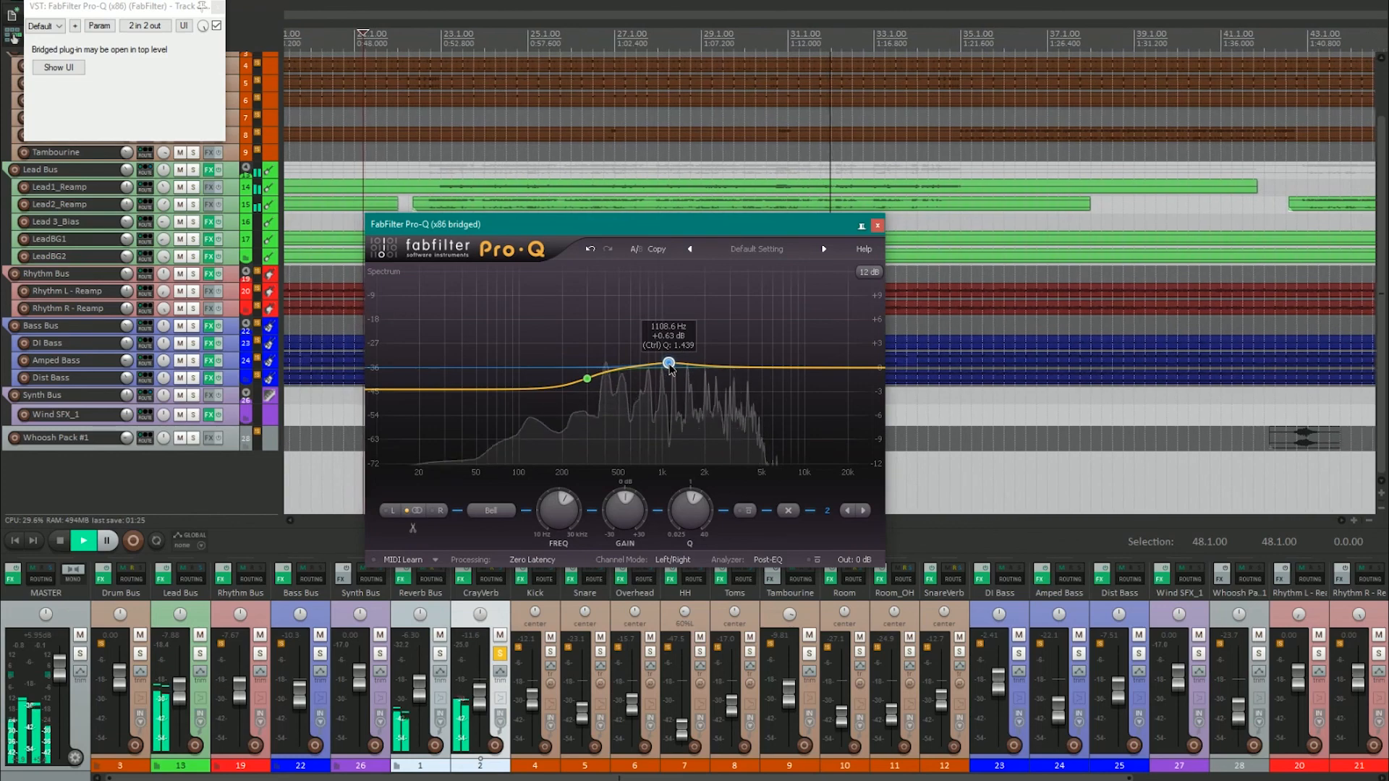
pyautogui.doubleClick(763, 362)
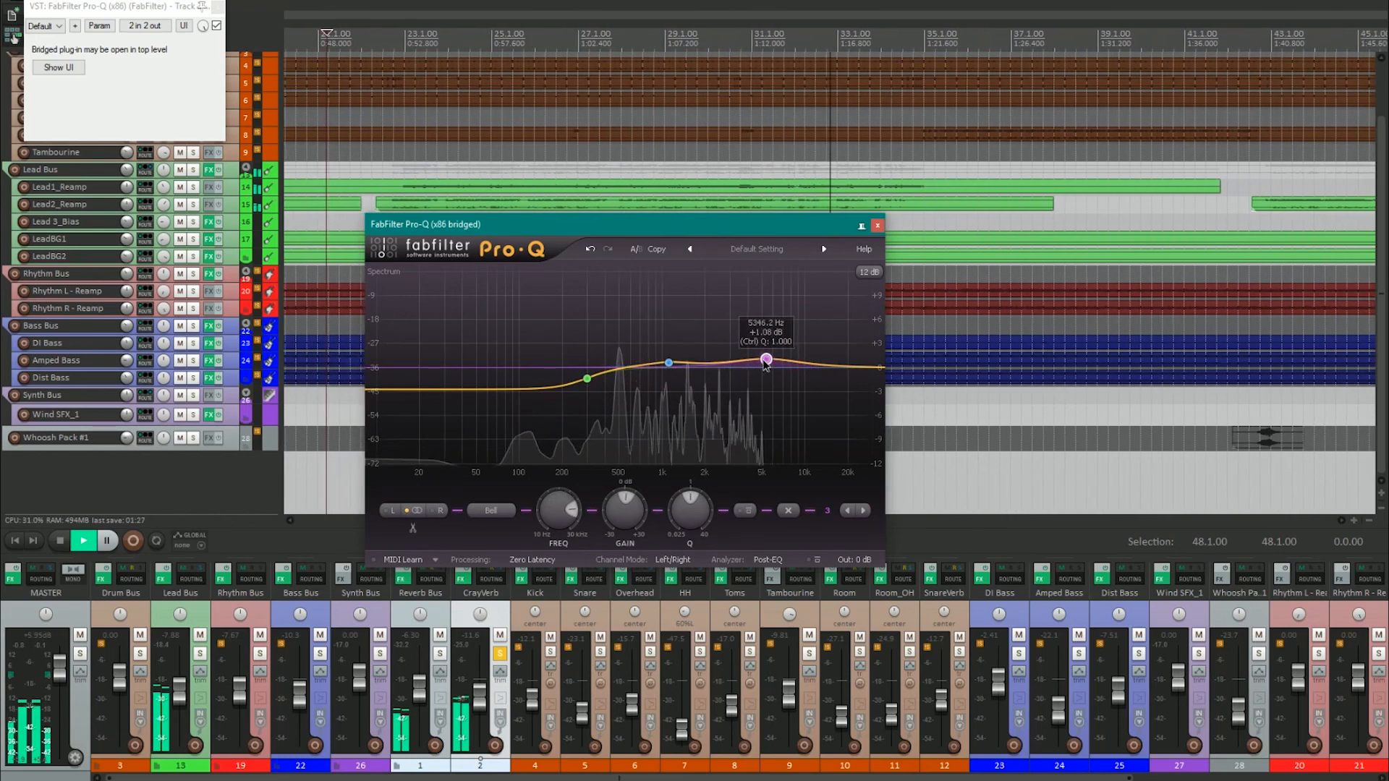
pyautogui.click(878, 225)
pyautogui.press('space')
# Set up FabFilter Pro-Q on the Reverb Bus with the Clean preset
pyautogui.rightClick(403, 582)
pyautogui.click(453, 610)
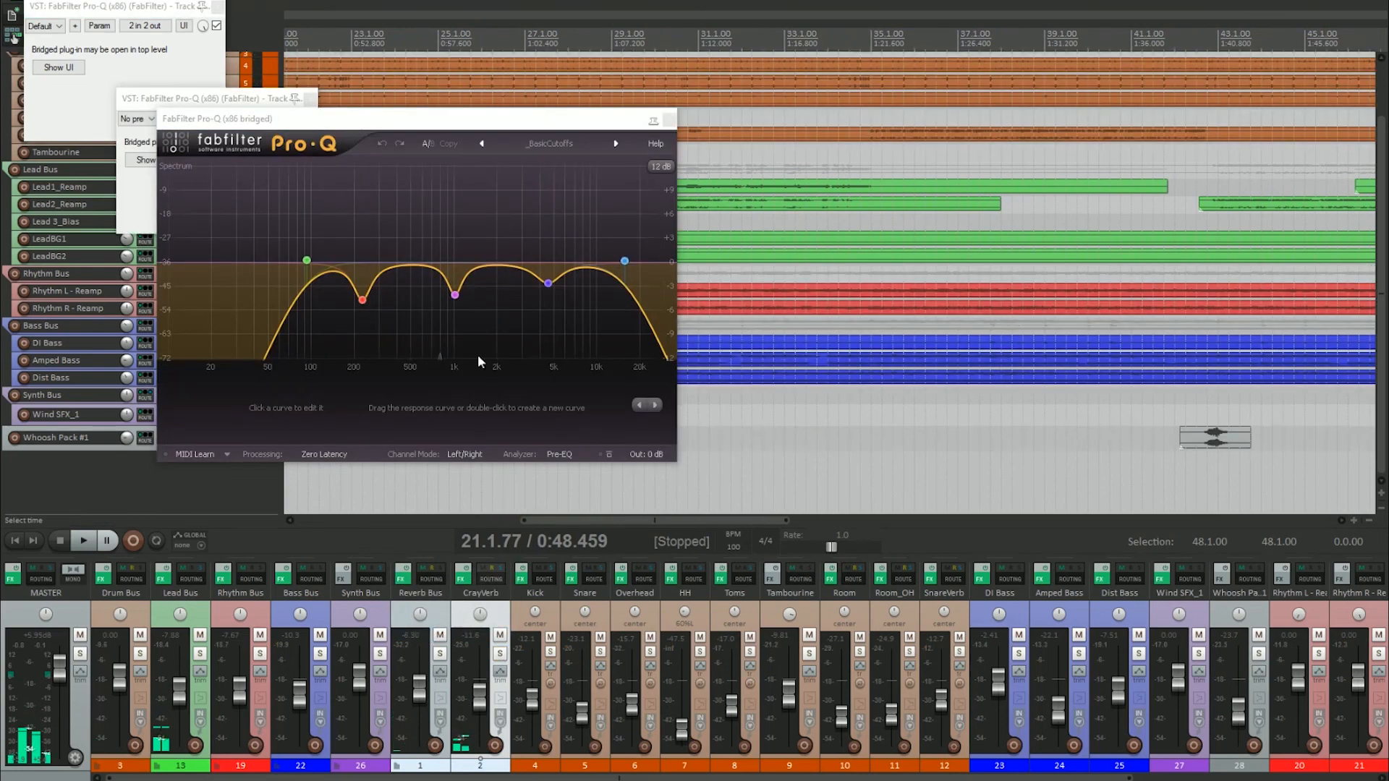
pyautogui.click(557, 143)
pyautogui.click(550, 194)
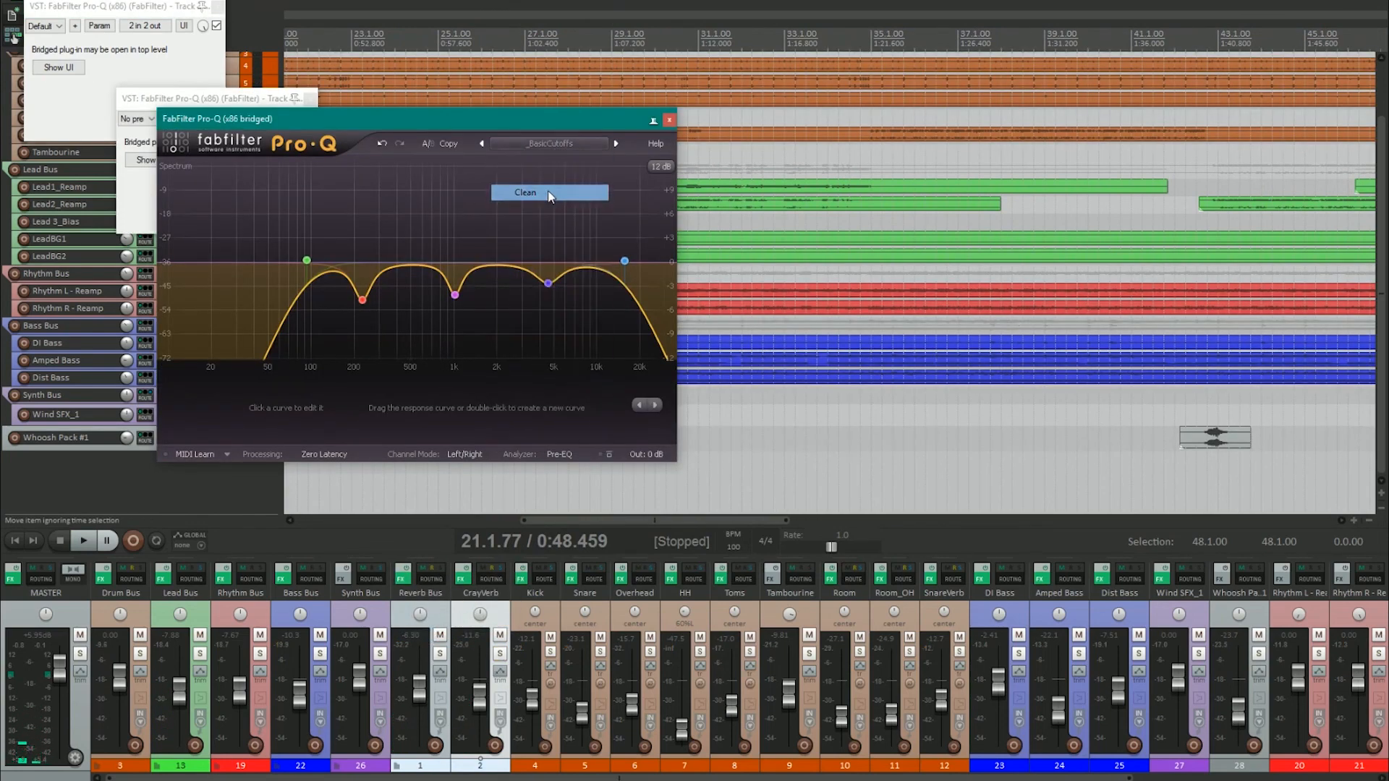
# Solo the Reverb Bus and play it from about bar 21 to view its spectrum in Pro-Q
pyautogui.click(440, 654)
pyautogui.scroll(-3, 918, 388)
pyautogui.press('space')
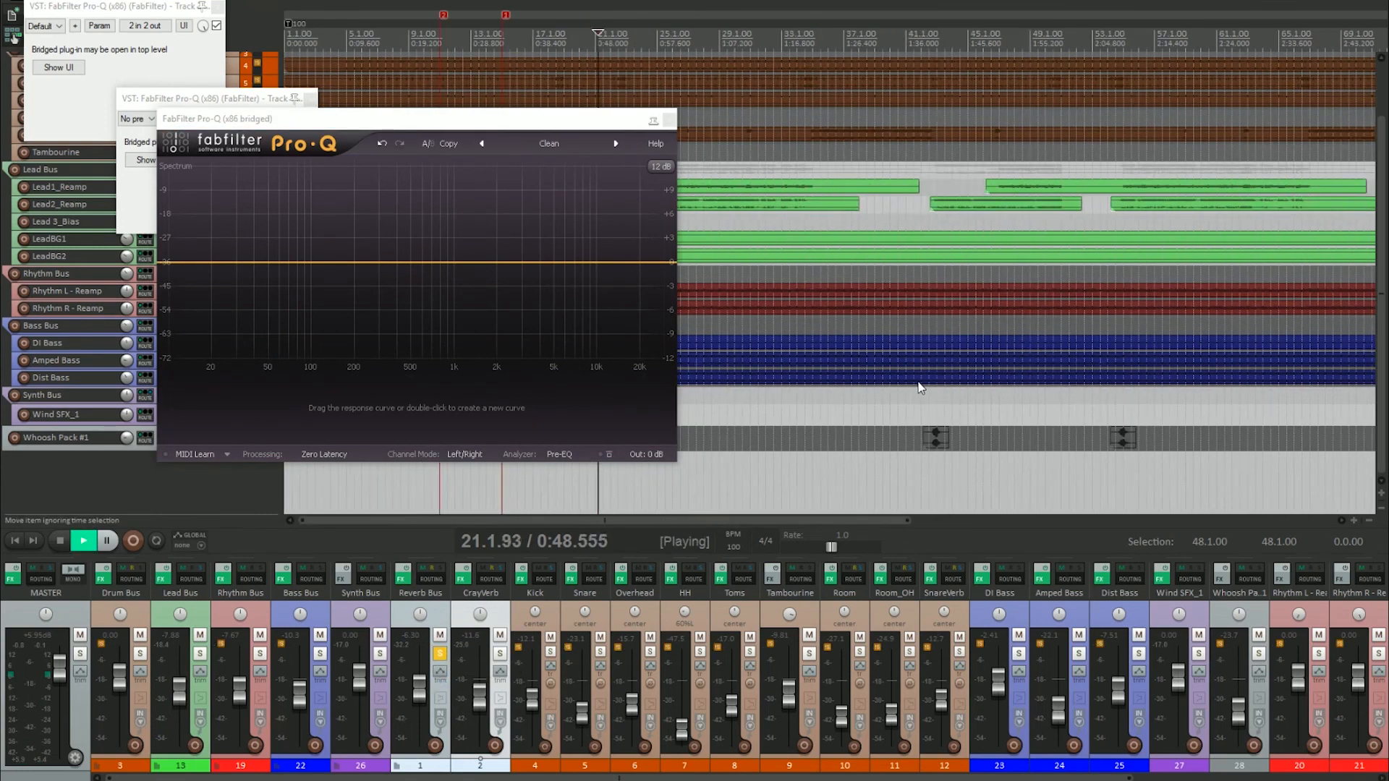
pyautogui.scroll(-2, 919, 389)
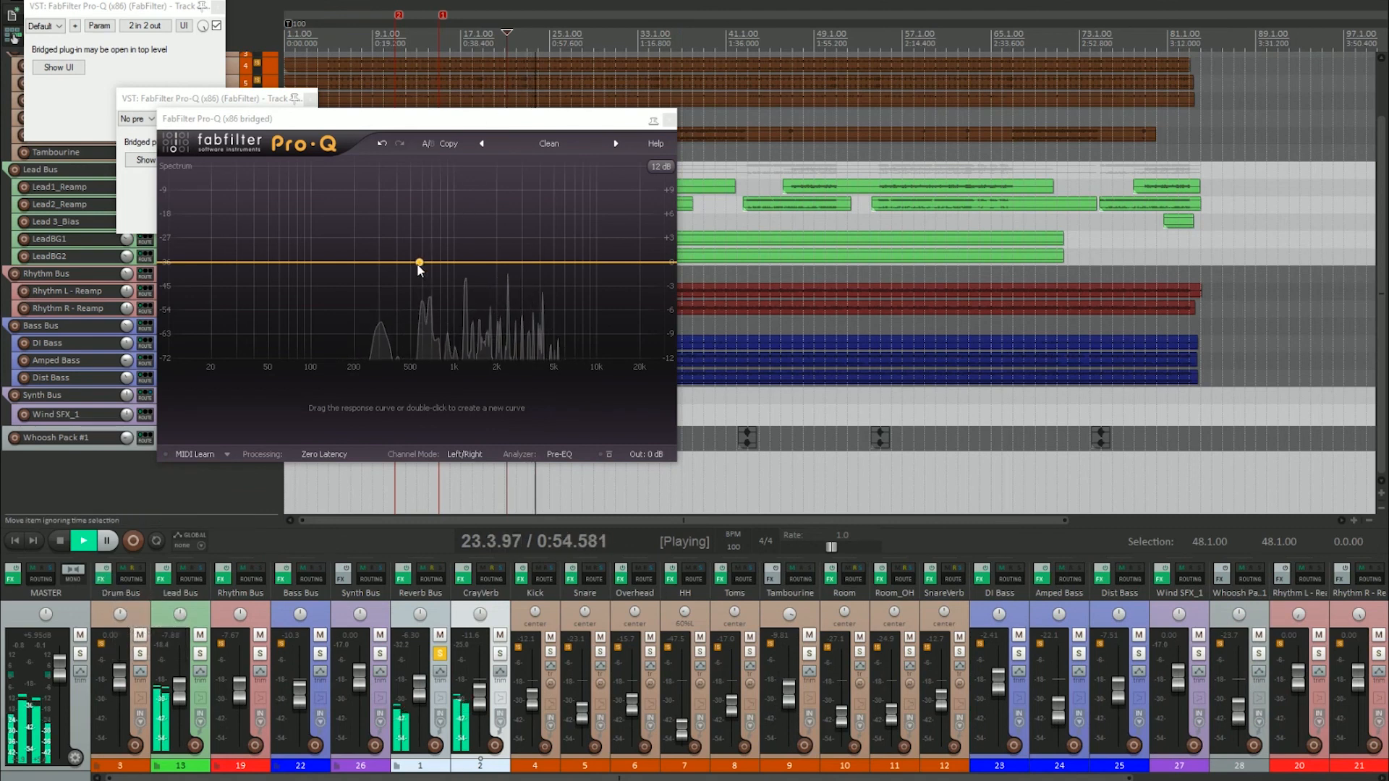
# Add a low-shelf cut of -1.89 dB at 209.41 Hz to the Reverb Bus EQ
pyautogui.moveTo(382, 263)
pyautogui.mouseDown()
pyautogui.moveTo(384, 277)
pyautogui.moveTo(370, 261)
pyautogui.moveTo(358, 273)
pyautogui.mouseUp()
pyautogui.rightClick(359, 273)
pyautogui.moveTo(405, 298)
pyautogui.click(524, 313)
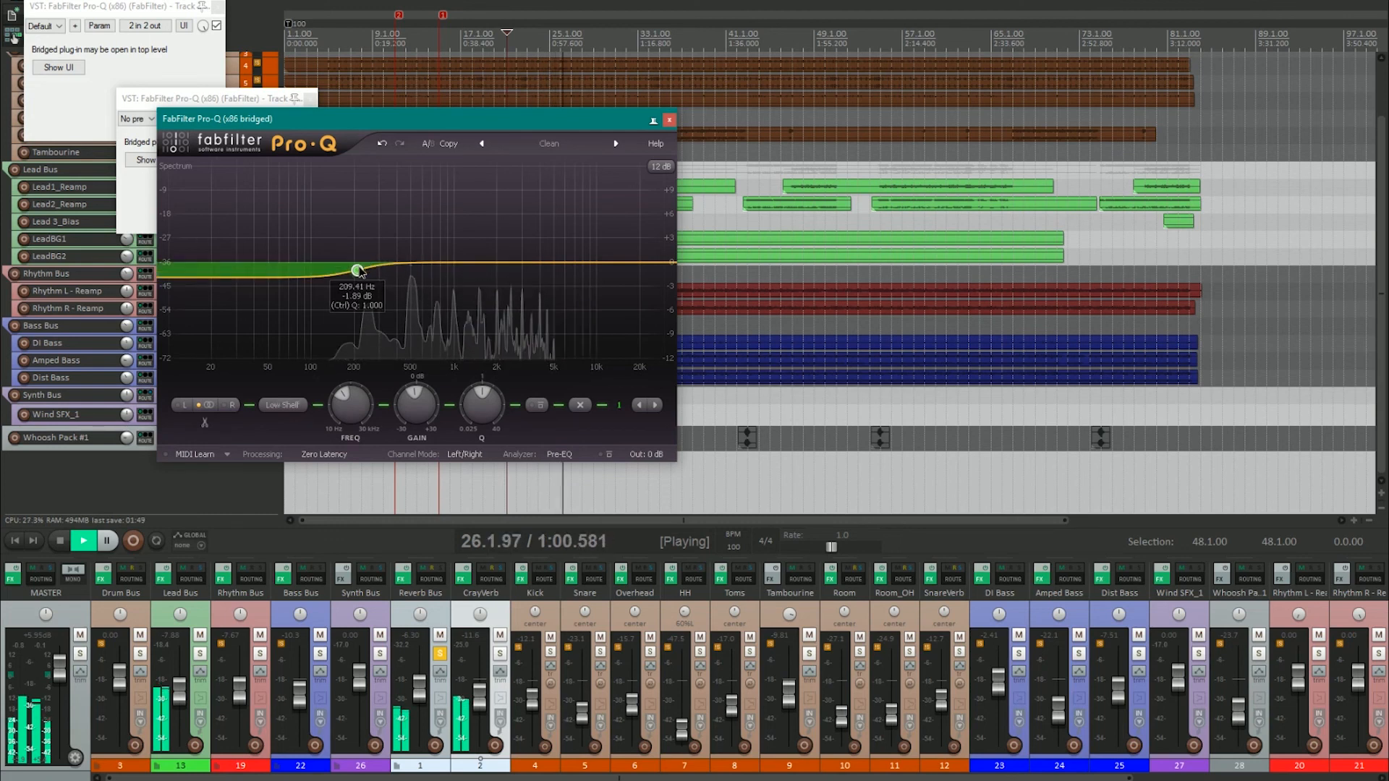
# Add bell boosts of +0.63 dB at 611.85 Hz and +0.90 dB at 6220.8 Hz to the Reverb Bus EQ
pyautogui.click(414, 262)
pyautogui.moveTo(418, 261); pyautogui.dragTo(424, 258)
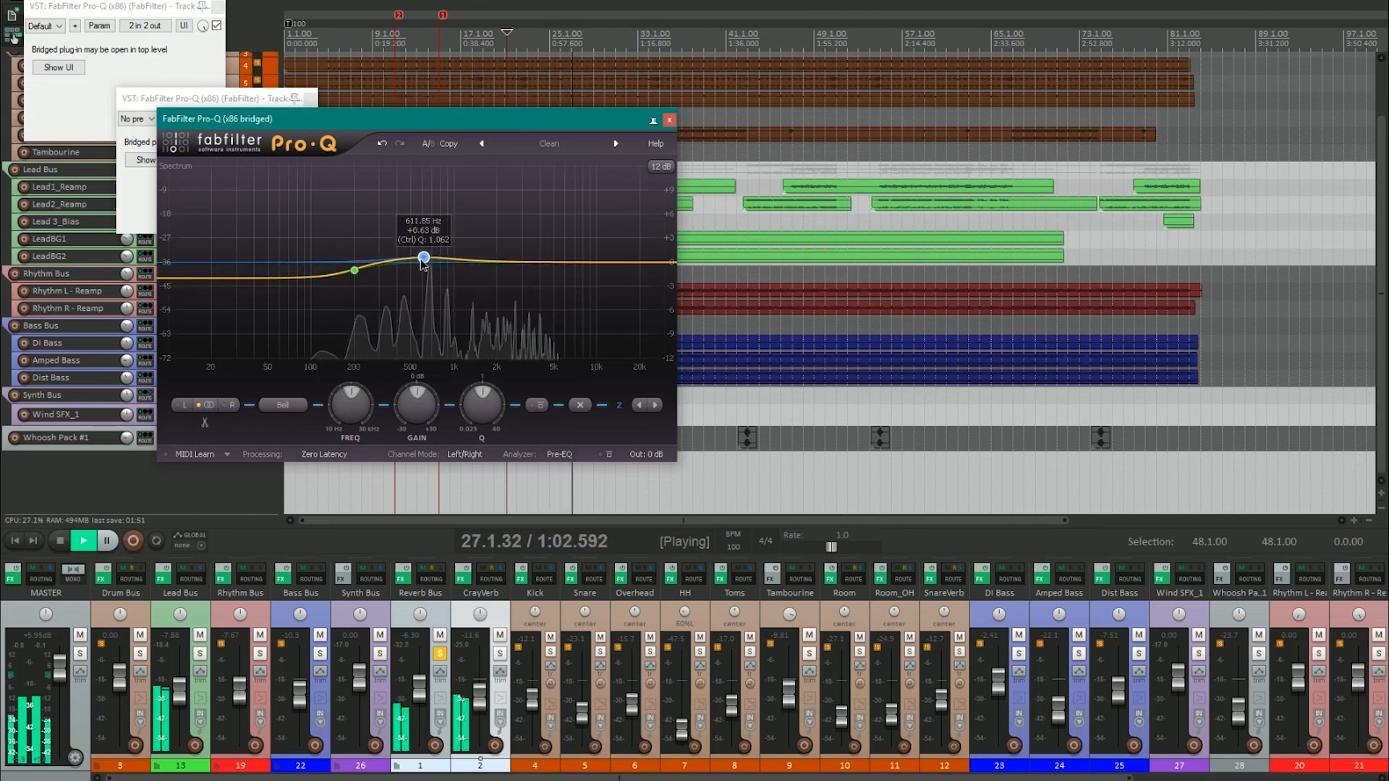
pyautogui.click(564, 259)
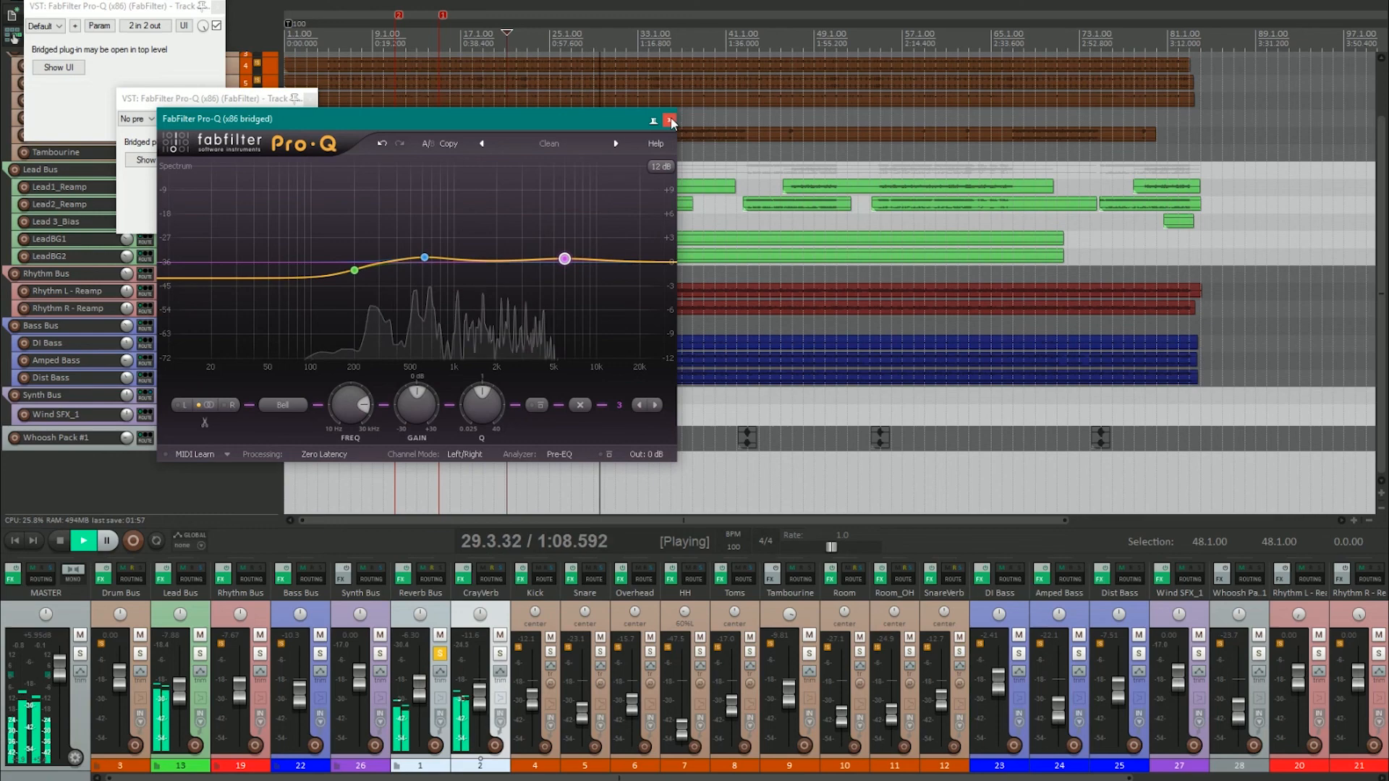
pyautogui.moveTo(564, 264)
pyautogui.moveTo(563, 267); pyautogui.dragTo(566, 262)
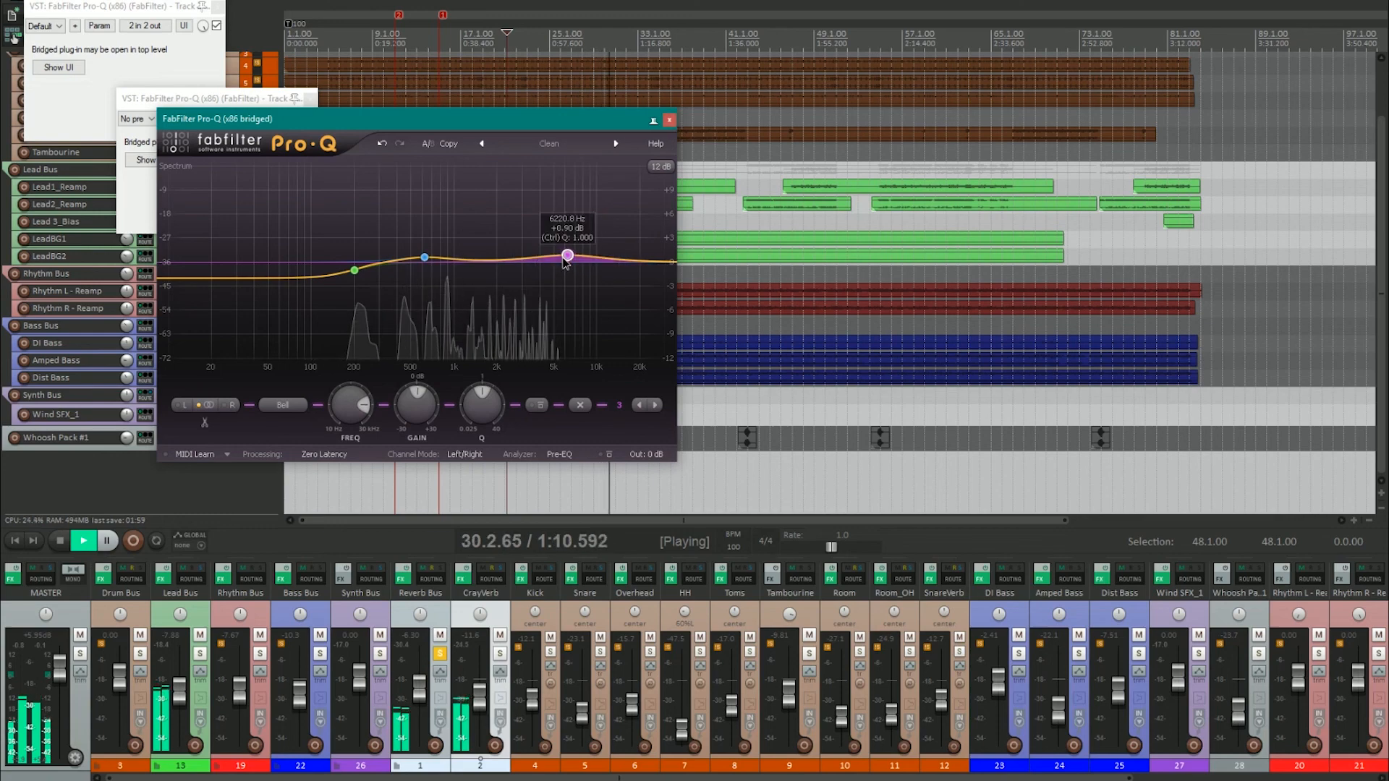
# Close the open Pro-Q plug-in windows and stop playback
pyautogui.click(669, 120)
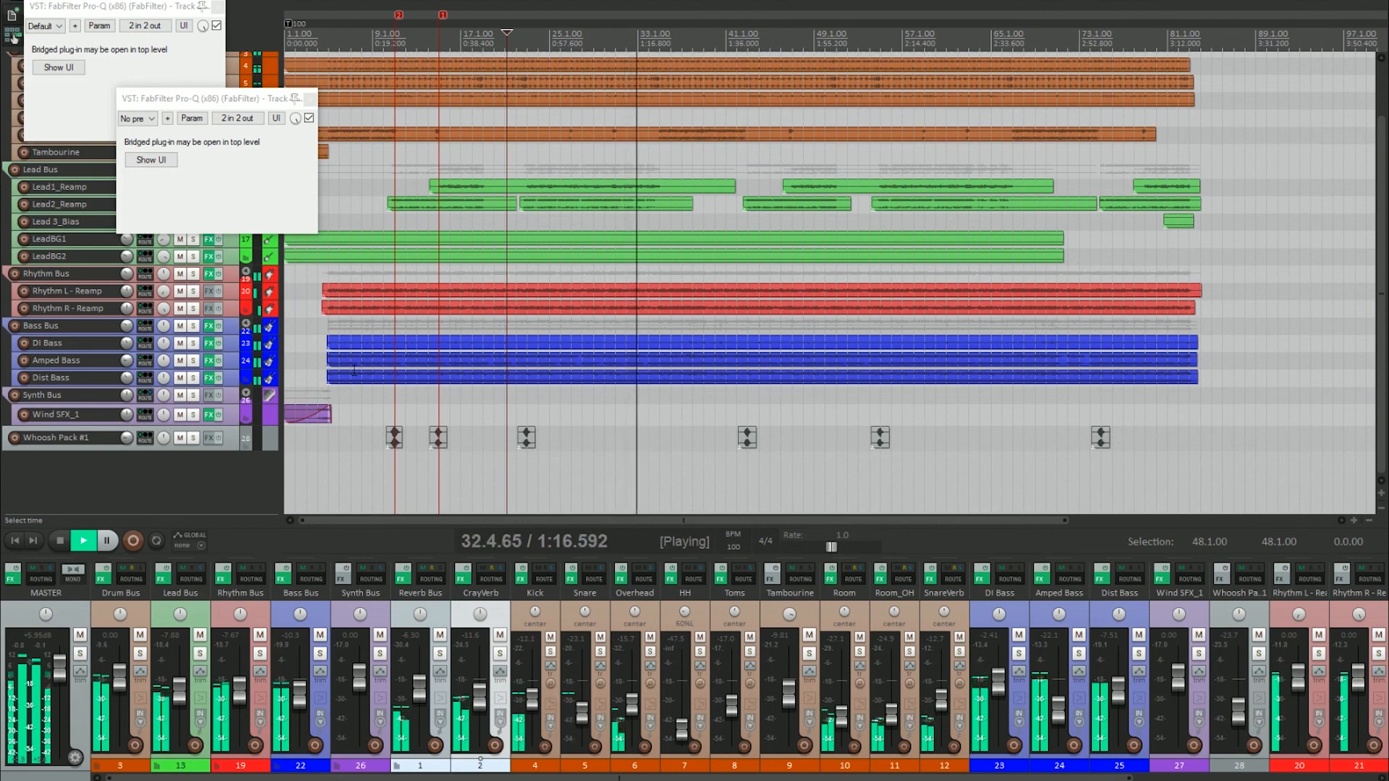
pyautogui.click(310, 99)
pyautogui.press('space')
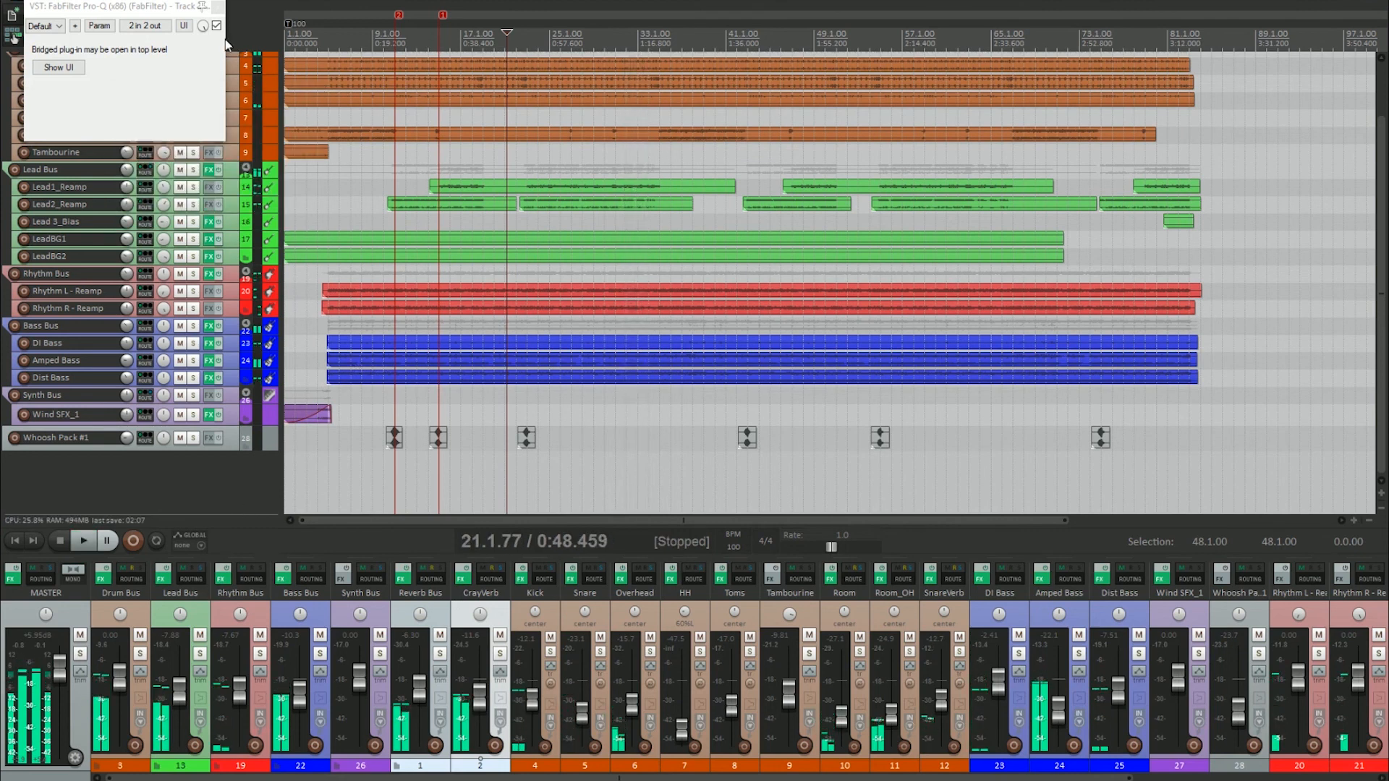
pyautogui.click(218, 8)
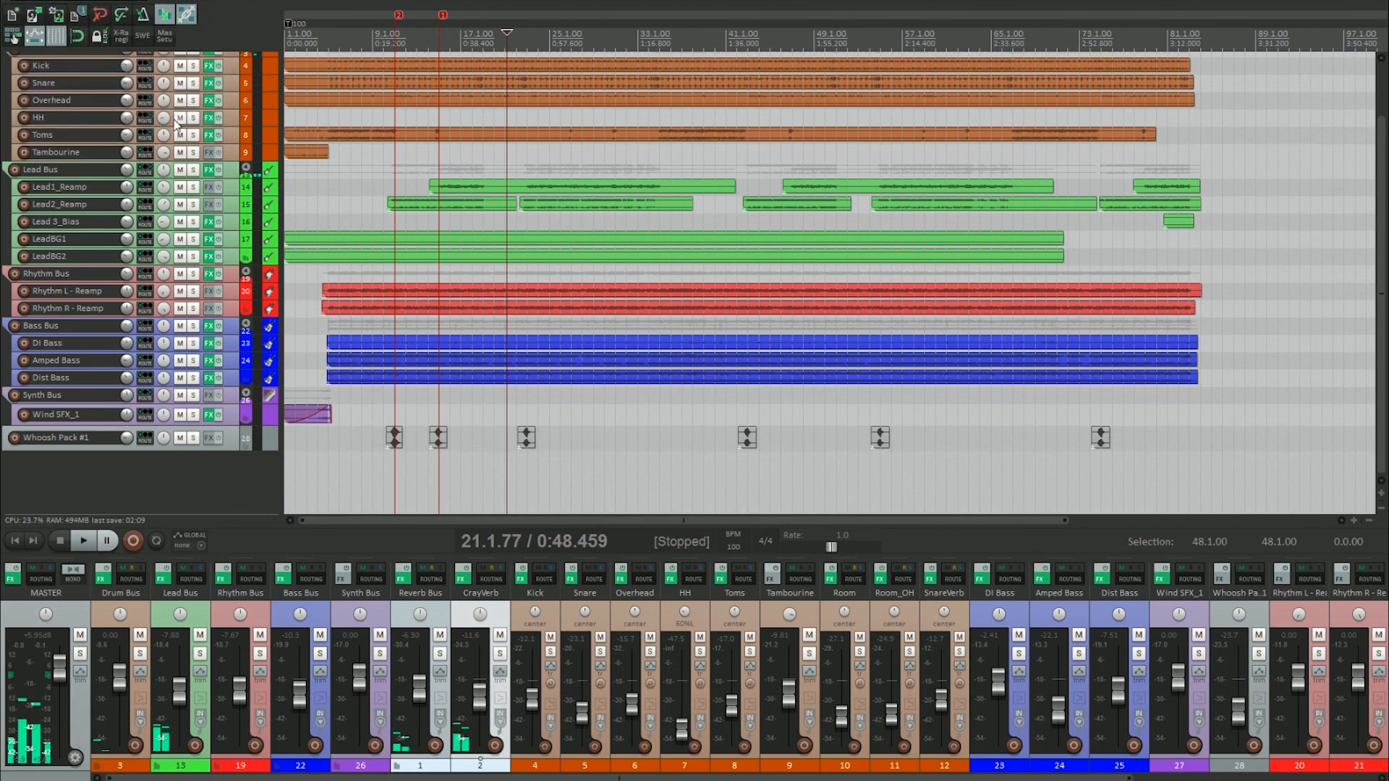
# Open ReaVerb on the Drum Bus and move its window clear of the track controls
pyautogui.rightClick(105, 581)
pyautogui.click(175, 681)
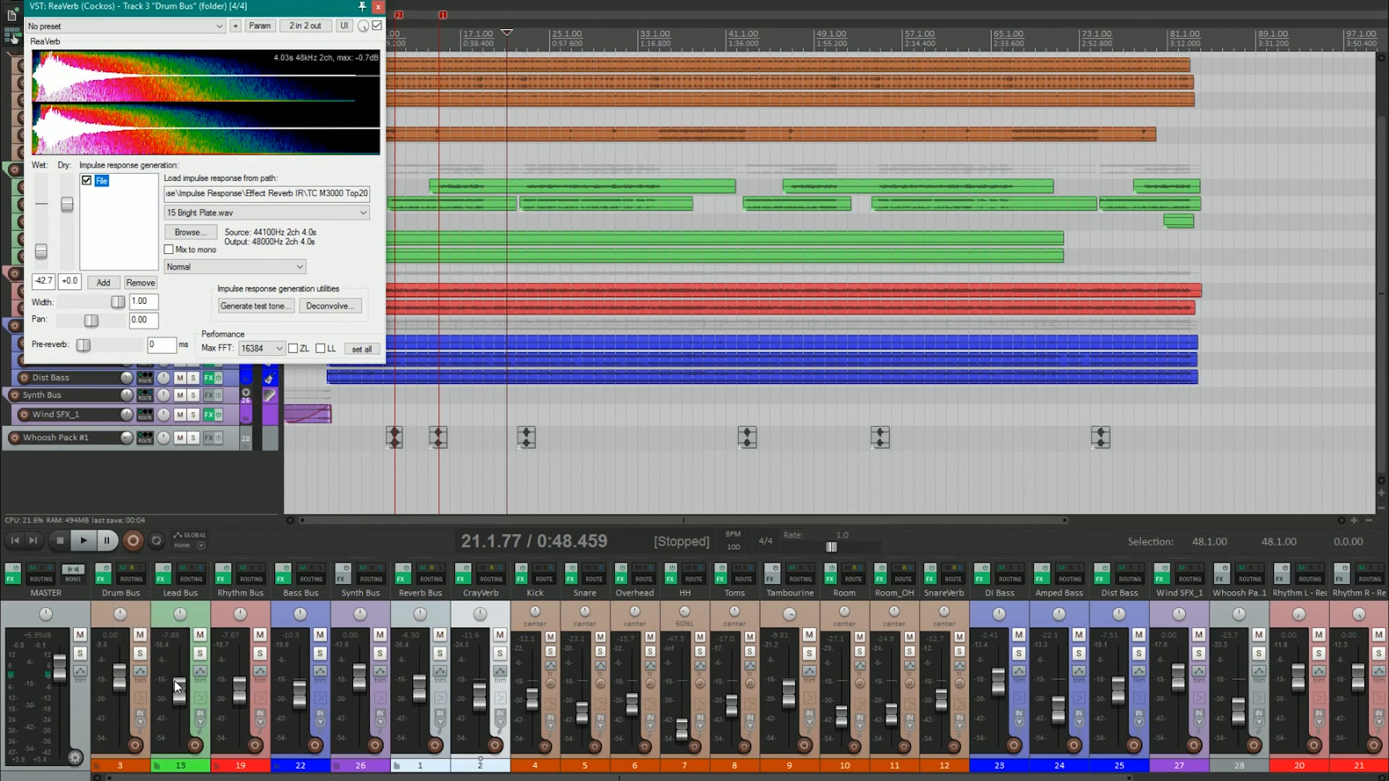
pyautogui.moveTo(163, 17); pyautogui.dragTo(624, 136)
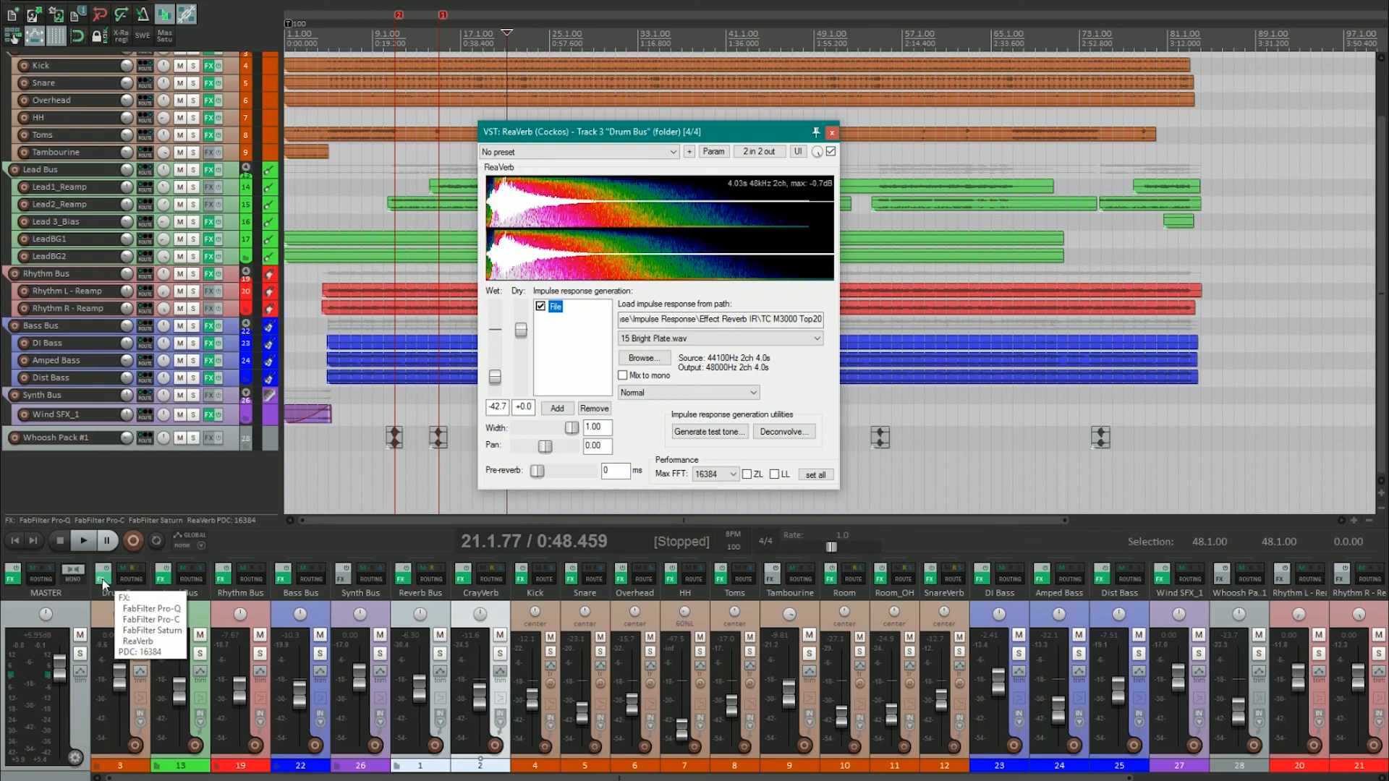
# Solo the Drum Bus, play it, and bypass and re-enable ReaVerb to compare the sound
pyautogui.click(140, 653)
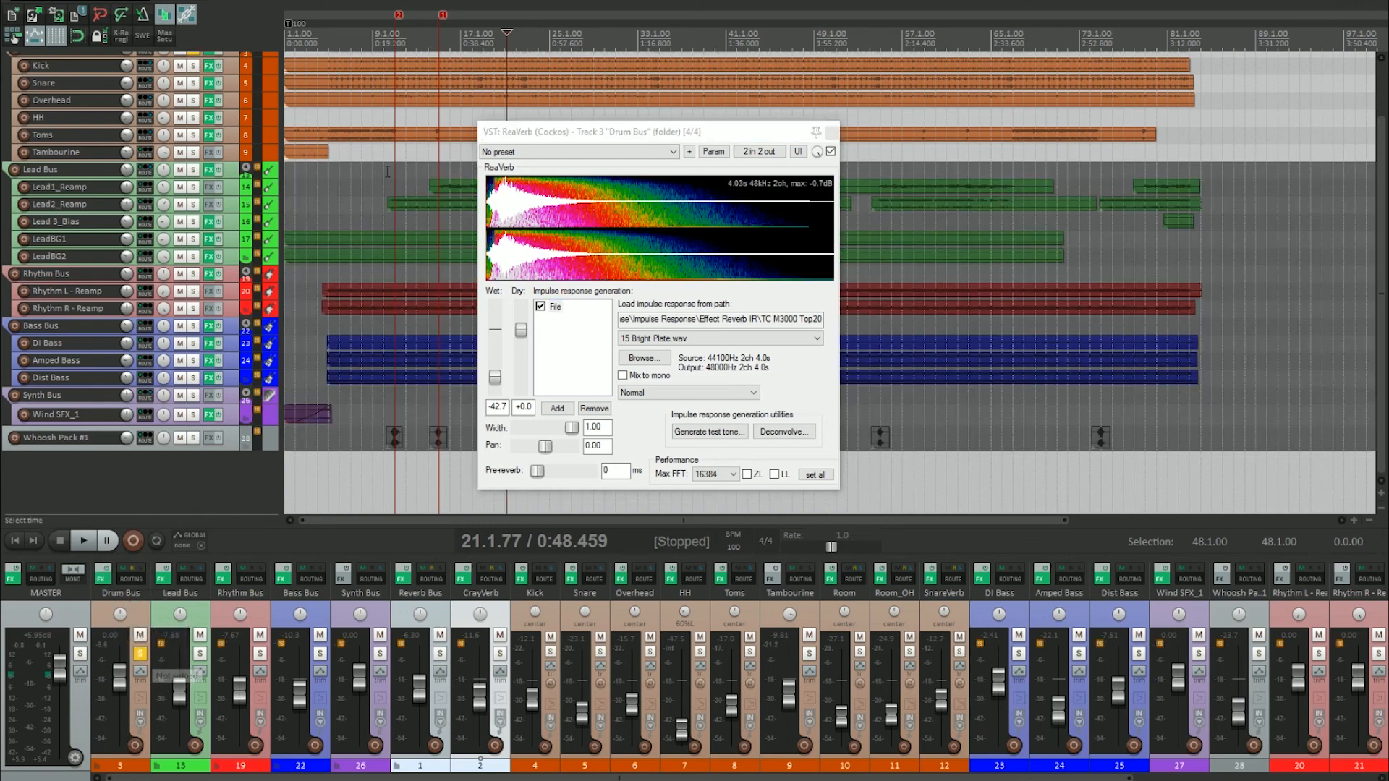
pyautogui.press('space')
pyautogui.click(832, 151)
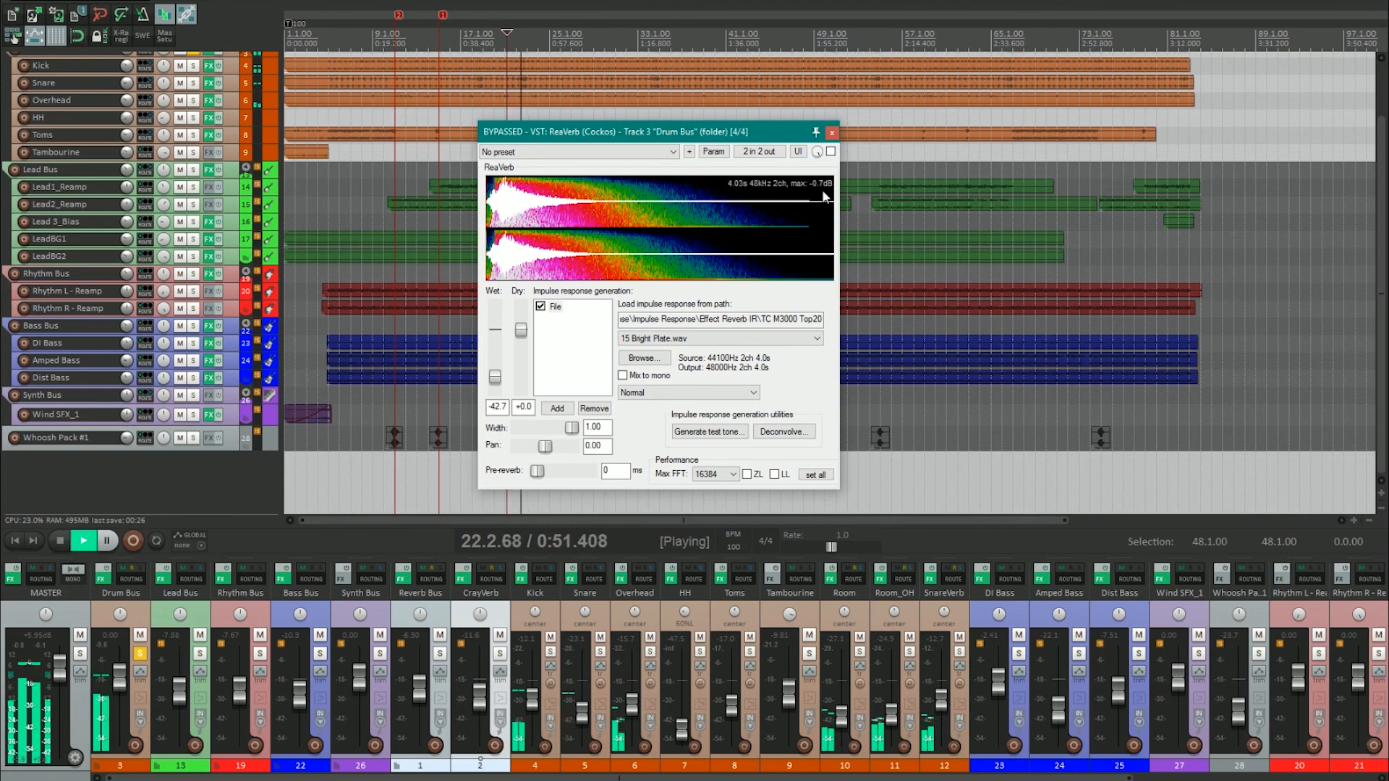
pyautogui.click(831, 152)
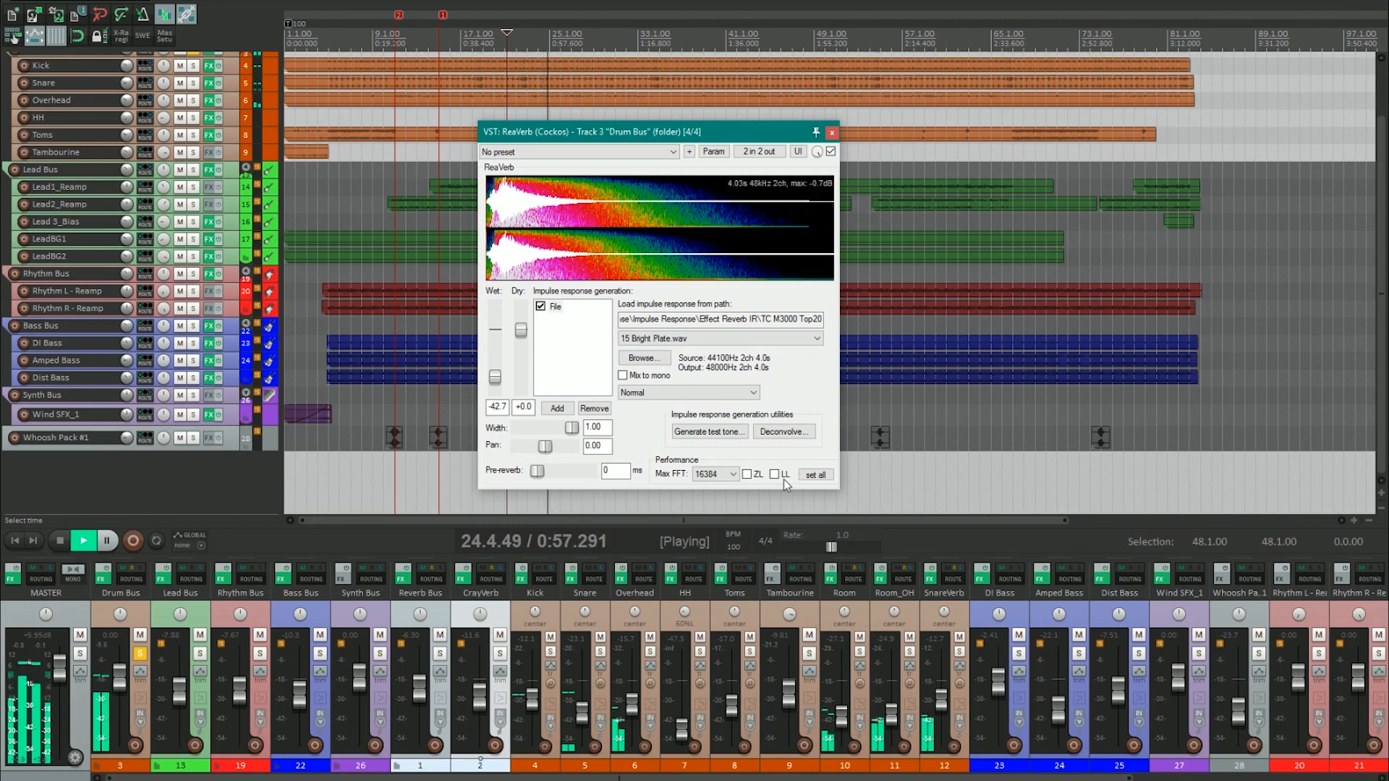
# Close ReaVerb, unsolo the Drum Bus, and return the stopped transport to the project start
pyautogui.click(832, 133)
pyautogui.press('space')
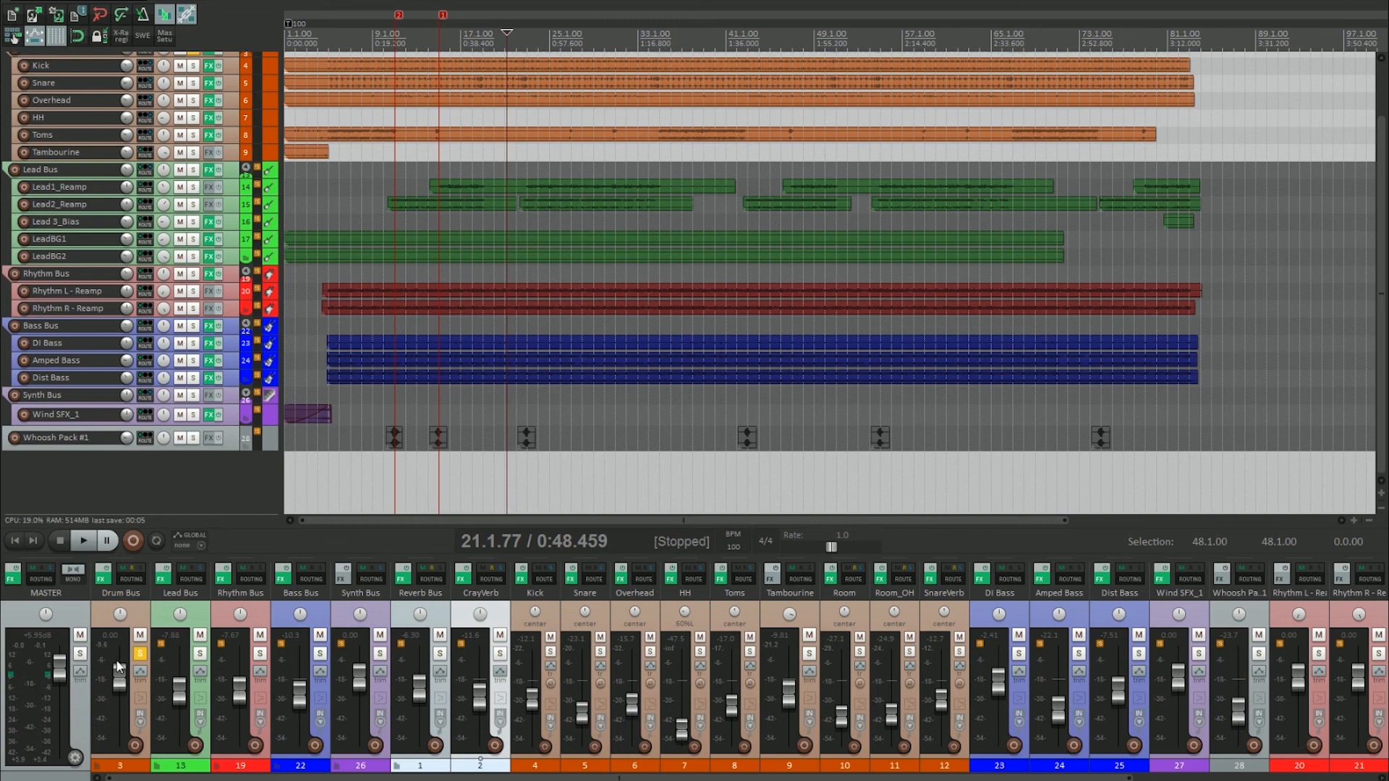
pyautogui.click(142, 654)
pyautogui.press('Home')
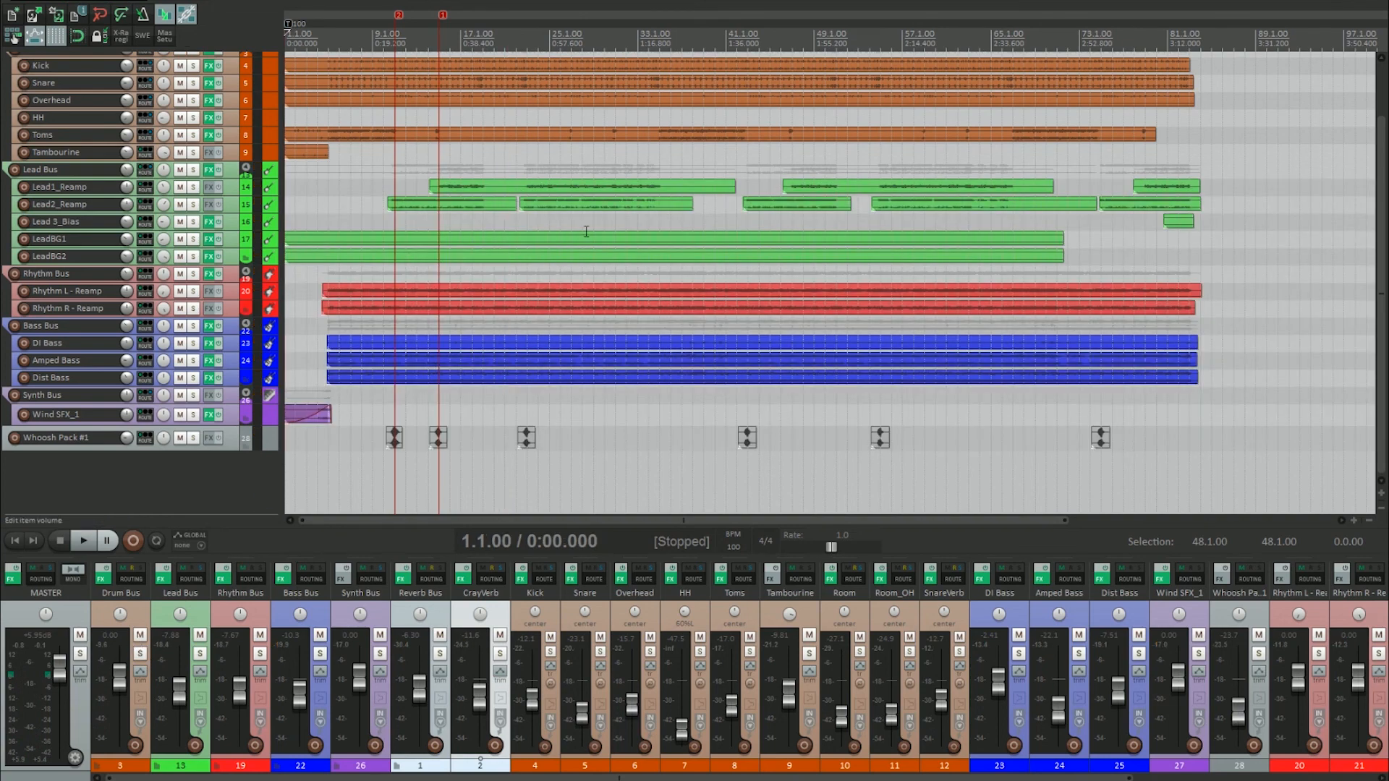
# Open the master track's Pro-Q and move it over the mixer to examine its EQ curve
pyautogui.scroll(3, 586, 232)
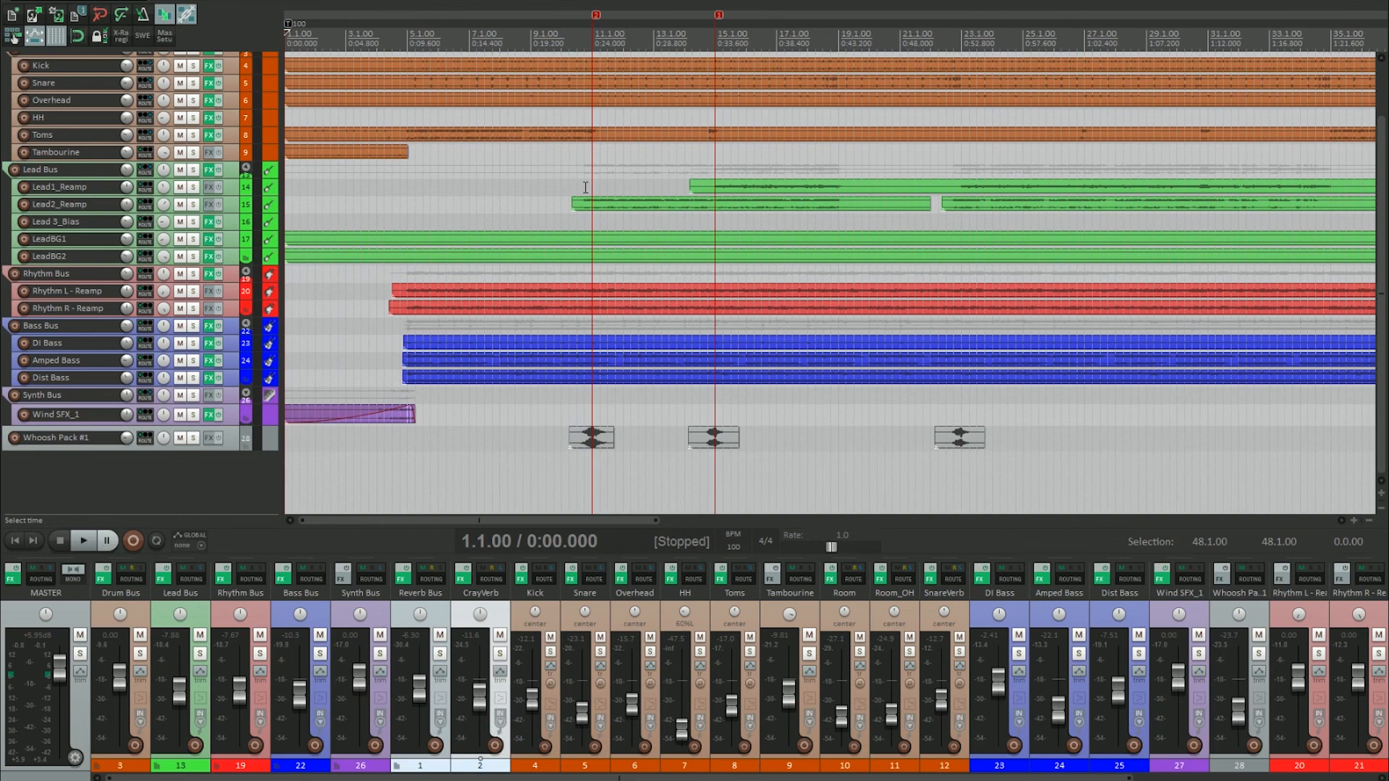
pyautogui.scroll(-3, 564, 214)
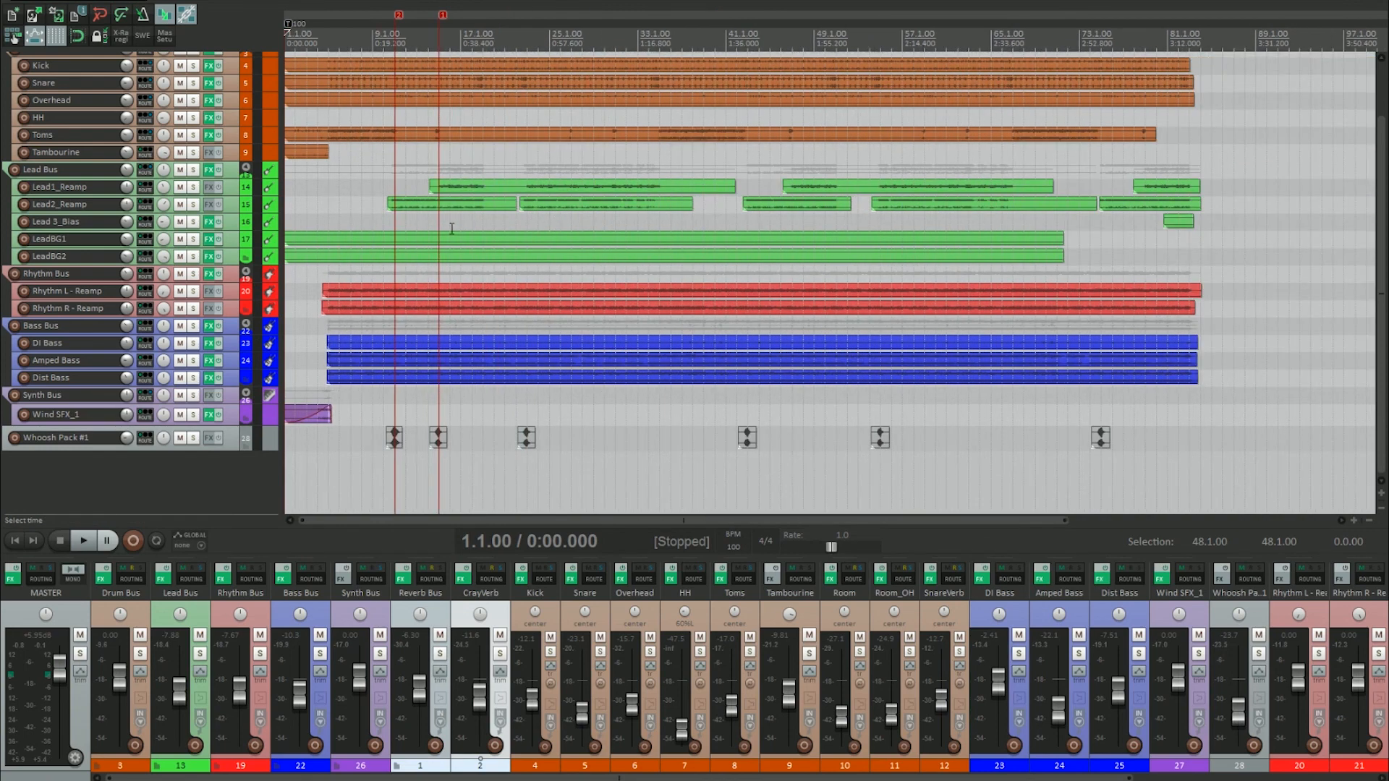
pyautogui.rightClick(15, 578)
pyautogui.click(102, 631)
pyautogui.moveTo(409, 149); pyautogui.dragTo(803, 365)
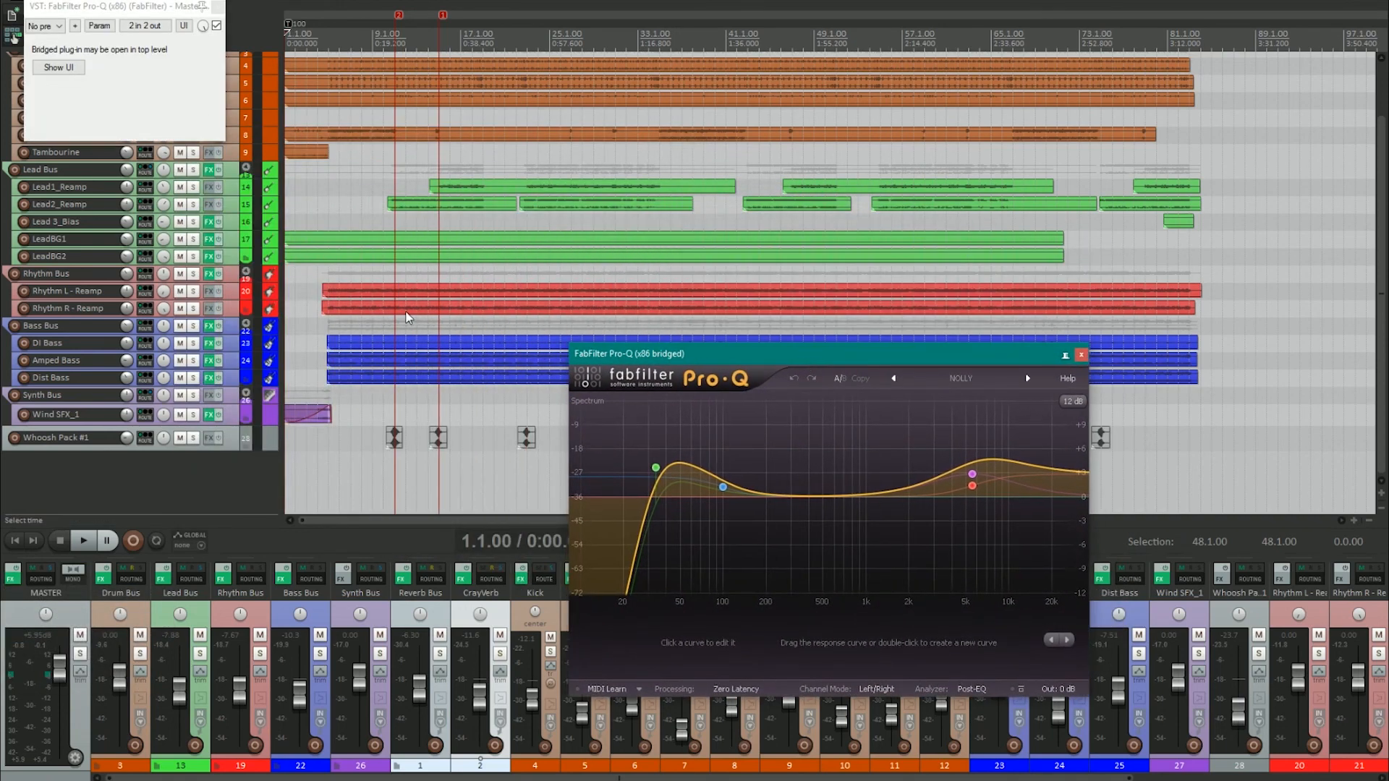
pyautogui.click(294, 475)
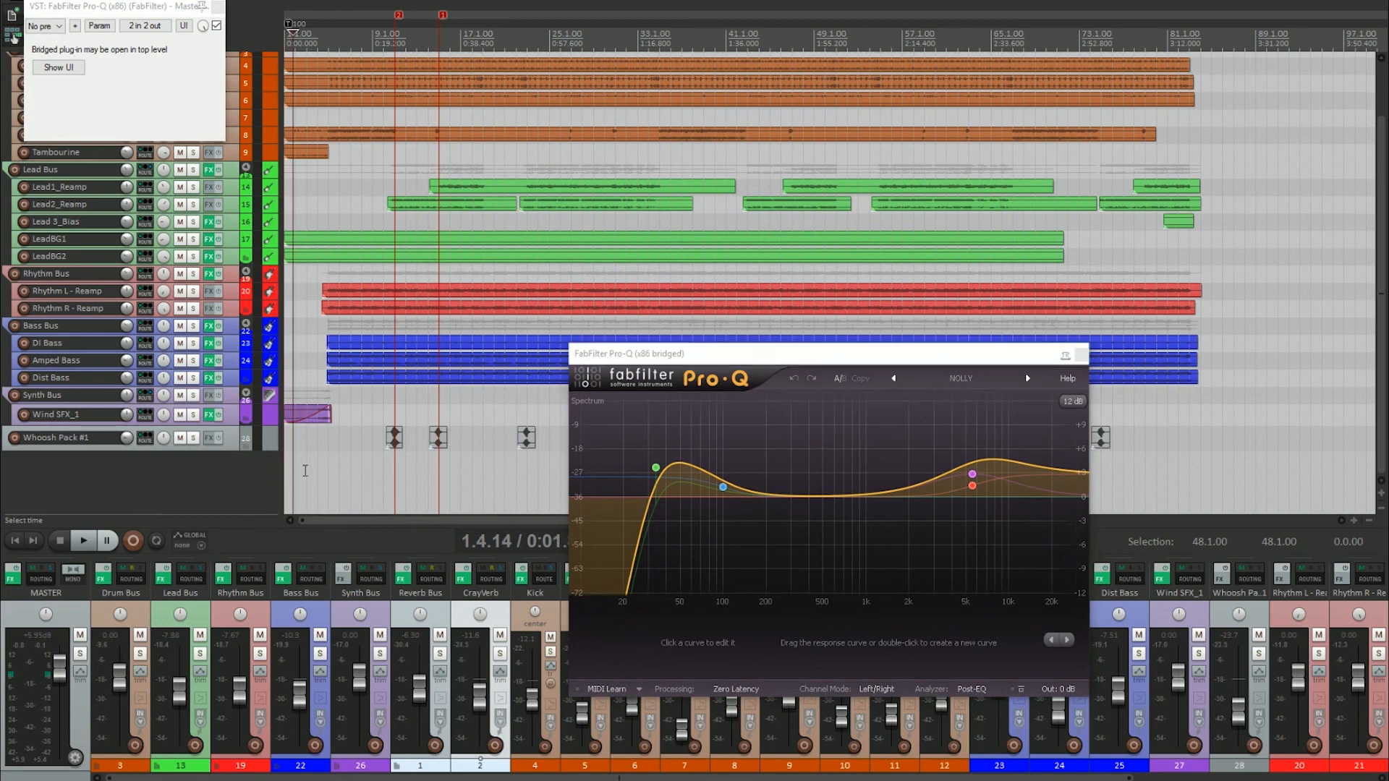
pyautogui.scroll(4, 293, 475)
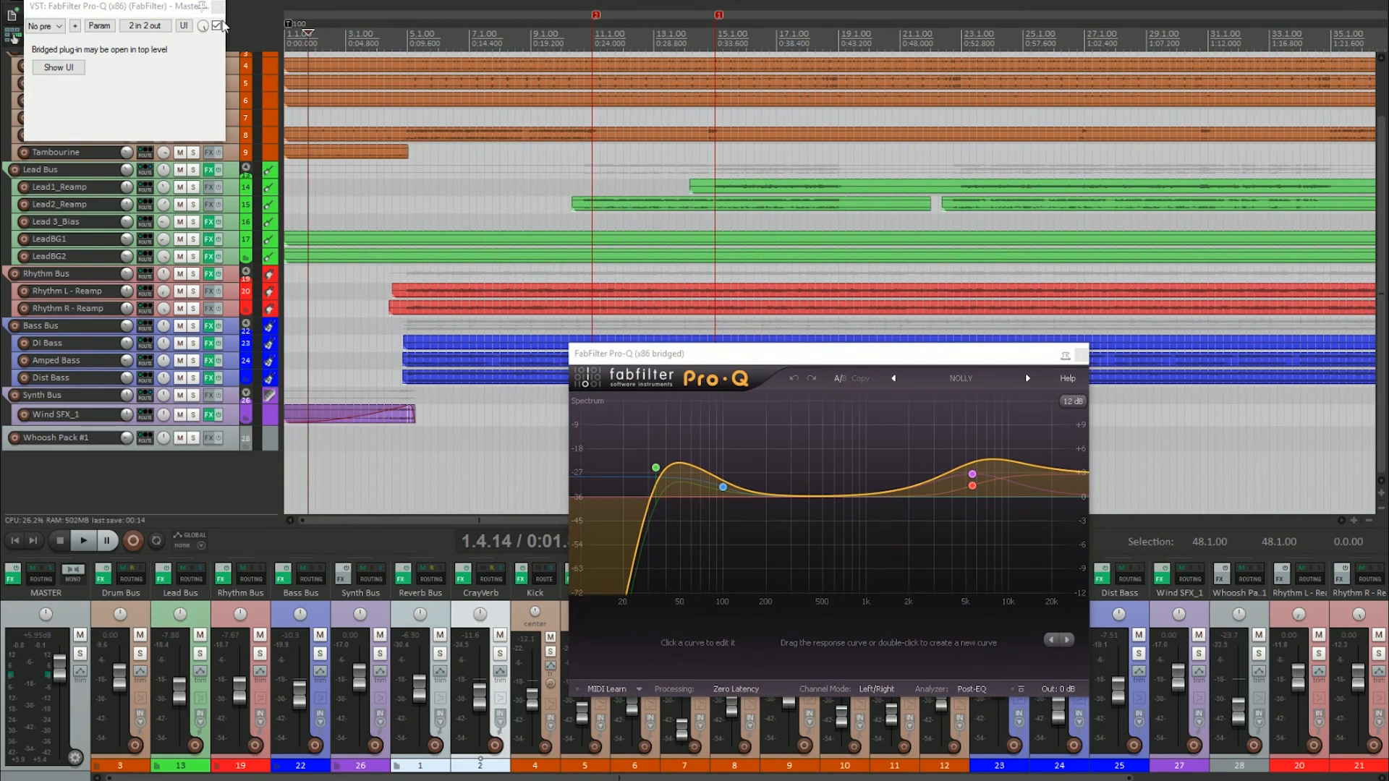
# Close the master Pro-Q windows and open the master FX chain, moving it clear of the track controls
pyautogui.click(217, 7)
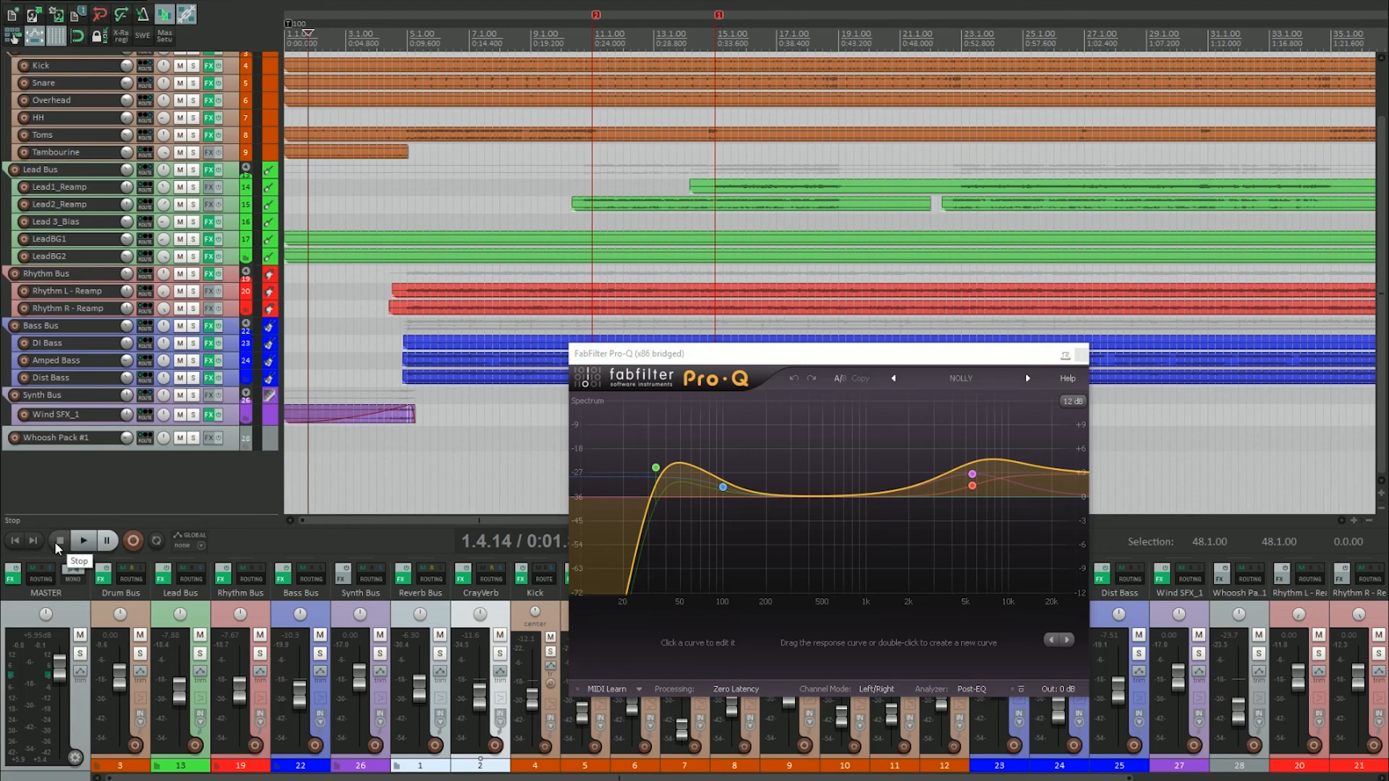
pyautogui.click(12, 580)
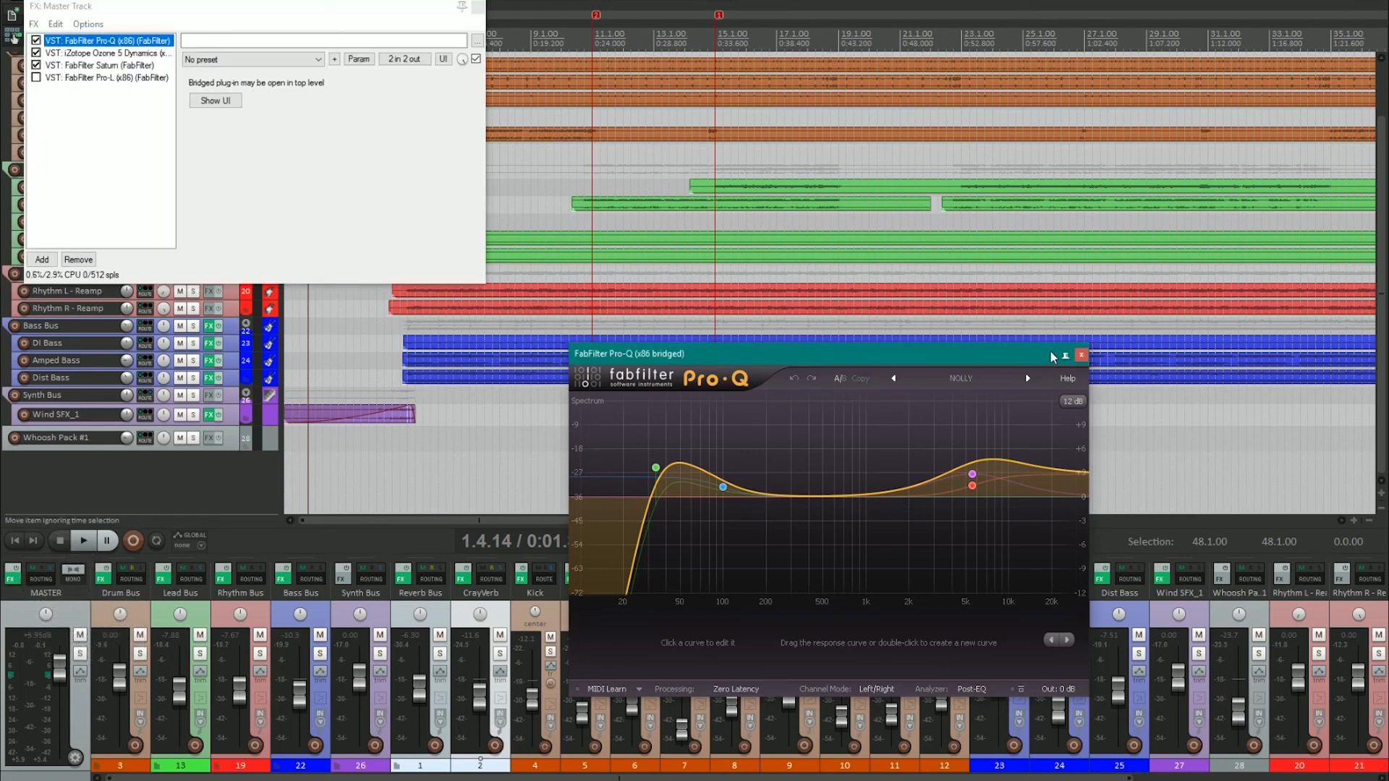
pyautogui.click(1081, 356)
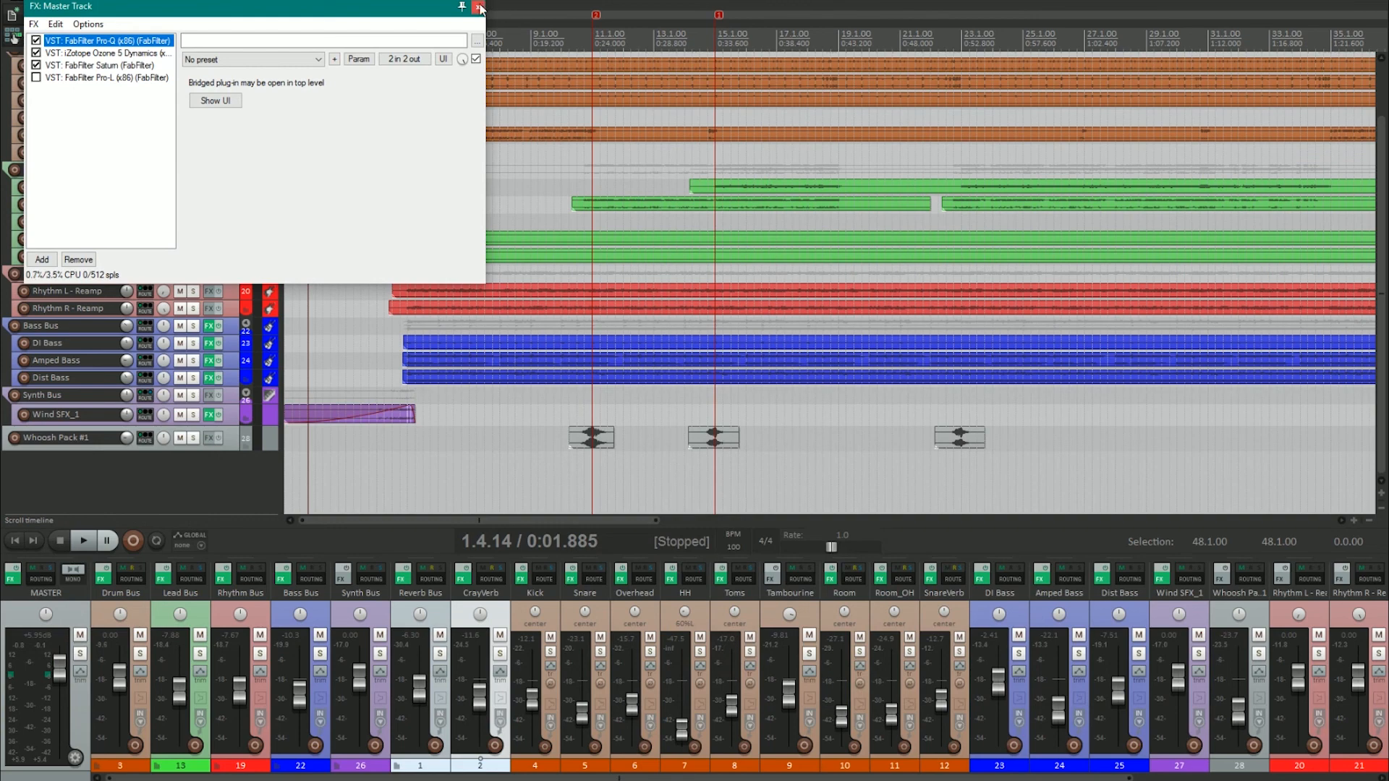
pyautogui.moveTo(360, 15); pyautogui.dragTo(548, 203)
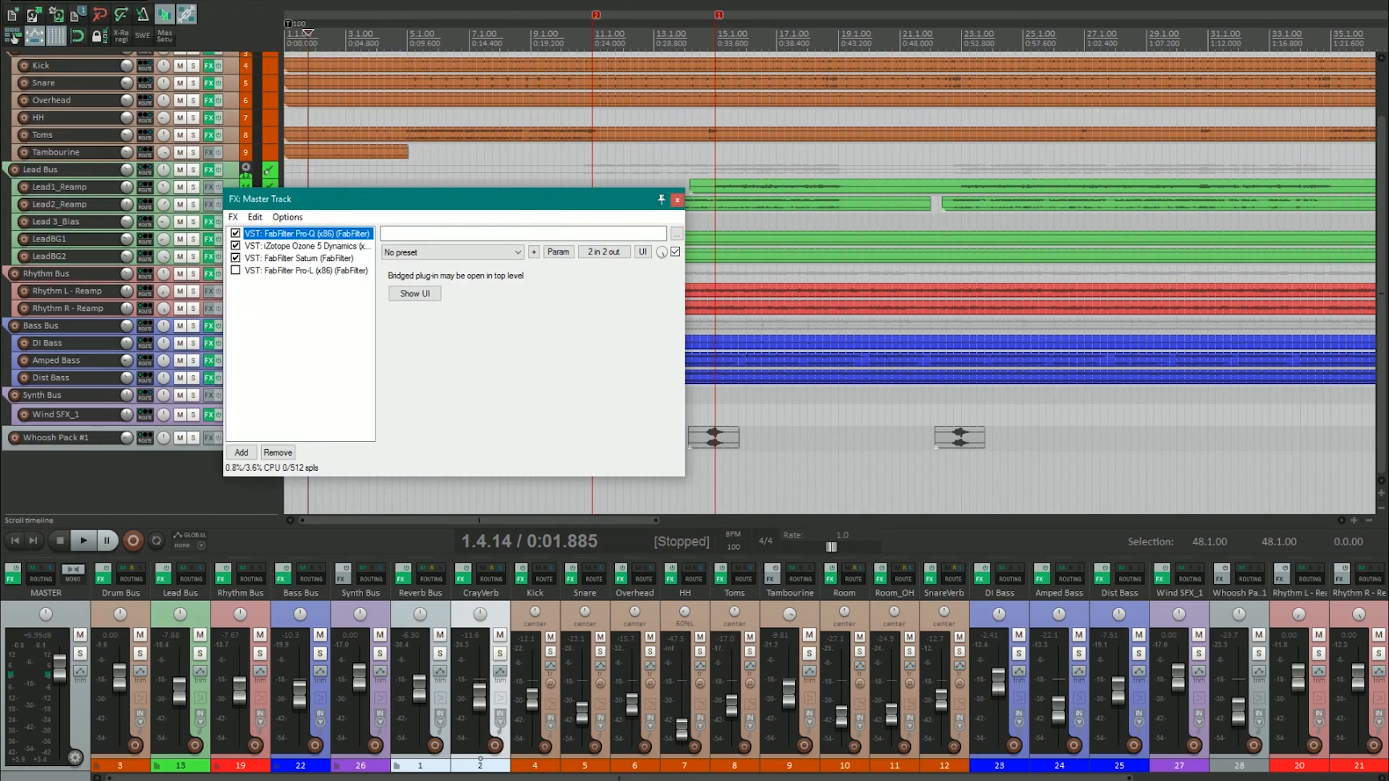
pyautogui.moveTo(428, 208); pyautogui.dragTo(546, 321)
# Open iZotope Ozone 5 Dynamics from the master chain, reposition its window, and select the highest band
pyautogui.doubleClick(434, 359)
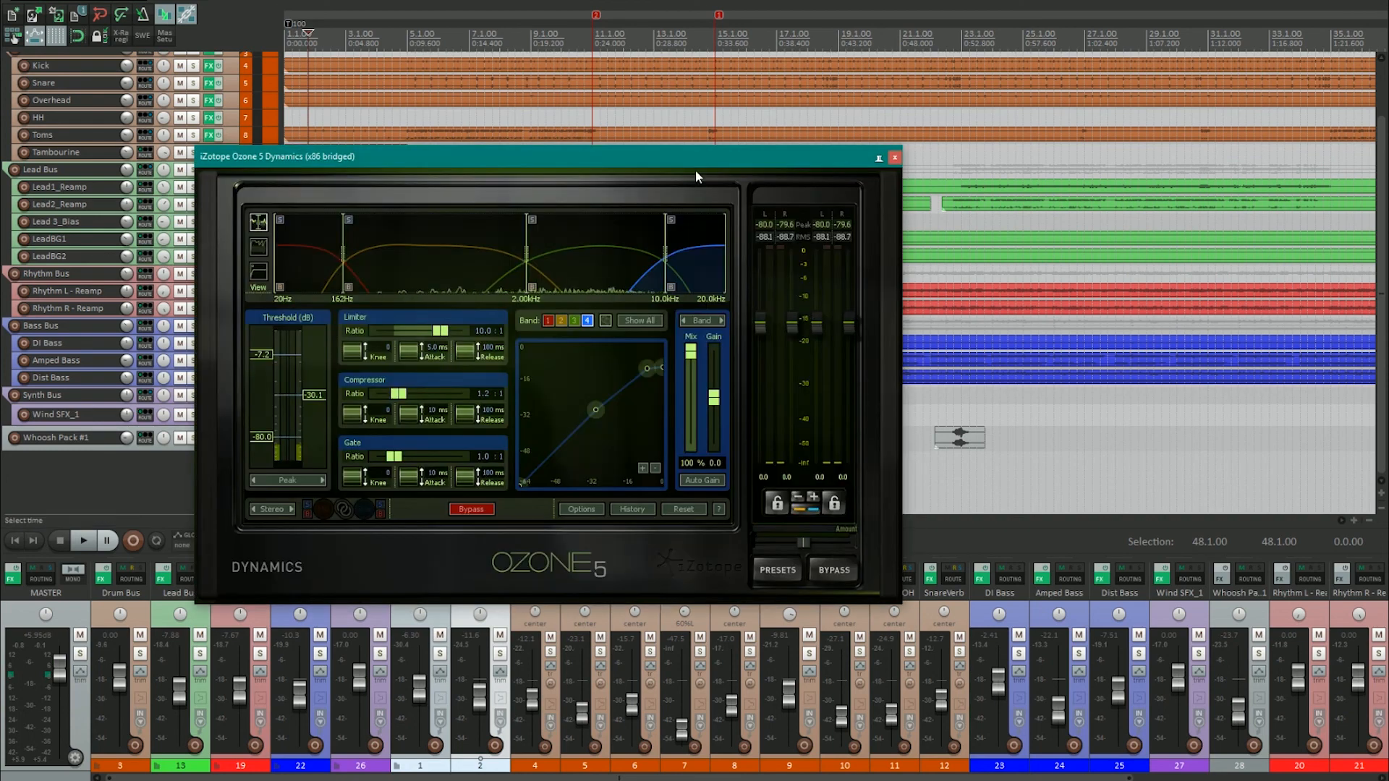
pyautogui.moveTo(696, 171)
pyautogui.mouseDown()
pyautogui.moveTo(816, 385)
pyautogui.moveTo(747, 285)
pyautogui.moveTo(781, 315)
pyautogui.moveTo(773, 423)
pyautogui.moveTo(713, 301)
pyautogui.moveTo(720, 180)
pyautogui.mouseUp()
pyautogui.click(784, 313)
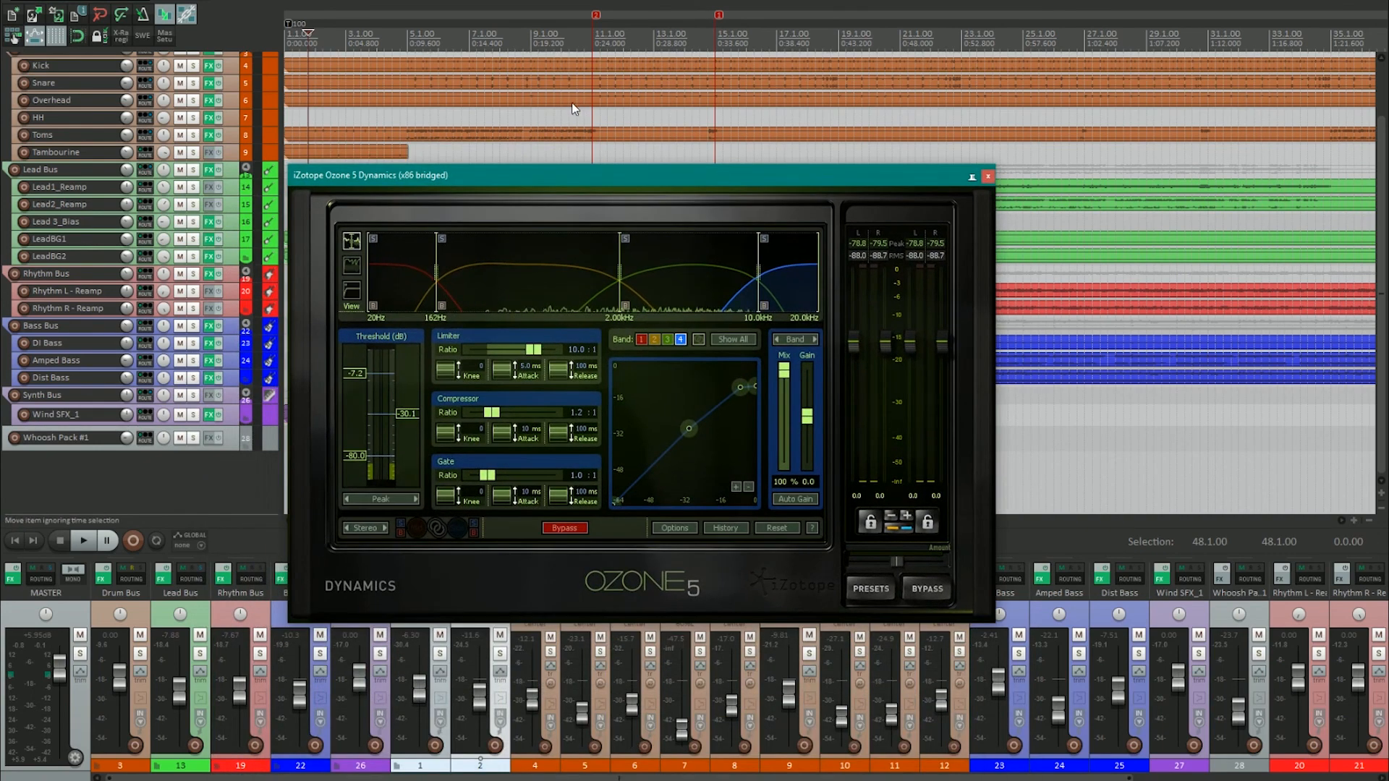
# Select the lowest Ozone band and play the mix from about bar 7 to view its compression
pyautogui.scroll(-3, 572, 102)
pyautogui.click(326, 36)
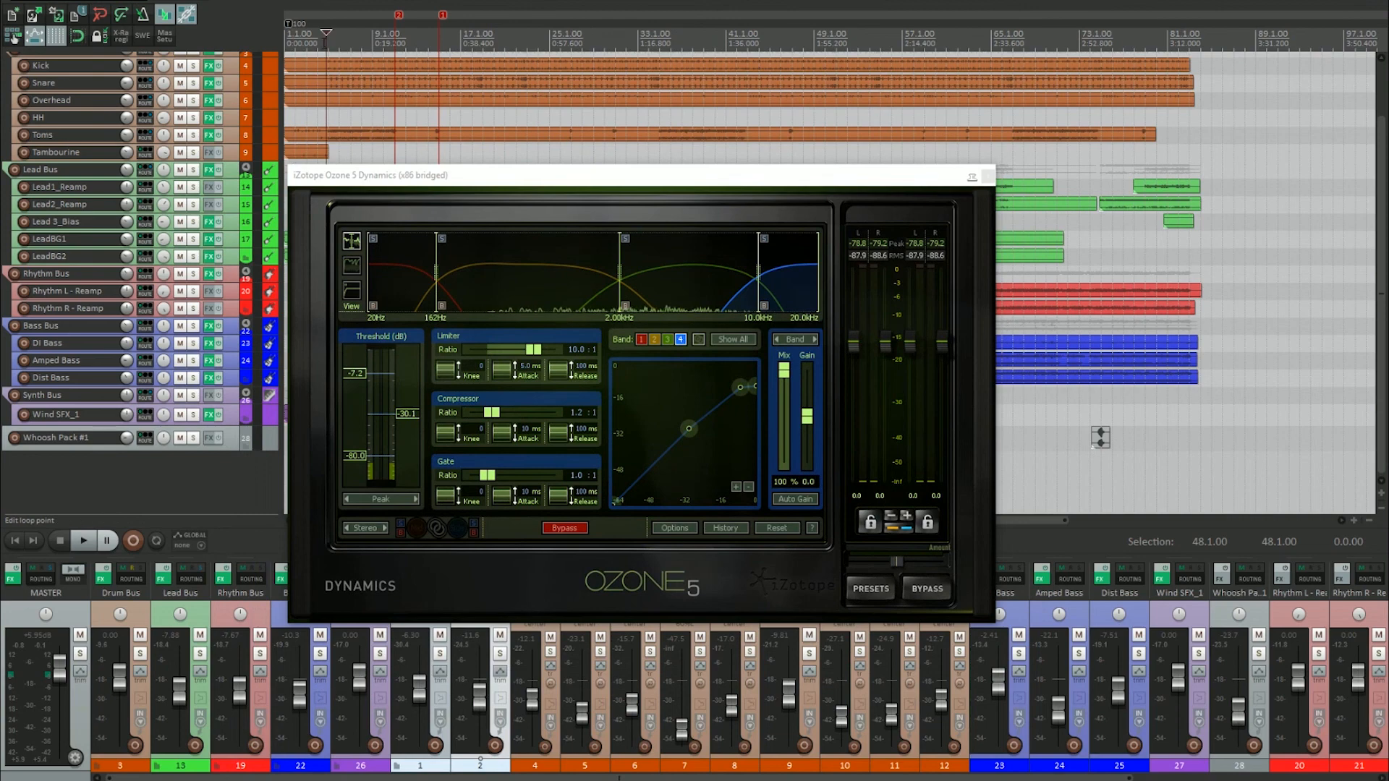
pyautogui.scroll(3, 310, 59)
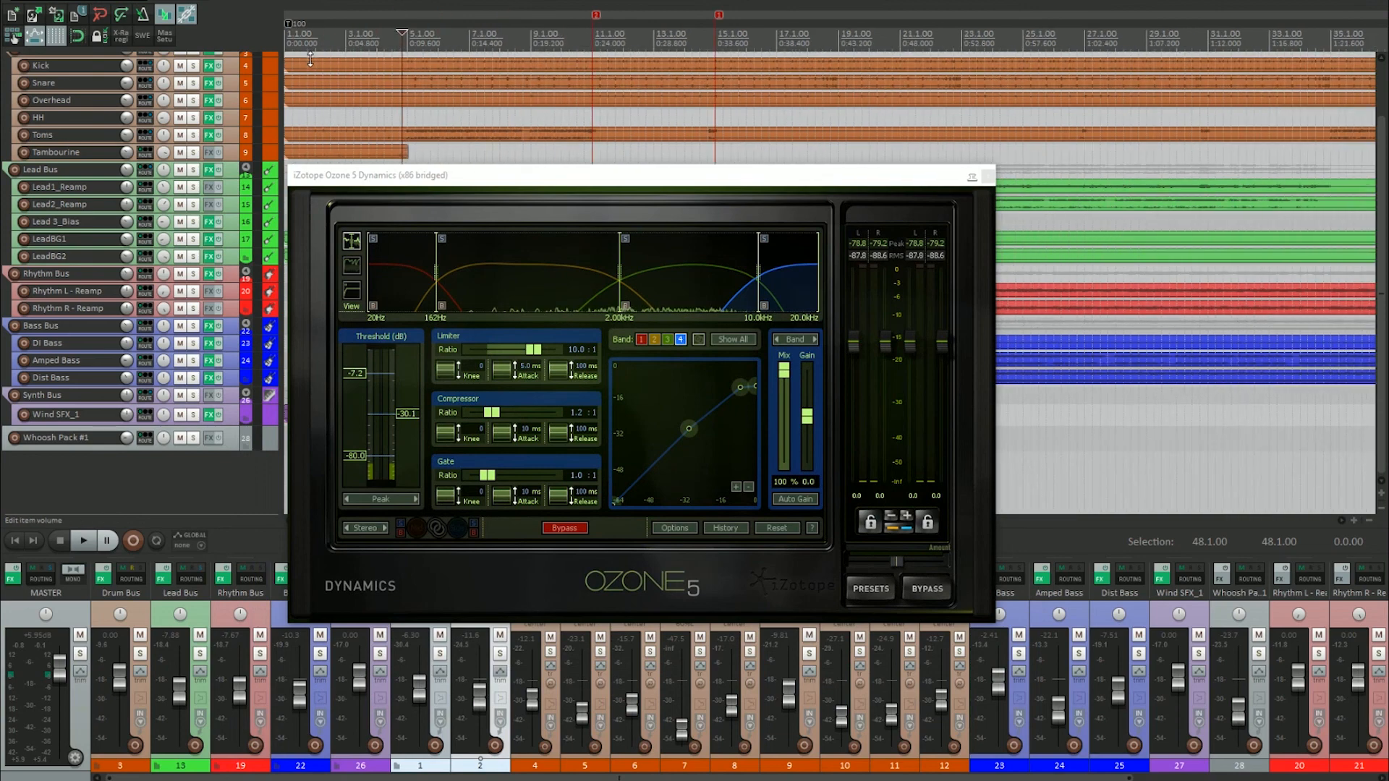
pyautogui.click(424, 177)
pyautogui.click(404, 262)
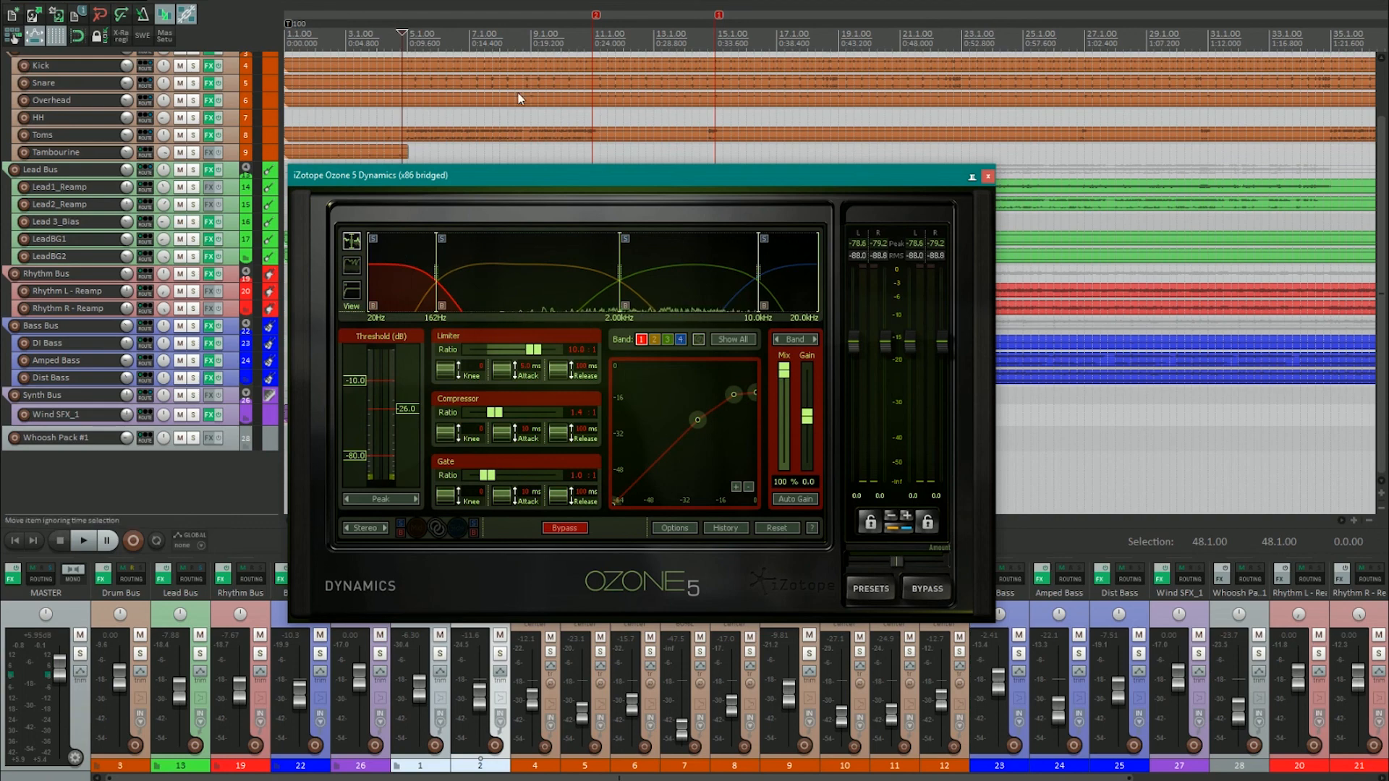
pyautogui.click(473, 150)
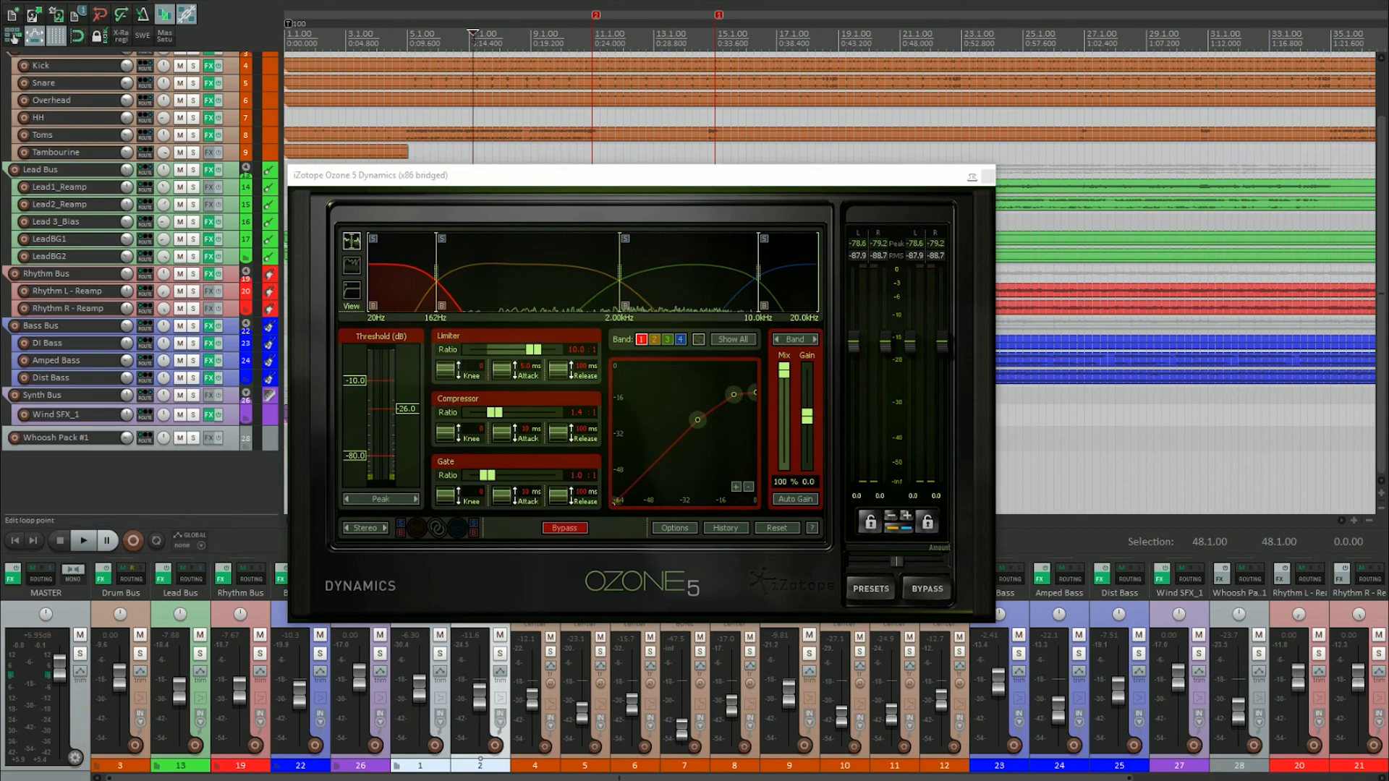
pyautogui.press('space')
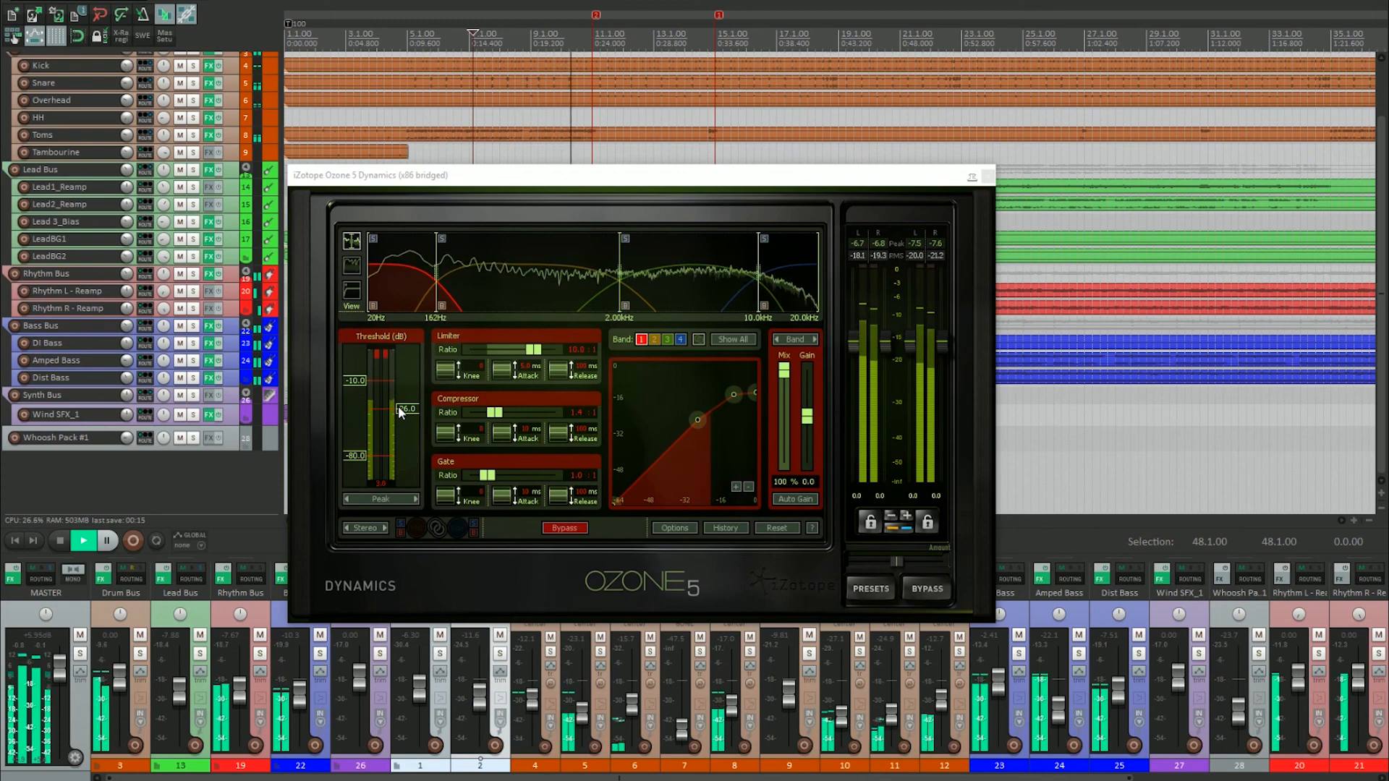
# Switch between Ozone bands 1 and 2 during playback to compare their thresholds and gain reduction
pyautogui.click(375, 239)
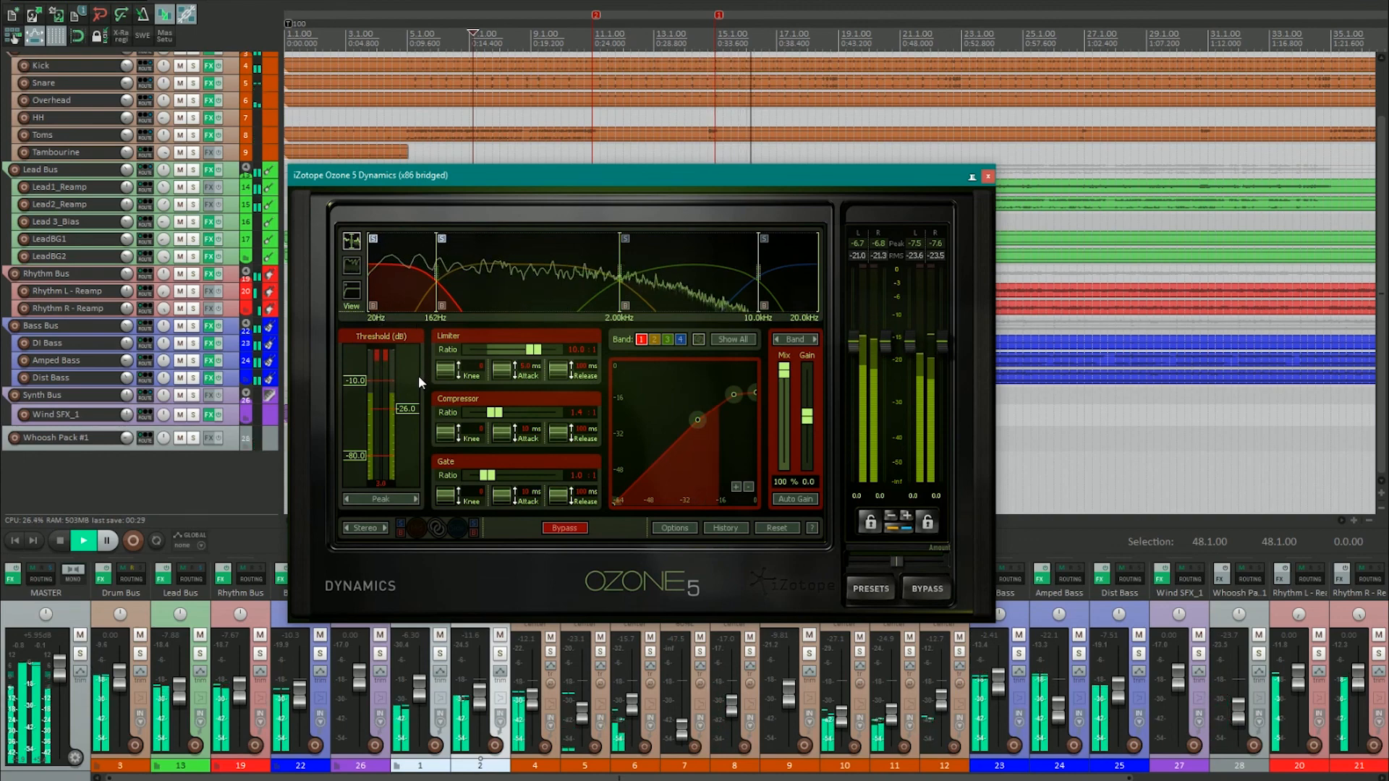
pyautogui.click(479, 268)
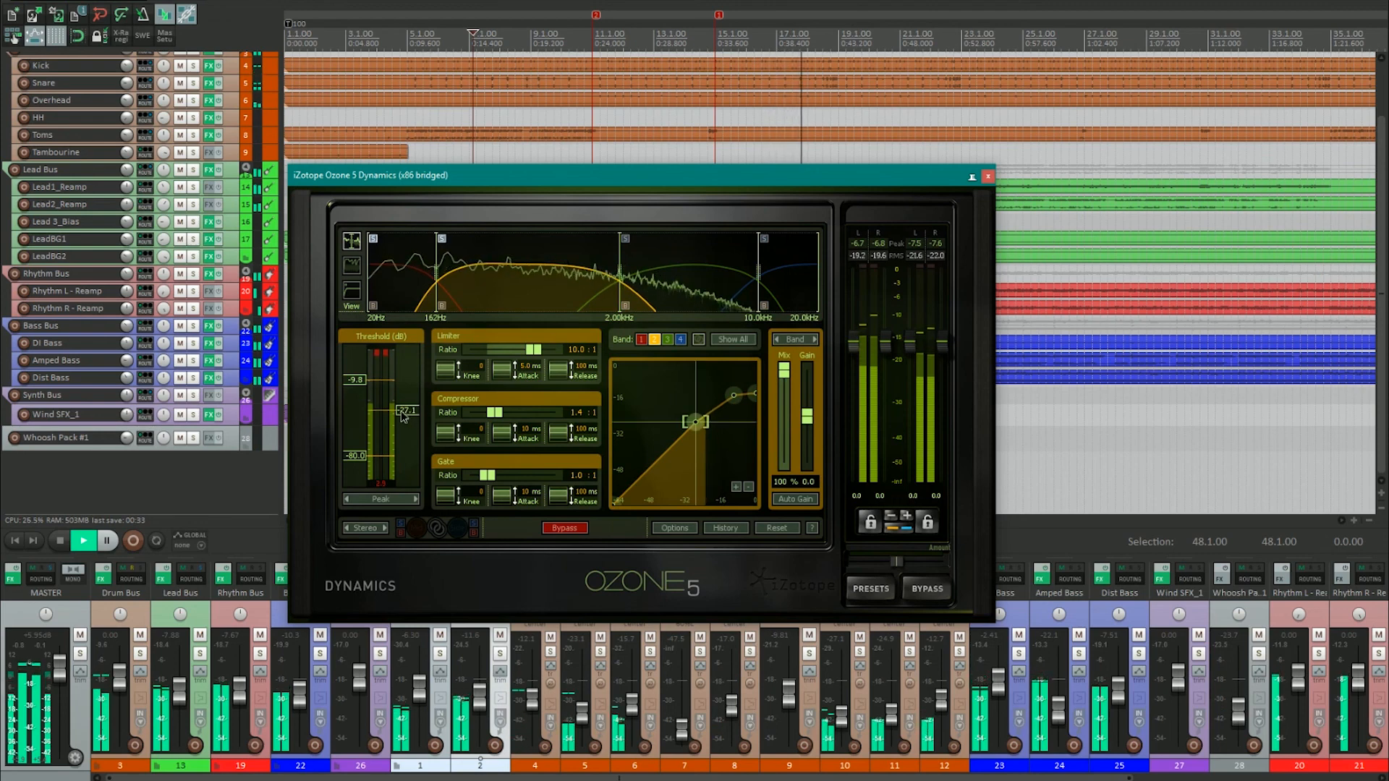
pyautogui.click(376, 244)
pyautogui.click(462, 254)
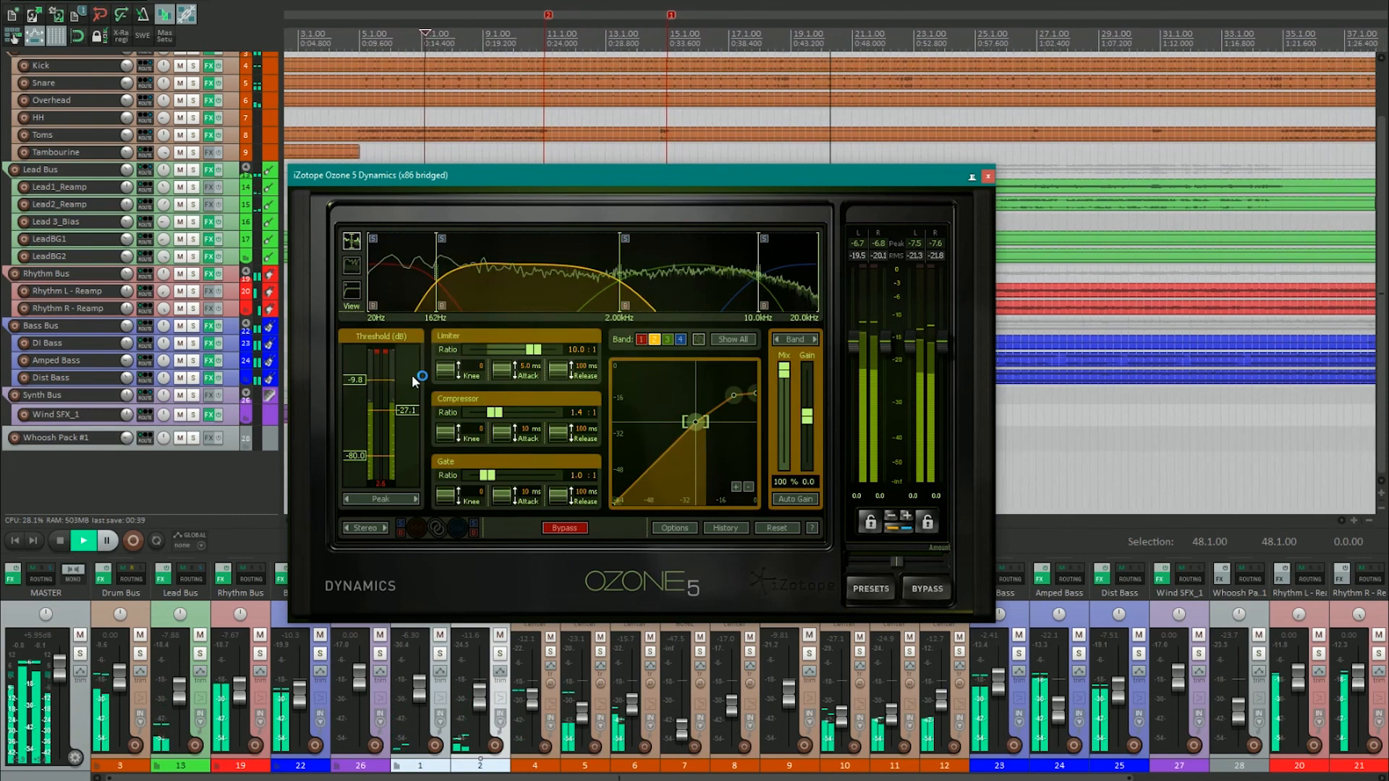
# Set the compressor ratio of Ozone band 2 to 1.2:1 and select band 3
pyautogui.moveTo(494, 417); pyautogui.dragTo(492, 418)
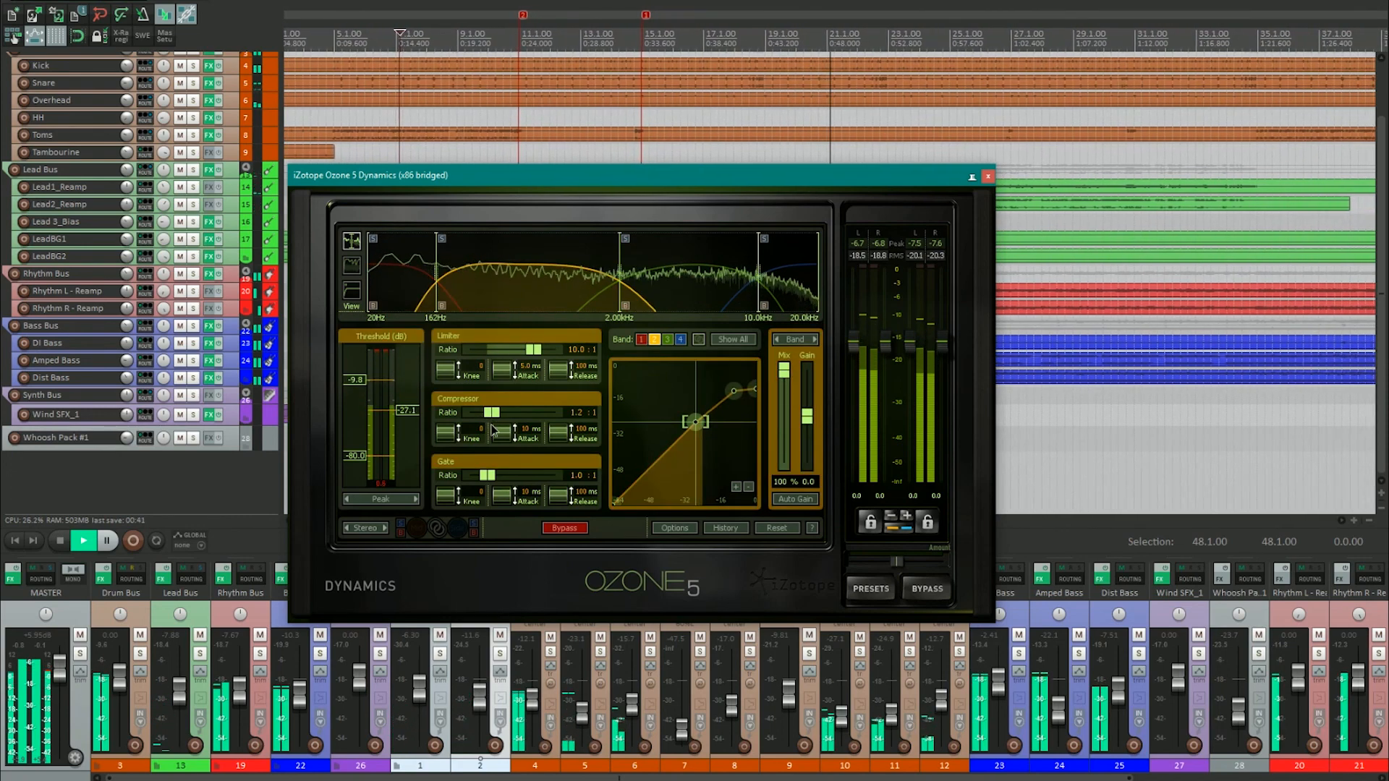
pyautogui.moveTo(408, 422); pyautogui.dragTo(394, 420)
pyautogui.click(686, 254)
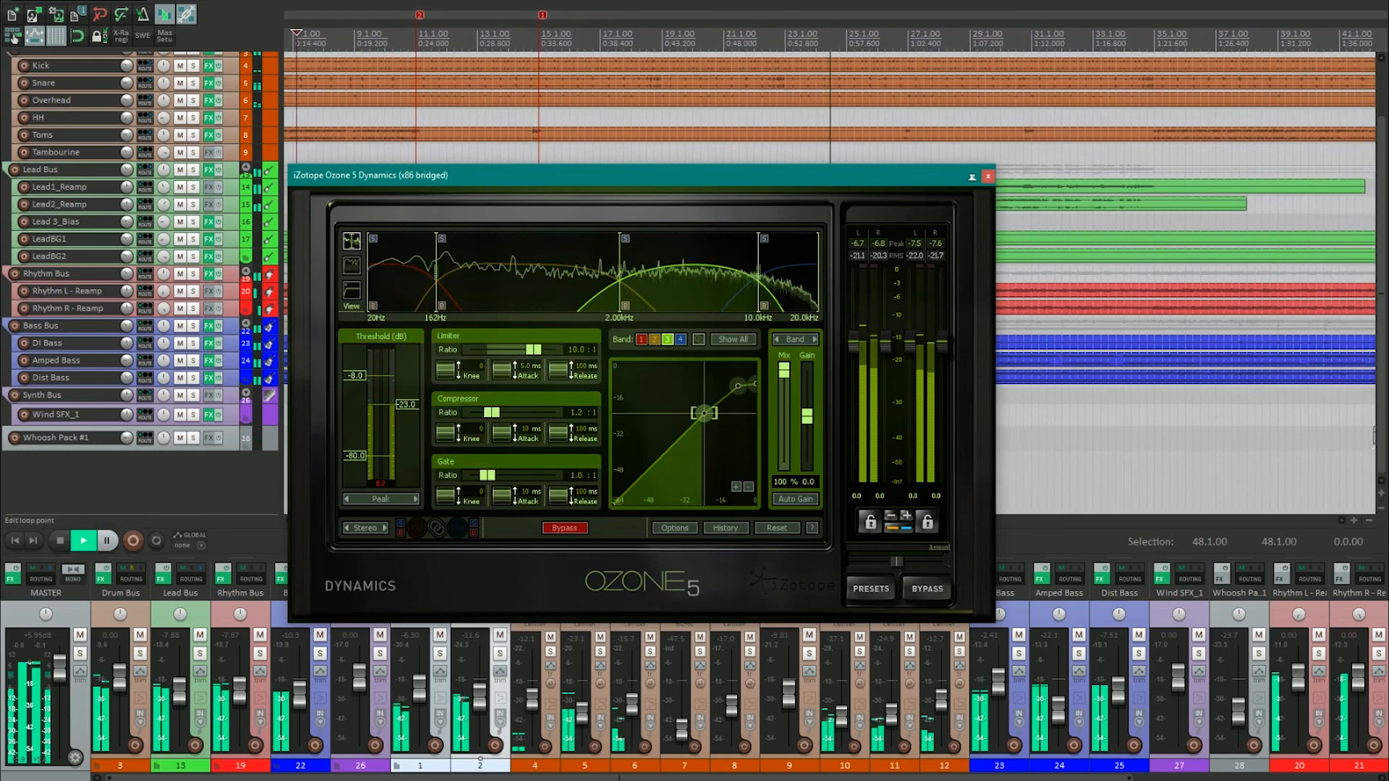
# Stop playback and compare the threshold and compressor ratio settings of Ozone bands 1, 2 and 3
pyautogui.press('space')
pyautogui.click(480, 255)
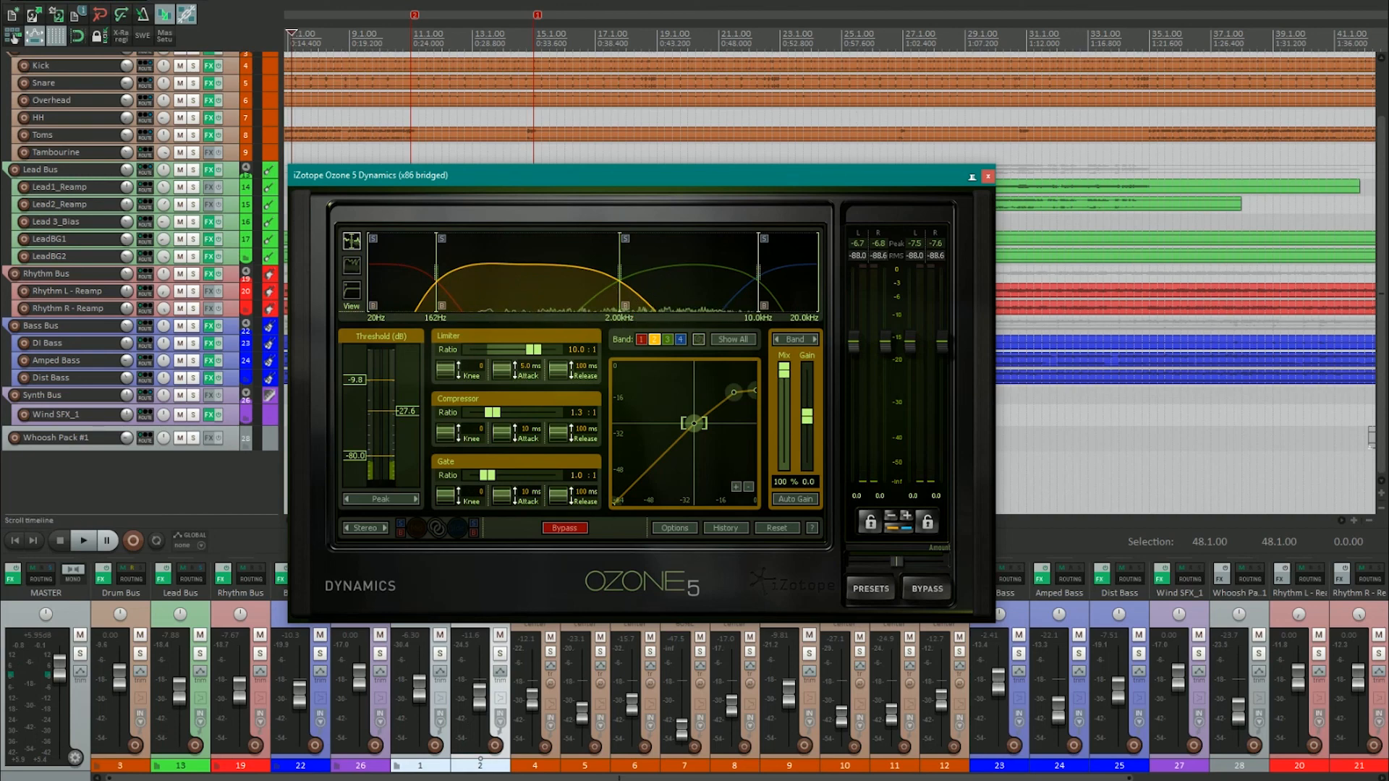
pyautogui.click(715, 50)
pyautogui.click(683, 311)
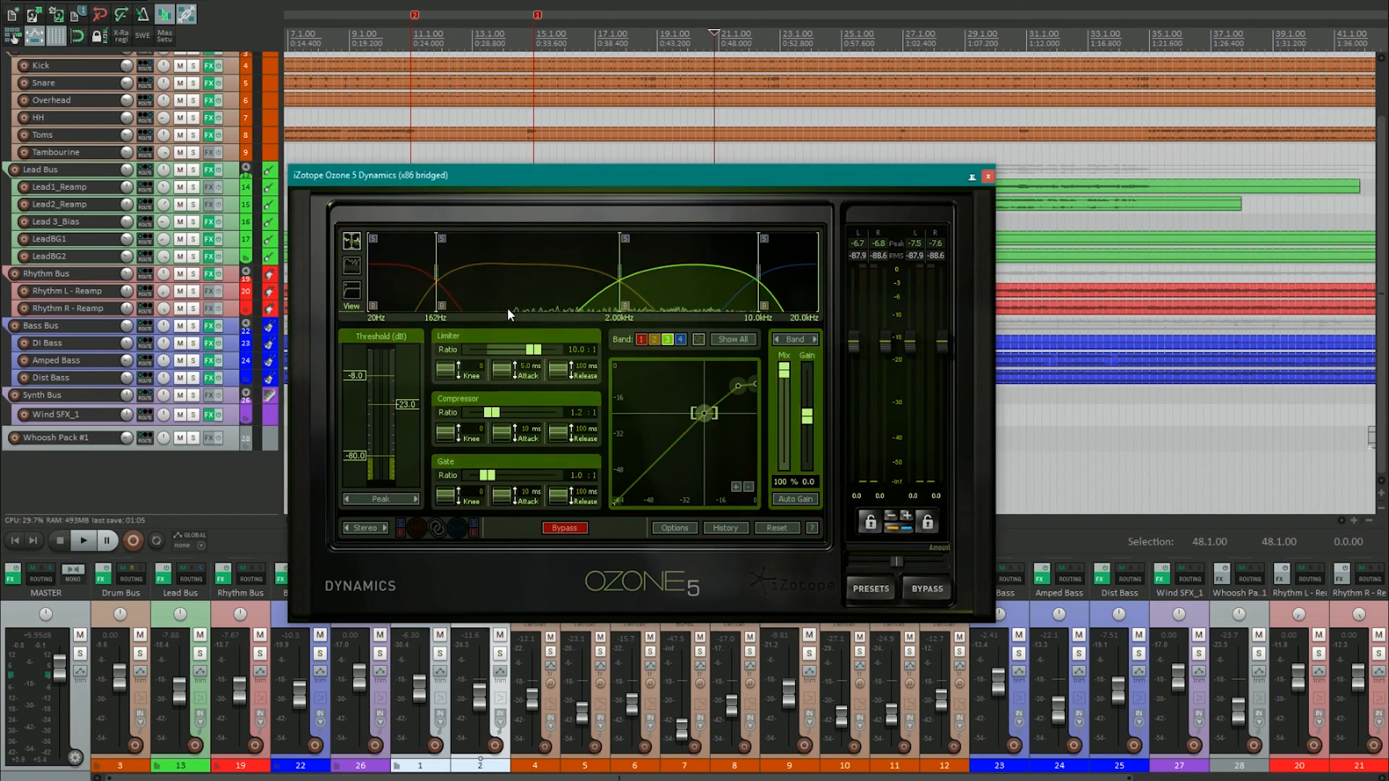
pyautogui.click(479, 278)
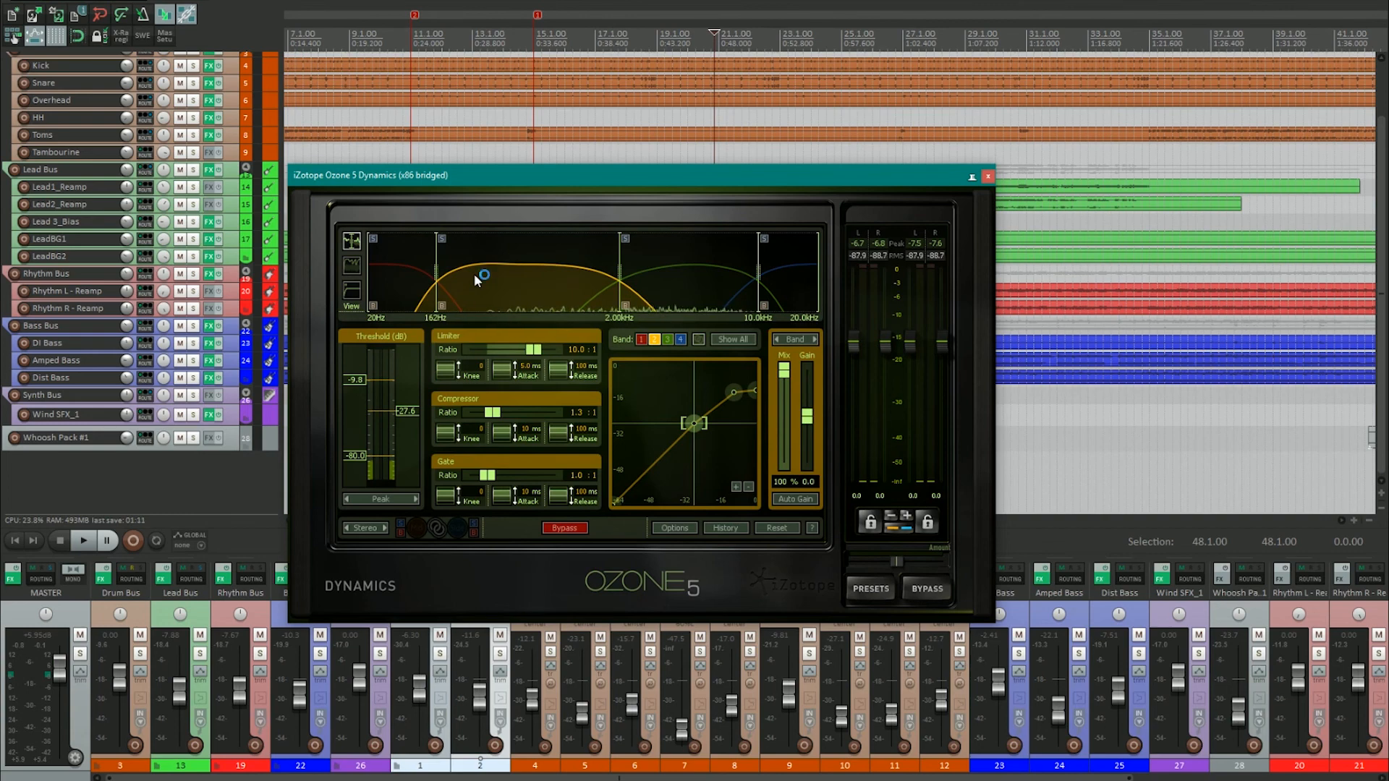
pyautogui.click(405, 261)
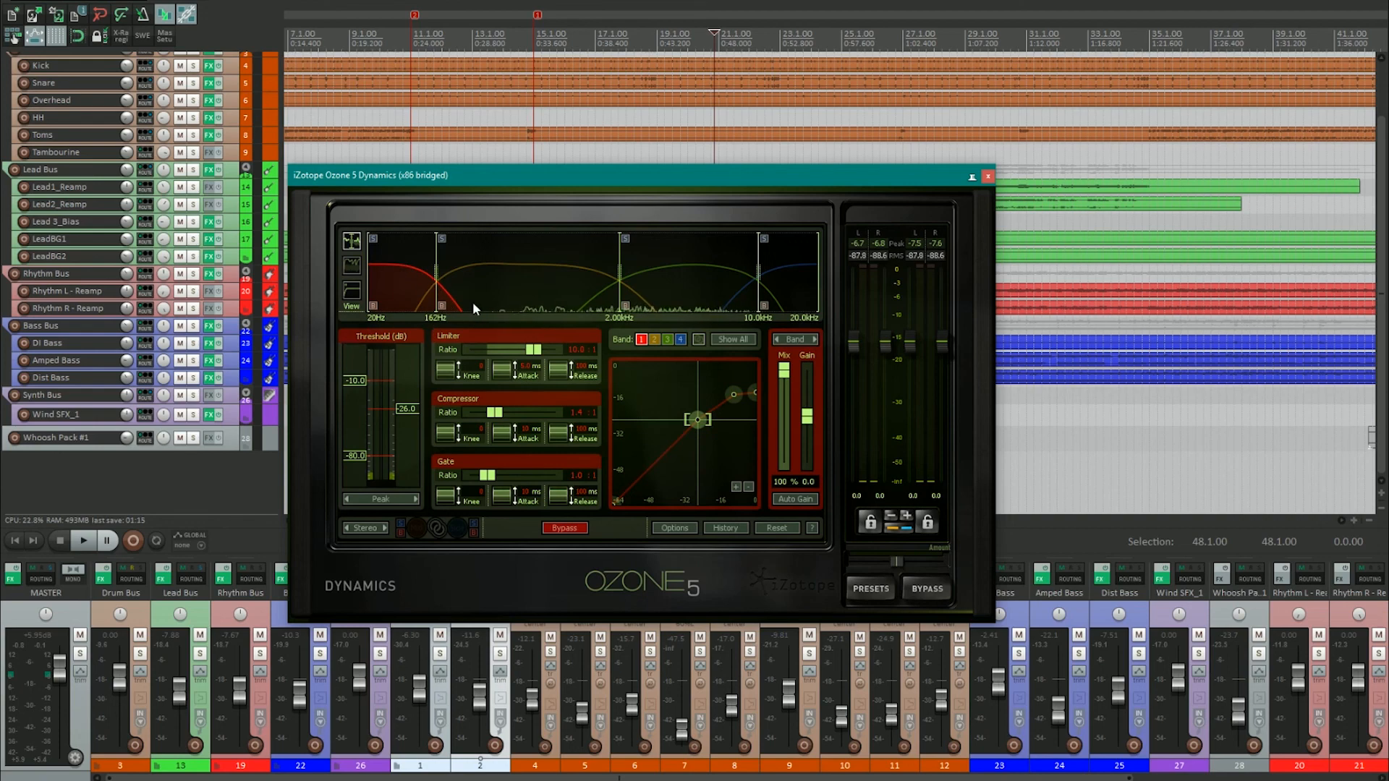
pyautogui.click(520, 272)
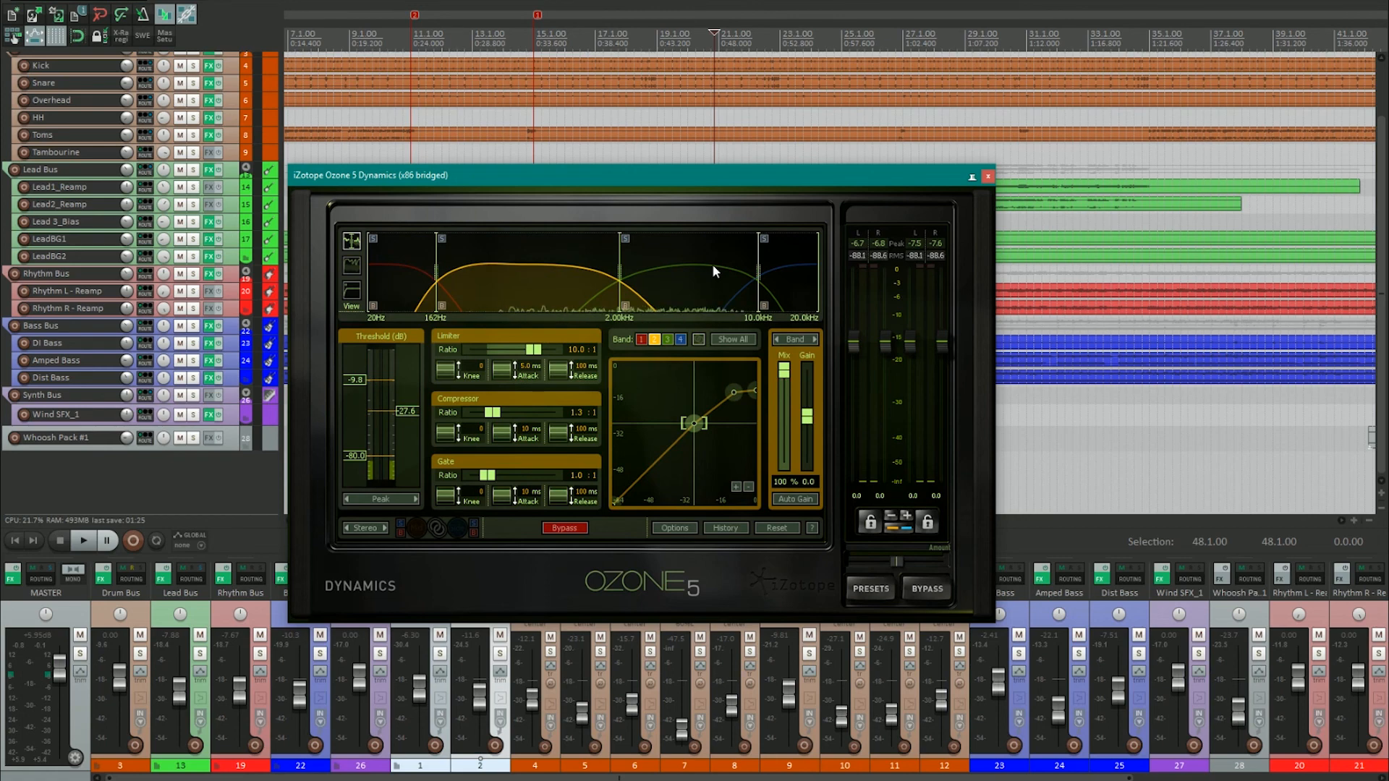
# Play the mix and lower the compressor thresholds to -27.1 dB for Ozone band 3 and -36.0 dB for band 4
pyautogui.click(686, 284)
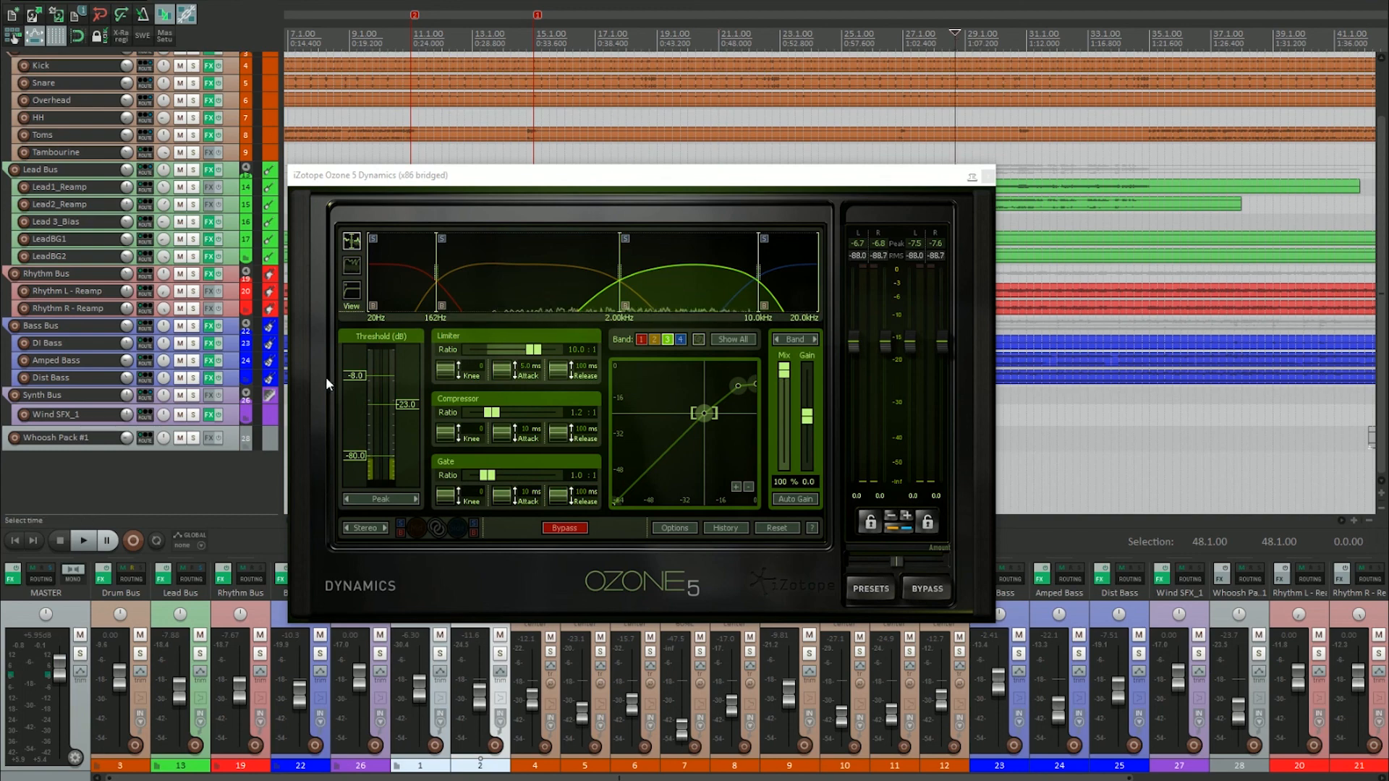
pyautogui.press('space')
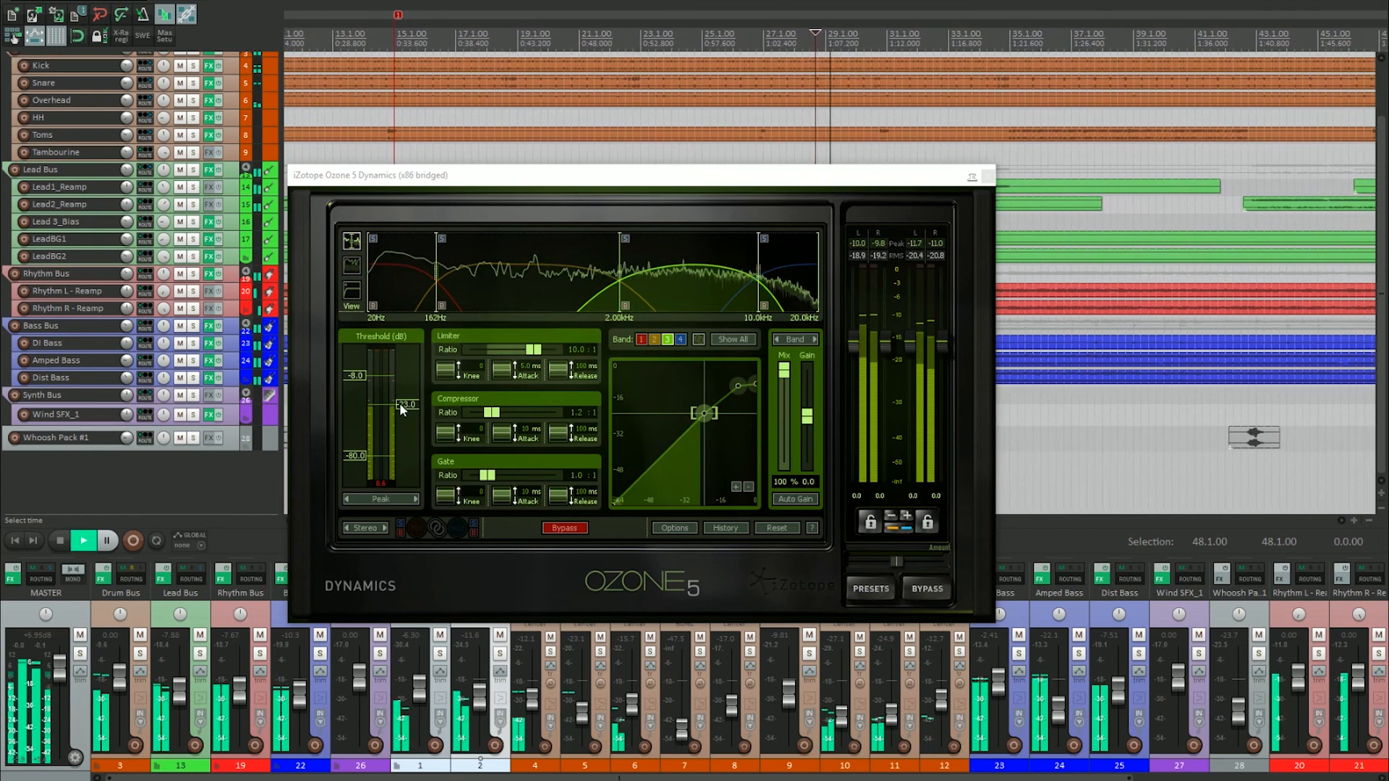
pyautogui.moveTo(406, 406)
pyautogui.mouseDown()
pyautogui.moveTo(403, 441)
pyautogui.moveTo(415, 412)
pyautogui.mouseUp()
pyautogui.click(784, 267)
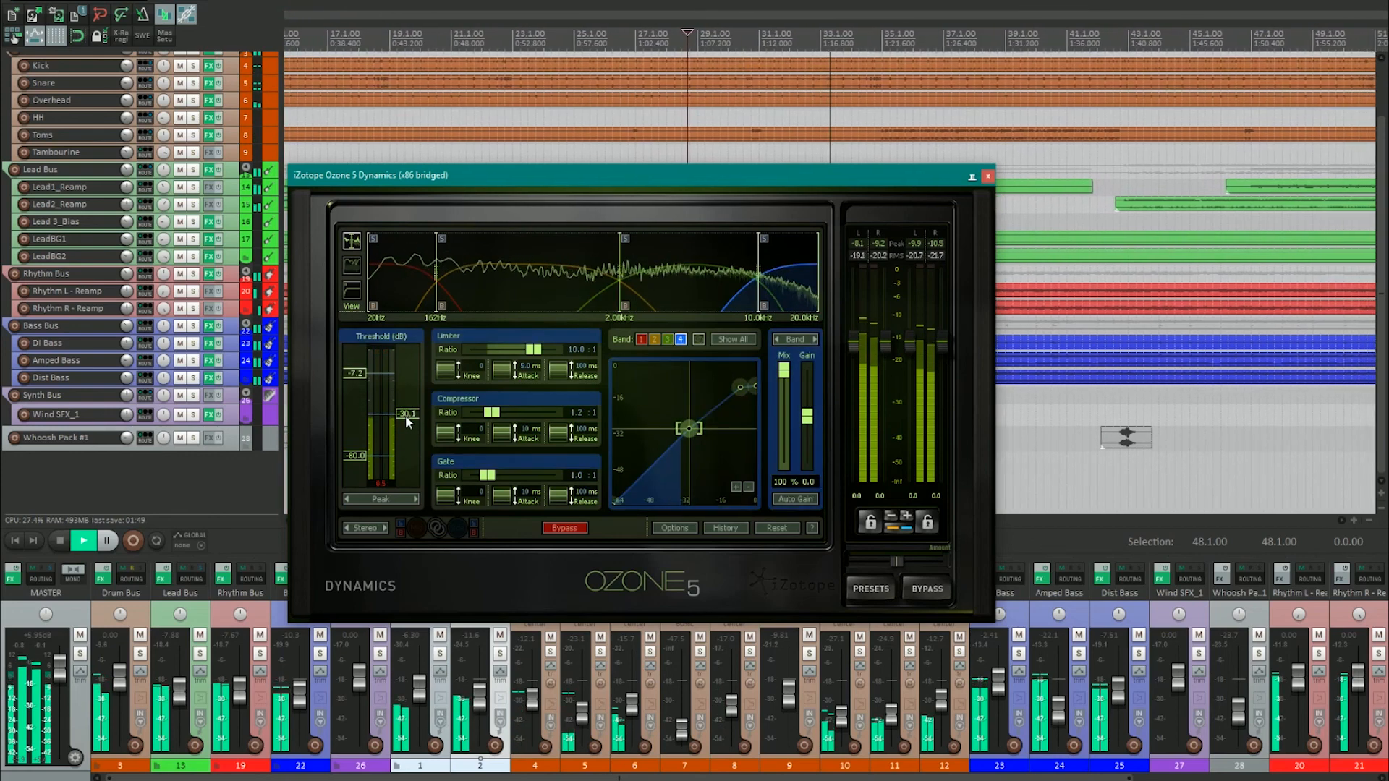
pyautogui.moveTo(404, 413); pyautogui.dragTo(405, 421)
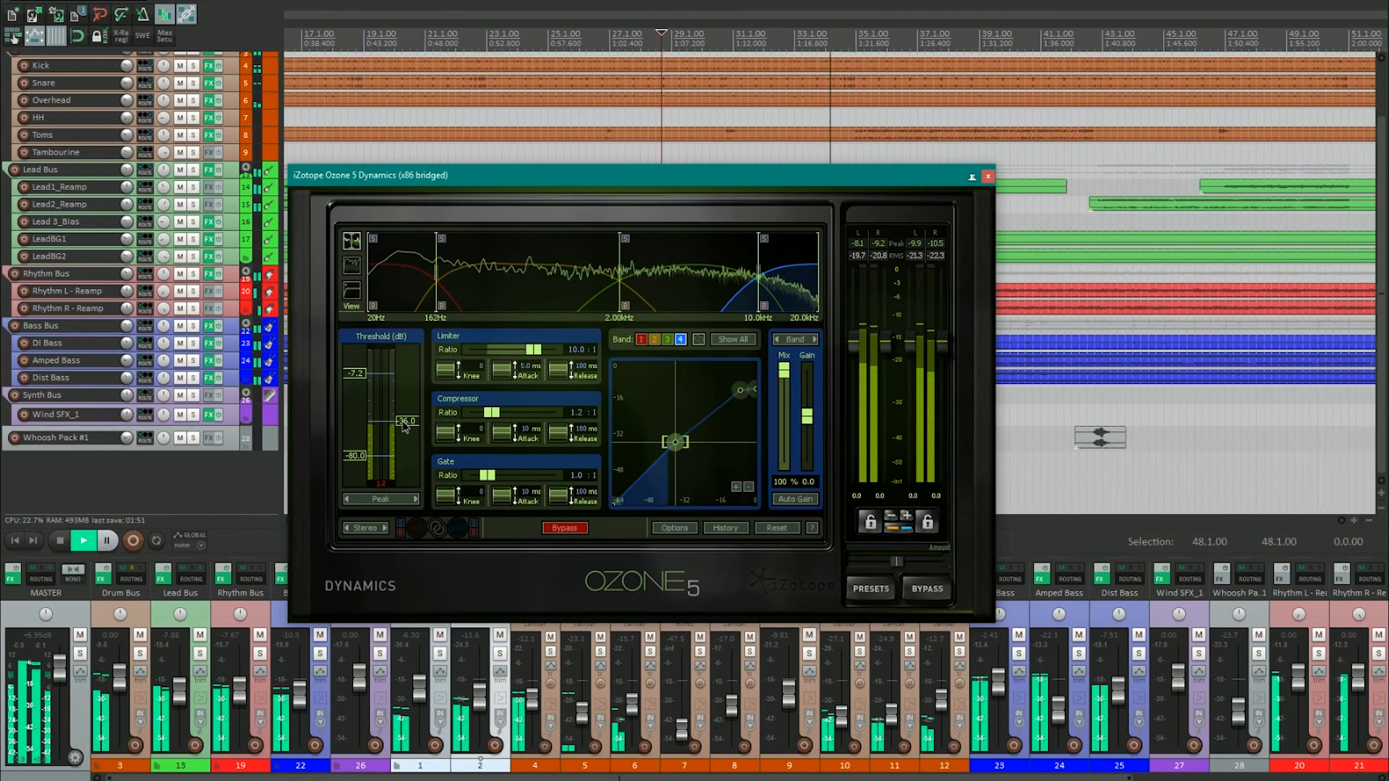
pyautogui.click(690, 256)
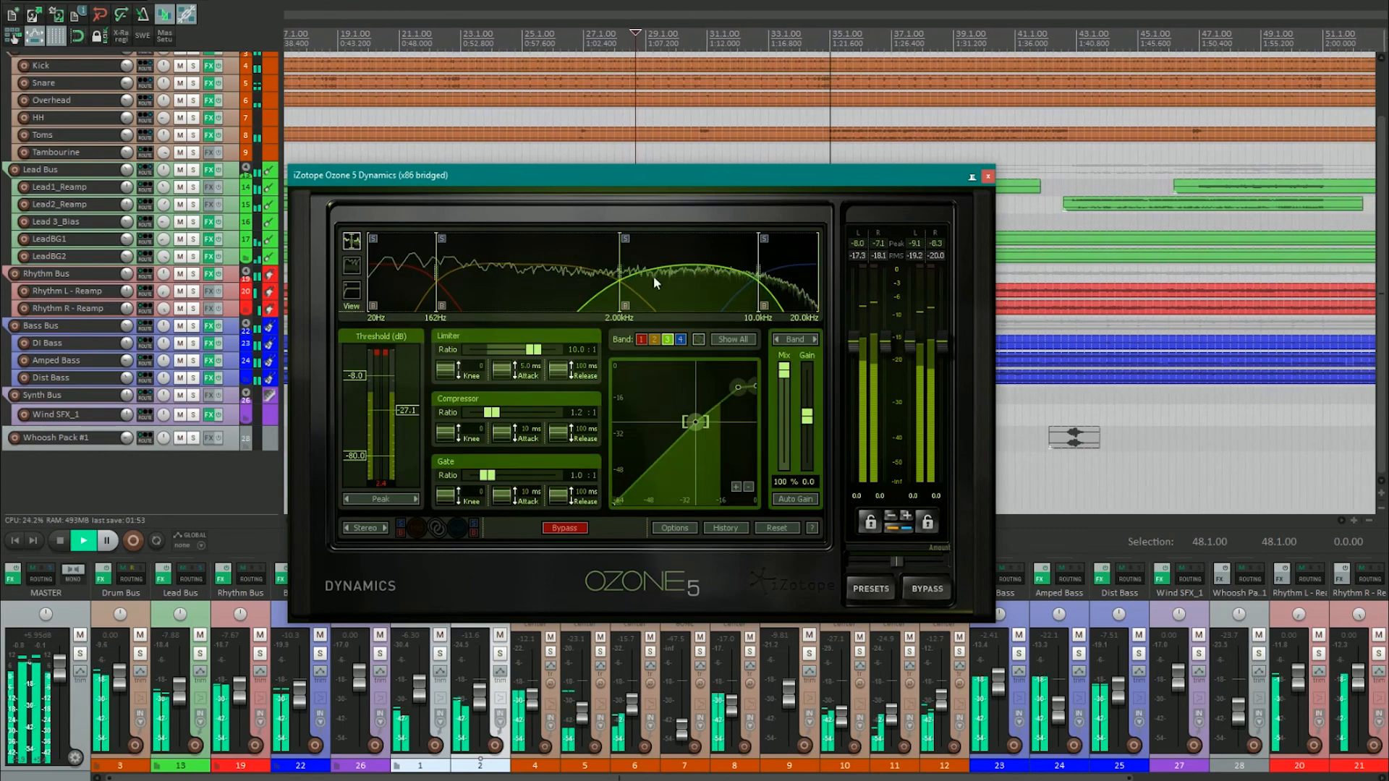
# Stop playback, close Ozone Dynamics, and open FabFilter Saturn from the master chain with its window moved aside
pyautogui.press('space')
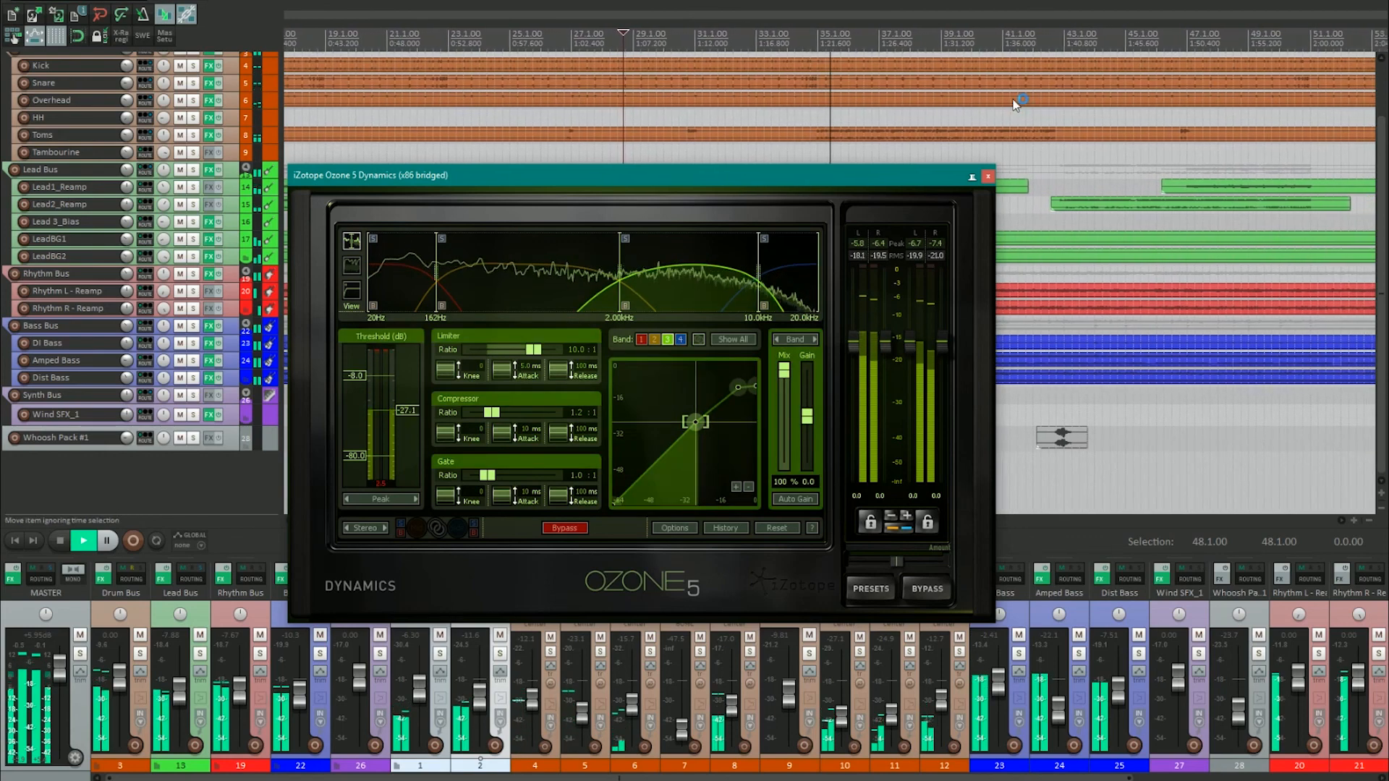
pyautogui.click(987, 176)
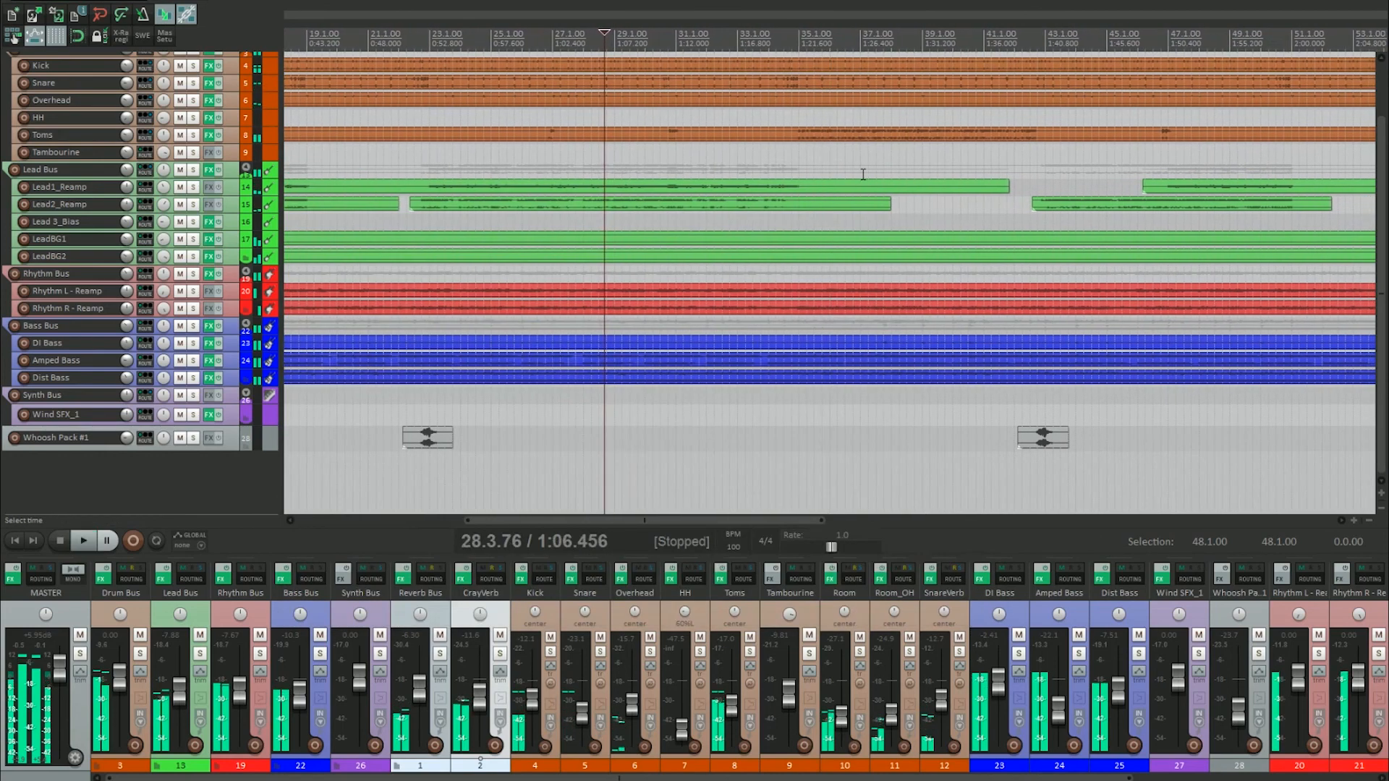
pyautogui.rightClick(10, 582)
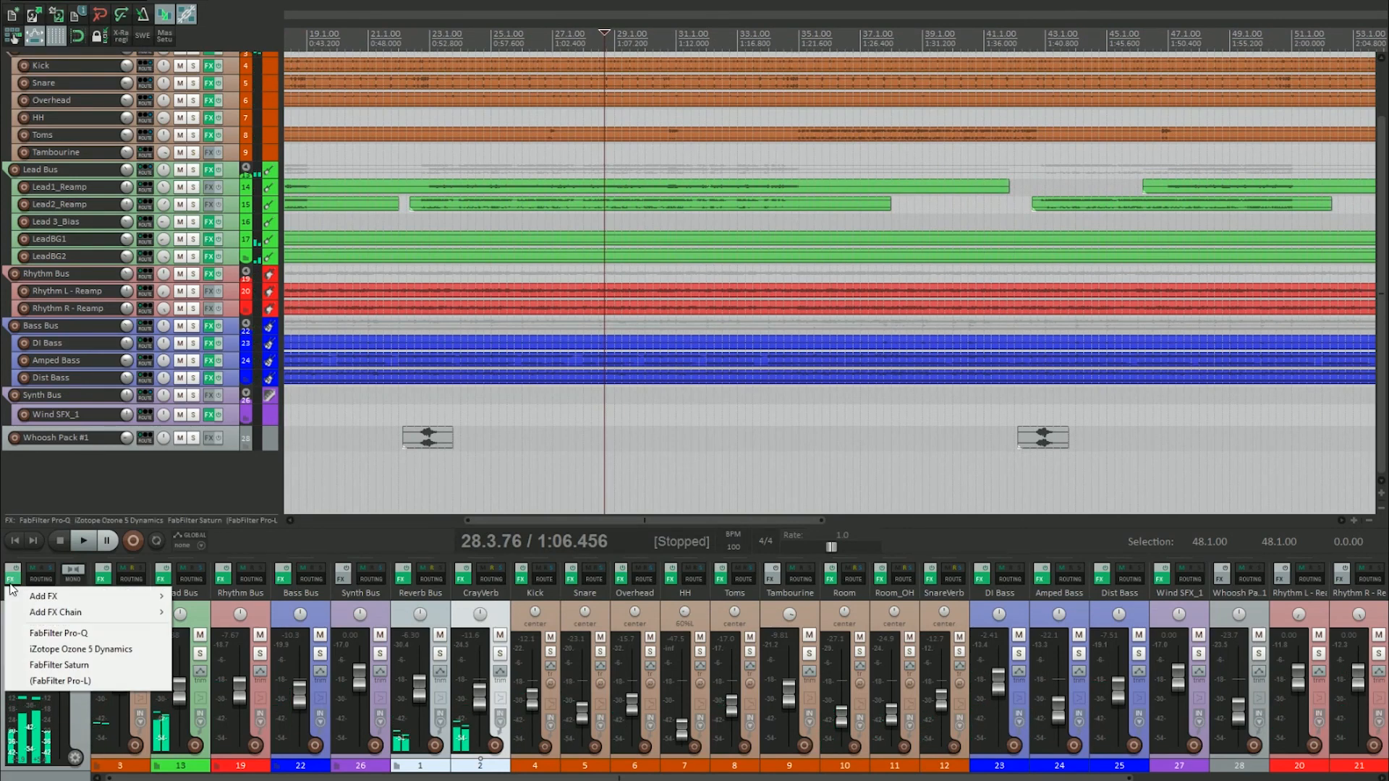
pyautogui.click(56, 667)
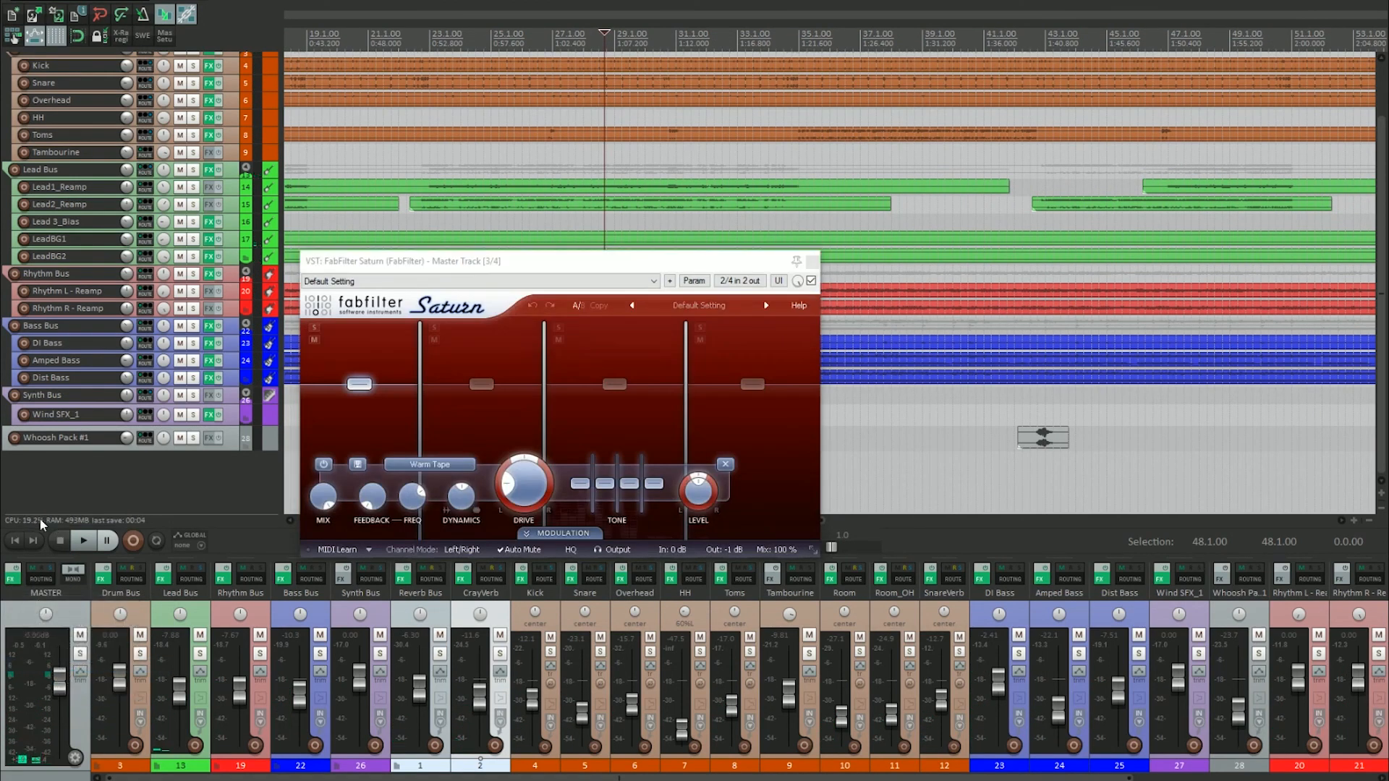
pyautogui.click(13, 542)
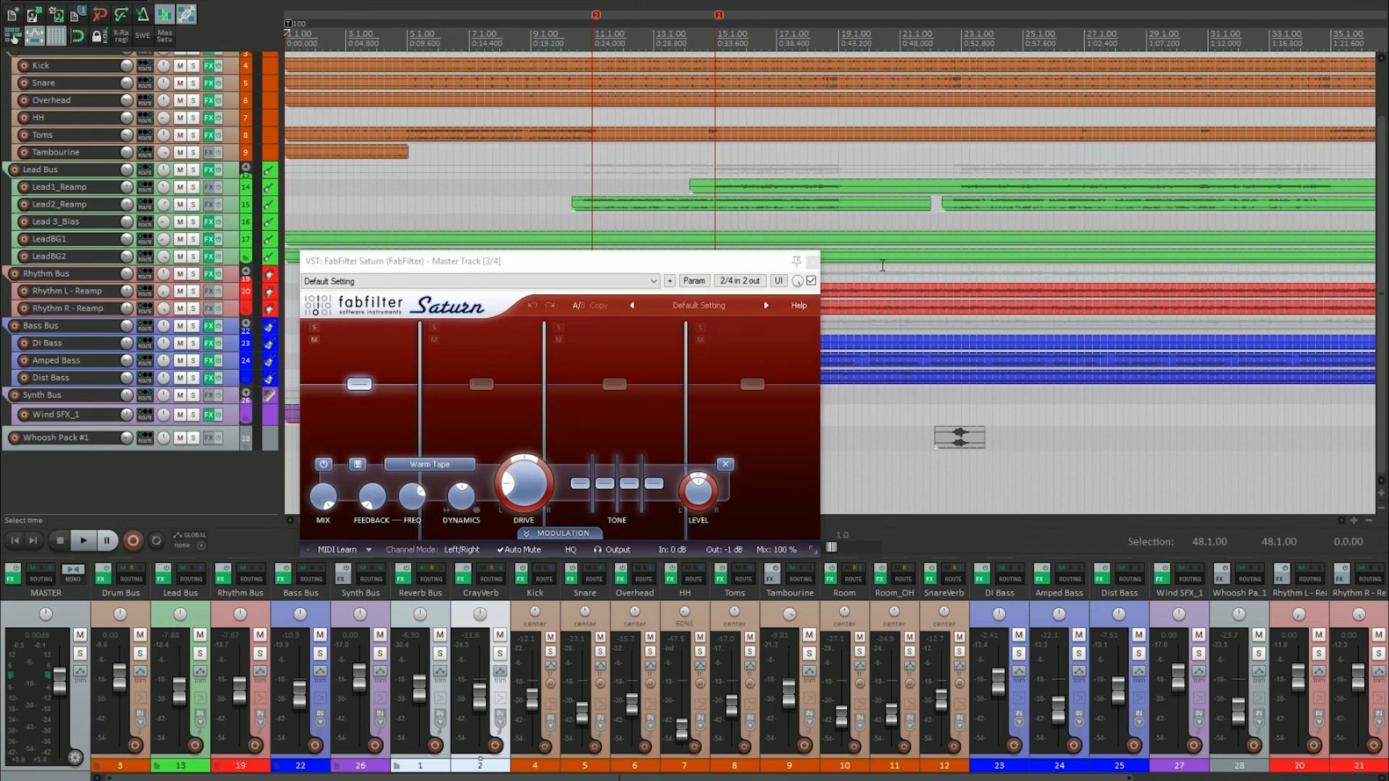
pyautogui.moveTo(685, 259); pyautogui.dragTo(972, 244)
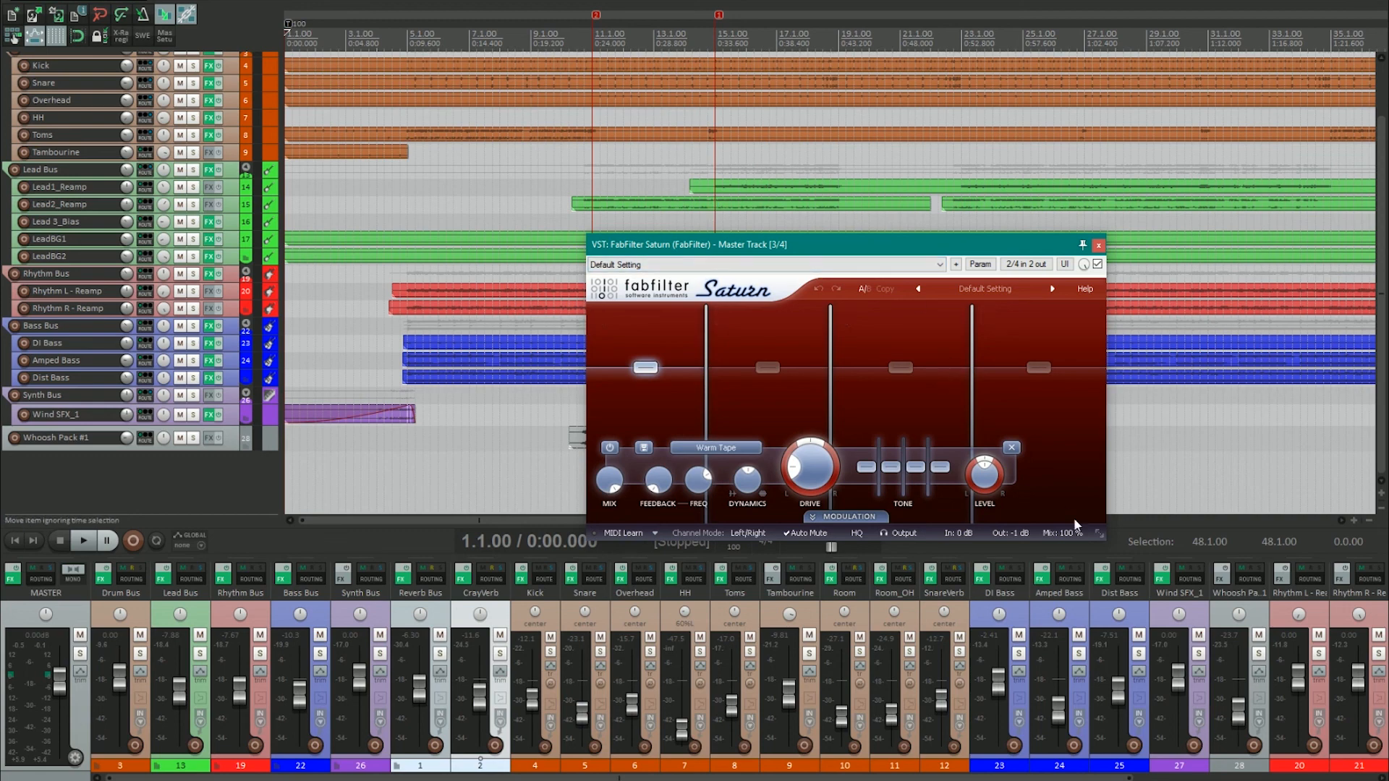
# Set the output gain of Saturn to 0 dB
pyautogui.doubleClick(1011, 534)
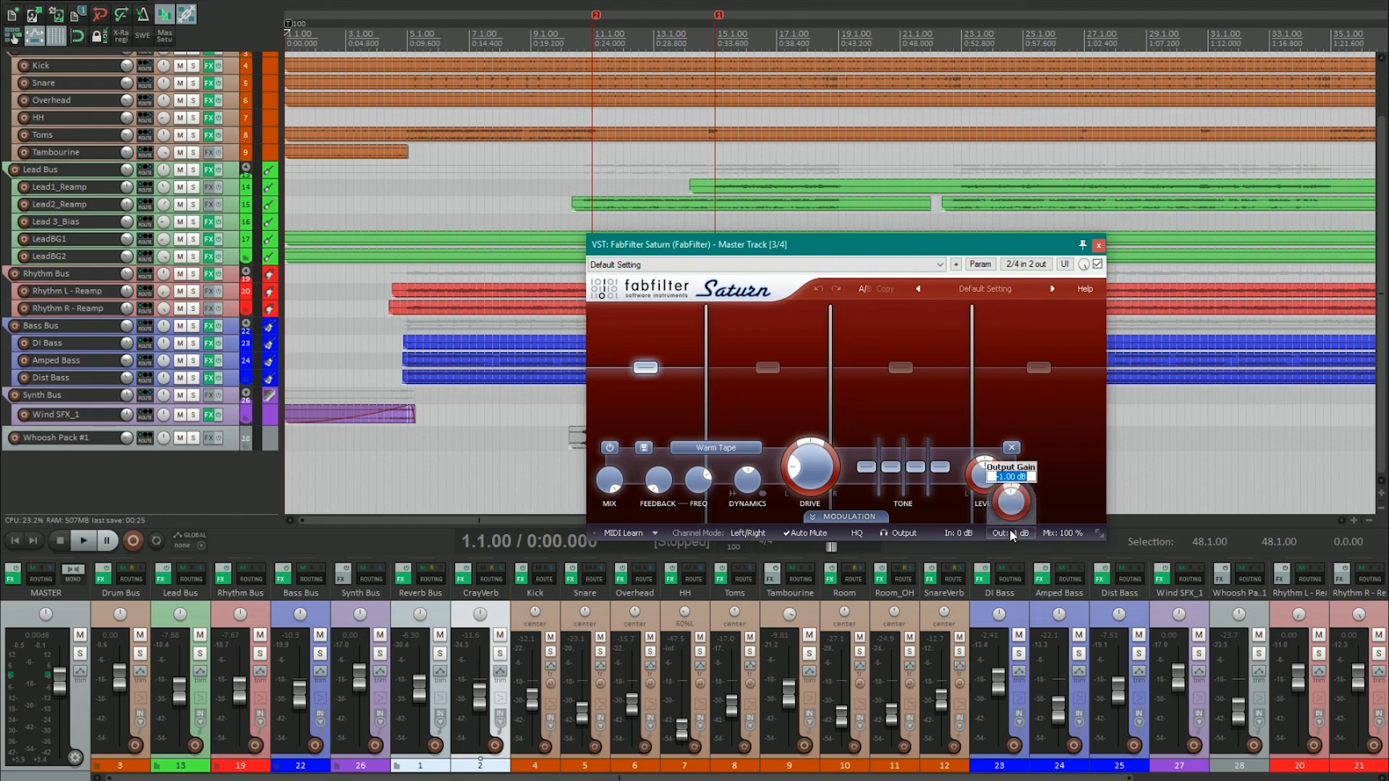
pyautogui.write('0')
pyautogui.press('Return')
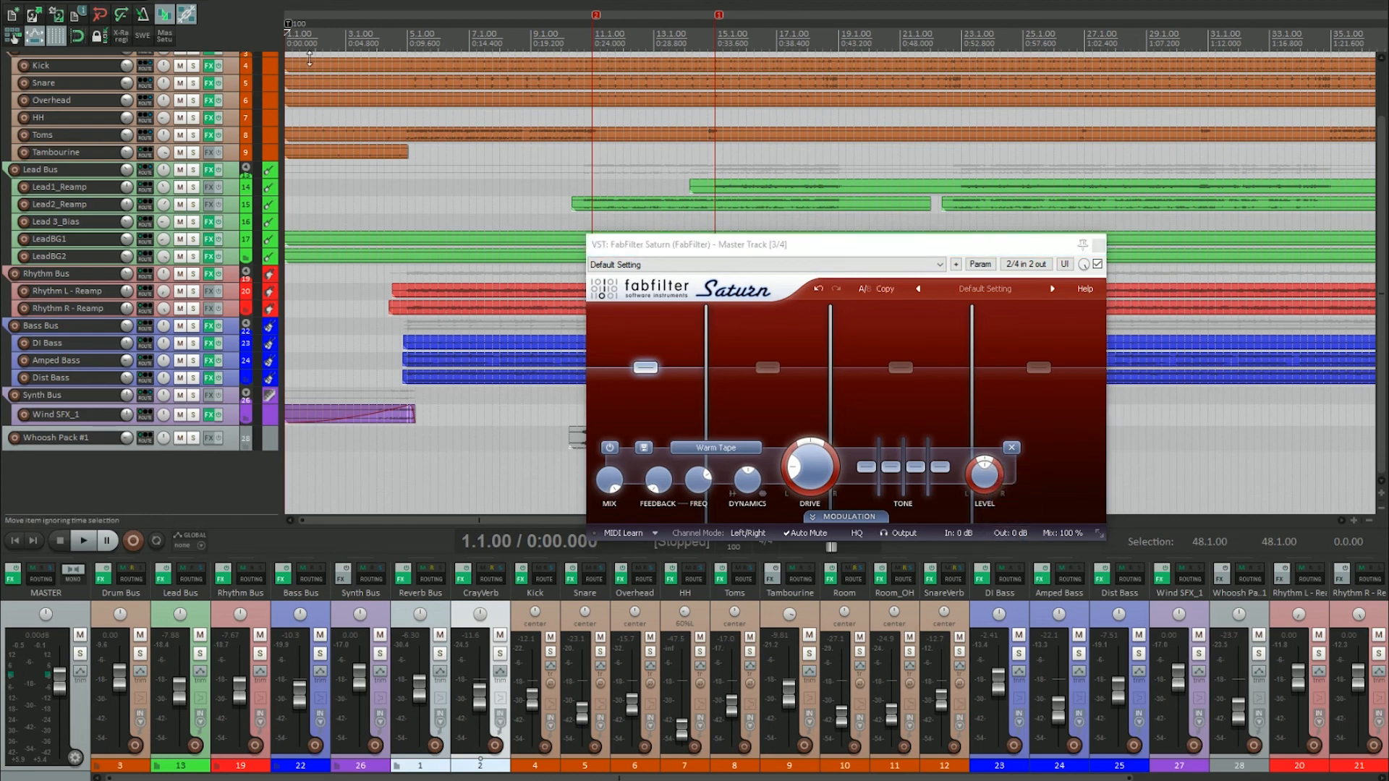
# Play the mix from about bar 11 while viewing Saturn's bands, and raise the master fader to about +5 dB
pyautogui.moveTo(654, 371)
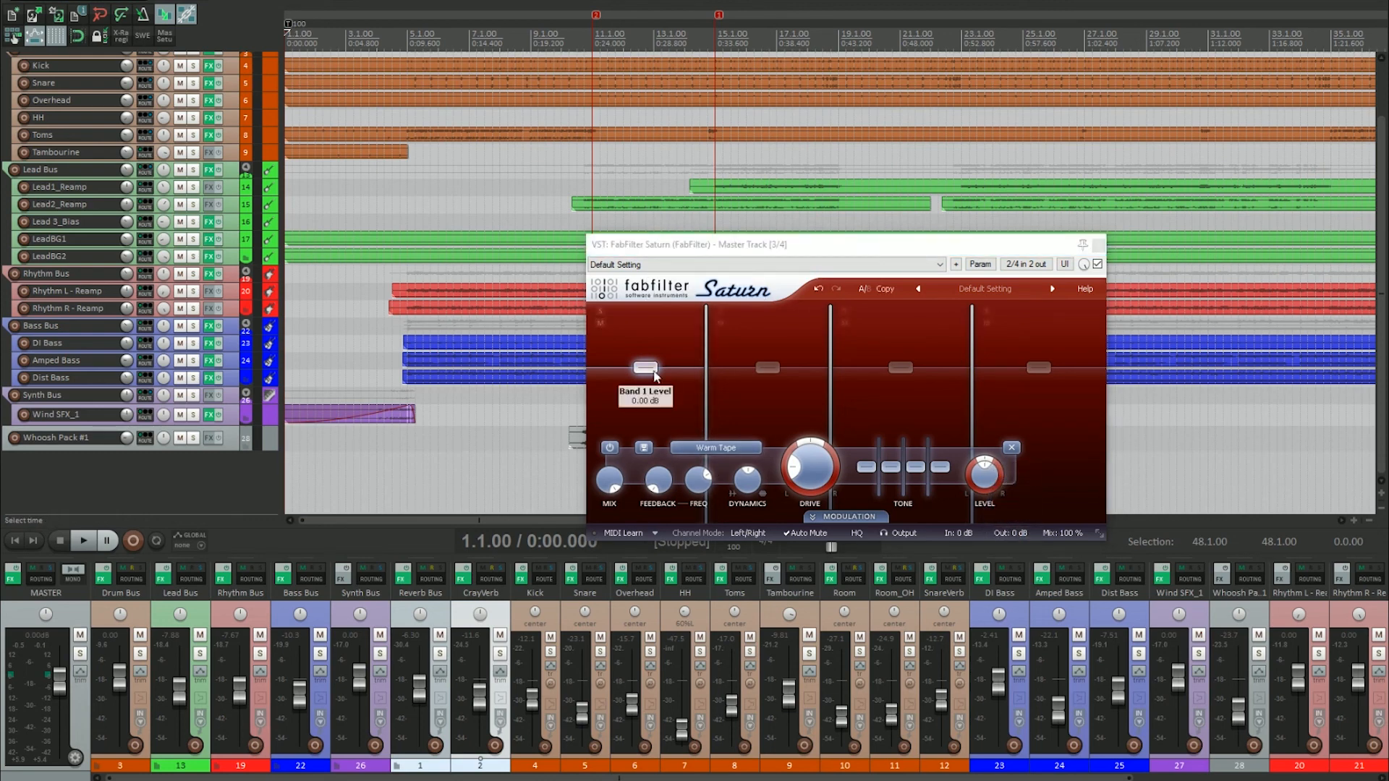
pyautogui.click(759, 369)
pyautogui.click(890, 367)
pyautogui.click(598, 75)
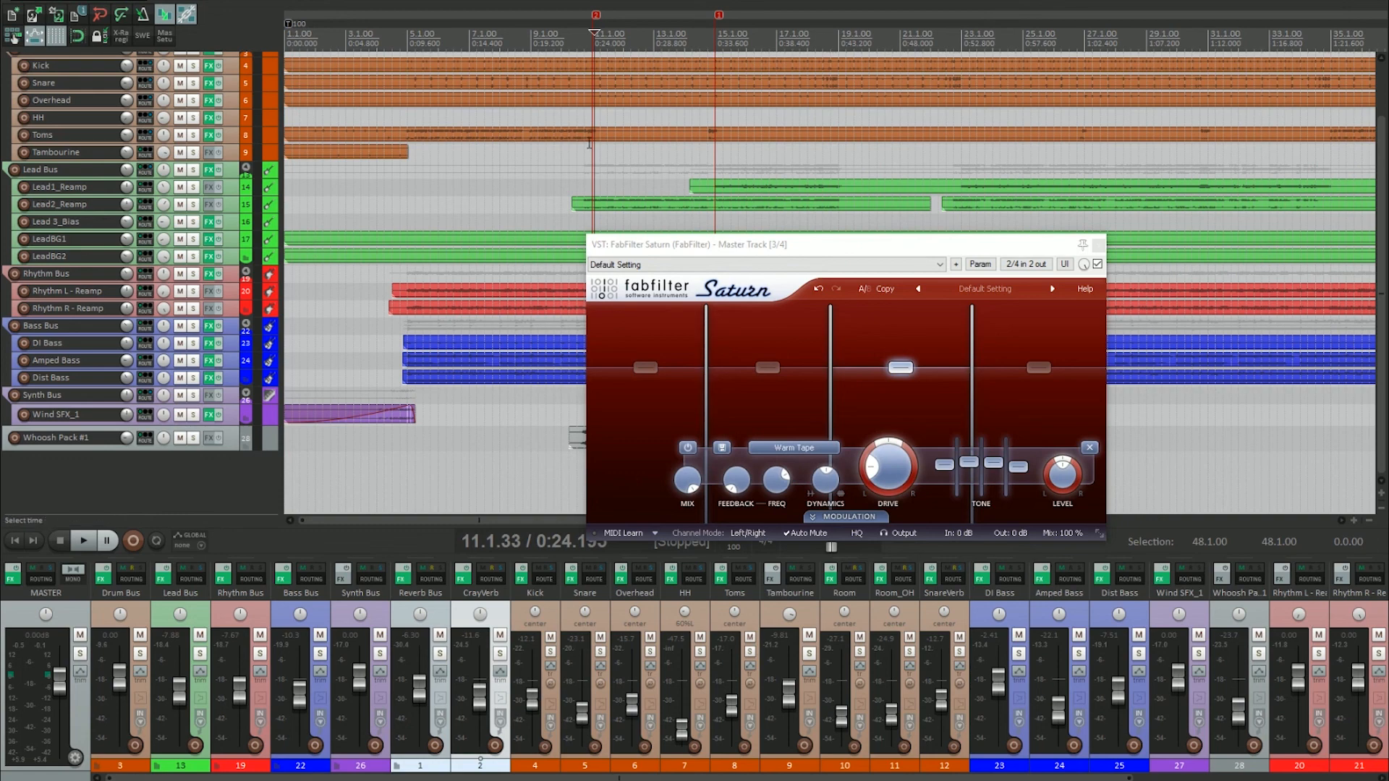
pyautogui.press('space')
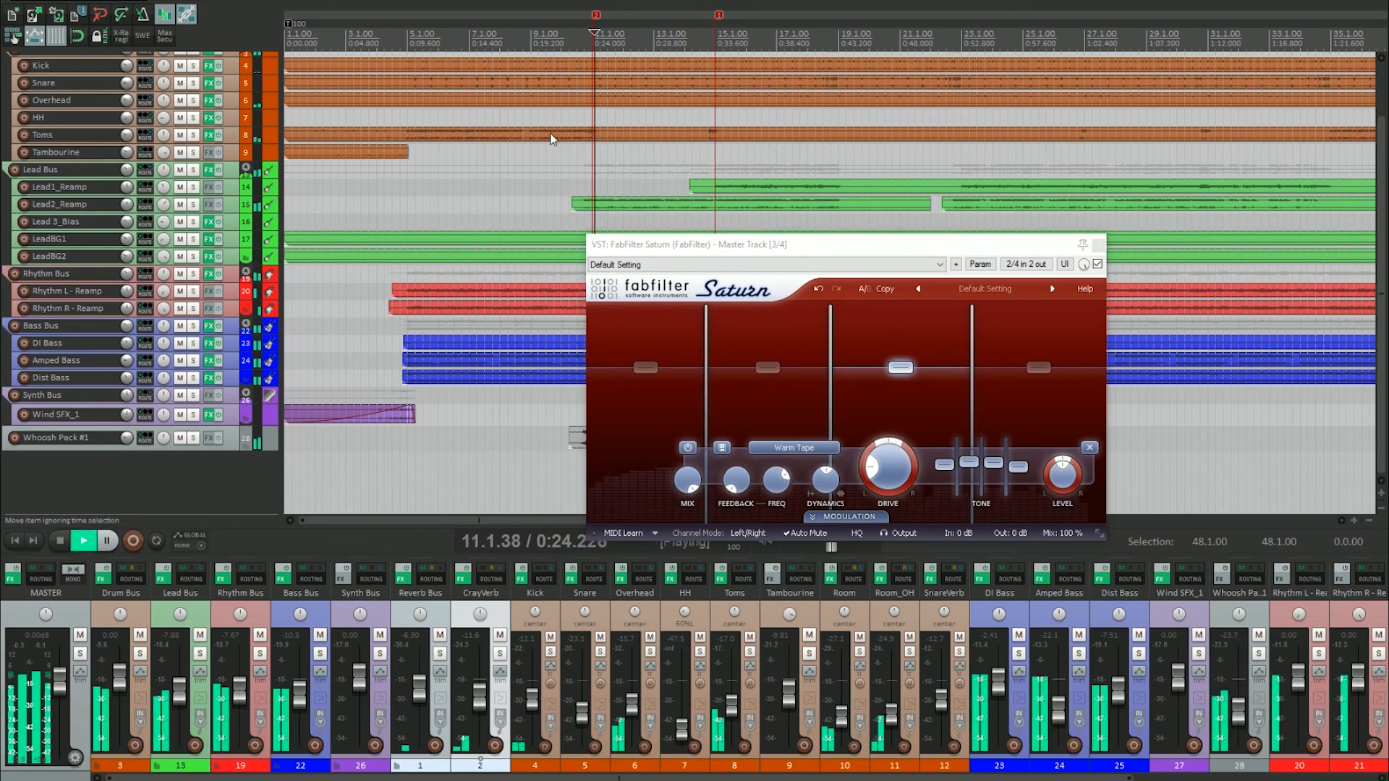
pyautogui.click(772, 373)
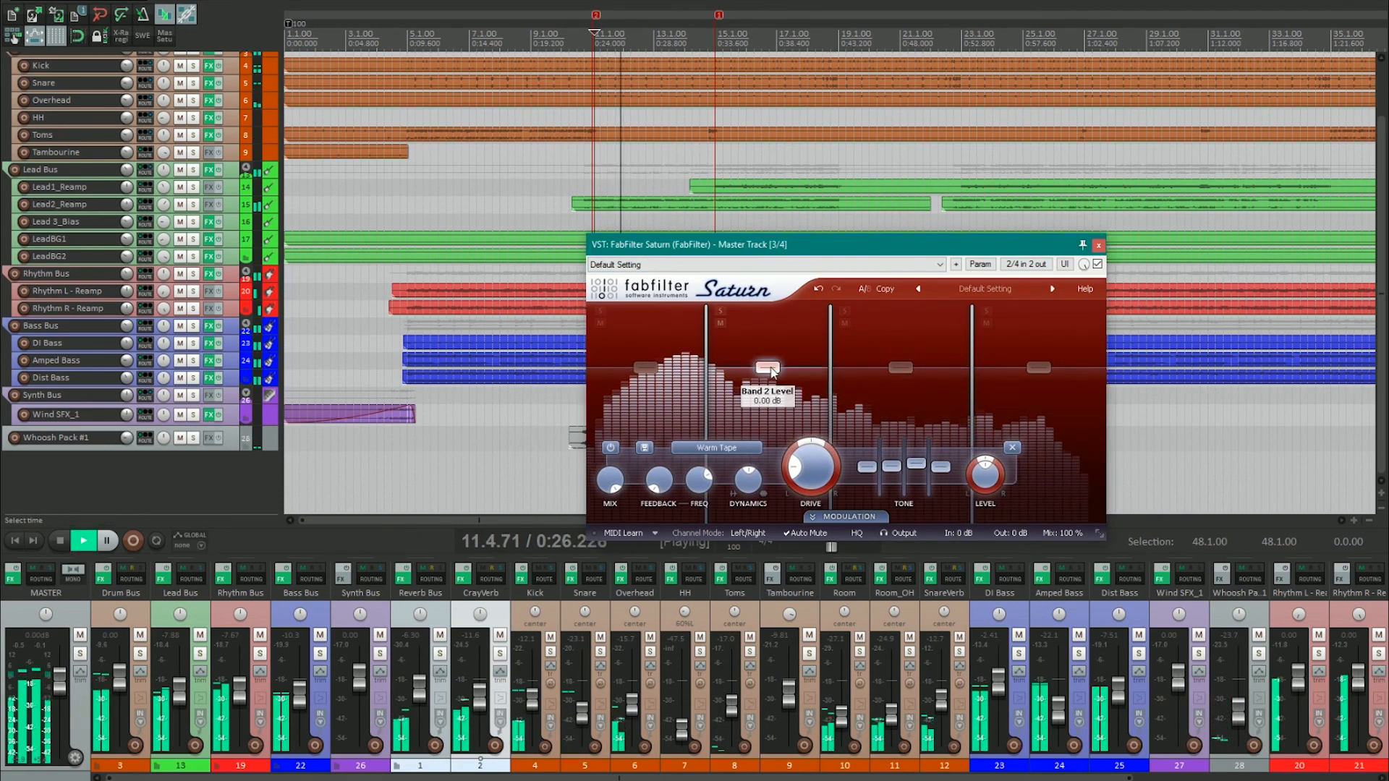
pyautogui.moveTo(66, 682); pyautogui.dragTo(60, 672)
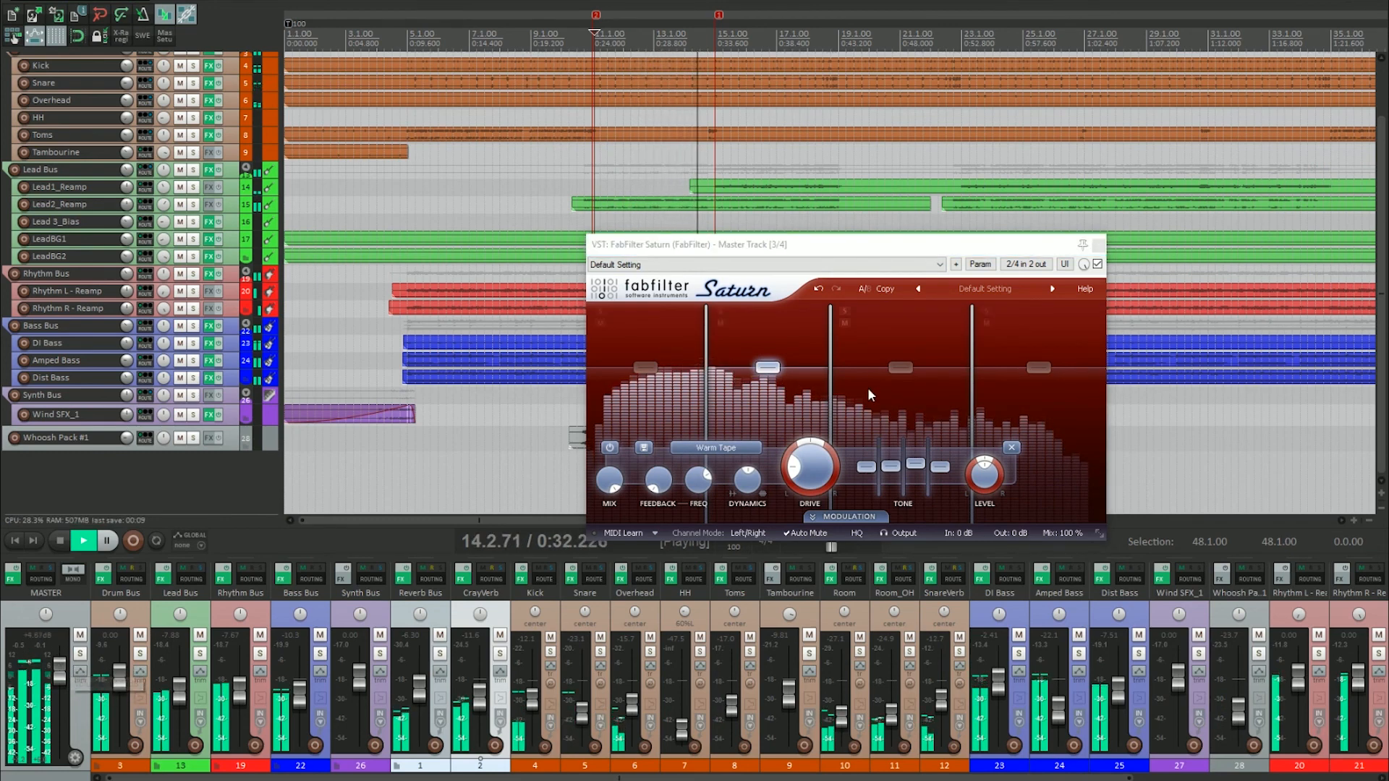
# Move Saturn's crossover between bands 2 and 3 to about 551 Hz, compare both bands during playback, and stop
pyautogui.click(901, 368)
pyautogui.moveTo(993, 462)
pyautogui.mouseDown()
pyautogui.moveTo(993, 433)
pyautogui.moveTo(995, 464)
pyautogui.mouseUp()
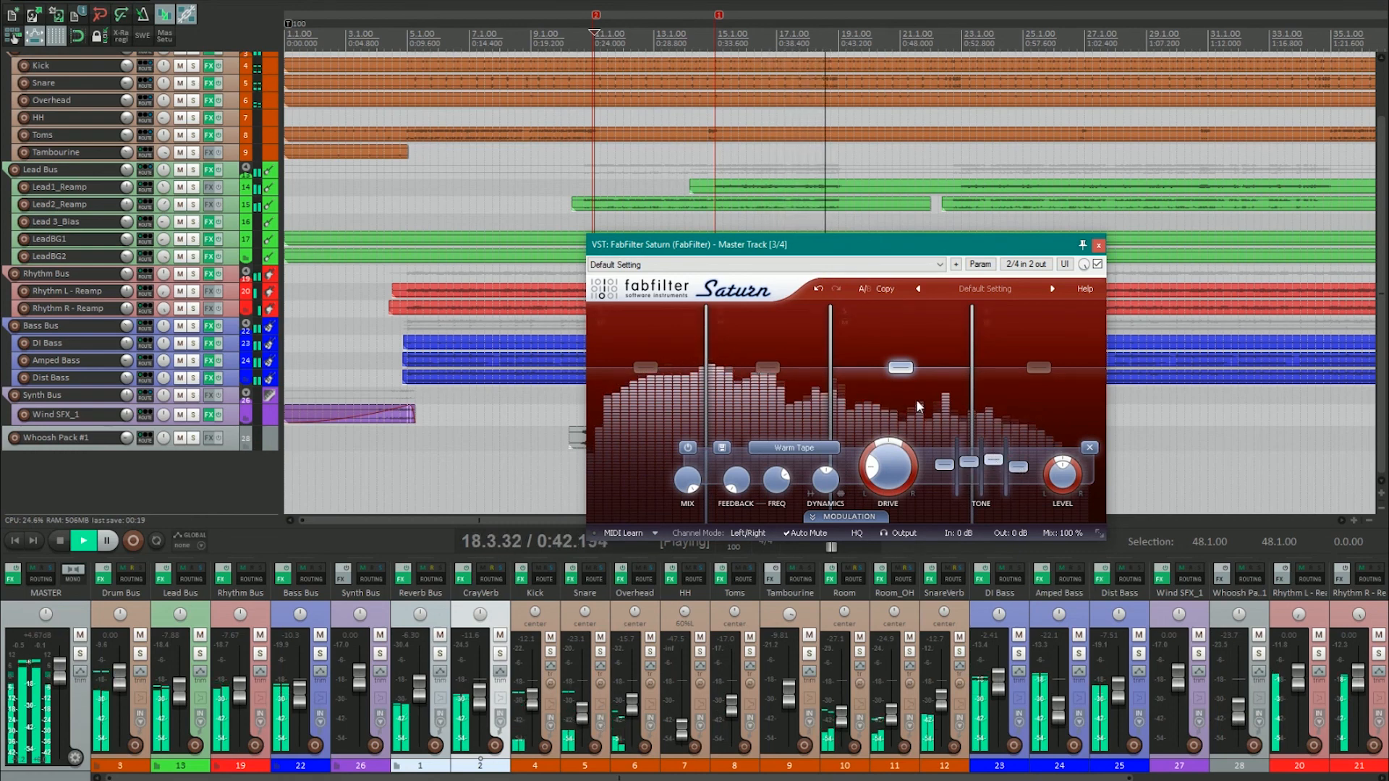
pyautogui.moveTo(835, 385); pyautogui.dragTo(840, 388)
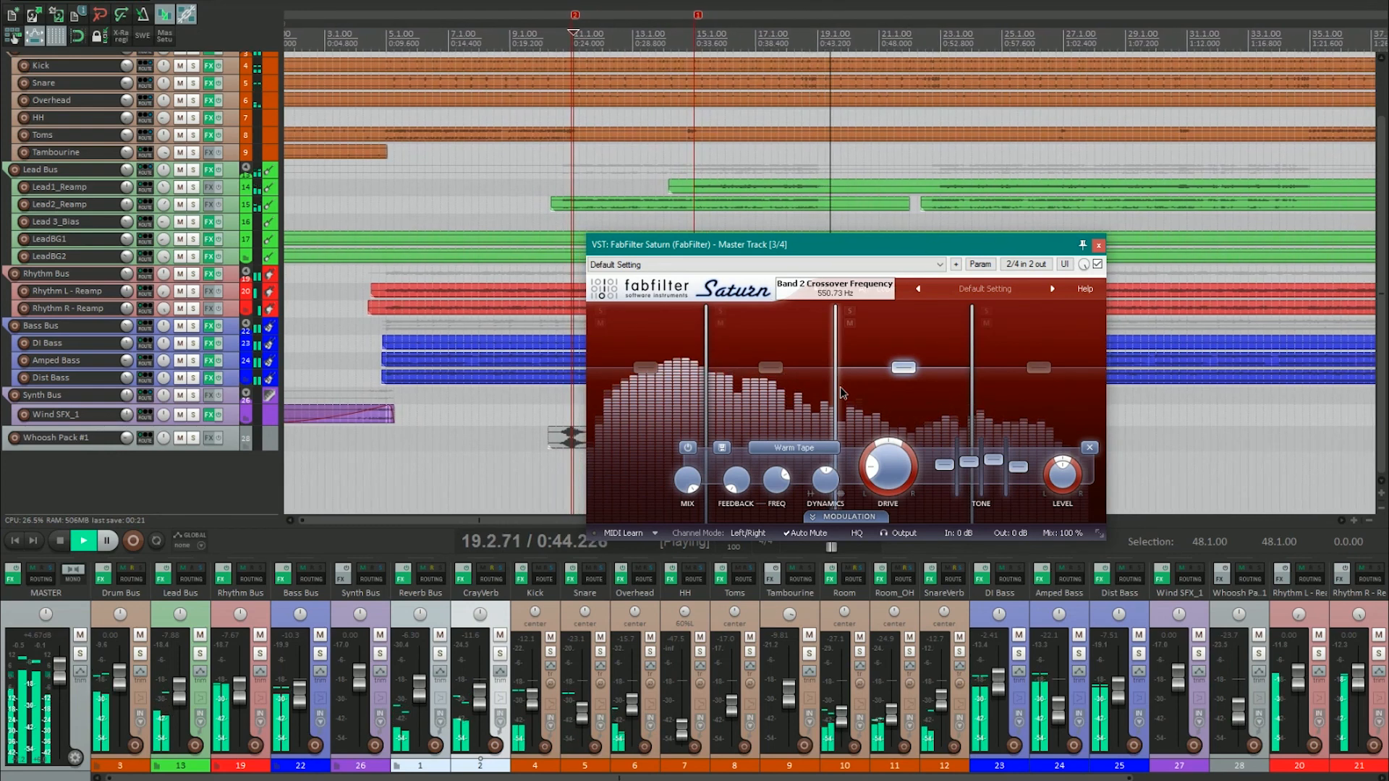
pyautogui.click(769, 369)
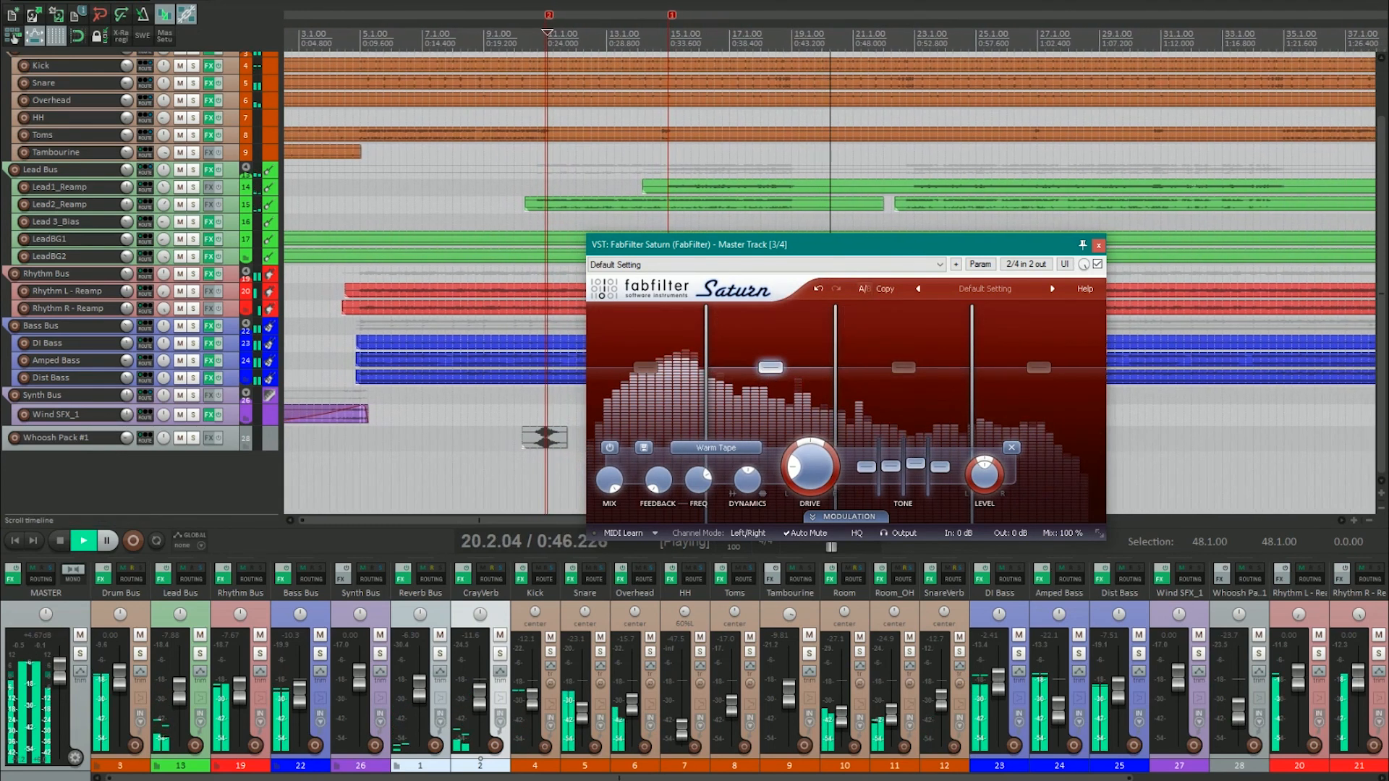
pyautogui.click(890, 385)
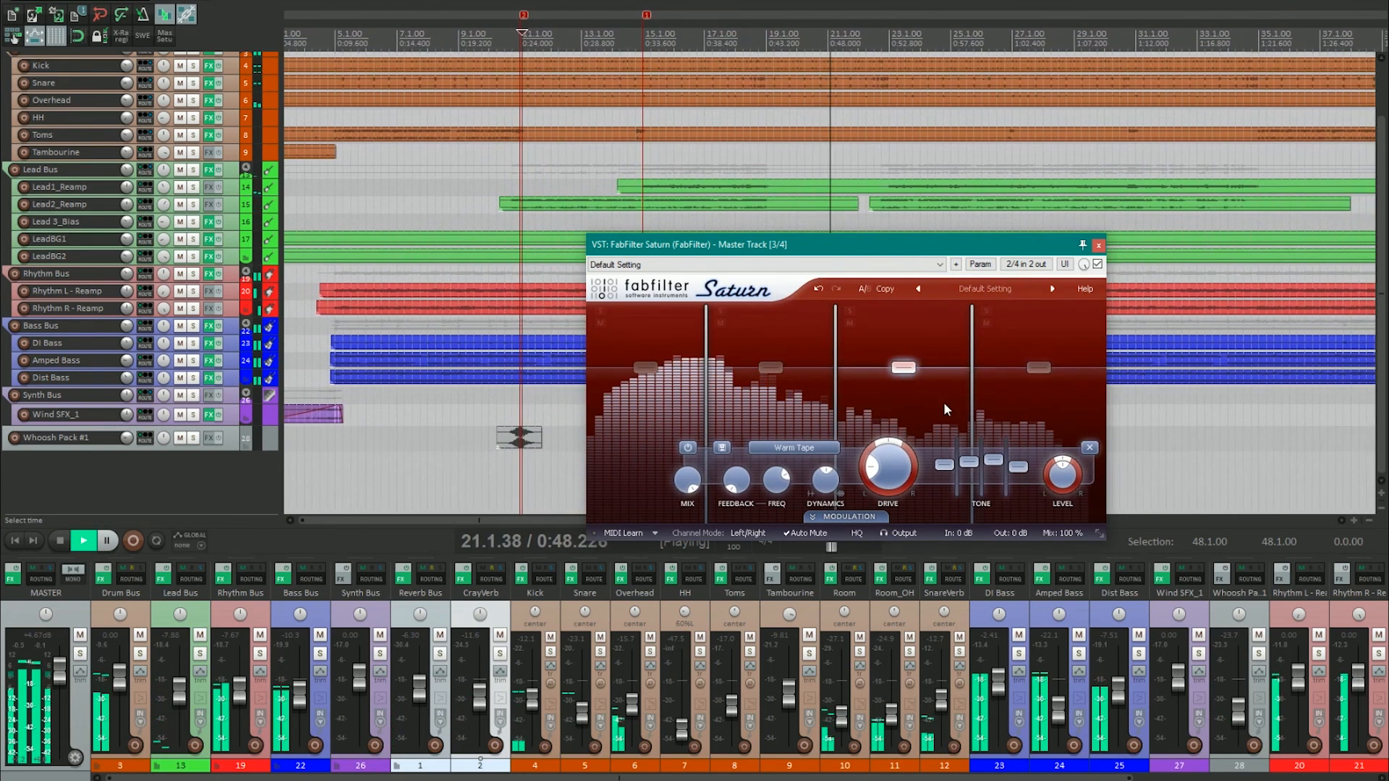
pyautogui.moveTo(865, 475); pyautogui.dragTo(863, 459)
pyautogui.press('space')
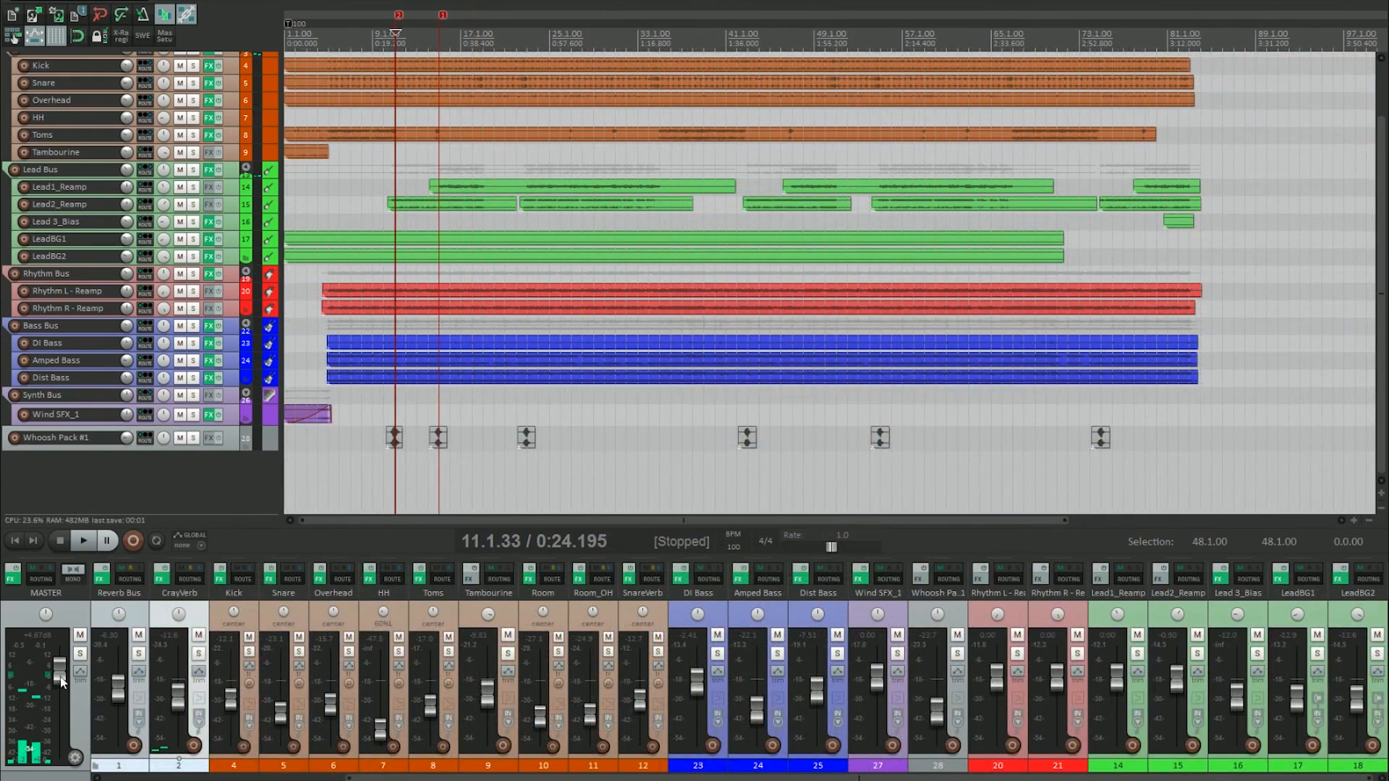
# Return to the project start, open FabFilter Pro-L from the master chain, and take it out of bypass
pyautogui.click(13, 544)
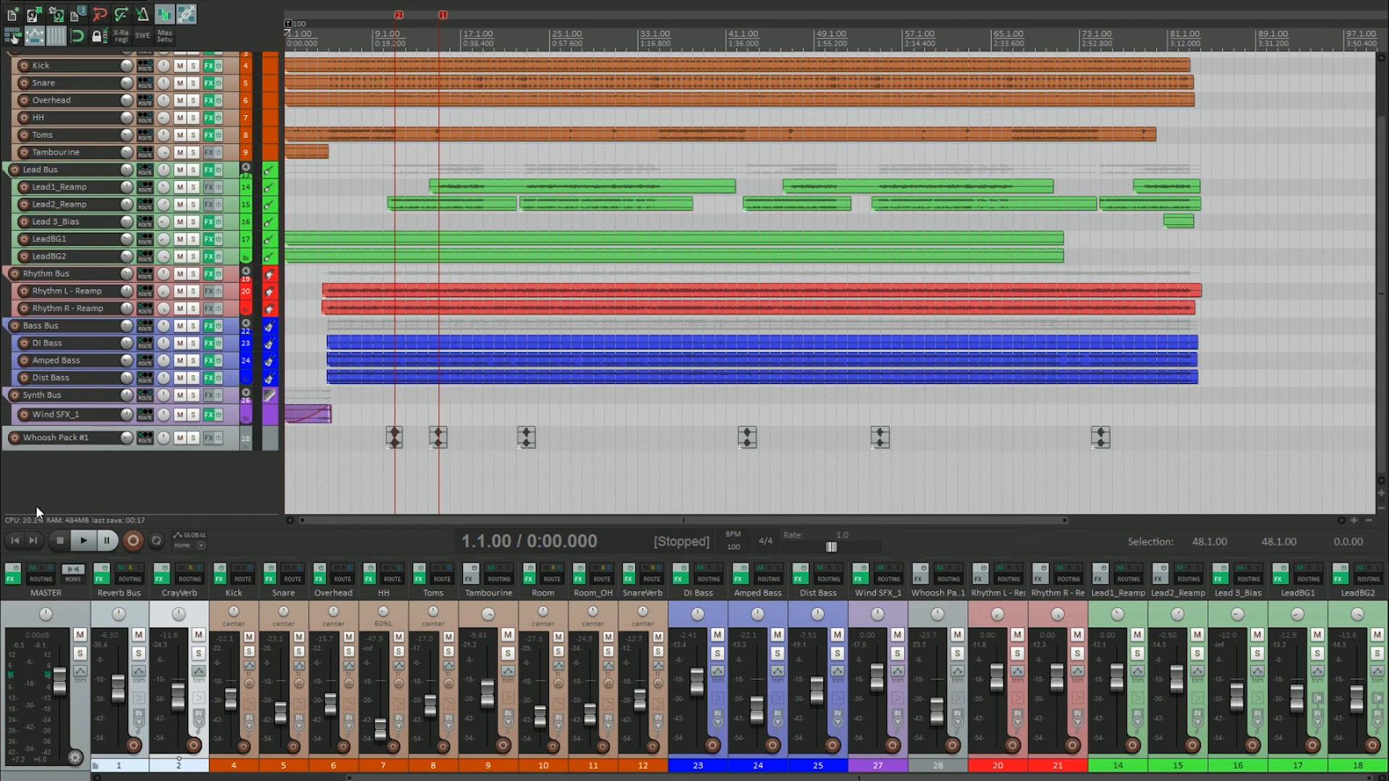
pyautogui.rightClick(16, 581)
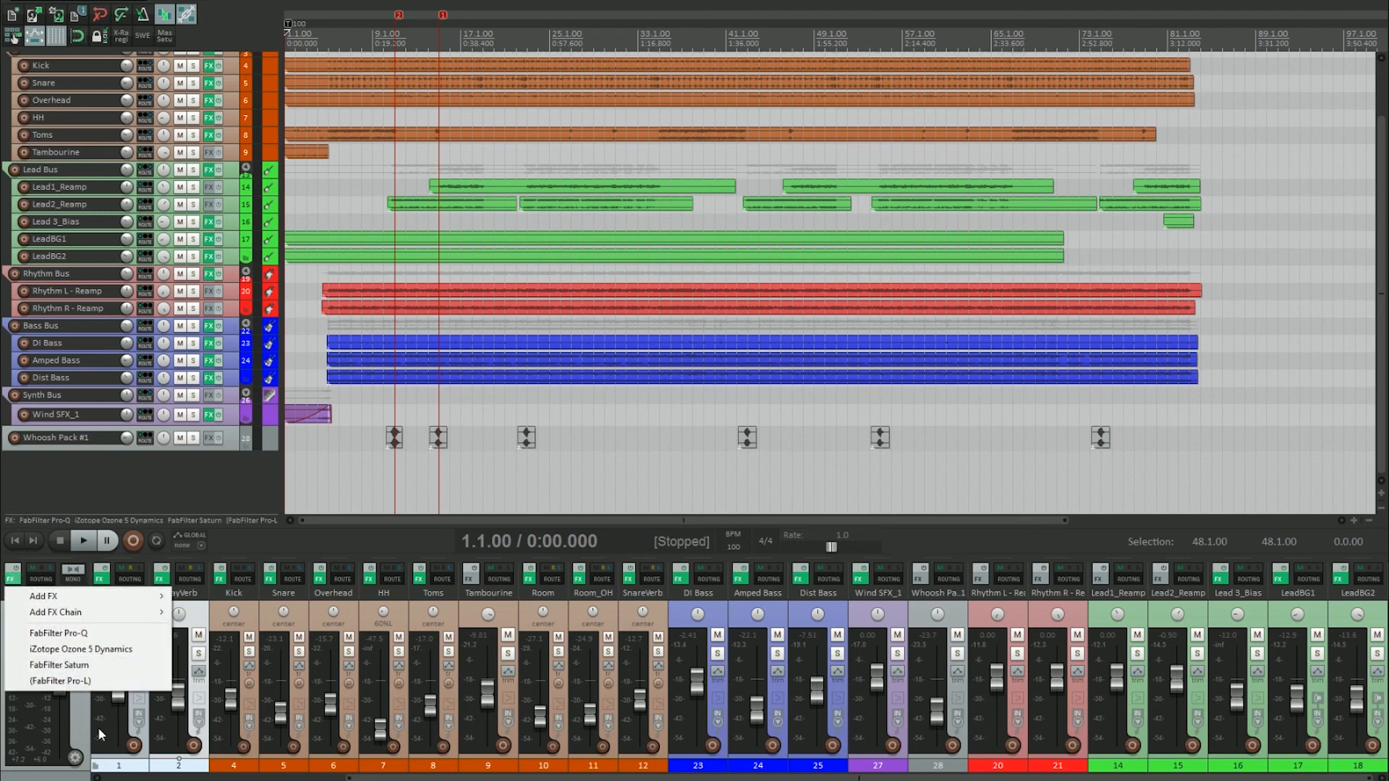
pyautogui.click(76, 682)
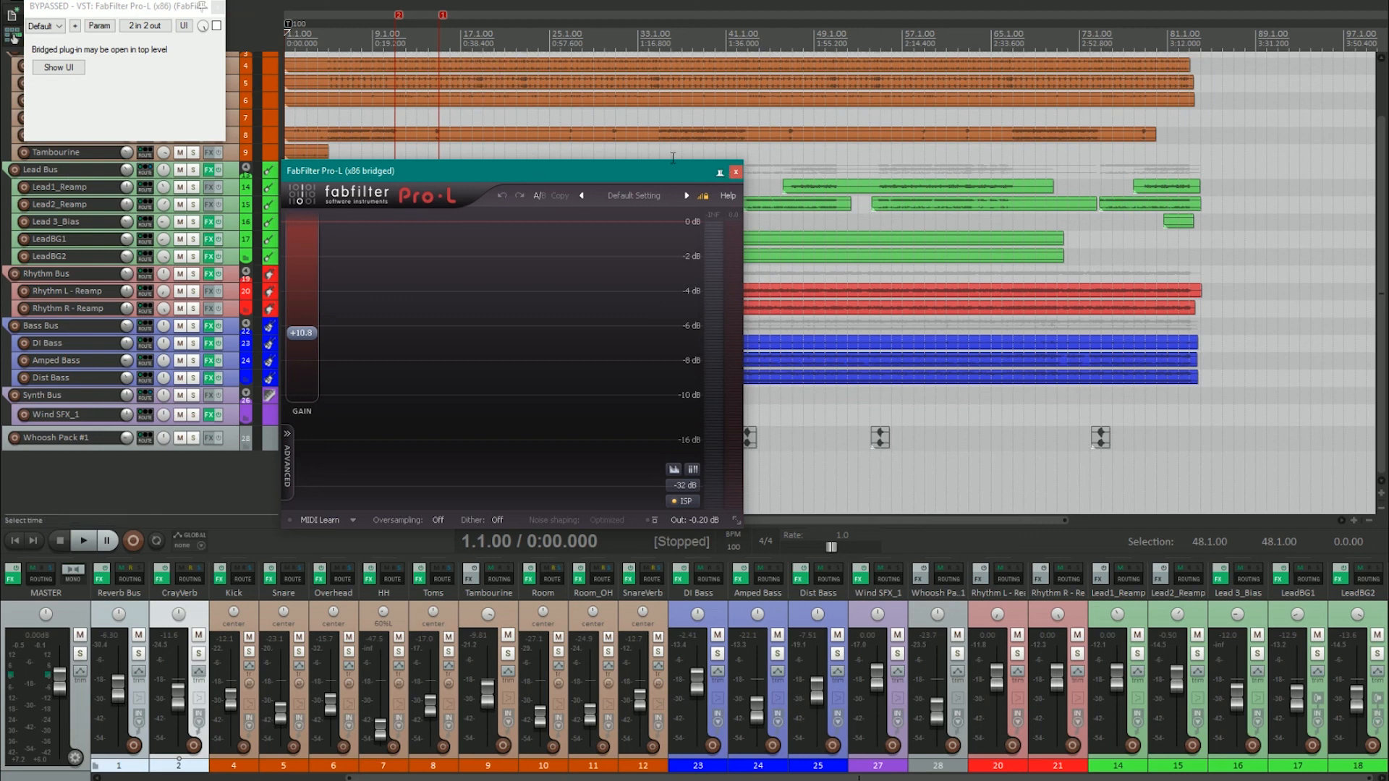
pyautogui.moveTo(305, 345)
pyautogui.click(216, 26)
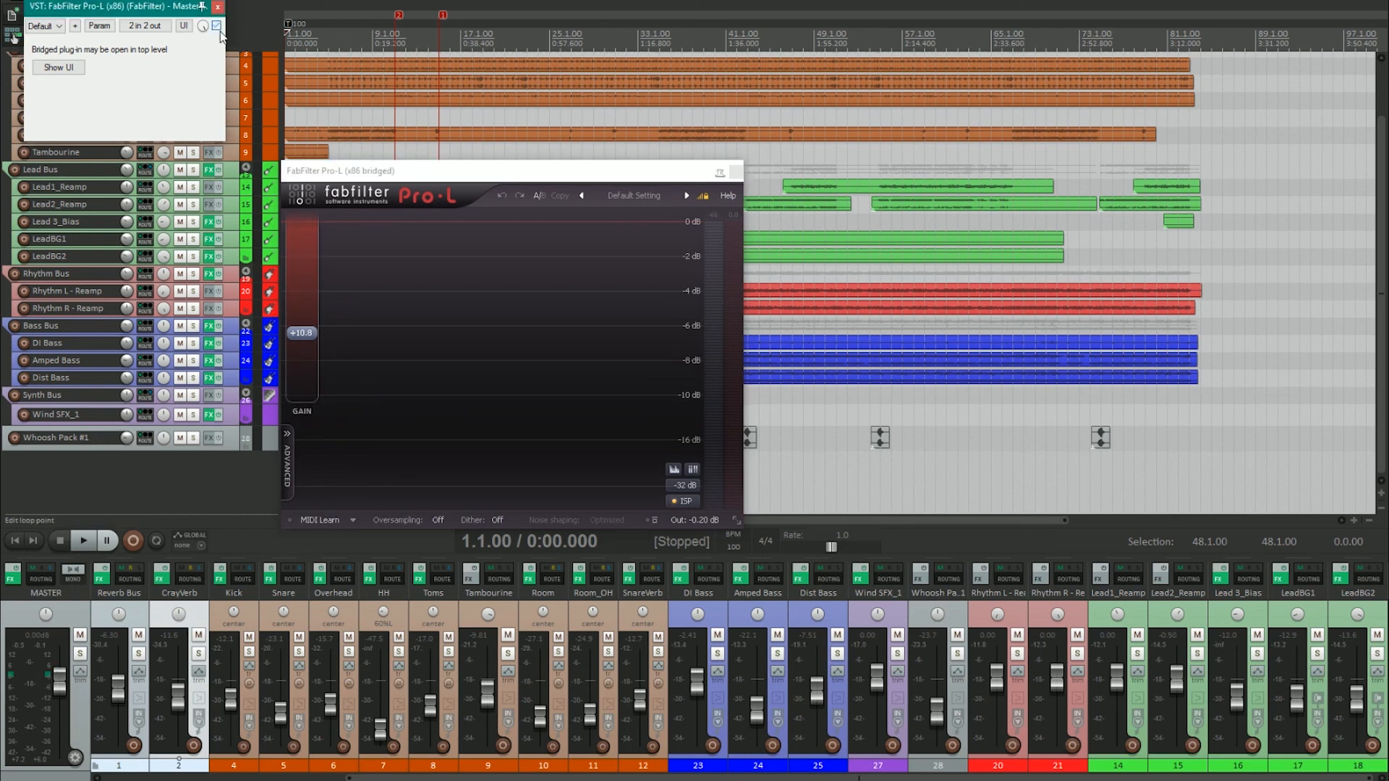
# Reset the Pro-L gain to 0 dB, play from near the song's start, and raise the gain to about +8.7 dB
pyautogui.doubleClick(300, 333)
pyautogui.click(310, 38)
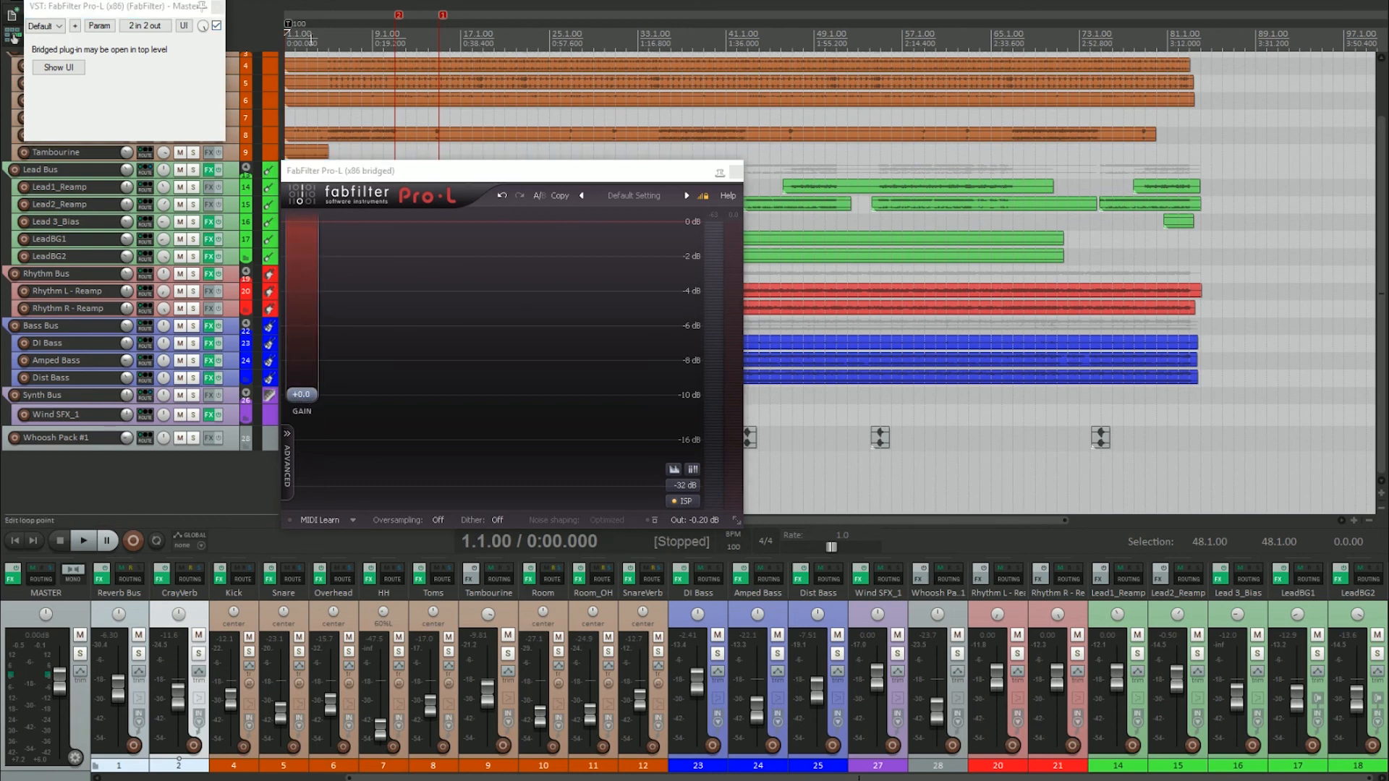
pyautogui.press('space')
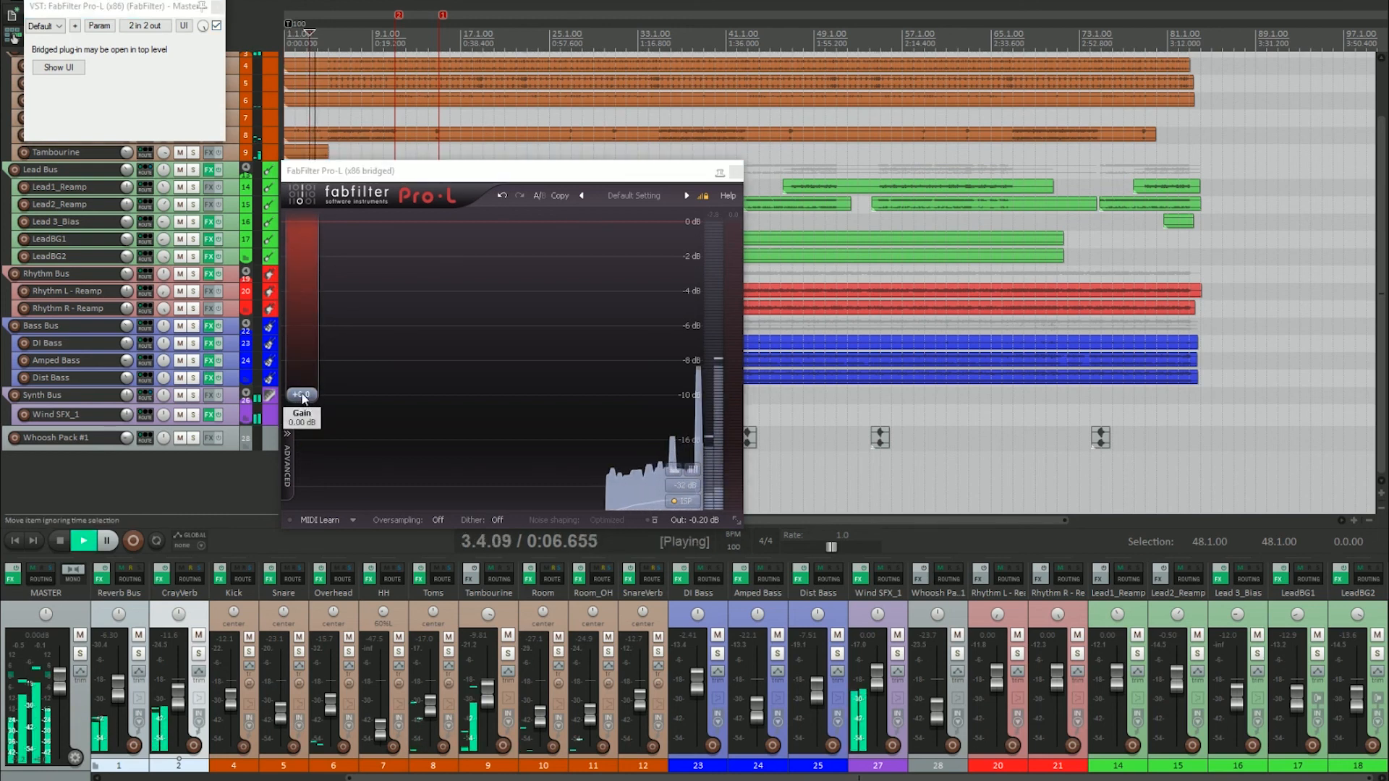
pyautogui.moveTo(307, 399); pyautogui.dragTo(270, 348)
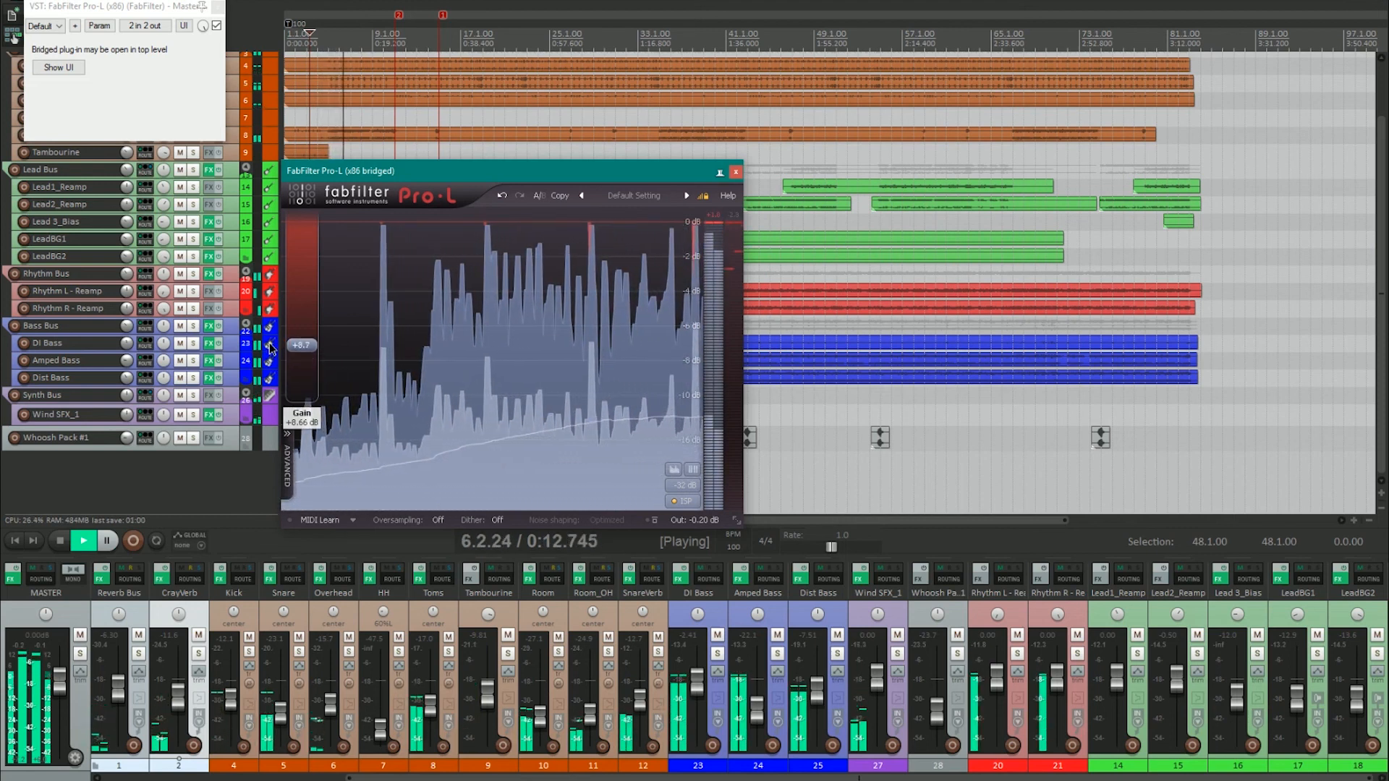
# Raise the Pro-L gain to about +9.0 dB and continue playback from about bar 38
pyautogui.moveTo(270, 349); pyautogui.dragTo(269, 346)
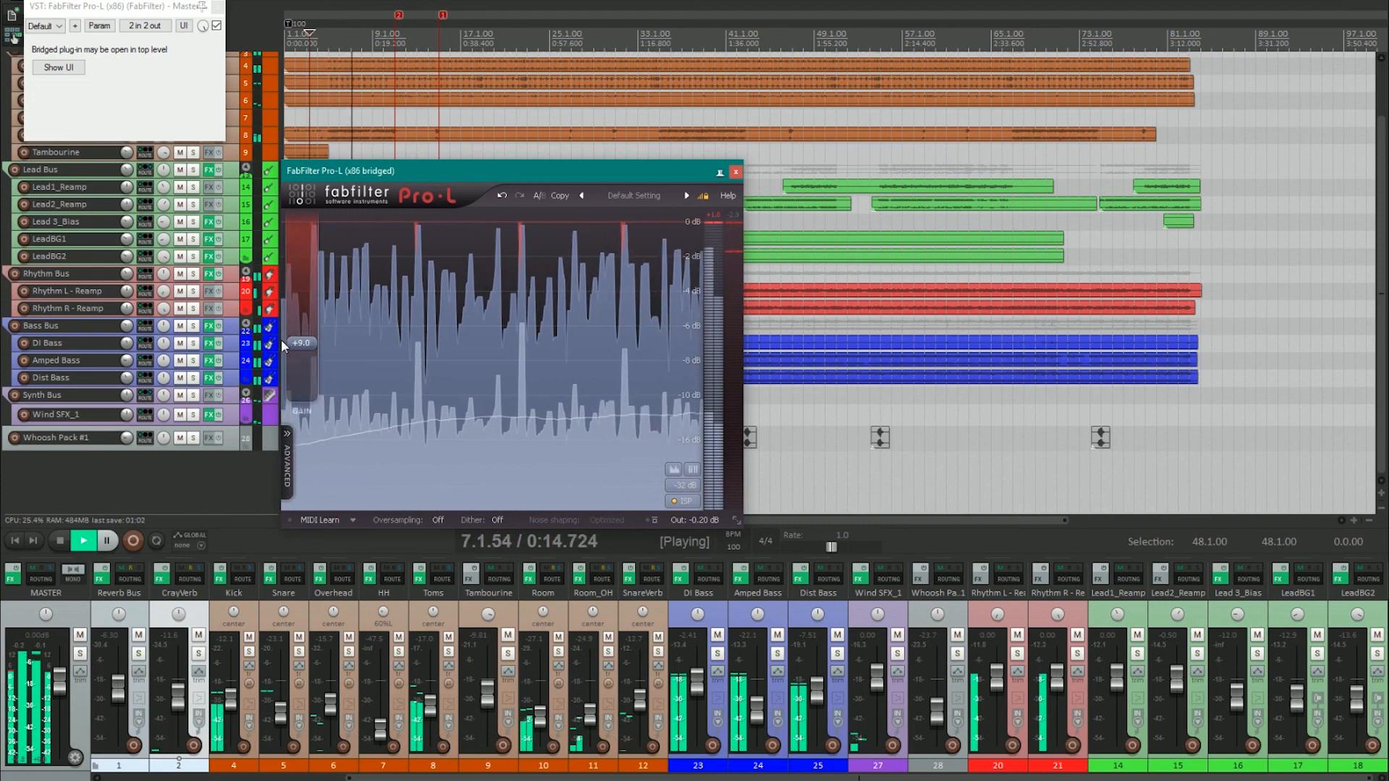
pyautogui.click(701, 34)
pyautogui.scroll(3, 830, 275)
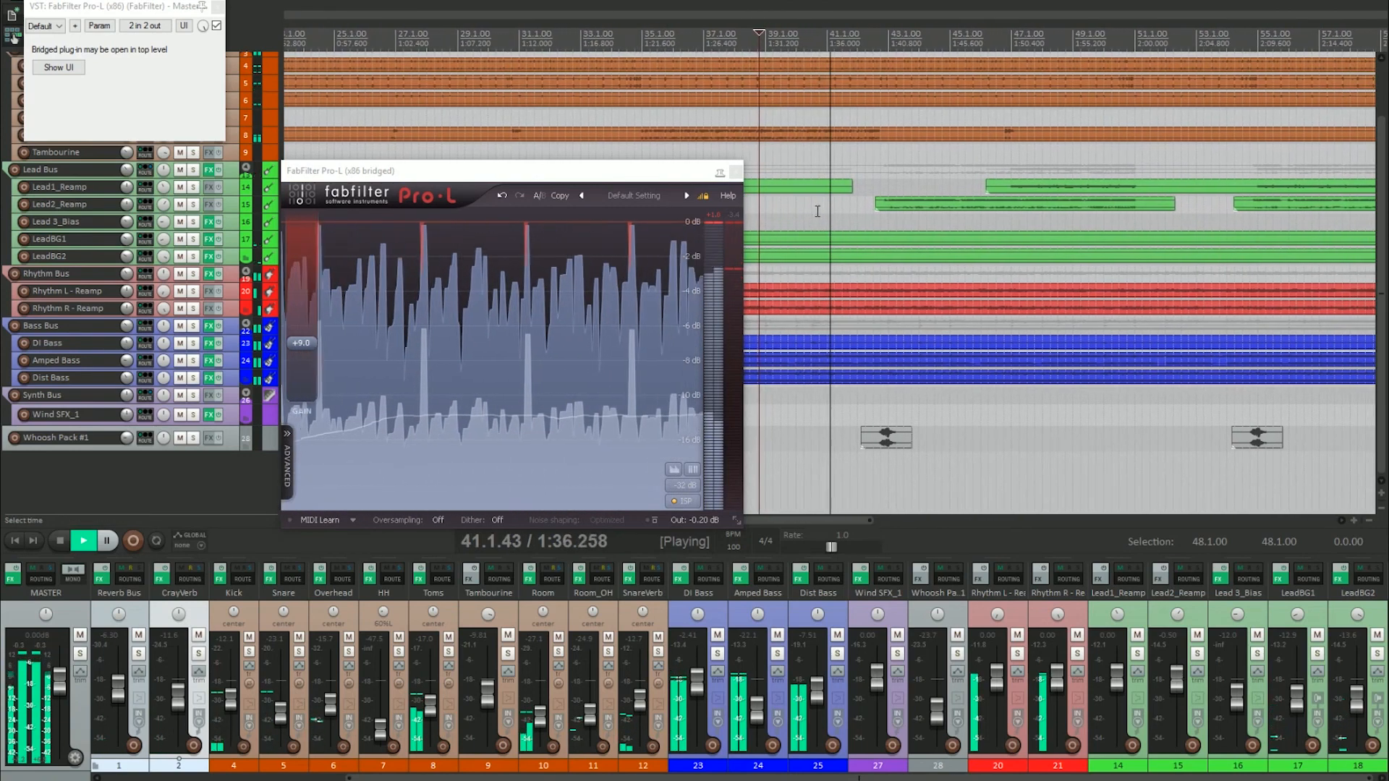
# Raise the Pro-L gain further to about +9.5 dB during playback, and stop
pyautogui.click(365, 299)
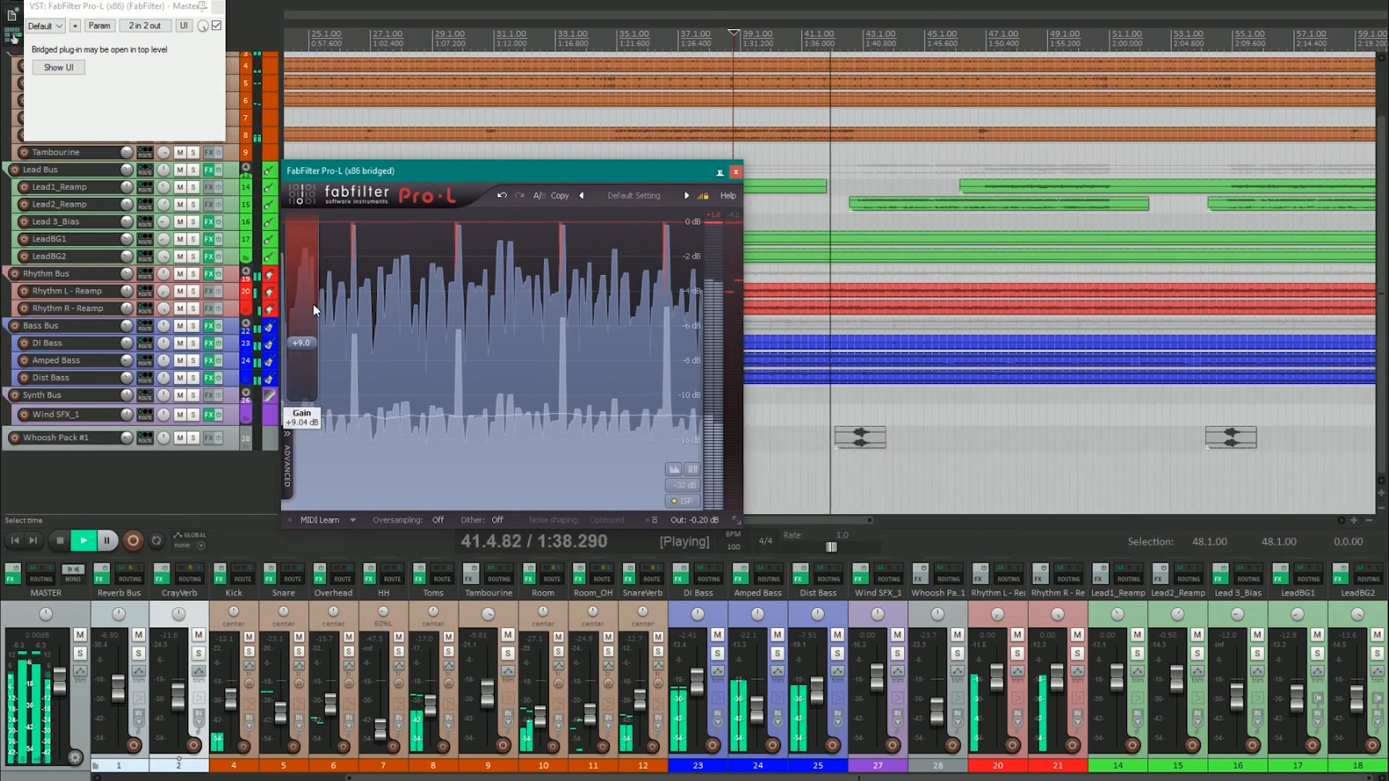
pyautogui.moveTo(298, 341); pyautogui.dragTo(298, 338)
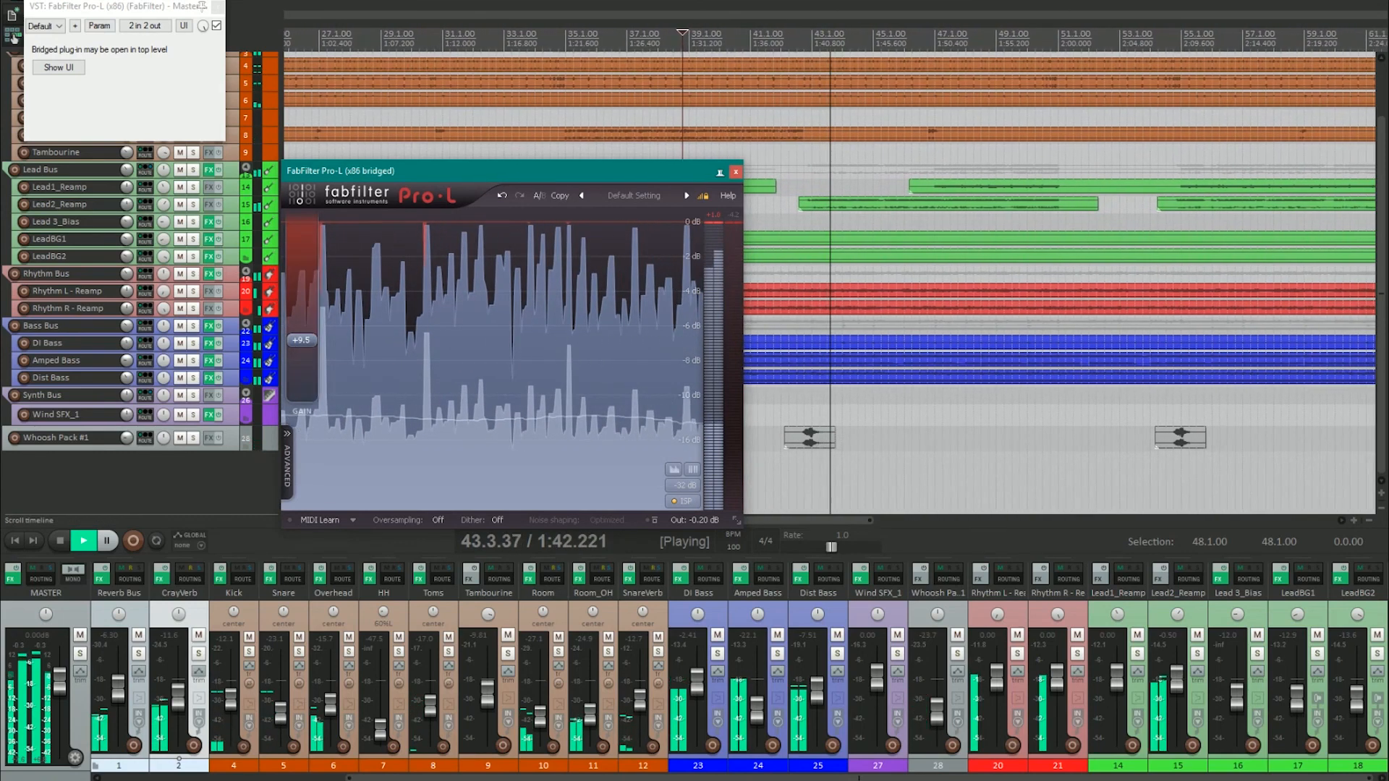
pyautogui.press('space')
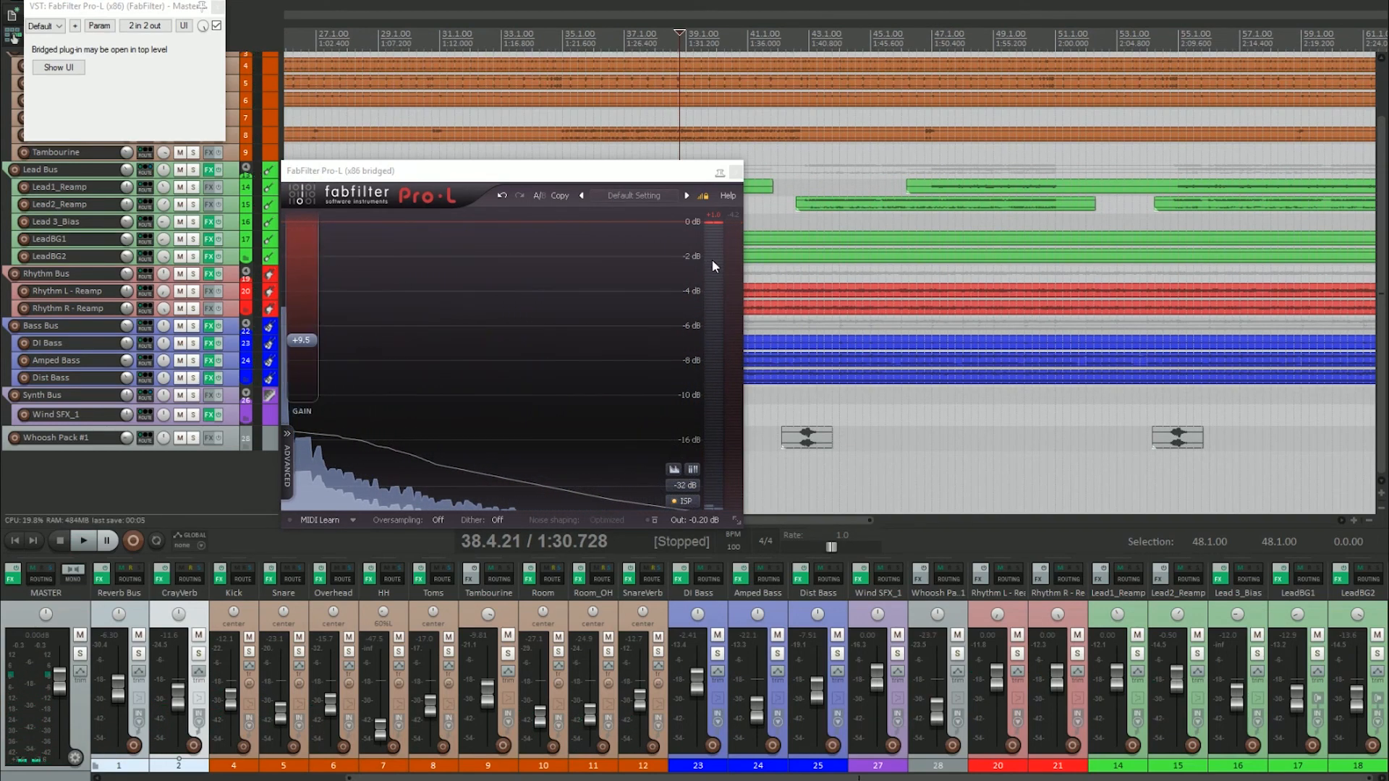
# Clear Pro-L's peak level readings and close both the limiter interface and its plug-in window
pyautogui.click(715, 219)
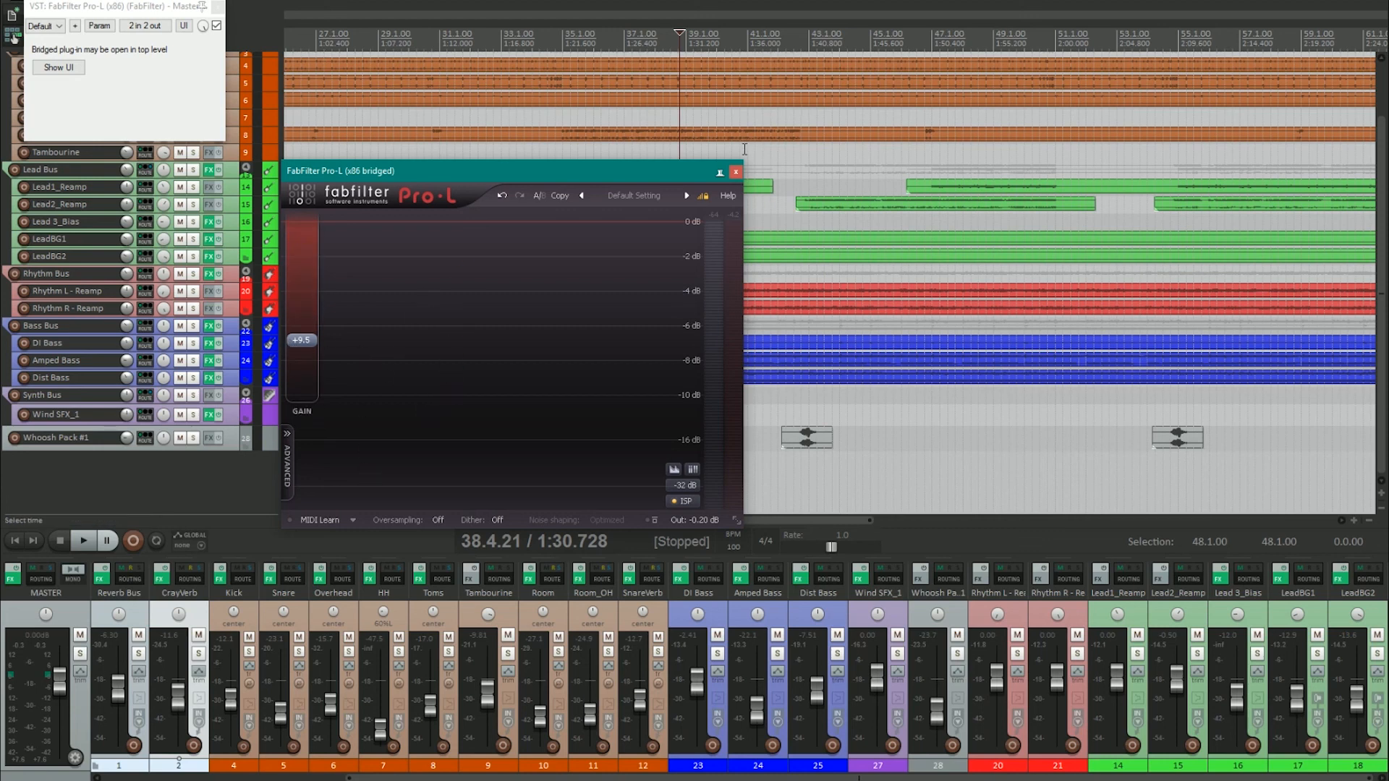
pyautogui.click(735, 173)
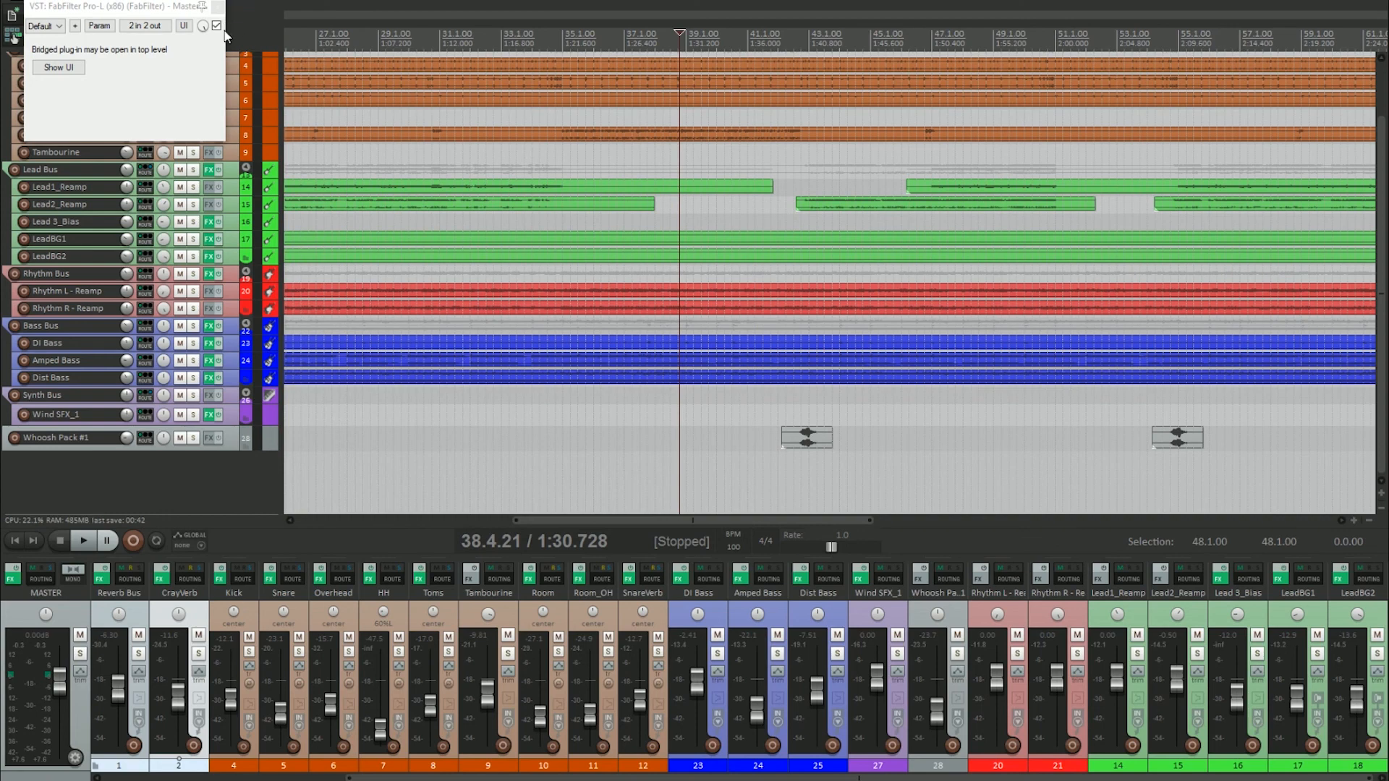
pyautogui.click(217, 7)
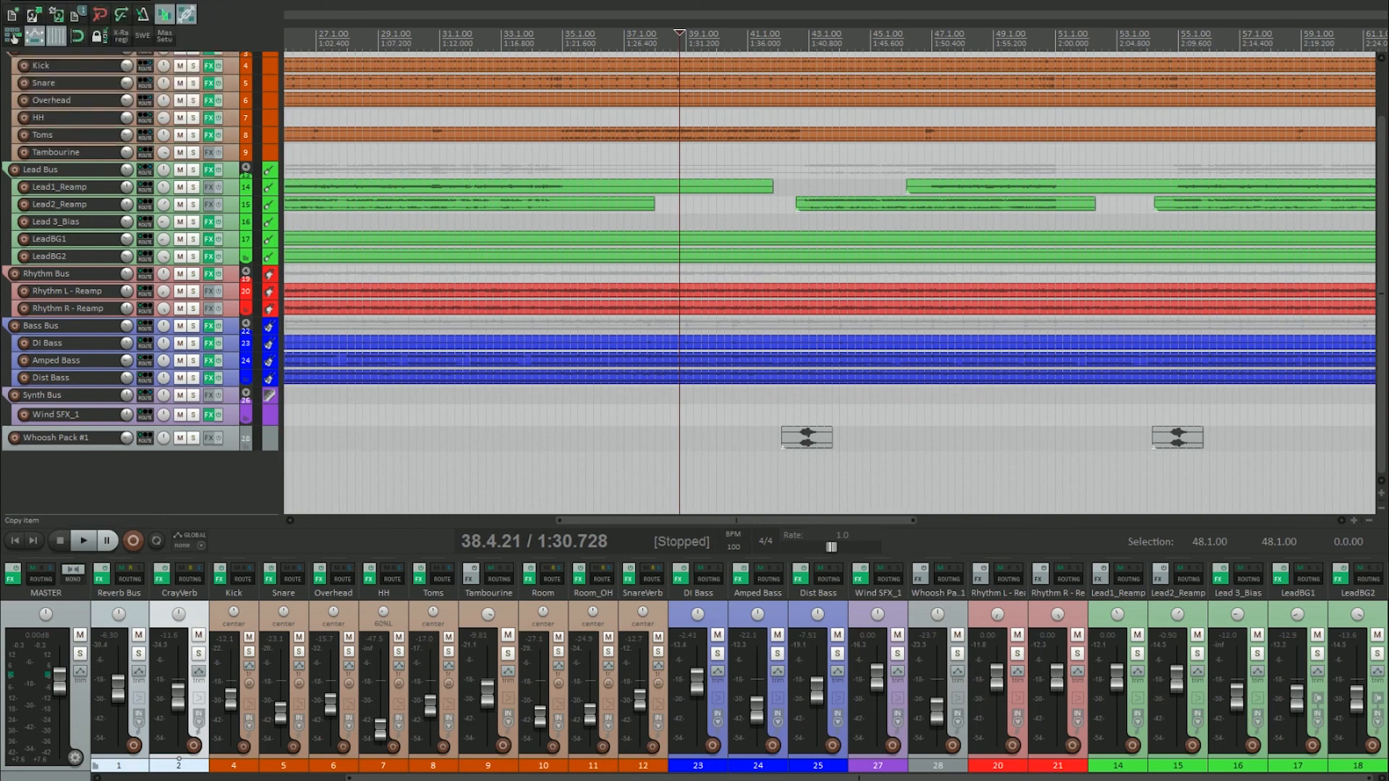
# Return to the project start and look over the whole song arrangement
pyautogui.scroll(-3, 532, 298)
pyautogui.press('Home')
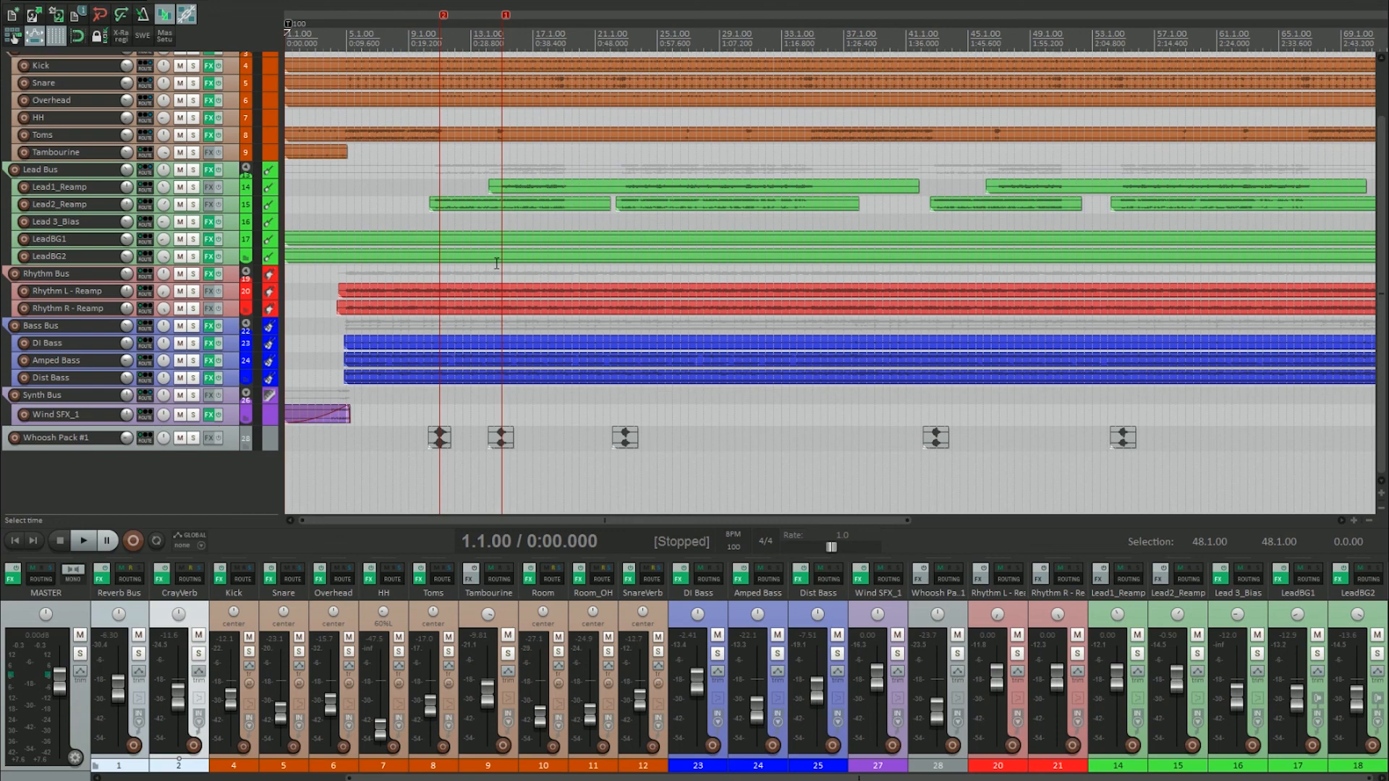
pyautogui.scroll(-3, 677, 257)
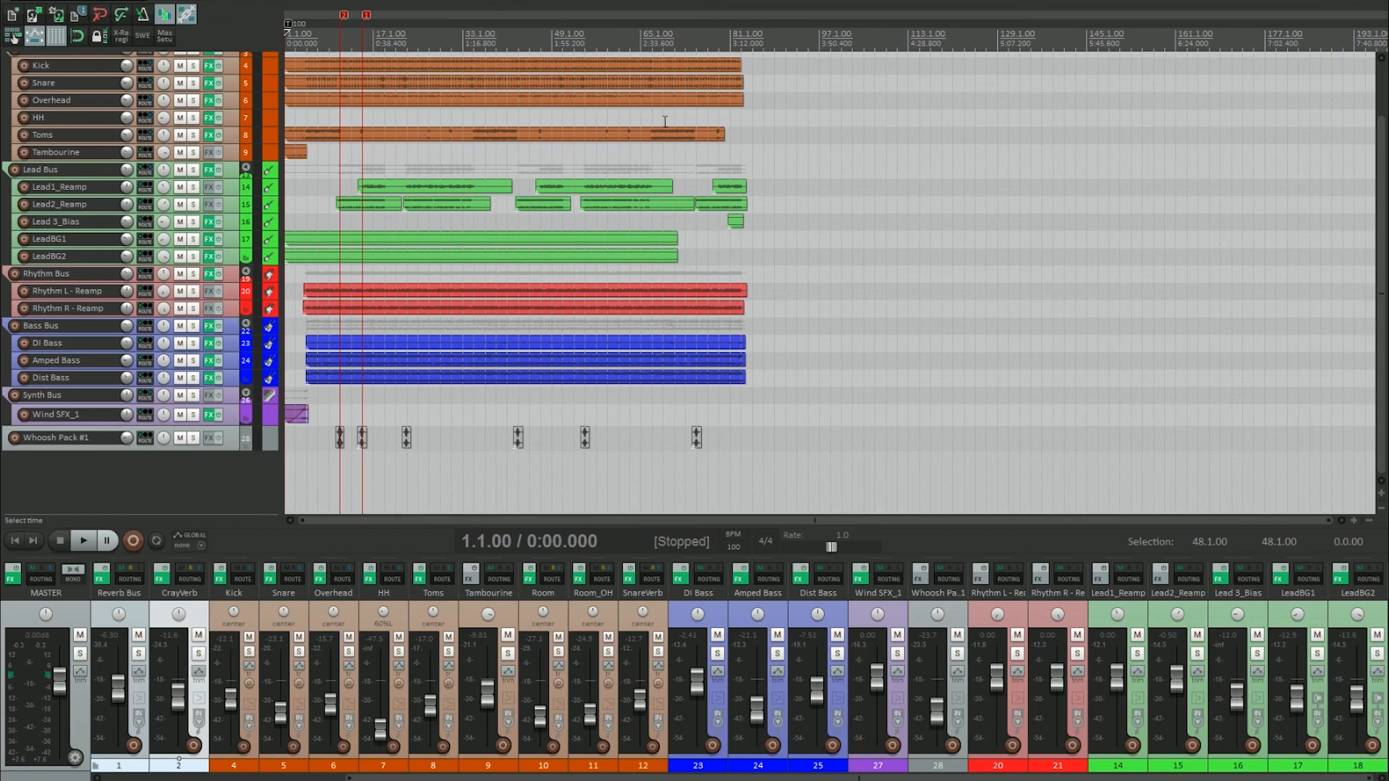
pyautogui.scroll(2, 568, 114)
pyautogui.scroll(-2, 564, 113)
pyautogui.scroll(2, 379, 136)
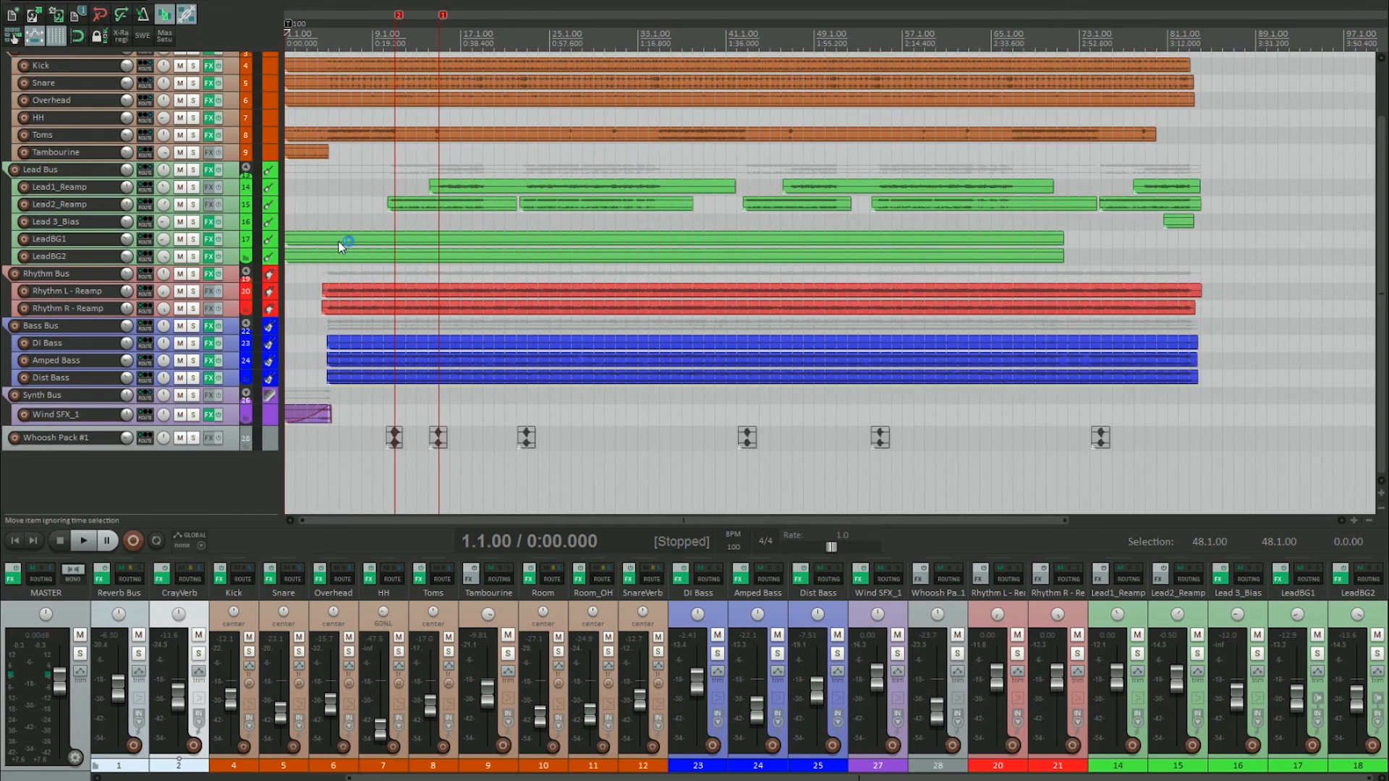